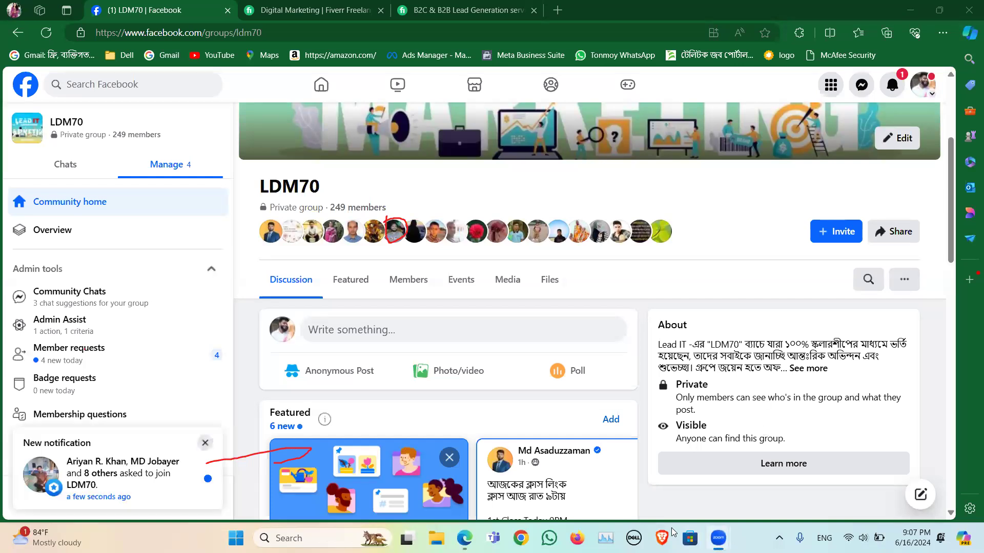
Close the 'New notification' member-request popup on the LDM70 group page.
{"action": "left_click", "coordinate": [4, 323]}
{"action": "mouse_move", "coordinate": [223, 421]}
{"action": "left_mouse_down"}
{"action": "mouse_move", "coordinate": [377, 368]}
{"action": "mouse_move", "coordinate": [379, 214]}
{"action": "left_mouse_up"}
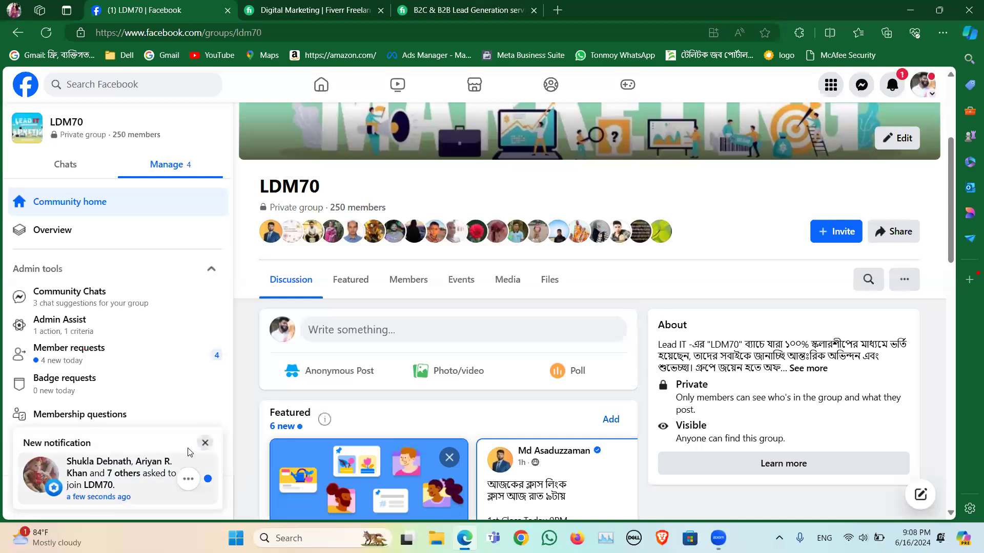
{"action": "left_click", "coordinate": [205, 443]}
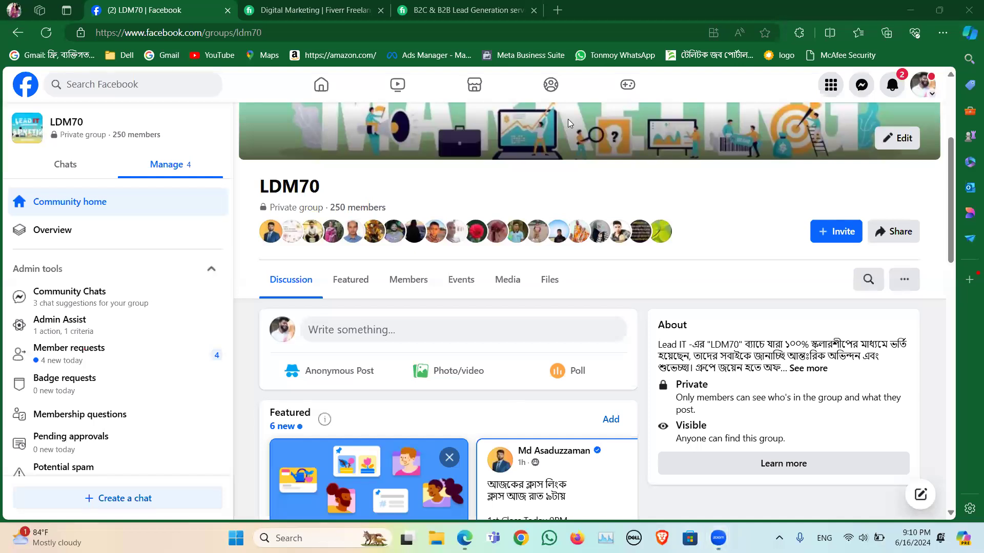
On the Fiverr Digital Marketing page, scroll the popular categories carousel forward and back.
{"action": "left_click", "coordinate": [278, 10]}
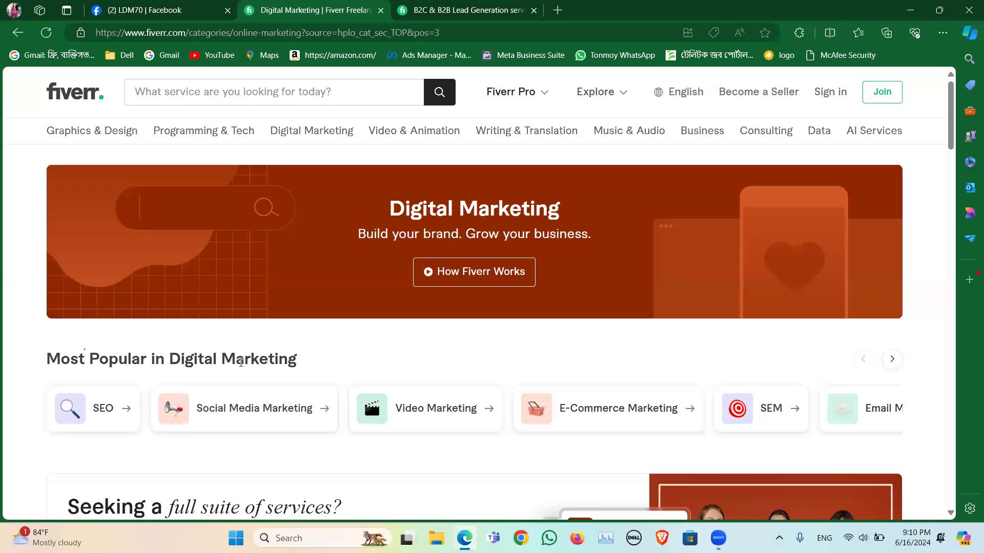
{"action": "triple_click", "coordinate": [240, 363]}
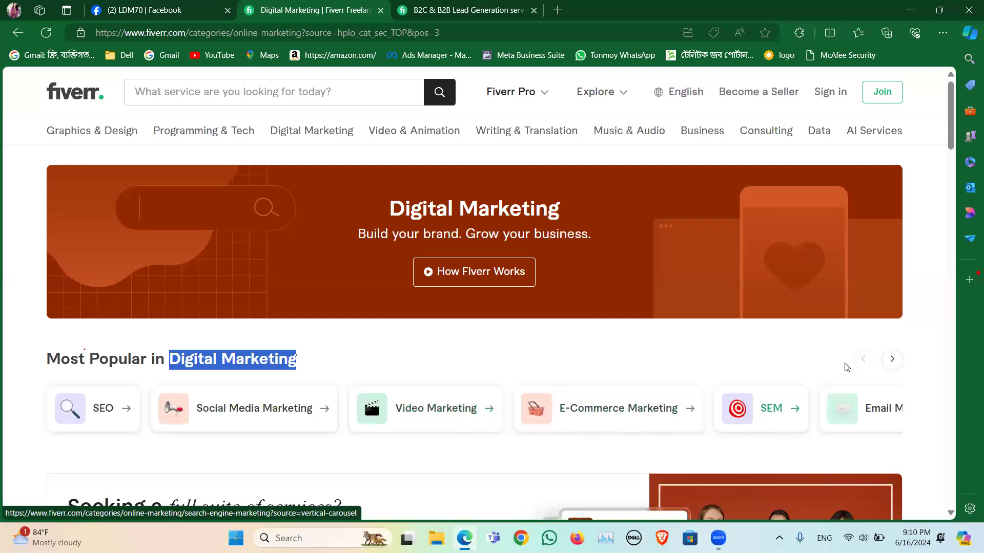
{"action": "left_click", "coordinate": [890, 358]}
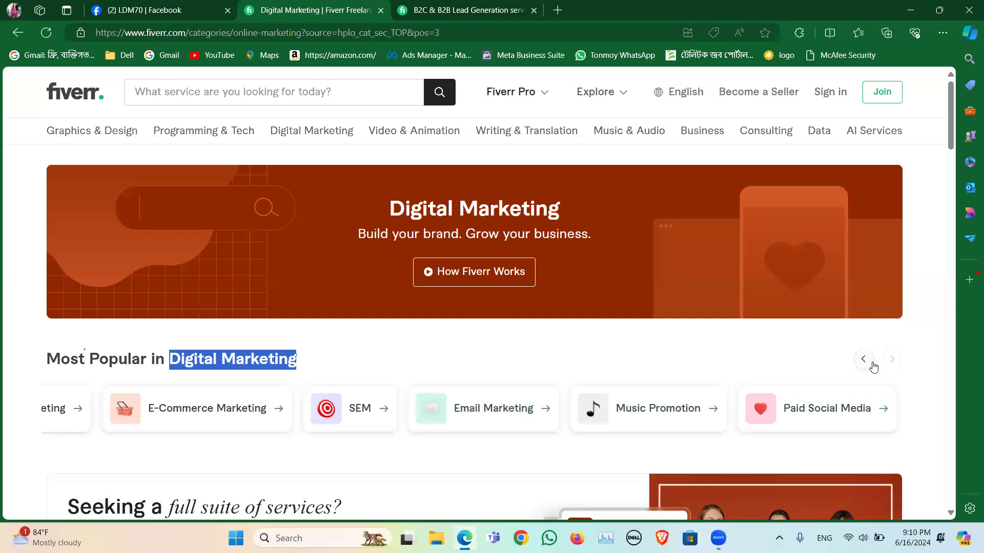
{"action": "left_click", "coordinate": [864, 358]}
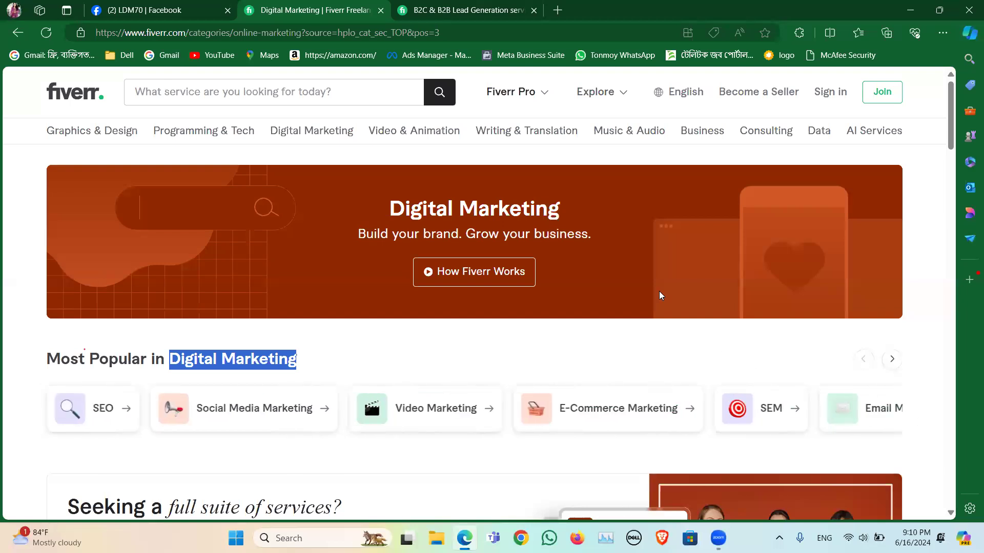
Switch to the 'B2C & B2B Lead Generation' listing and look over its heading.
{"action": "left_click", "coordinate": [510, 4]}
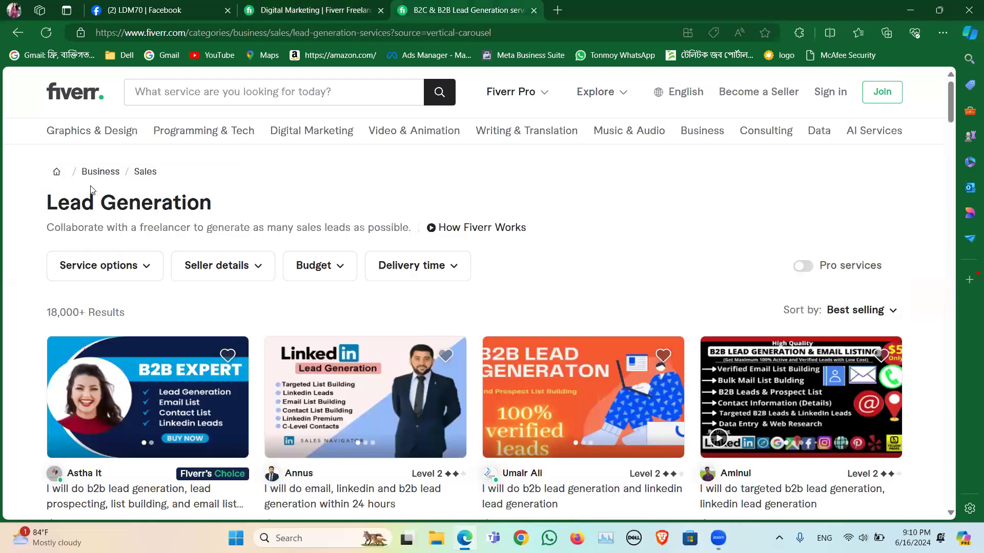
{"action": "left_click_drag", "start_coordinate": [45, 204], "coordinate": [213, 206]}
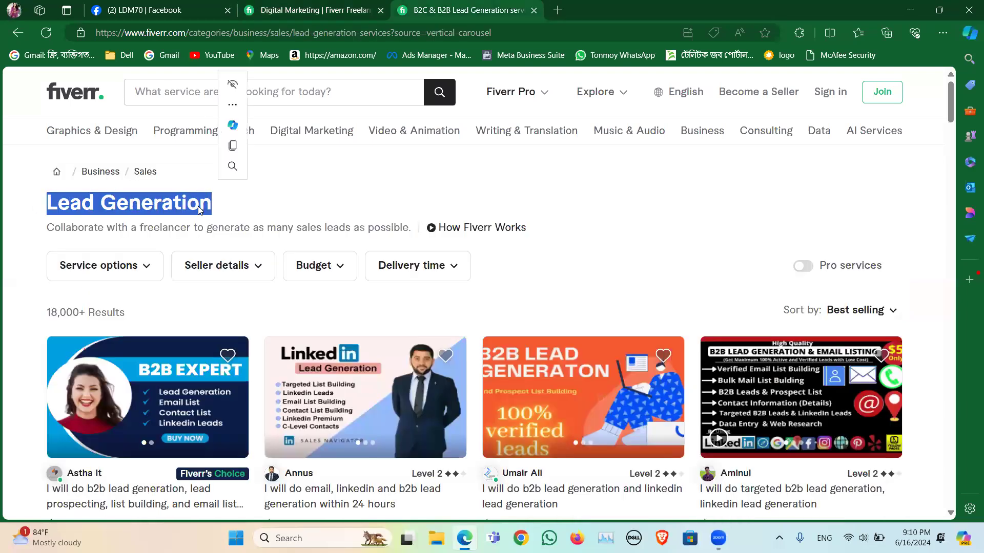
{"action": "left_click", "coordinate": [299, 188]}
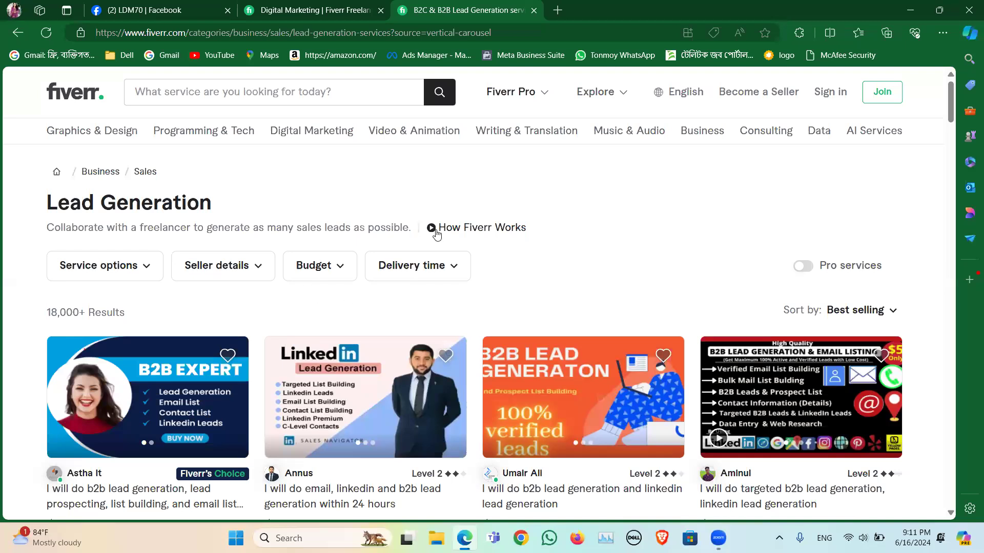
Search Bing for 'linkedin' in a new tab and read LinkedIn's info panel.
{"action": "left_click", "coordinate": [558, 10]}
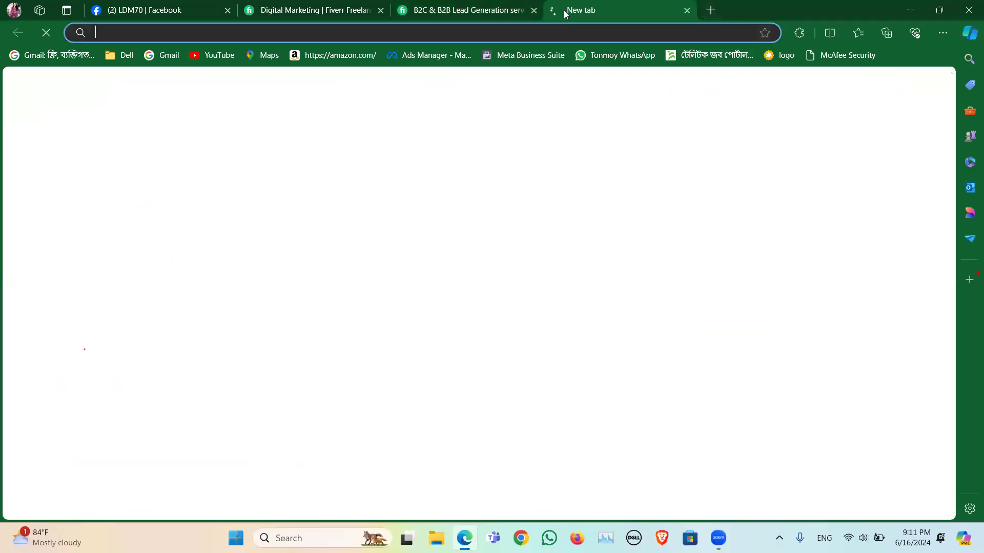
{"action": "type", "text": "lin"}
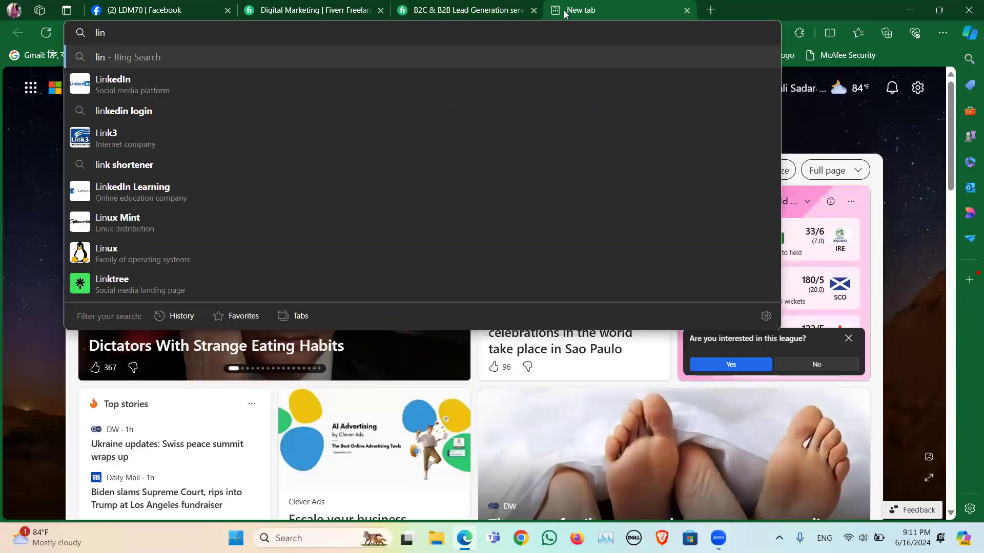
{"action": "type", "text": "ked"}
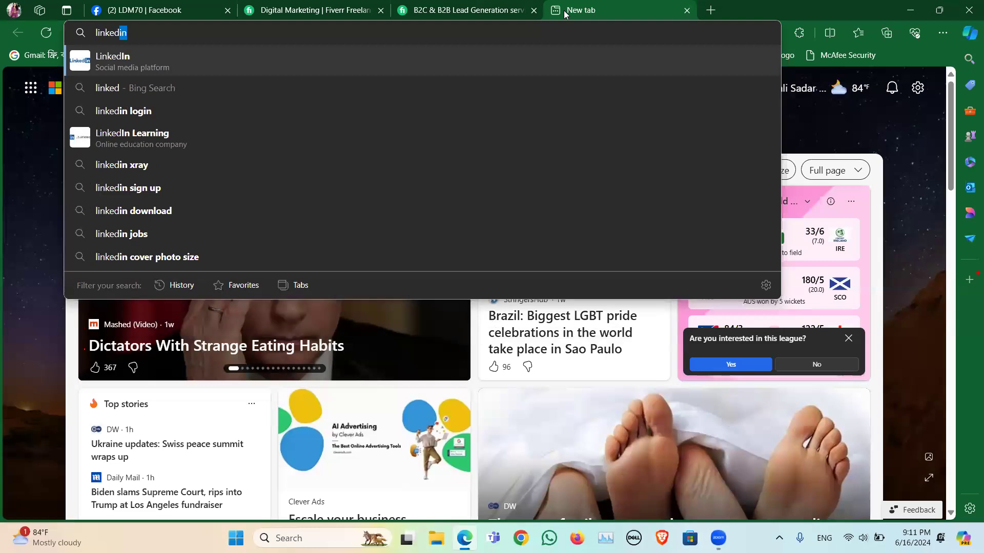
{"action": "type", "text": "in"}
{"action": "key", "text": "Return"}
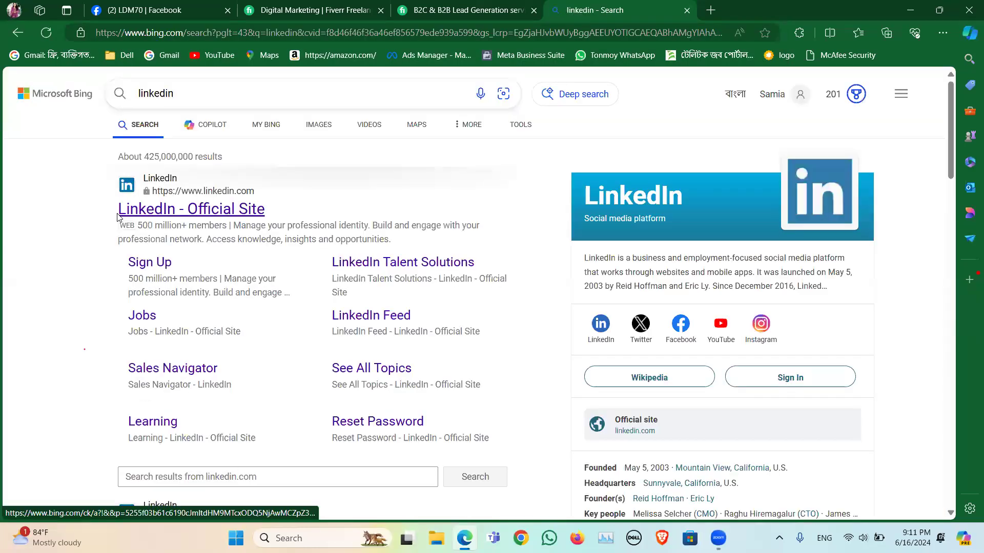
{"action": "right_click", "coordinate": [274, 214]}
{"action": "left_click_drag", "start_coordinate": [577, 262], "coordinate": [847, 253]}
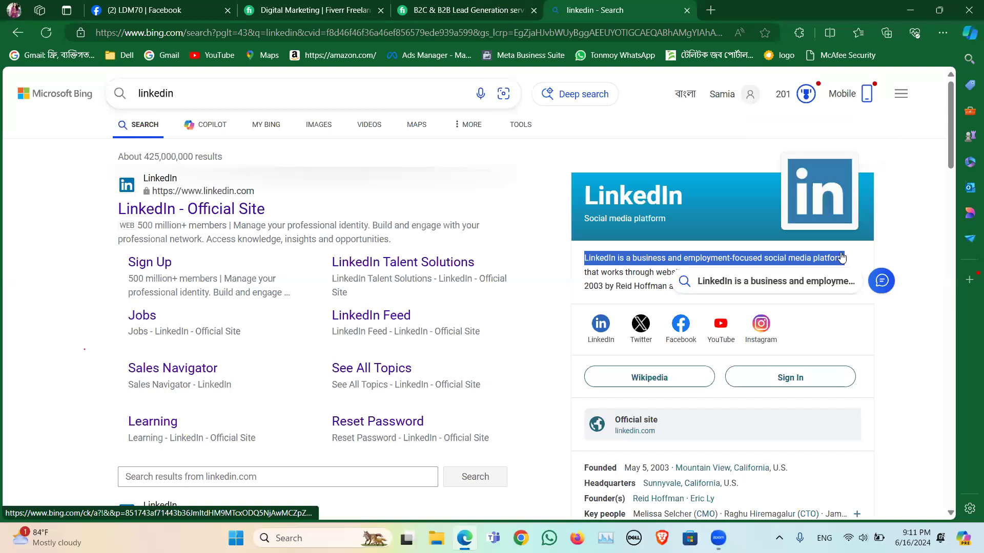
{"action": "left_click", "coordinate": [929, 258]}
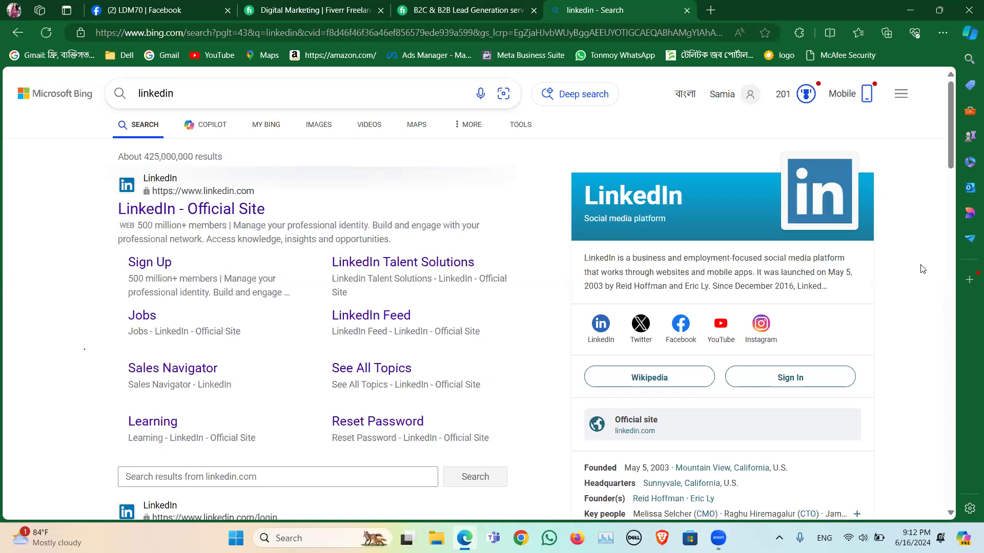
Open the Facebook profile from the account menu in a new tab.
{"action": "left_click", "coordinate": [196, 4]}
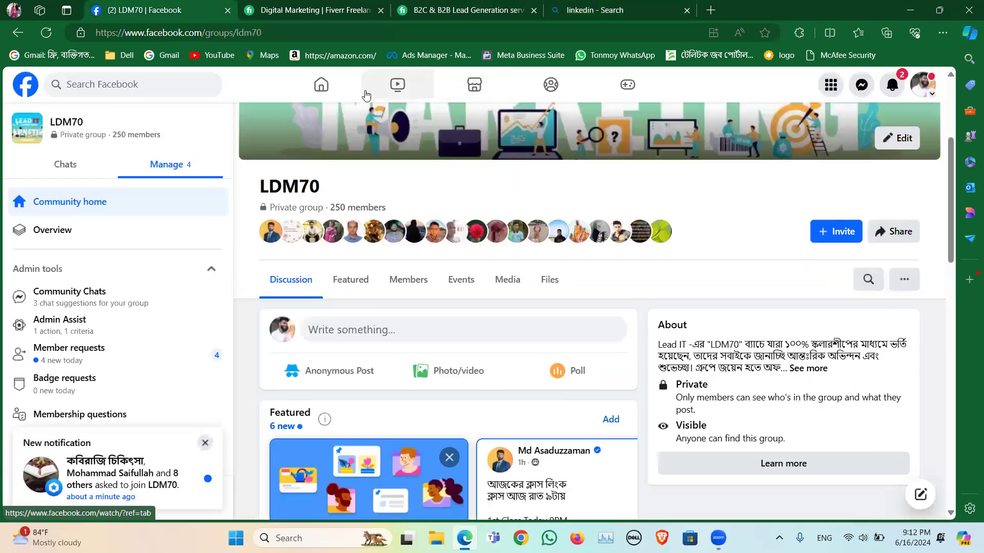
{"action": "left_click", "coordinate": [922, 85]}
{"action": "right_click", "coordinate": [776, 147]}
{"action": "left_click", "coordinate": [776, 147]}
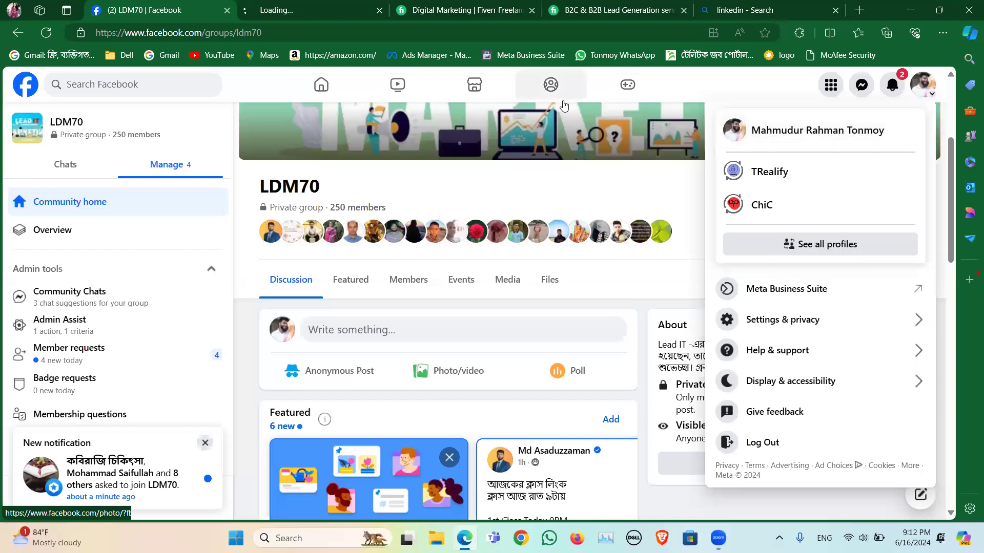
{"action": "left_click", "coordinate": [299, 9]}
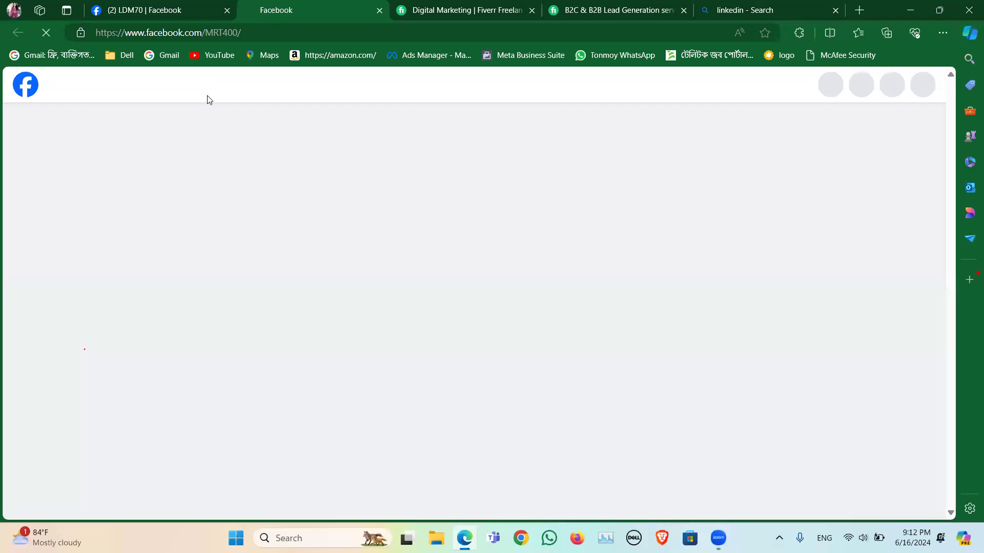
Scroll through the Facebook Home feed, then return to the Bing 'linkedin' results.
{"action": "left_click", "coordinate": [321, 86]}
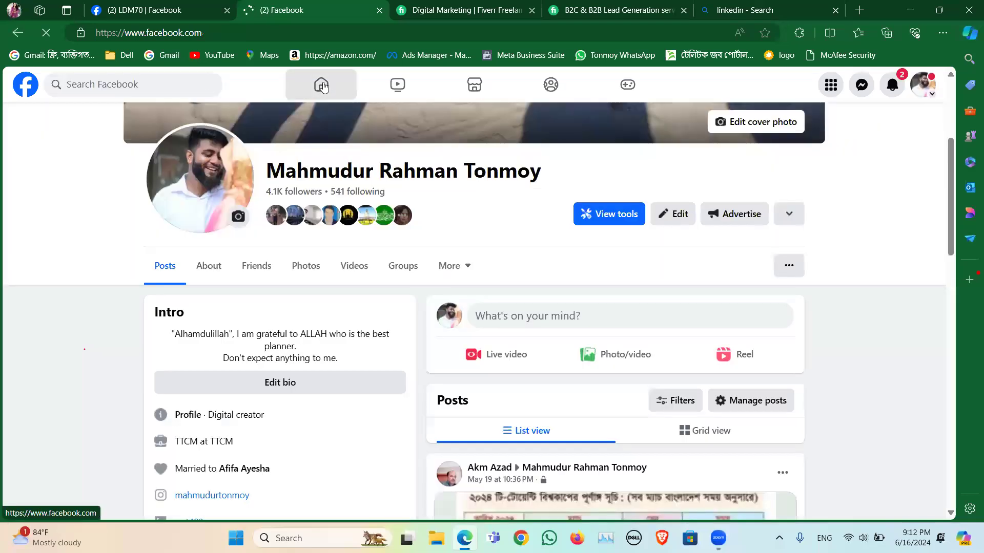
{"action": "scroll", "coordinate": [452, 219], "scroll_direction": "down", "scroll_amount": 5}
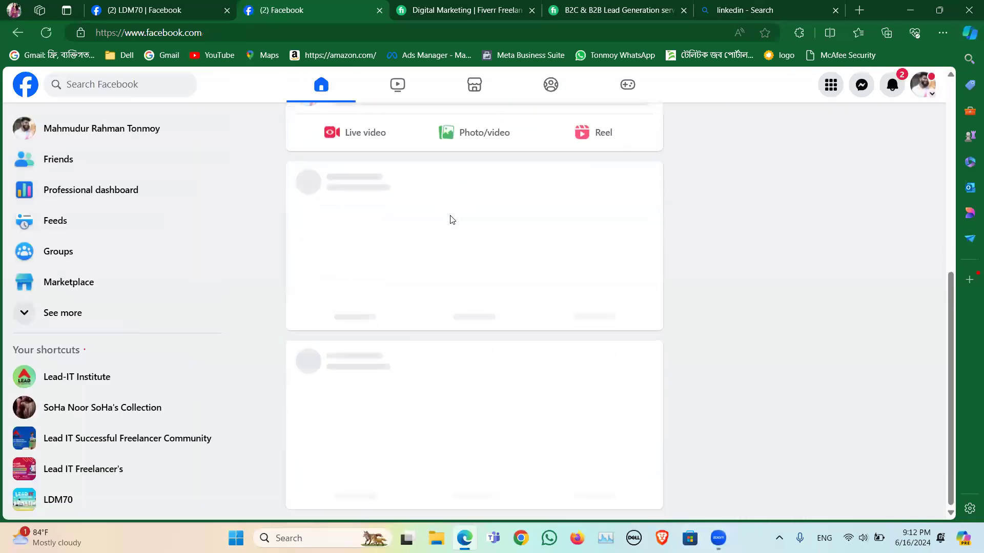
{"action": "scroll", "coordinate": [450, 219], "scroll_direction": "down", "scroll_amount": 3}
{"action": "scroll", "coordinate": [531, 179], "scroll_direction": "down", "scroll_amount": 12}
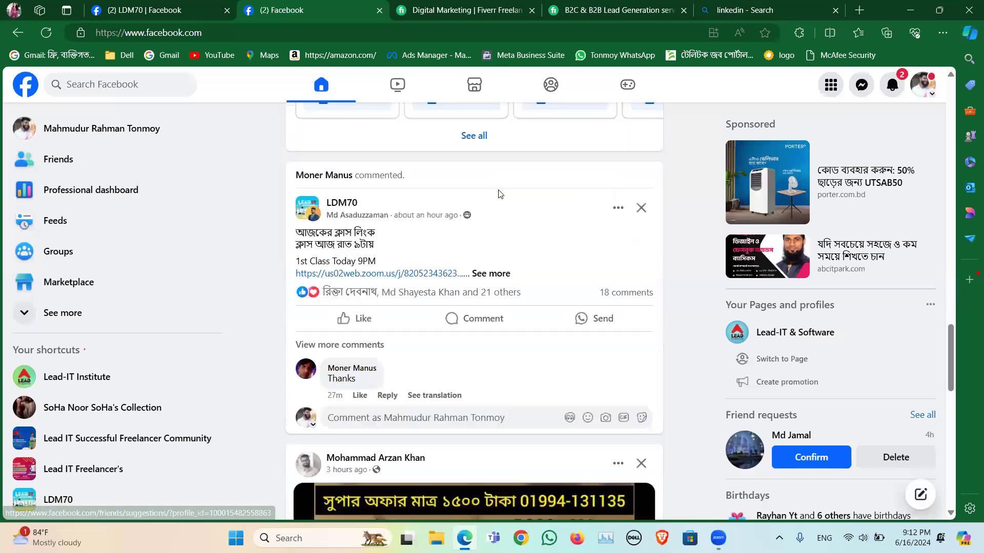
{"action": "scroll", "coordinate": [483, 197], "scroll_direction": "down", "scroll_amount": 10}
{"action": "scroll", "coordinate": [506, 142], "scroll_direction": "down", "scroll_amount": 12}
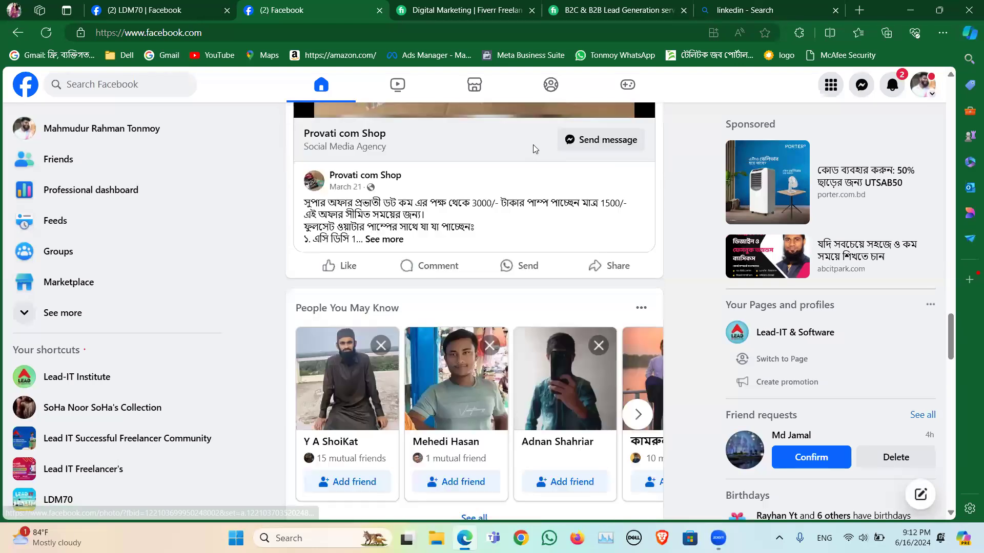
{"action": "scroll", "coordinate": [584, 245], "scroll_direction": "down", "scroll_amount": 15}
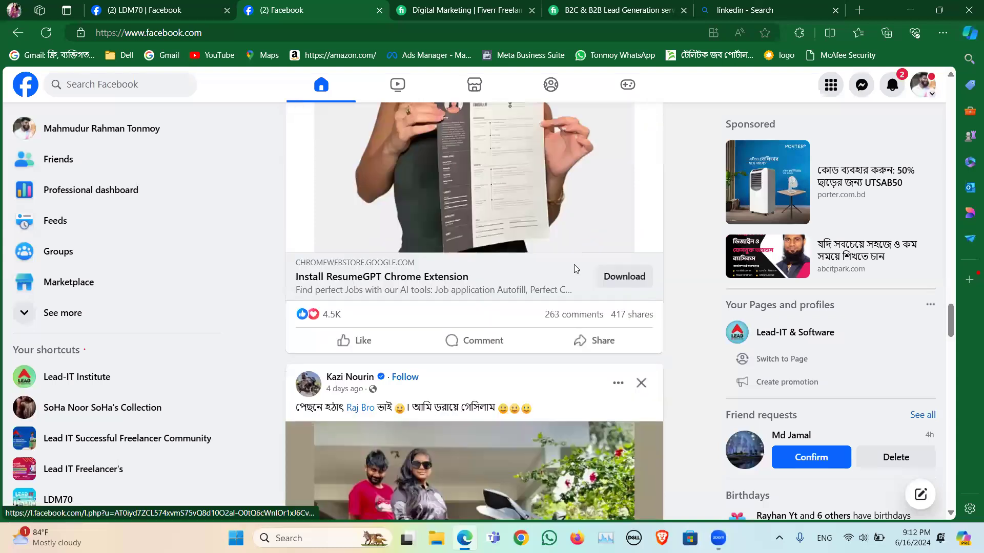
{"action": "scroll", "coordinate": [480, 273], "scroll_direction": "up", "scroll_amount": 5}
{"action": "scroll", "coordinate": [480, 273], "scroll_direction": "down", "scroll_amount": 5}
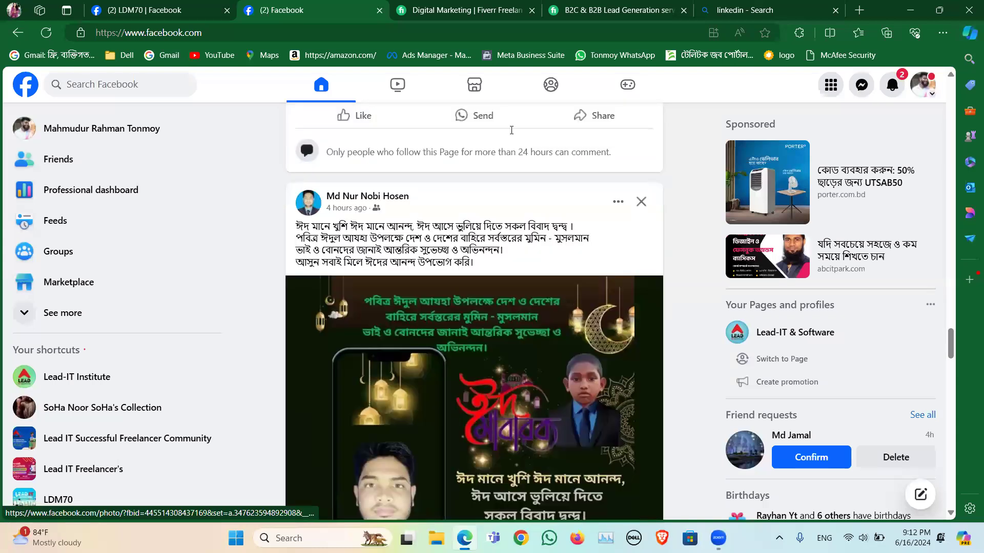
{"action": "left_click", "coordinate": [776, 8]}
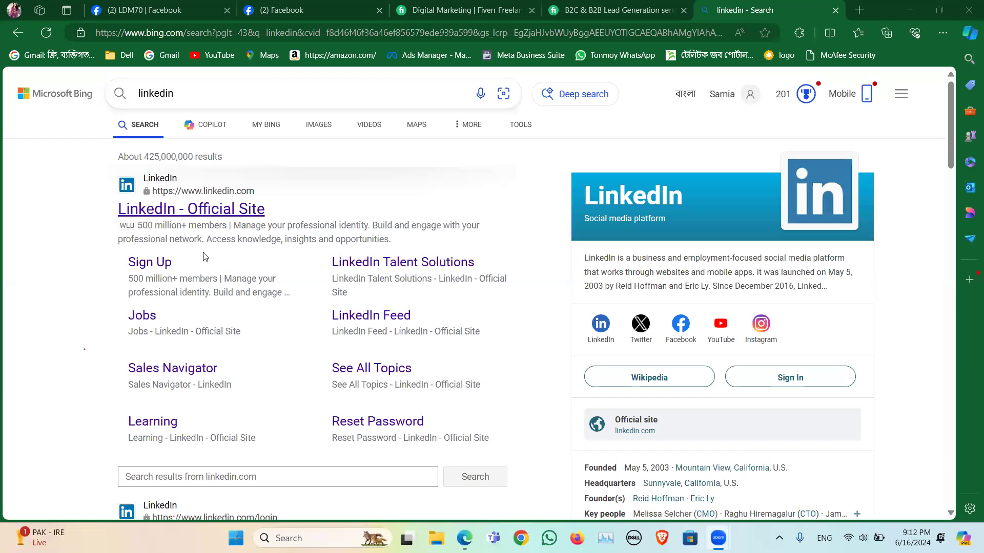
Open LinkedIn's official site in a new tab and dismiss the Google sign-in prompt.
{"action": "right_click", "coordinate": [197, 204]}
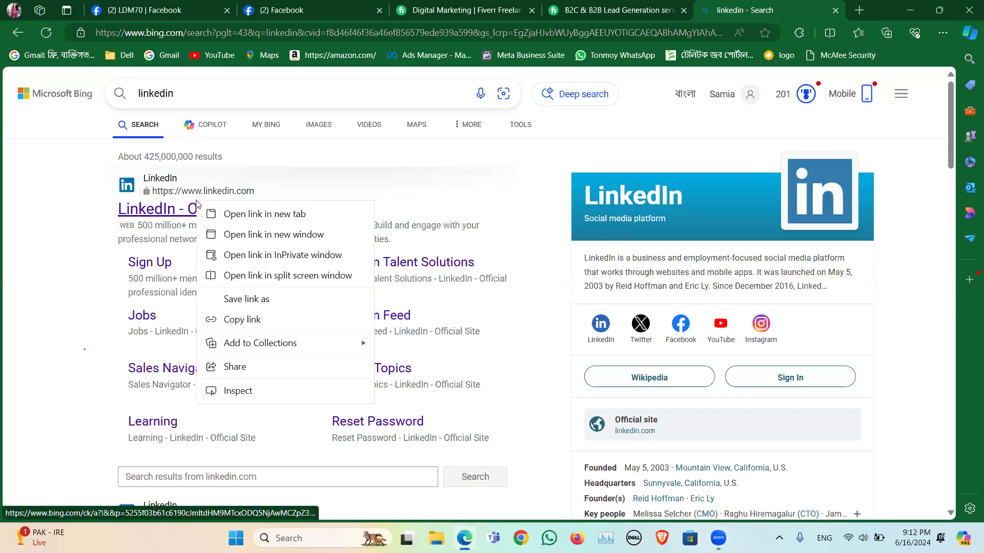
{"action": "left_click", "coordinate": [225, 151]}
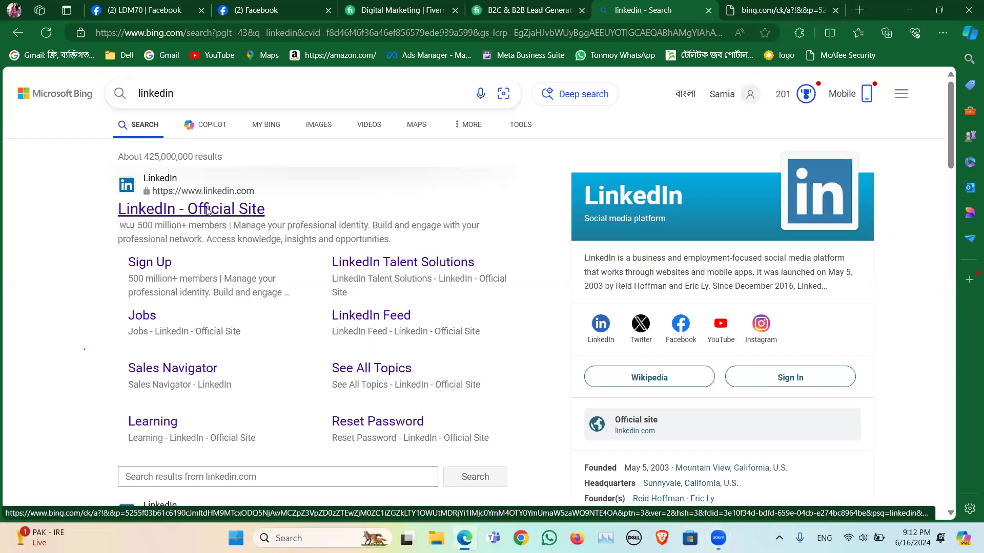
{"action": "left_click", "coordinate": [759, 6]}
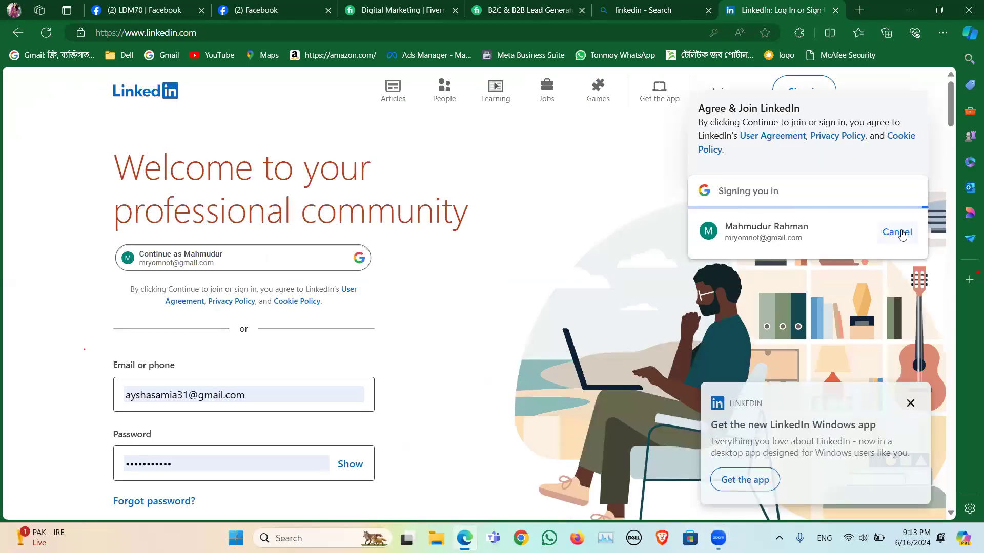
{"action": "left_click", "coordinate": [897, 232]}
{"action": "left_click", "coordinate": [912, 191]}
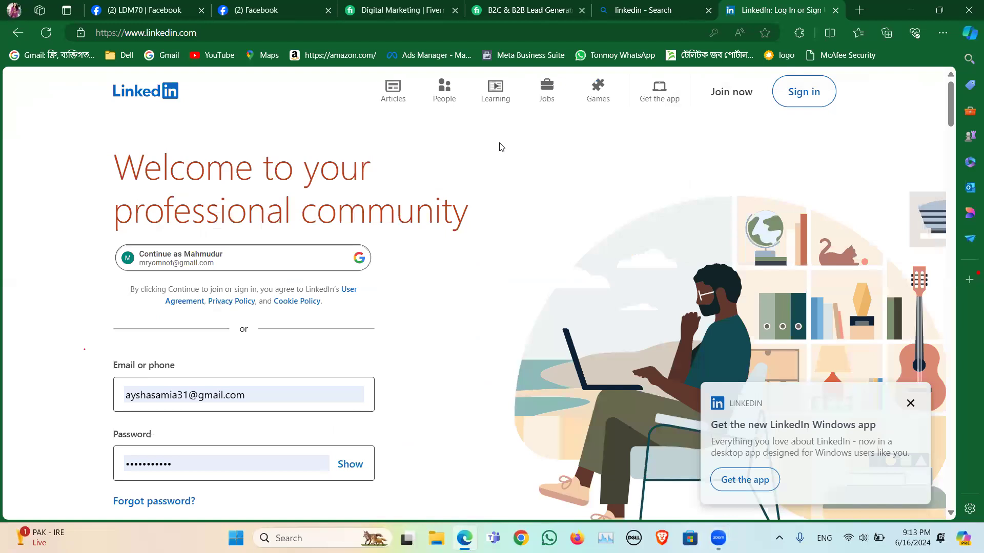
Delete the autofilled password from the LinkedIn sign-in form.
{"action": "scroll", "coordinate": [476, 268], "scroll_direction": "down", "scroll_amount": 1}
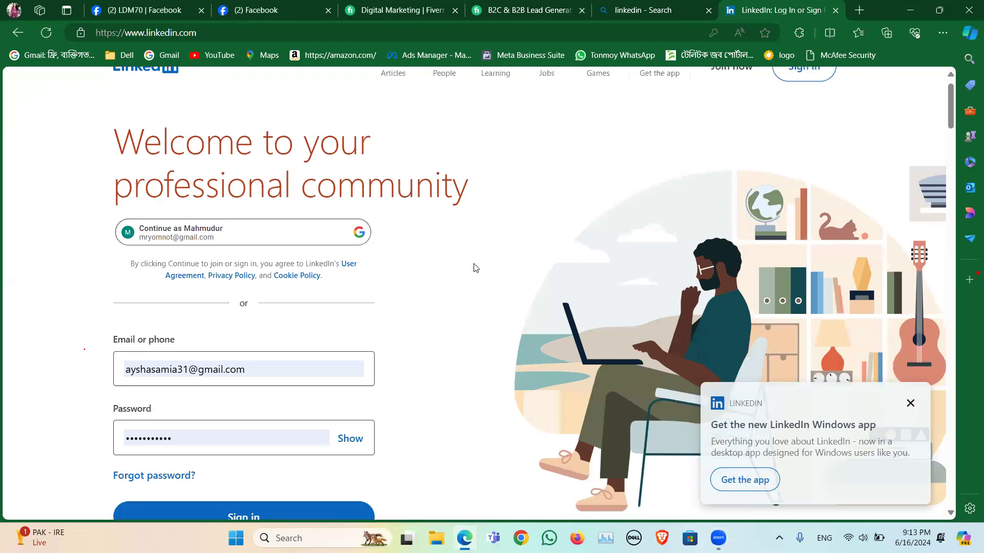
{"action": "scroll", "coordinate": [476, 267], "scroll_direction": "down", "scroll_amount": 3}
{"action": "left_click", "coordinate": [213, 266]}
{"action": "left_click", "coordinate": [210, 266]}
{"action": "double_click", "coordinate": [210, 266]}
{"action": "key", "text": "BackSpace"}
Erase the prefilled email and reload the page via the LinkedIn logo.
{"action": "left_click", "coordinate": [193, 213]}
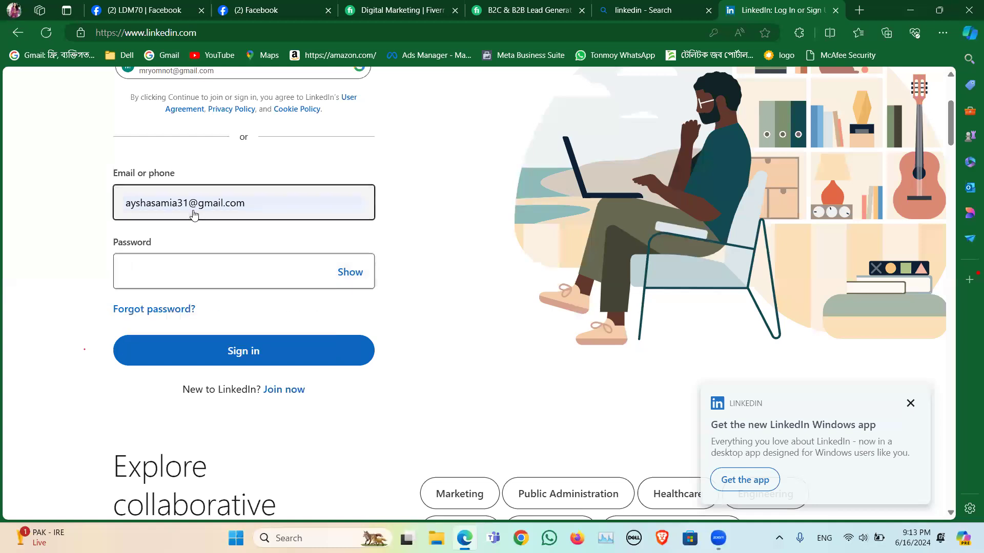
{"action": "triple_click", "coordinate": [270, 197]}
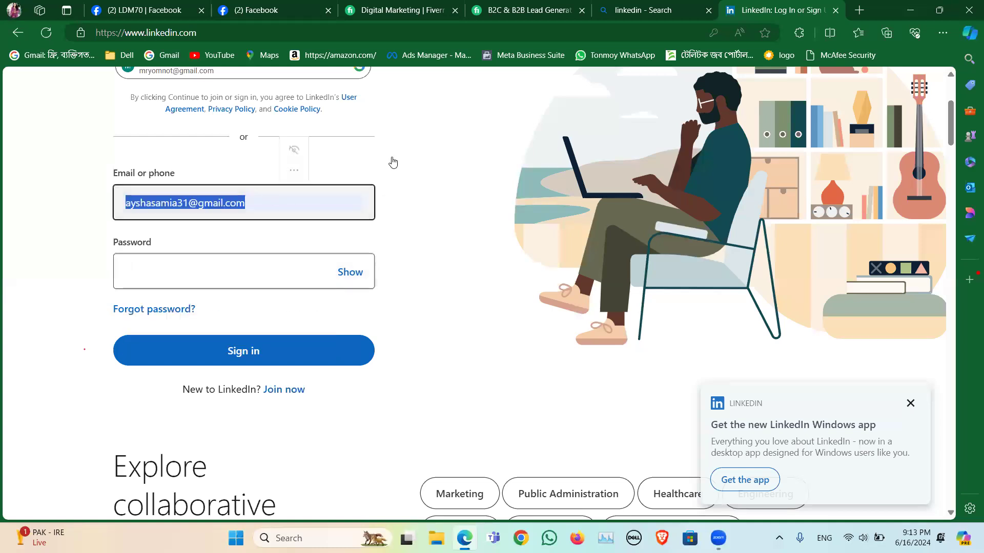
{"action": "left_click", "coordinate": [266, 205]}
{"action": "key", "text": "BackSpace"}
{"action": "key", "text": "BackSpace"}
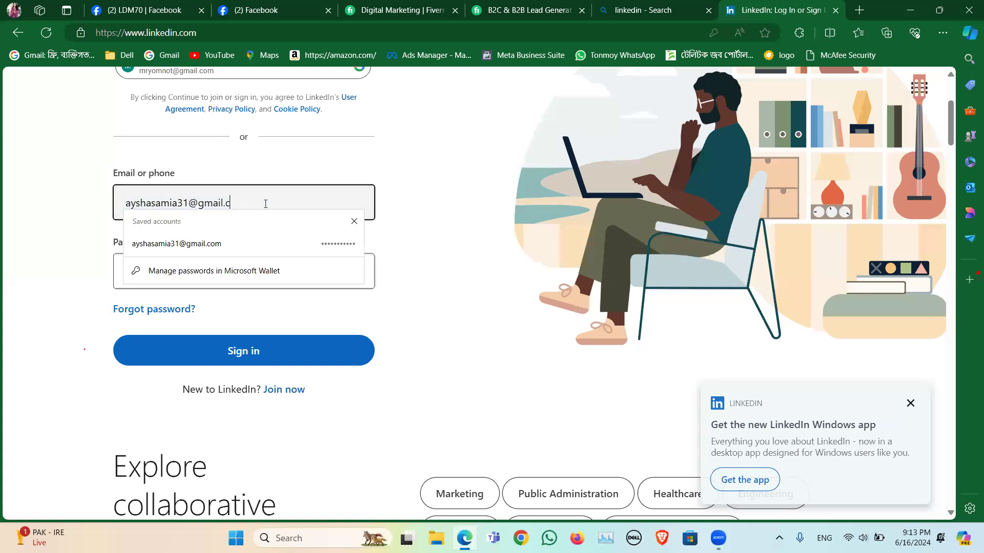
{"action": "key", "text": "BackSpace"}
{"action": "key", "text": "BackSpace"}
{"action": "key", "text": "BackSpace"}
{"action": "key", "text": "BackSpace"}
{"action": "key", "text": "BackSpace"}
{"action": "key", "text": "BackSpace"}
{"action": "key", "text": "BackSpace"}
{"action": "key", "text": "BackSpace"}
{"action": "key", "text": "BackSpace"}
{"action": "key", "text": "BackSpace"}
{"action": "key", "text": "BackSpace"}
{"action": "key", "text": "BackSpace"}
{"action": "key", "text": "BackSpace"}
{"action": "key", "text": "BackSpace"}
{"action": "key", "text": "BackSpace"}
{"action": "key", "text": "BackSpace"}
{"action": "key", "text": "BackSpace"}
{"action": "key", "text": "BackSpace"}
{"action": "key", "text": "BackSpace"}
{"action": "key", "text": "BackSpace"}
{"action": "scroll", "coordinate": [448, 205], "scroll_direction": "up", "scroll_amount": 3}
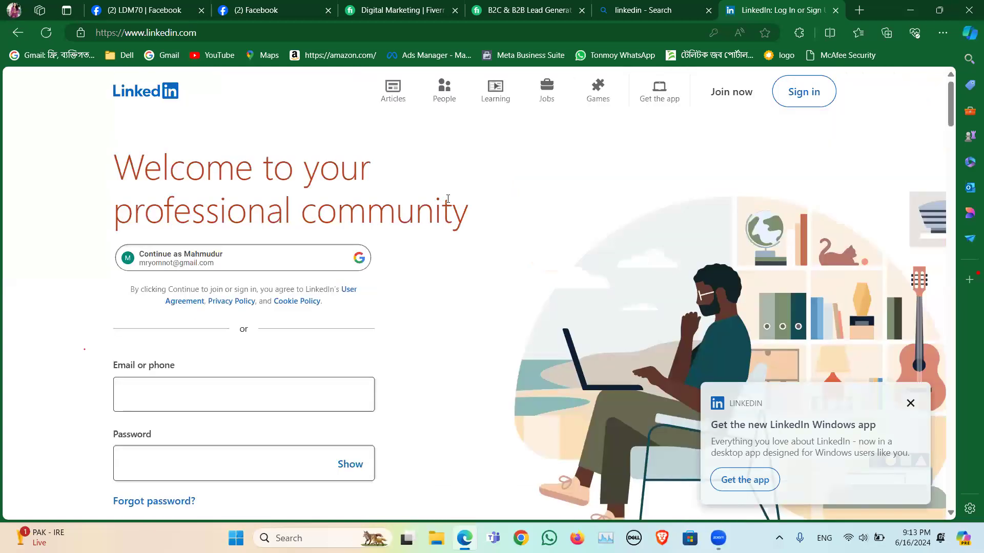
{"action": "left_click", "coordinate": [143, 88]}
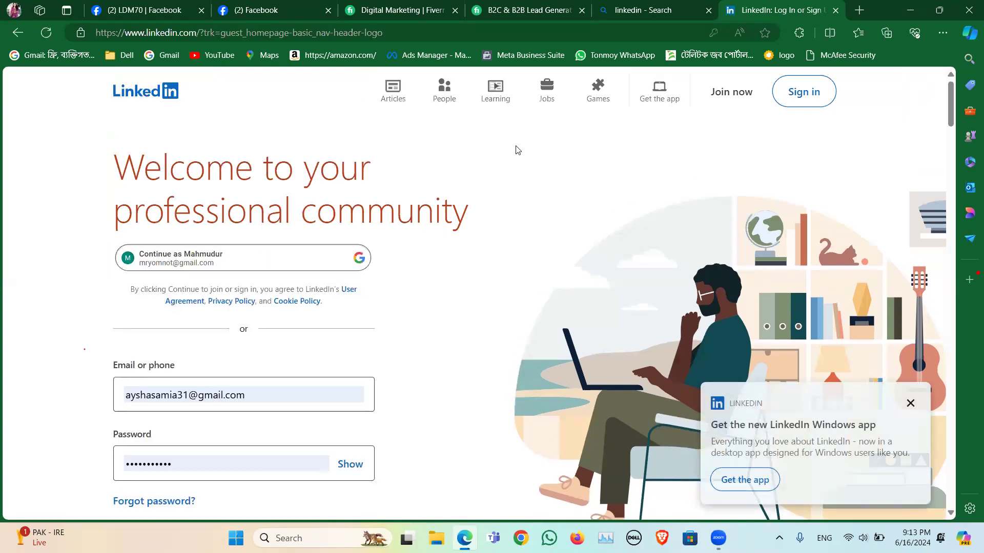
Open an InPrivate window with Ctrl+Shift+N and switch the keyboard to English.
{"action": "key", "text": "alt+shift"}
{"action": "key", "text": "ctrl+shift+n"}
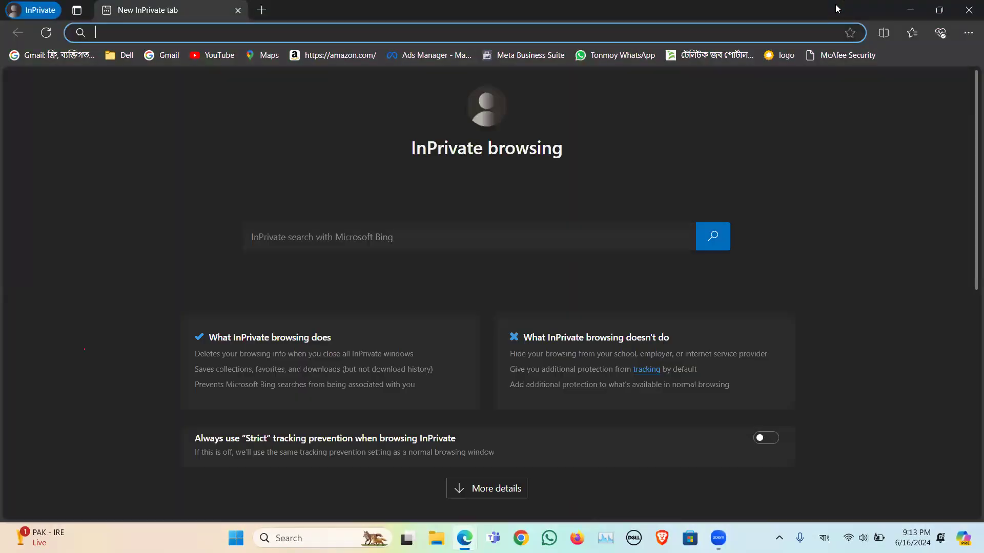
{"action": "type", "text": "ওওও"}
{"action": "key", "text": "BackSpace"}
{"action": "key", "text": "BackSpace"}
{"action": "key", "text": "BackSpace"}
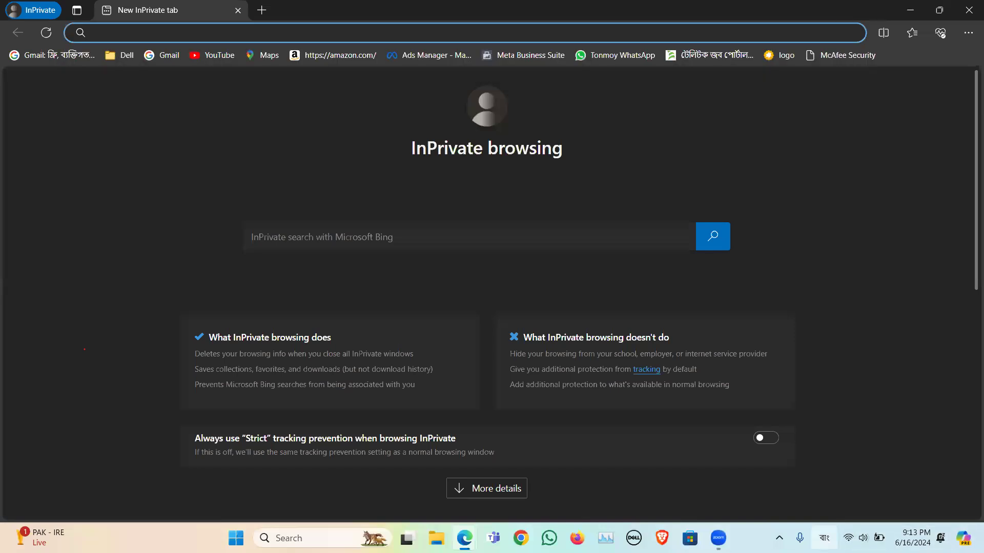
{"action": "left_click", "coordinate": [825, 534]}
{"action": "left_click", "coordinate": [815, 435]}
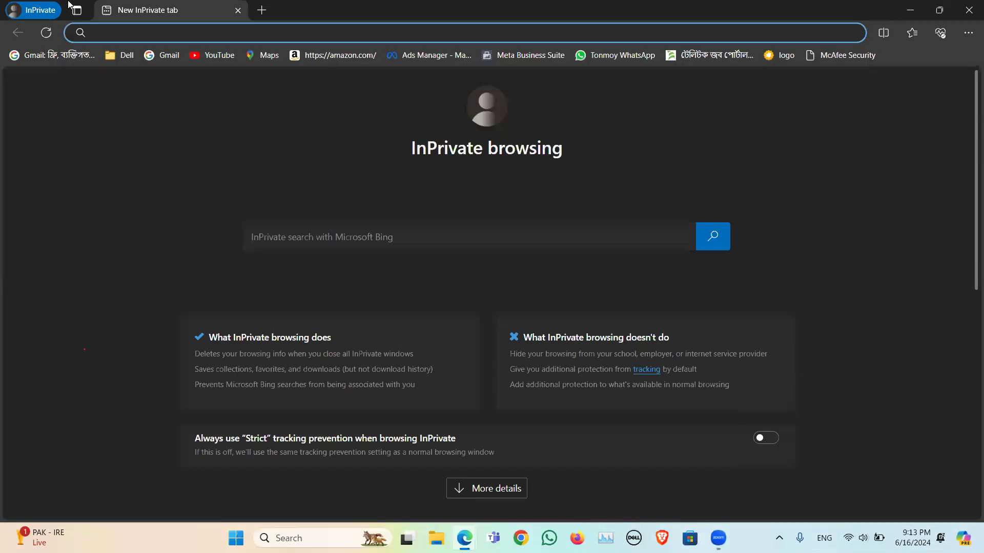
Search Bing for 'linkedin' and open LinkedIn – Official Site.
{"action": "type", "text": "linkedin"}
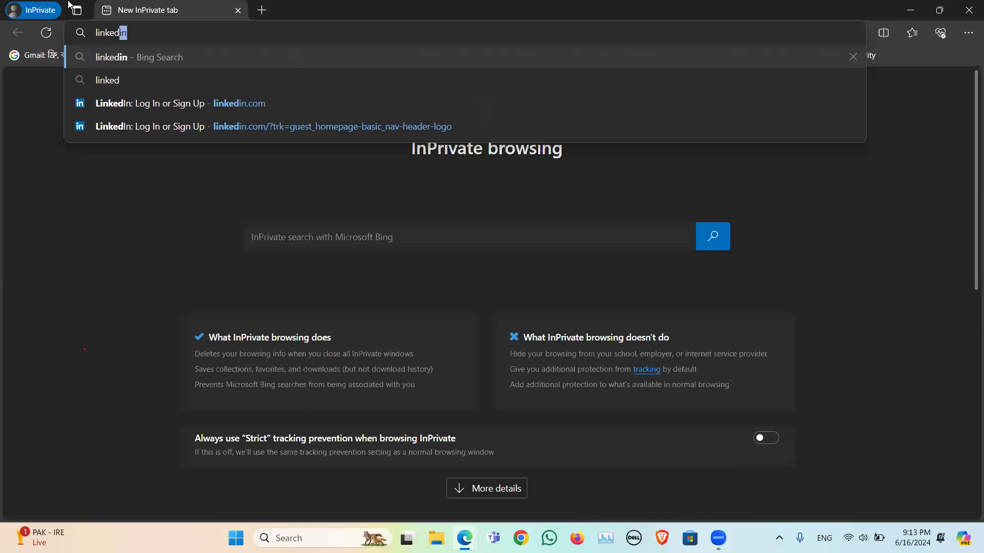
{"action": "key", "text": "Return"}
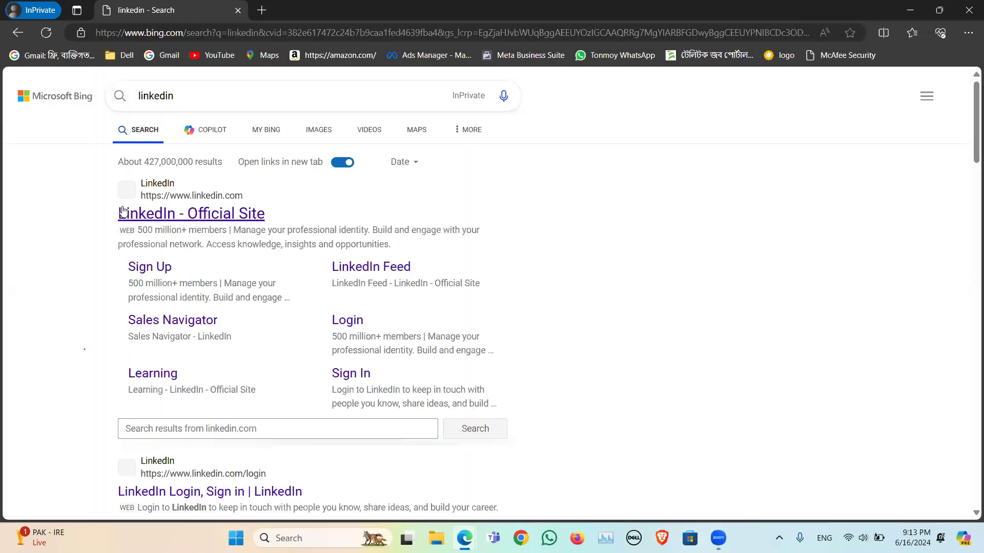
{"action": "left_click", "coordinate": [134, 213]}
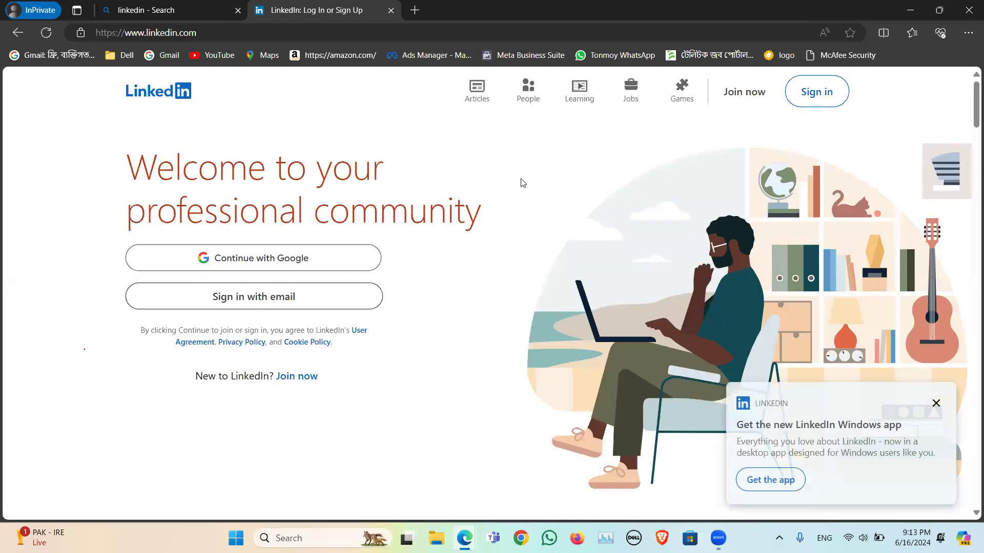
Close the 'Get the new LinkedIn Windows app' popup.
{"action": "left_click", "coordinate": [935, 403]}
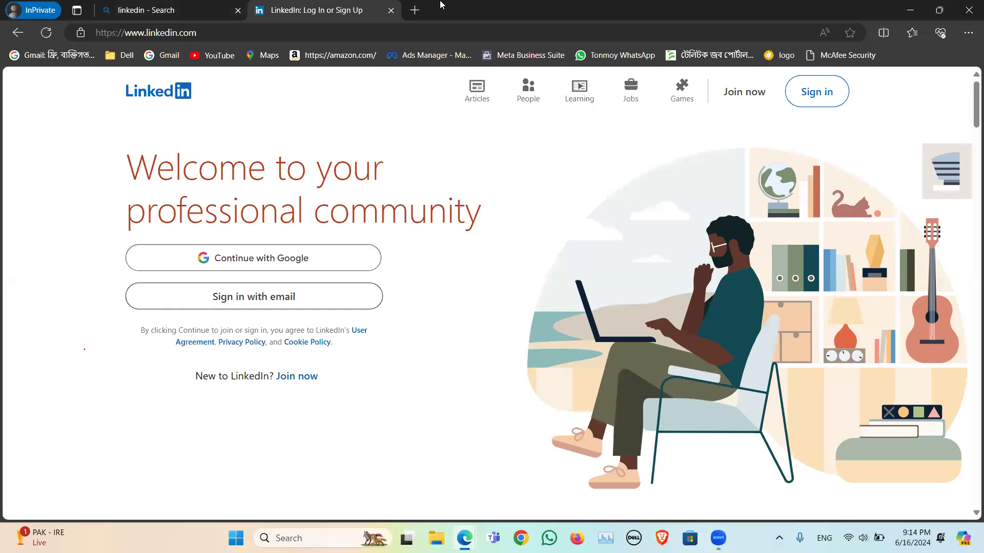
Return to Fiverr's Lead Generation listing and scroll through the gig cards.
{"action": "key", "text": "alt+Tab"}
{"action": "left_click_drag", "start_coordinate": [46, 204], "coordinate": [200, 204]}
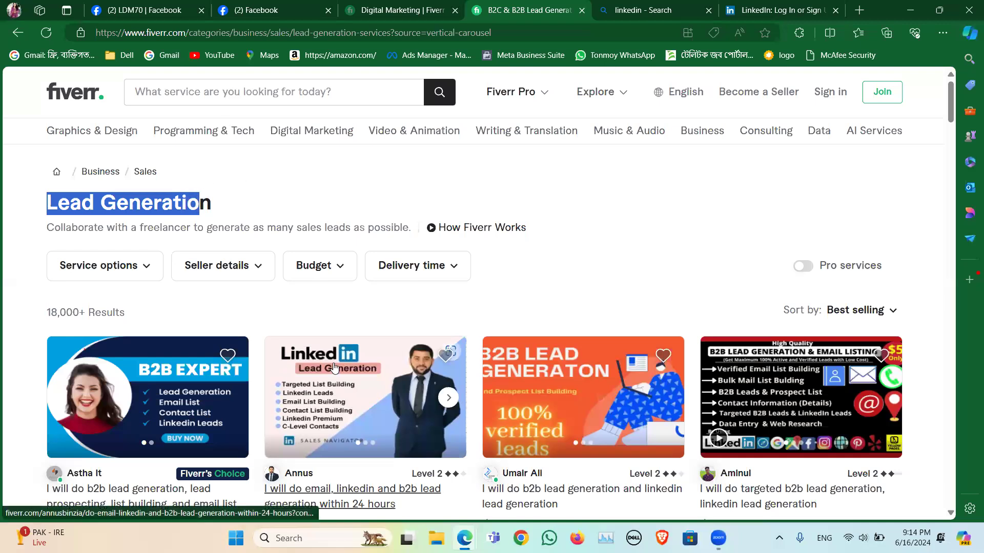
{"action": "scroll", "coordinate": [338, 372], "scroll_direction": "down", "scroll_amount": 2}
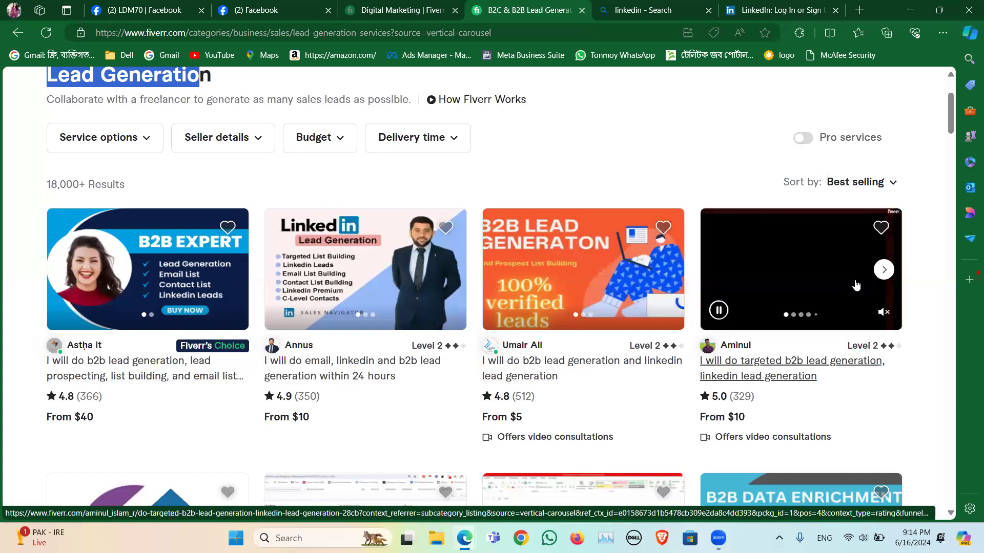
{"action": "scroll", "coordinate": [789, 297], "scroll_direction": "down", "scroll_amount": 8}
{"action": "scroll", "coordinate": [434, 326], "scroll_direction": "down", "scroll_amount": 5}
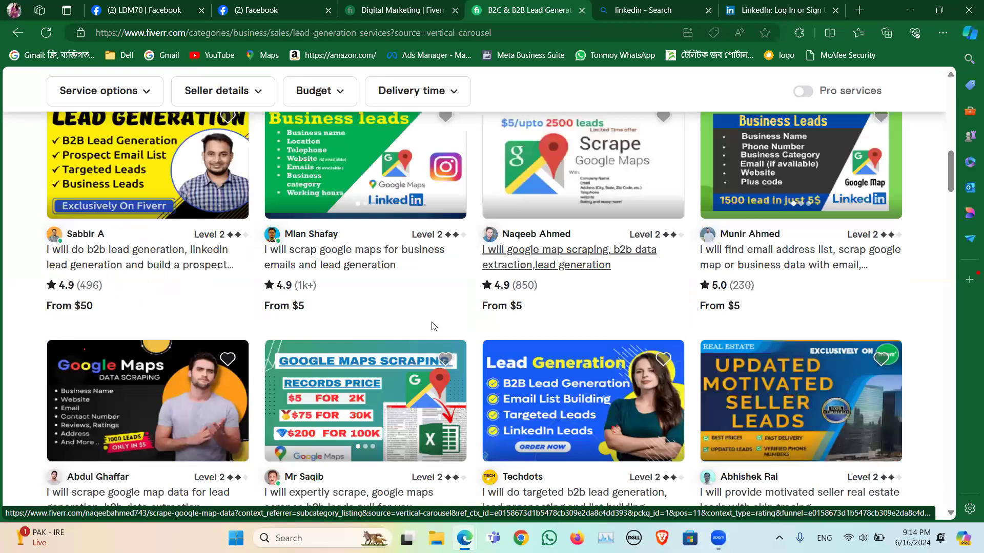
{"action": "scroll", "coordinate": [431, 324], "scroll_direction": "down", "scroll_amount": 5}
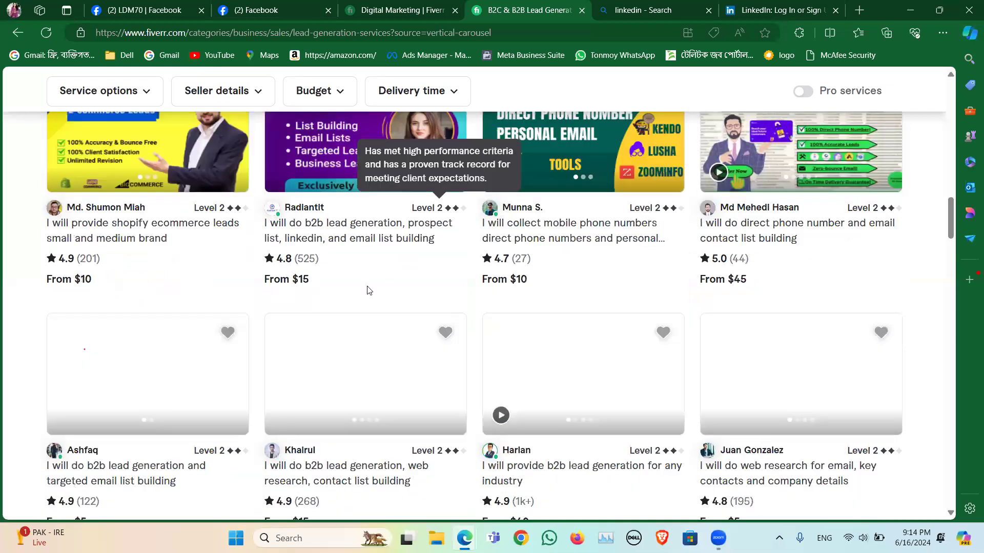
{"action": "scroll", "coordinate": [367, 290], "scroll_direction": "down", "scroll_amount": 8}
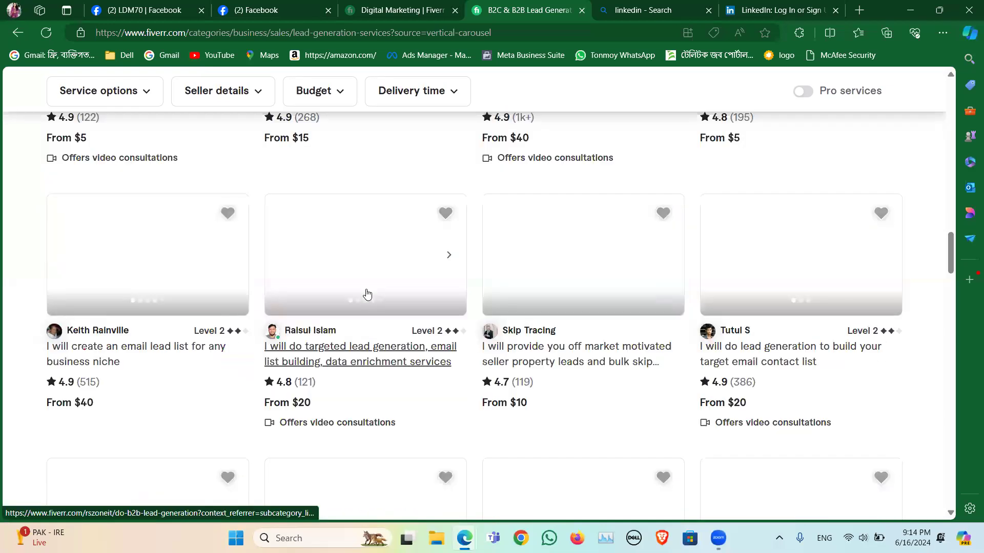
{"action": "scroll", "coordinate": [365, 290], "scroll_direction": "up", "scroll_amount": 10}
{"action": "scroll", "coordinate": [364, 282], "scroll_direction": "up", "scroll_amount": 15}
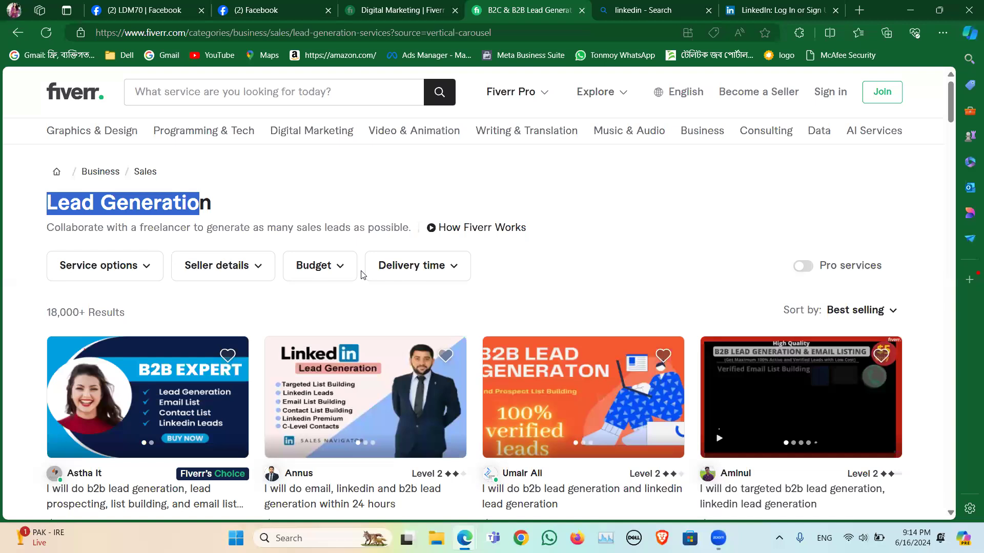
Highlight the Lead Generation heading and the 18,000+ results count, then scroll further down.
{"action": "left_click", "coordinate": [278, 164]}
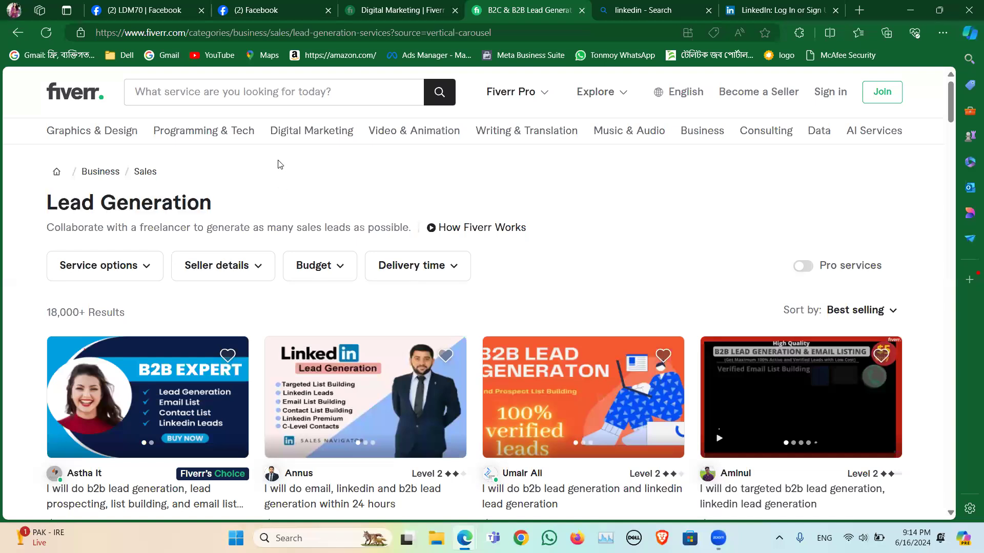
{"action": "left_click_drag", "start_coordinate": [49, 202], "coordinate": [207, 191]}
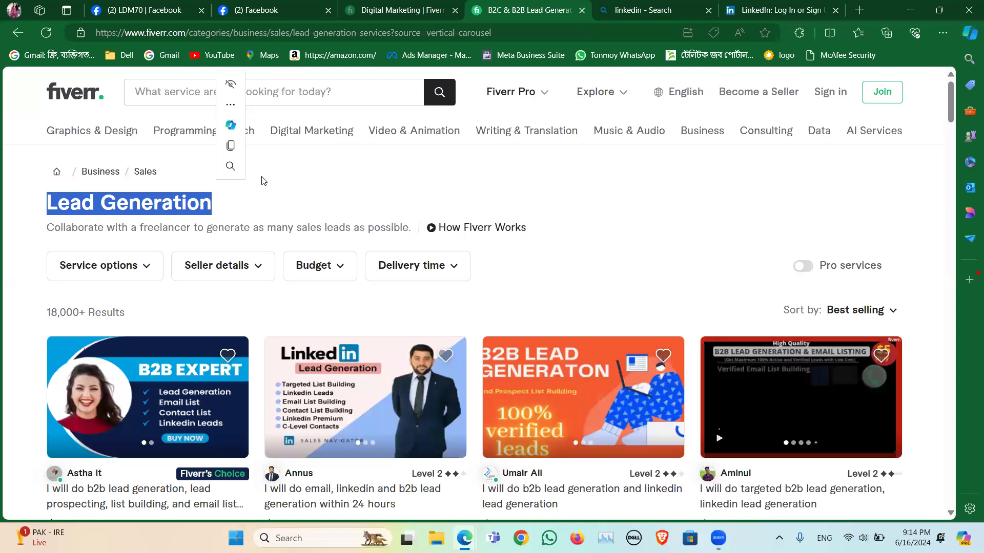
{"action": "left_click_drag", "start_coordinate": [47, 313], "coordinate": [131, 309]}
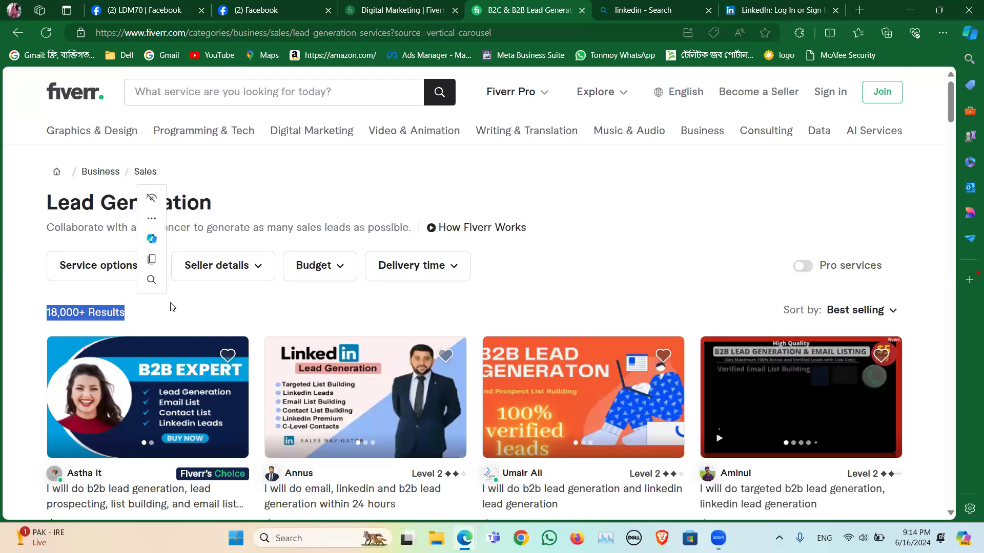
{"action": "left_click", "coordinate": [132, 315]}
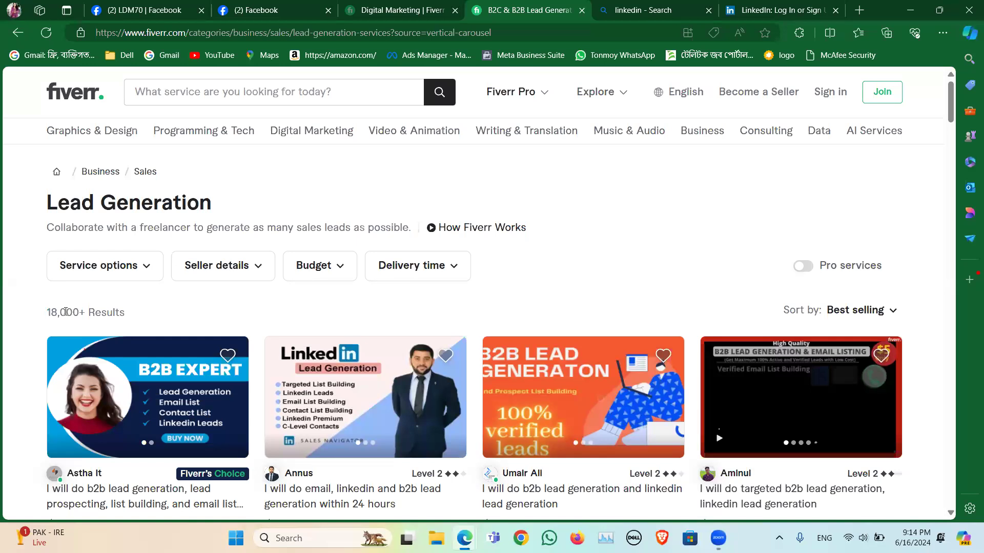
{"action": "scroll", "coordinate": [140, 287], "scroll_direction": "down", "scroll_amount": 5}
{"action": "scroll", "coordinate": [493, 225], "scroll_direction": "down", "scroll_amount": 5}
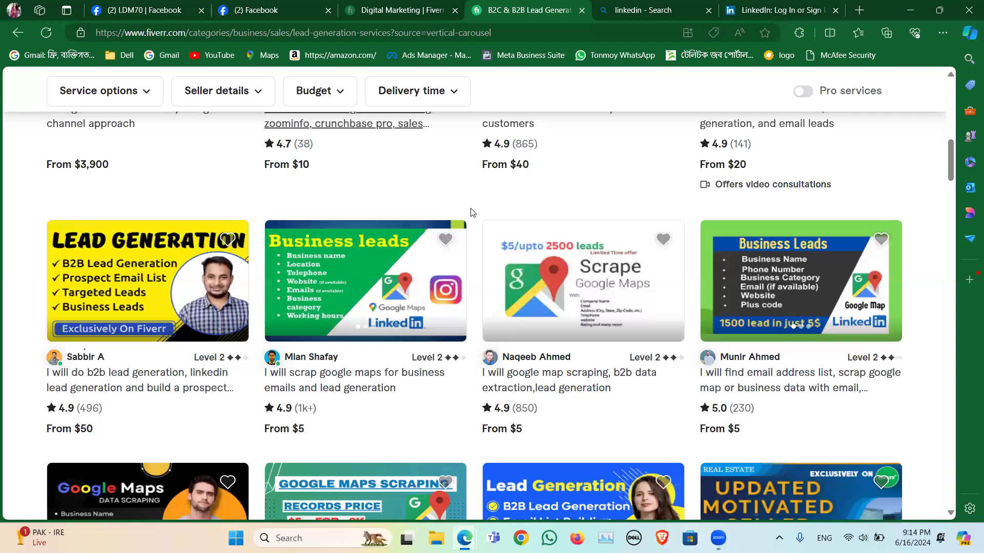
{"action": "scroll", "coordinate": [469, 215], "scroll_direction": "down", "scroll_amount": 4}
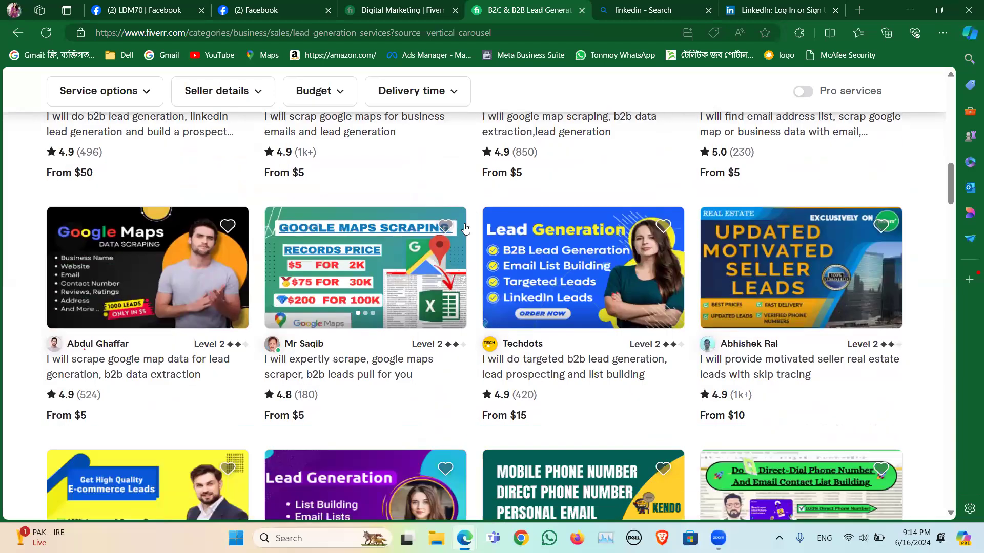
{"action": "scroll", "coordinate": [465, 228], "scroll_direction": "down", "scroll_amount": 10}
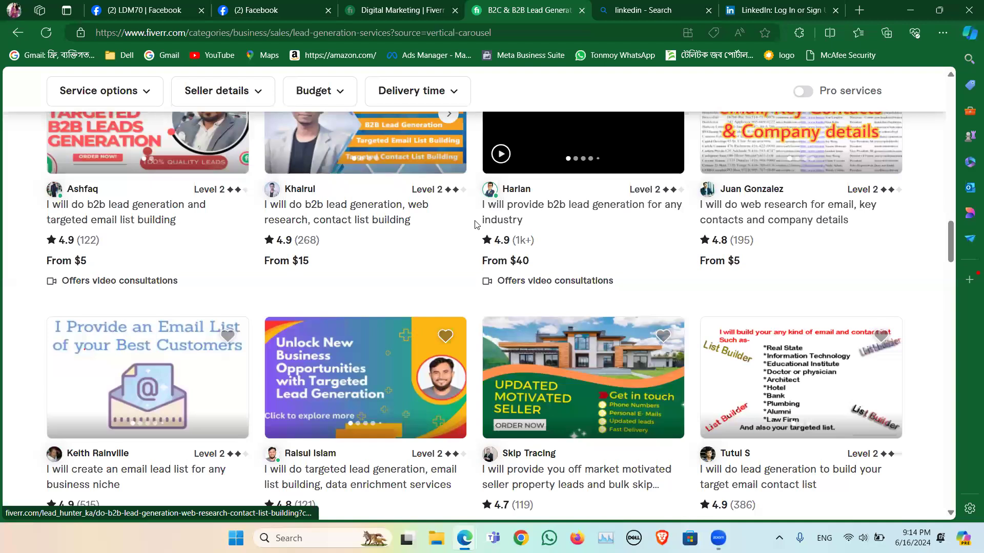
Scroll further down the Lead Generation gigs, then Alt+Tab back to the InPrivate LinkedIn window.
{"action": "scroll", "coordinate": [475, 223], "scroll_direction": "down", "scroll_amount": 5}
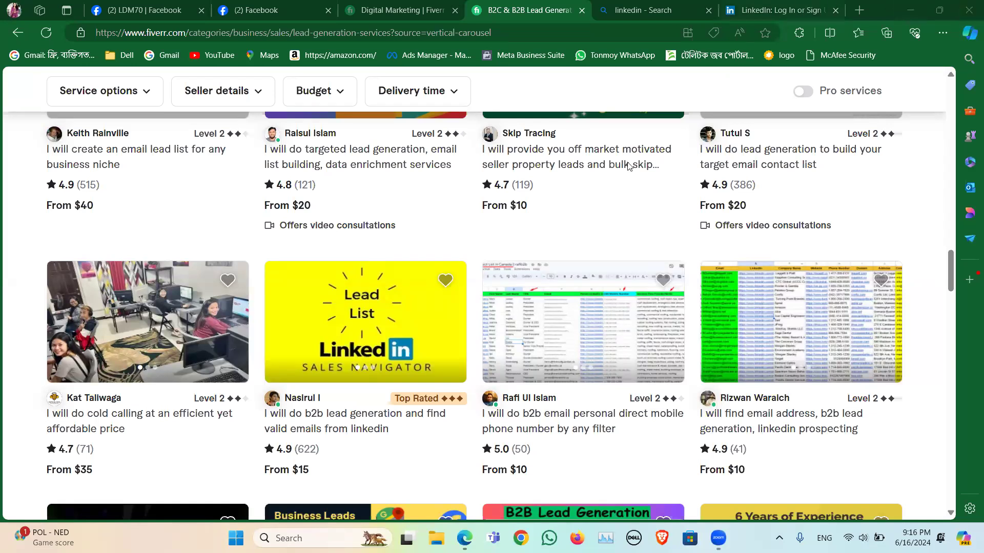
{"action": "scroll", "coordinate": [356, 168], "scroll_direction": "down", "scroll_amount": 10}
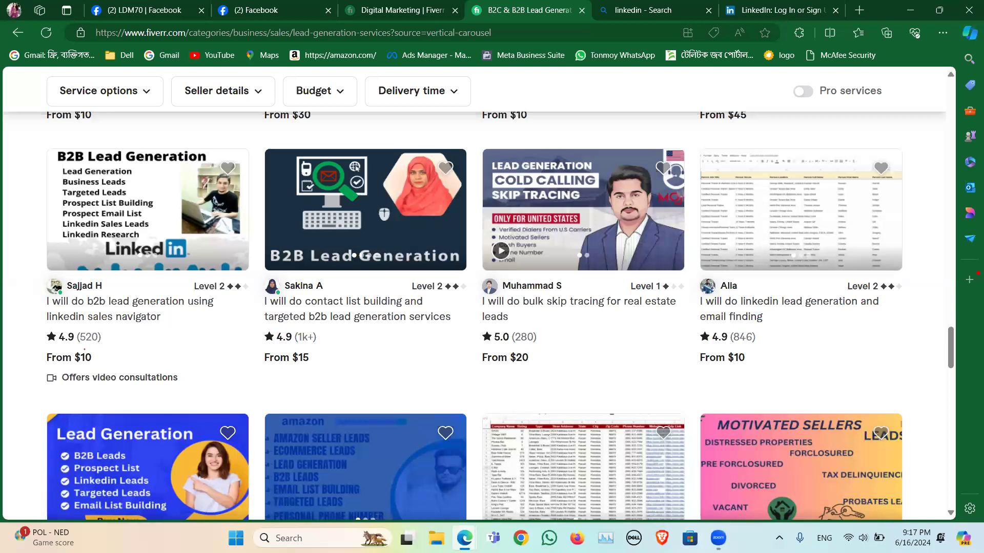
{"action": "key", "text": "alt+Tab"}
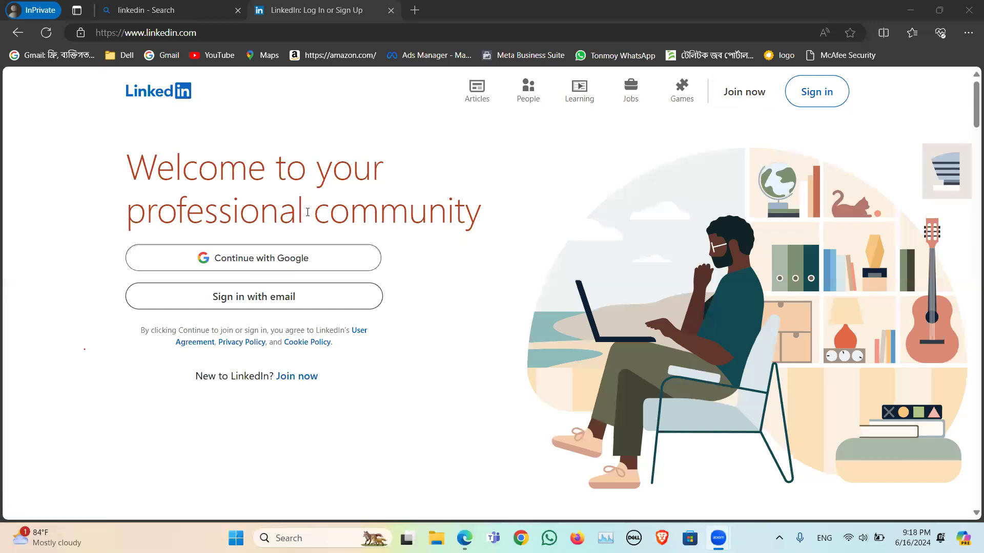
Dismiss the saved-account suggestions, go to the LinkedIn home page and choose Join now.
{"action": "left_click", "coordinate": [825, 91]}
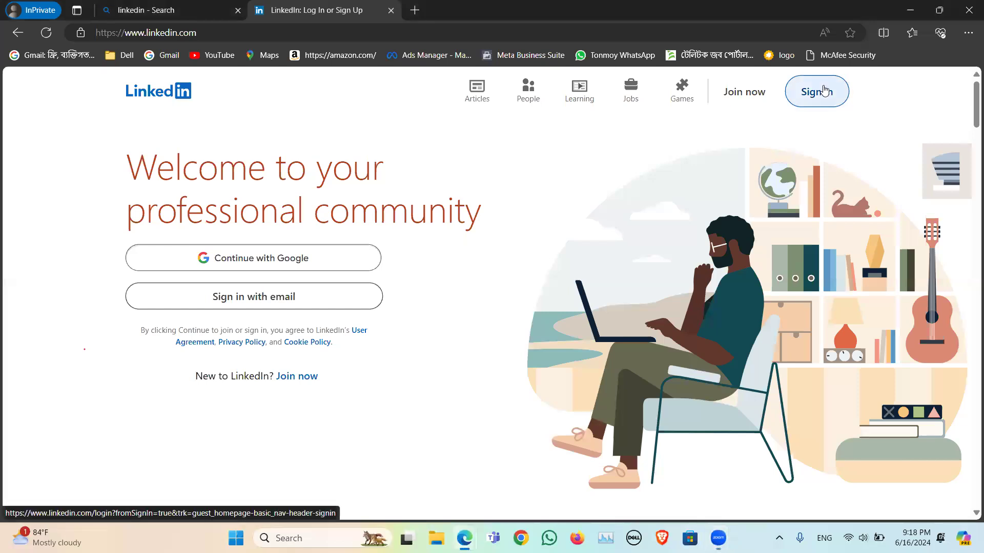
{"action": "left_click", "coordinate": [825, 91]}
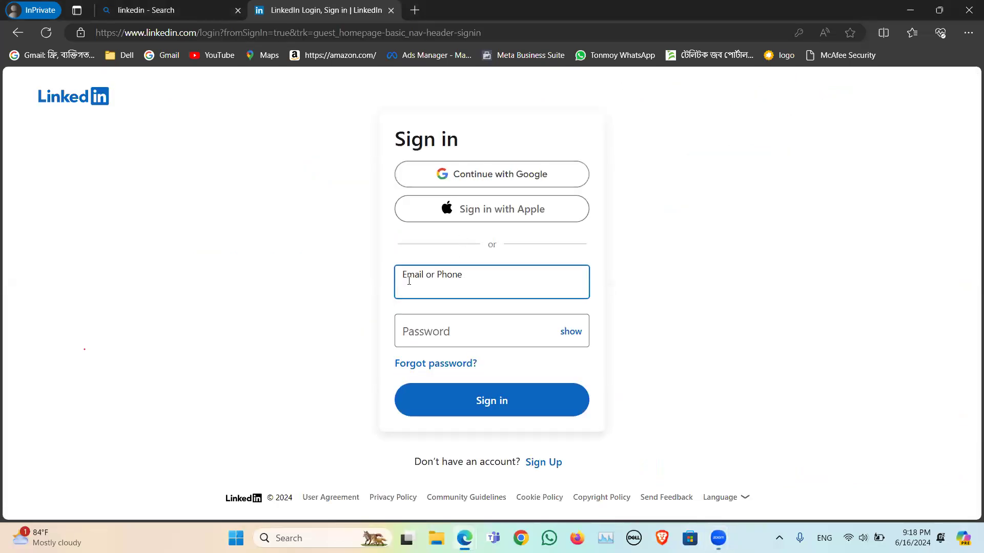
{"action": "left_click", "coordinate": [418, 333]}
{"action": "left_click", "coordinate": [296, 250]}
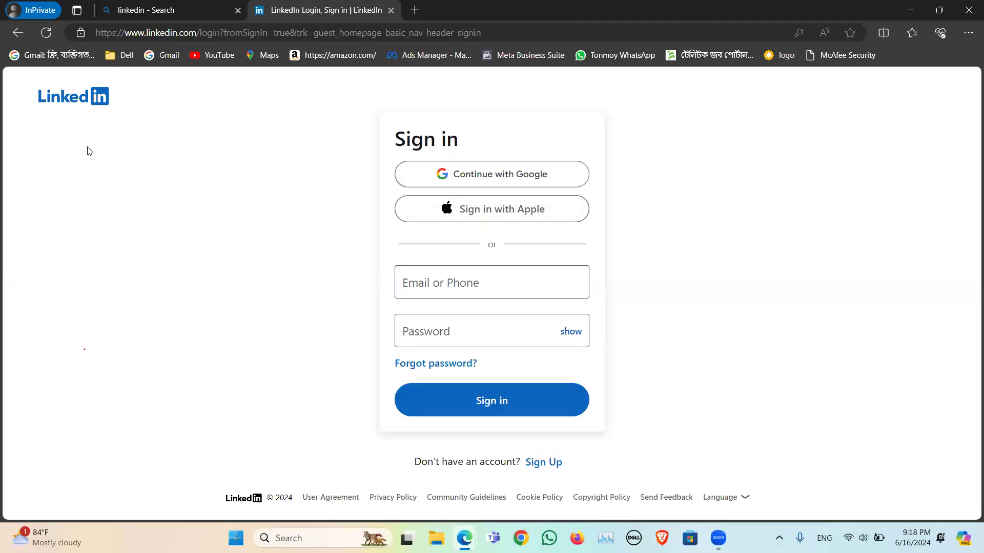
{"action": "left_click", "coordinate": [81, 99]}
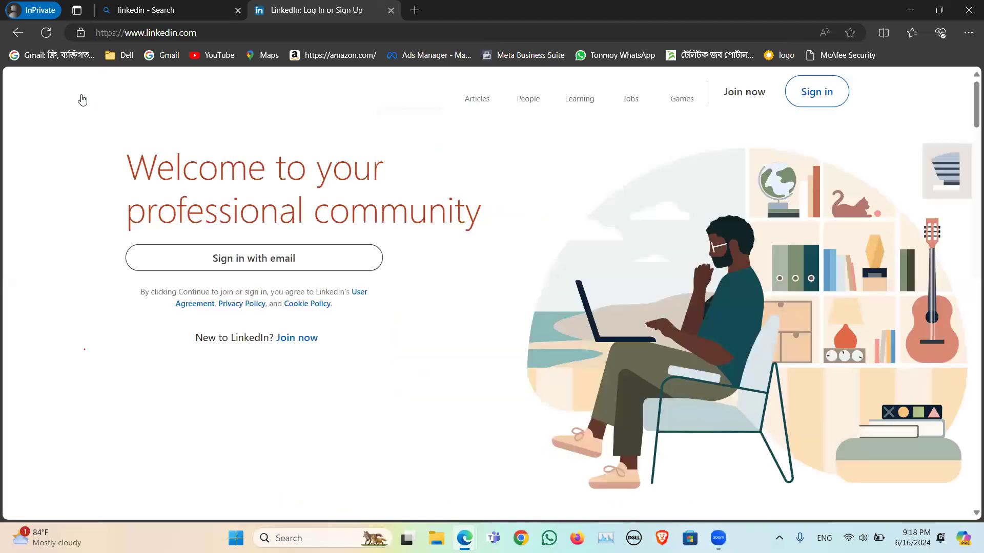
{"action": "left_click", "coordinate": [725, 95]}
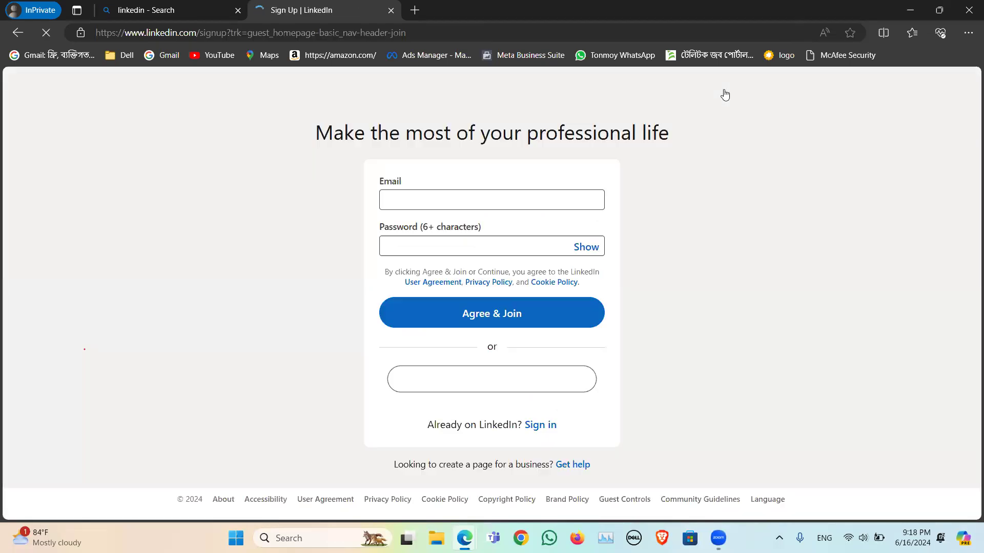
Fill in the saved account e-mail, lowercasing its first letter and adding the .com ending.
{"action": "left_click", "coordinate": [443, 198]}
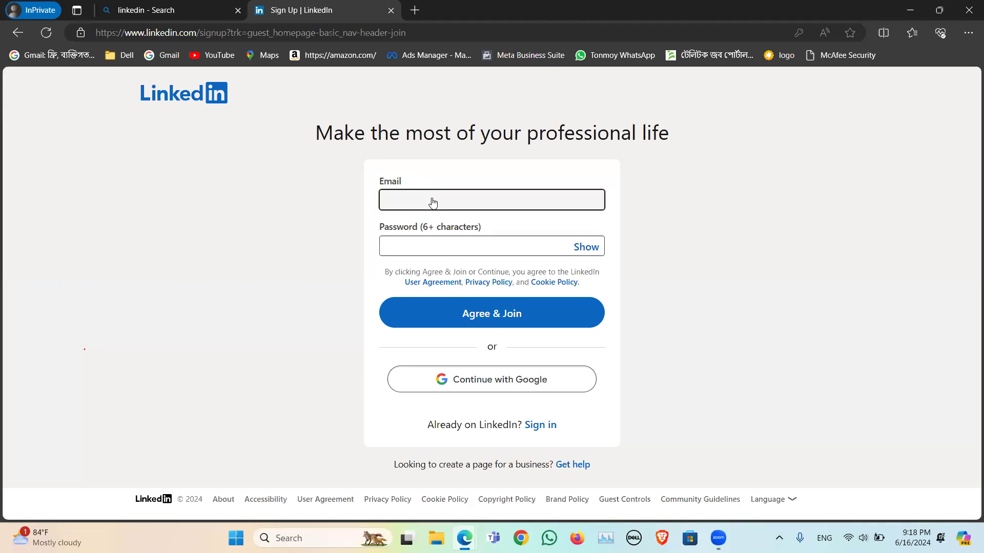
{"action": "left_click", "coordinate": [432, 201]}
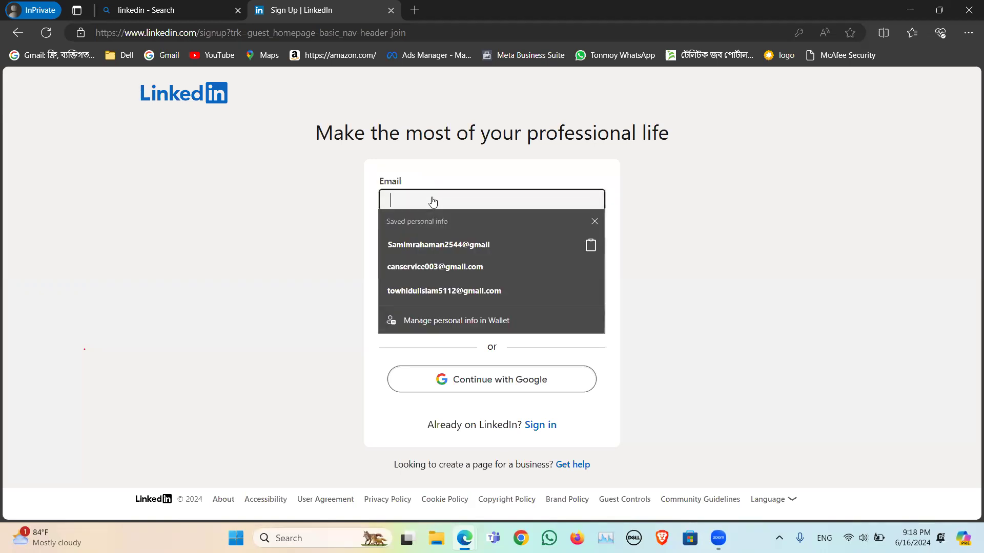
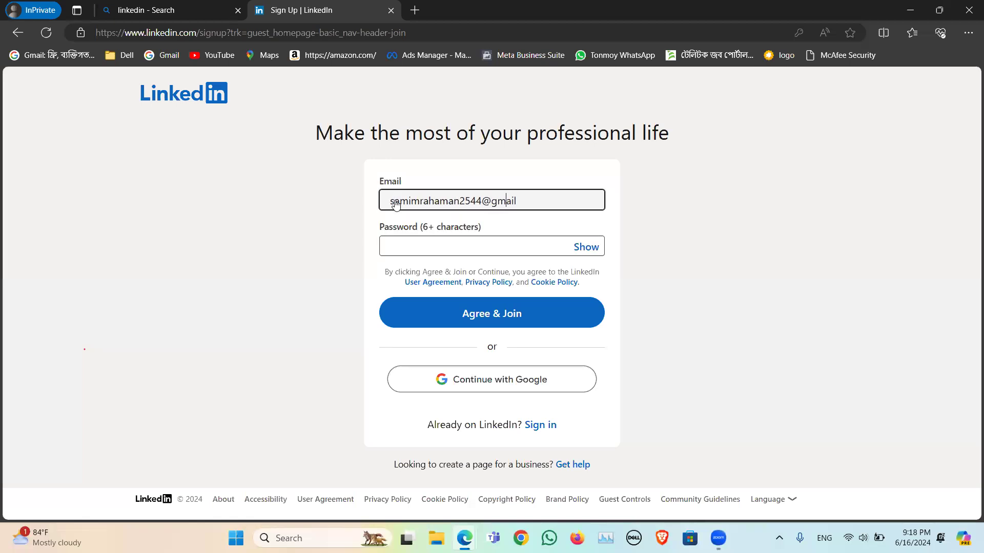
{"action": "key", "text": "End"}
Paste in the saved password and submit with Agree & Join.
{"action": "left_click", "coordinate": [411, 245]}
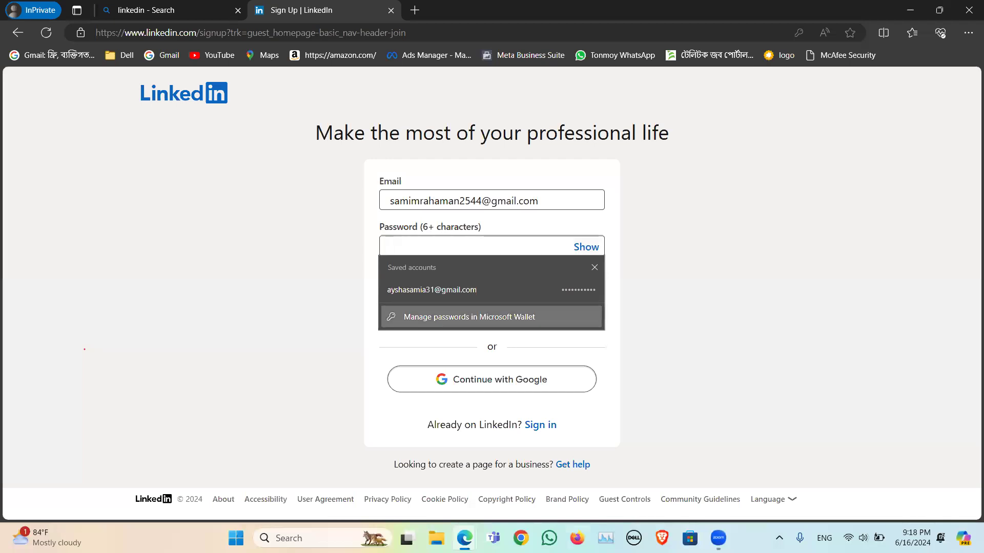
{"action": "left_click", "coordinate": [428, 502]}
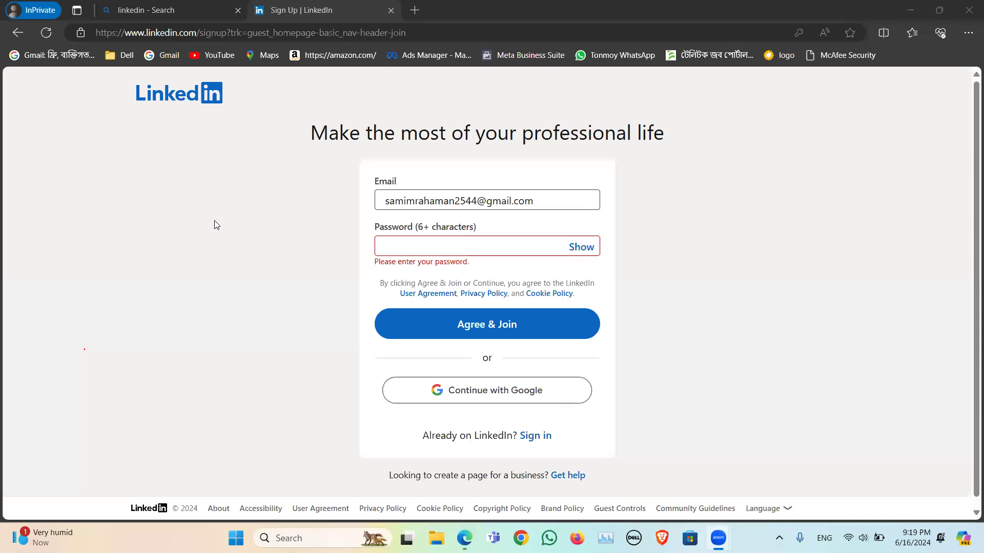
{"action": "left_click", "coordinate": [406, 249]}
{"action": "key", "text": "ctrl+v"}
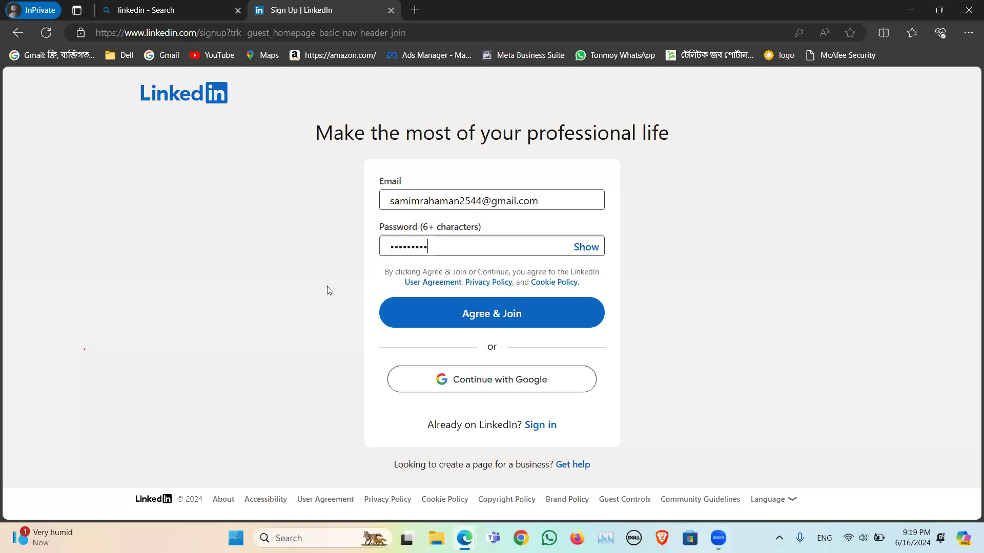
{"action": "left_click", "coordinate": [476, 316]}
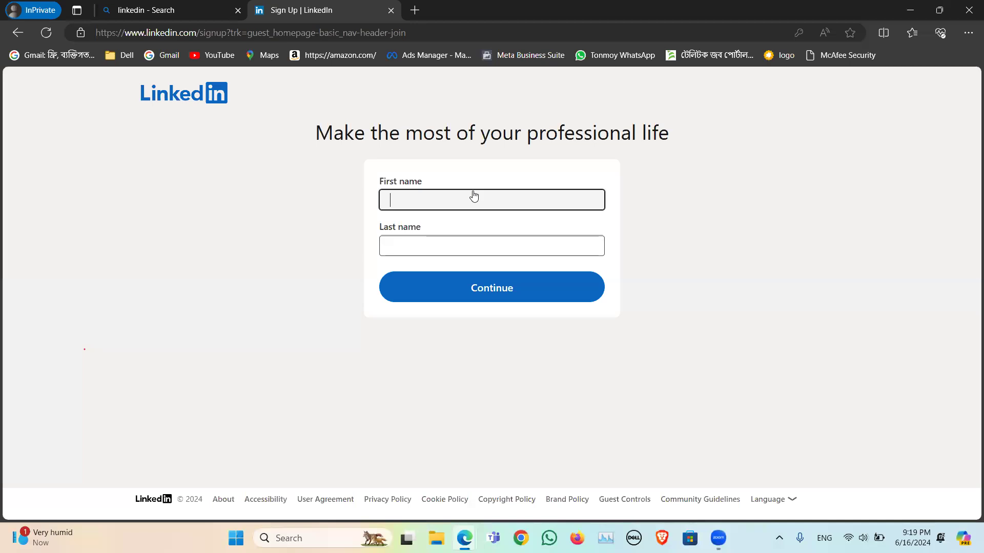
Enter the account holder's first and last name, then continue.
{"action": "key", "text": "Tab"}
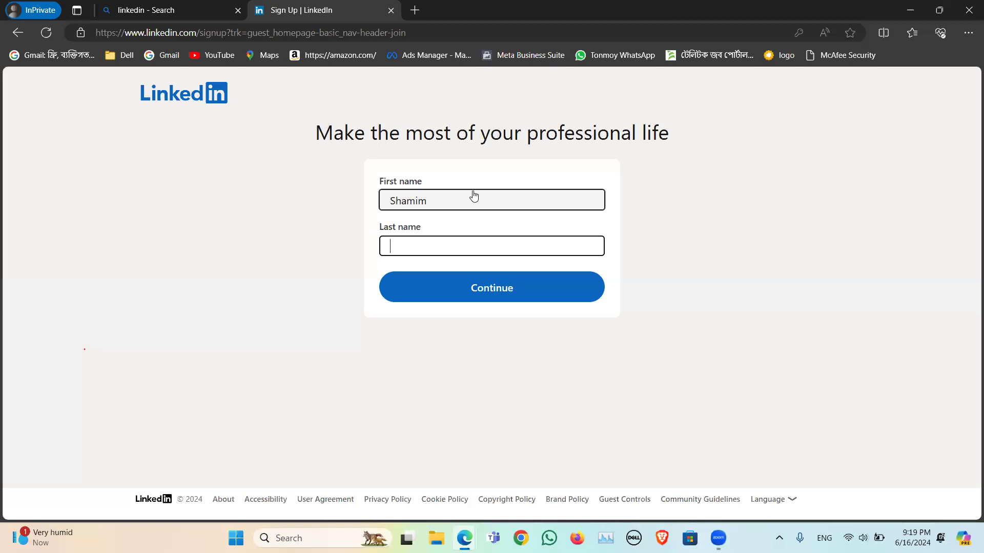
{"action": "left_click", "coordinate": [479, 288]}
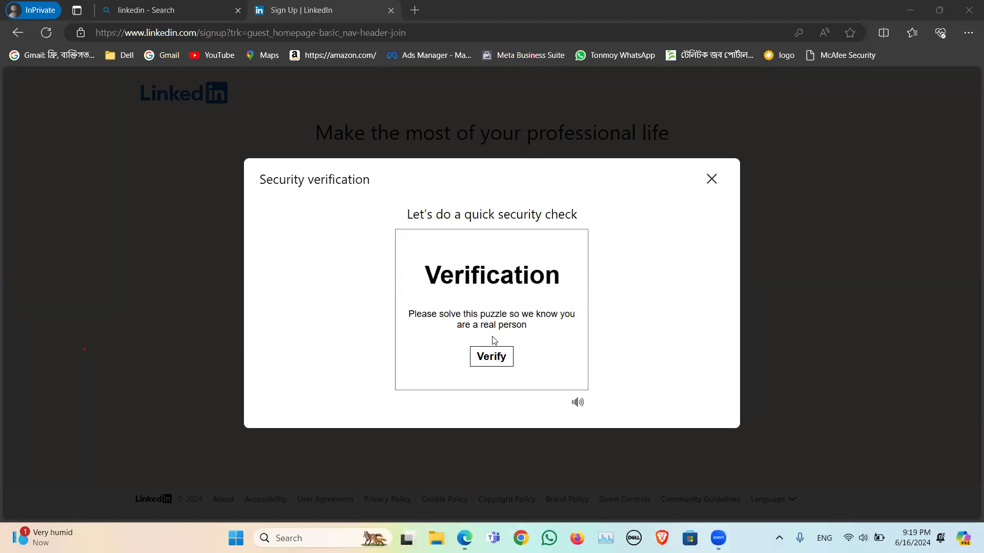
Solve the security puzzle by picking the upright image, then close the verification dialog.
{"action": "left_click", "coordinate": [492, 355]}
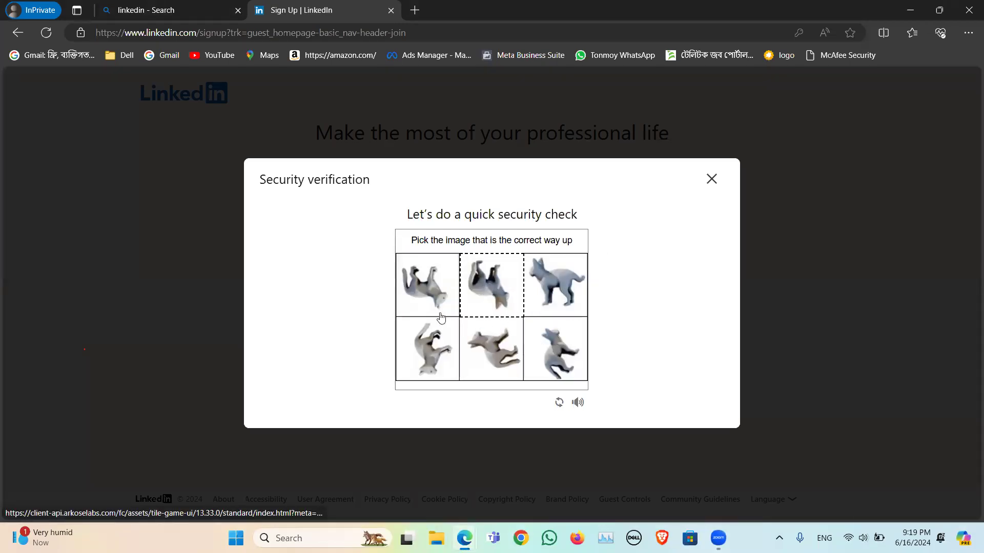
{"action": "left_click", "coordinate": [547, 283]}
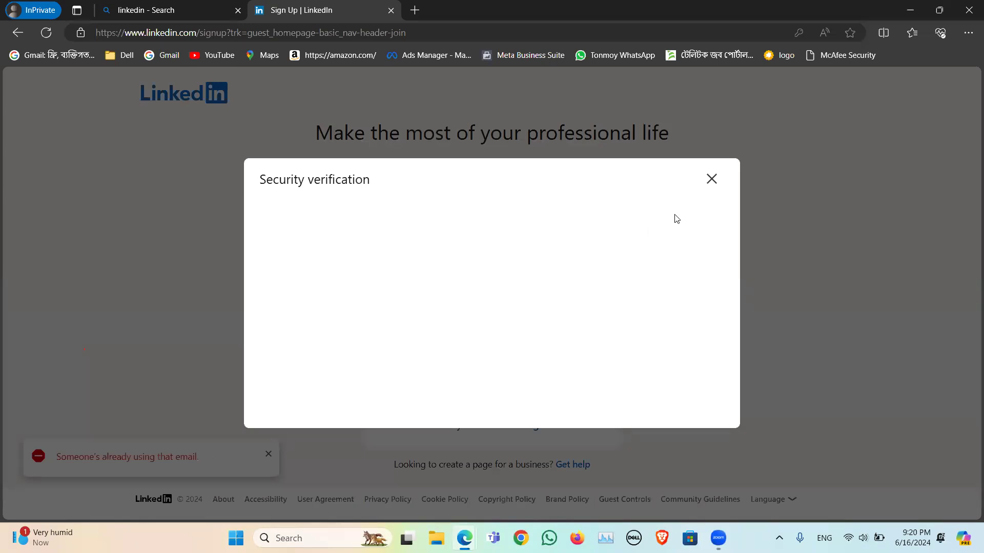
{"action": "left_click", "coordinate": [709, 182]}
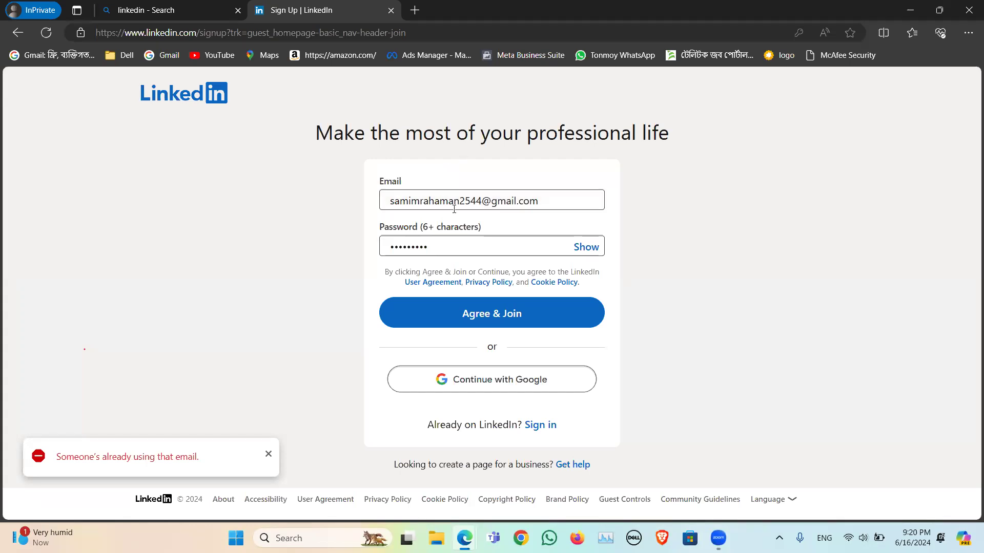
Resubmit the sign-up details, pass the upright-image check again, then switch to signing in.
{"action": "left_click", "coordinate": [481, 313]}
{"action": "left_click", "coordinate": [489, 287]}
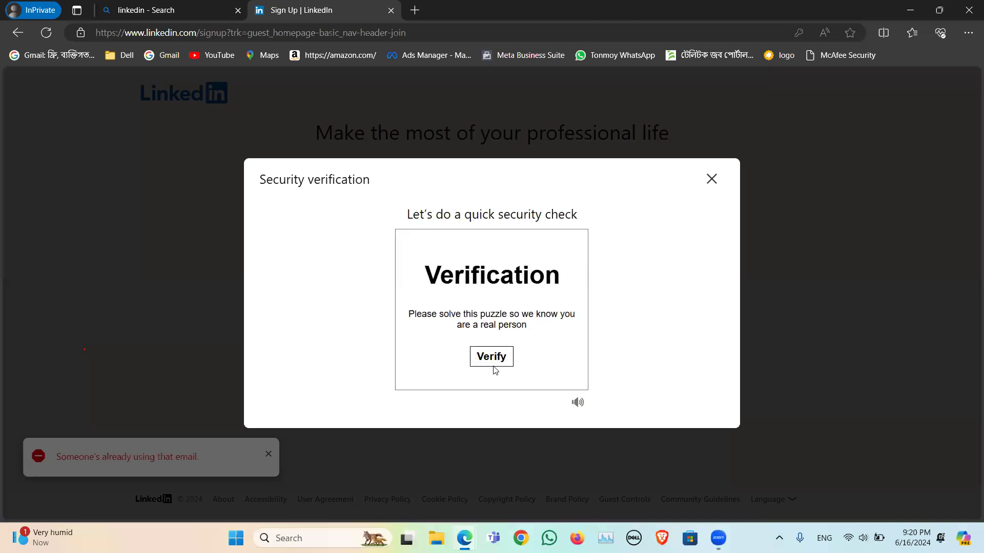
{"action": "left_click", "coordinate": [492, 363]}
{"action": "left_click", "coordinate": [442, 283]}
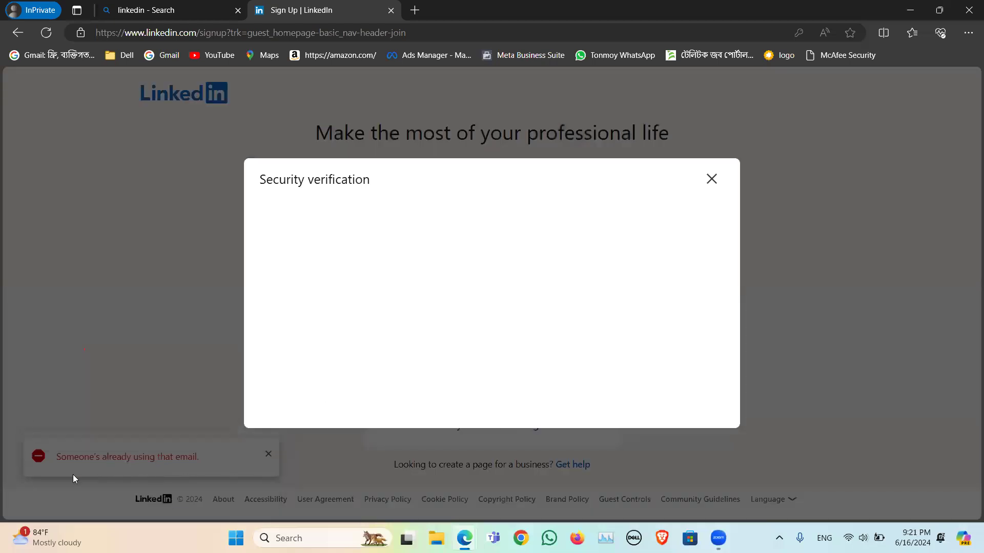
{"action": "left_click", "coordinate": [712, 179]}
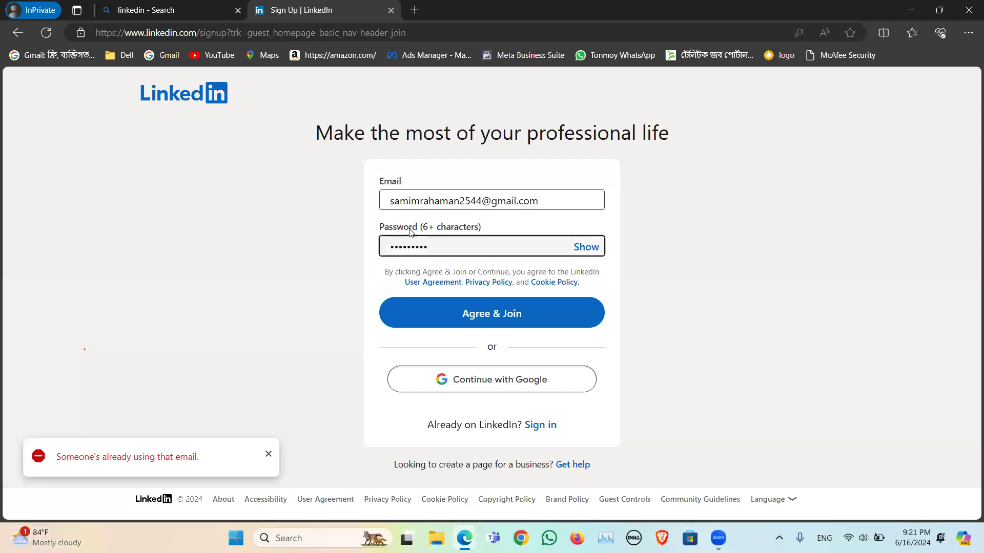
{"action": "left_click", "coordinate": [544, 426]}
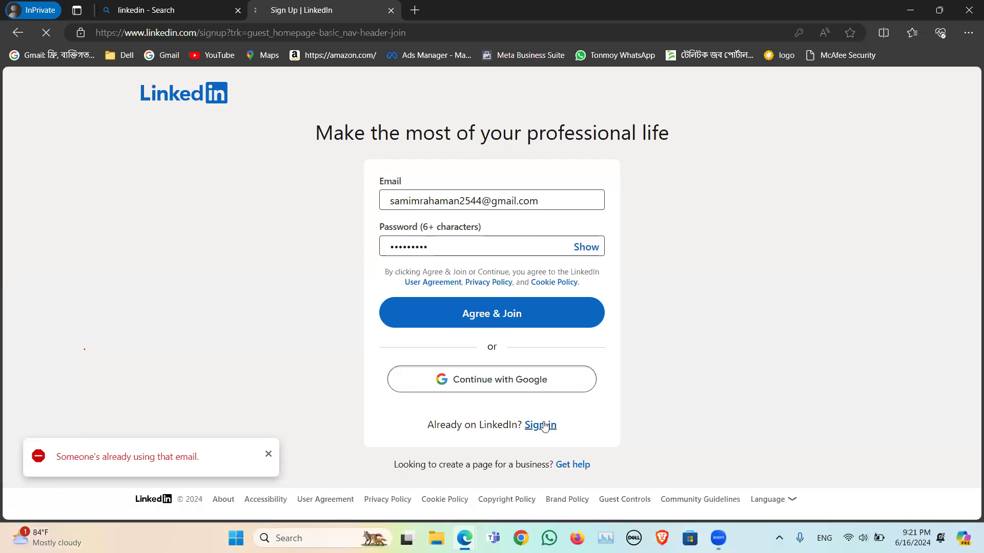
Reach the Forgot password page via the home page and Sign in, closing the Windows app popup.
{"action": "left_click", "coordinate": [439, 365]}
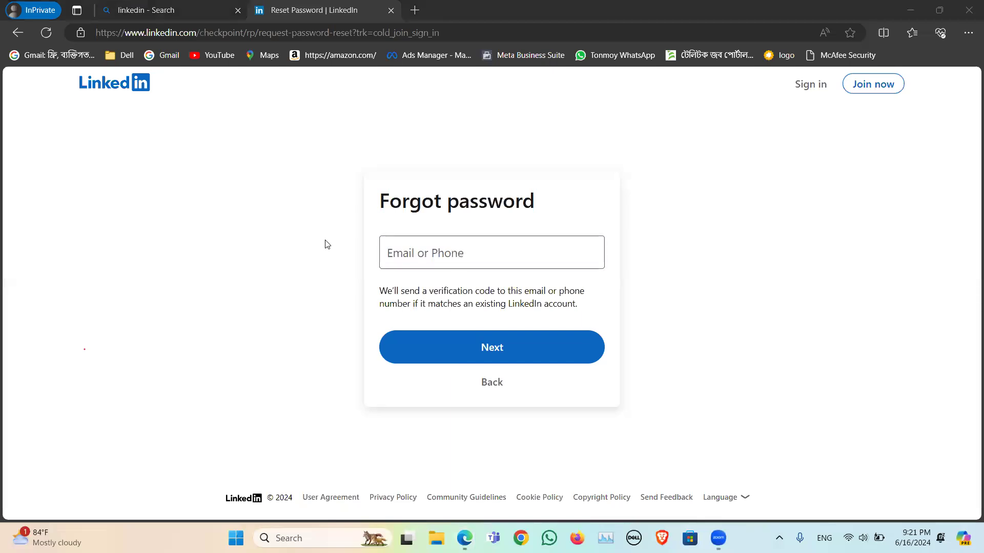
{"action": "left_click", "coordinate": [97, 85]}
{"action": "left_click", "coordinate": [96, 85]}
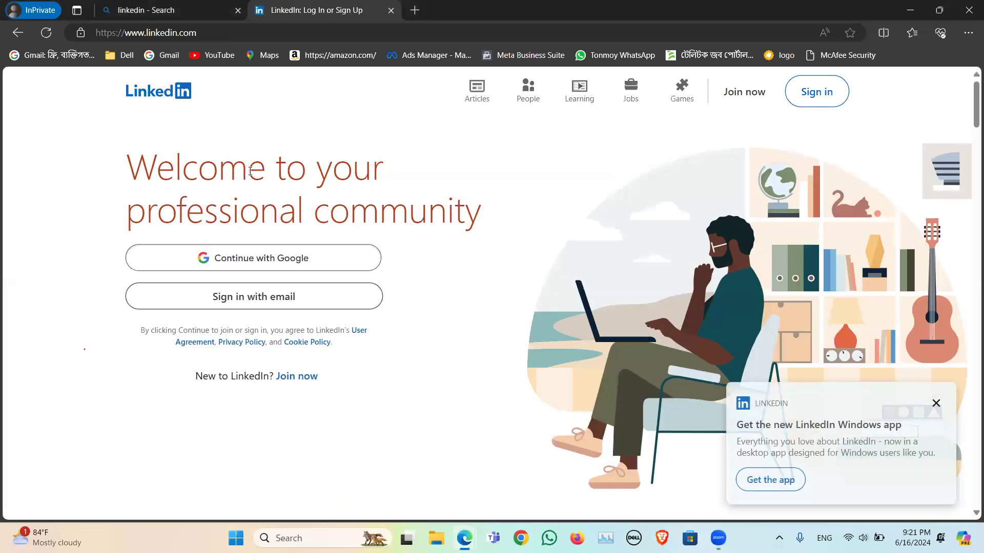
{"action": "left_click", "coordinate": [936, 404]}
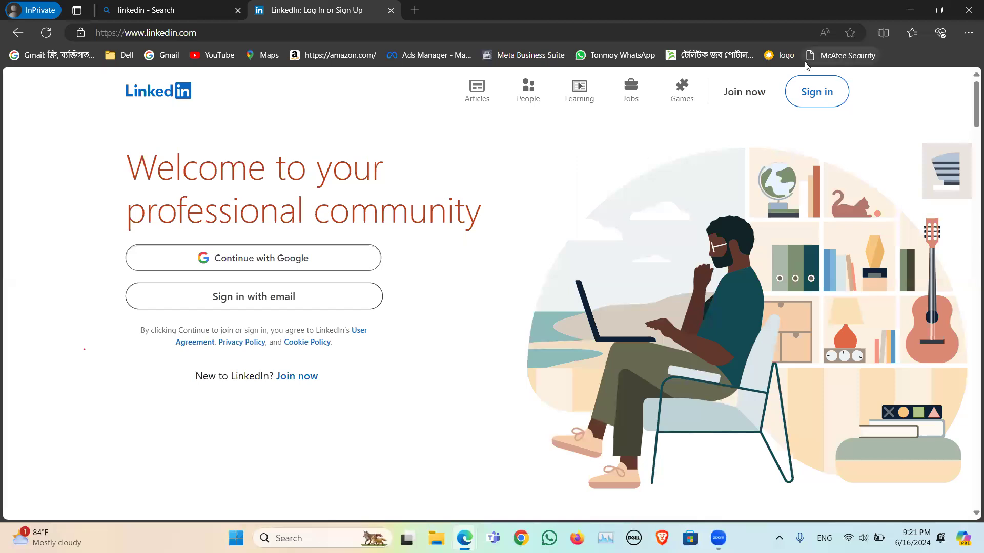
{"action": "left_click", "coordinate": [817, 92]}
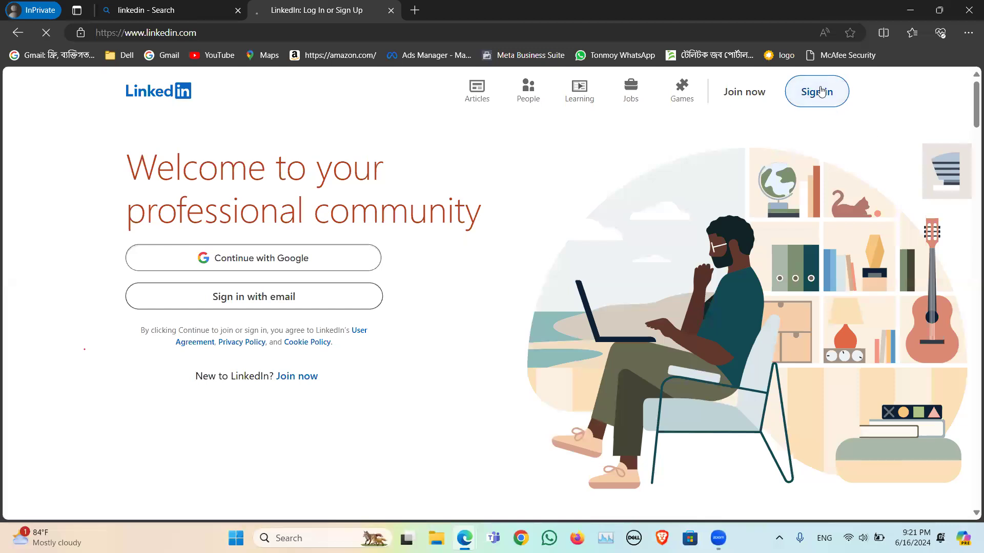
{"action": "left_click", "coordinate": [471, 365]}
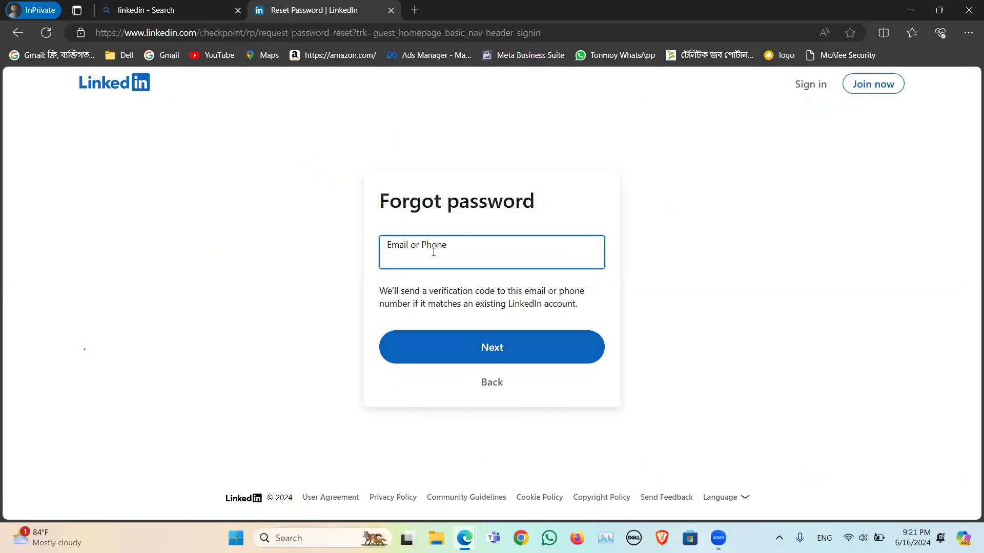
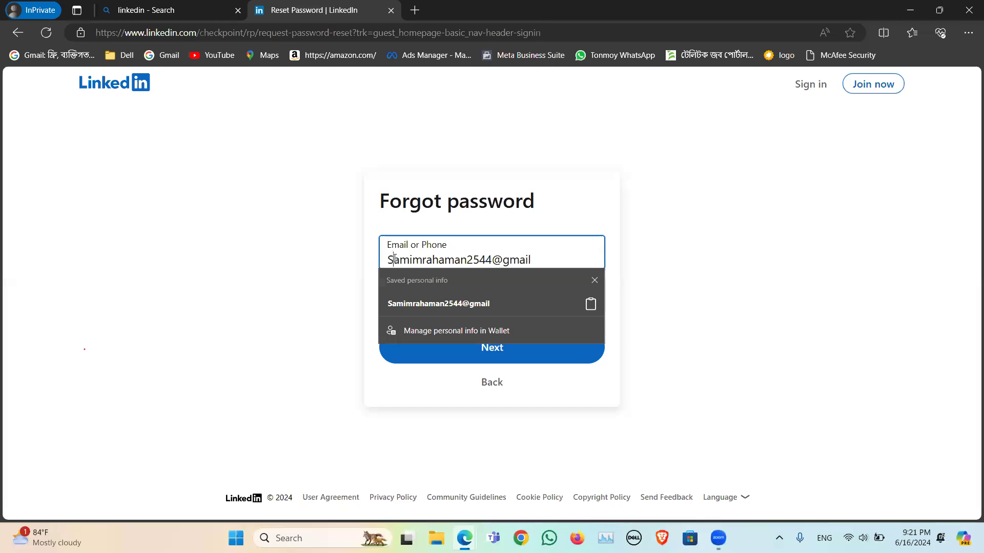
Request a password reset for the account e-mail, lowercased and ending in .com, and pass the upright-image check.
{"action": "left_click", "coordinate": [395, 259]}
{"action": "key", "text": "BackSpace"}
{"action": "type", "text": "s"}
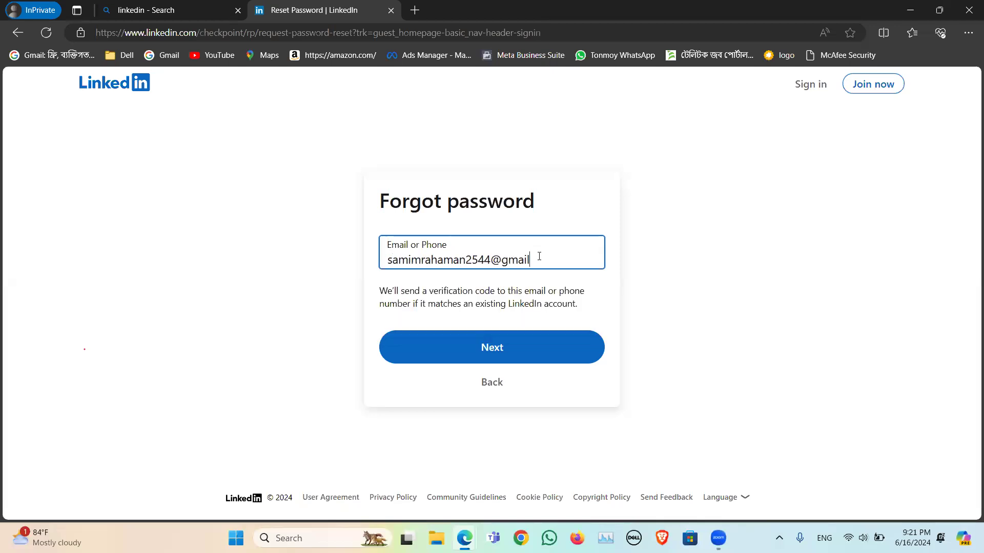
{"action": "left_click", "coordinate": [539, 256]}
{"action": "type", "text": ".com"}
{"action": "left_click", "coordinate": [470, 342]}
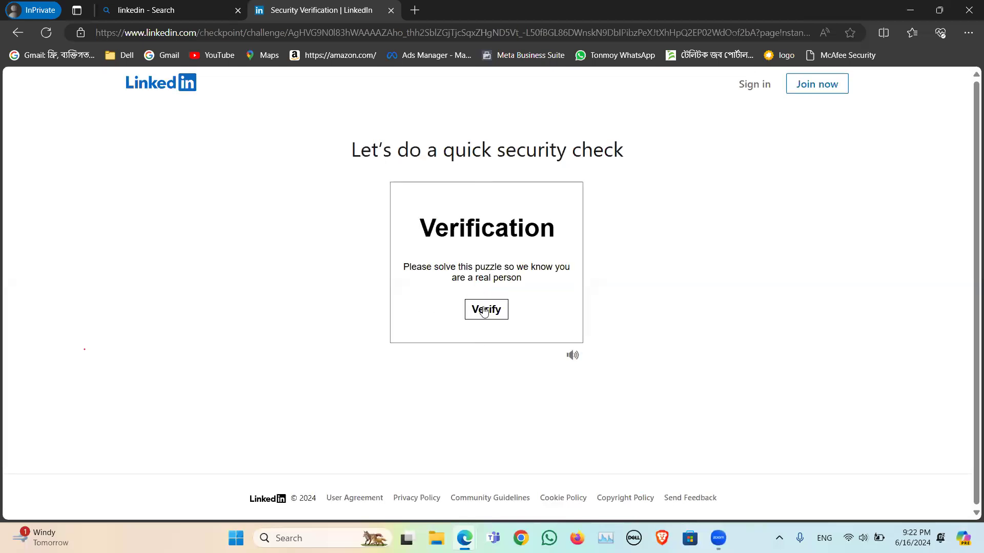
{"action": "left_click", "coordinate": [484, 308]}
{"action": "left_click", "coordinate": [482, 309]}
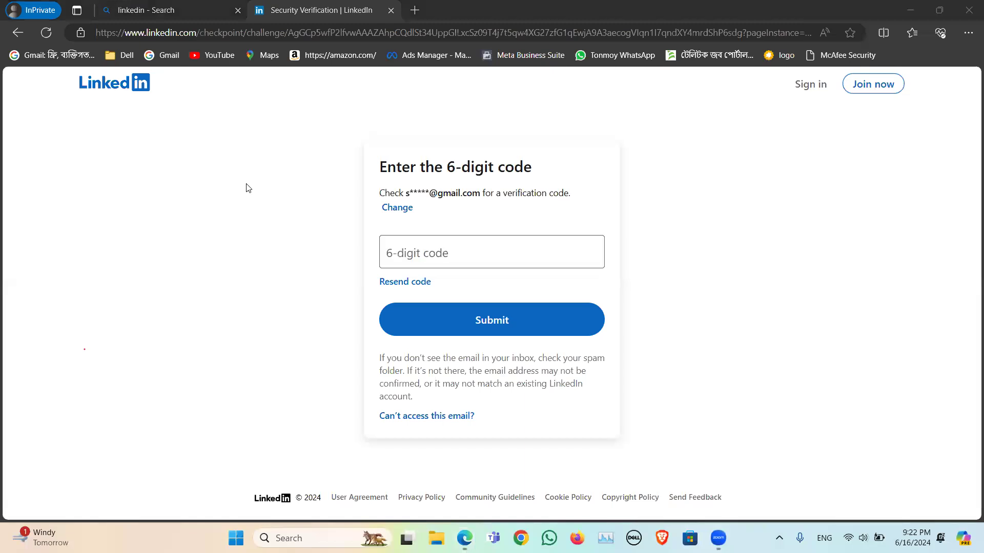
Enter the e-mailed 6-digit verification code and submit it.
{"action": "left_click", "coordinate": [424, 252]}
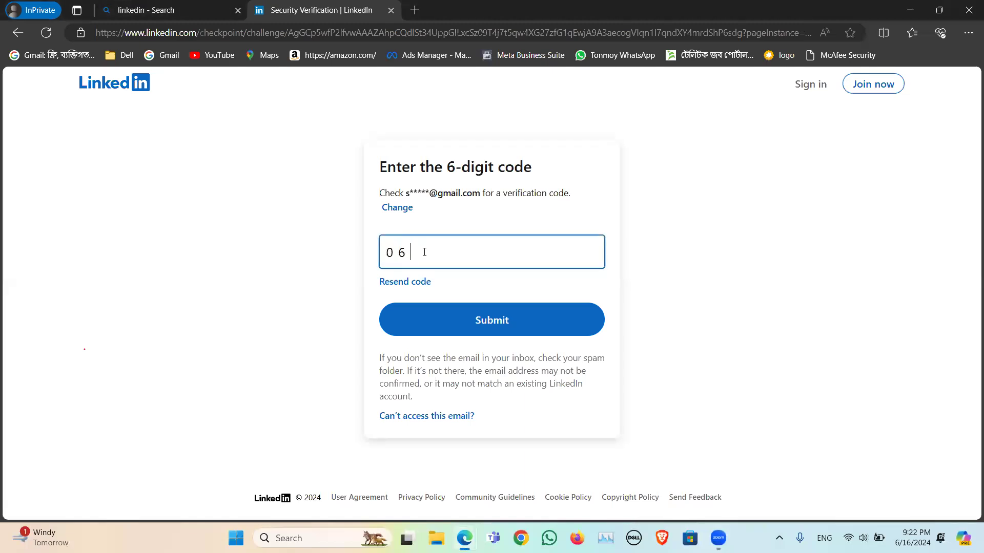
{"action": "left_click", "coordinate": [476, 312]}
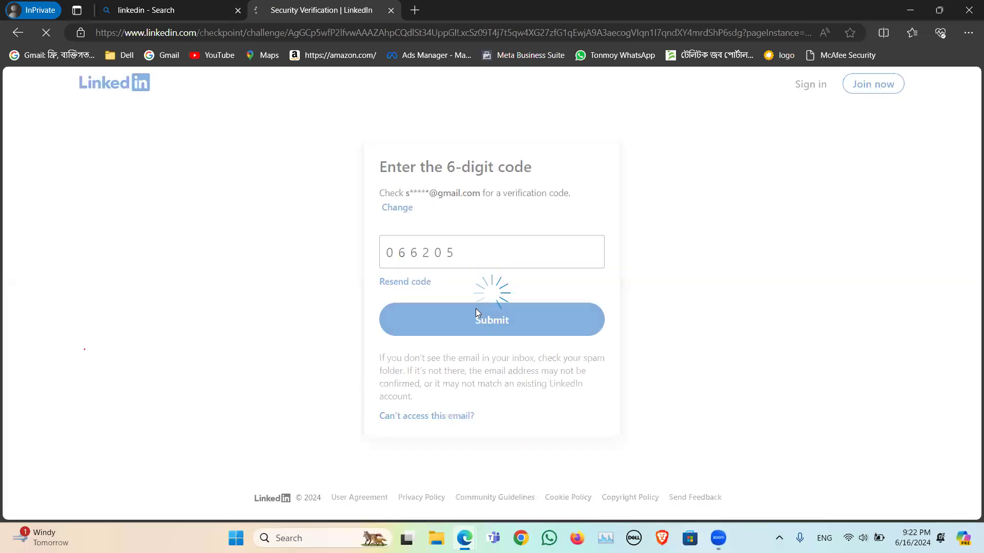
Paste a replacement new password, retype it to confirm, and submit.
{"action": "left_click", "coordinate": [436, 277]}
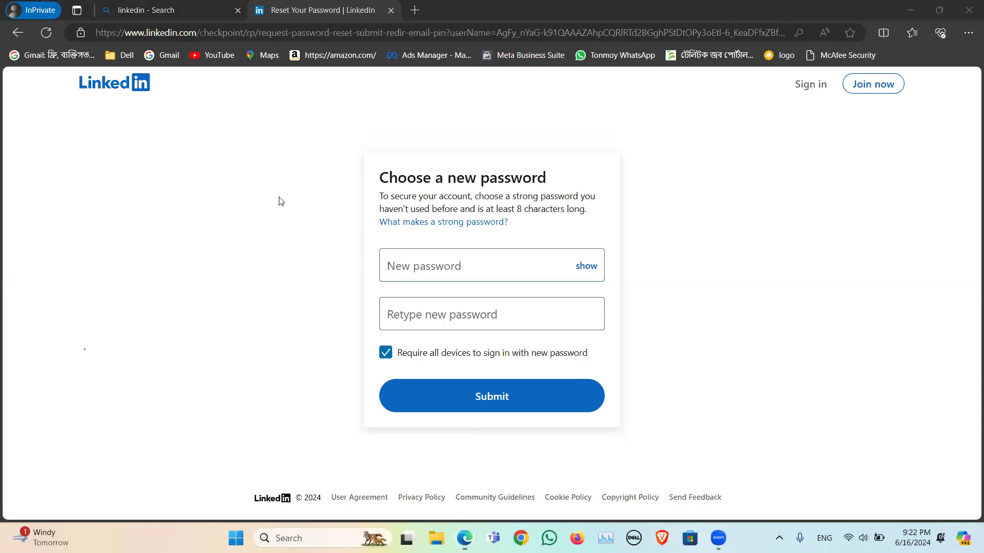
{"action": "left_click", "coordinate": [400, 264]}
{"action": "key", "text": "ctrl+v"}
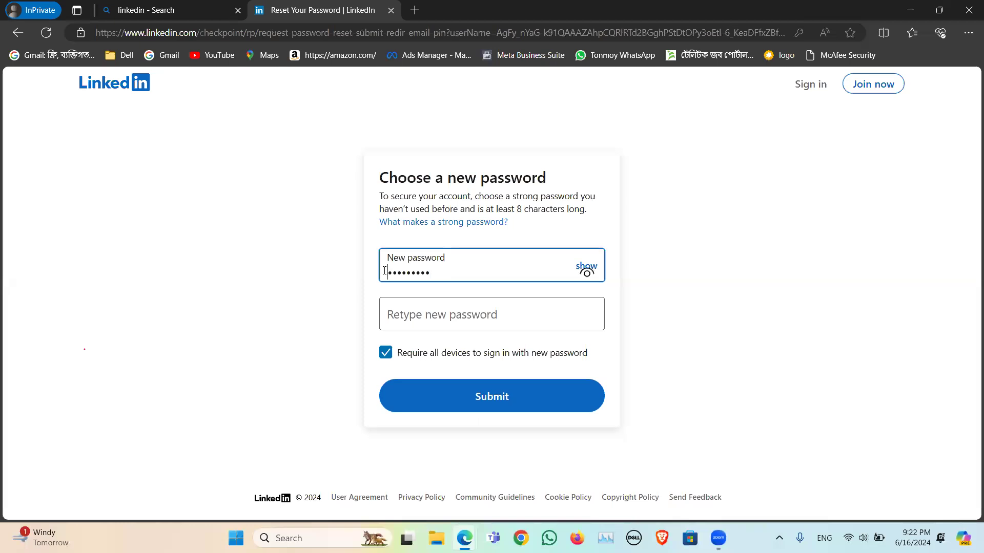
{"action": "left_click", "coordinate": [439, 270]}
{"action": "left_click_drag", "start_coordinate": [501, 270], "coordinate": [341, 288]}
{"action": "key", "text": "ctrl+v"}
{"action": "left_click", "coordinate": [402, 320]}
{"action": "key", "text": "ctrl+v"}
{"action": "left_click", "coordinate": [477, 391]}
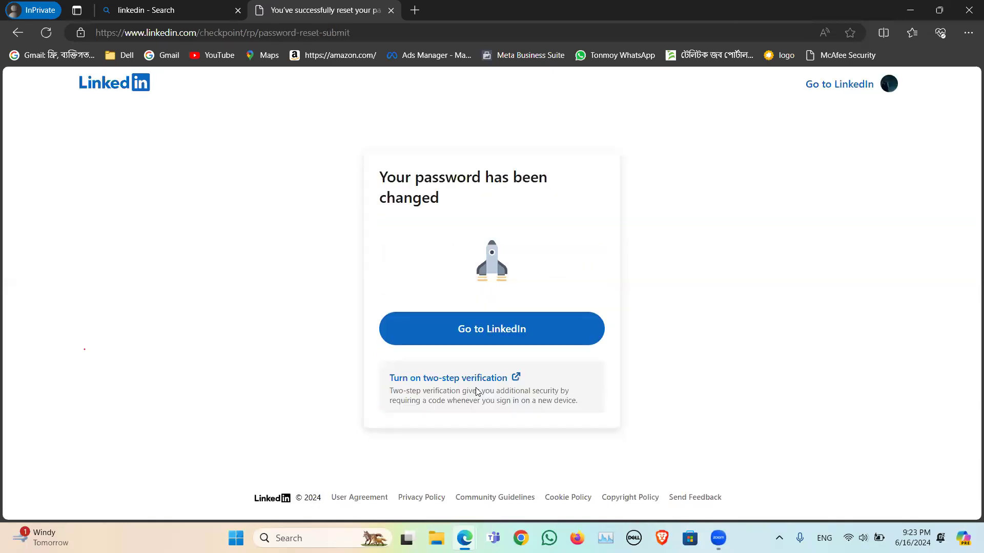
{"action": "left_click_drag", "start_coordinate": [381, 177], "coordinate": [476, 205]}
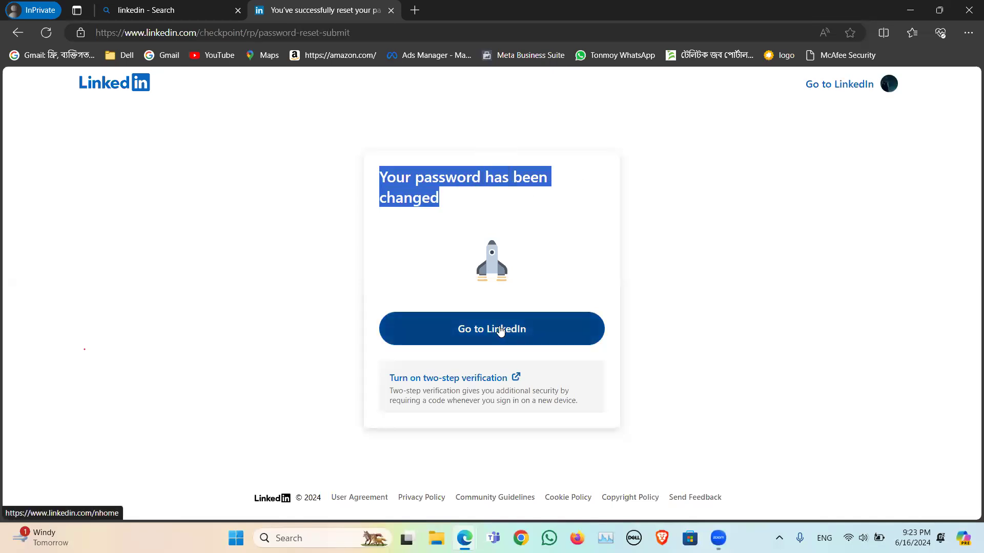
Enter LinkedIn, close the premium offer chat, glance at My Network and Messaging, then return Home.
{"action": "left_click", "coordinate": [500, 328]}
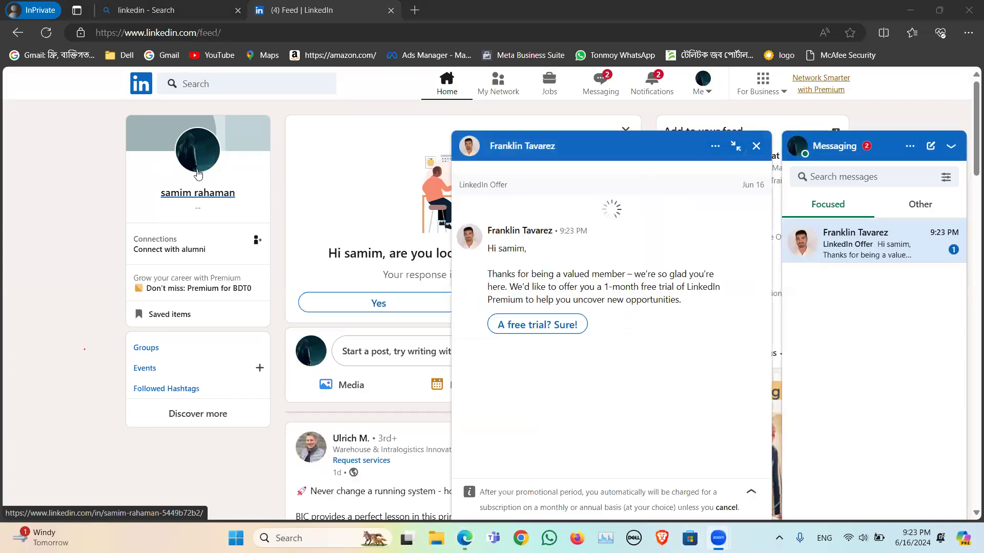
{"action": "left_click", "coordinate": [951, 147]}
{"action": "left_click", "coordinate": [756, 146]}
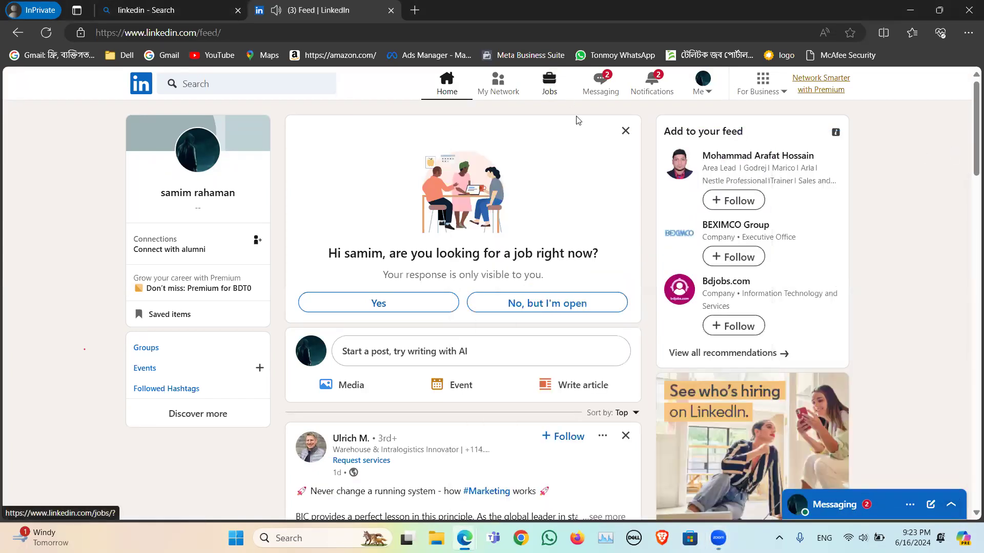
{"action": "left_click", "coordinate": [505, 80]}
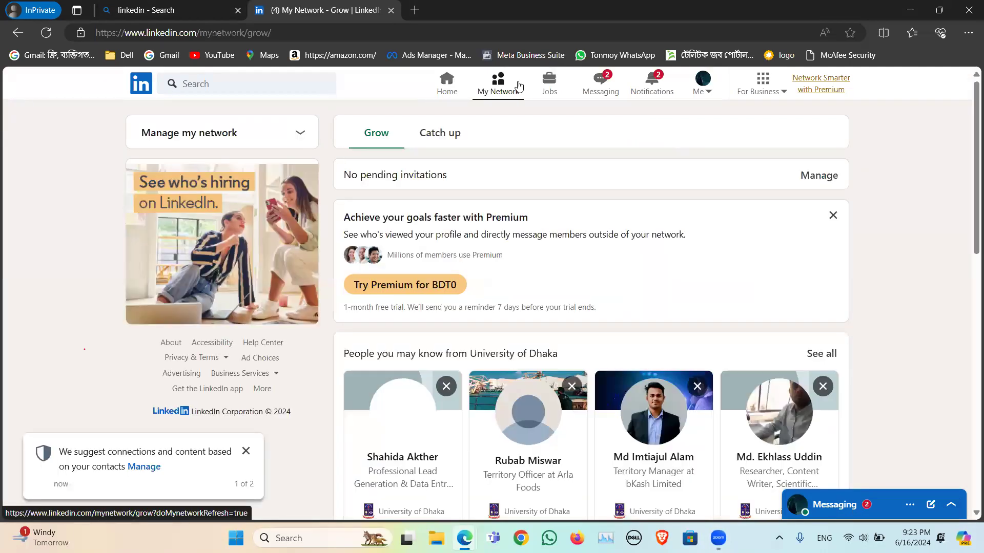
{"action": "left_click", "coordinate": [700, 77]}
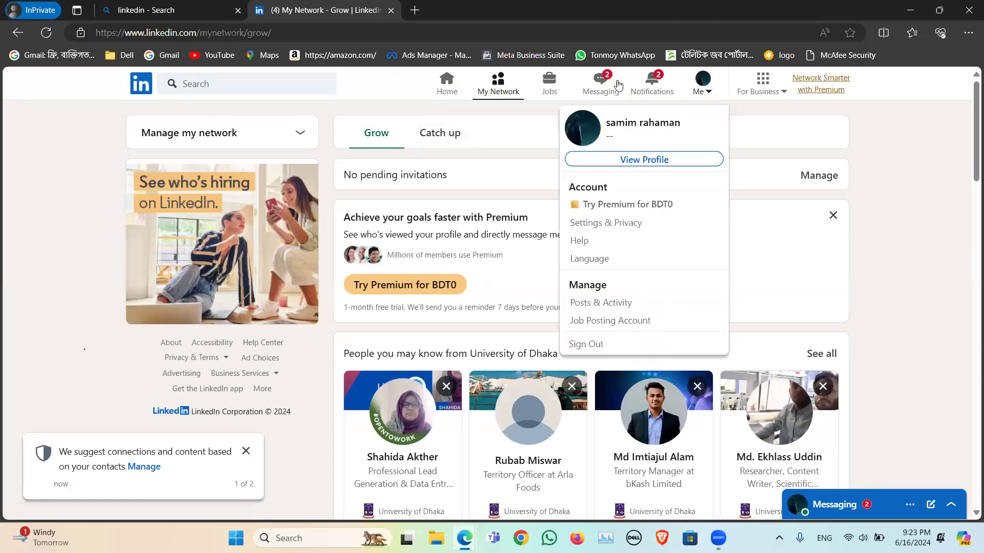
{"action": "left_click", "coordinate": [600, 80]}
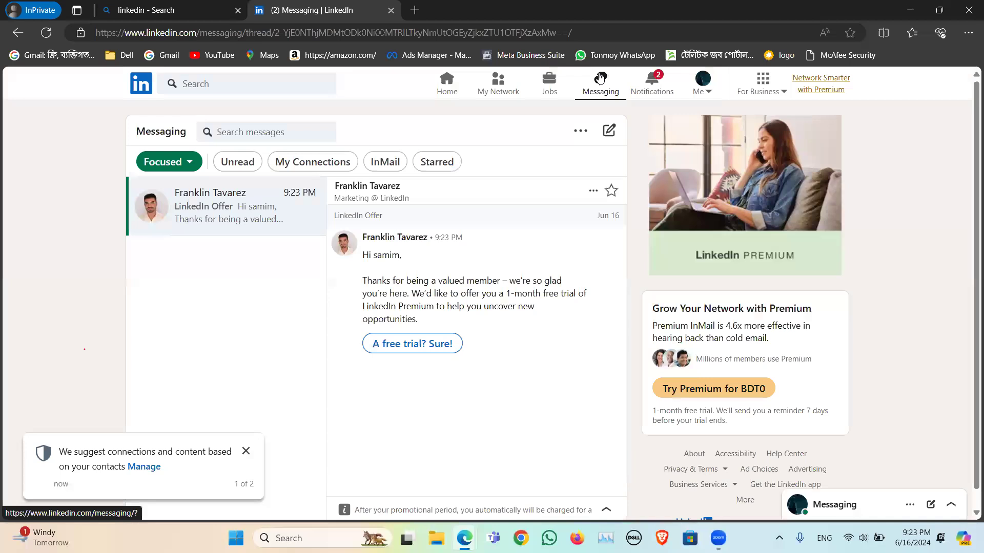
{"action": "left_click", "coordinate": [699, 78]}
{"action": "left_click", "coordinate": [447, 79]}
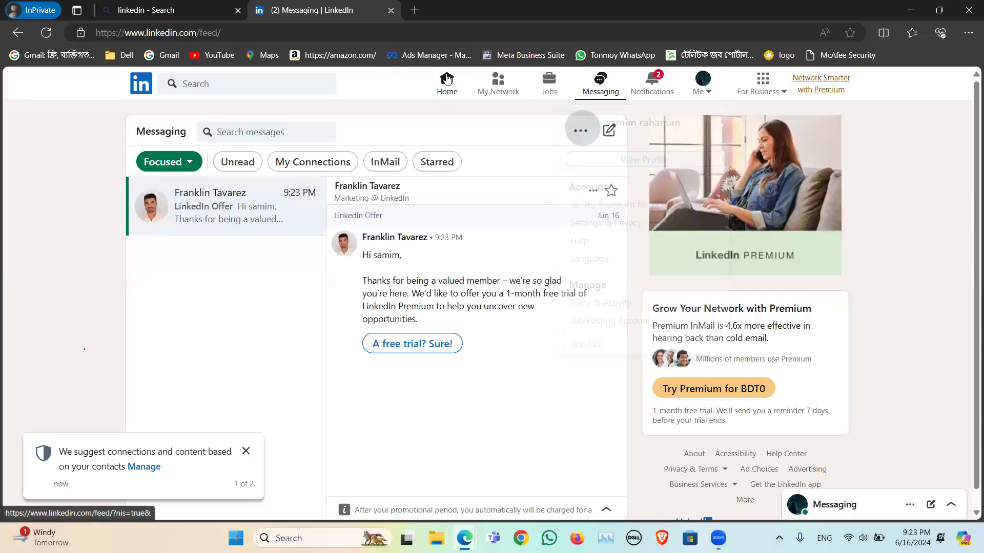
Dismiss the connection-suggestions notice and the job-search question card on the home feed.
{"action": "left_click", "coordinate": [246, 453]}
{"action": "left_click", "coordinate": [951, 504]}
{"action": "left_click", "coordinate": [951, 147]}
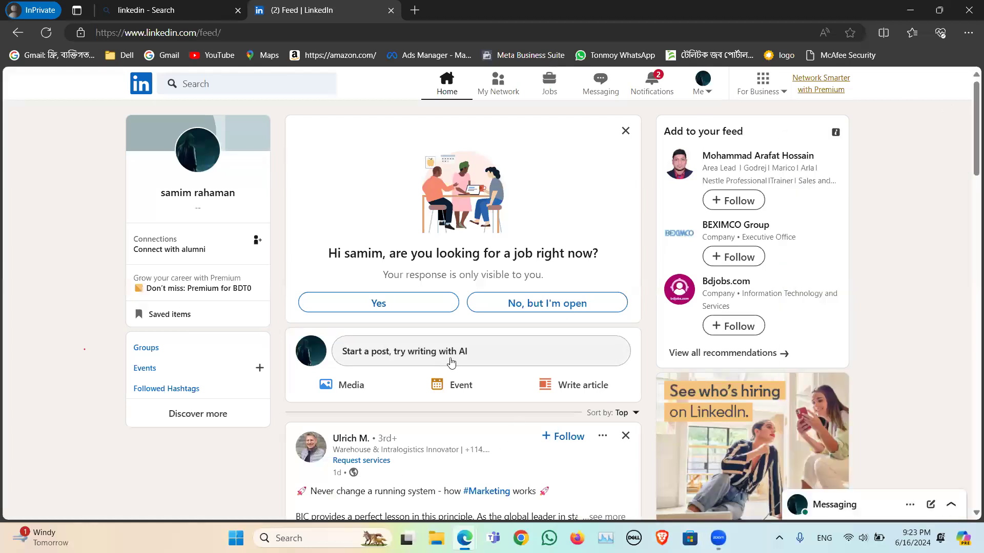
{"action": "left_click", "coordinate": [626, 131]}
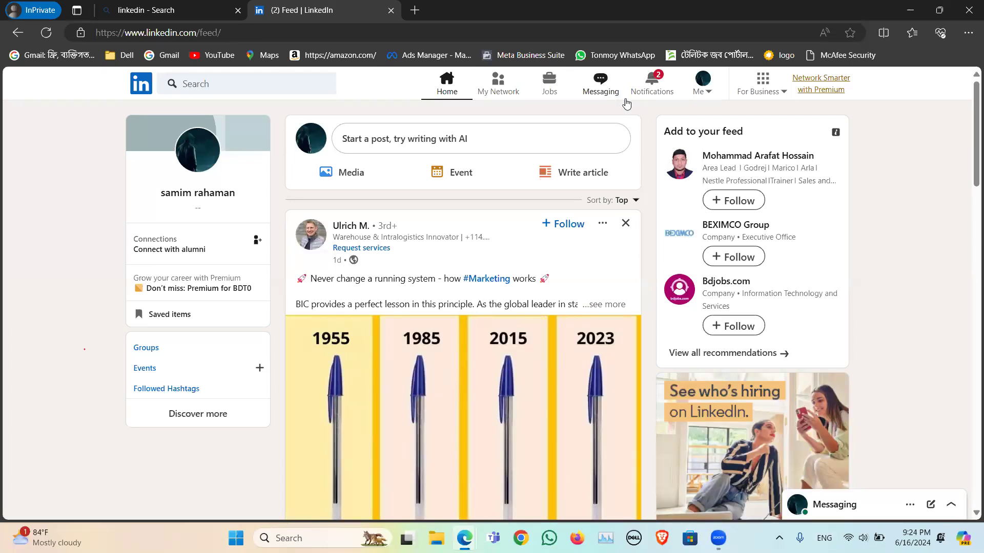
{"action": "left_click", "coordinate": [703, 86]}
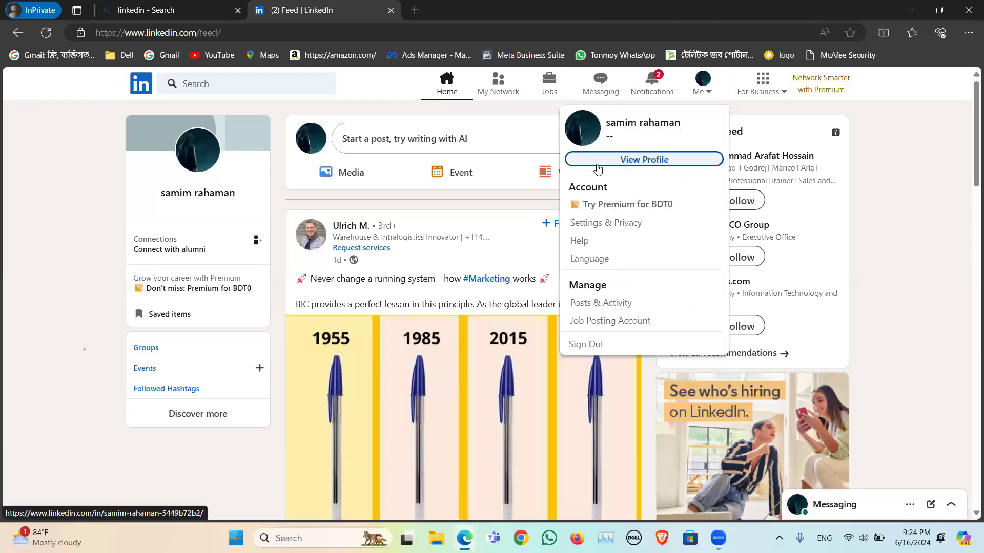
Open your own profile from the Me menu and scroll through its sections and back up.
{"action": "left_click", "coordinate": [668, 165]}
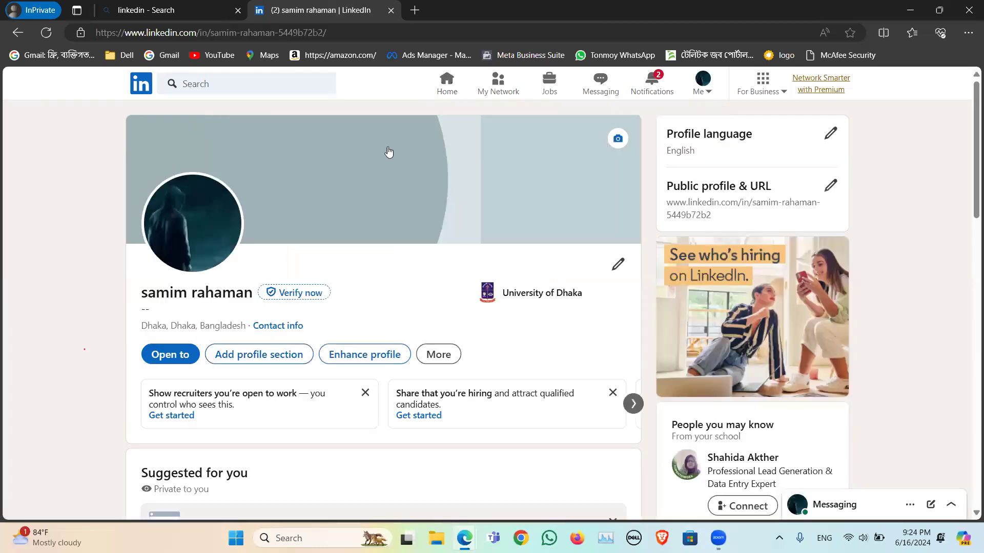
{"action": "scroll", "coordinate": [376, 306], "scroll_direction": "down", "scroll_amount": 15}
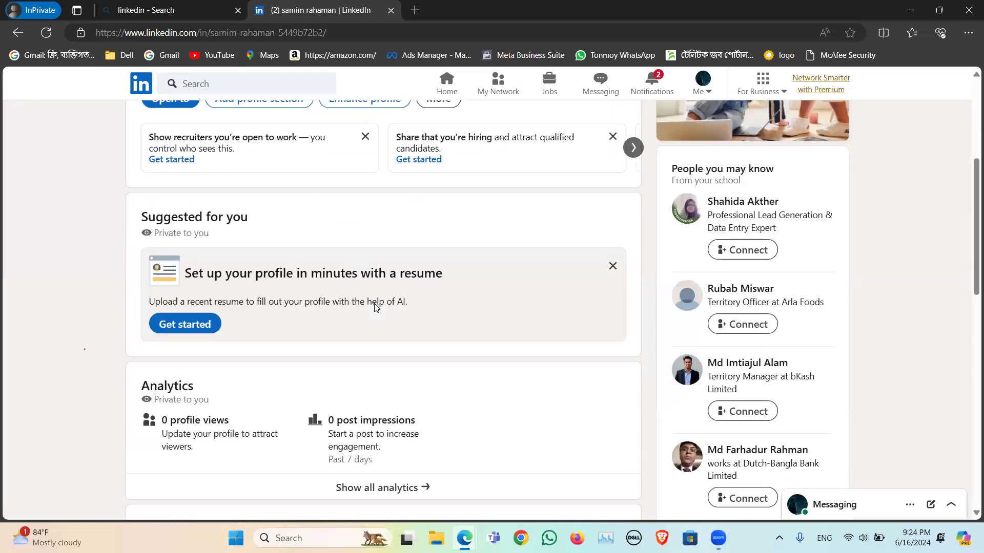
{"action": "scroll", "coordinate": [374, 303], "scroll_direction": "down", "scroll_amount": 2}
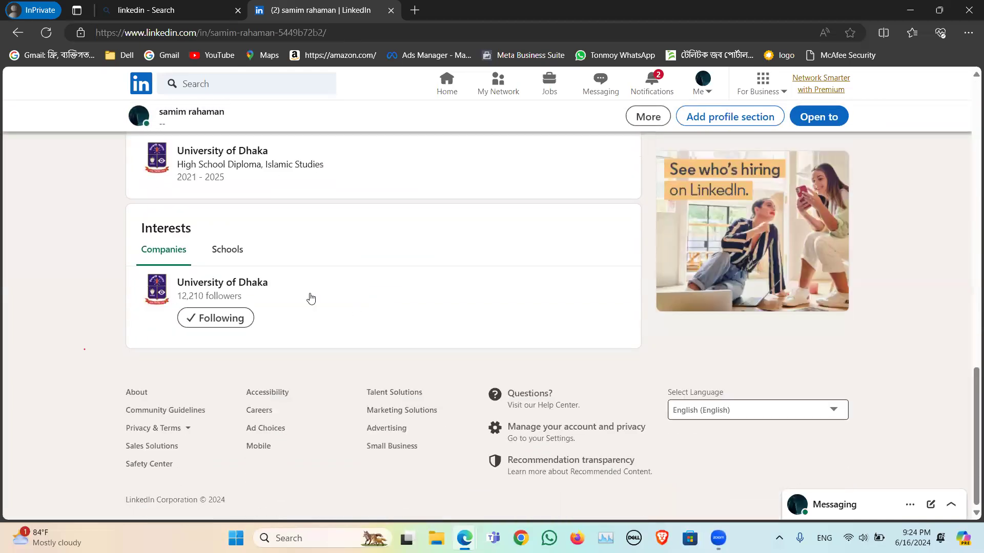
{"action": "scroll", "coordinate": [239, 272], "scroll_direction": "up", "scroll_amount": 4}
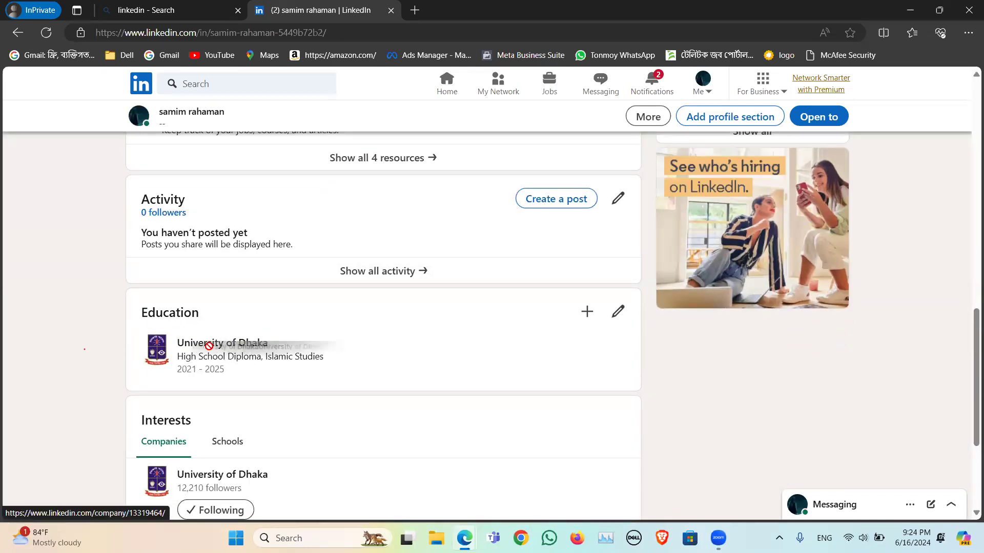
{"action": "scroll", "coordinate": [329, 324], "scroll_direction": "up", "scroll_amount": 7}
{"action": "scroll", "coordinate": [350, 303], "scroll_direction": "up", "scroll_amount": 7}
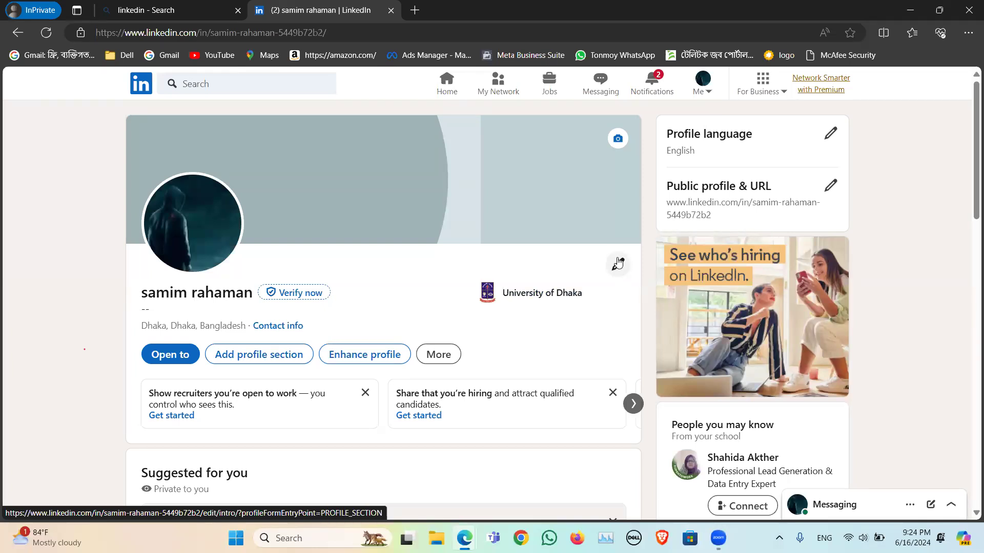
Open the intro editor and replace the misspelled first name with the correct one.
{"action": "left_click", "coordinate": [618, 263]}
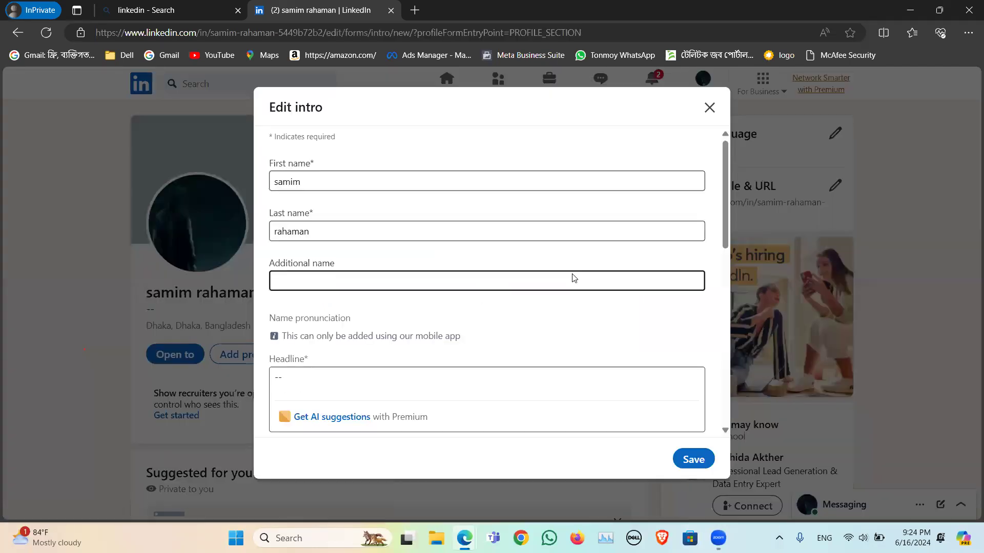
{"action": "double_click", "coordinate": [280, 181]}
{"action": "type", "text": "Shamim"}
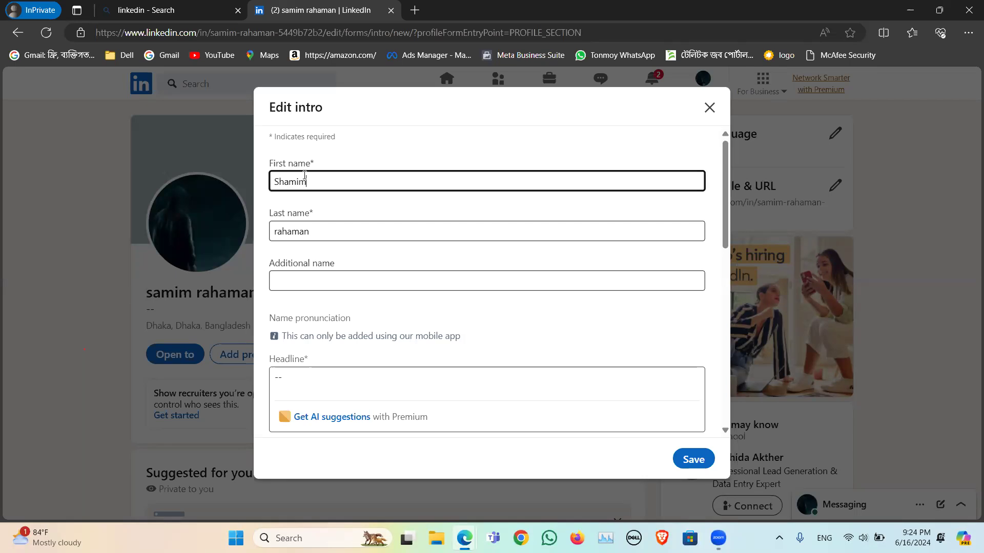
Replace the headline placeholder with Digital Marketer and Lead Generation, correcting 'Genaration' to 'Generation'.
{"action": "scroll", "coordinate": [319, 241], "scroll_direction": "down", "scroll_amount": 1}
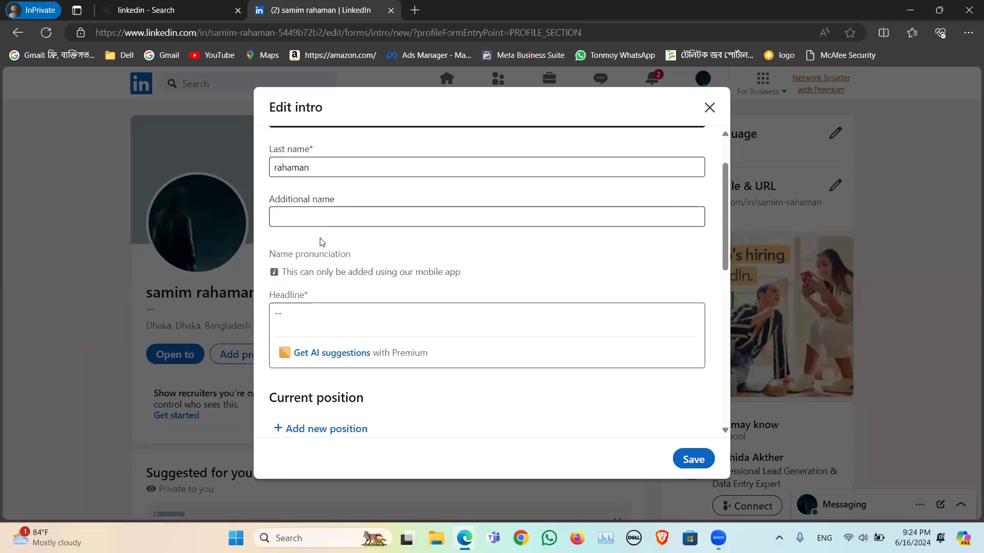
{"action": "left_click", "coordinate": [307, 316]}
{"action": "double_click", "coordinate": [277, 313]}
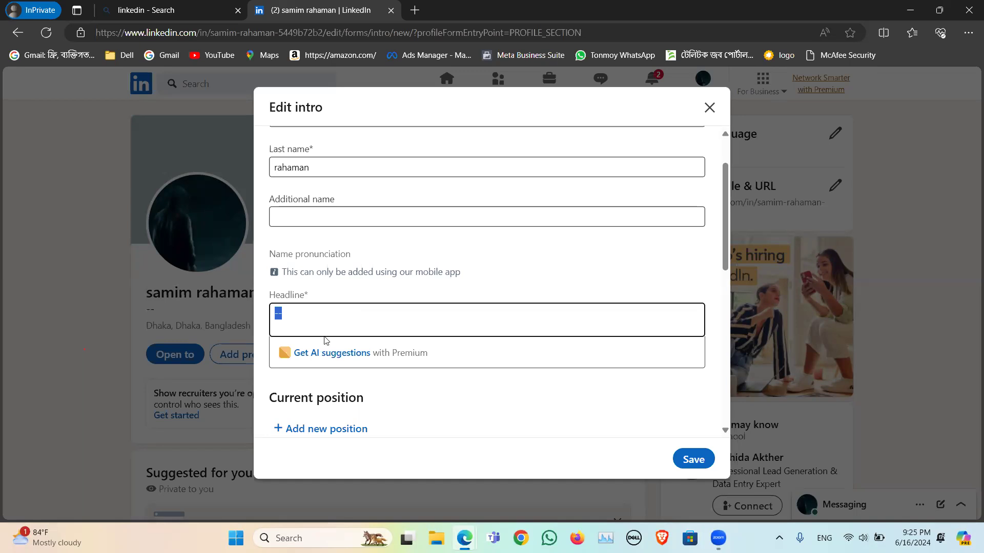
{"action": "type", "text": "Dig"}
{"action": "type", "text": "ital M"}
{"action": "type", "text": "arketer || SEO"}
{"action": "key", "text": "BackSpace"}
{"action": "key", "text": "BackSpace"}
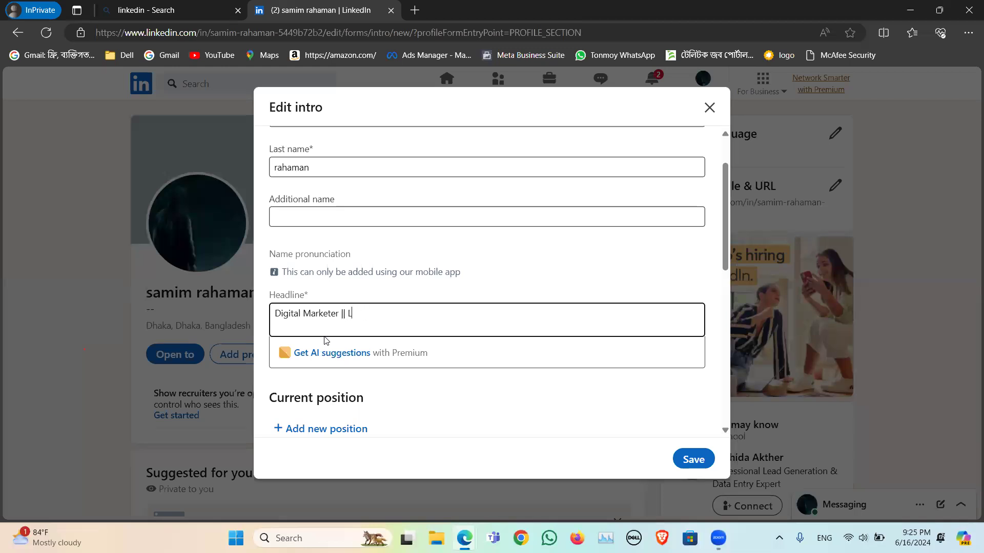
{"action": "key", "text": "BackSpace"}
{"action": "type", "text": "ad Genarati"}
{"action": "type", "text": "on"}
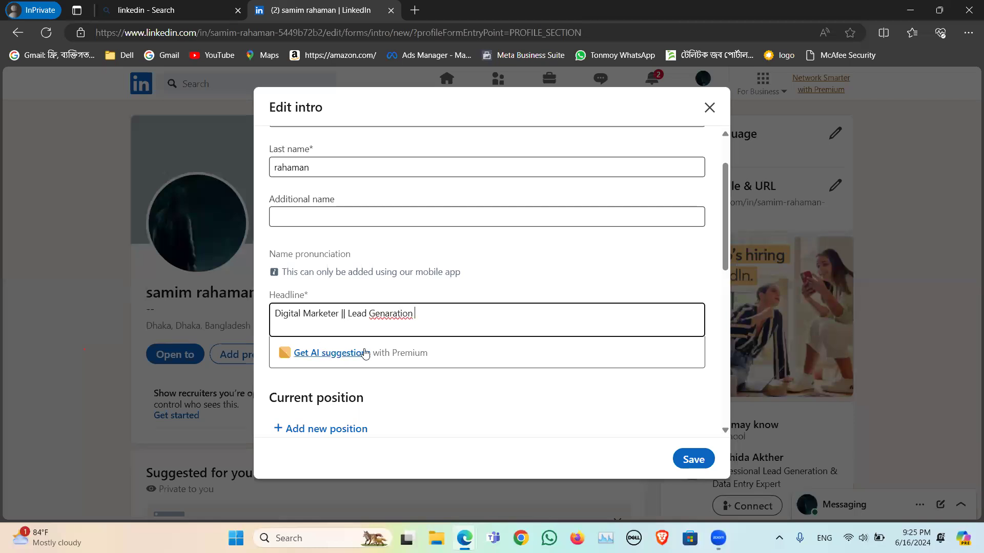
{"action": "right_click", "coordinate": [391, 313]}
{"action": "left_click", "coordinate": [463, 105]}
Change 'Digital Marketer' to 'Social Media Marketer' and finish the Digital Marketing ending.
{"action": "left_click_drag", "start_coordinate": [339, 313], "coordinate": [242, 320]}
{"action": "type", "text": "Soc"}
{"action": "type", "text": "ial Med"}
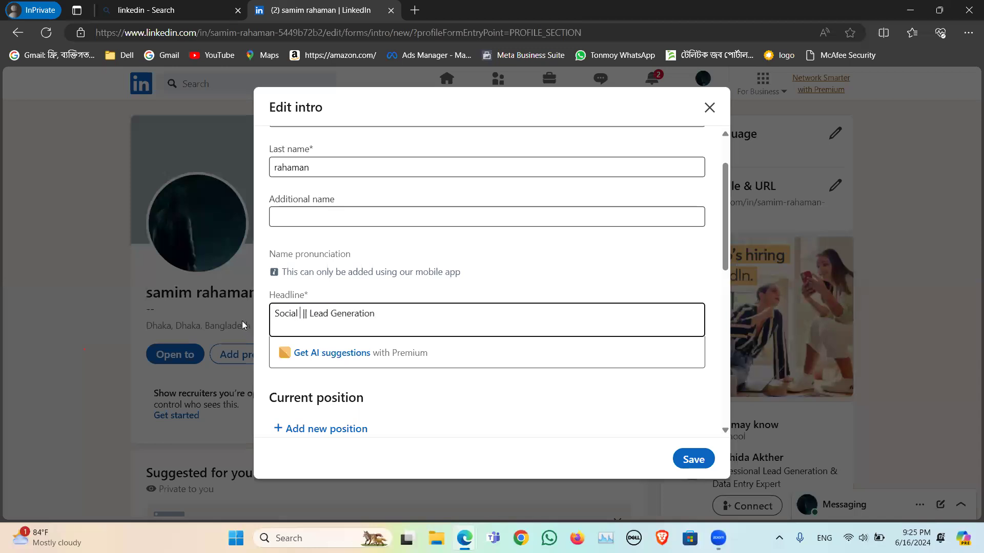
{"action": "type", "text": "ia"}
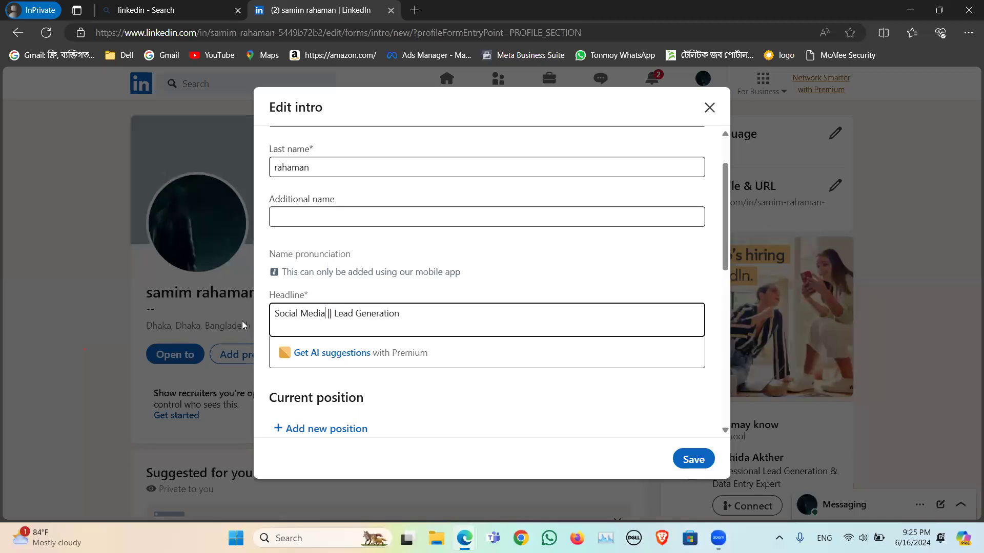
{"action": "type", "text": " Marketer"}
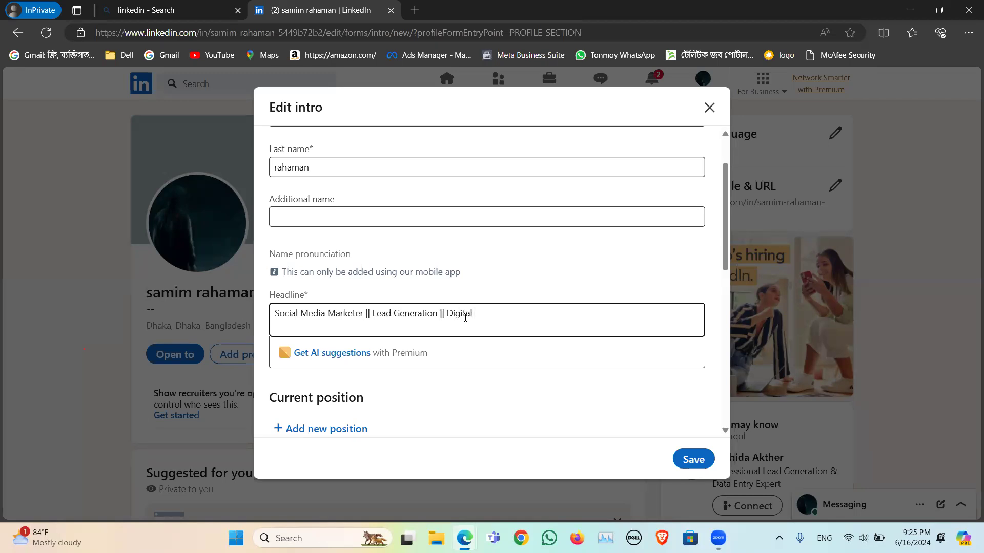
{"action": "type", "text": "keting"}
Search 'Infor' in Industry, choose 'Technology, Information and Internet', and save the intro.
{"action": "scroll", "coordinate": [425, 318], "scroll_direction": "down", "scroll_amount": 3}
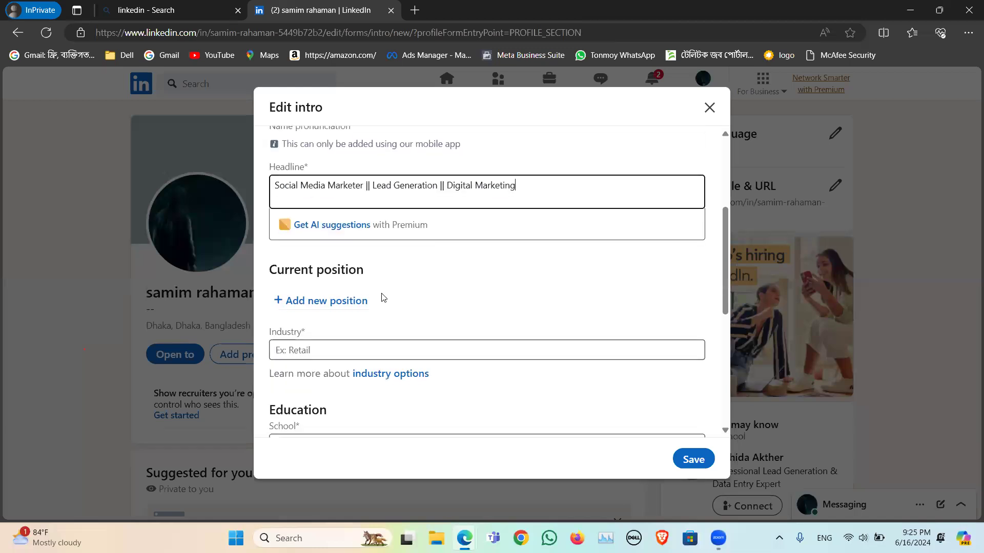
{"action": "left_click_drag", "start_coordinate": [367, 270], "coordinate": [270, 270]}
{"action": "left_click", "coordinate": [396, 260]}
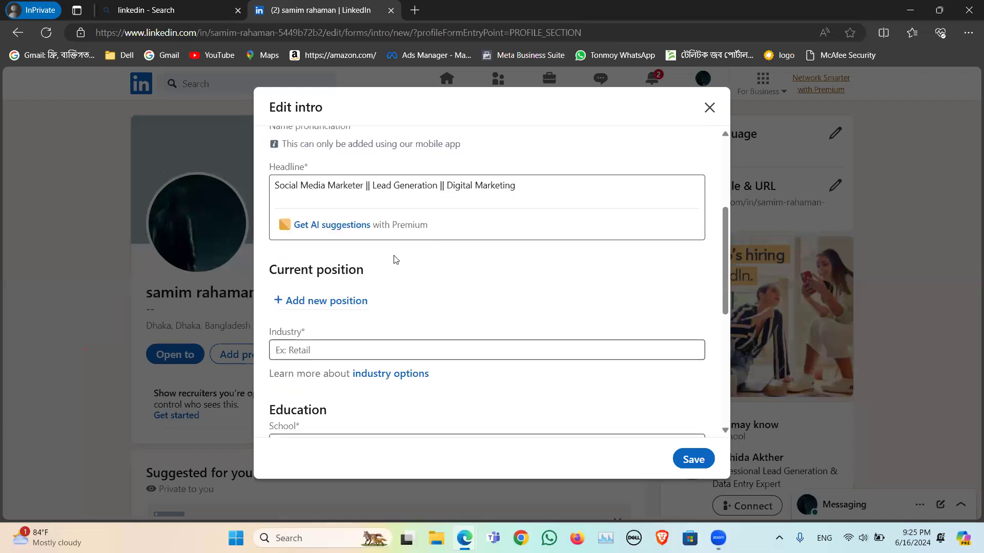
{"action": "scroll", "coordinate": [378, 299], "scroll_direction": "down", "scroll_amount": 1}
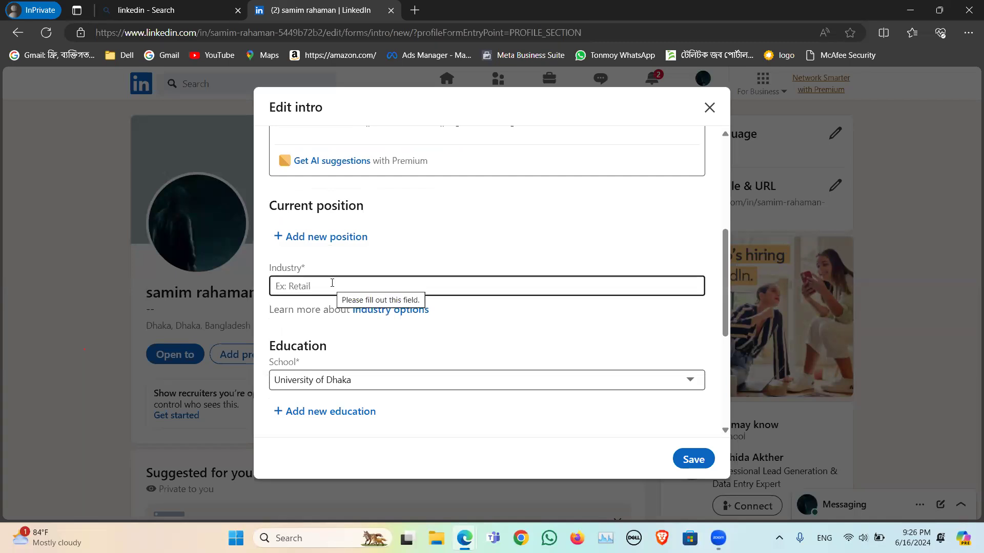
{"action": "scroll", "coordinate": [332, 283], "scroll_direction": "down", "scroll_amount": 2}
{"action": "scroll", "coordinate": [396, 213], "scroll_direction": "down", "scroll_amount": 2}
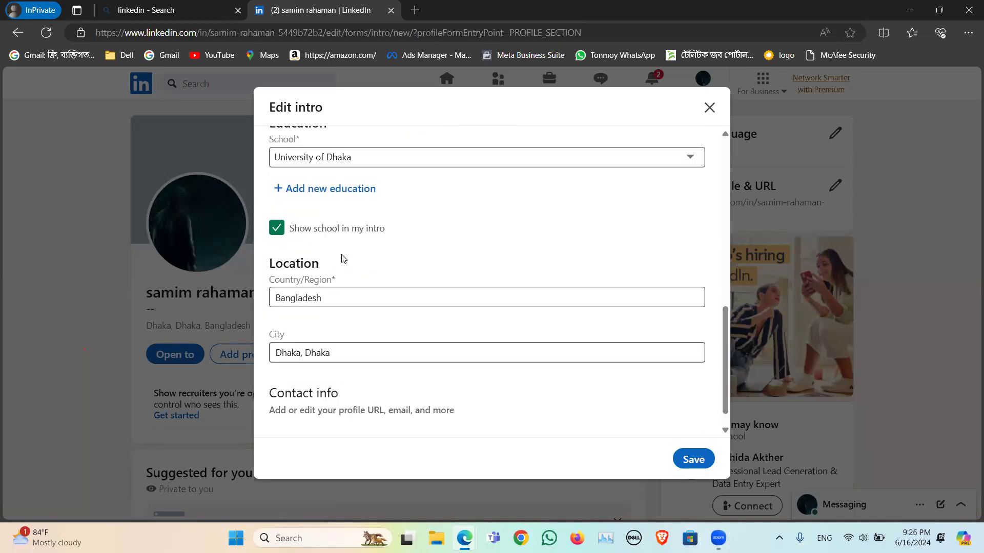
{"action": "left_click", "coordinate": [692, 458]}
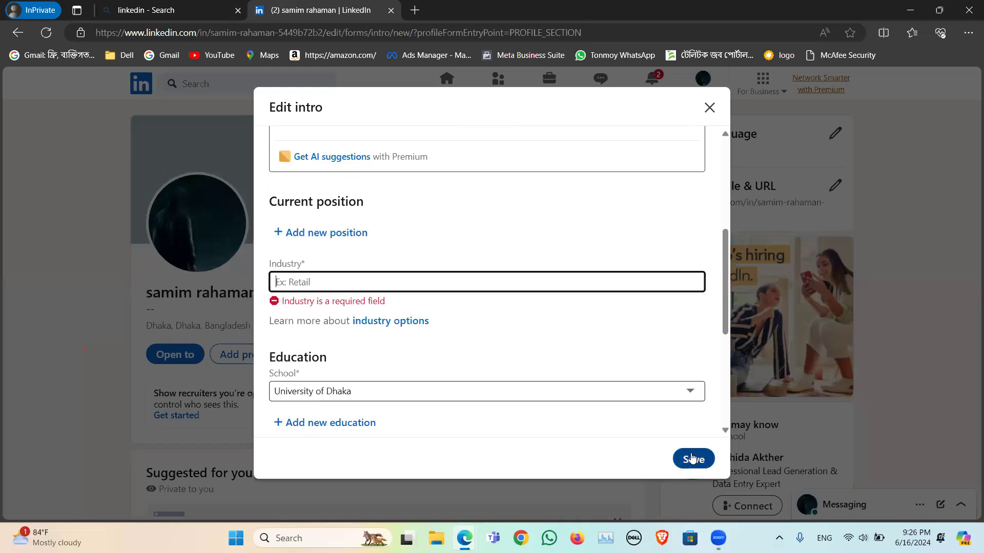
{"action": "type", "text": "Information and Internet"}
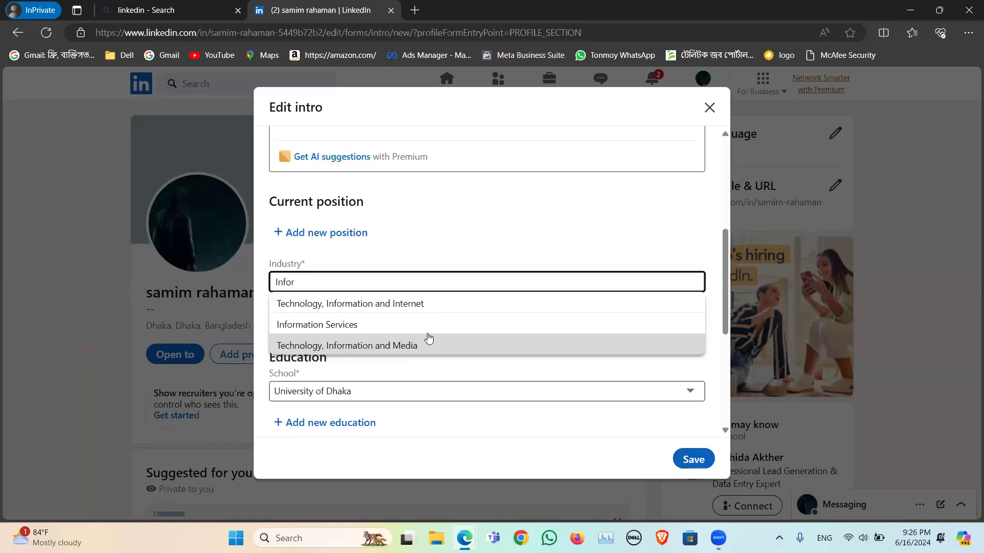
{"action": "left_click", "coordinate": [379, 304]}
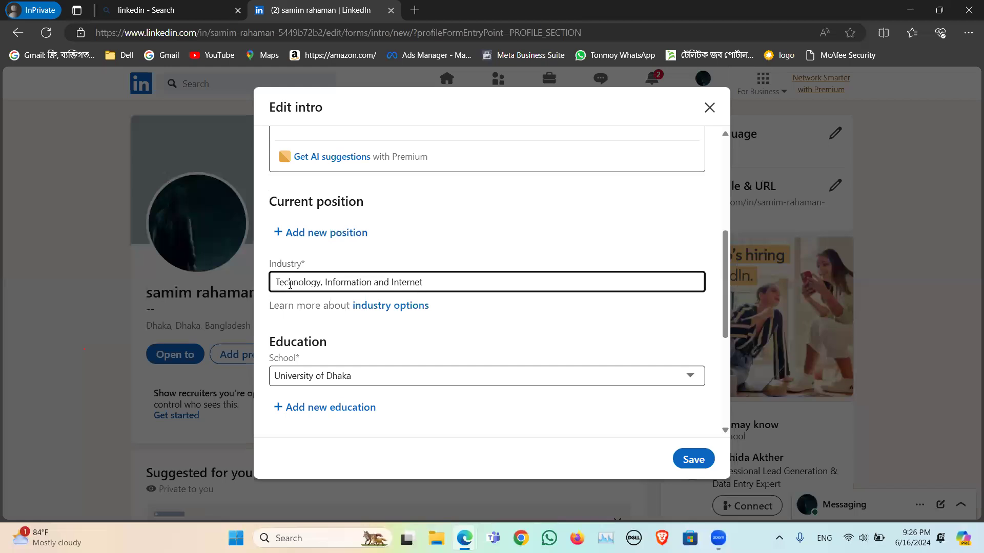
{"action": "left_click", "coordinate": [698, 460]}
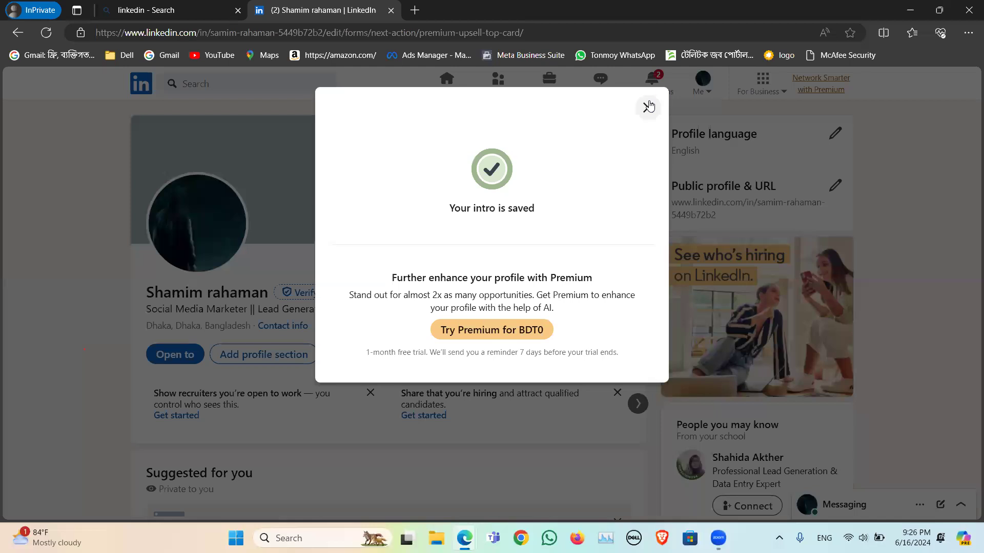
Close the 'Your intro is saved' confirmation and review the updated profile headline.
{"action": "left_click", "coordinate": [645, 105]}
{"action": "left_click_drag", "start_coordinate": [139, 313], "coordinate": [428, 318]}
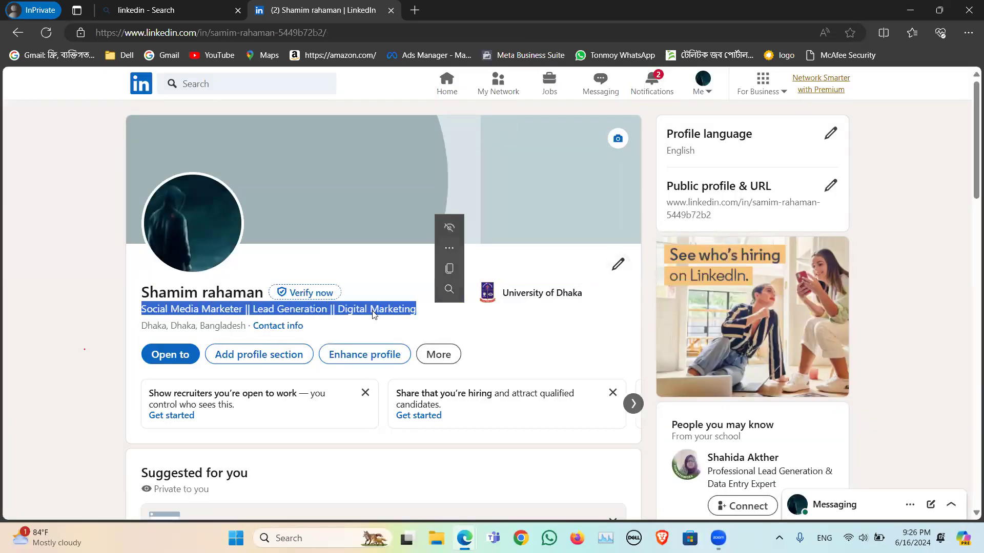
{"action": "scroll", "coordinate": [410, 374], "scroll_direction": "down", "scroll_amount": 4}
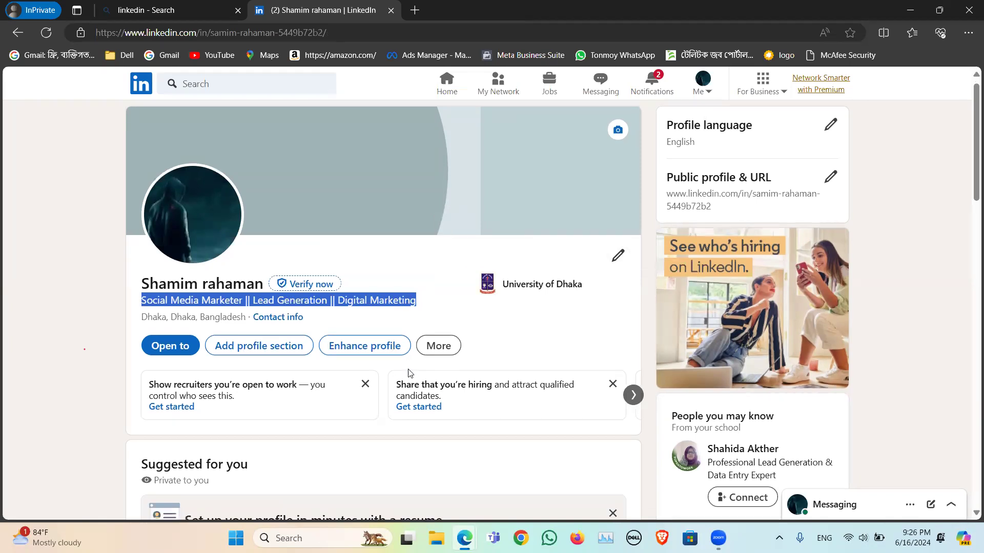
{"action": "scroll", "coordinate": [500, 334], "scroll_direction": "up", "scroll_amount": 4}
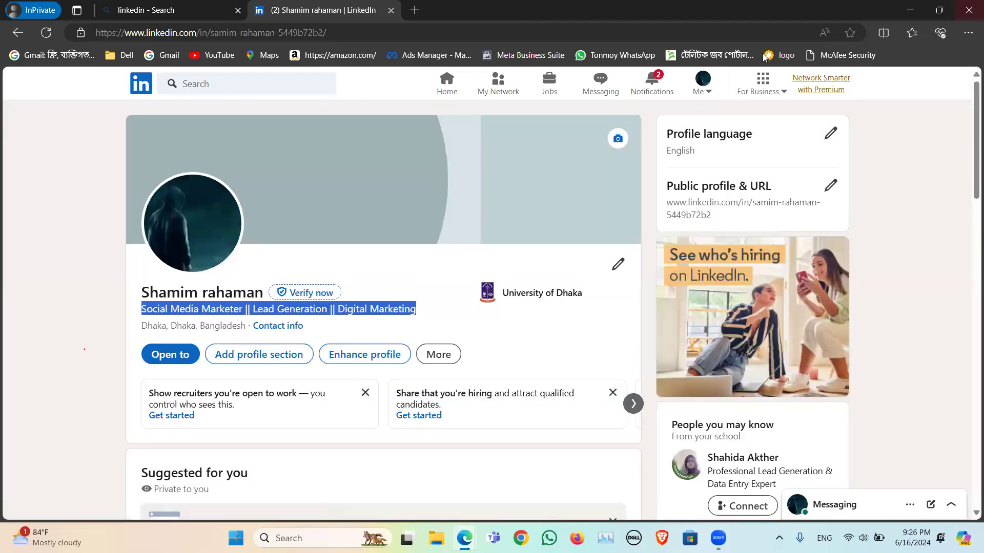
{"action": "scroll", "coordinate": [476, 160], "scroll_direction": "down", "scroll_amount": 10}
{"action": "scroll", "coordinate": [476, 159], "scroll_direction": "up", "scroll_amount": 10}
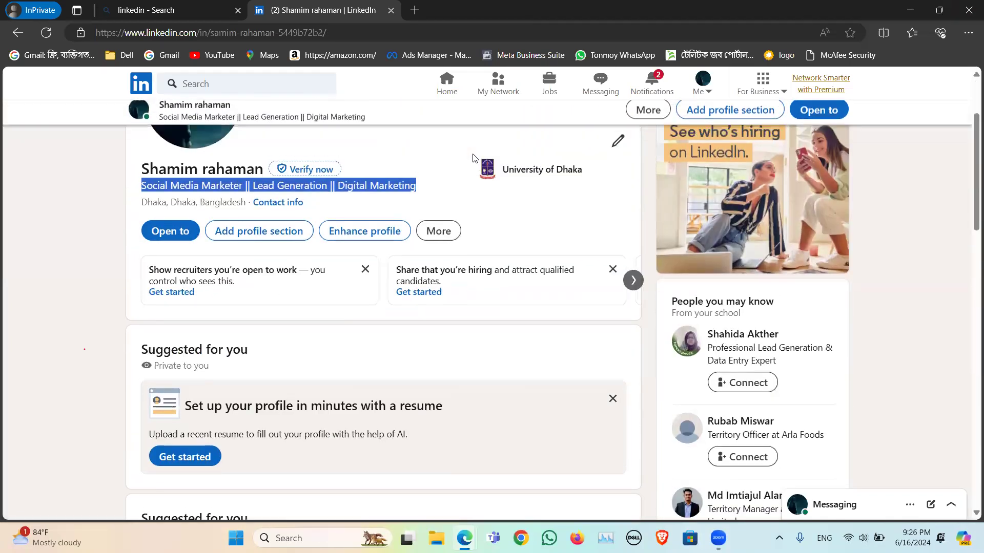
Sign out of the account from the Me menu and confirm.
{"action": "left_click", "coordinate": [703, 83]}
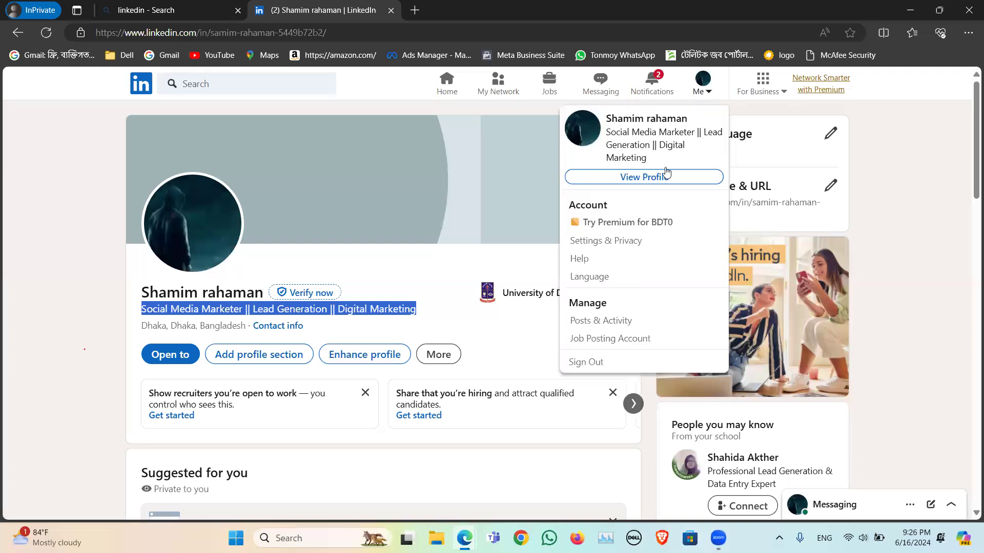
{"action": "left_click", "coordinate": [577, 362]}
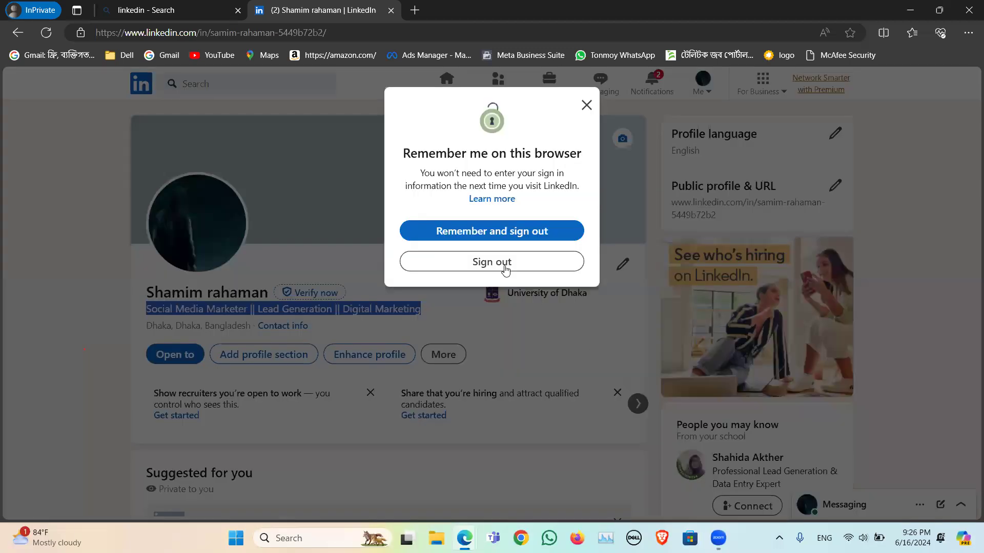
{"action": "left_click", "coordinate": [505, 267]}
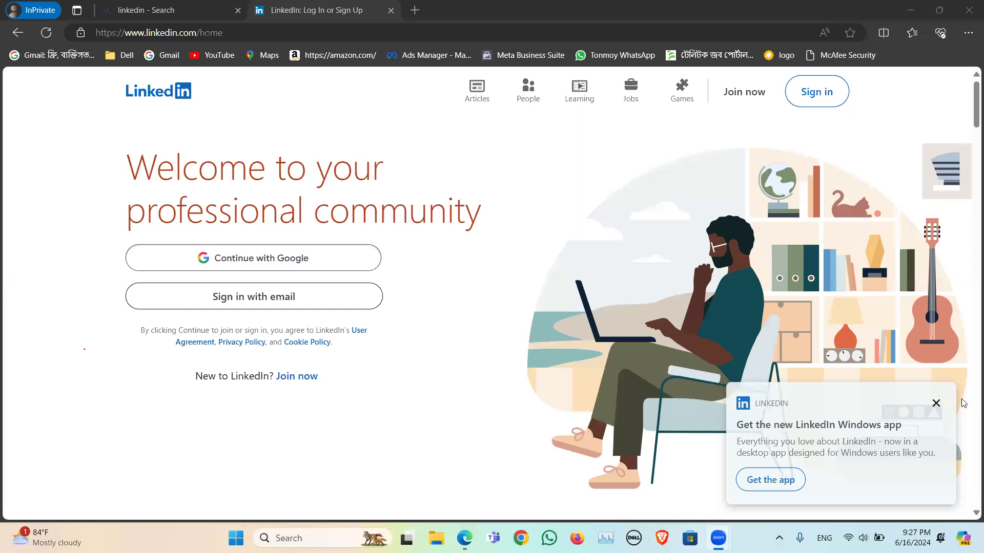
Dismiss the 'Get the new LinkedIn Windows app' notification.
{"action": "left_click", "coordinate": [934, 402]}
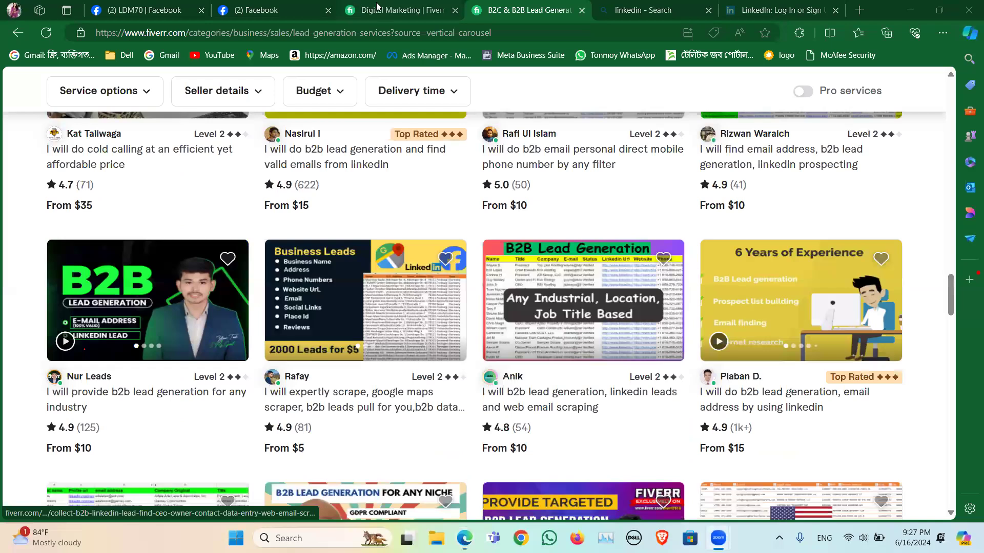
Return to Fiverr's Digital Marketing page, browse its category bar menus, and focus the search box.
{"action": "left_click", "coordinate": [377, 6]}
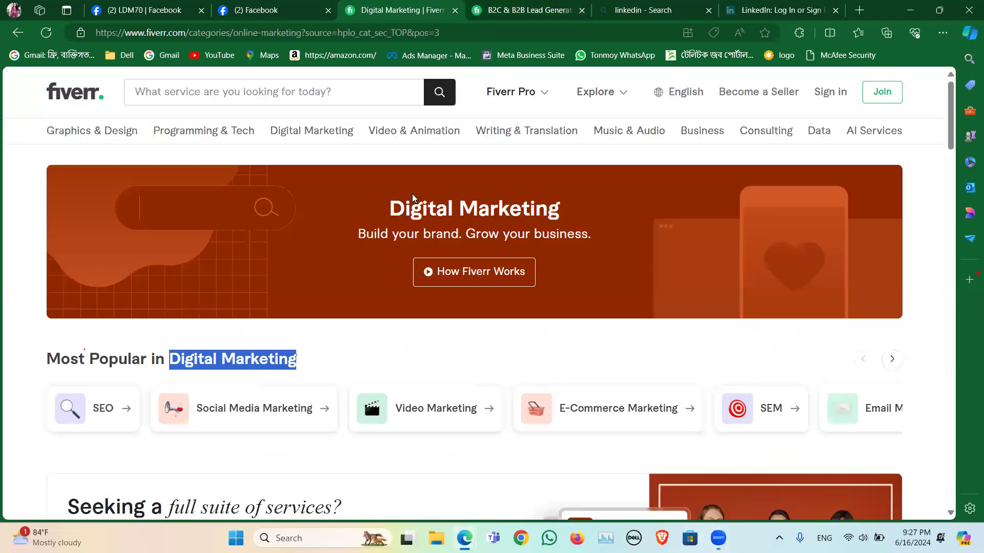
{"action": "scroll", "coordinate": [609, 346], "scroll_direction": "up", "scroll_amount": 1}
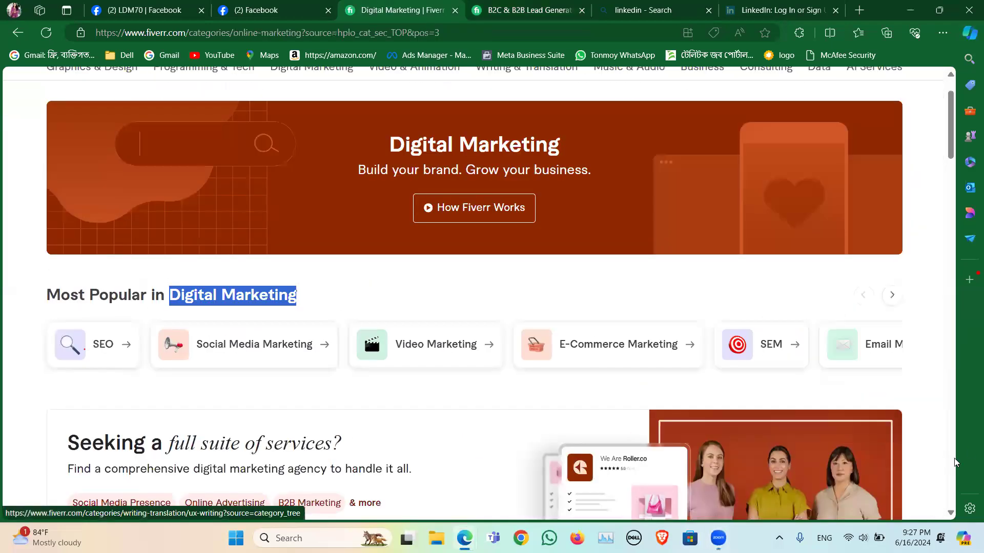
{"action": "scroll", "coordinate": [121, 123], "scroll_direction": "up", "scroll_amount": 1}
{"action": "mouse_move", "coordinate": [210, 128]}
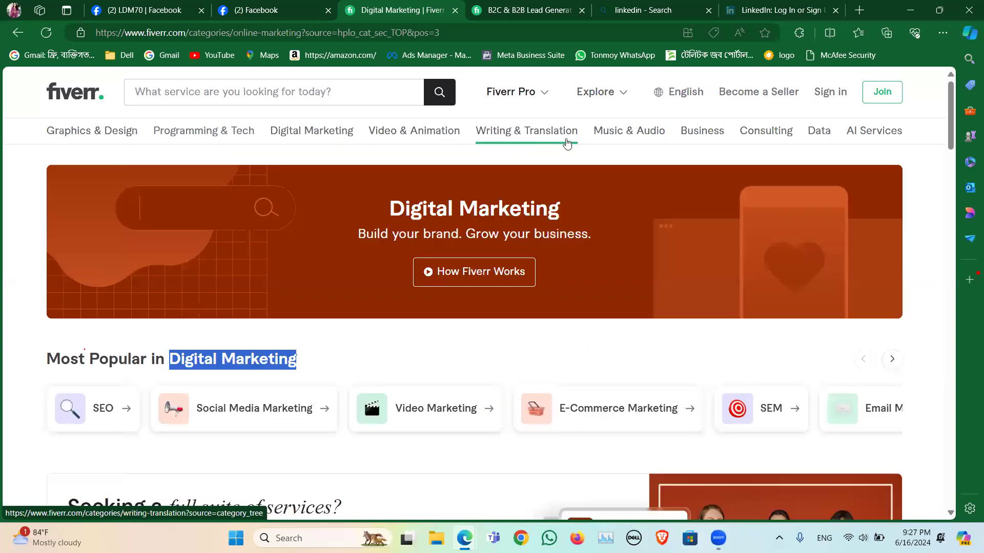
{"action": "mouse_move", "coordinate": [615, 145]}
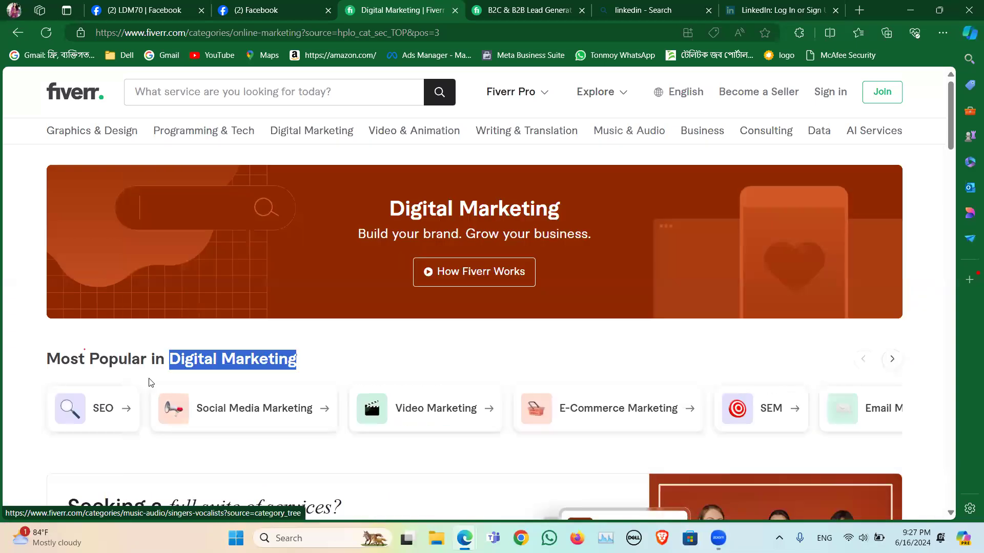
{"action": "scroll", "coordinate": [348, 314], "scroll_direction": "down", "scroll_amount": 2}
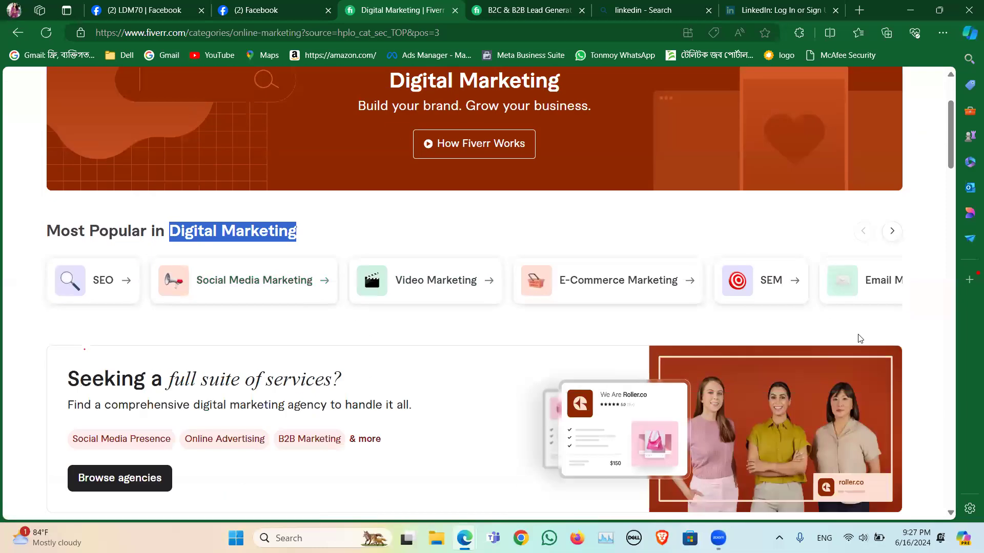
{"action": "scroll", "coordinate": [217, 128], "scroll_direction": "up", "scroll_amount": 2}
{"action": "left_click", "coordinate": [180, 91]}
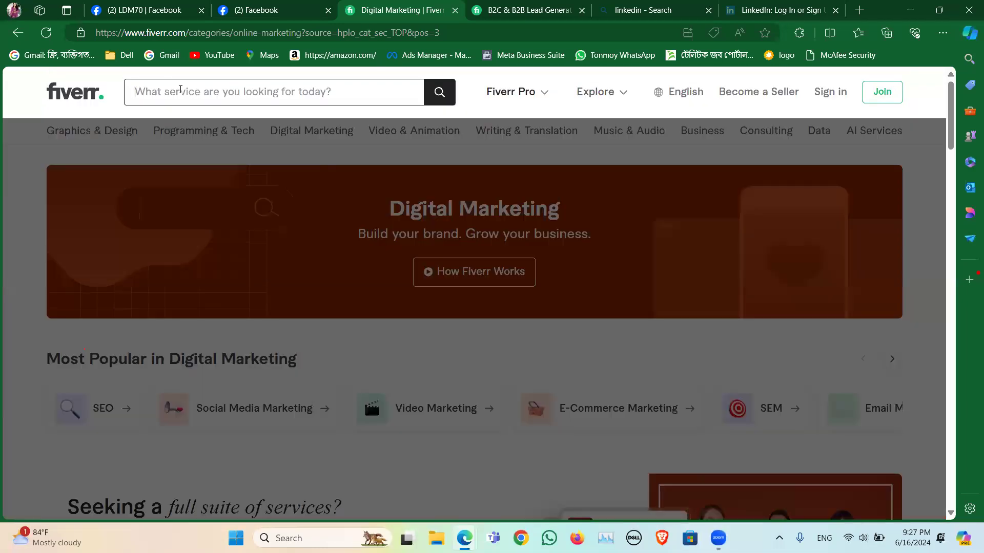
Search Fiverr for 'linkedin profile optimization' and scroll through the gig results.
{"action": "type", "text": "profile"}
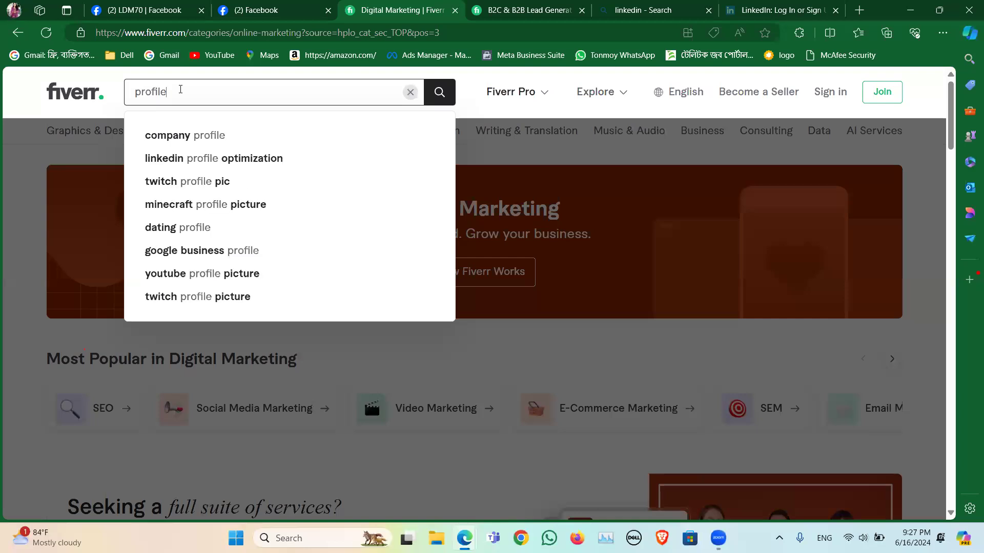
{"action": "key", "text": "Down"}
{"action": "key", "text": "Down"}
{"action": "key", "text": "Return"}
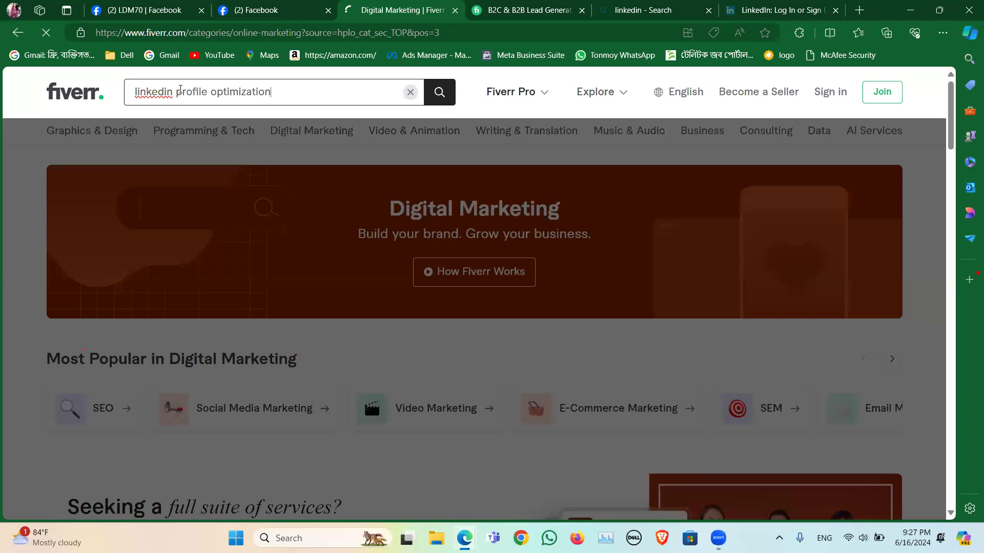
{"action": "scroll", "coordinate": [428, 154], "scroll_direction": "down", "scroll_amount": 5}
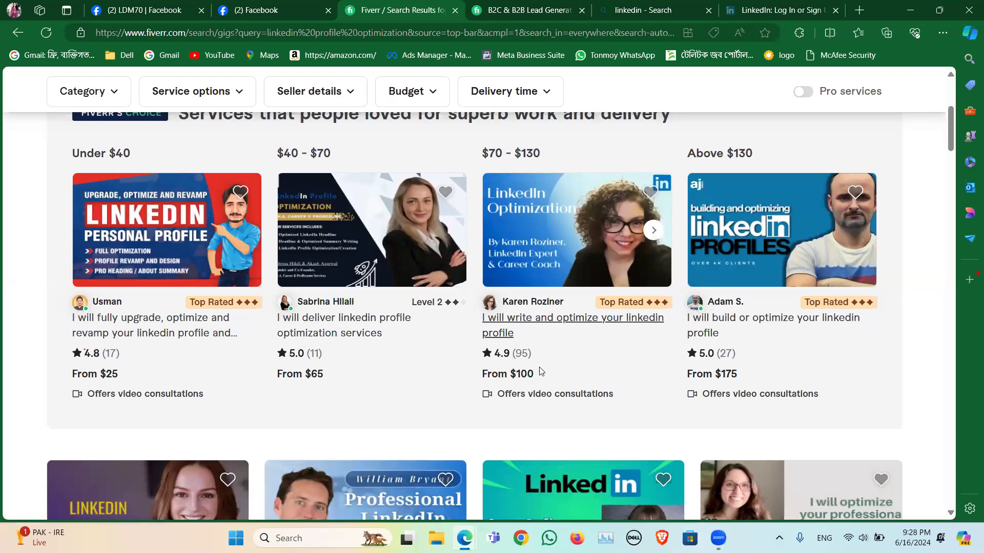
{"action": "scroll", "coordinate": [541, 371], "scroll_direction": "down", "scroll_amount": 15}
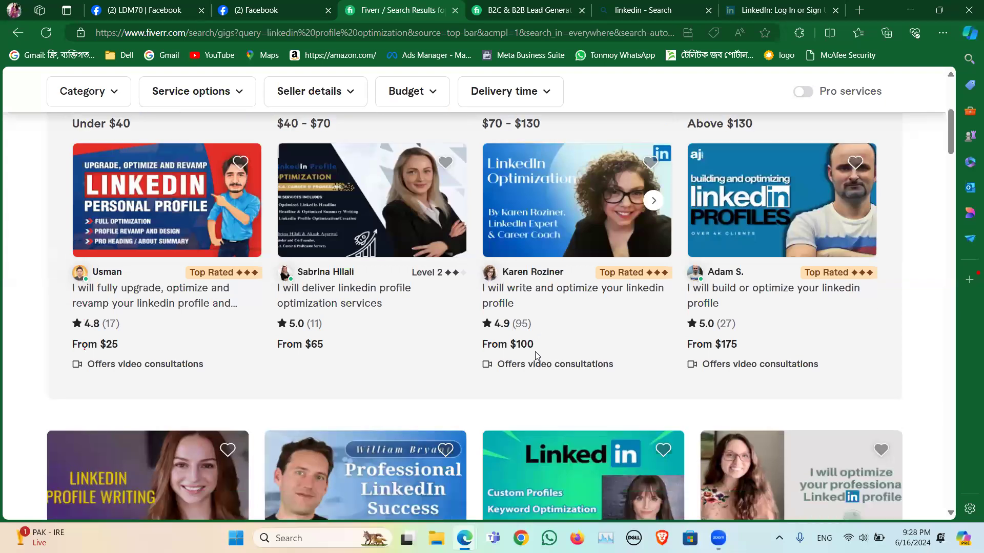
{"action": "scroll", "coordinate": [532, 366], "scroll_direction": "up", "scroll_amount": 18}
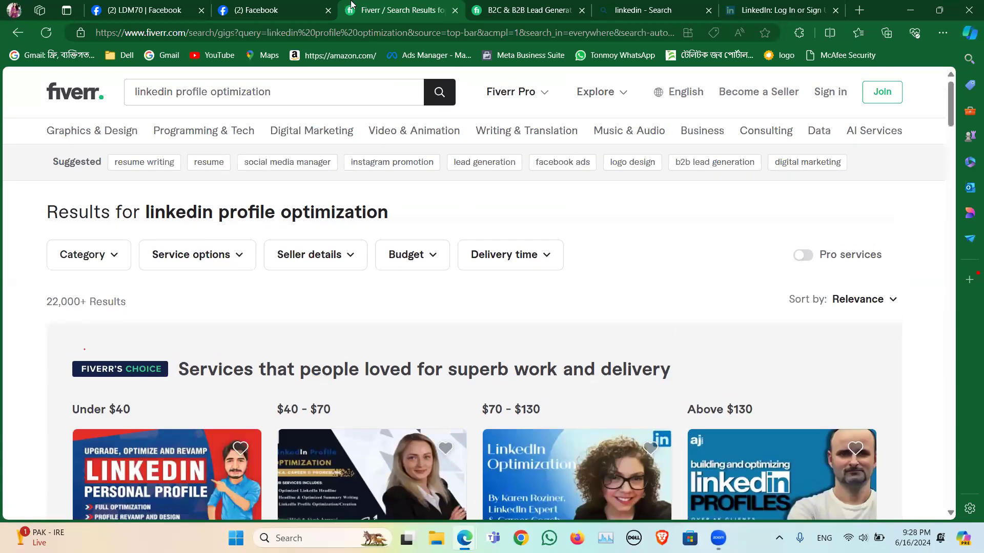
Switch between the Facebook home feed and the LDM70 group tabs, ending on the group.
{"action": "left_click", "coordinate": [257, 10]}
{"action": "left_click", "coordinate": [157, 6]}
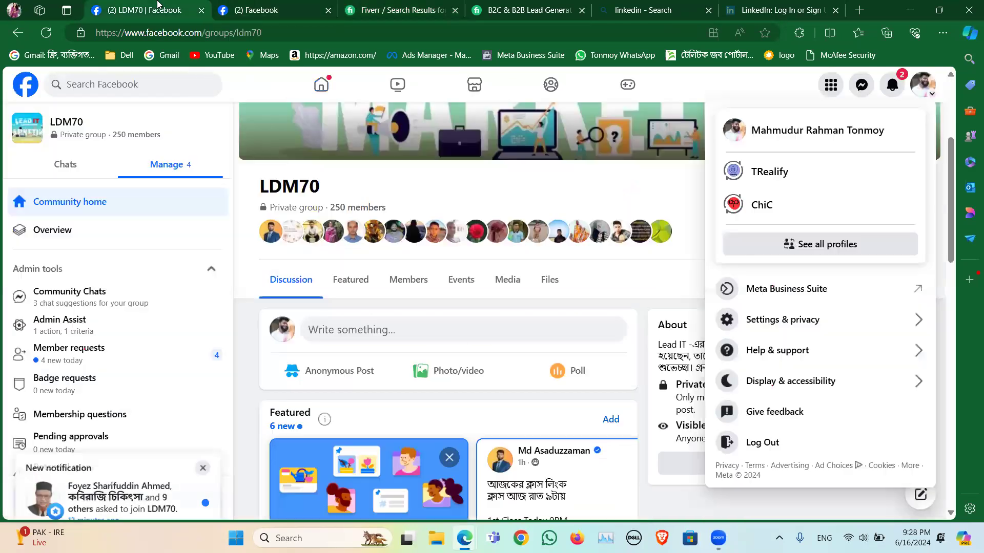
{"action": "left_click", "coordinate": [255, 6]}
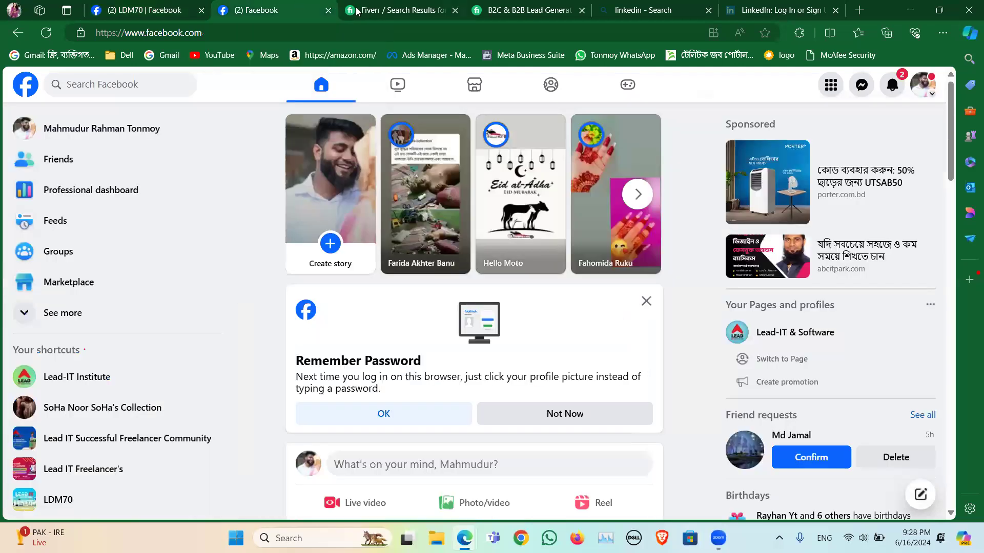
{"action": "left_click", "coordinate": [102, 8]}
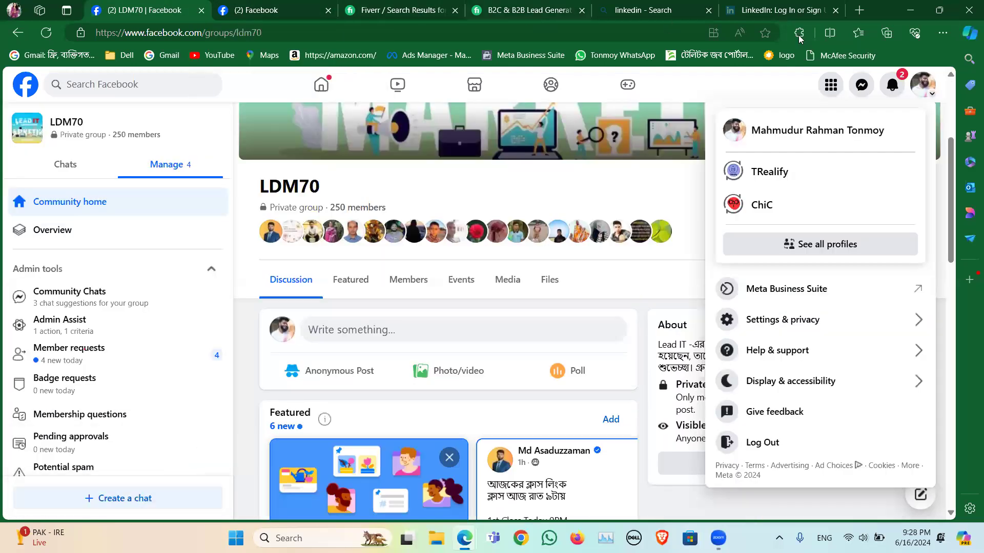
Check the Bing and LinkedIn tabs, dismiss the app popup, and bring up the InPrivate LinkedIn window.
{"action": "left_click", "coordinate": [683, 10]}
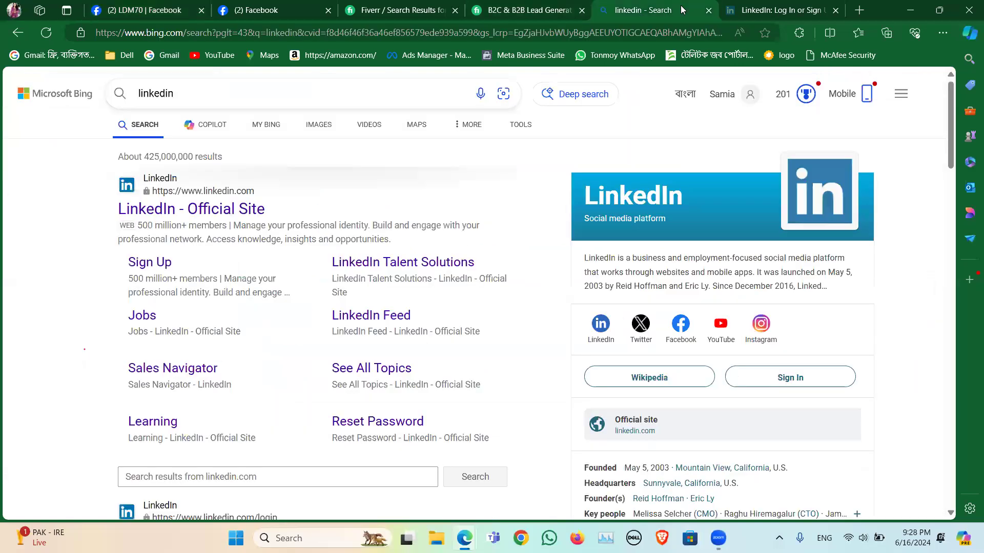
{"action": "left_click", "coordinate": [770, 11]}
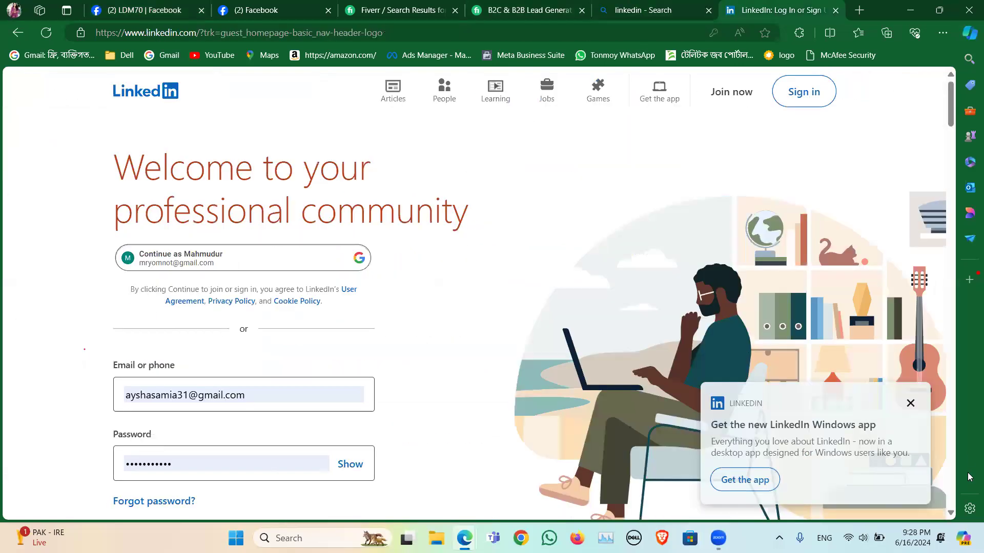
{"action": "left_click", "coordinate": [910, 404]}
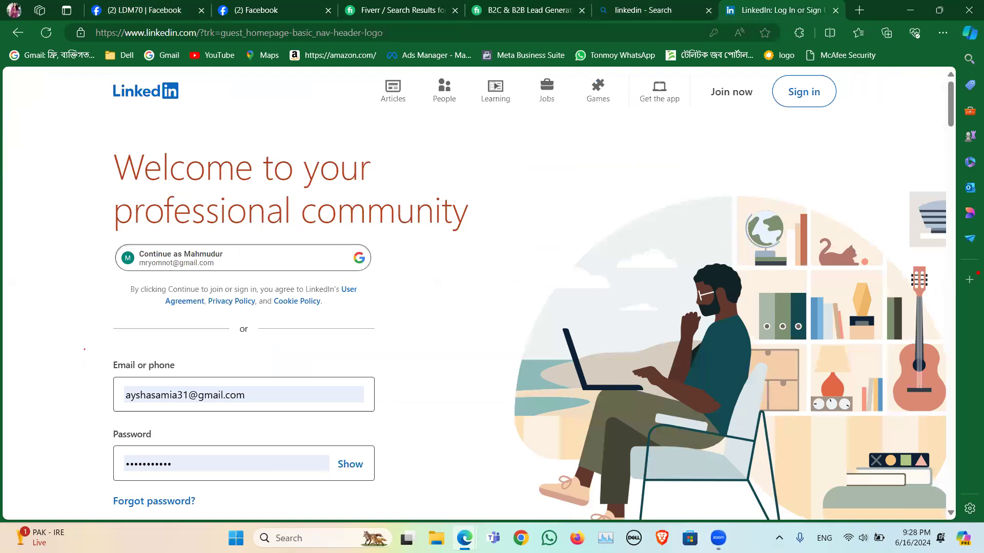
{"action": "mouse_move", "coordinate": [465, 538]}
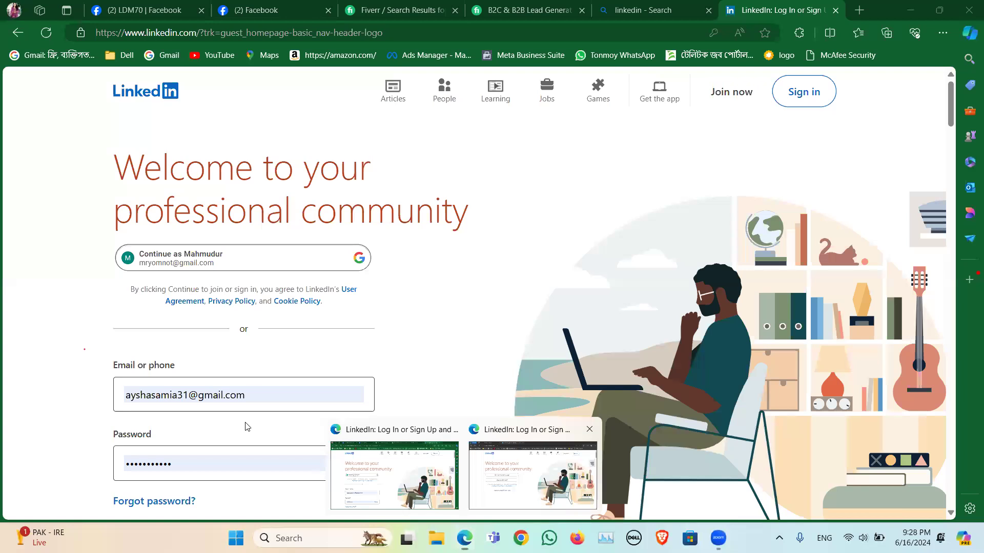
{"action": "left_click", "coordinate": [533, 476]}
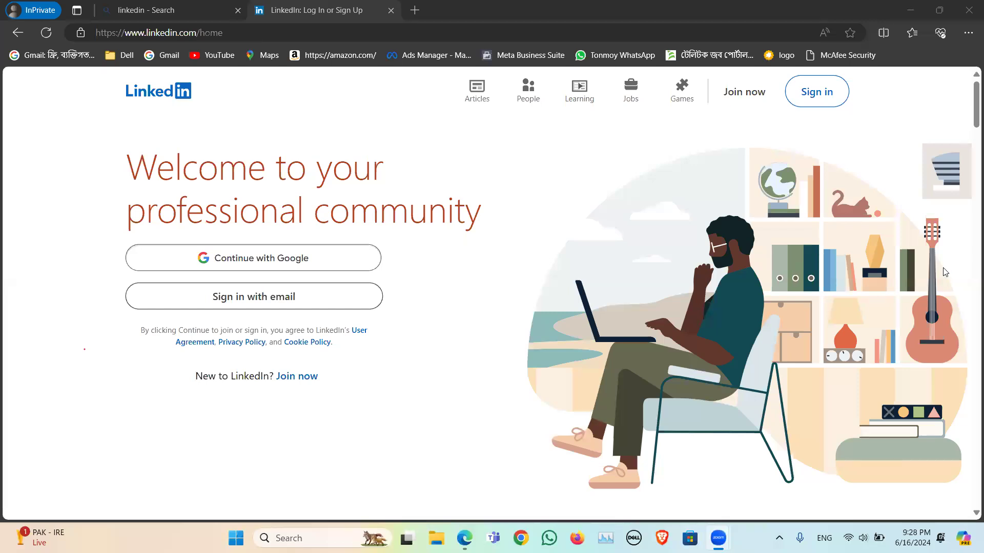
Open the LinkedIn sign-up form and paste the new account's e-mail address.
{"action": "left_click", "coordinate": [752, 94]}
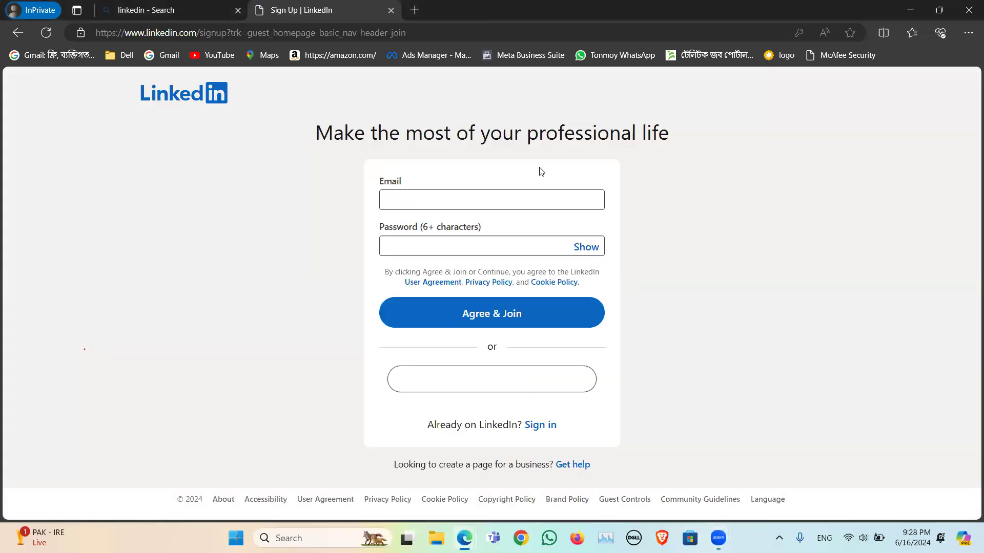
{"action": "left_click", "coordinate": [448, 198]}
{"action": "key", "text": "ctrl+v"}
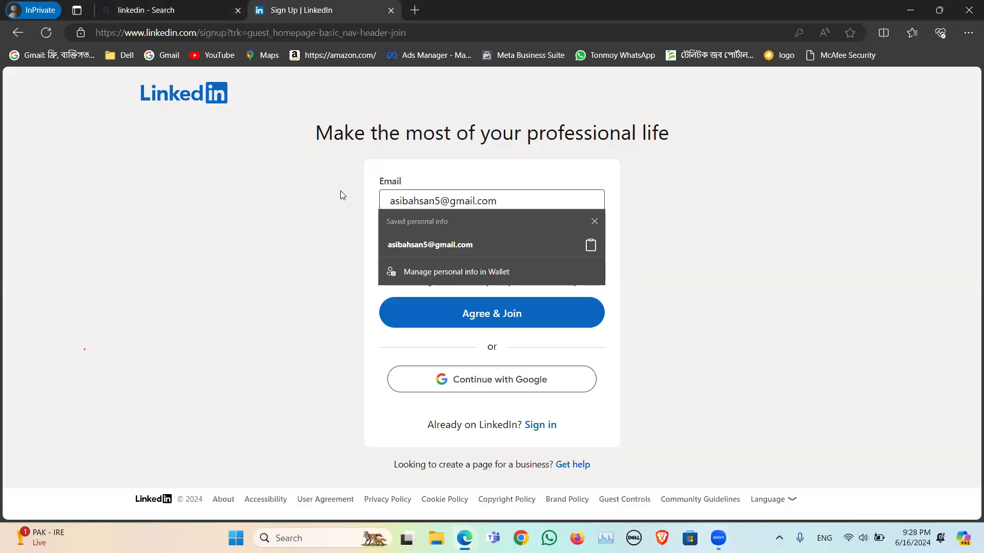
{"action": "left_click", "coordinate": [339, 194]}
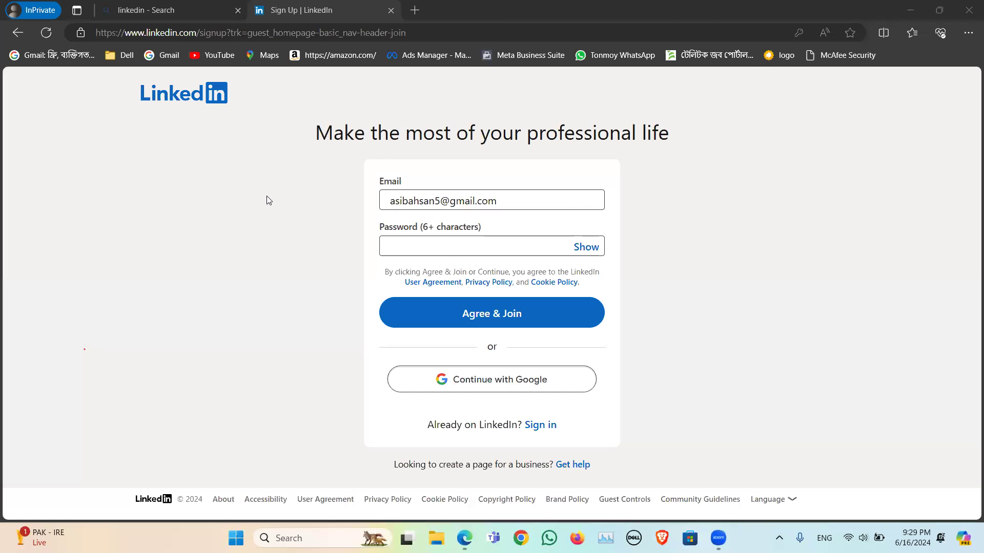
Paste the saved account password and agree to join.
{"action": "left_click", "coordinate": [417, 248]}
{"action": "left_click", "coordinate": [398, 249]}
{"action": "key", "text": "ctrl+v"}
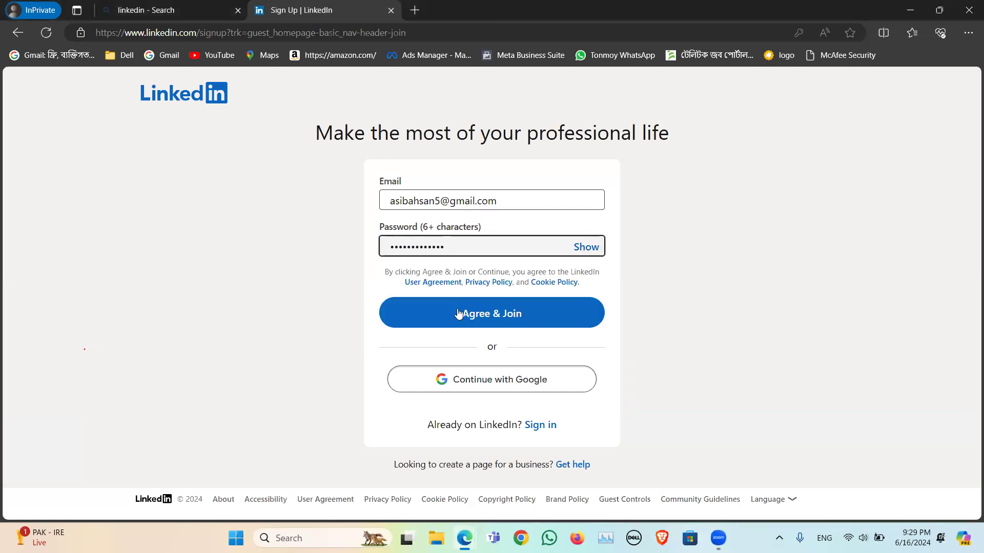
{"action": "left_click", "coordinate": [502, 317]}
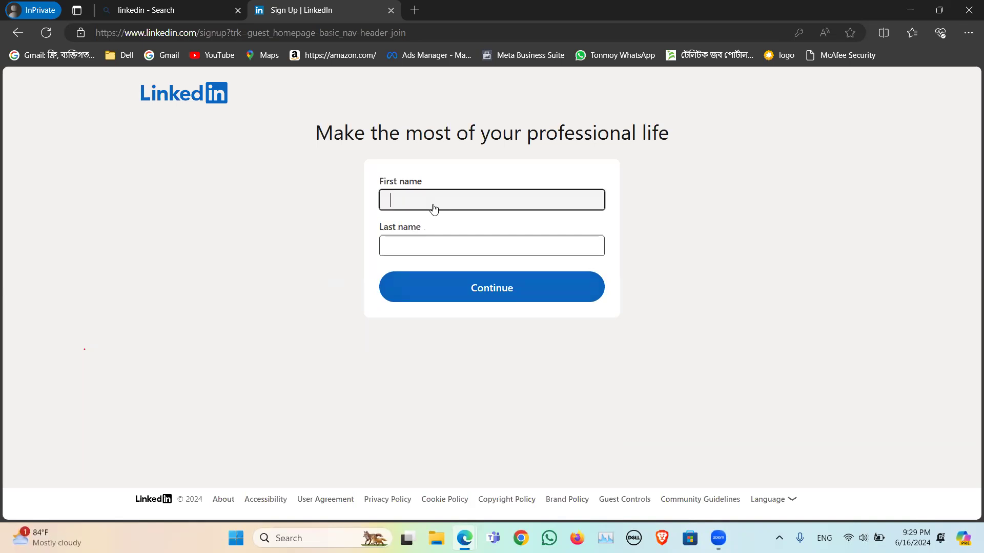
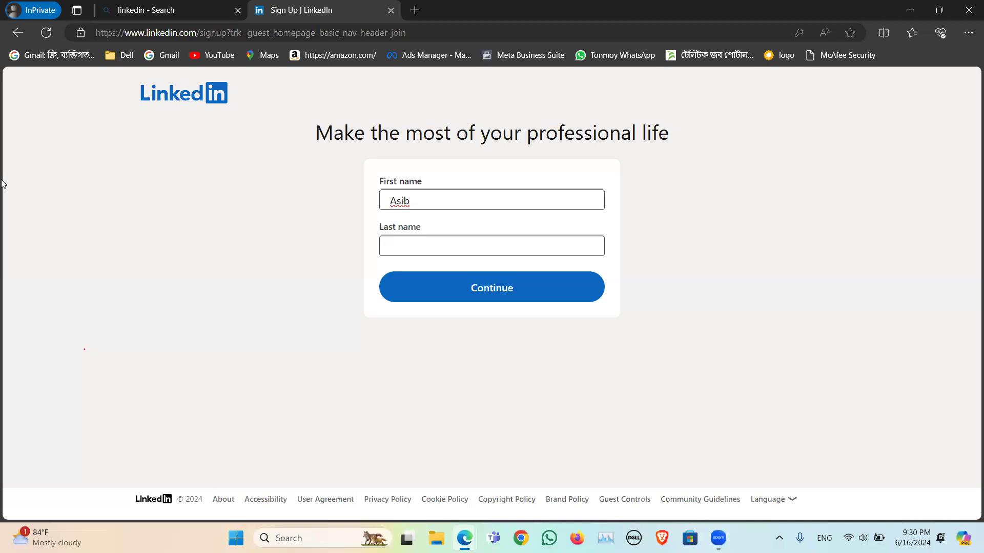
Enter the new member's first and last name and continue.
{"action": "left_click", "coordinate": [436, 247]}
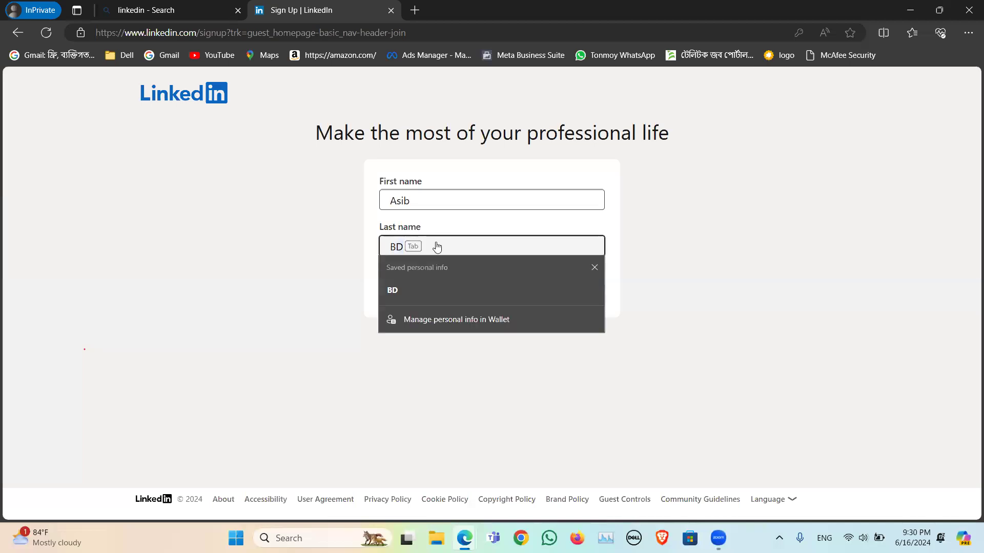
{"action": "left_click", "coordinate": [370, 197]}
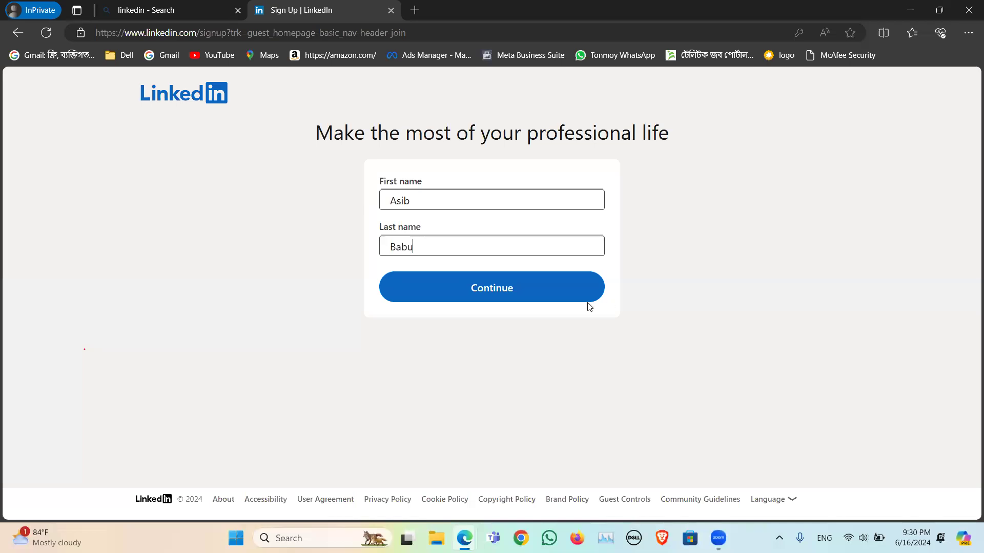
{"action": "left_click", "coordinate": [511, 293]}
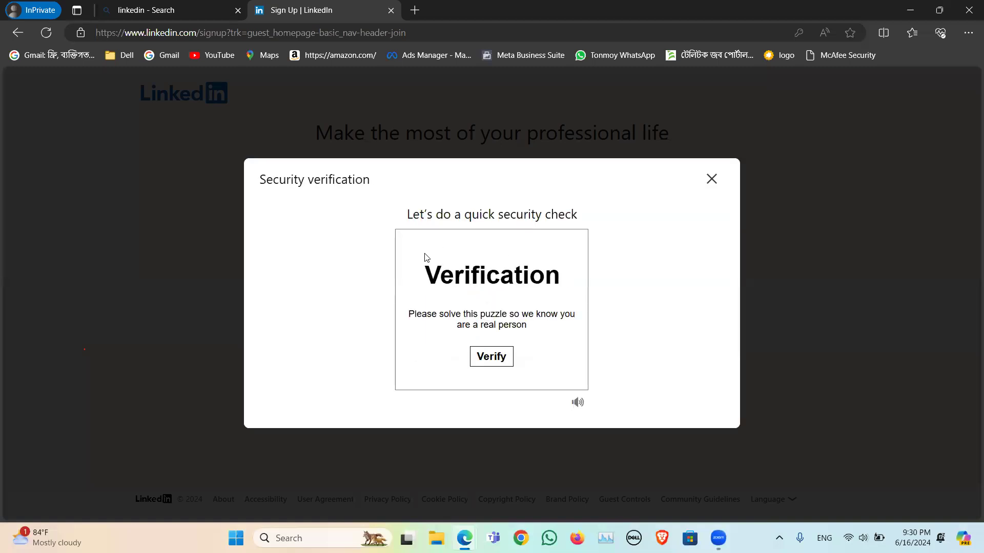
Pass the security puzzle by choosing the upright cat image.
{"action": "left_click", "coordinate": [490, 361]}
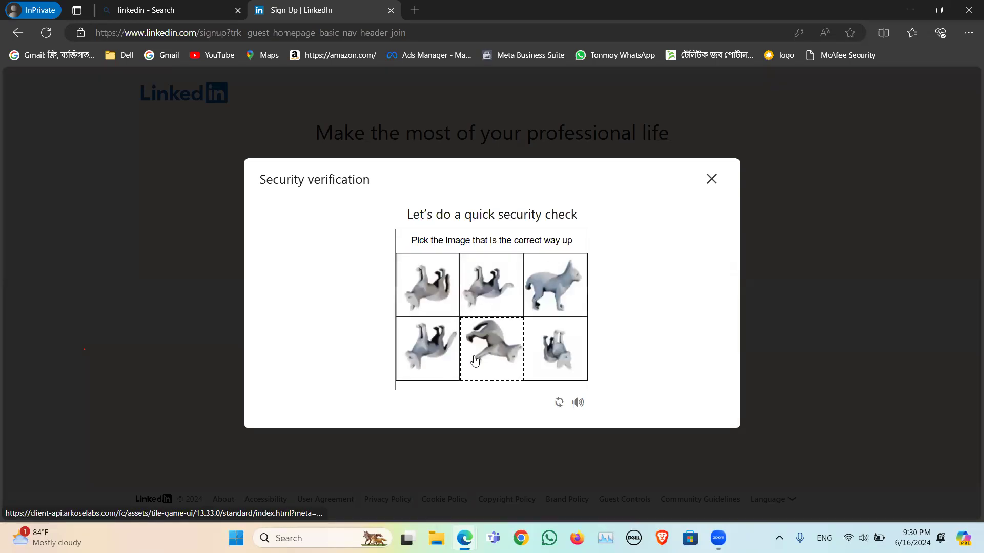
{"action": "left_click", "coordinate": [547, 285]}
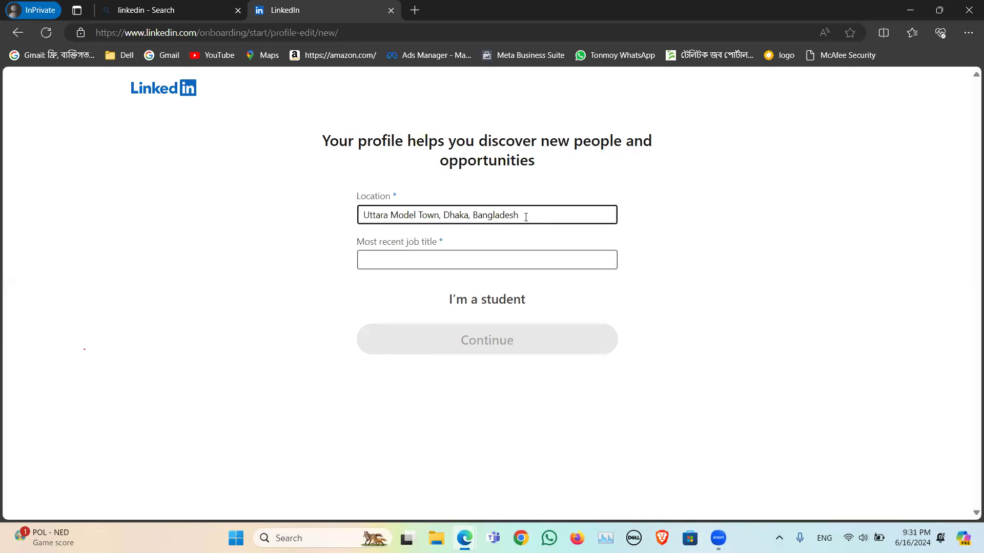
Replace the prefilled location with Rangpur Division, Bangladesh via a 'rang' search.
{"action": "left_click_drag", "start_coordinate": [524, 214], "coordinate": [300, 198]}
{"action": "type", "text": "r"}
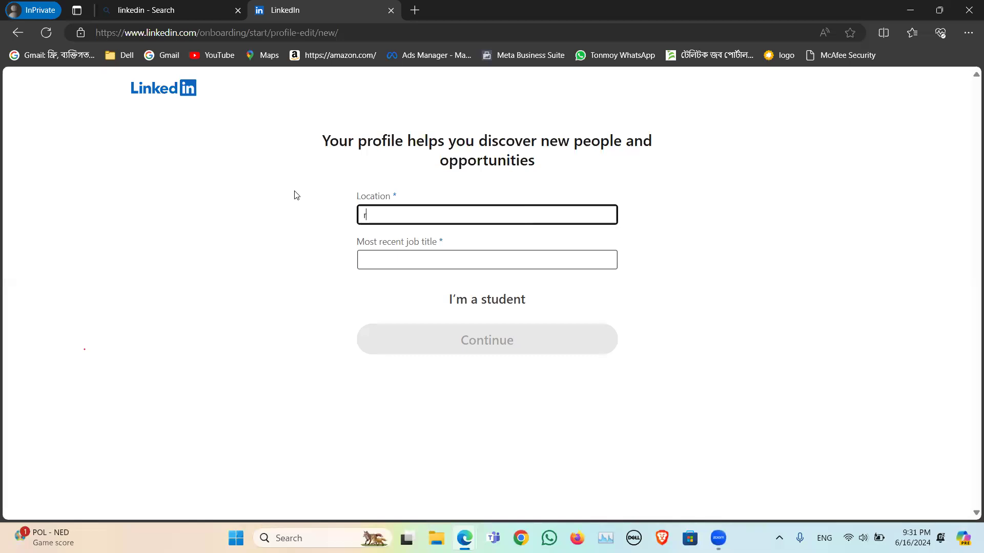
{"action": "type", "text": "ang"}
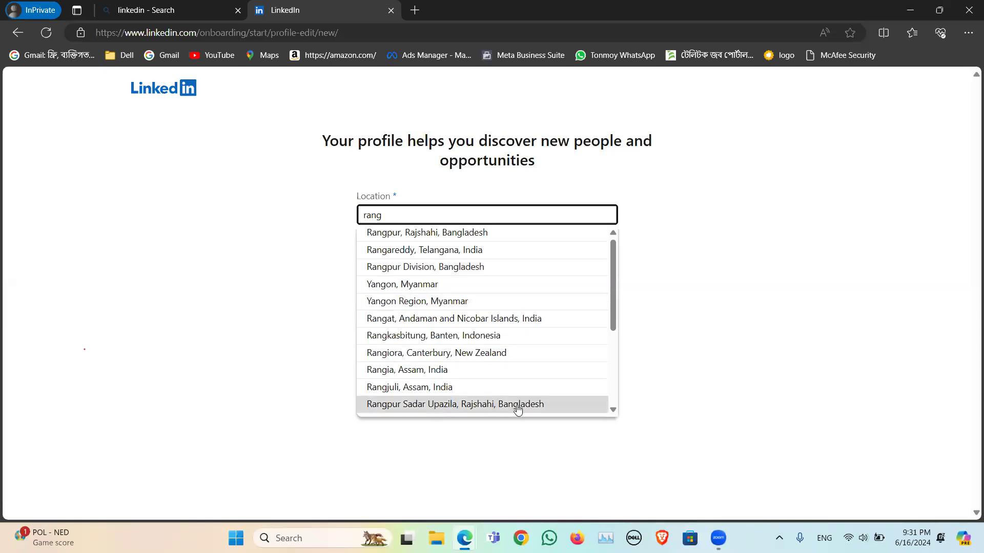
{"action": "scroll", "coordinate": [533, 402], "scroll_direction": "down", "scroll_amount": 2}
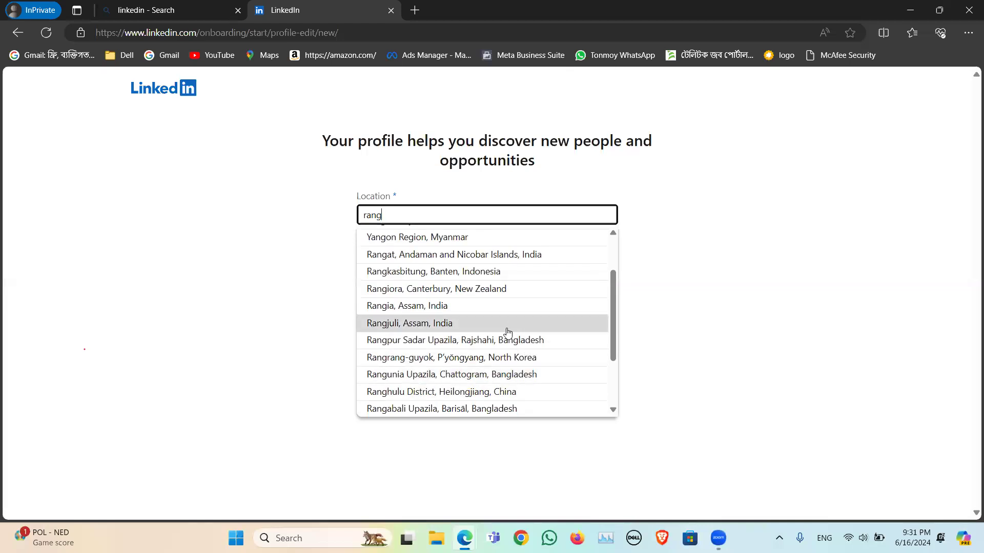
{"action": "double_click", "coordinate": [370, 215]}
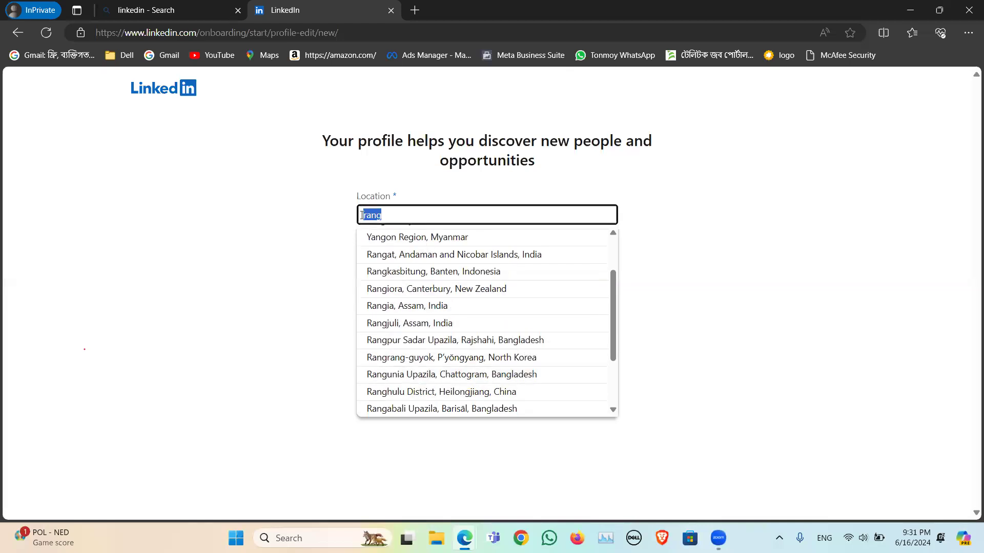
{"action": "left_click", "coordinate": [393, 212]}
{"action": "scroll", "coordinate": [446, 272], "scroll_direction": "up", "scroll_amount": 2}
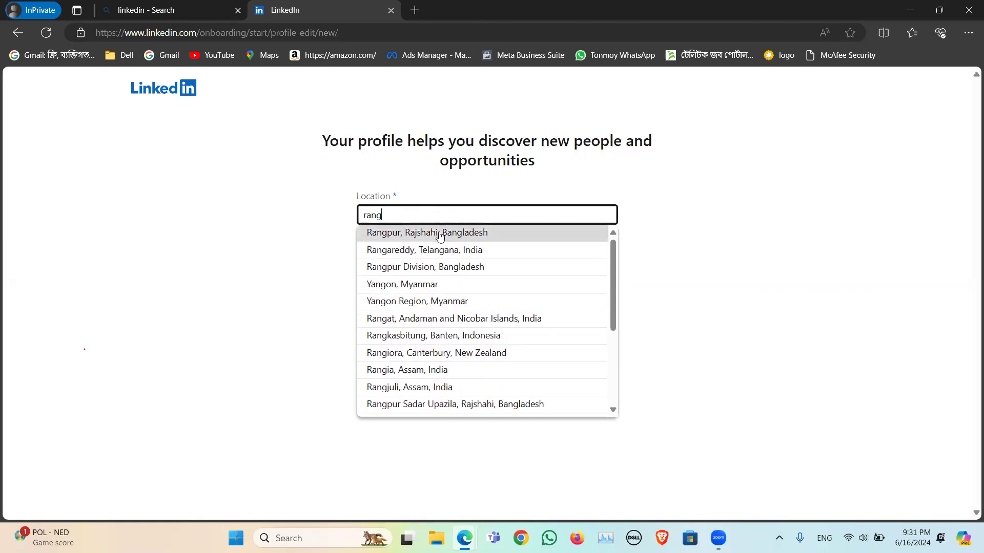
{"action": "left_click", "coordinate": [423, 263]}
Set the most recent job title to Lead Generation Specialist, replacing 'Social Media'.
{"action": "left_click", "coordinate": [423, 260]}
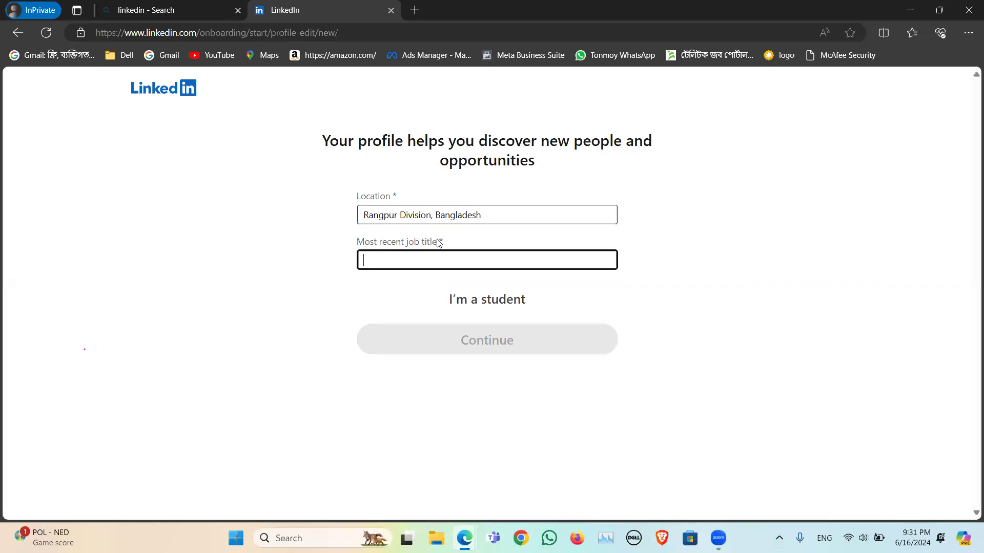
{"action": "left_click_drag", "start_coordinate": [355, 242], "coordinate": [462, 237]}
{"action": "left_click", "coordinate": [452, 240]}
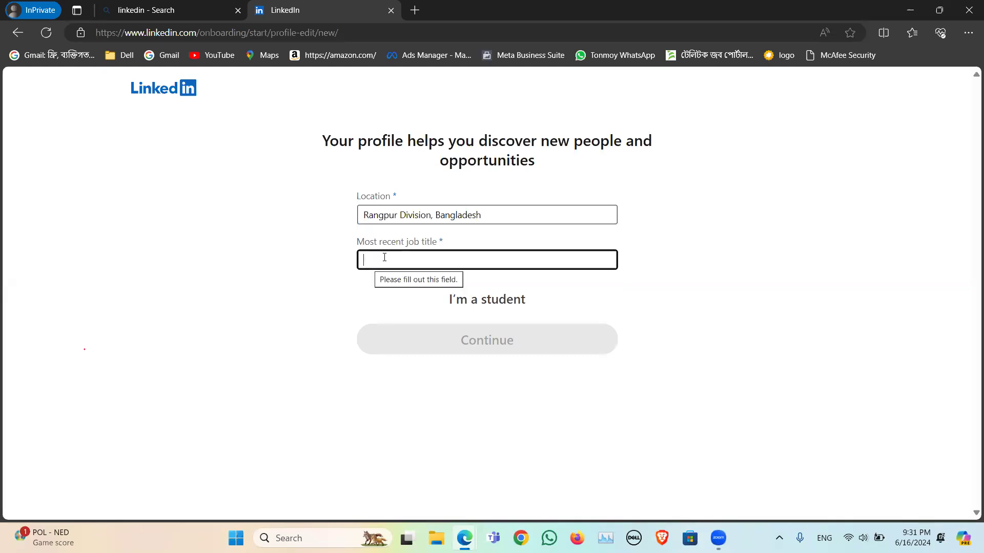
{"action": "type", "text": "D"}
{"action": "key", "text": "BackSpace"}
{"action": "type", "text": "Social"}
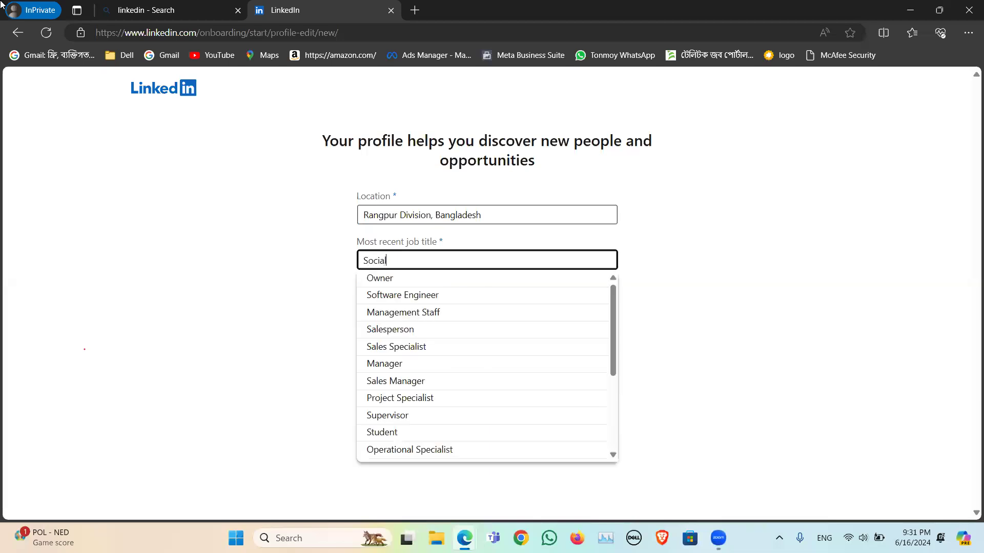
{"action": "type", "text": " Media"}
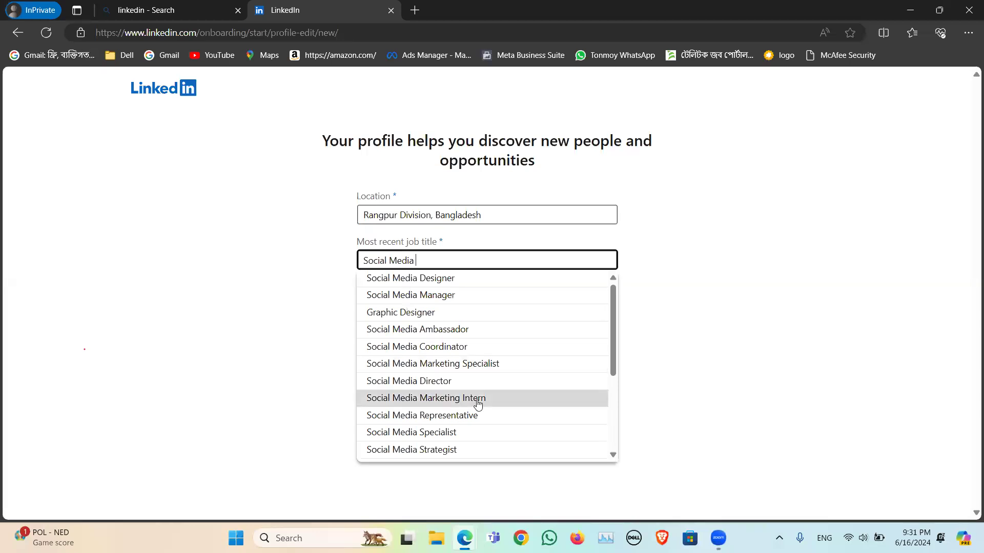
{"action": "key", "text": "ctrl+a"}
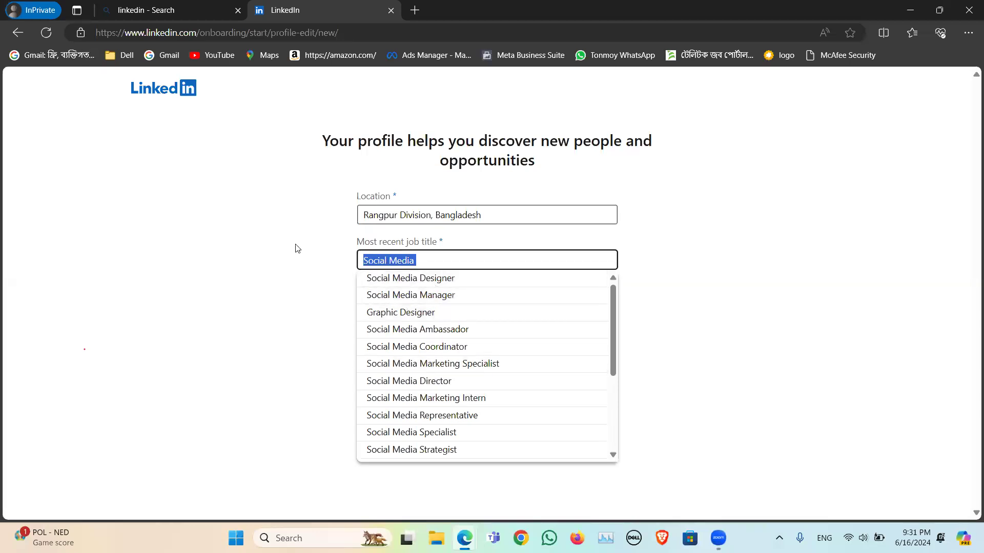
{"action": "type", "text": "Lead"}
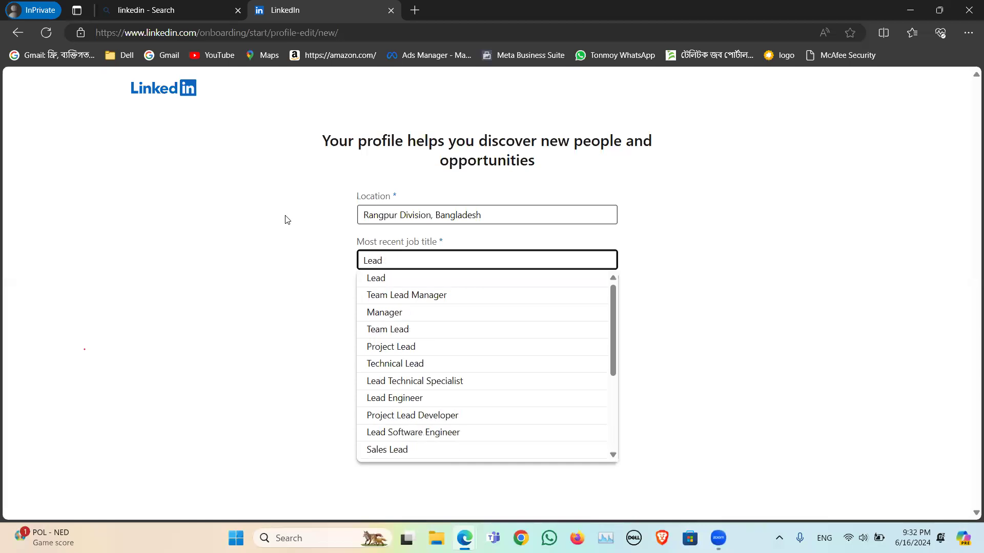
{"action": "type", "text": " gene"}
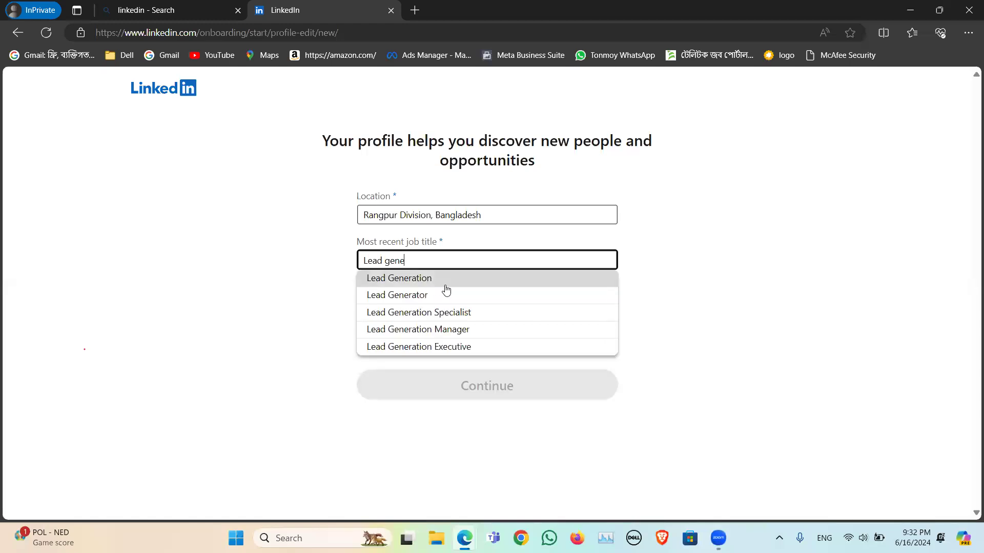
{"action": "left_click", "coordinate": [425, 314]}
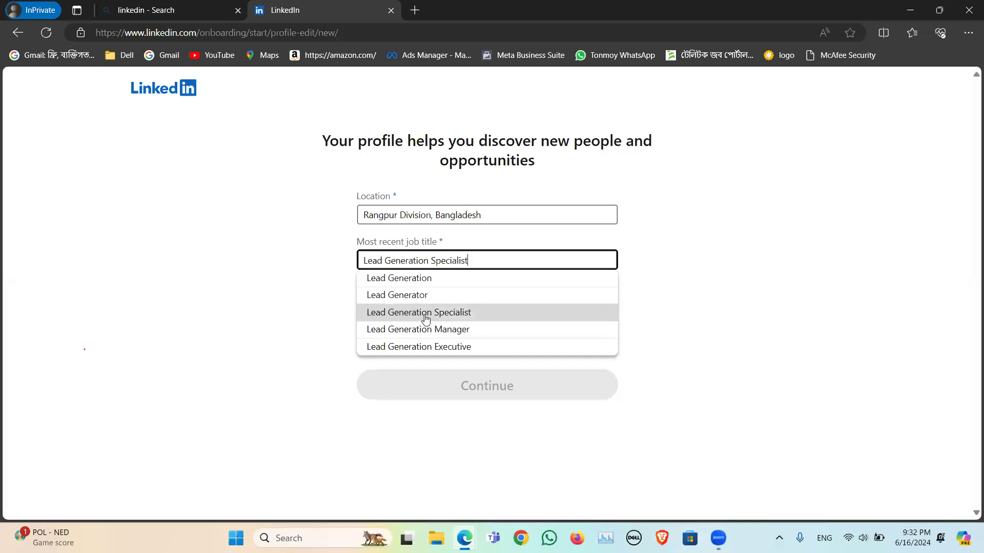
Toggle the student option on and off, then leave the onboarding form with browser Back.
{"action": "left_click", "coordinate": [403, 347]}
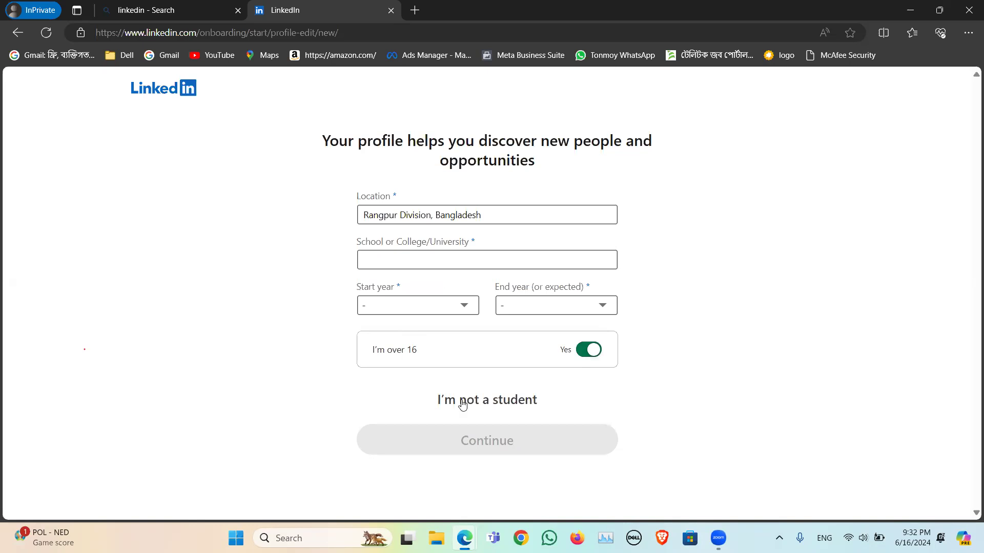
{"action": "left_click", "coordinate": [414, 252]}
{"action": "left_click", "coordinate": [442, 400]}
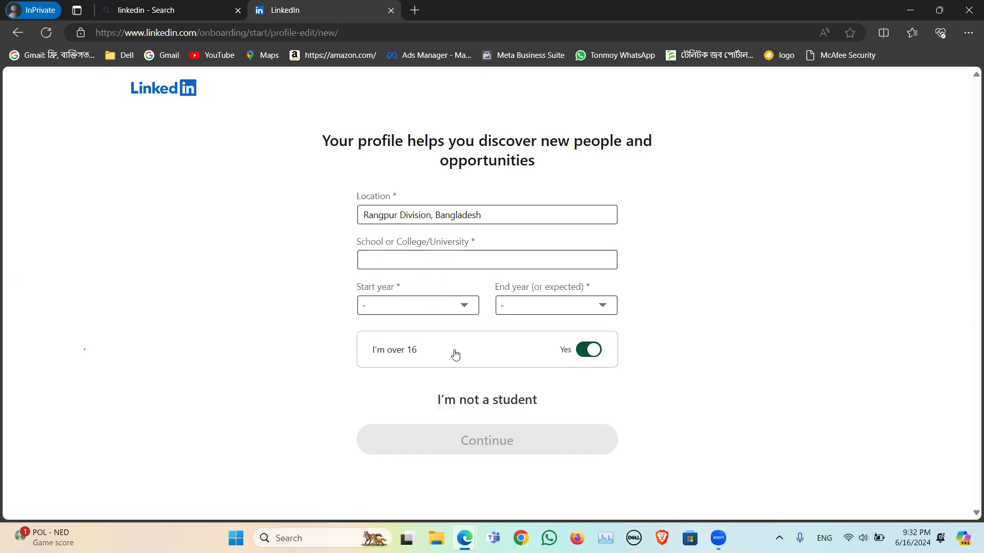
{"action": "left_click", "coordinate": [17, 33]}
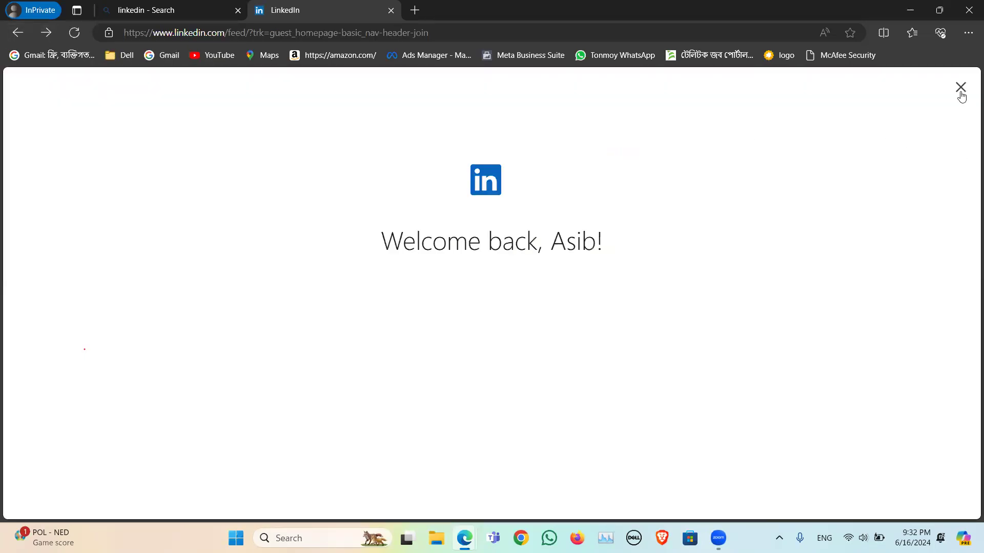
Close the welcome splash, pick Lead Generation Specialist as job title and enter Fiverr as company.
{"action": "left_click", "coordinate": [961, 88]}
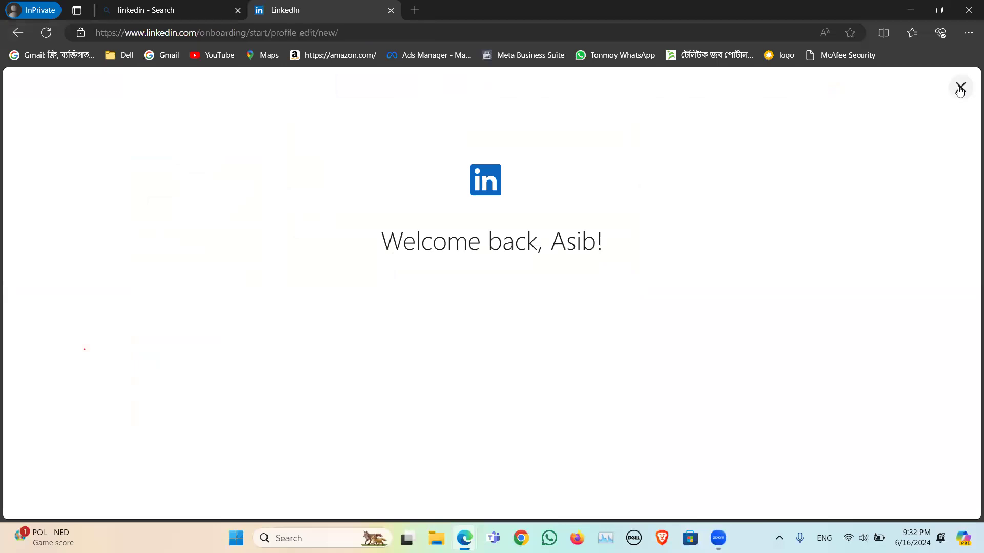
{"action": "left_click", "coordinate": [413, 265]}
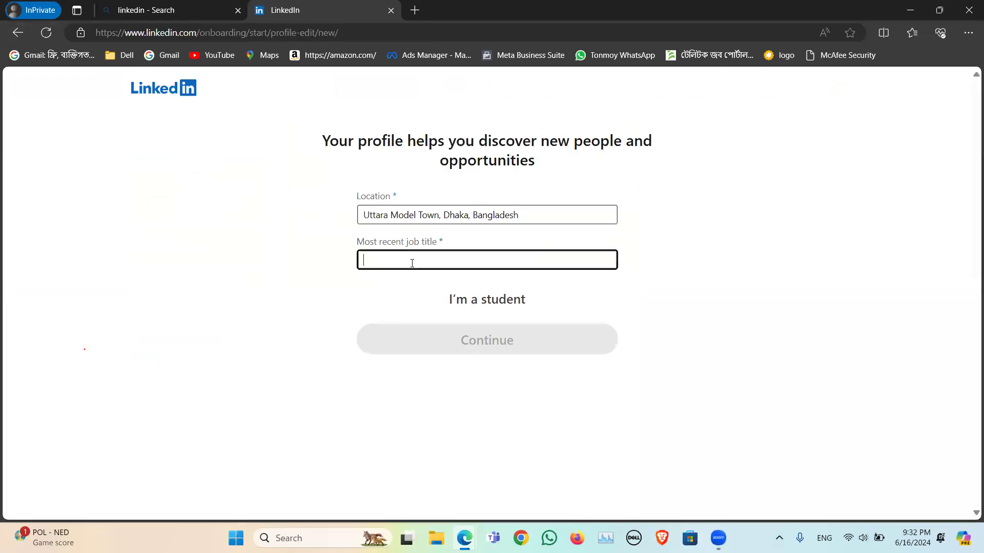
{"action": "type", "text": "le"}
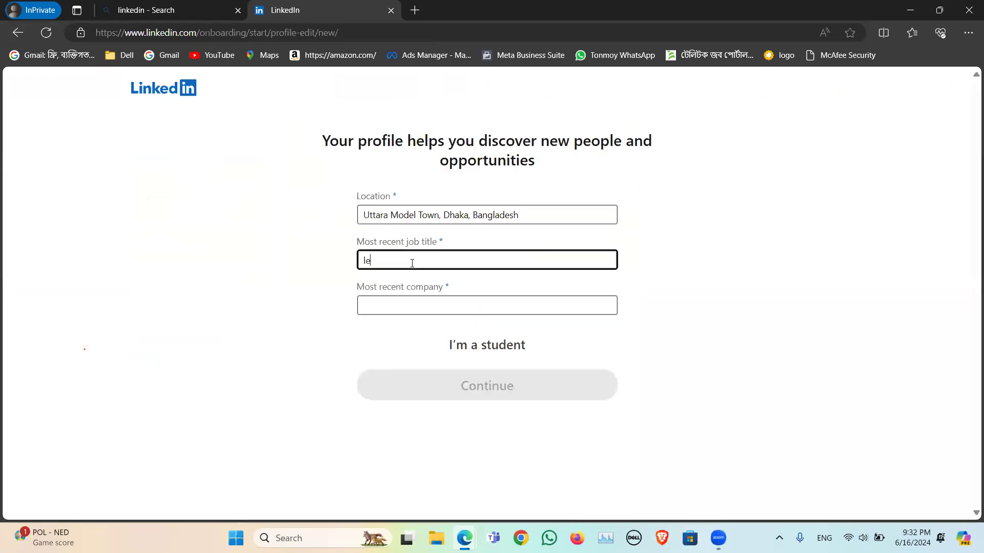
{"action": "type", "text": "ad gene"}
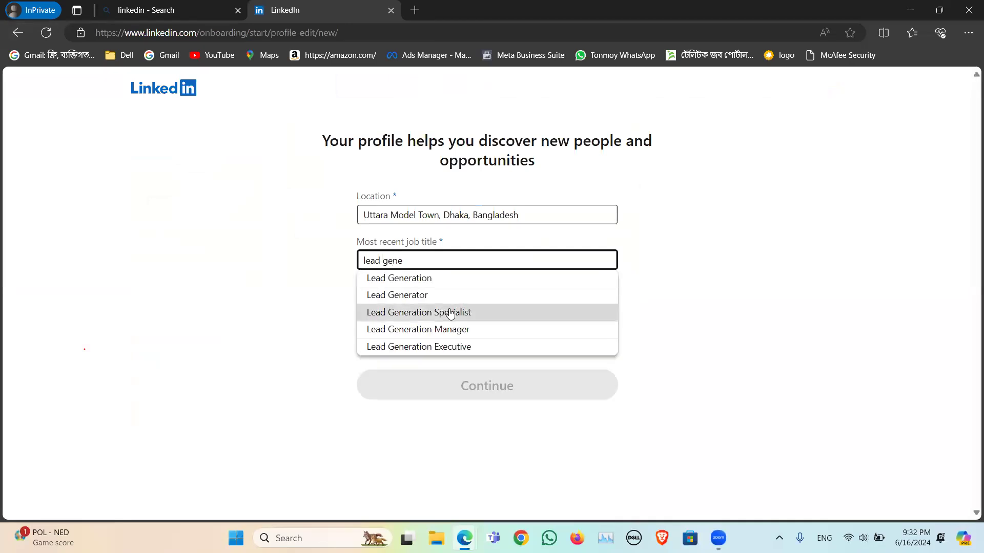
{"action": "left_click", "coordinate": [450, 313]}
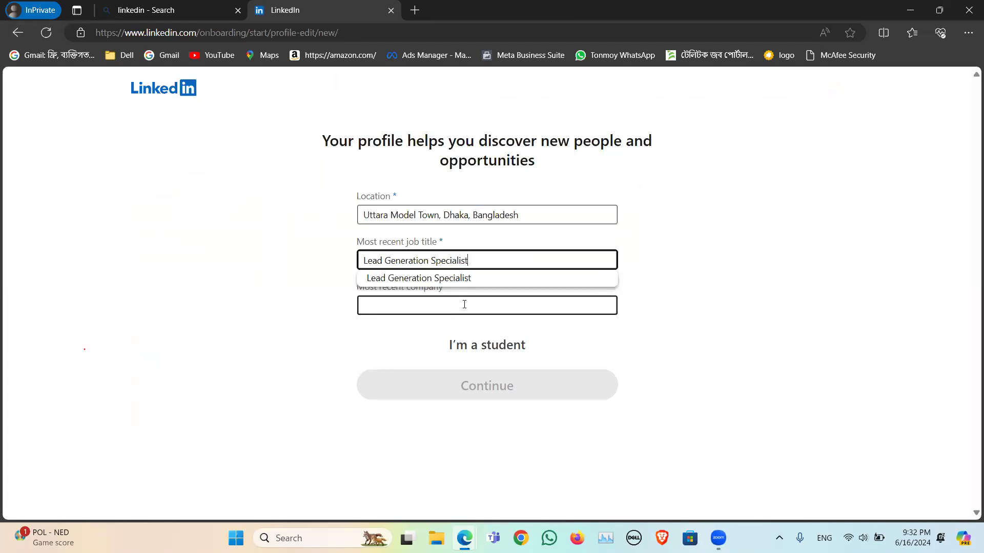
{"action": "left_click", "coordinate": [387, 304]}
{"action": "type", "text": "Fiverr"}
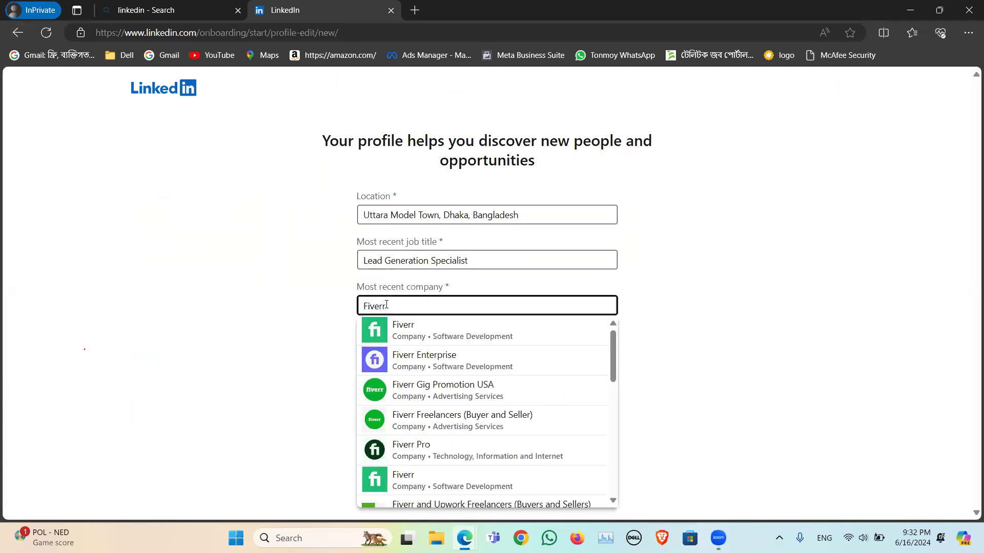
Keep Fiverr as the company and continue to the Confirm your email code page.
{"action": "left_click", "coordinate": [419, 338]}
{"action": "left_click", "coordinate": [480, 388]}
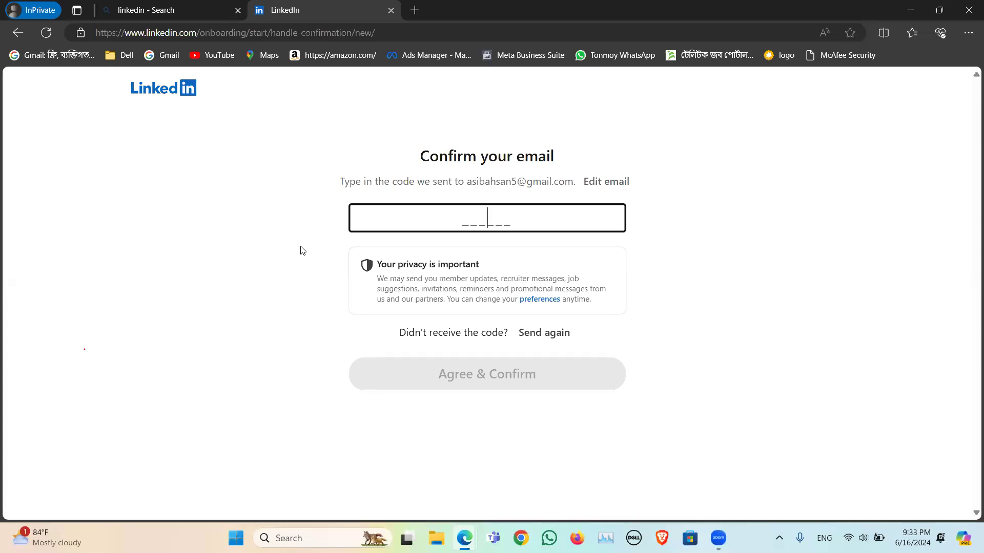
Enter the six-digit confirmation code sent to the account's email and confirm it.
{"action": "key", "text": "Return"}
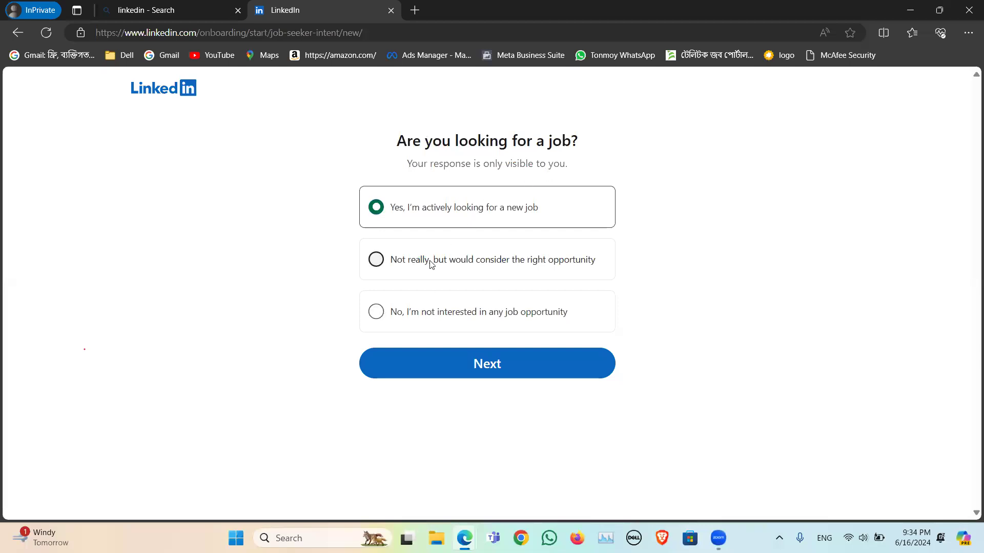
Answer 'No, I'm not interested in any job opportunity' and continue.
{"action": "left_click", "coordinate": [410, 310]}
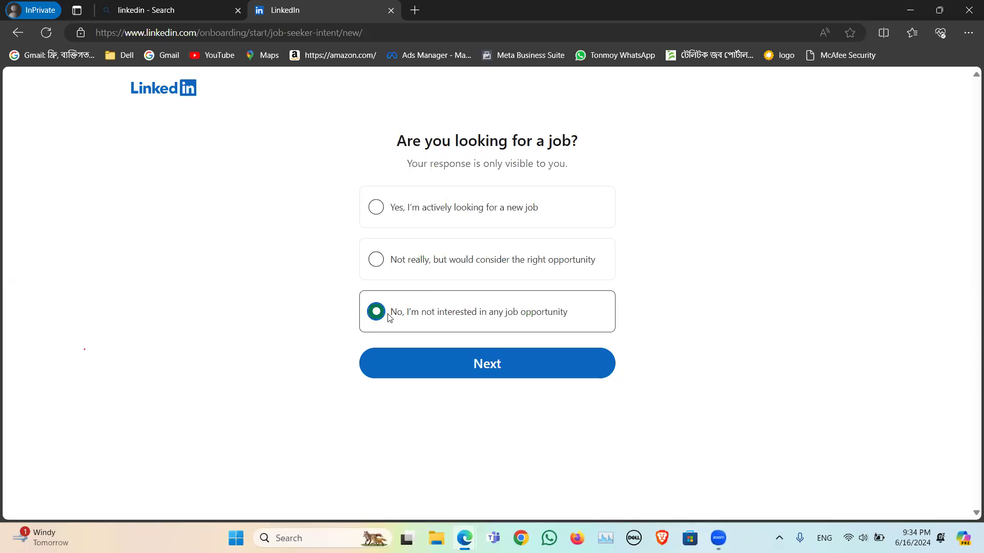
{"action": "left_click", "coordinate": [491, 364]}
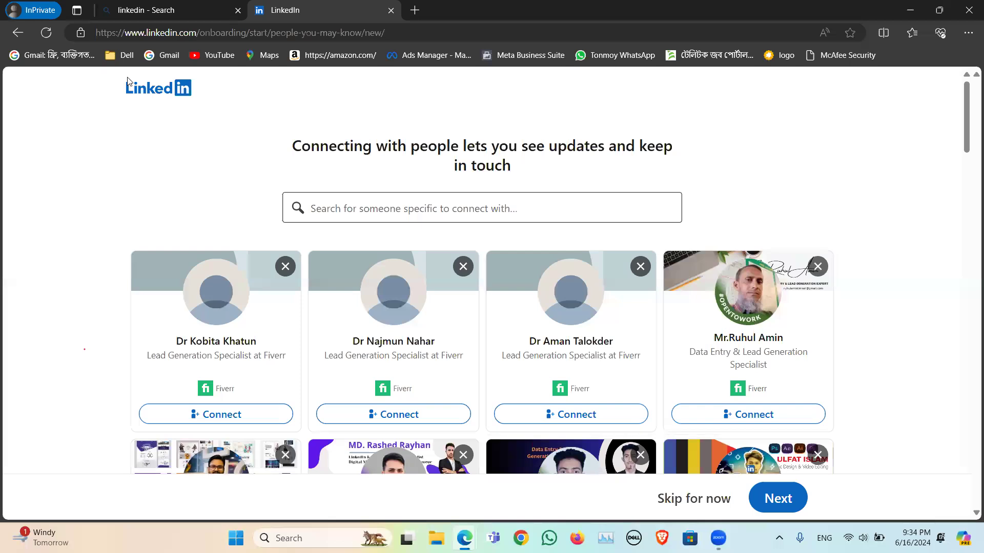
Send connection requests to all eight suggested people in the first two rows.
{"action": "scroll", "coordinate": [185, 235], "scroll_direction": "down", "scroll_amount": 2}
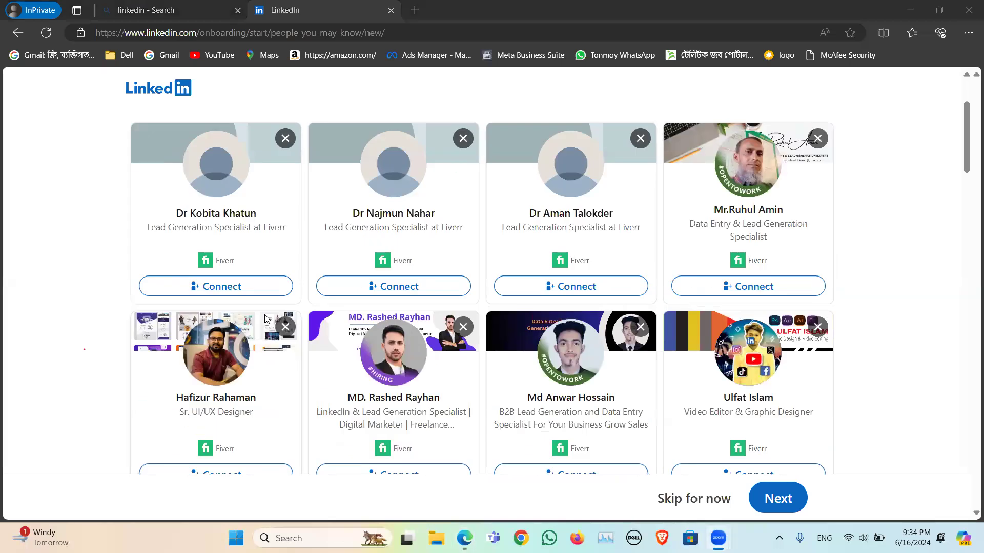
{"action": "left_click", "coordinate": [217, 296]}
{"action": "left_click", "coordinate": [392, 293]}
{"action": "left_click", "coordinate": [575, 288]}
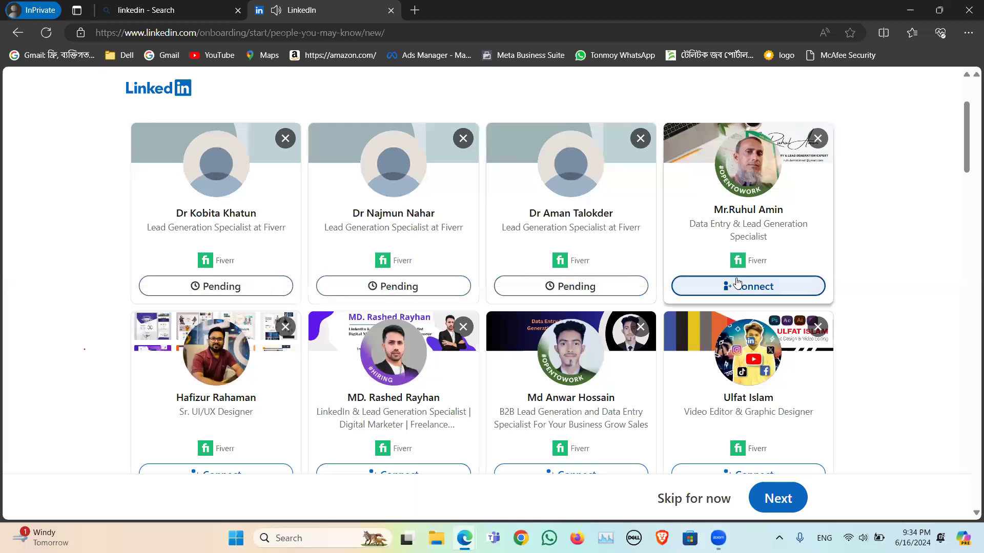
{"action": "left_click", "coordinate": [748, 286]}
{"action": "scroll", "coordinate": [748, 286], "scroll_direction": "down", "scroll_amount": 3}
{"action": "left_click", "coordinate": [748, 286]}
{"action": "left_click", "coordinate": [571, 283]}
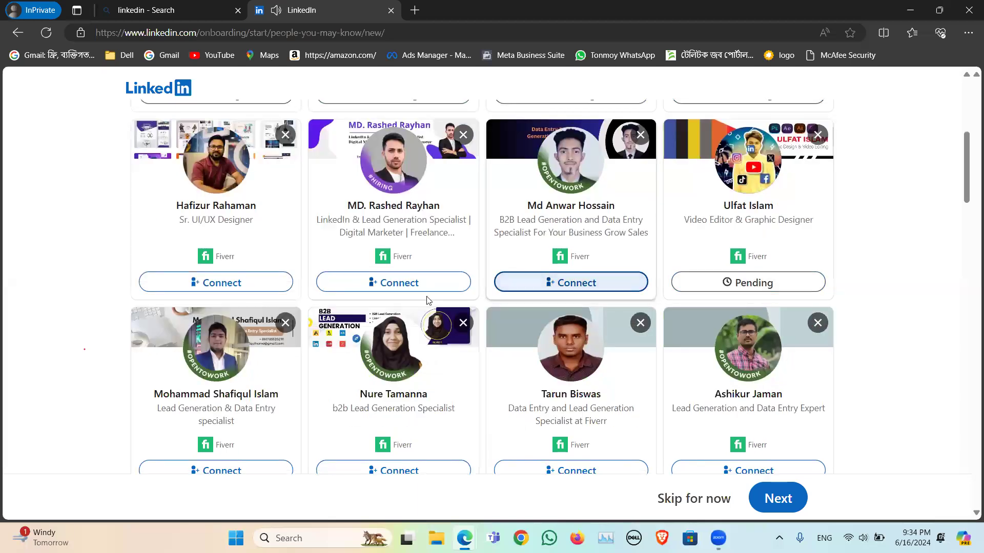
{"action": "left_click", "coordinate": [394, 282]}
{"action": "left_click", "coordinate": [216, 288]}
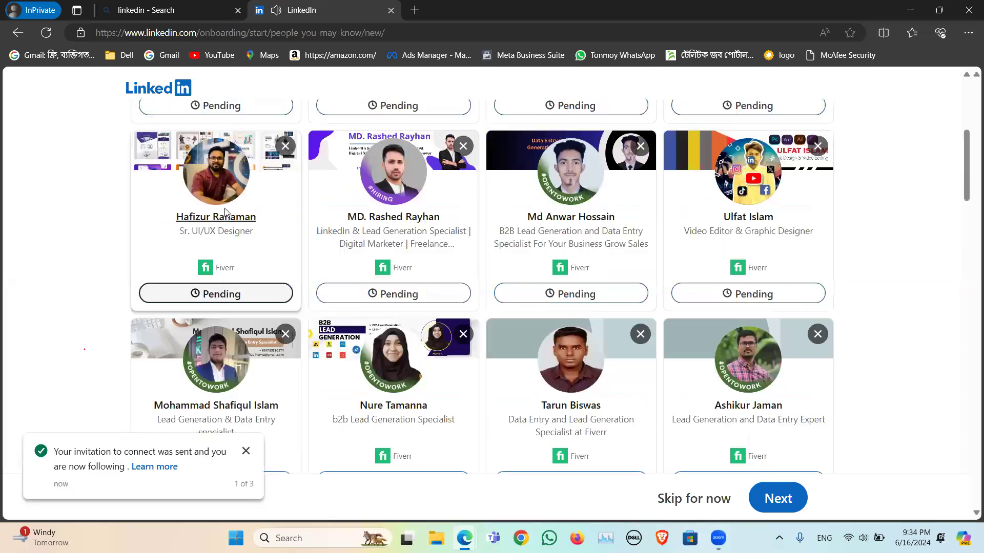
Connect with the suggested people in the next two rows, then continue past the connections step.
{"action": "scroll", "coordinate": [546, 325], "scroll_direction": "down", "scroll_amount": 2}
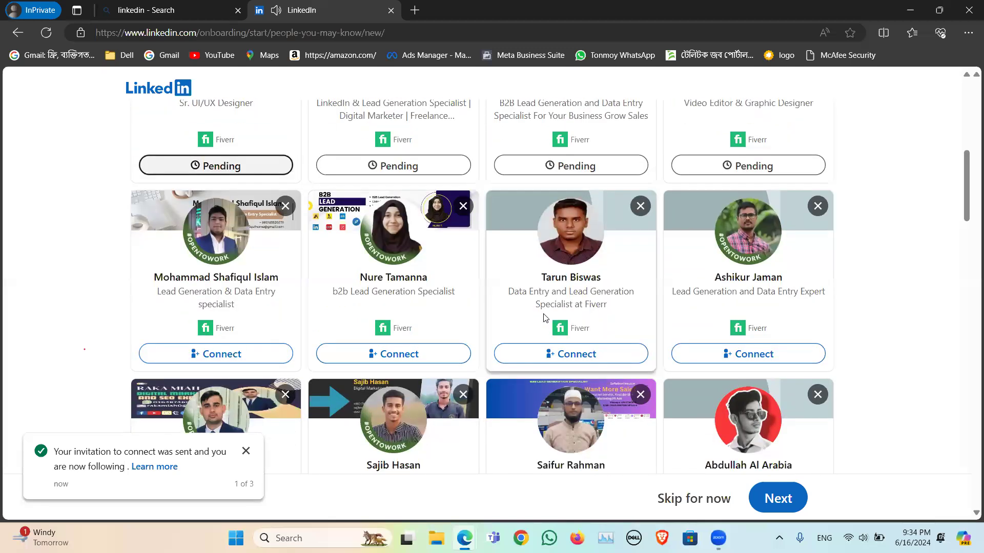
{"action": "left_click", "coordinate": [214, 353]}
{"action": "left_click", "coordinate": [430, 357]}
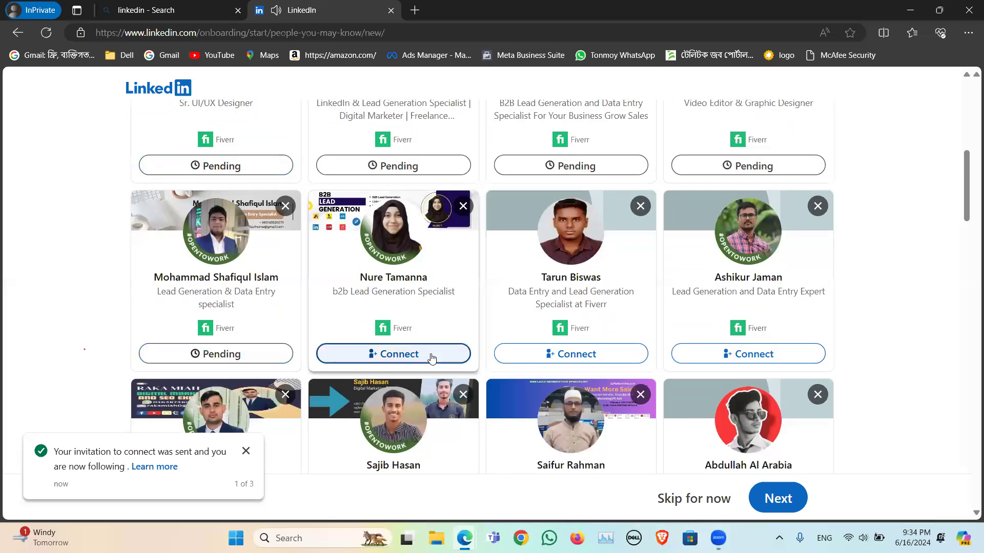
{"action": "left_click", "coordinate": [544, 356]}
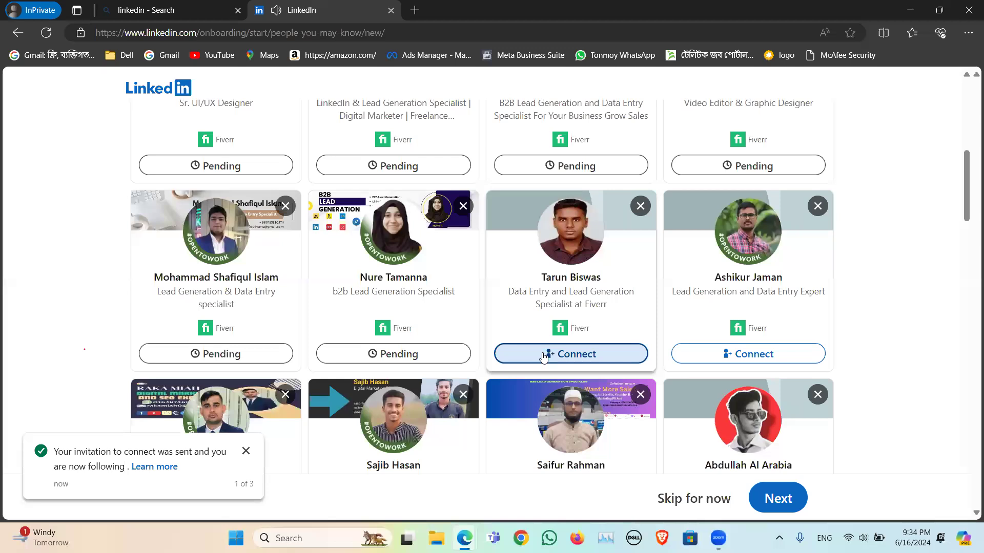
{"action": "left_click", "coordinate": [736, 354]}
{"action": "scroll", "coordinate": [738, 365], "scroll_direction": "down", "scroll_amount": 2}
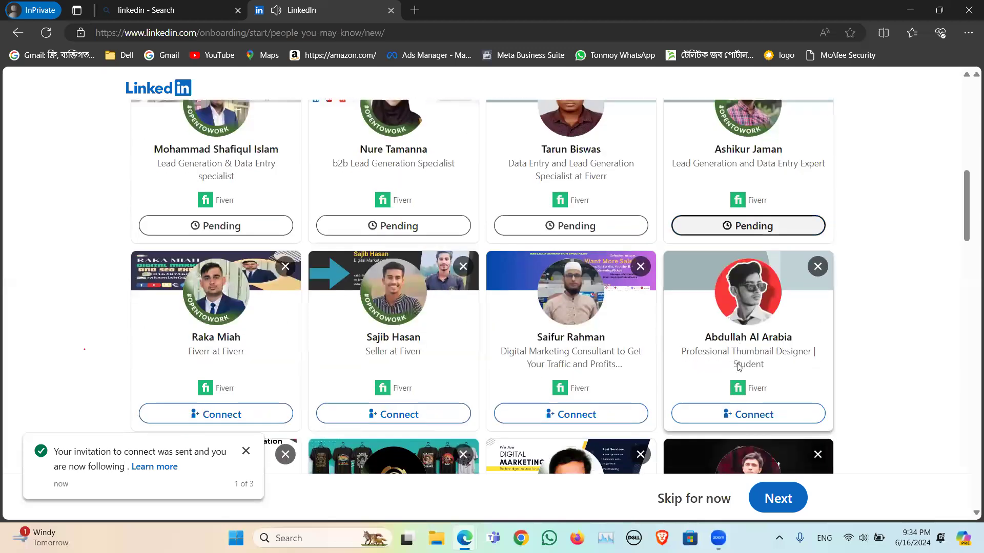
{"action": "left_click", "coordinate": [738, 413]}
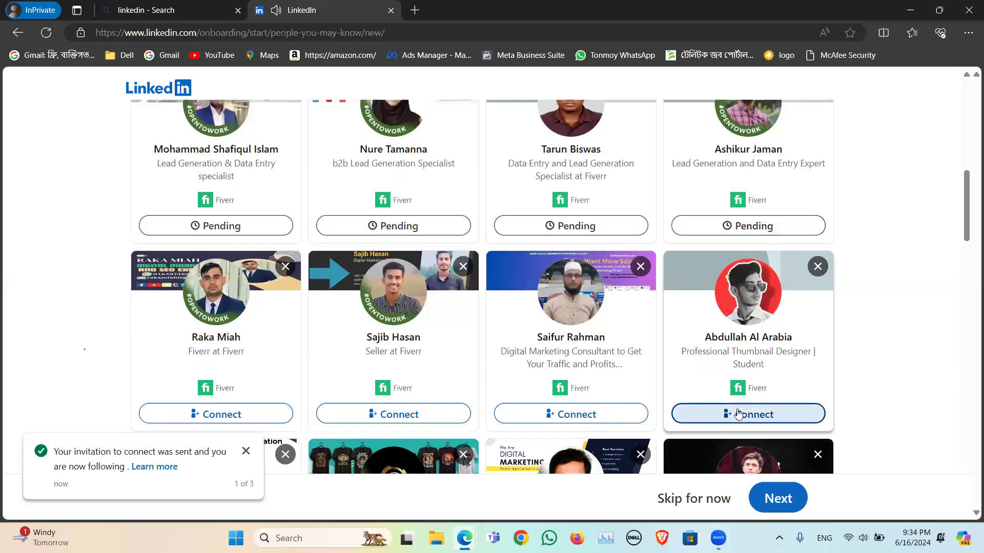
{"action": "left_click", "coordinate": [571, 420]}
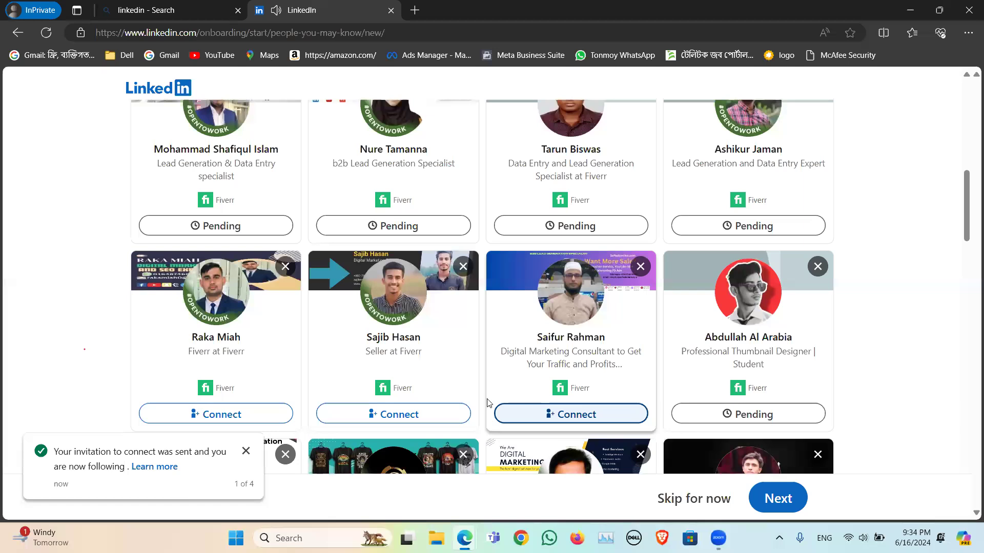
{"action": "left_click", "coordinate": [199, 413]}
{"action": "left_click", "coordinate": [246, 451]}
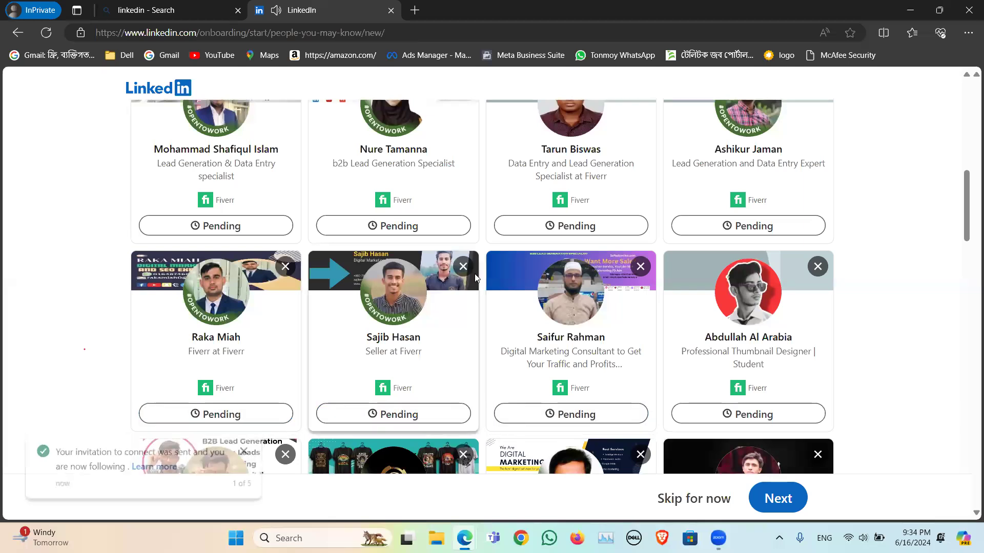
{"action": "scroll", "coordinate": [474, 288], "scroll_direction": "down", "scroll_amount": 5}
{"action": "scroll", "coordinate": [583, 311], "scroll_direction": "down", "scroll_amount": 10}
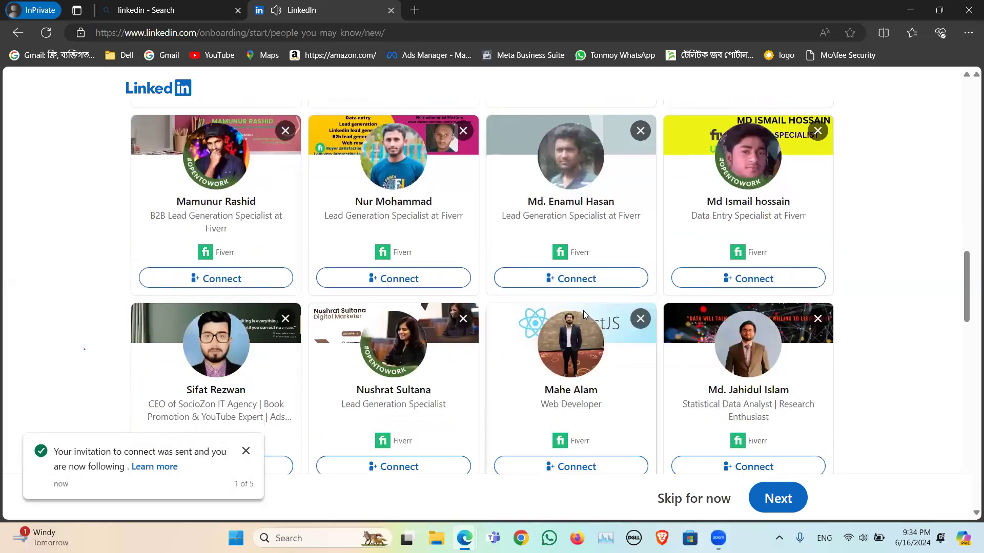
{"action": "scroll", "coordinate": [582, 305], "scroll_direction": "up", "scroll_amount": 18}
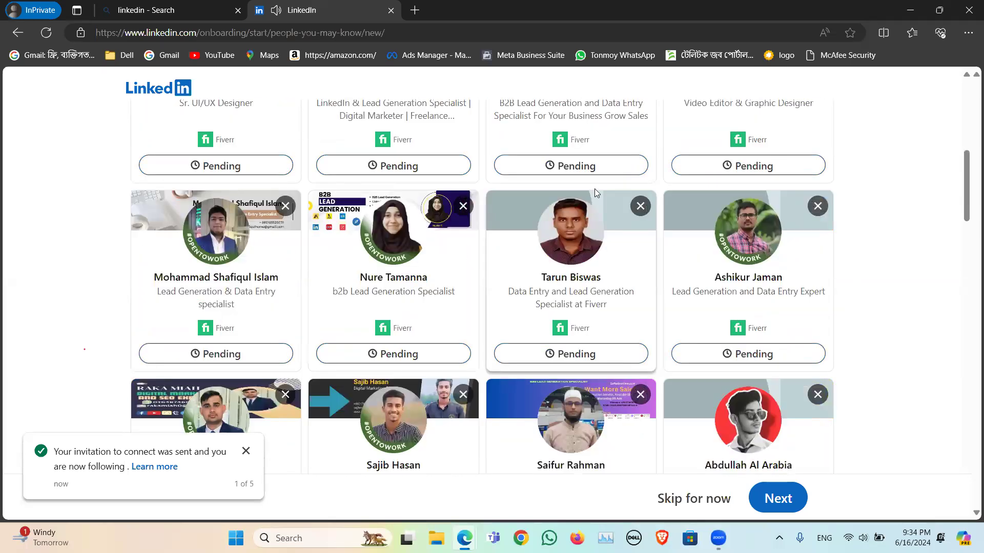
{"action": "left_click", "coordinate": [782, 499]}
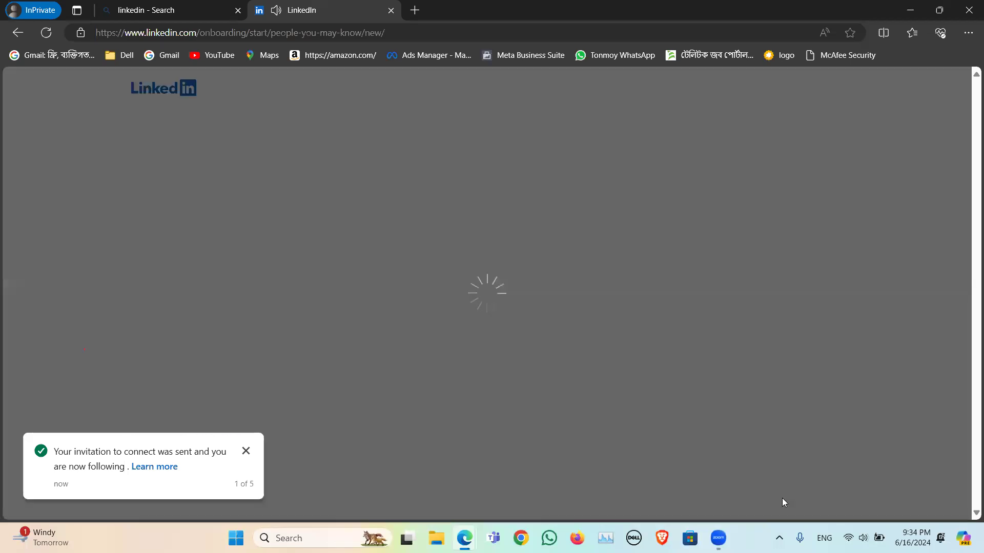
Dismiss the invitation-sent notice and skip adding a profile photo.
{"action": "scroll", "coordinate": [527, 251], "scroll_direction": "down", "scroll_amount": 1}
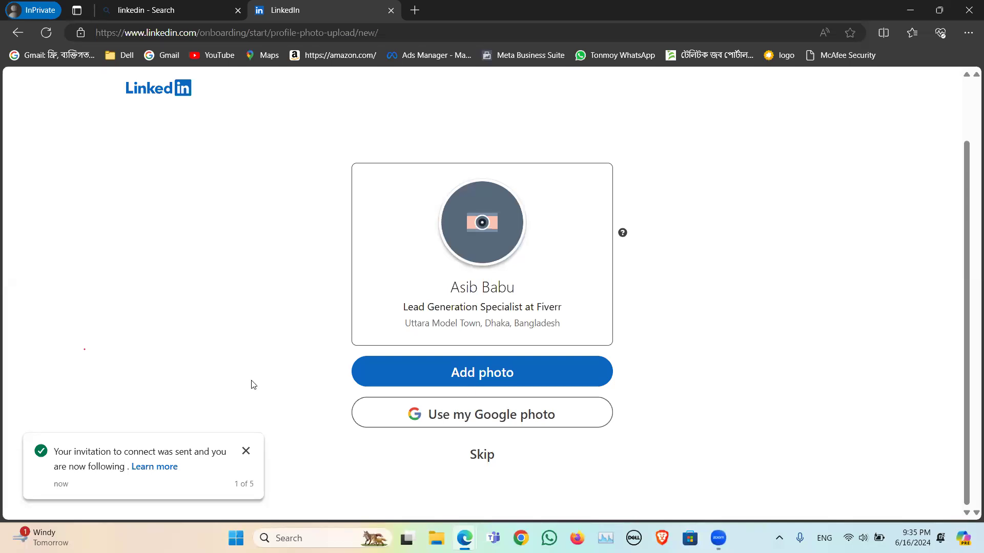
{"action": "left_click", "coordinate": [314, 188]}
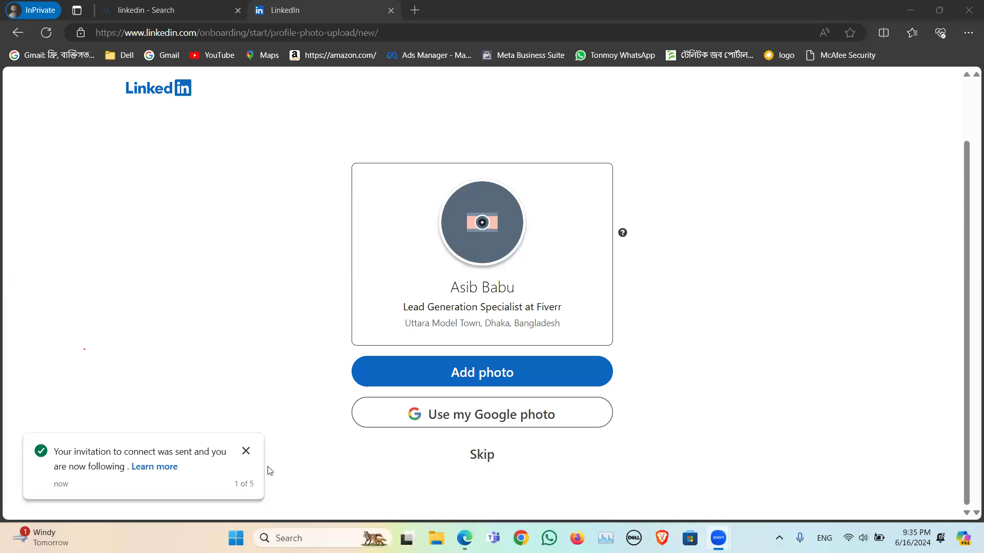
{"action": "left_click", "coordinate": [246, 451]}
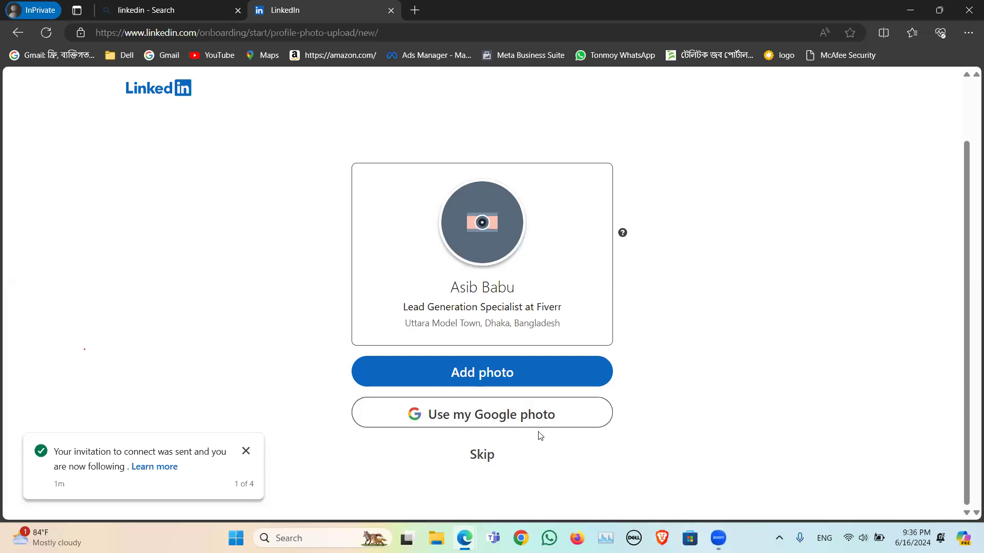
{"action": "left_click", "coordinate": [483, 459]}
Move past the get-the-app download page.
{"action": "scroll", "coordinate": [569, 302], "scroll_direction": "down", "scroll_amount": 1}
{"action": "scroll", "coordinate": [568, 305], "scroll_direction": "up", "scroll_amount": 1}
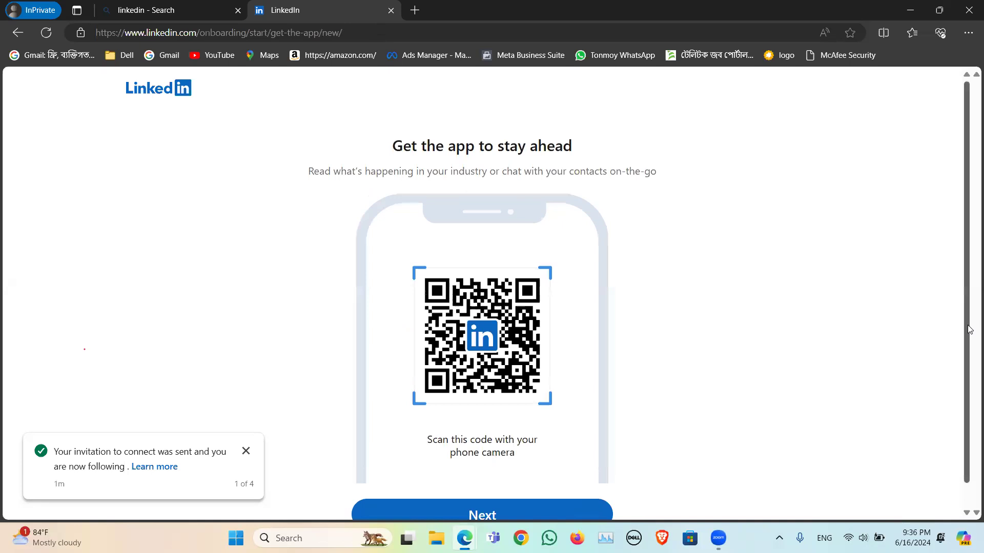
{"action": "left_click_drag", "start_coordinate": [969, 335], "coordinate": [969, 358]}
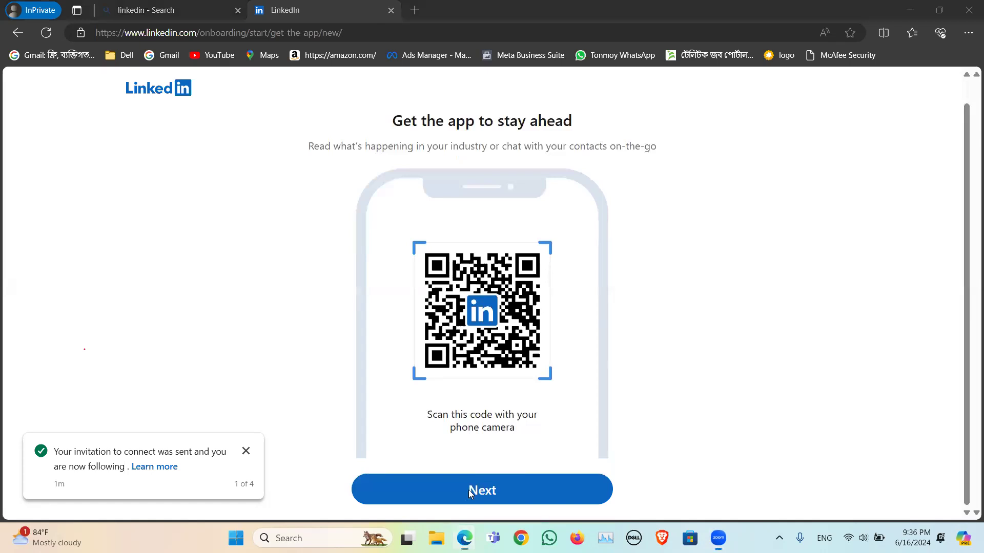
{"action": "left_click", "coordinate": [469, 492]}
Follow Upwork, Fiverr Freelancers, Freelancer.com, LinkedIn and other recommendations, then finish onboarding.
{"action": "left_click", "coordinate": [216, 340]}
{"action": "left_click", "coordinate": [742, 342]}
{"action": "scroll", "coordinate": [446, 325], "scroll_direction": "down", "scroll_amount": 4}
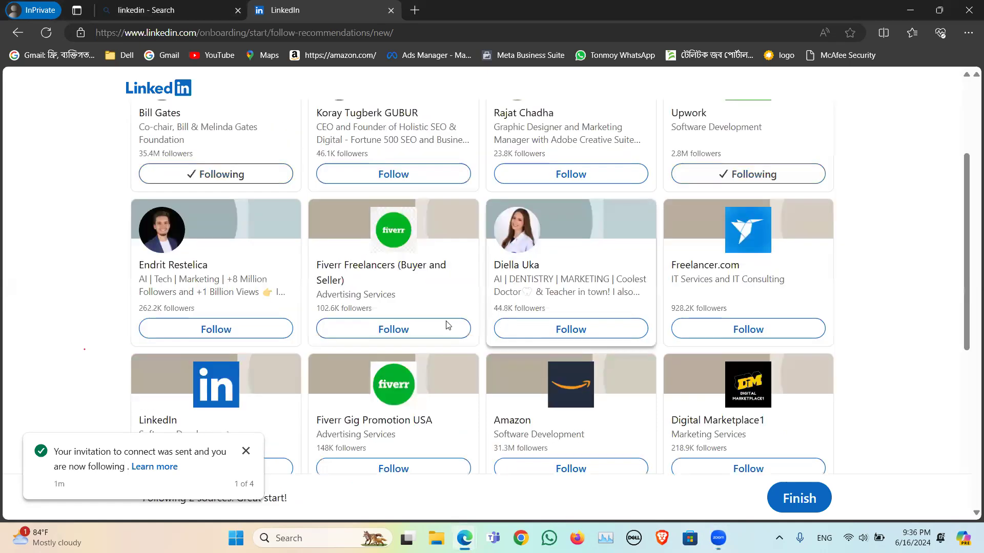
{"action": "left_click", "coordinate": [418, 303]}
{"action": "left_click", "coordinate": [777, 307]}
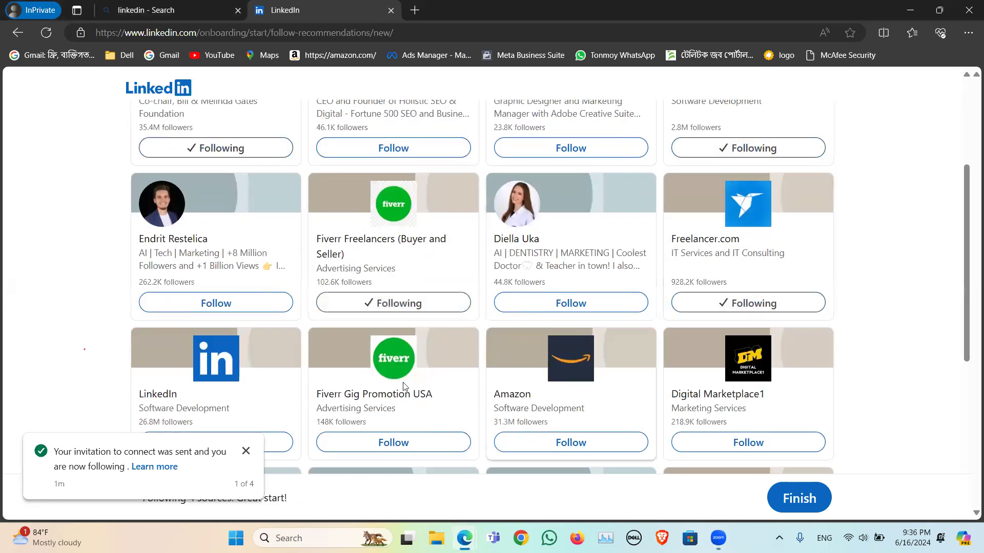
{"action": "scroll", "coordinate": [393, 359], "scroll_direction": "down", "scroll_amount": 3}
{"action": "left_click", "coordinate": [394, 314]}
{"action": "left_click", "coordinate": [274, 323]}
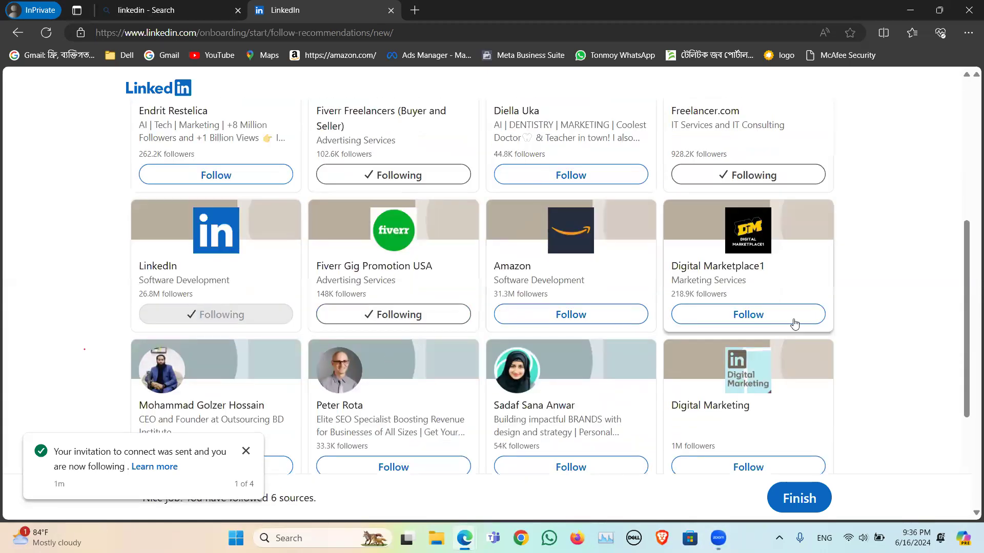
{"action": "left_click", "coordinate": [743, 315]}
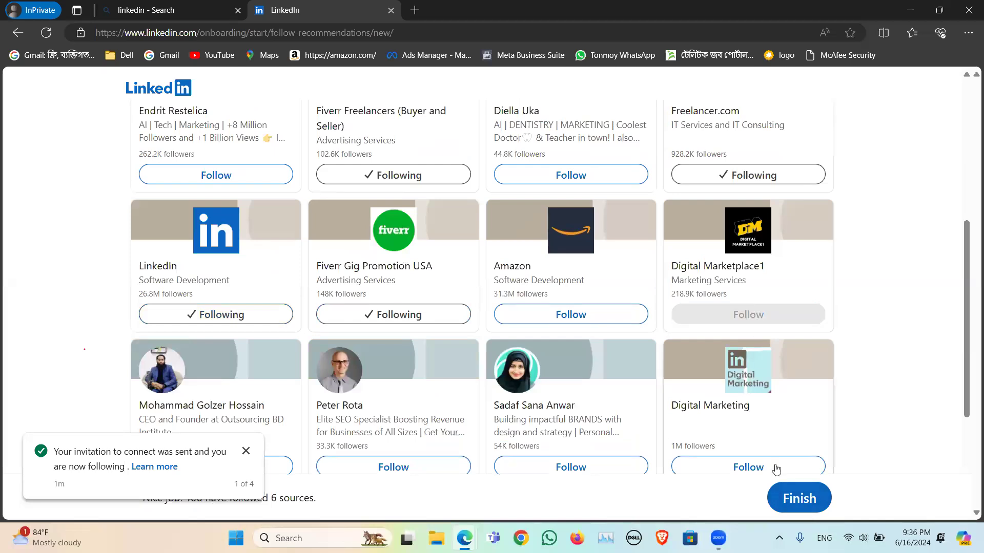
{"action": "left_click", "coordinate": [749, 467]}
{"action": "left_click", "coordinate": [781, 499]}
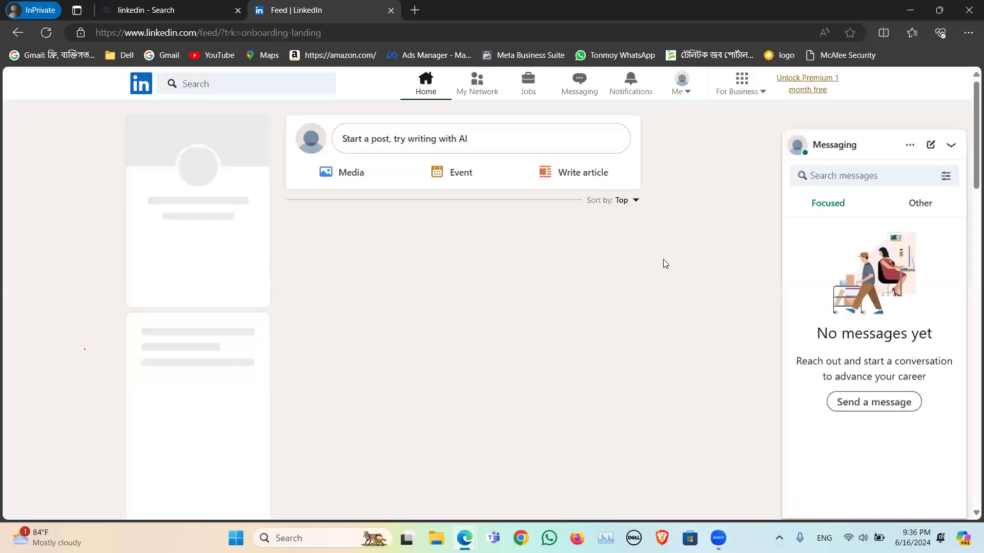
Collapse the Messaging panel and select the account's email address in the confirmation banner.
{"action": "left_click", "coordinate": [950, 147]}
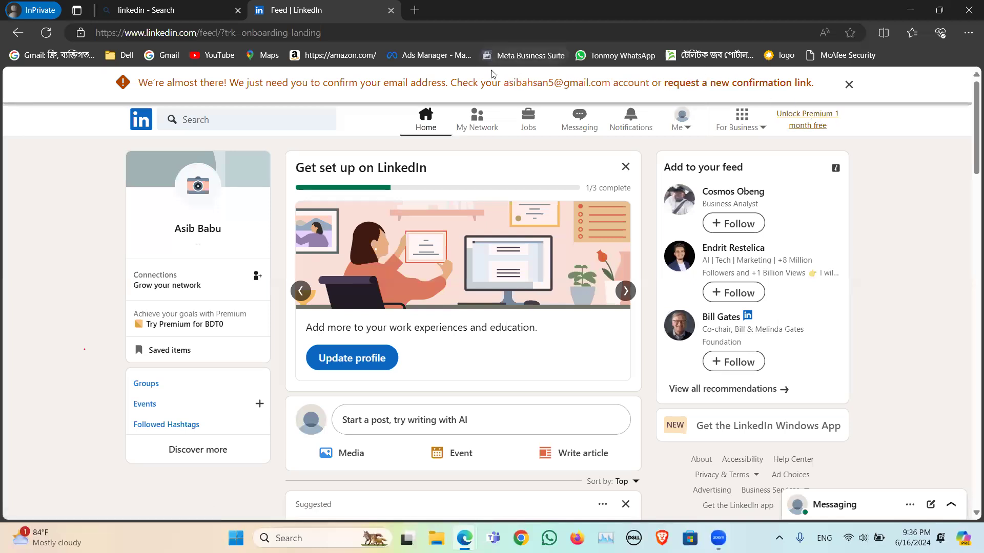
{"action": "left_click_drag", "start_coordinate": [503, 83], "coordinate": [609, 83]}
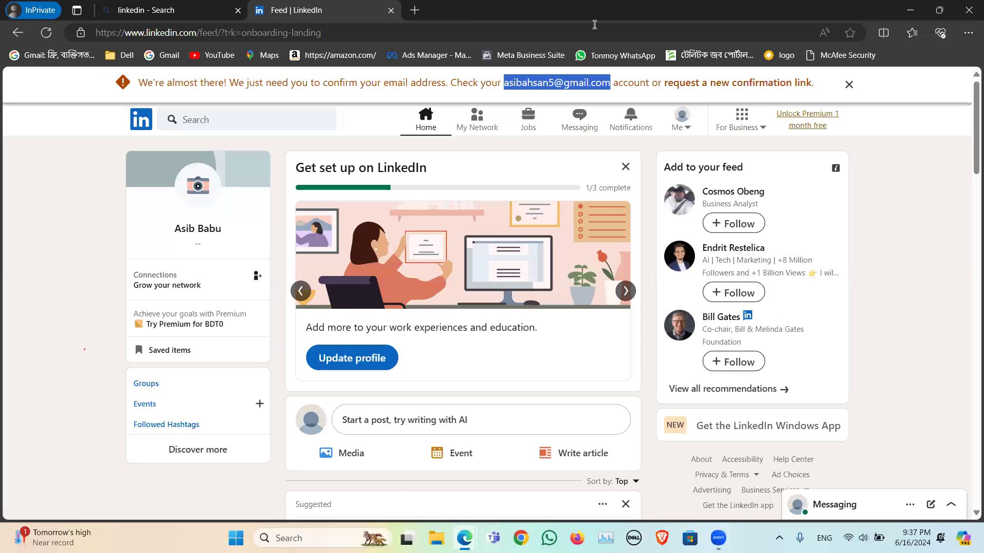
{"action": "left_click", "coordinate": [377, 38]}
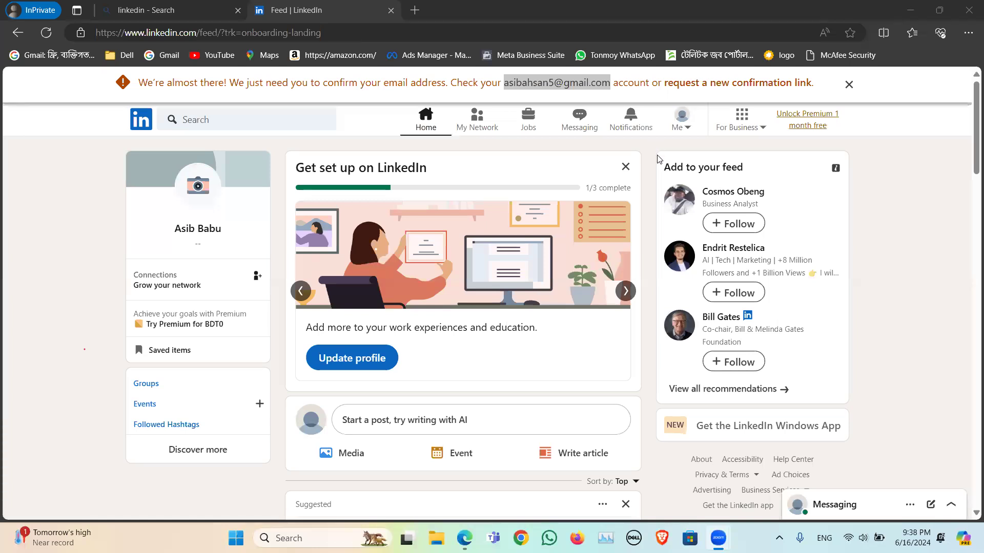
Choose Update profile on the 'Get set up on LinkedIn' card to begin adding profile details.
{"action": "left_click_drag", "start_coordinate": [659, 157], "coordinate": [816, 174]}
{"action": "left_click", "coordinate": [815, 174]}
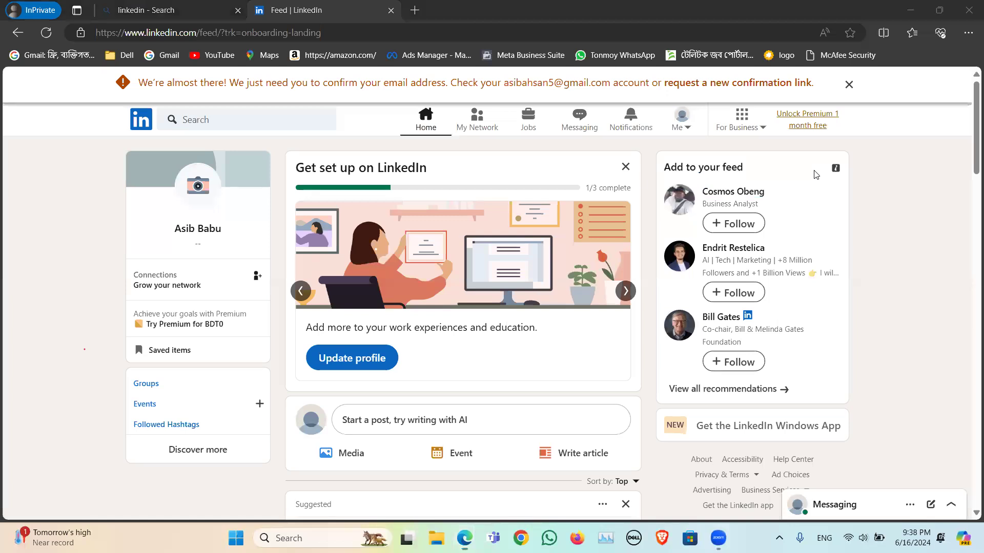
{"action": "left_click_drag", "start_coordinate": [295, 168], "coordinate": [430, 172]}
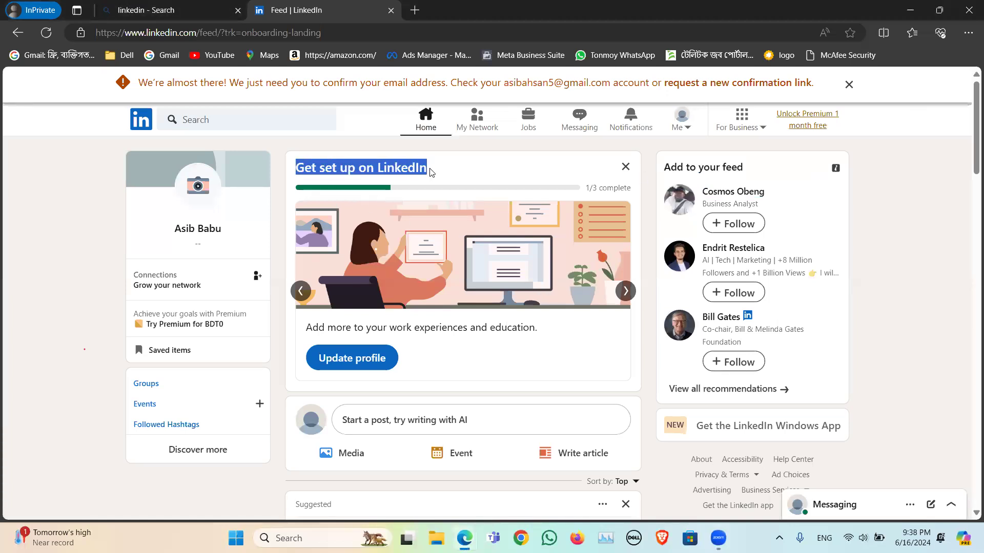
{"action": "left_click", "coordinate": [361, 357]}
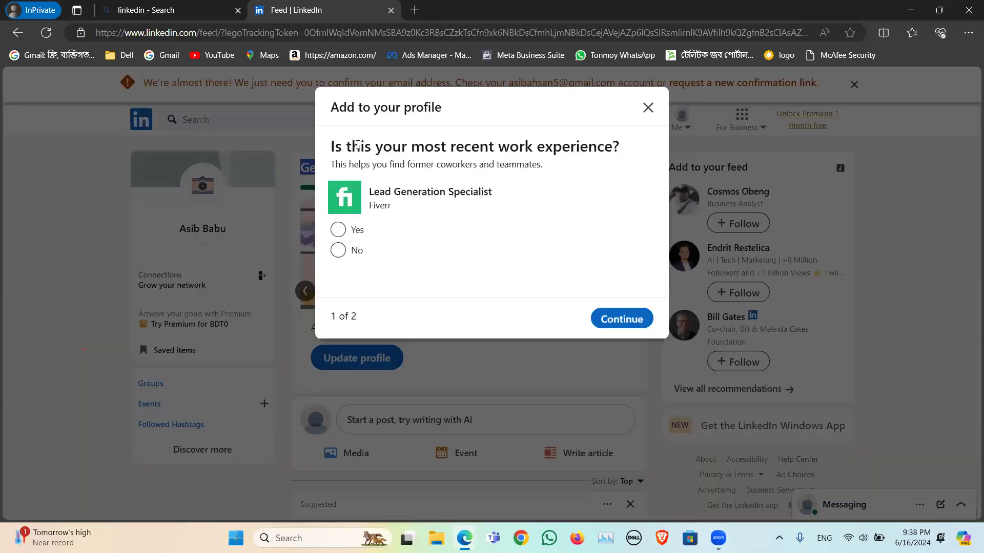
Answer Yes for the Fiverr Lead Generation Specialist job, then replace the city with Rangpur Division and save.
{"action": "left_click", "coordinate": [337, 230]}
{"action": "left_click", "coordinate": [635, 321]}
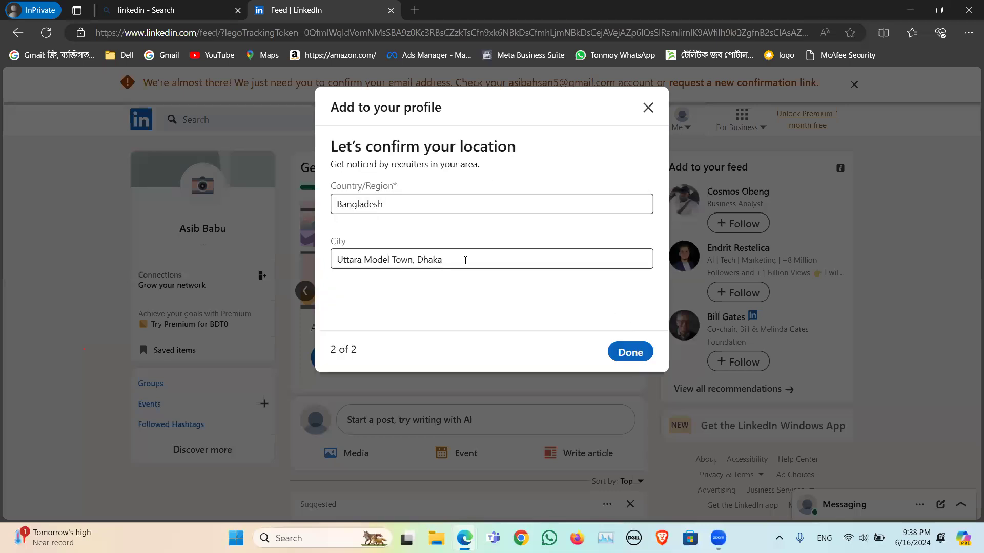
{"action": "double_click", "coordinate": [463, 259]}
{"action": "triple_click", "coordinate": [449, 261]}
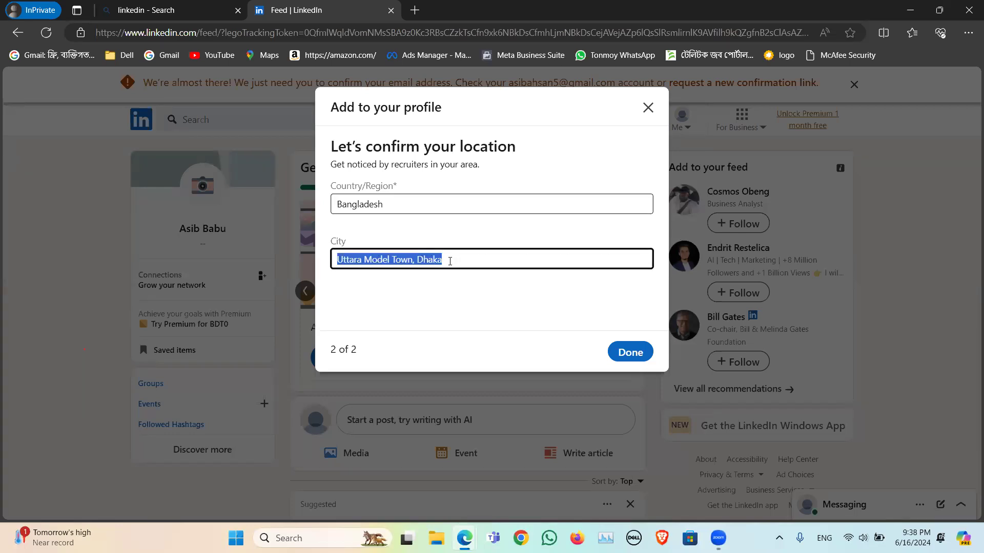
{"action": "type", "text": "rangu"}
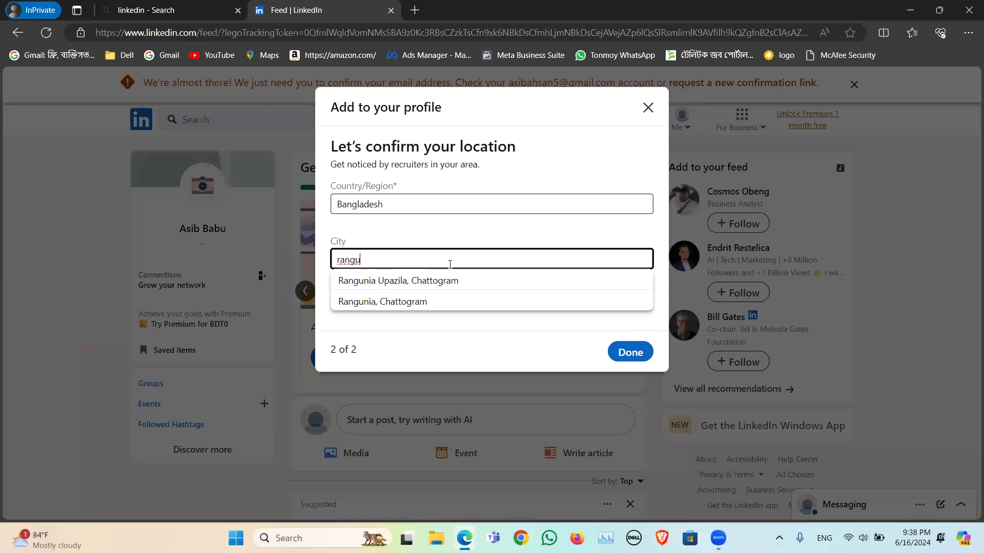
{"action": "key", "text": "BackSpace"}
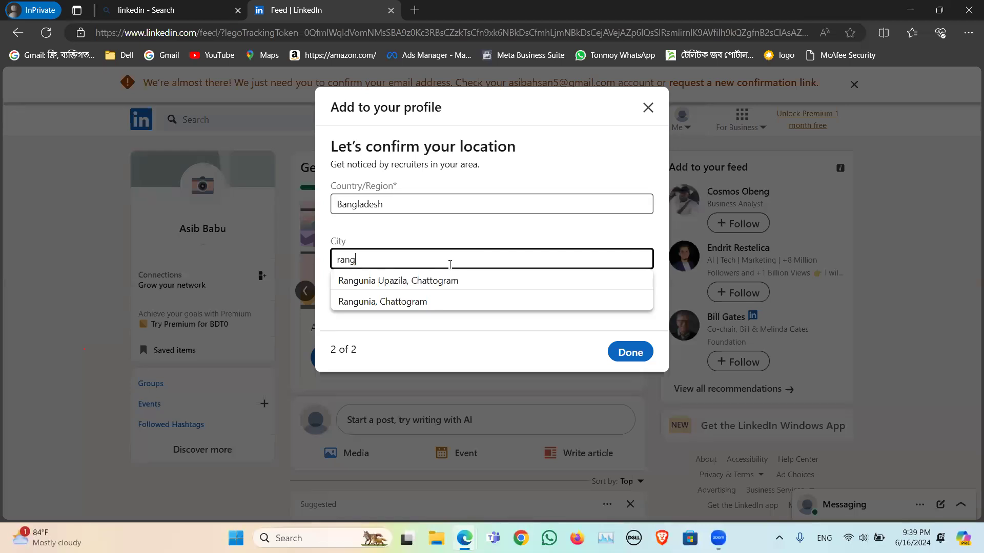
{"action": "type", "text": "pur"}
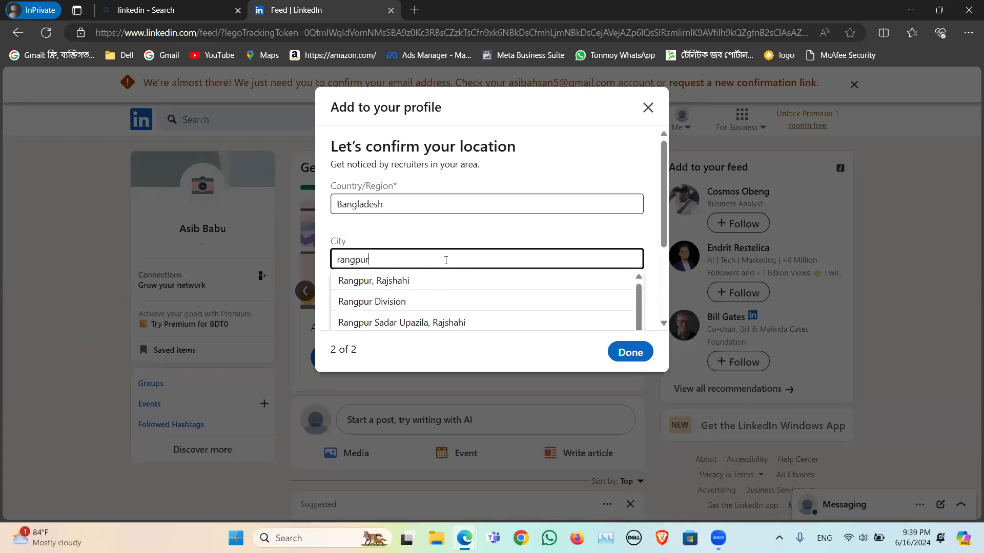
{"action": "left_click", "coordinate": [410, 303]}
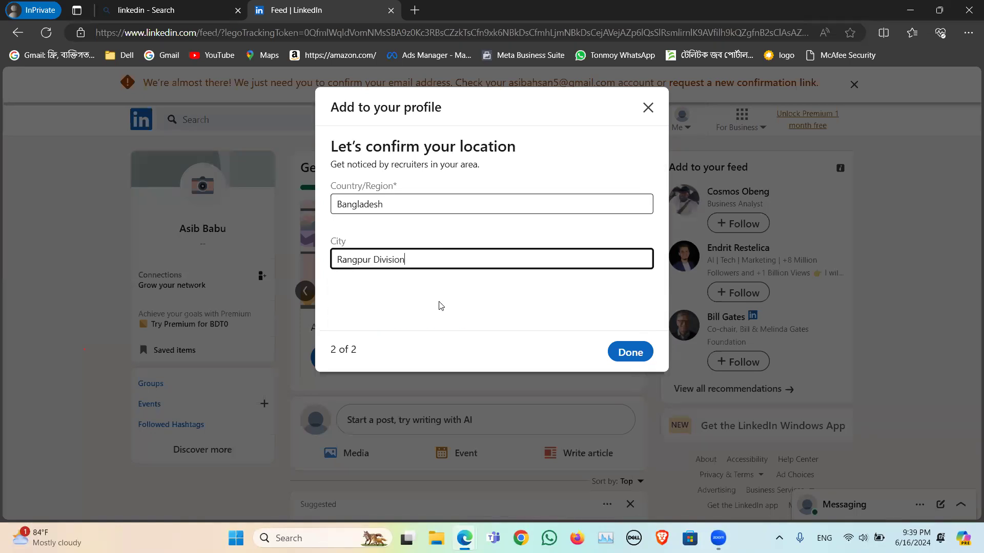
{"action": "left_click", "coordinate": [639, 353]}
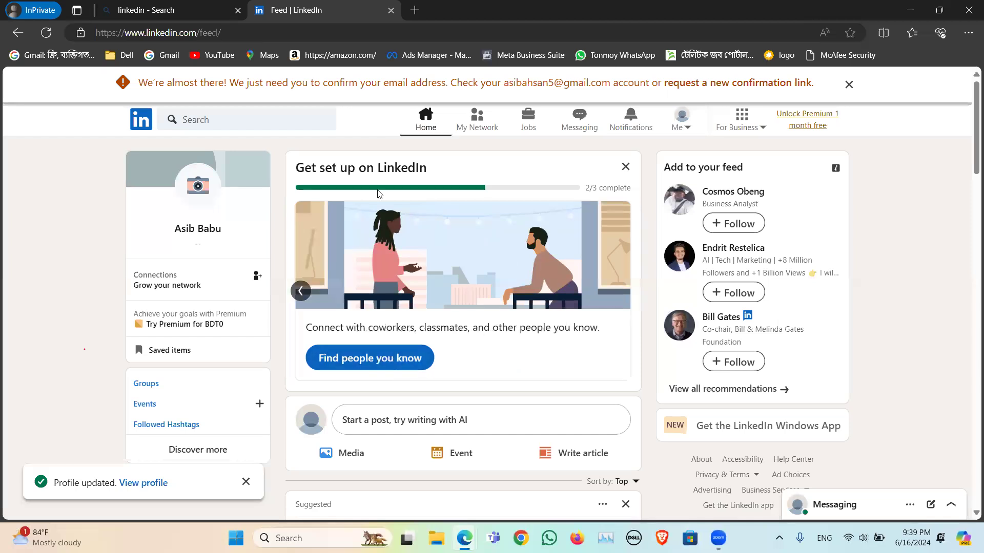
Send connection requests to four people in the Find people you know suggestions.
{"action": "left_click", "coordinate": [360, 357]}
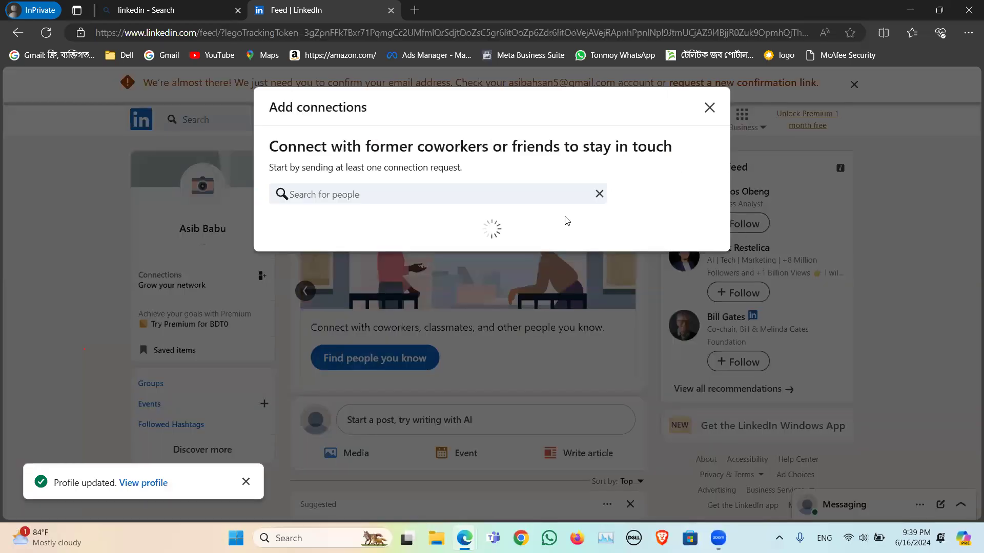
{"action": "left_click", "coordinate": [304, 404]}
{"action": "left_click", "coordinate": [431, 400]}
{"action": "left_click", "coordinate": [535, 400]}
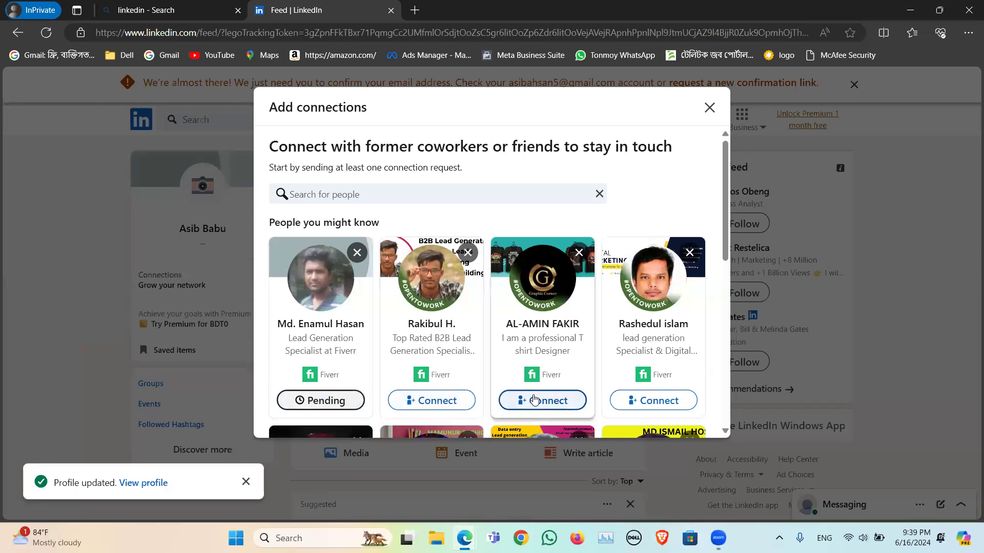
{"action": "left_click", "coordinate": [636, 399]}
{"action": "scroll", "coordinate": [622, 227], "scroll_direction": "down", "scroll_amount": 8}
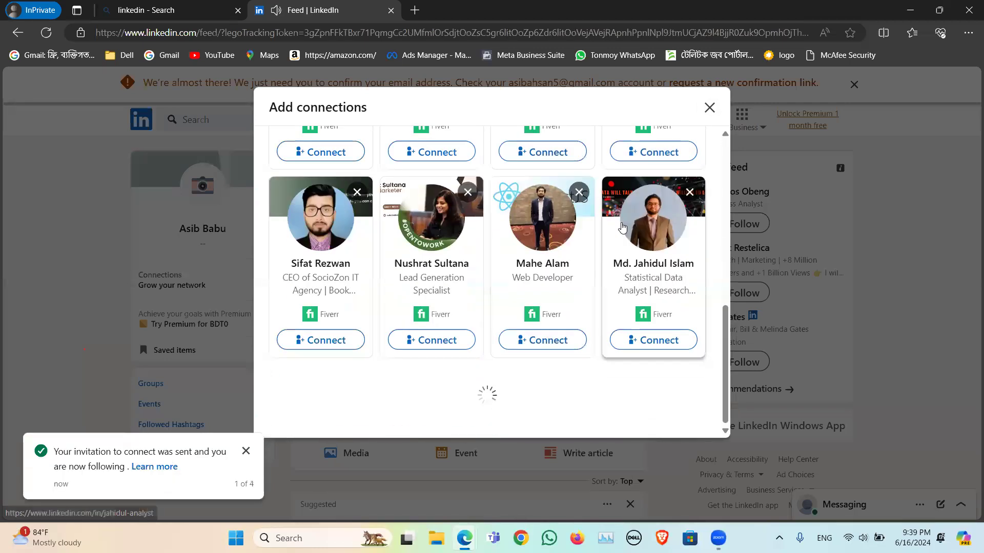
{"action": "scroll", "coordinate": [622, 227], "scroll_direction": "down", "scroll_amount": 10}
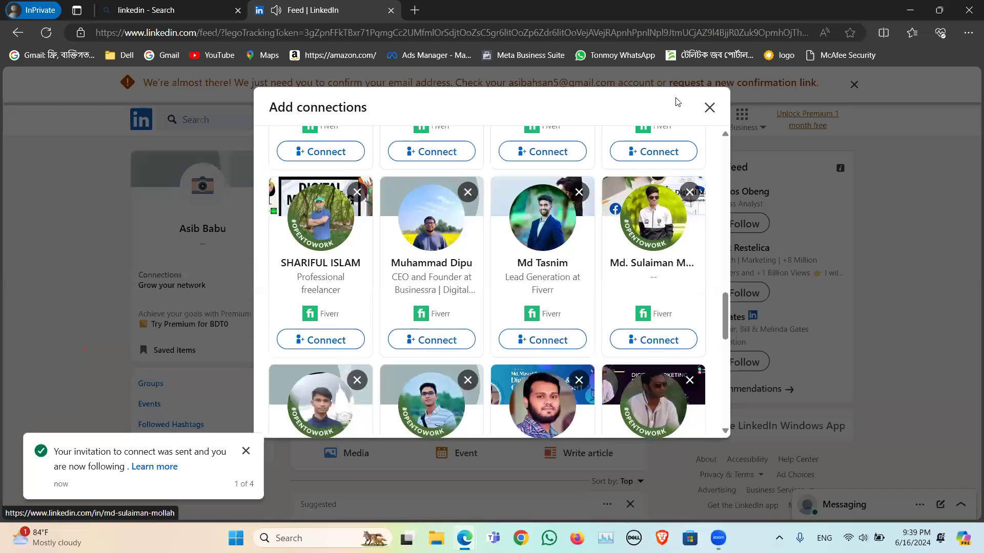
Close the suggestions and dismiss the getting-set-up card from the feed.
{"action": "left_click", "coordinate": [709, 107]}
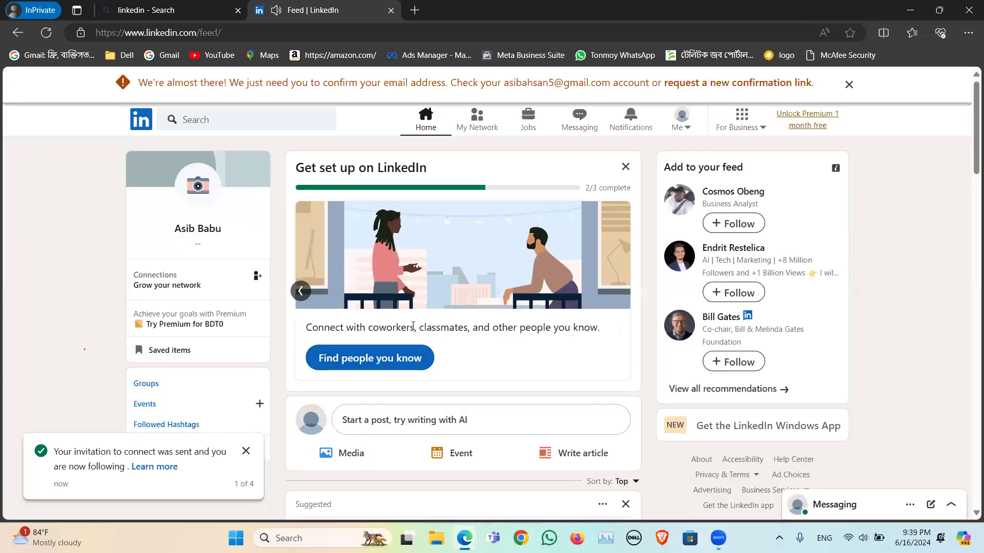
{"action": "left_click", "coordinate": [625, 166]}
{"action": "left_click", "coordinate": [583, 281]}
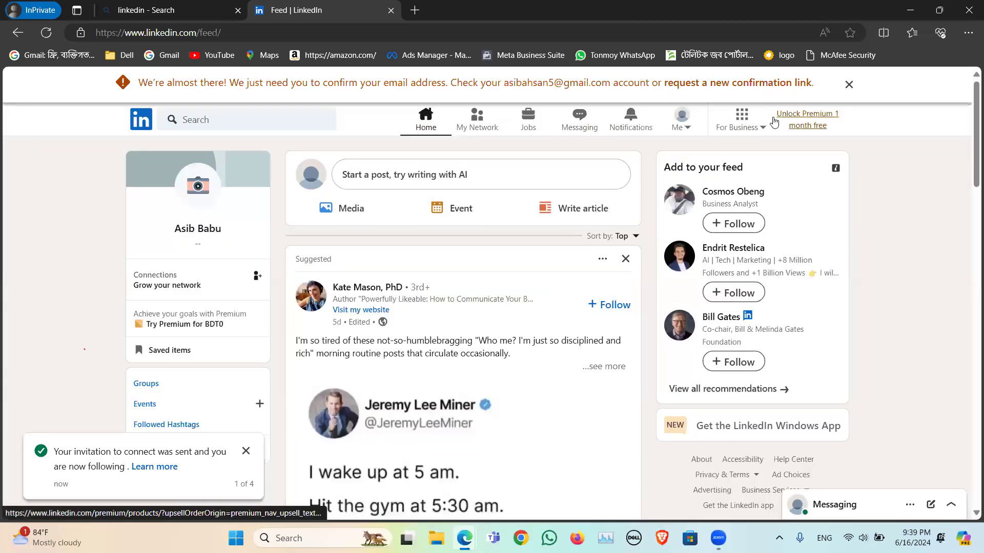
Open your profile's Edit intro form, check the Fiverr headline and Rangpur Division location, and save.
{"action": "left_click", "coordinate": [682, 122]}
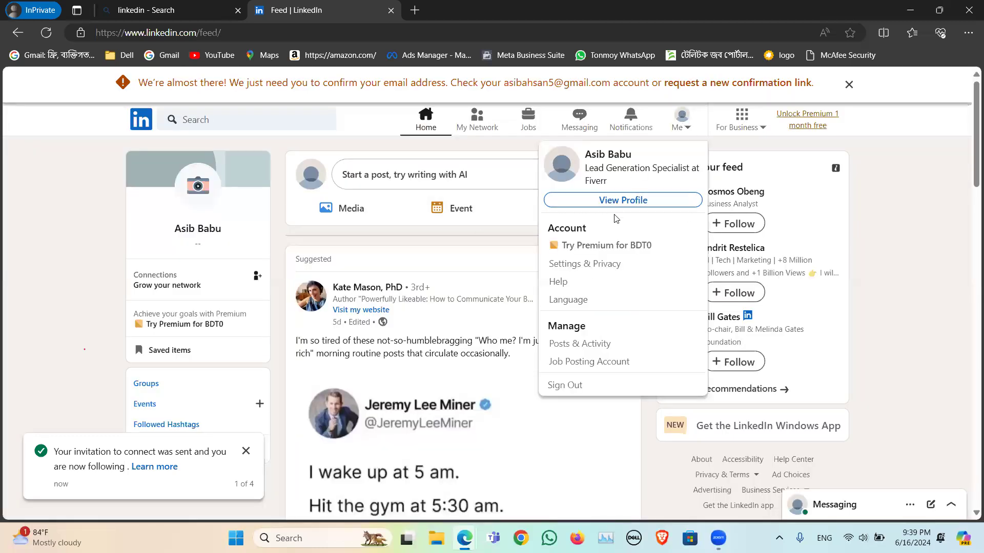
{"action": "left_click", "coordinate": [620, 200]}
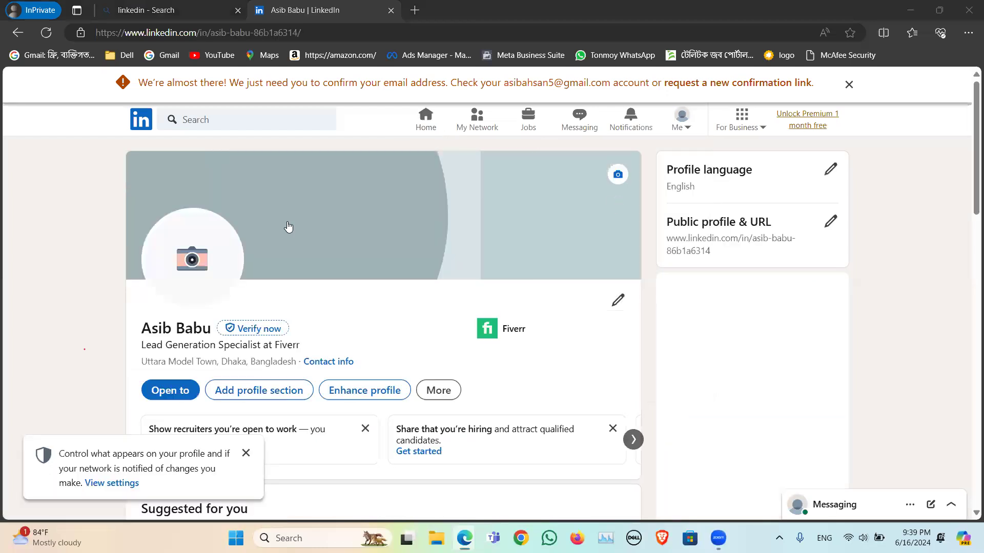
{"action": "left_click", "coordinate": [618, 302]}
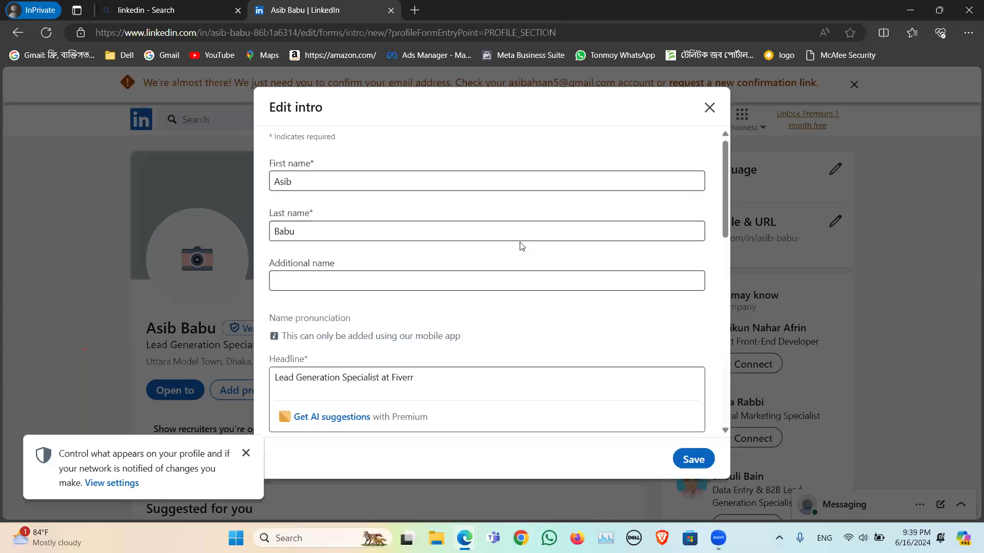
{"action": "scroll", "coordinate": [376, 212], "scroll_direction": "down", "scroll_amount": 4}
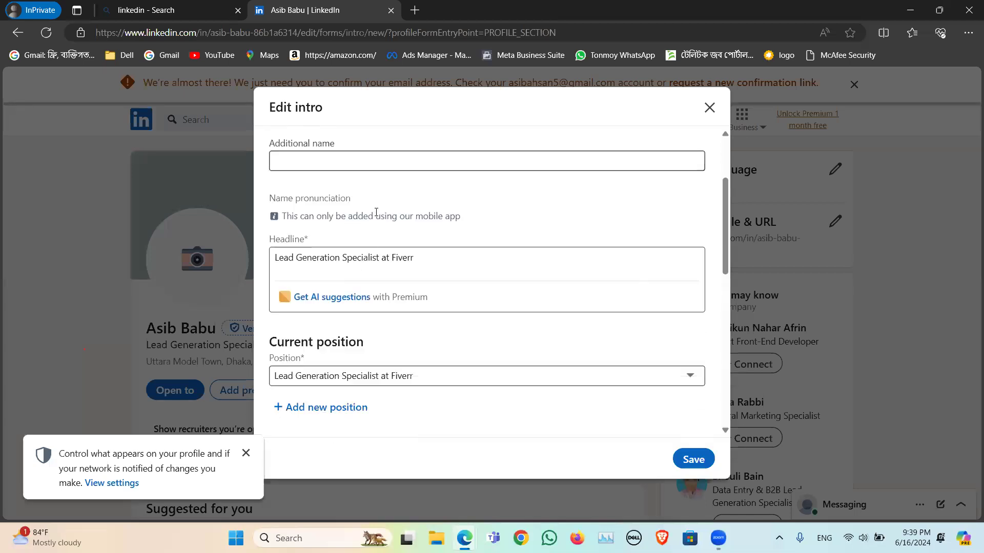
{"action": "scroll", "coordinate": [376, 212], "scroll_direction": "down", "scroll_amount": 2}
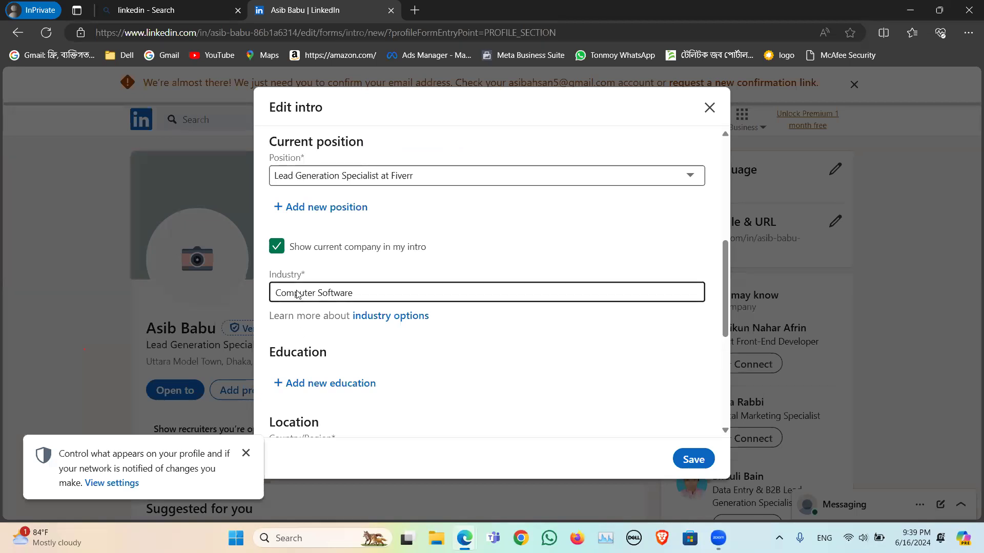
{"action": "scroll", "coordinate": [305, 246], "scroll_direction": "up", "scroll_amount": 4}
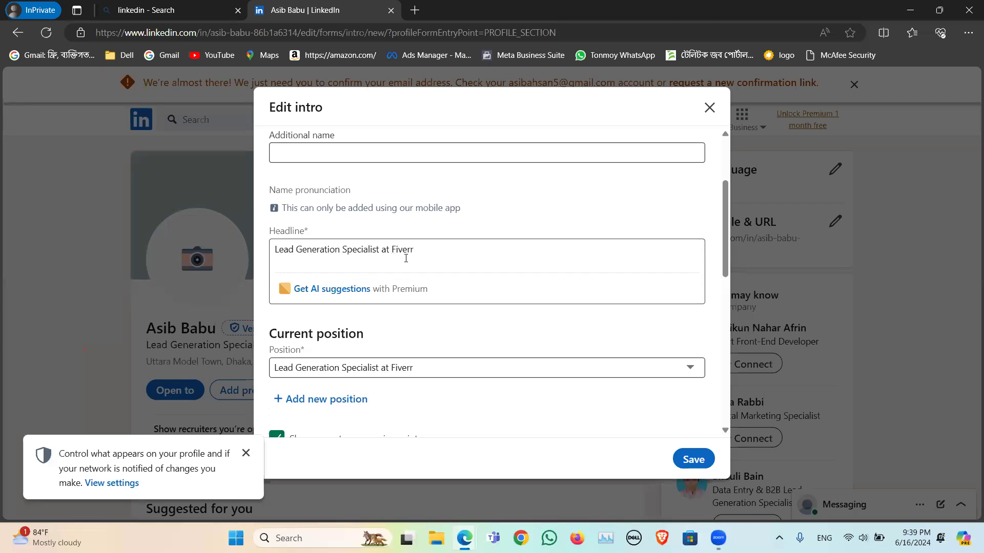
{"action": "scroll", "coordinate": [404, 261], "scroll_direction": "down", "scroll_amount": 10}
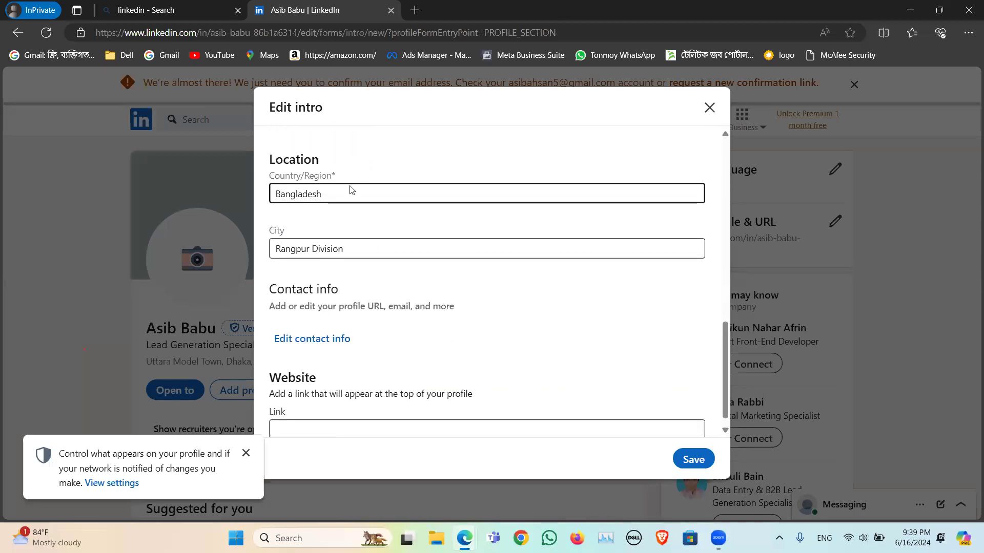
{"action": "left_click", "coordinate": [692, 459]}
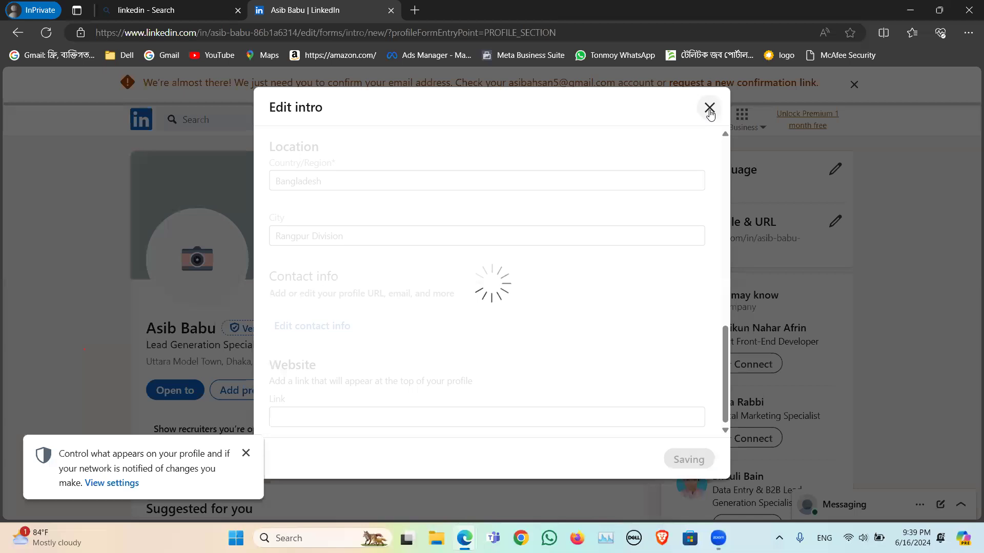
Close the intro editor and open the Public profile & URL settings.
{"action": "left_click", "coordinate": [710, 108]}
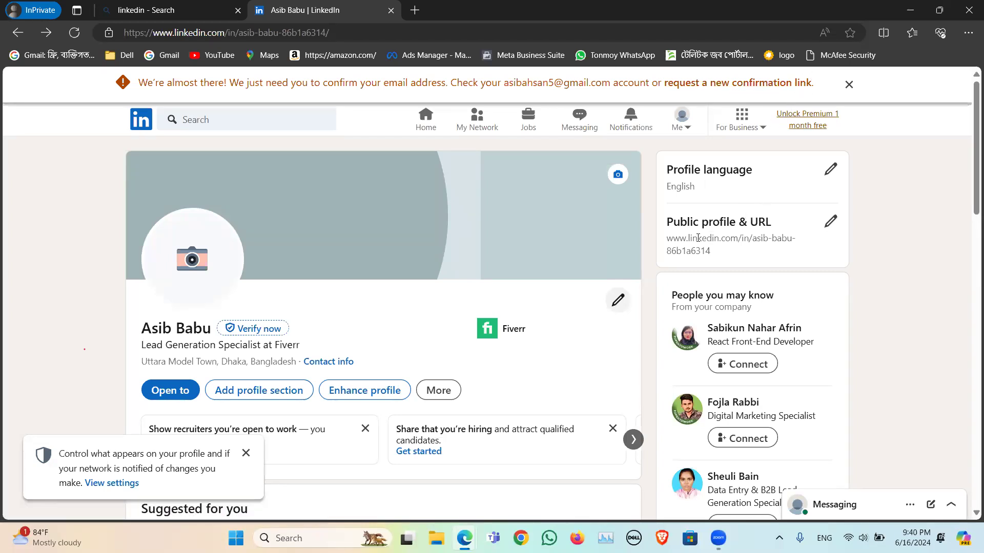
{"action": "left_click_drag", "start_coordinate": [666, 230], "coordinate": [780, 229]}
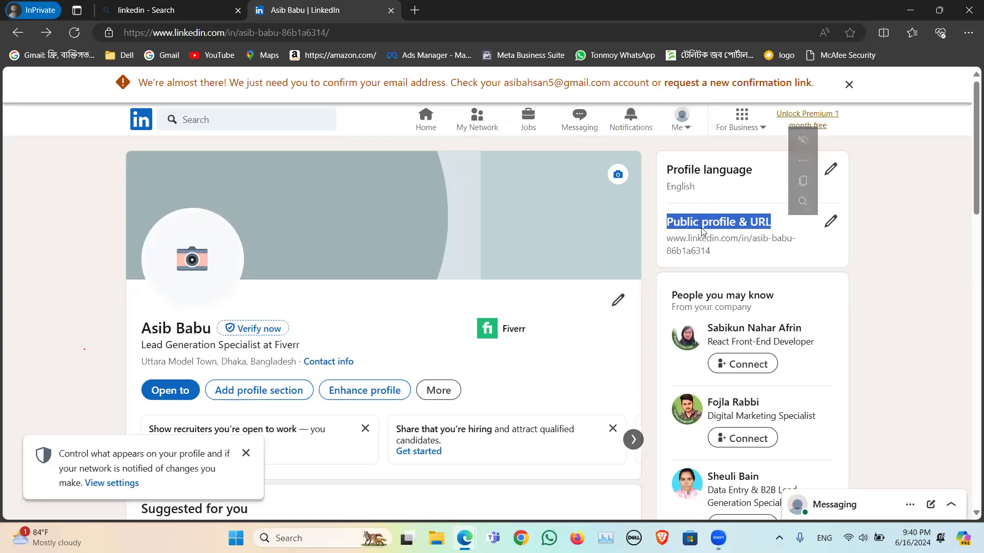
{"action": "left_click", "coordinate": [829, 224]}
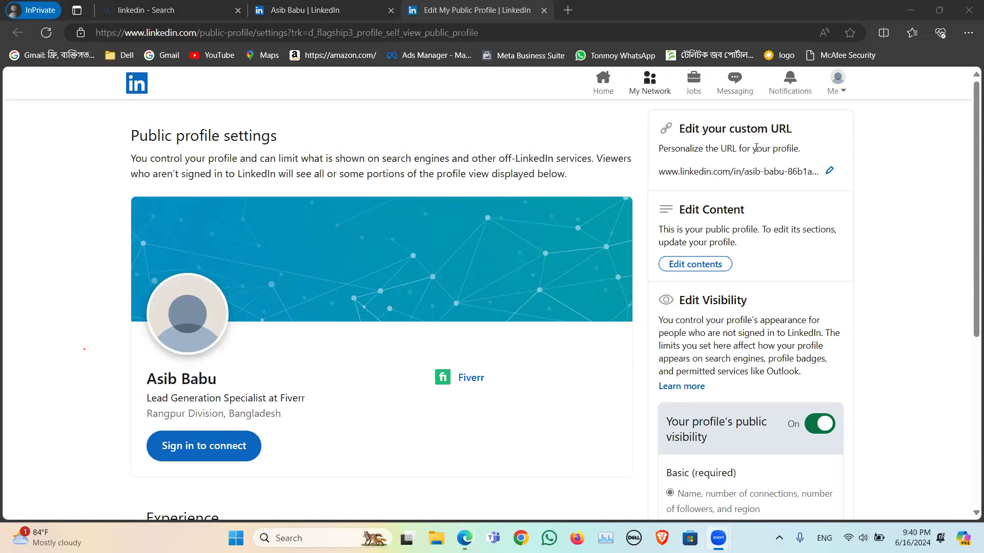
Trim the custom profile URL to the name only, removing the hyphen and number suffix, and save.
{"action": "left_click", "coordinate": [830, 172]}
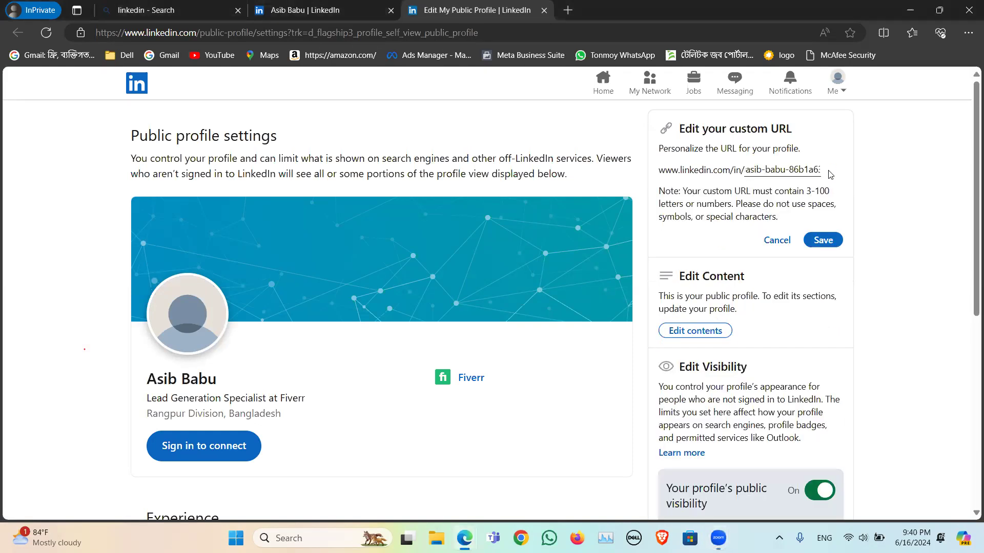
{"action": "left_click", "coordinate": [789, 169]}
{"action": "left_click_drag", "start_coordinate": [784, 168], "coordinate": [847, 174]}
{"action": "key", "text": "BackSpace"}
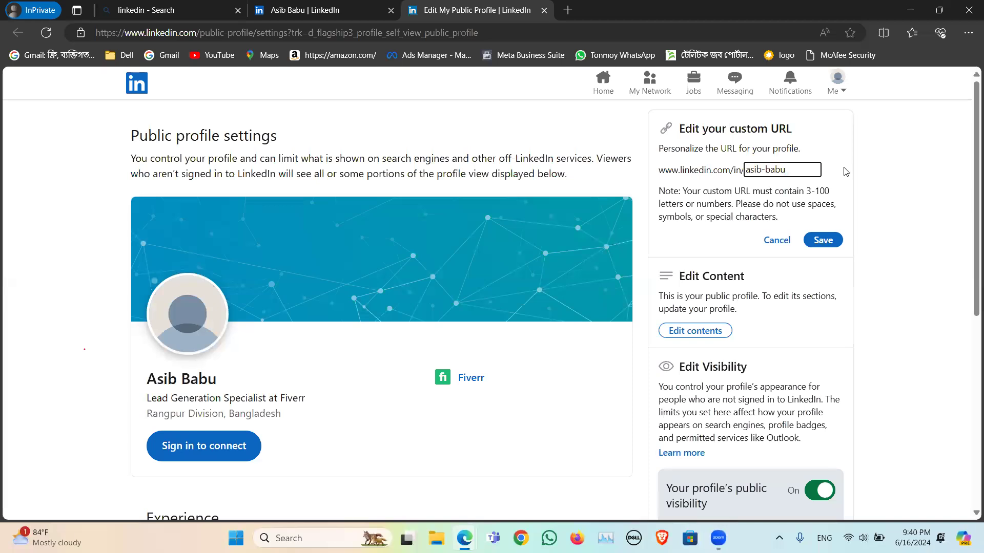
{"action": "key", "text": "BackSpace"}
{"action": "left_click", "coordinate": [823, 243]}
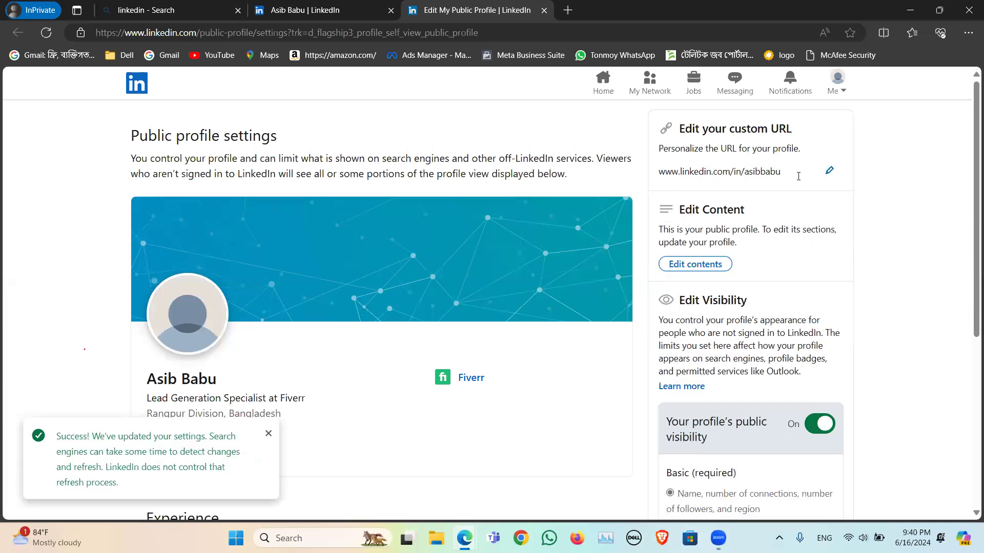
{"action": "left_click", "coordinate": [601, 85]}
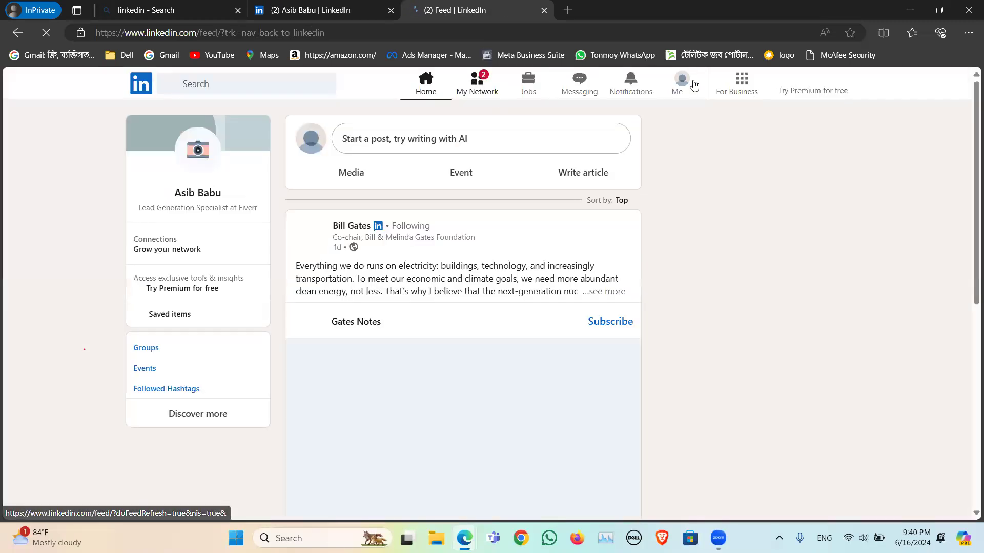
Open your profile and highlight the shortened username in the browser address bar.
{"action": "left_click", "coordinate": [681, 81]}
{"action": "left_click", "coordinate": [610, 166]}
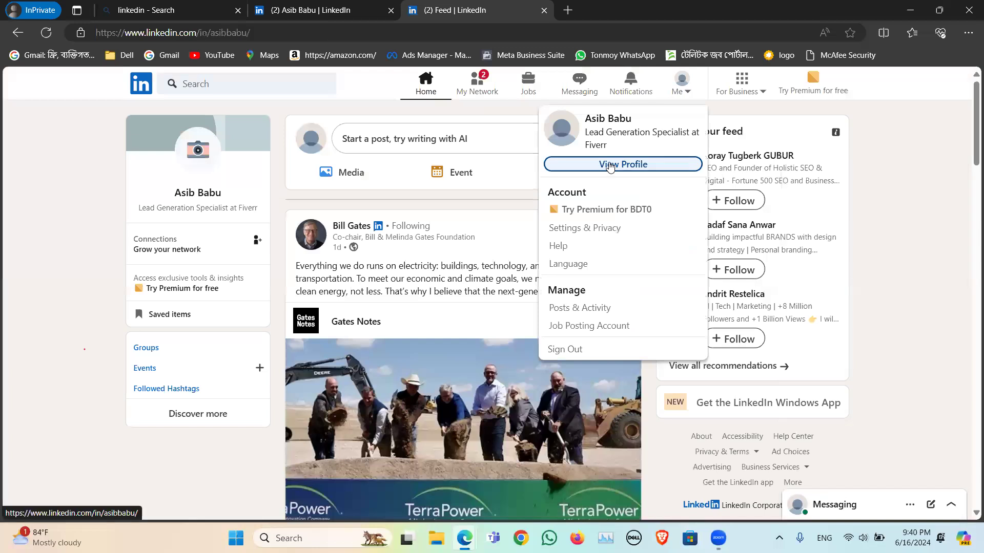
{"action": "left_click_drag", "start_coordinate": [125, 31], "coordinate": [95, 36]}
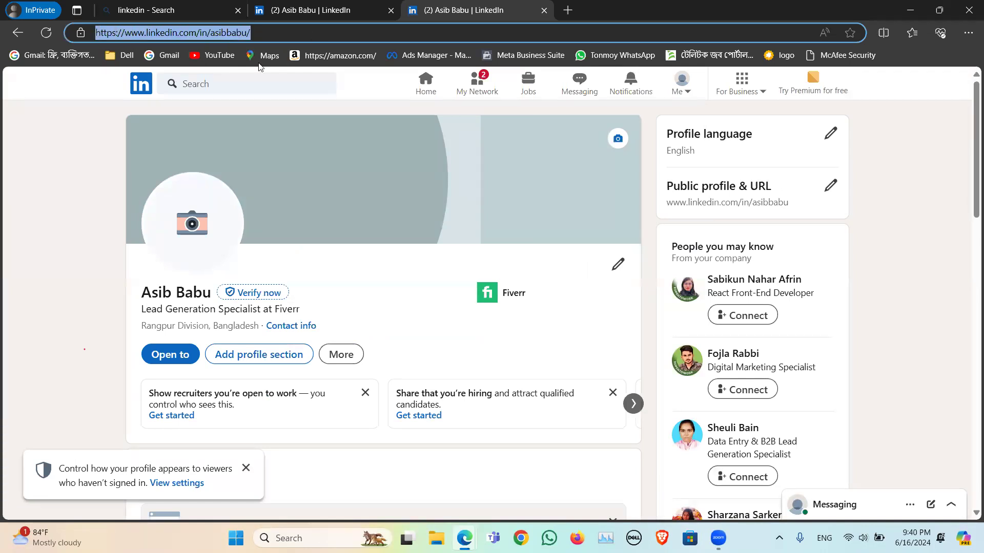
{"action": "left_click_drag", "start_coordinate": [253, 33], "coordinate": [103, 33]}
{"action": "left_click", "coordinate": [208, 32]}
{"action": "left_click_drag", "start_coordinate": [210, 33], "coordinate": [114, 34]}
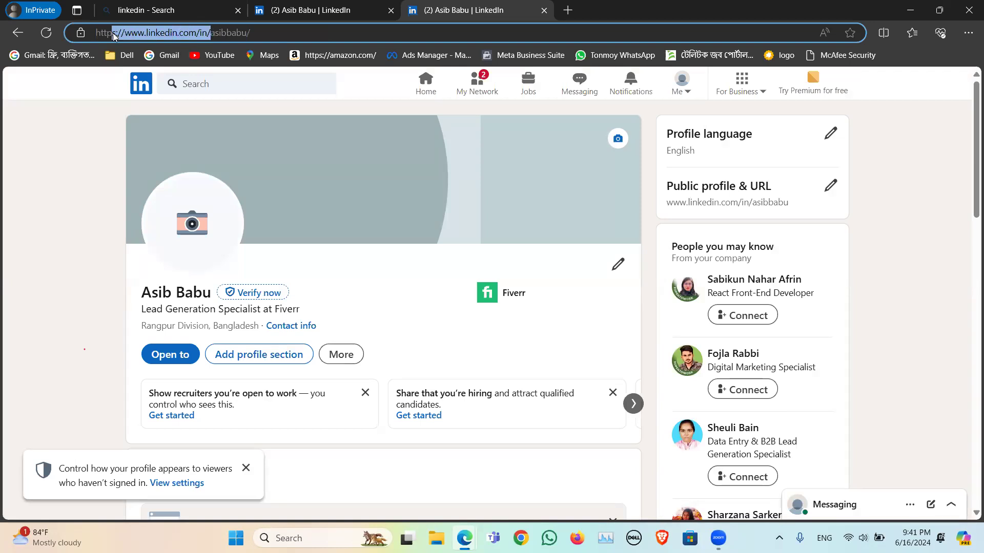
{"action": "left_click", "coordinate": [210, 34]}
{"action": "left_click_drag", "start_coordinate": [211, 33], "coordinate": [248, 25]}
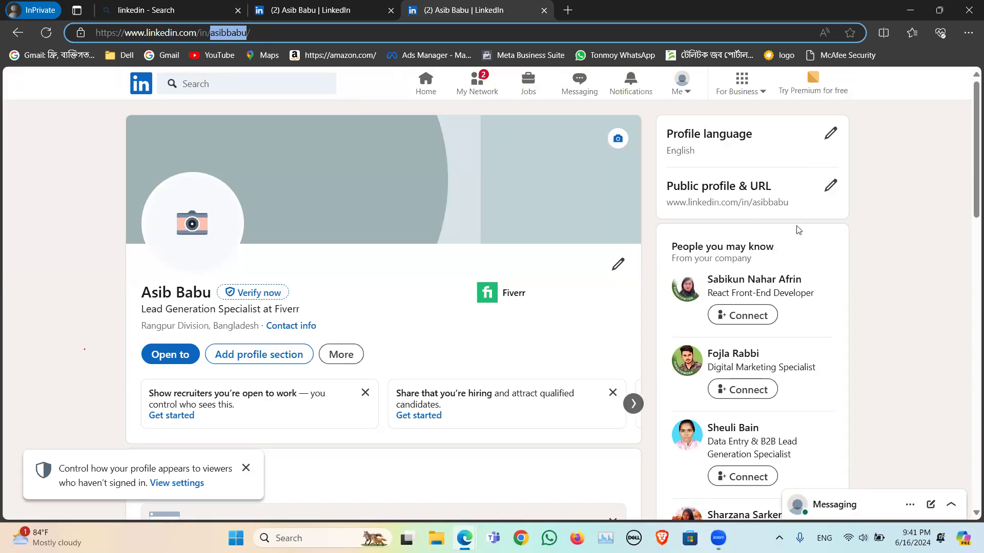
Highlight the username in the Public profile & URL card to confirm it matches.
{"action": "left_click_drag", "start_coordinate": [752, 204], "coordinate": [784, 210]}
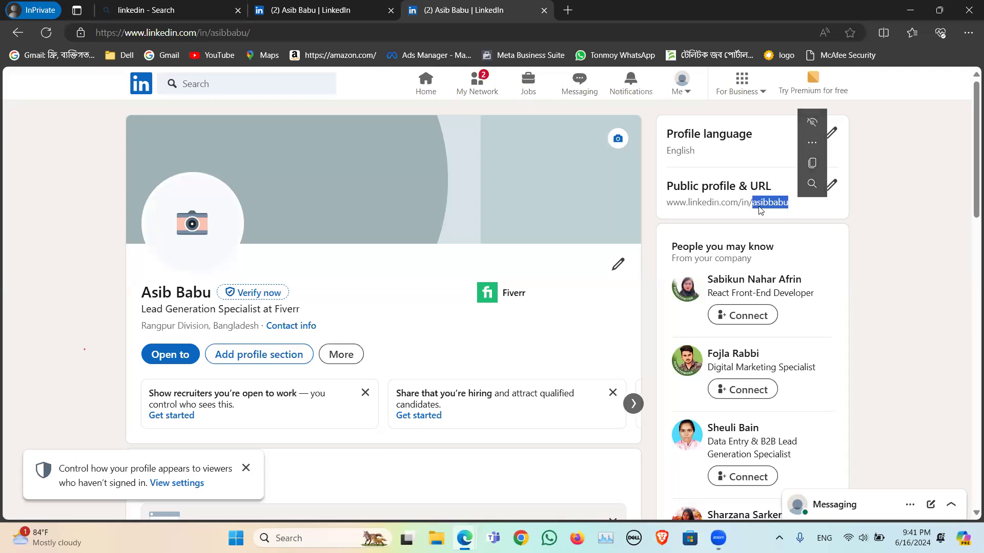
{"action": "left_click", "coordinate": [760, 206]}
{"action": "mouse_move", "coordinate": [753, 202]}
{"action": "left_mouse_down"}
{"action": "mouse_move", "coordinate": [793, 208]}
{"action": "mouse_move", "coordinate": [747, 200]}
{"action": "left_mouse_up"}
{"action": "left_click", "coordinate": [783, 226]}
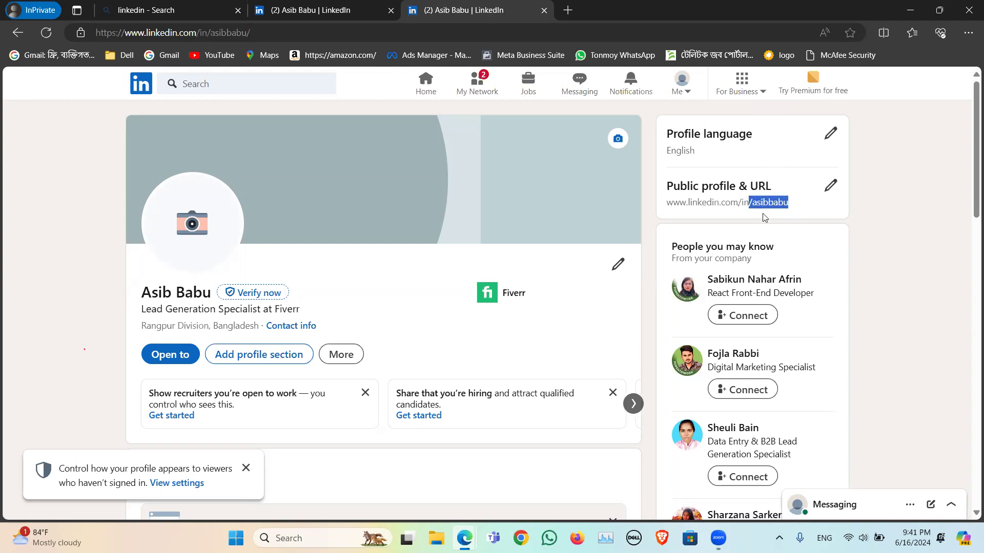
{"action": "left_click", "coordinate": [764, 216]}
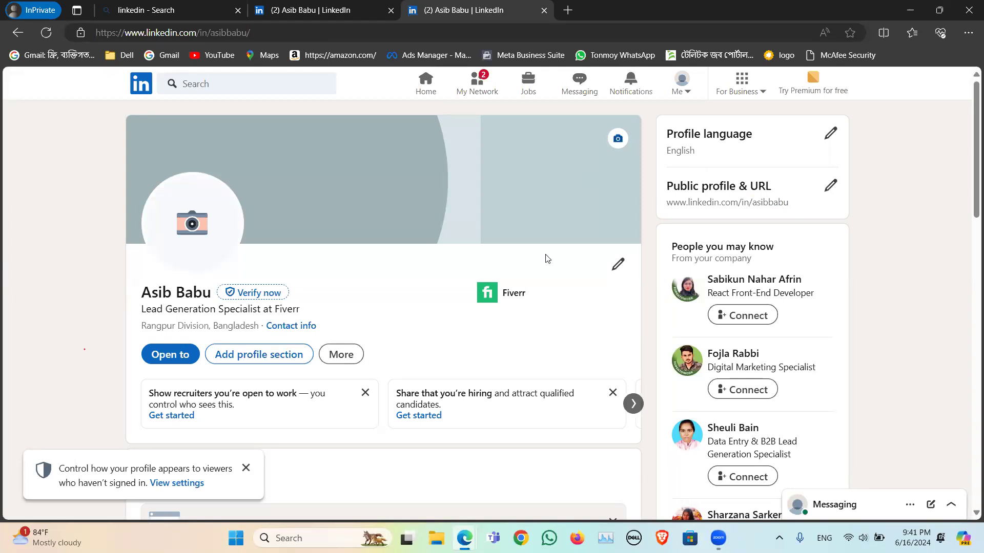
{"action": "scroll", "coordinate": [490, 261], "scroll_direction": "down", "scroll_amount": 5}
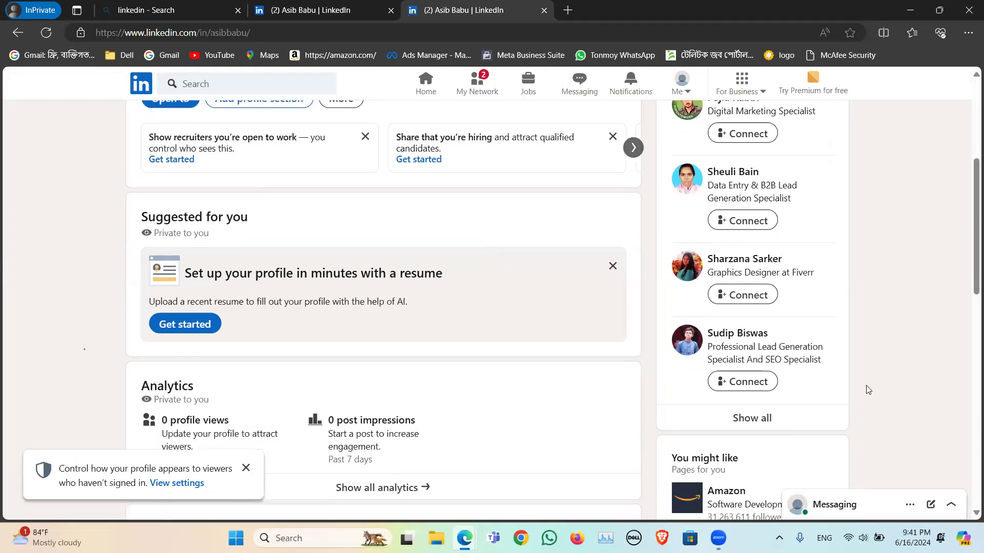
{"action": "scroll", "coordinate": [434, 204], "scroll_direction": "up", "scroll_amount": 4}
{"action": "scroll", "coordinate": [352, 175], "scroll_direction": "down", "scroll_amount": 4}
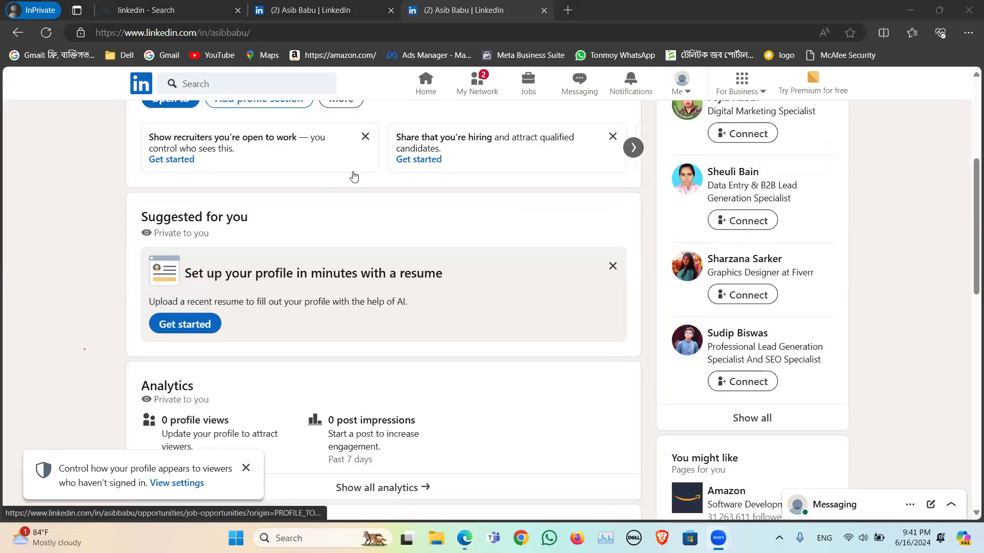
{"action": "scroll", "coordinate": [215, 246], "scroll_direction": "down", "scroll_amount": 1}
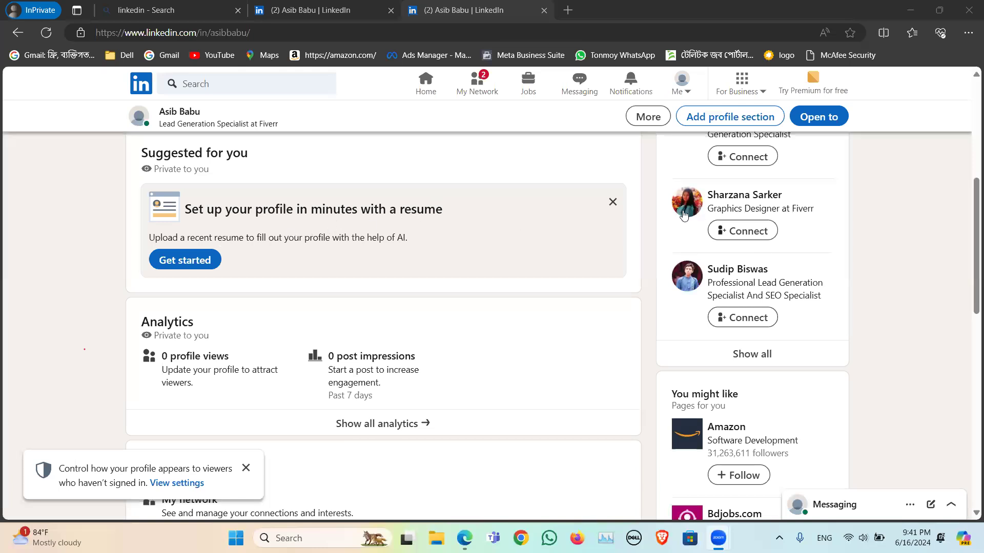
{"action": "scroll", "coordinate": [606, 321], "scroll_direction": "up", "scroll_amount": 5}
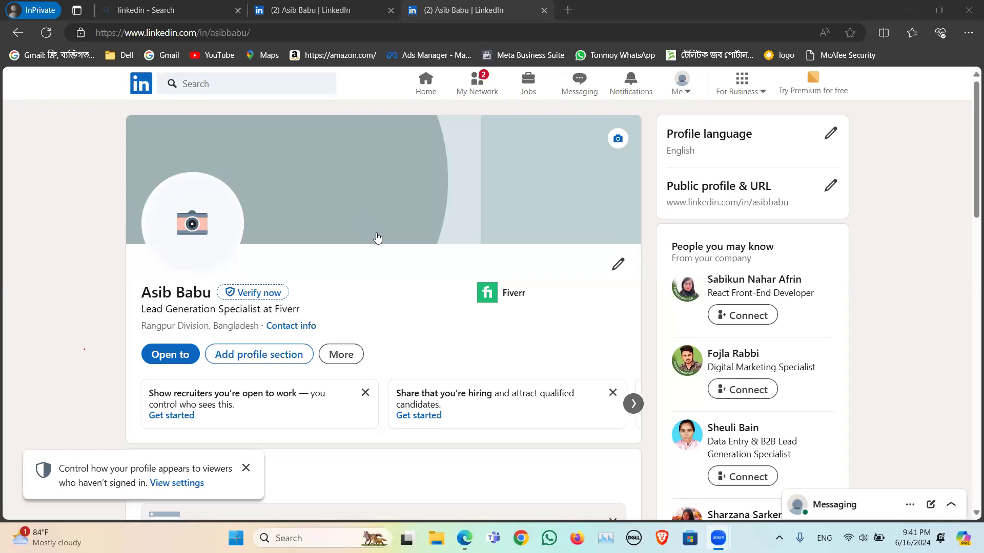
Open a suggested connection's profile, save it via More > Save to PDF, and show Profile.pdf in its folder.
{"action": "scroll", "coordinate": [363, 281], "scroll_direction": "down", "scroll_amount": 6}
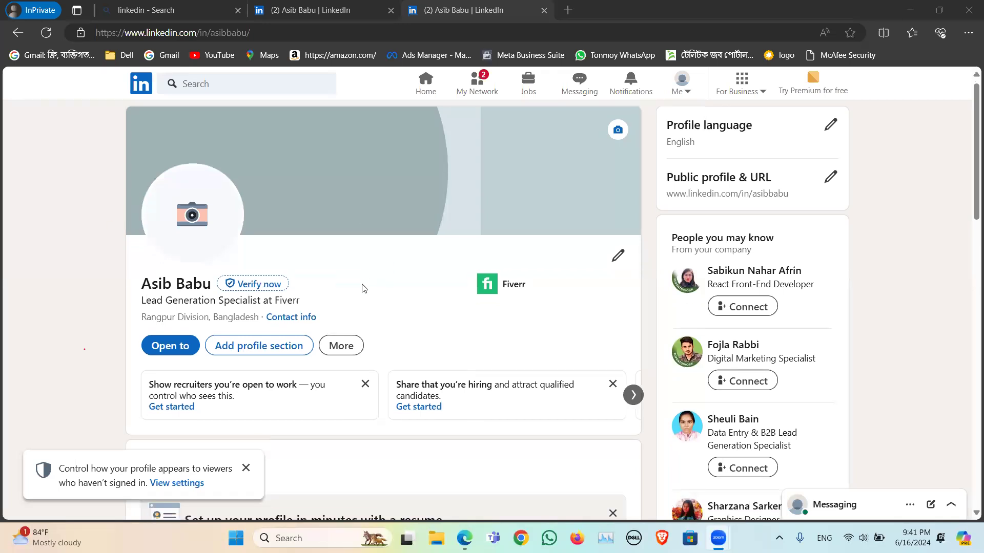
{"action": "scroll", "coordinate": [281, 211], "scroll_direction": "up", "scroll_amount": 6}
{"action": "scroll", "coordinate": [523, 243], "scroll_direction": "down", "scroll_amount": 1}
{"action": "scroll", "coordinate": [525, 244], "scroll_direction": "up", "scroll_amount": 1}
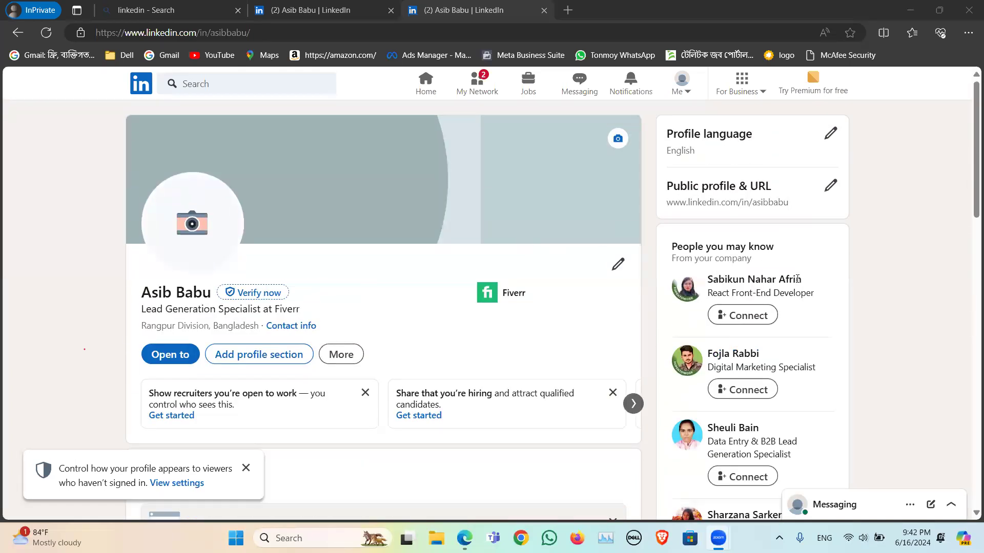
{"action": "left_click", "coordinate": [732, 280]}
{"action": "scroll", "coordinate": [179, 189], "scroll_direction": "down", "scroll_amount": 3}
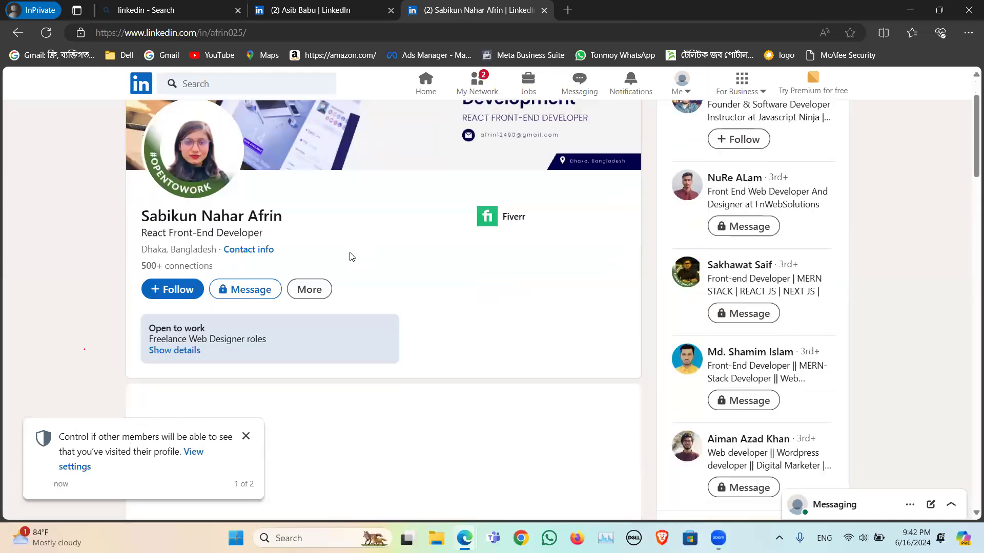
{"action": "left_click", "coordinate": [316, 170]}
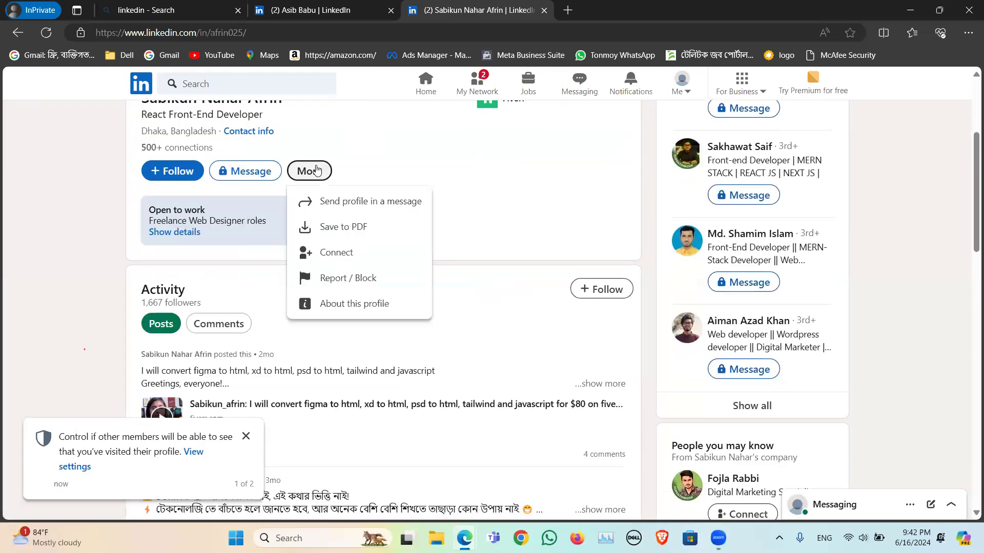
{"action": "left_click", "coordinate": [343, 229]}
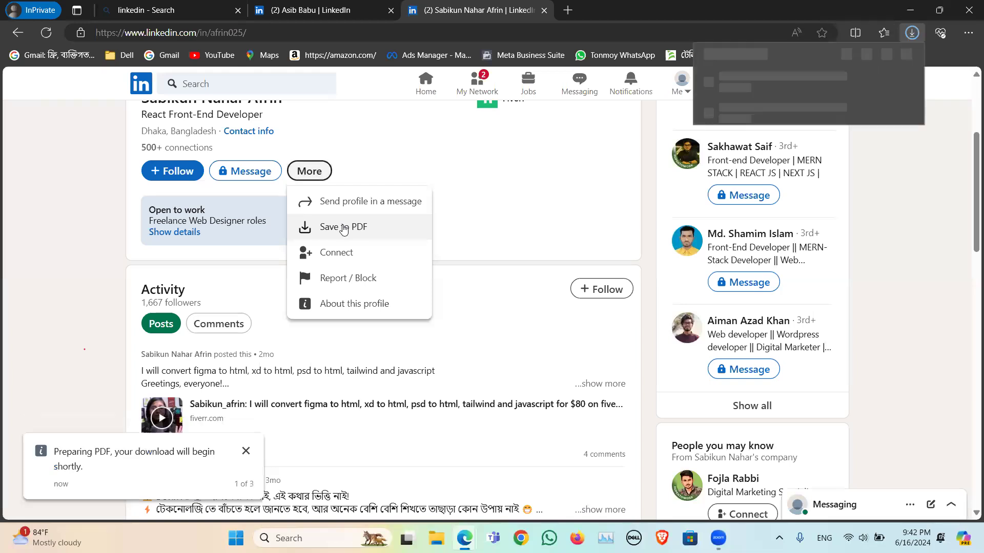
{"action": "left_click", "coordinate": [867, 83]}
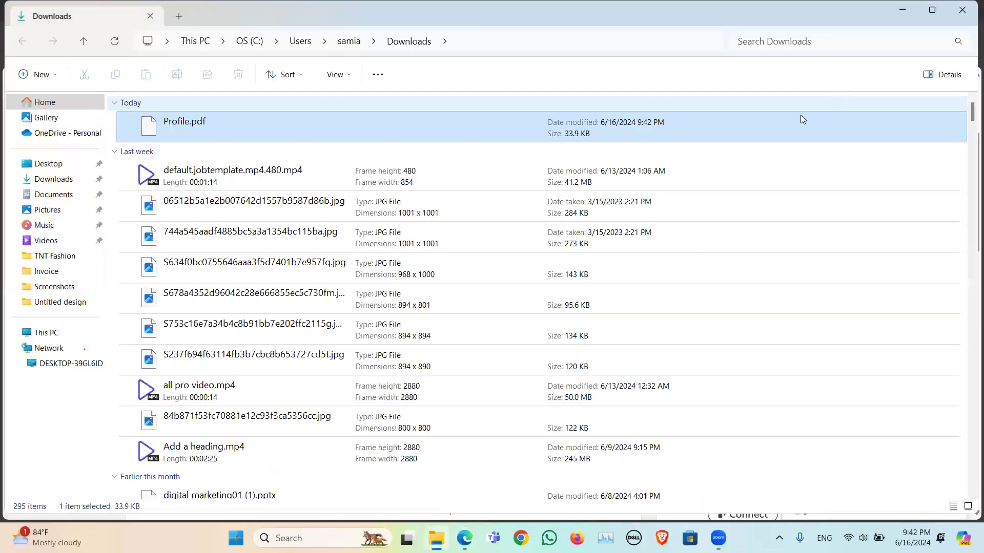
Open Profile.pdf in Word, accepting the conversion, and read through the one-page profile.
{"action": "double_click", "coordinate": [296, 125]}
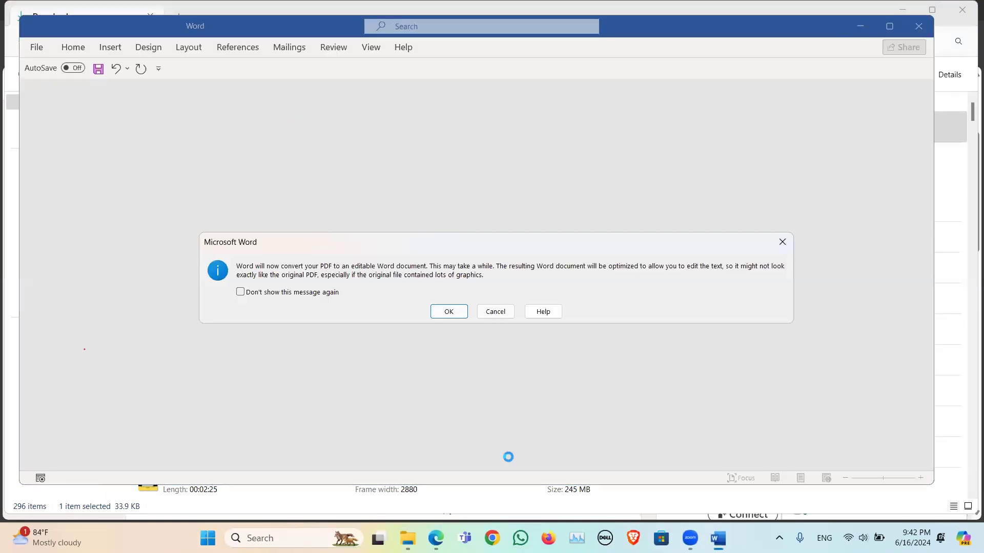
{"action": "left_click", "coordinate": [449, 312]}
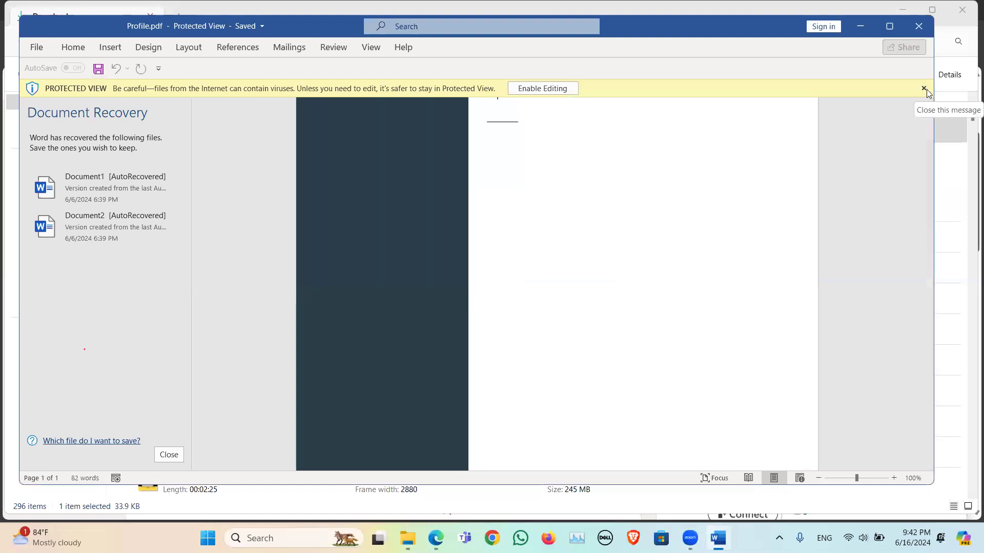
{"action": "scroll", "coordinate": [591, 266], "scroll_direction": "up", "scroll_amount": 5}
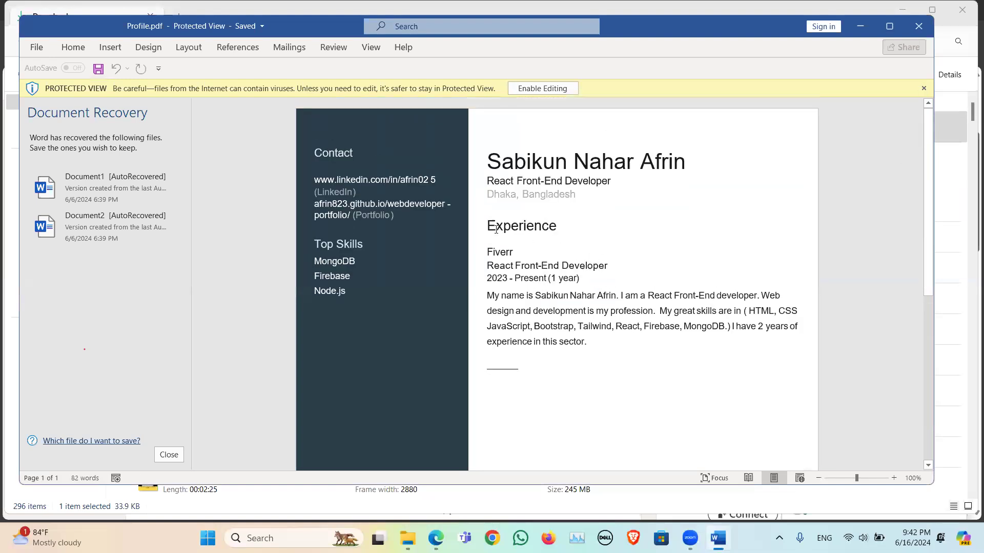
{"action": "scroll", "coordinate": [549, 154], "scroll_direction": "down", "scroll_amount": 2}
{"action": "scroll", "coordinate": [461, 148], "scroll_direction": "up", "scroll_amount": 3}
Close Word without keeping recovered files, then close the Downloads folder.
{"action": "left_click", "coordinate": [920, 30]}
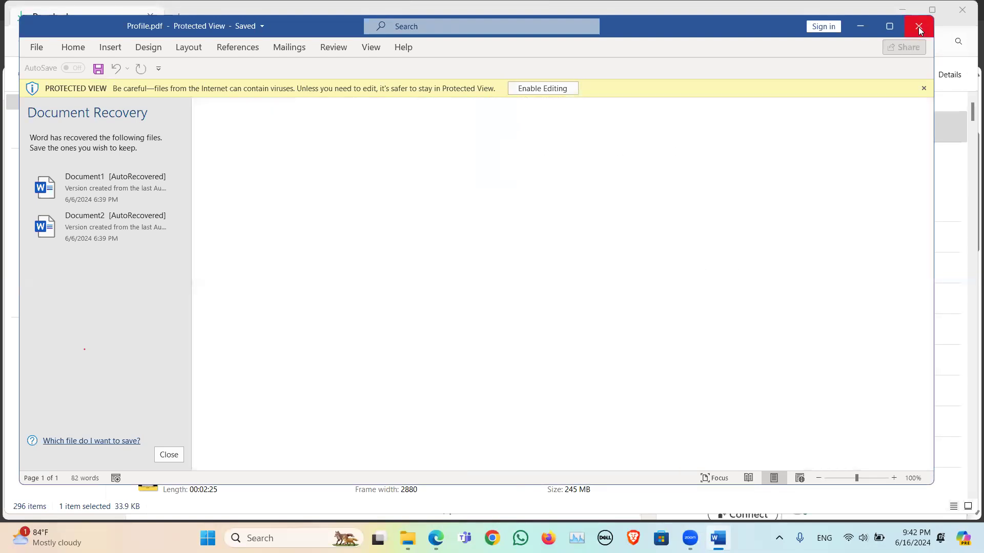
{"action": "left_click", "coordinate": [400, 228]}
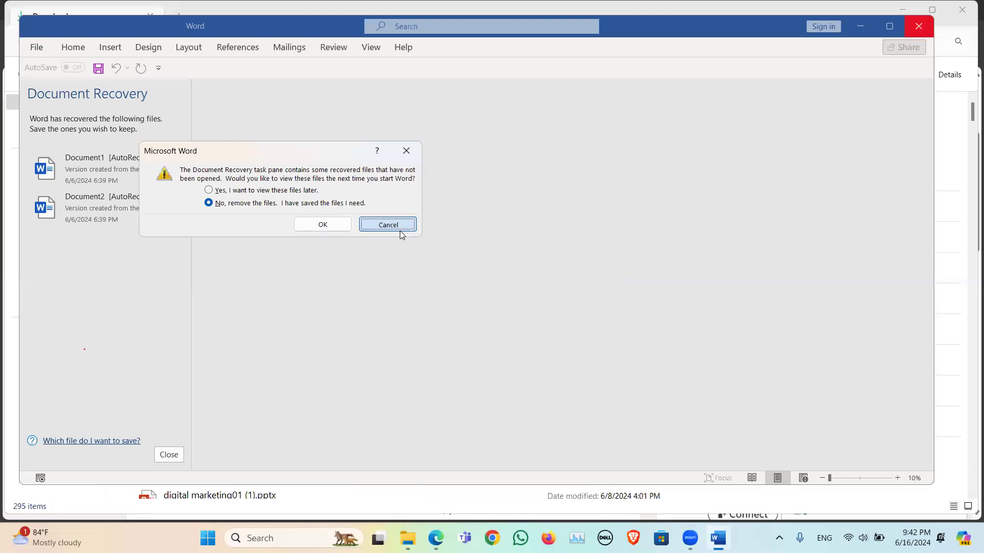
{"action": "left_click", "coordinate": [919, 27]}
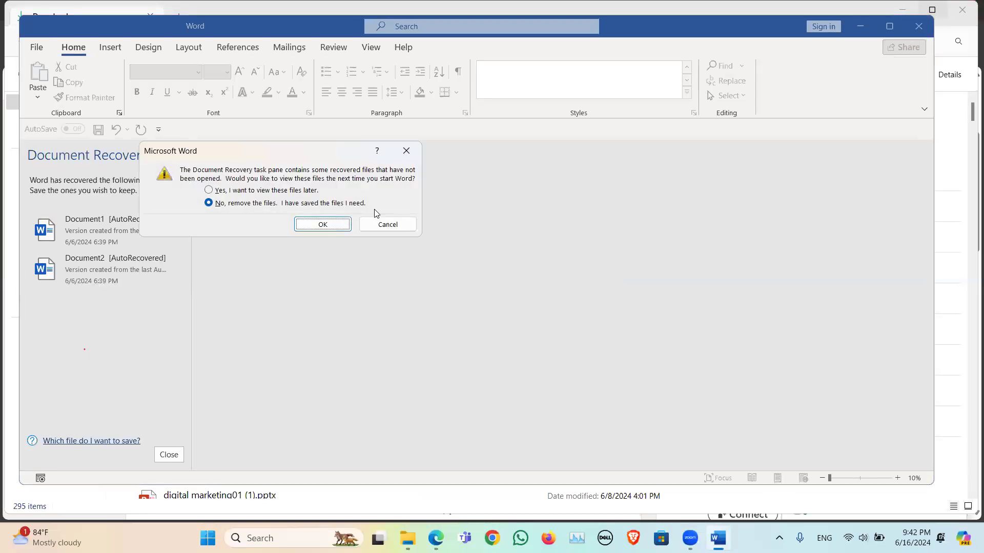
{"action": "left_click", "coordinate": [323, 222]}
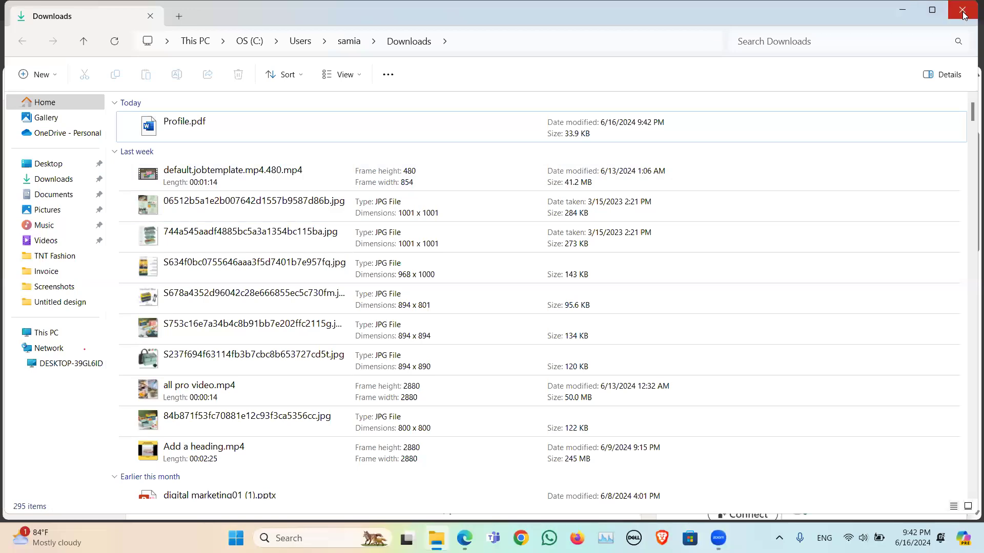
{"action": "left_click", "coordinate": [968, 7]}
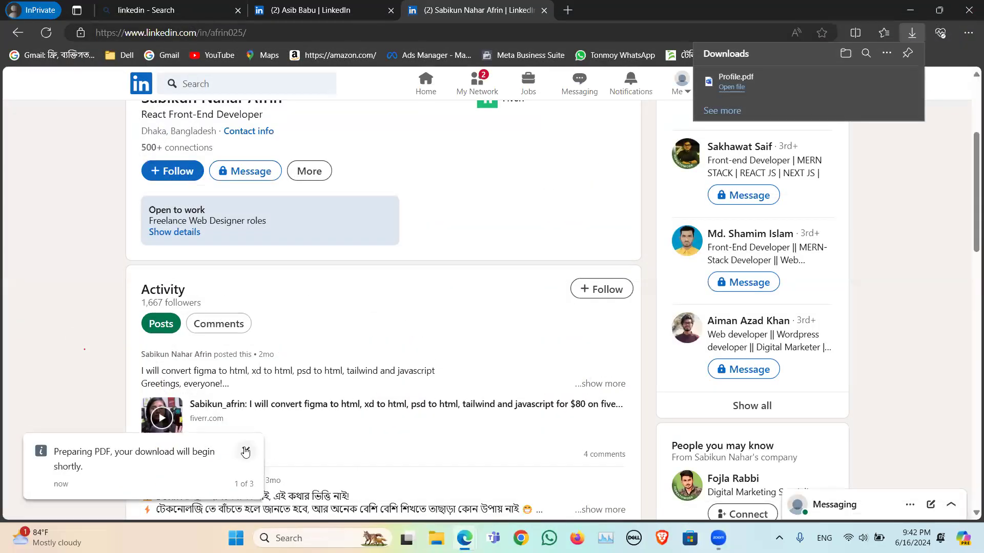
Dismiss the downloads list and privacy notice, and go to your own profile page.
{"action": "left_click", "coordinate": [246, 451]}
{"action": "scroll", "coordinate": [343, 347], "scroll_direction": "up", "scroll_amount": 3}
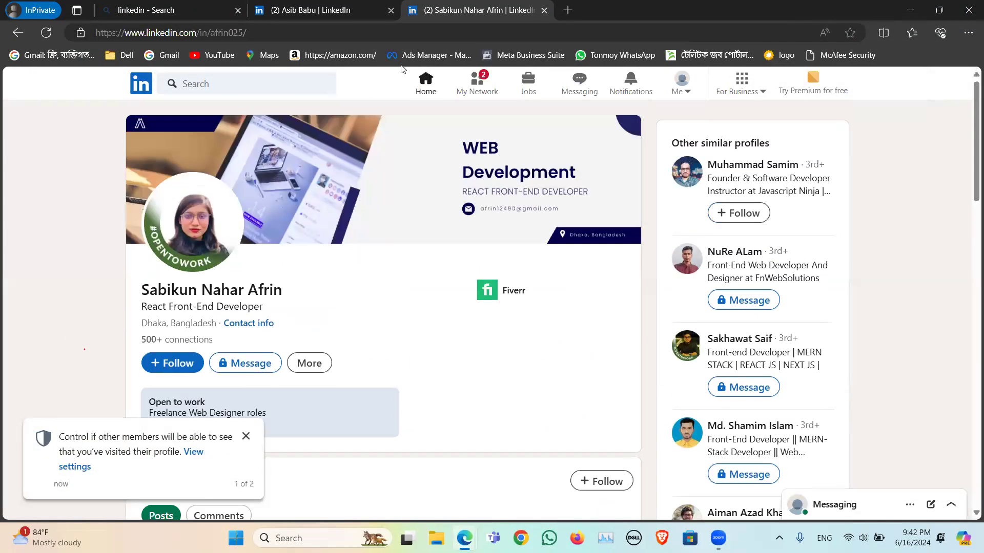
{"action": "left_click", "coordinate": [681, 82]}
{"action": "left_click", "coordinate": [618, 164]}
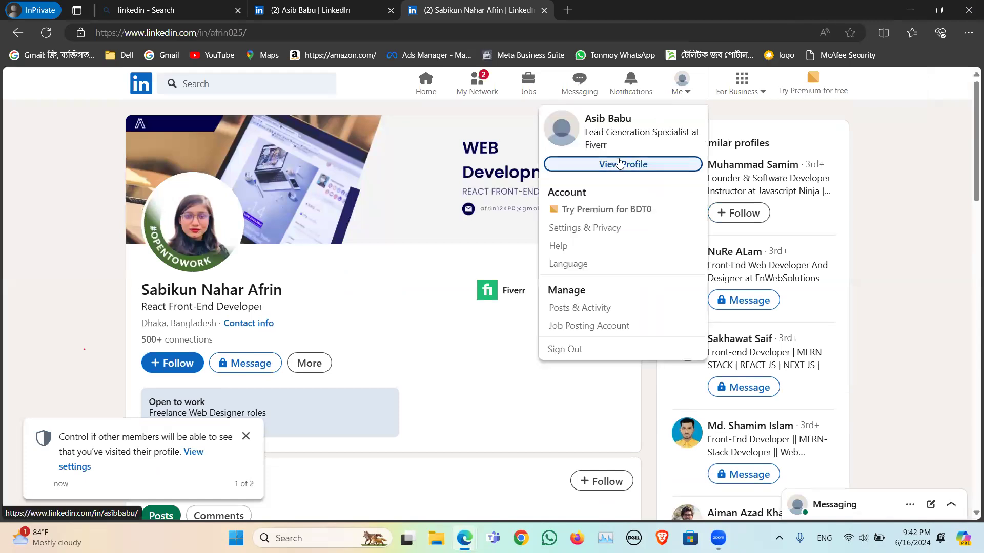
{"action": "scroll", "coordinate": [329, 274], "scroll_direction": "down", "scroll_amount": 2}
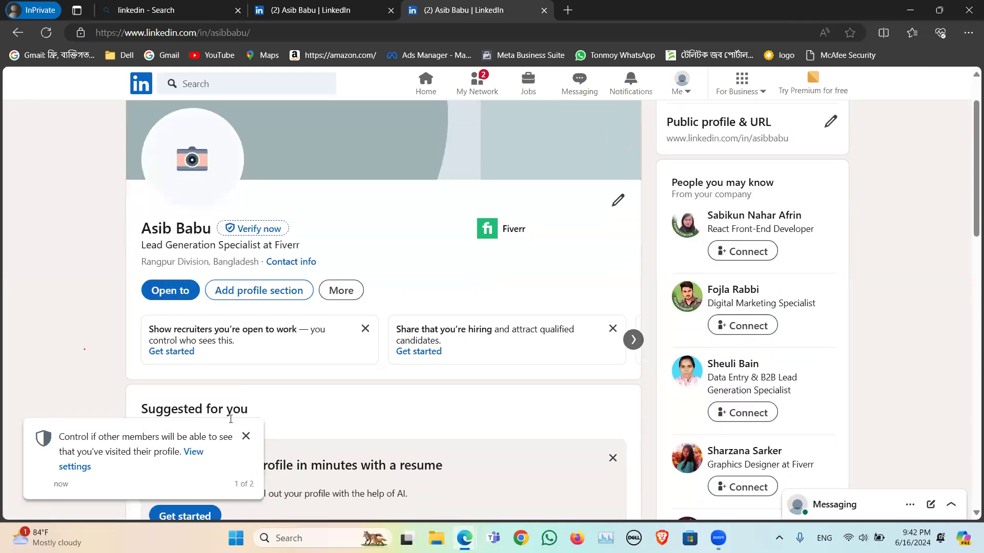
{"action": "left_click", "coordinate": [246, 436]}
{"action": "scroll", "coordinate": [249, 325], "scroll_direction": "down", "scroll_amount": 5}
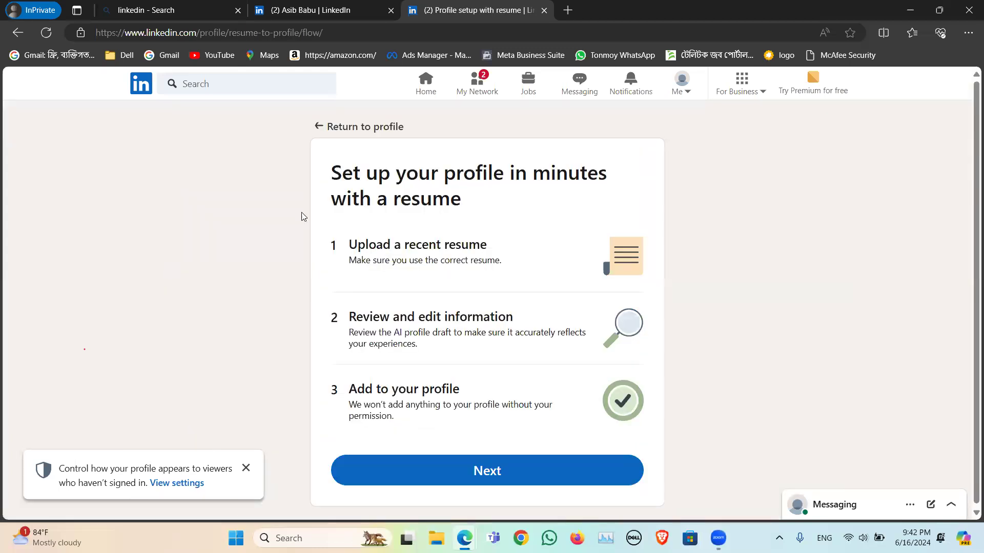
Look at the resume setup's Select resume step, then return to the profile.
{"action": "left_click", "coordinate": [479, 468]}
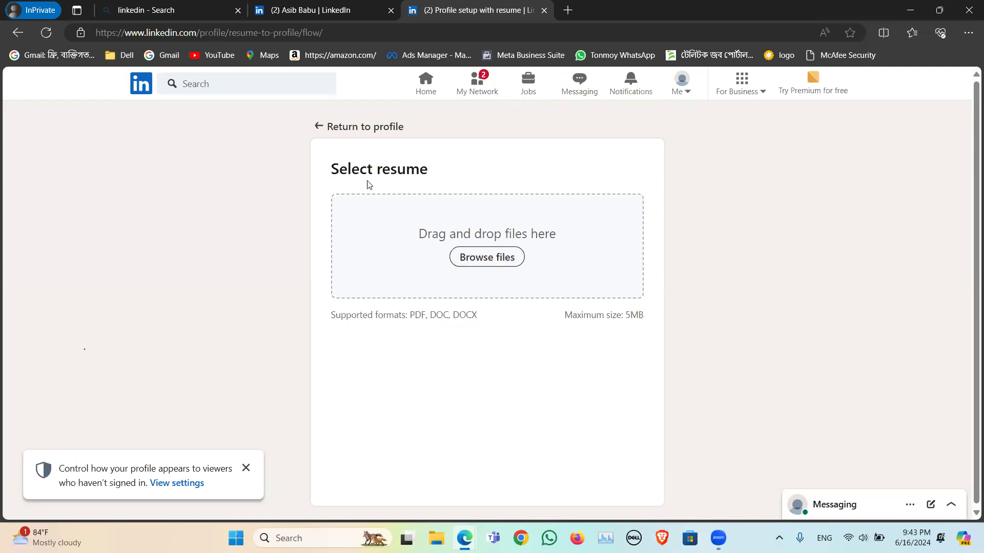
{"action": "triple_click", "coordinate": [334, 170]}
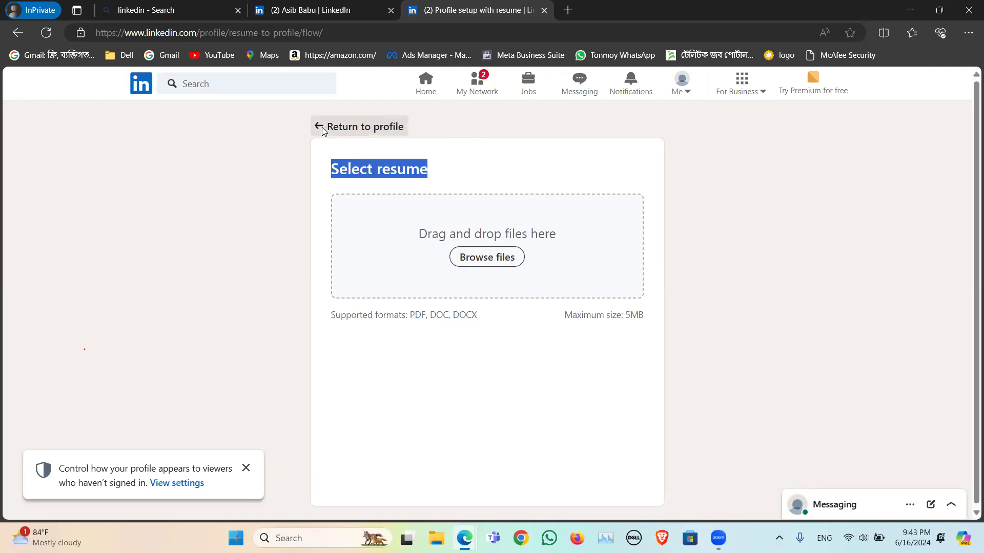
{"action": "left_click", "coordinate": [322, 127]}
{"action": "scroll", "coordinate": [370, 296], "scroll_direction": "down", "scroll_amount": 10}
{"action": "scroll", "coordinate": [369, 296], "scroll_direction": "down", "scroll_amount": 5}
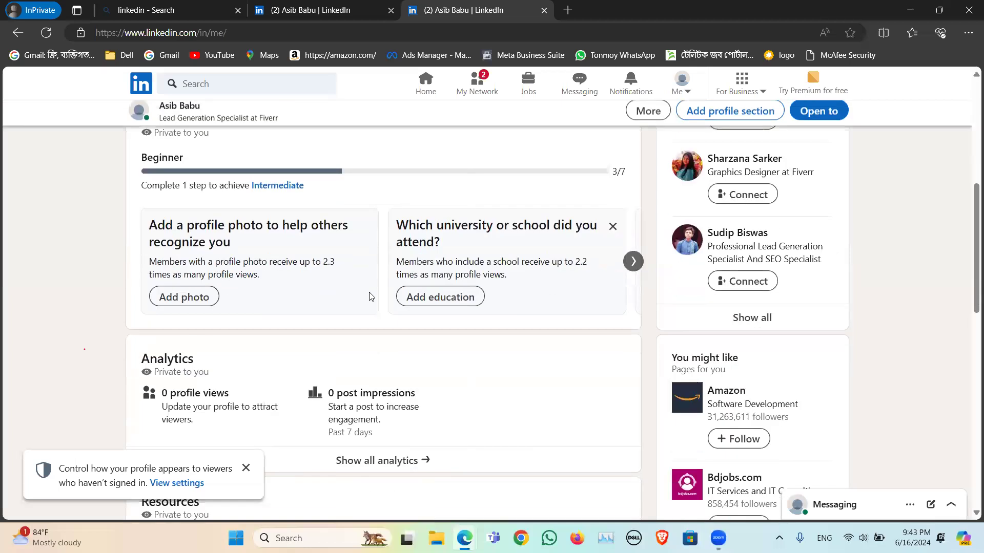
{"action": "scroll", "coordinate": [374, 298], "scroll_direction": "up", "scroll_amount": 6}
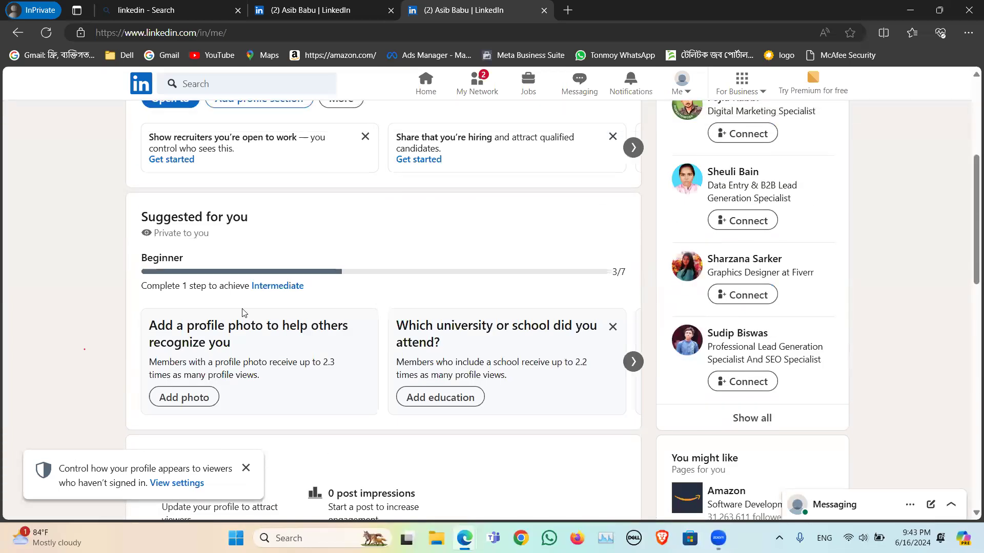
{"action": "left_click_drag", "start_coordinate": [150, 325], "coordinate": [250, 328]}
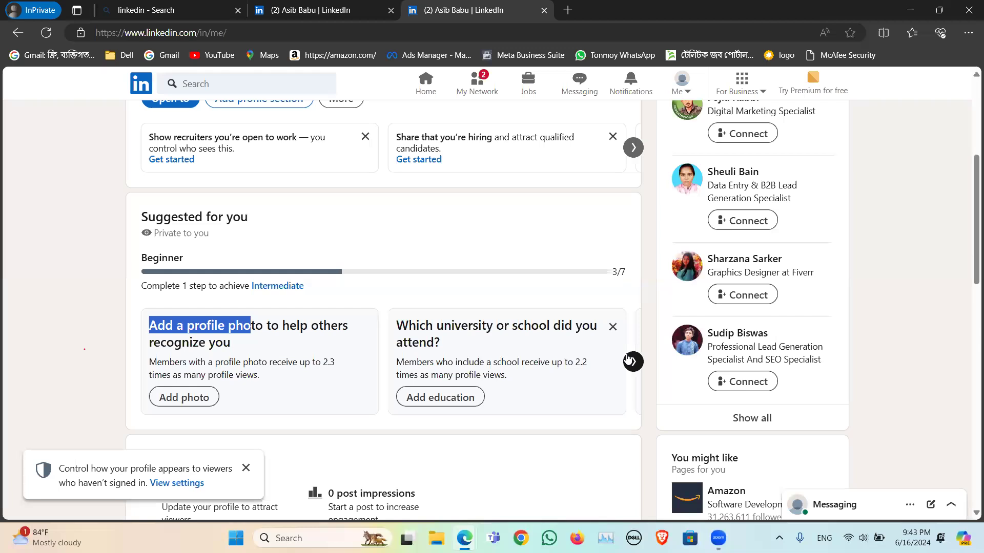
{"action": "left_click_drag", "start_coordinate": [399, 324], "coordinate": [424, 342]}
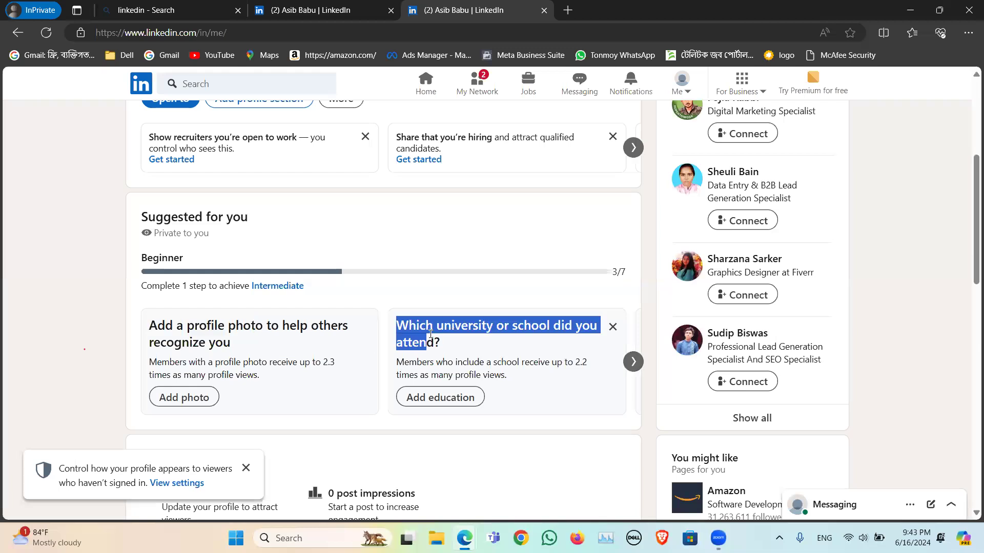
{"action": "scroll", "coordinate": [207, 235], "scroll_direction": "up", "scroll_amount": 5}
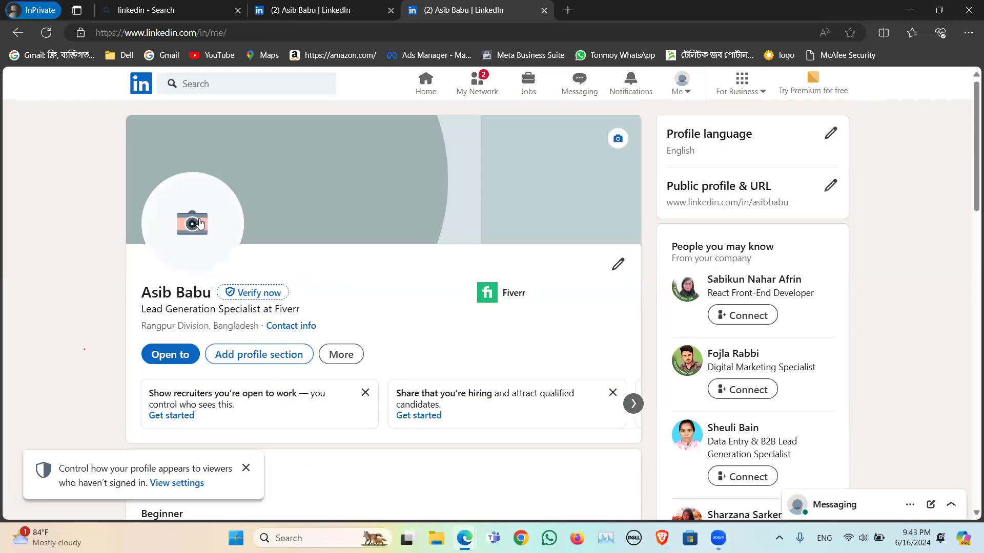
{"action": "left_click", "coordinate": [198, 219]}
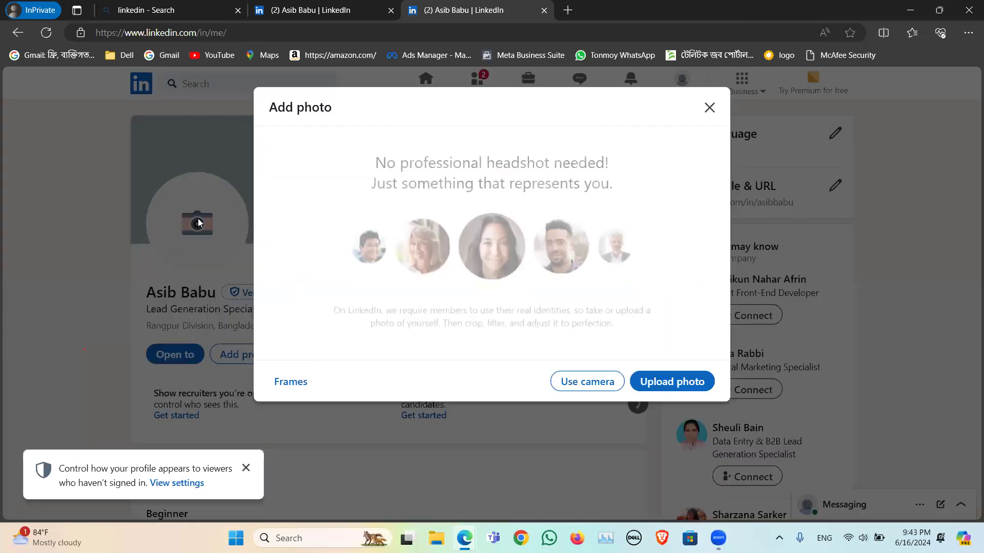
{"action": "left_click", "coordinate": [669, 380]}
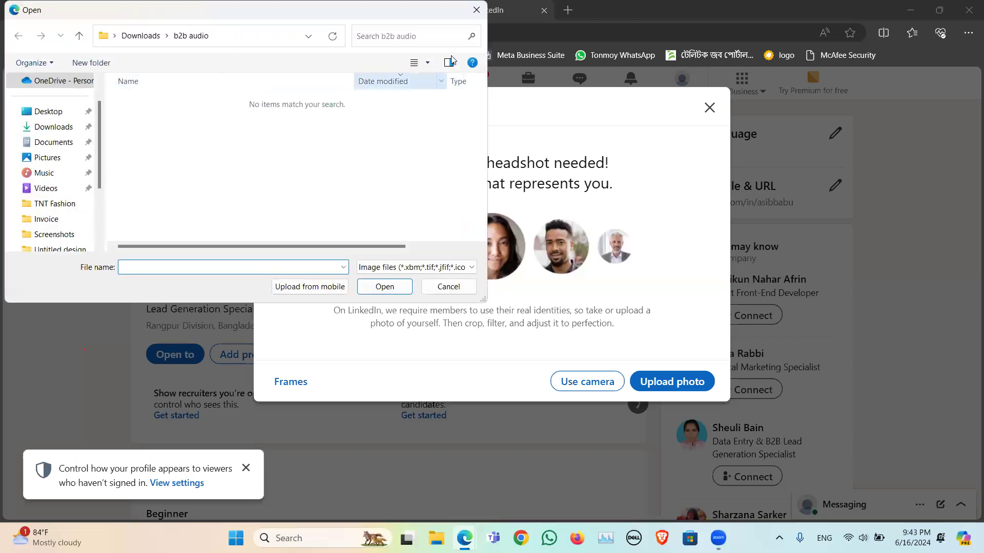
{"action": "left_click", "coordinate": [476, 9]}
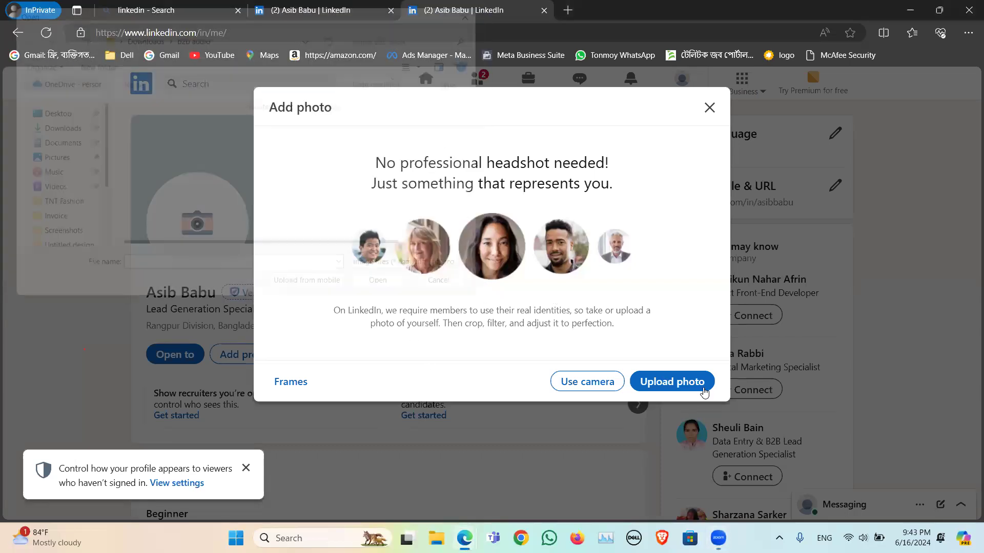
{"action": "left_click", "coordinate": [709, 107]}
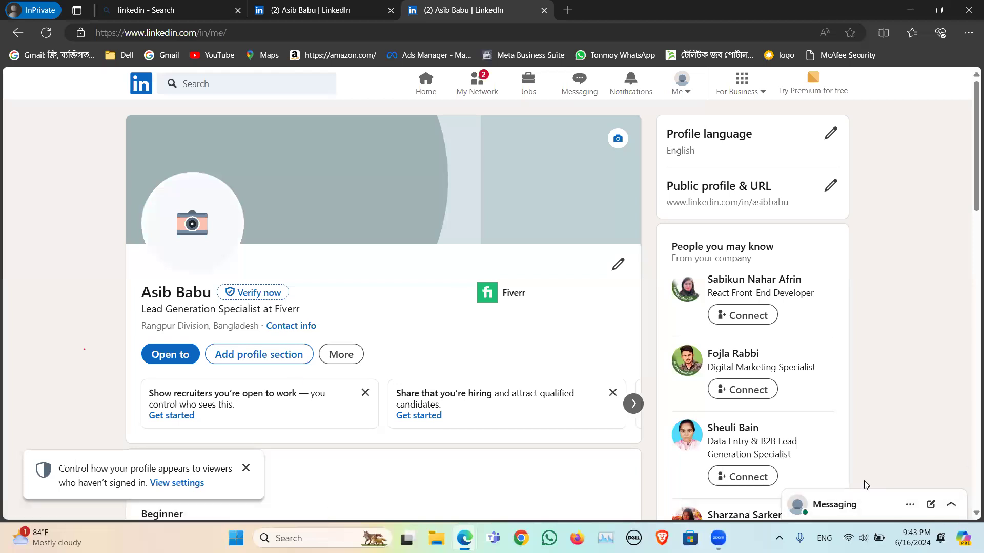
{"action": "scroll", "coordinate": [864, 484], "scroll_direction": "down", "scroll_amount": 5}
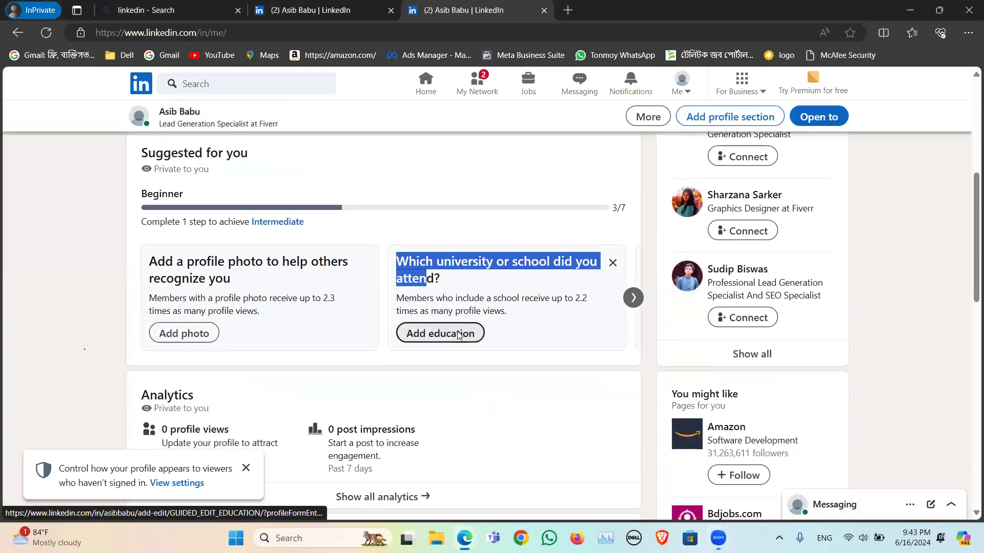
Start a new education entry and paste Rangpur Polytechnic Institute as the school.
{"action": "left_click", "coordinate": [459, 334]}
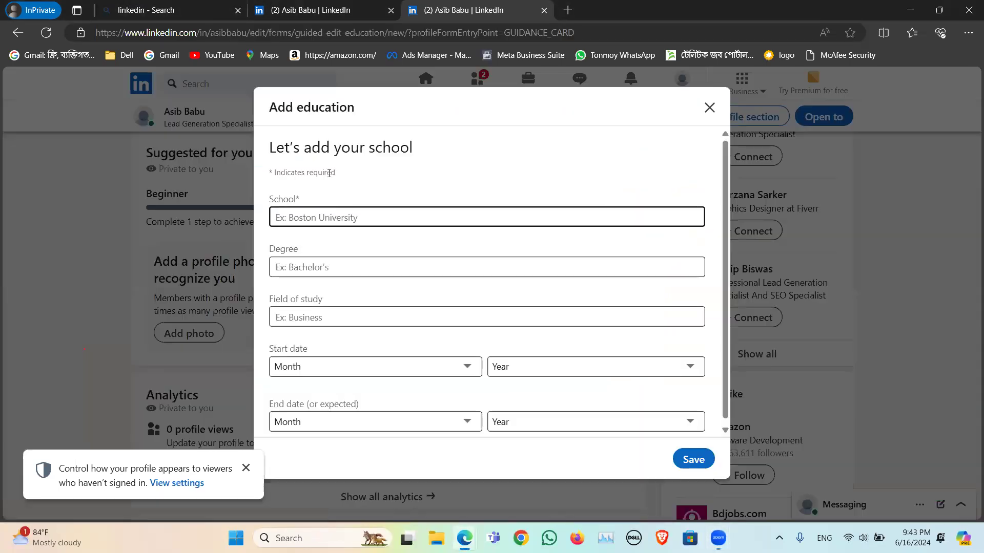
{"action": "left_click", "coordinate": [312, 219]}
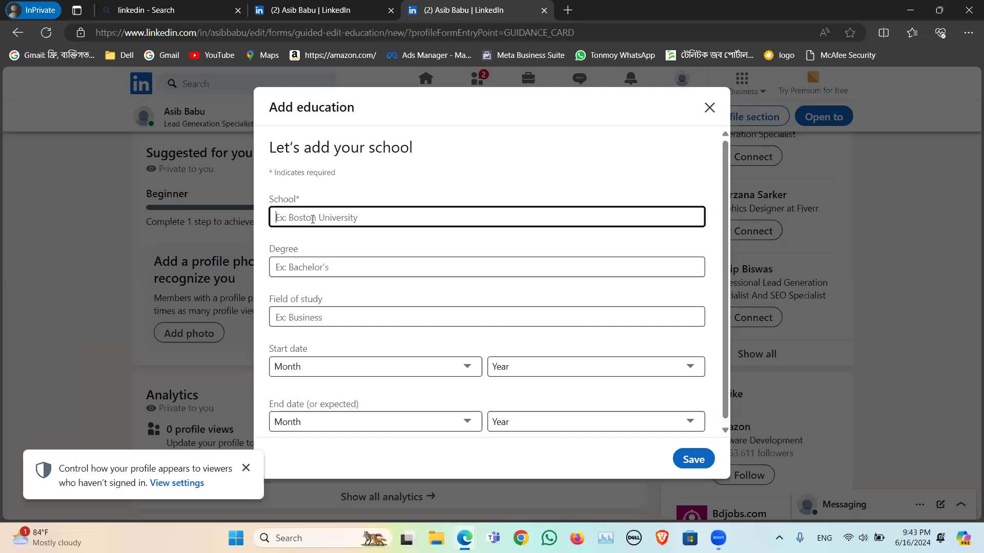
{"action": "left_click", "coordinate": [392, 59]}
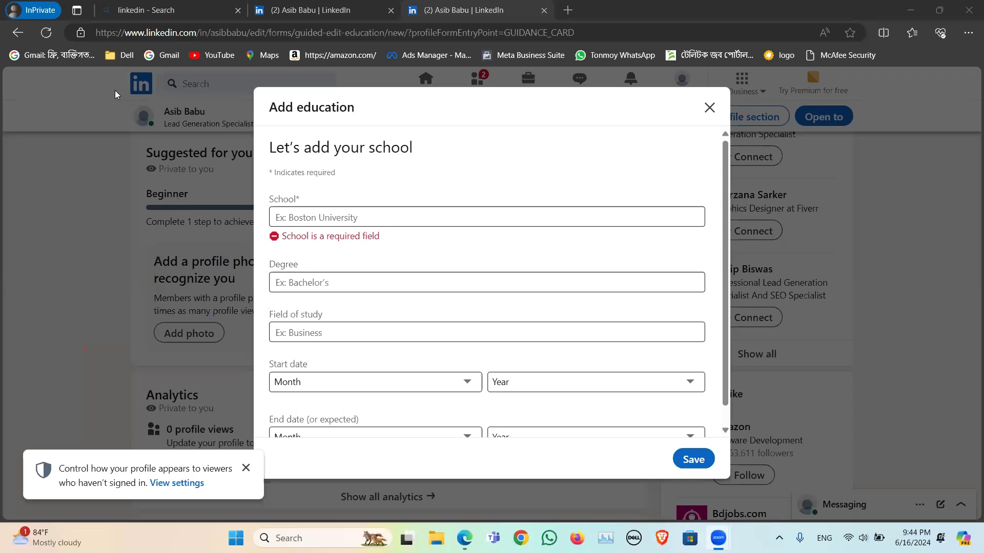
{"action": "left_click", "coordinate": [343, 221]}
{"action": "type", "text": "Rangpur Polytechnic Institute"}
Set the degree to Diploma of Education from the 'Dip' suggestions, then place the cursor in field of study.
{"action": "left_click", "coordinate": [321, 284]}
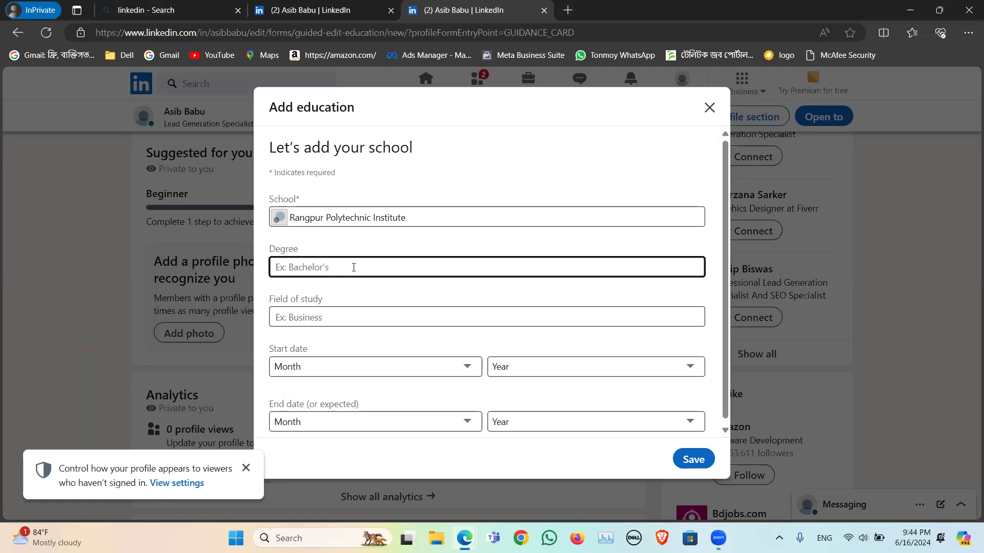
{"action": "type", "text": "Dip"}
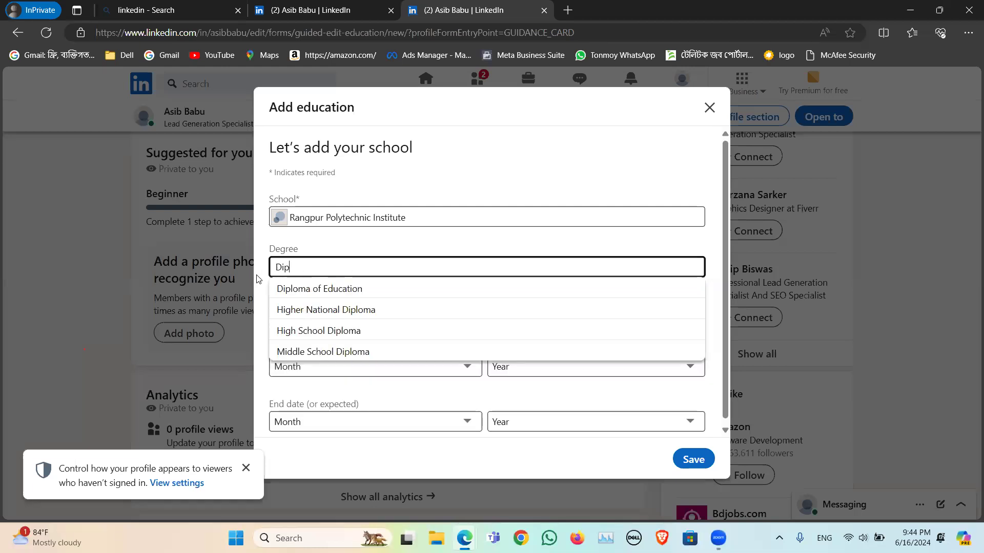
{"action": "left_click", "coordinate": [298, 290]}
{"action": "left_click", "coordinate": [295, 318]}
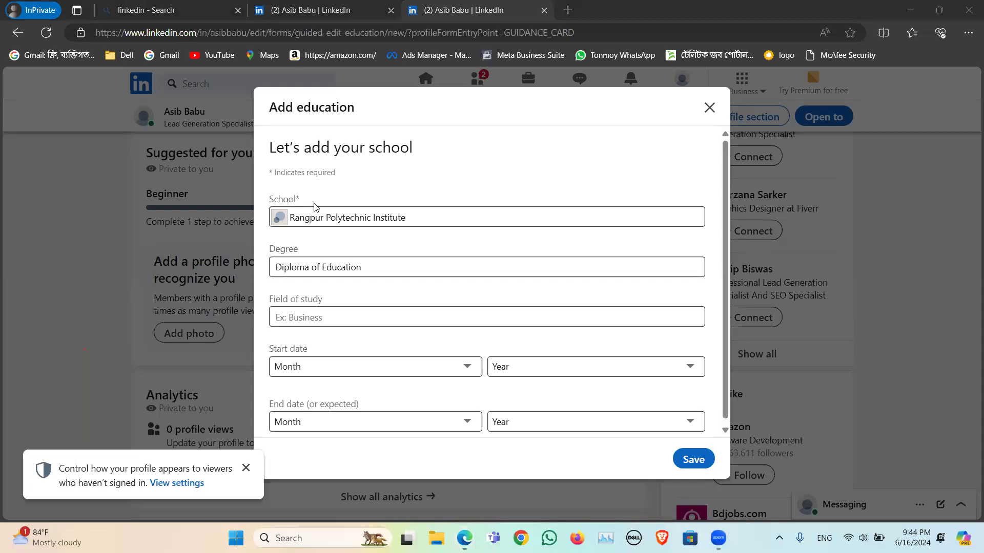
{"action": "left_click", "coordinate": [290, 317]}
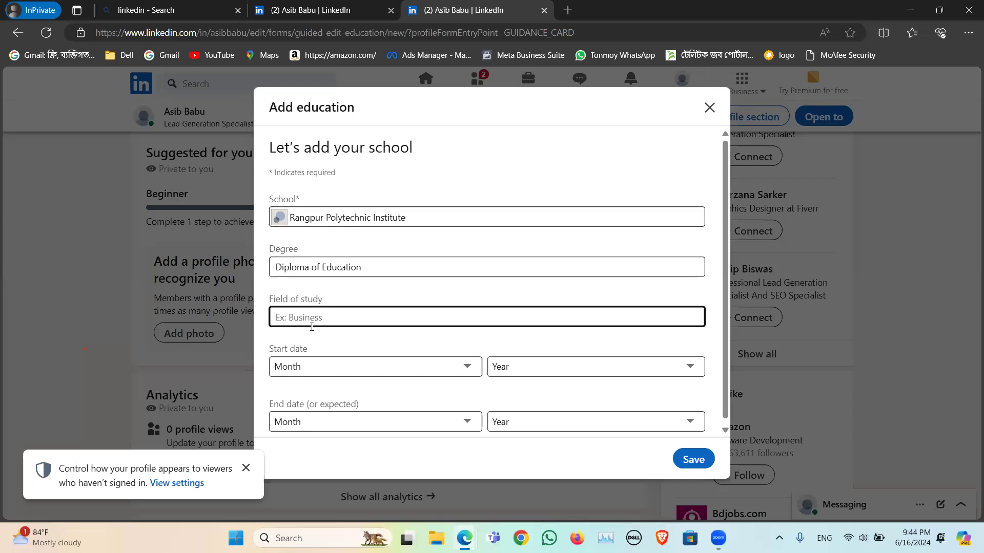
Set the field of study to Electrical and Electronics Engineering.
{"action": "type", "text": "Electronics"}
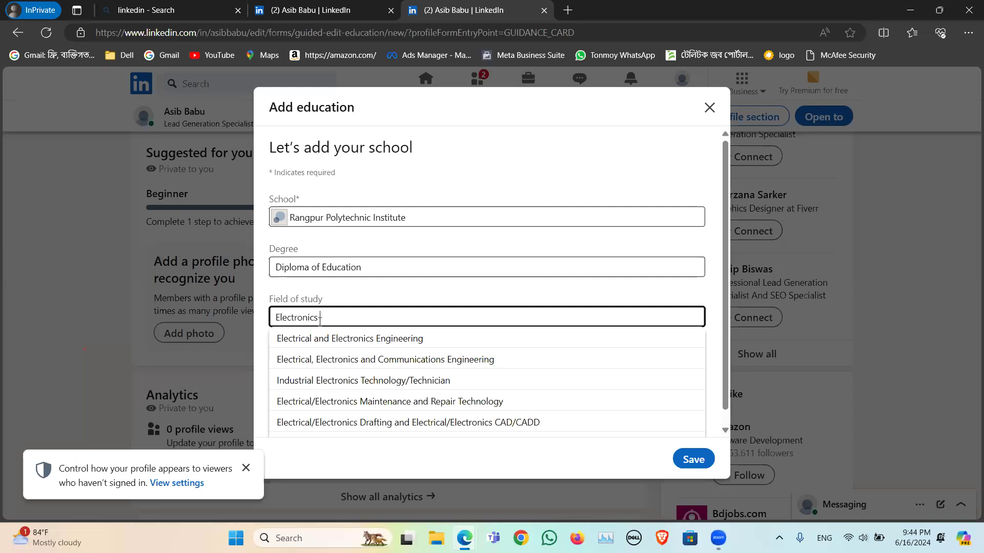
{"action": "left_click", "coordinate": [337, 343]}
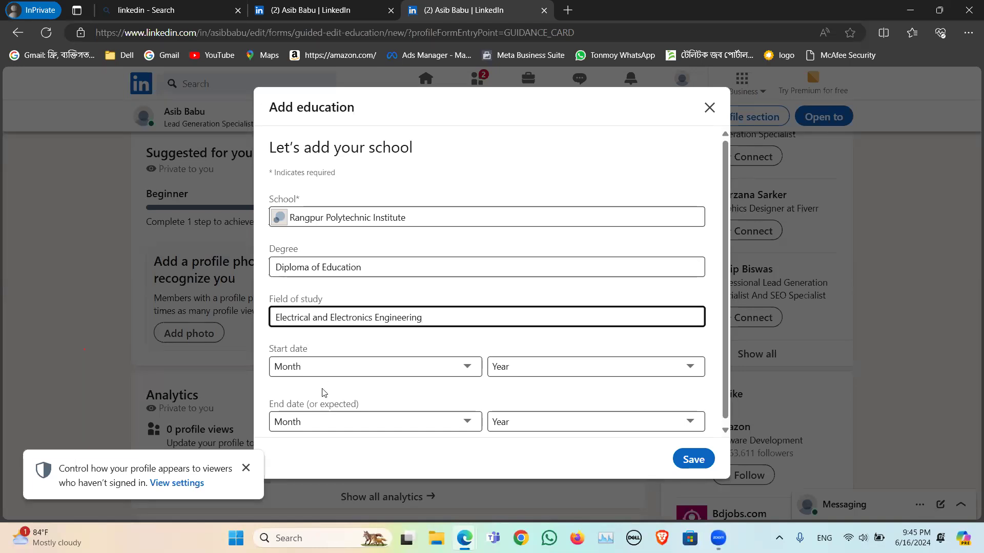
{"action": "left_click", "coordinate": [322, 404]}
{"action": "left_click_drag", "start_coordinate": [322, 405], "coordinate": [361, 407]}
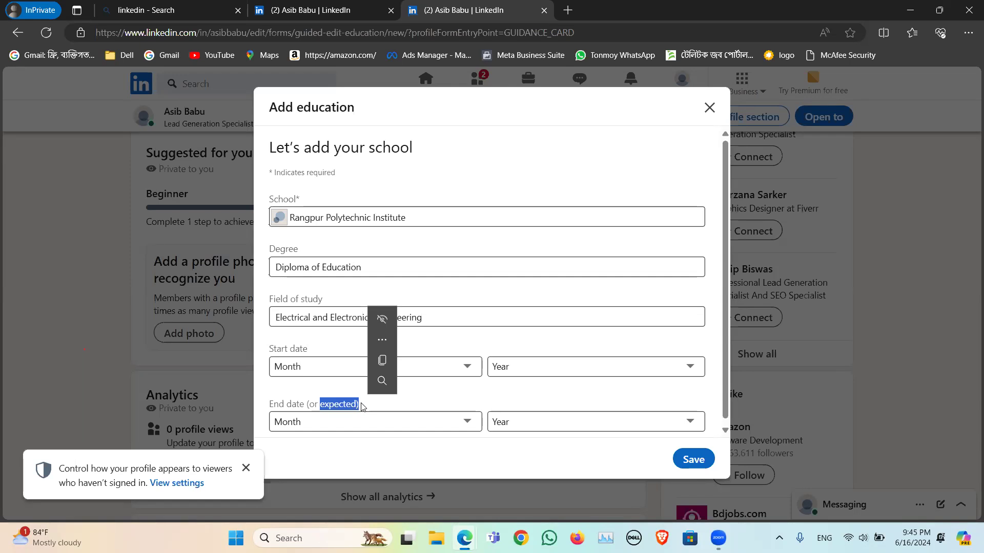
{"action": "left_click", "coordinate": [326, 369]}
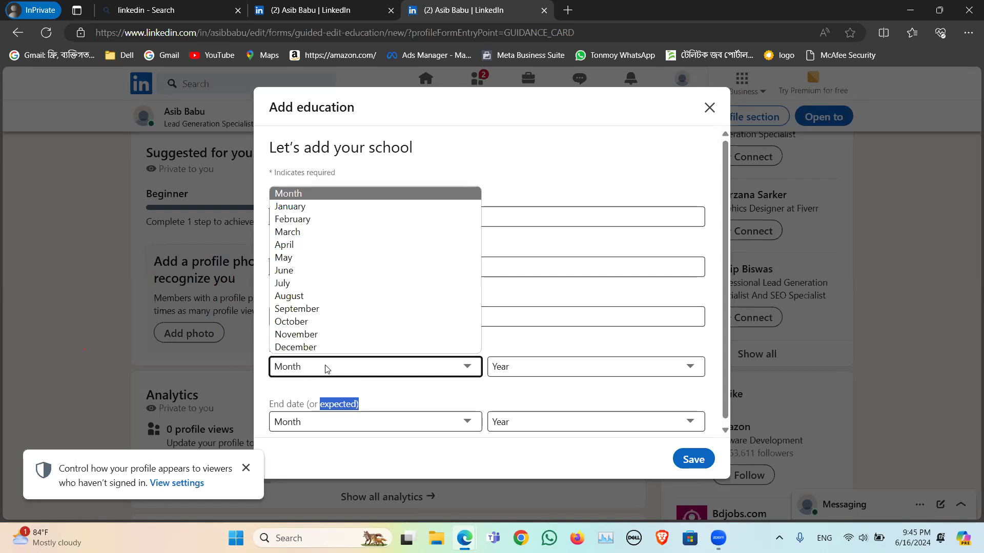
{"action": "left_click", "coordinate": [410, 393]}
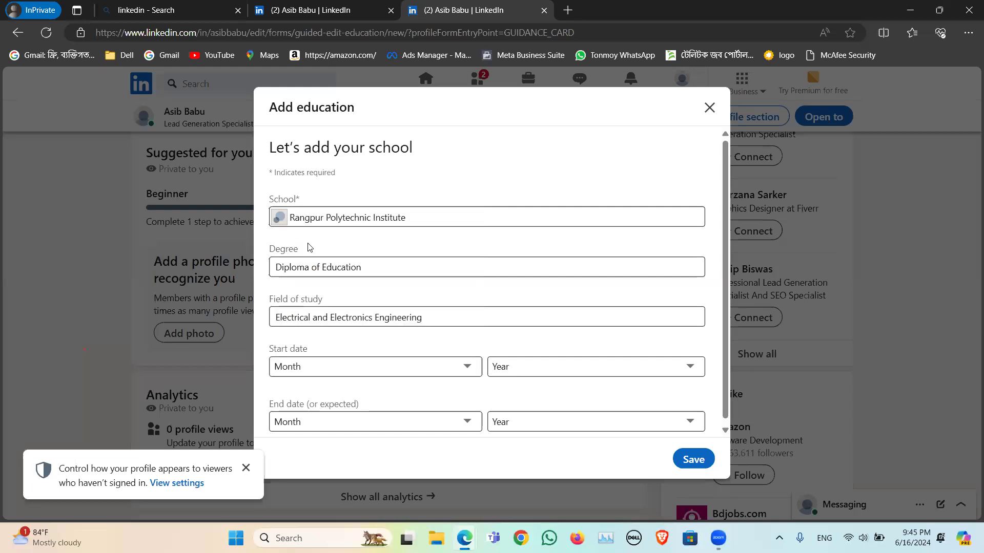
{"action": "scroll", "coordinate": [340, 322], "scroll_direction": "down", "scroll_amount": 1}
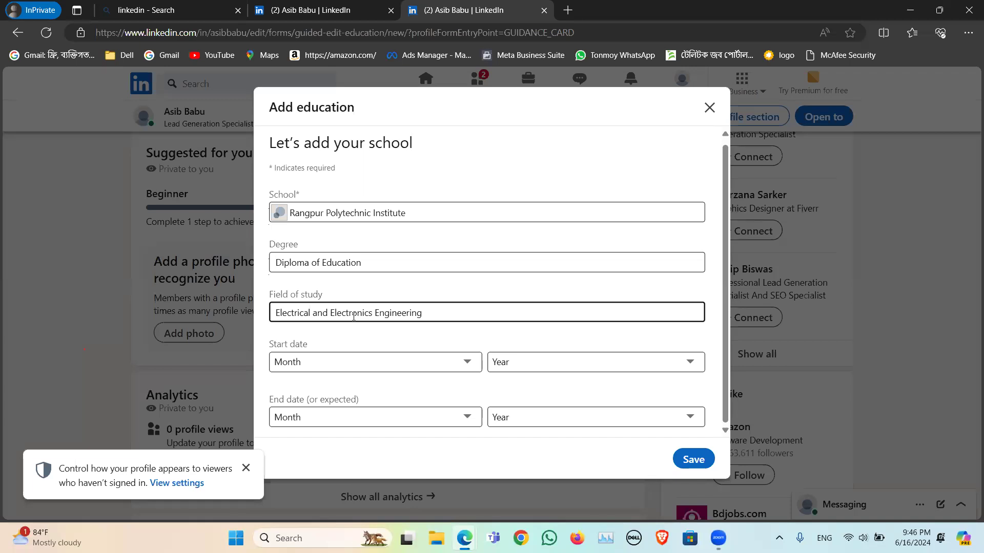
{"action": "left_click", "coordinate": [617, 205]}
{"action": "left_click", "coordinate": [491, 253]}
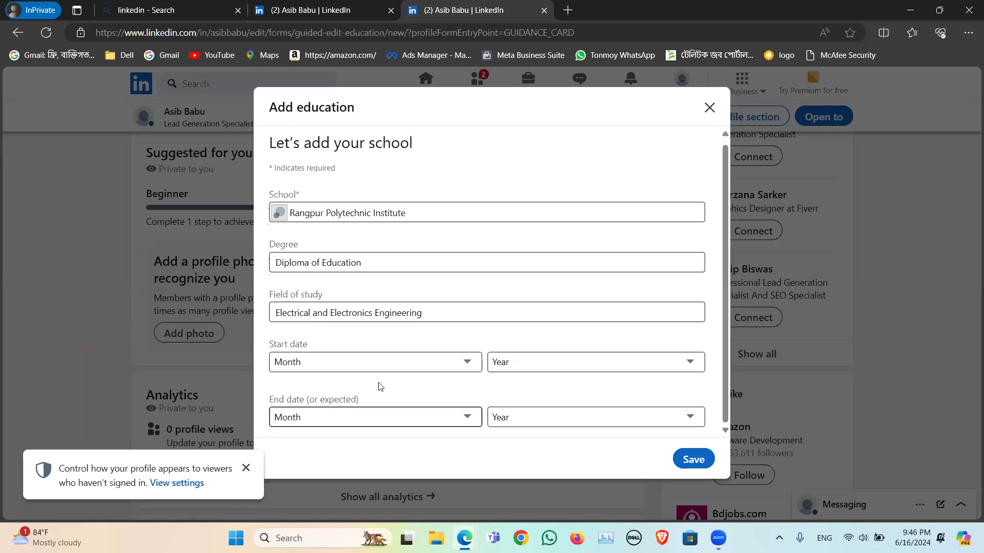
Set the education start date to January 2022.
{"action": "left_click", "coordinate": [373, 367]}
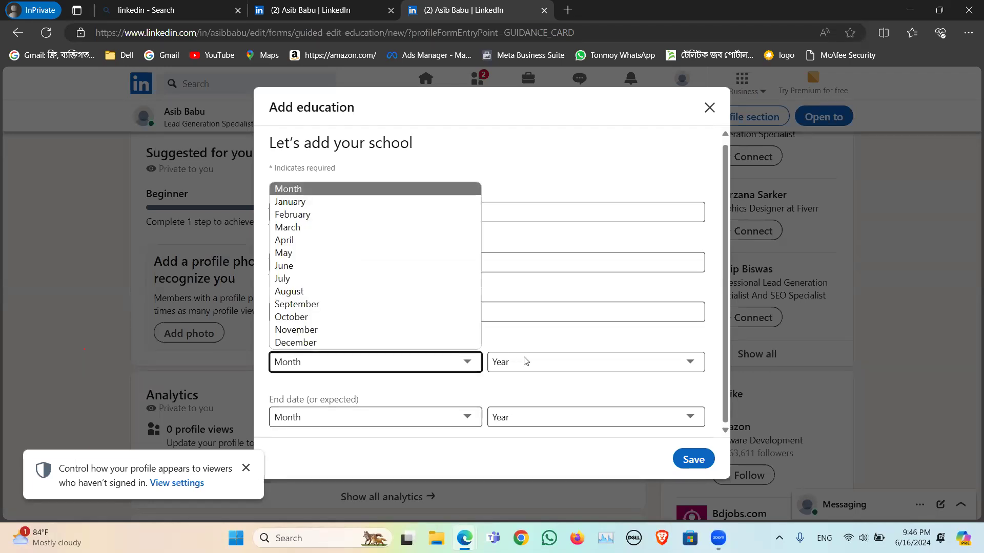
{"action": "left_click", "coordinate": [284, 204]}
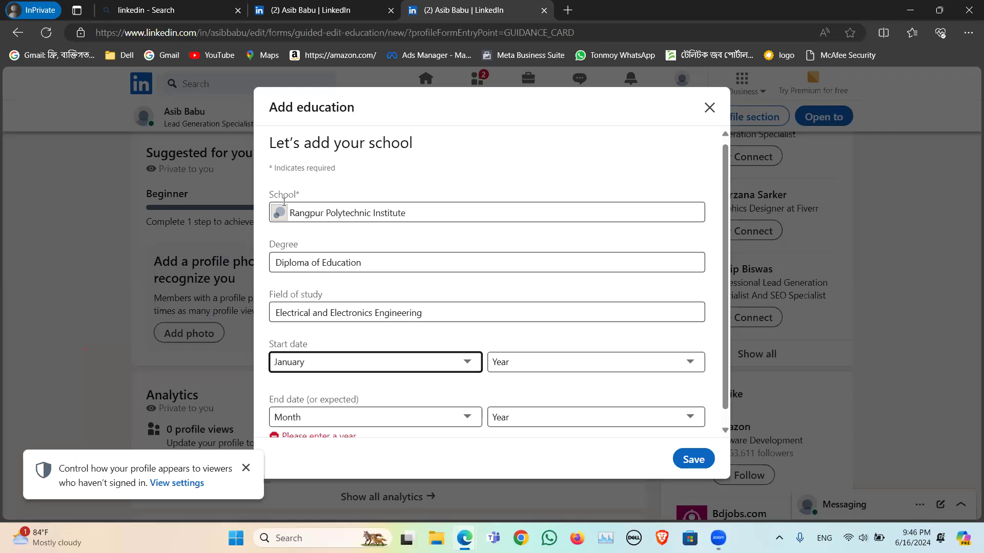
{"action": "left_click", "coordinate": [577, 372]}
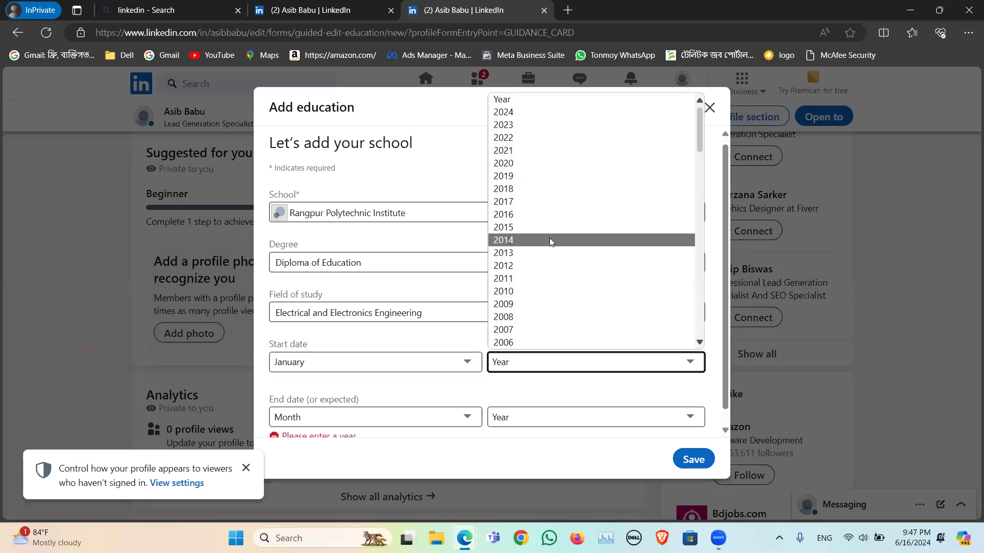
{"action": "scroll", "coordinate": [550, 241], "scroll_direction": "down", "scroll_amount": 2}
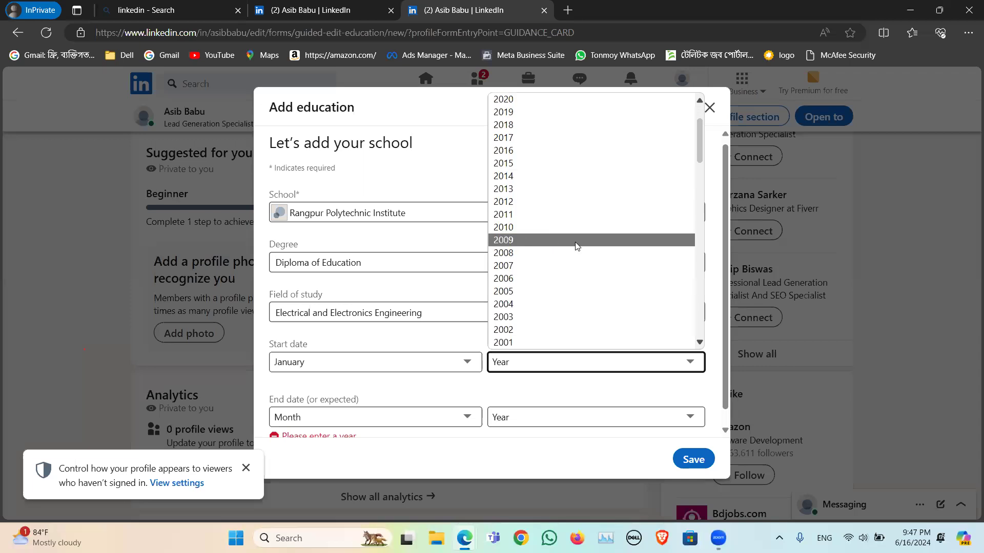
{"action": "scroll", "coordinate": [578, 245], "scroll_direction": "up", "scroll_amount": 2}
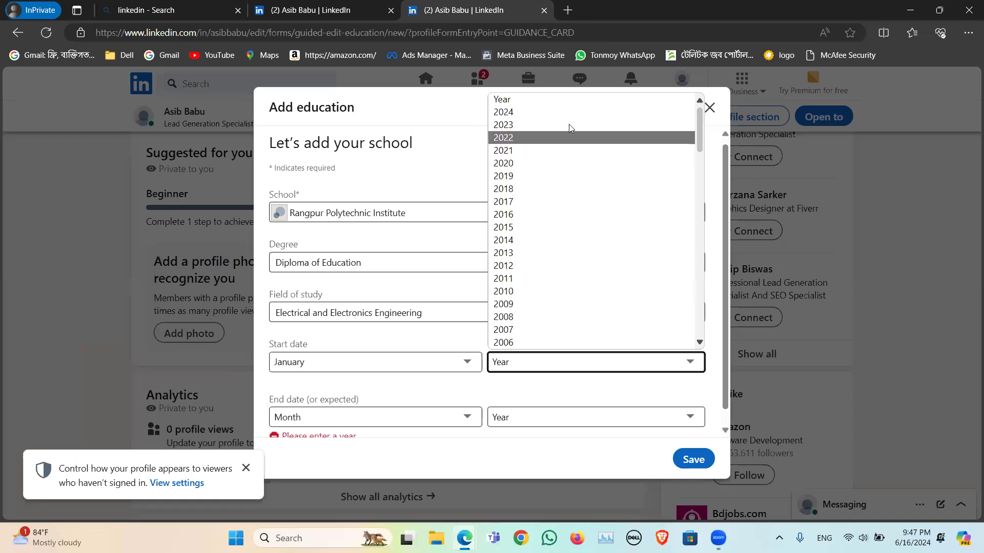
{"action": "scroll", "coordinate": [566, 200], "scroll_direction": "down", "scroll_amount": 3}
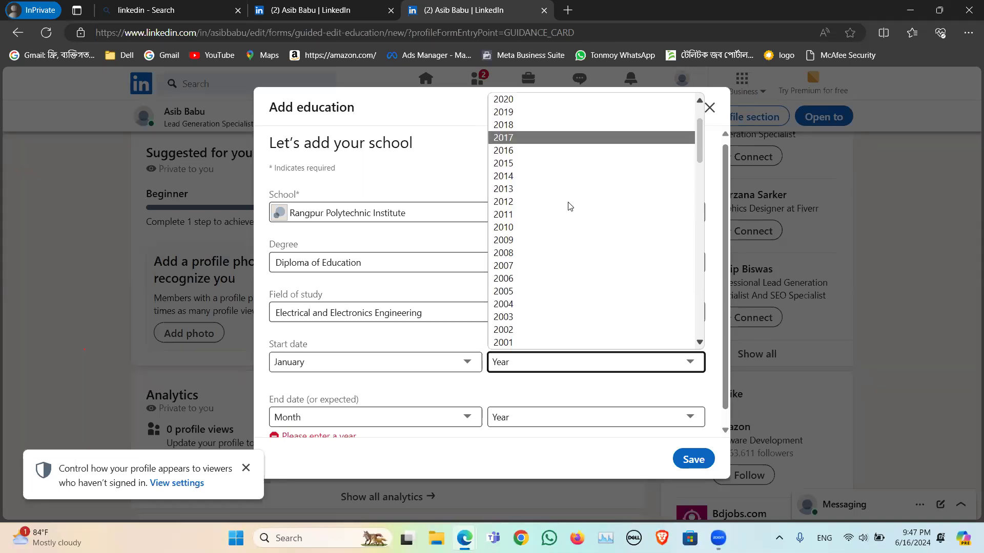
{"action": "scroll", "coordinate": [543, 206], "scroll_direction": "down", "scroll_amount": 3}
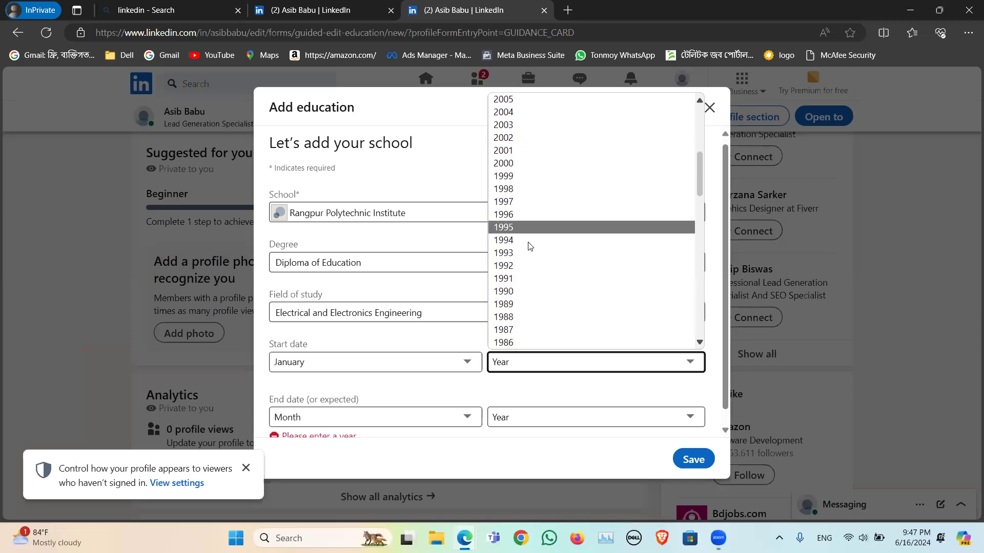
{"action": "scroll", "coordinate": [582, 215], "scroll_direction": "down", "scroll_amount": 5}
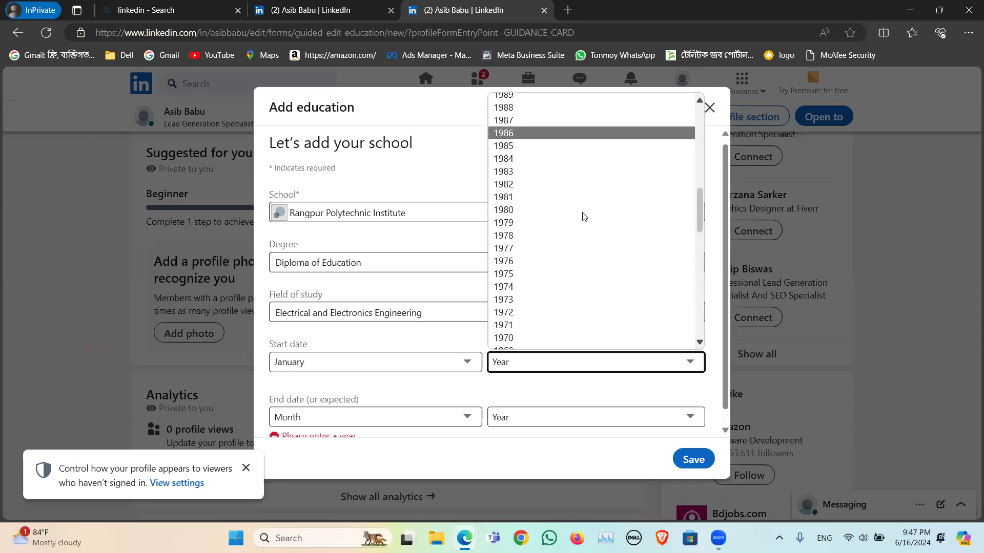
{"action": "scroll", "coordinate": [582, 214], "scroll_direction": "up", "scroll_amount": 9}
{"action": "scroll", "coordinate": [584, 216], "scroll_direction": "up", "scroll_amount": 1}
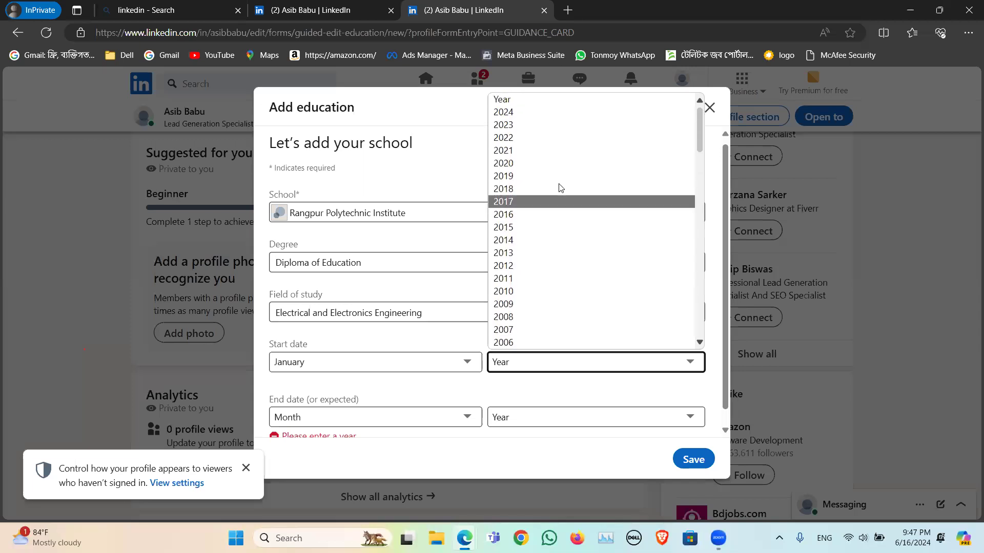
{"action": "left_click", "coordinate": [526, 145]}
Set the end date to November 2026 and save the education entry.
{"action": "left_click", "coordinate": [360, 417]}
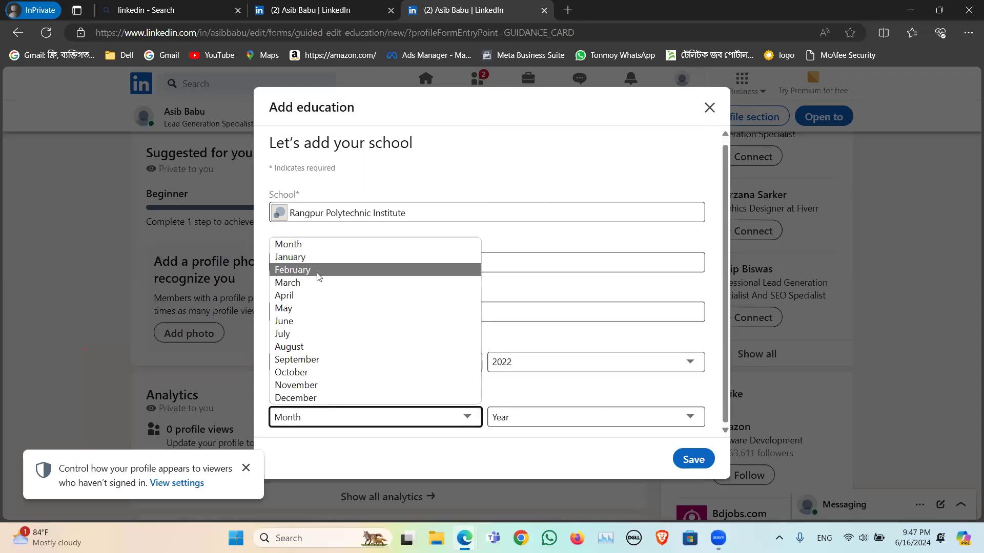
{"action": "left_click", "coordinate": [307, 385]}
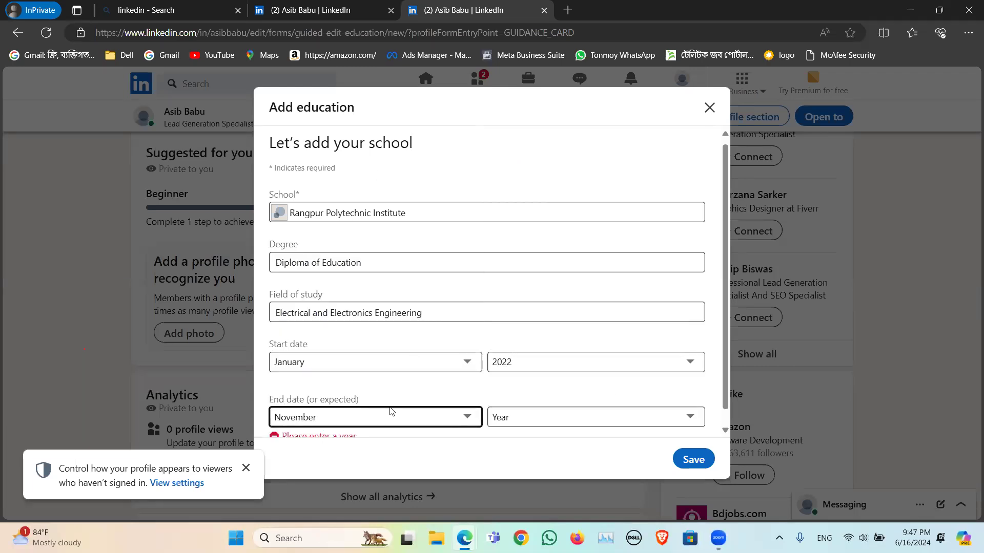
{"action": "scroll", "coordinate": [391, 410], "scroll_direction": "down", "scroll_amount": 1}
{"action": "left_click", "coordinate": [563, 403]}
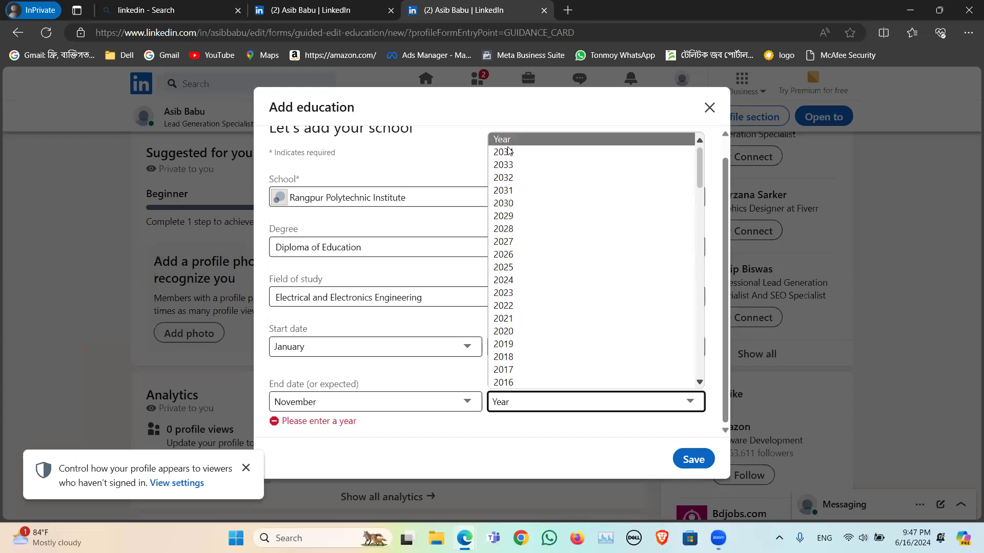
{"action": "left_click", "coordinate": [513, 255]}
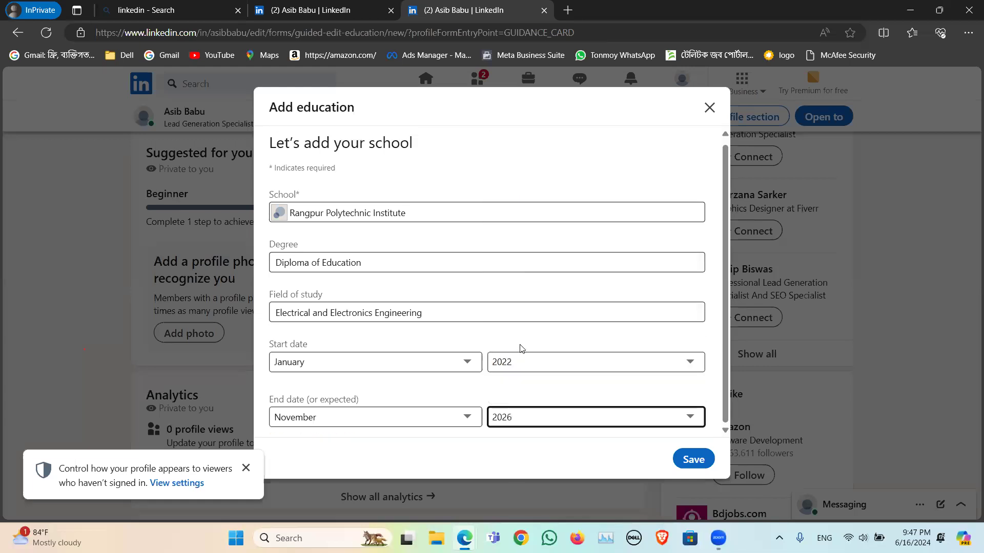
{"action": "left_click", "coordinate": [700, 458]}
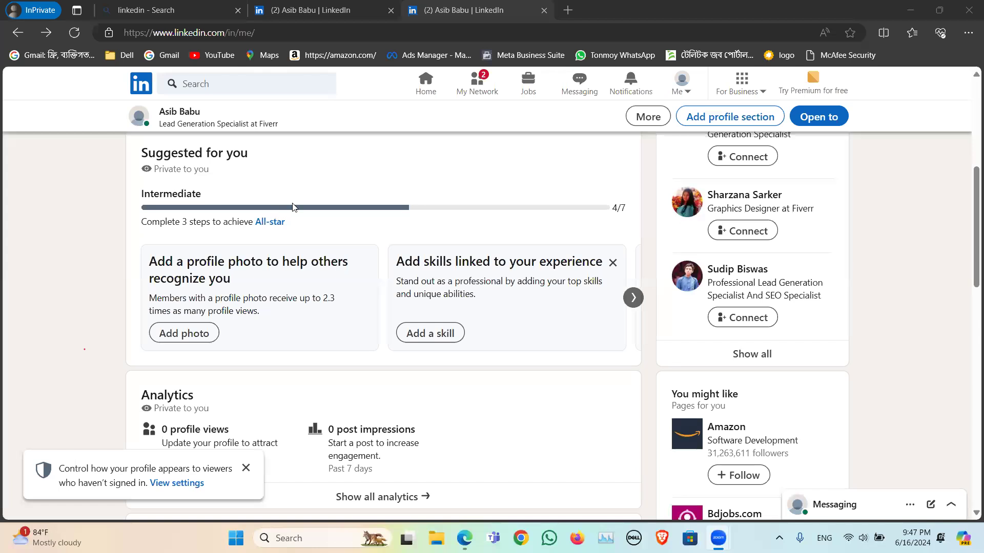
Add Lead Generation as a skill linked to the Fiverr lead generation role.
{"action": "scroll", "coordinate": [293, 208], "scroll_direction": "up", "scroll_amount": 5}
{"action": "scroll", "coordinate": [293, 209], "scroll_direction": "down", "scroll_amount": 4}
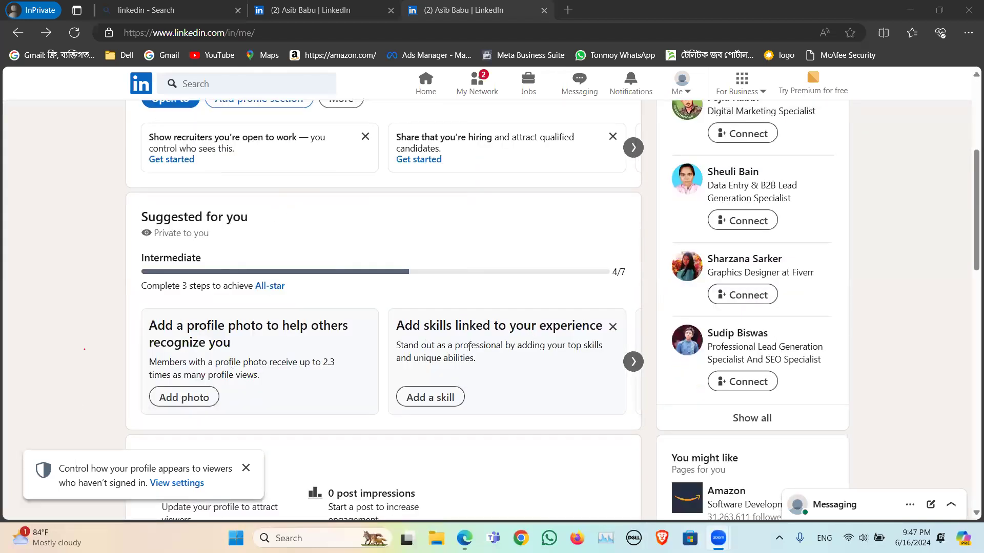
{"action": "left_click", "coordinate": [448, 391]}
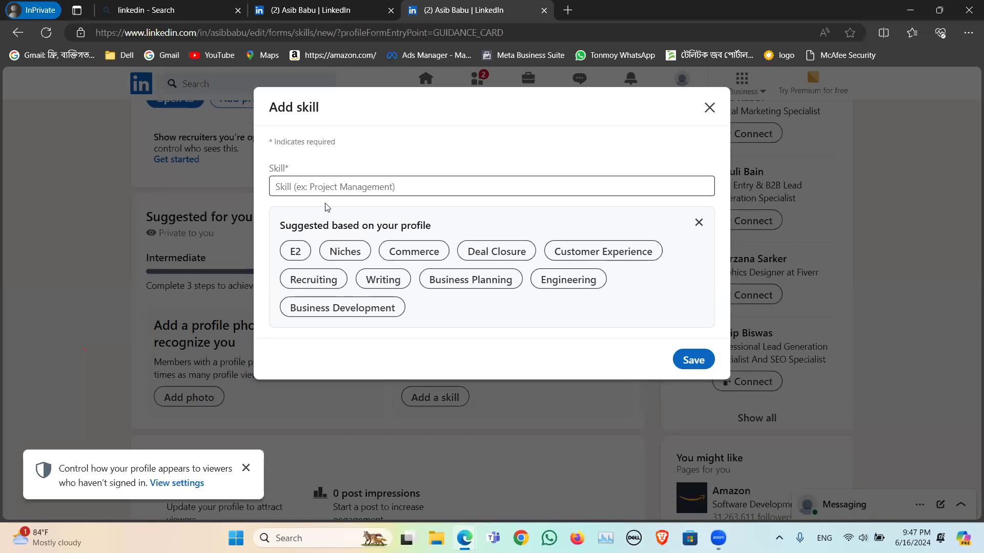
{"action": "left_click", "coordinate": [324, 189]}
{"action": "type", "text": "l"}
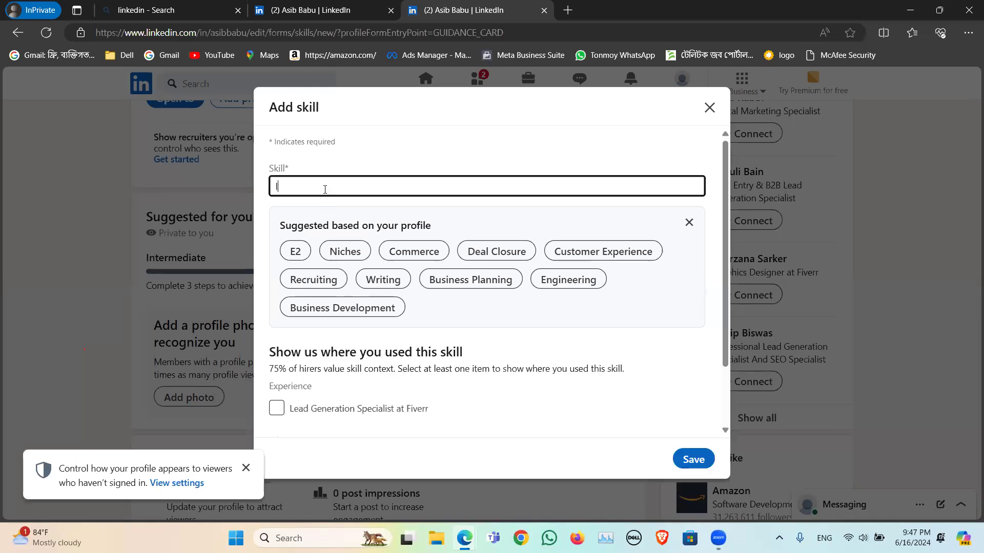
{"action": "type", "text": "ead"}
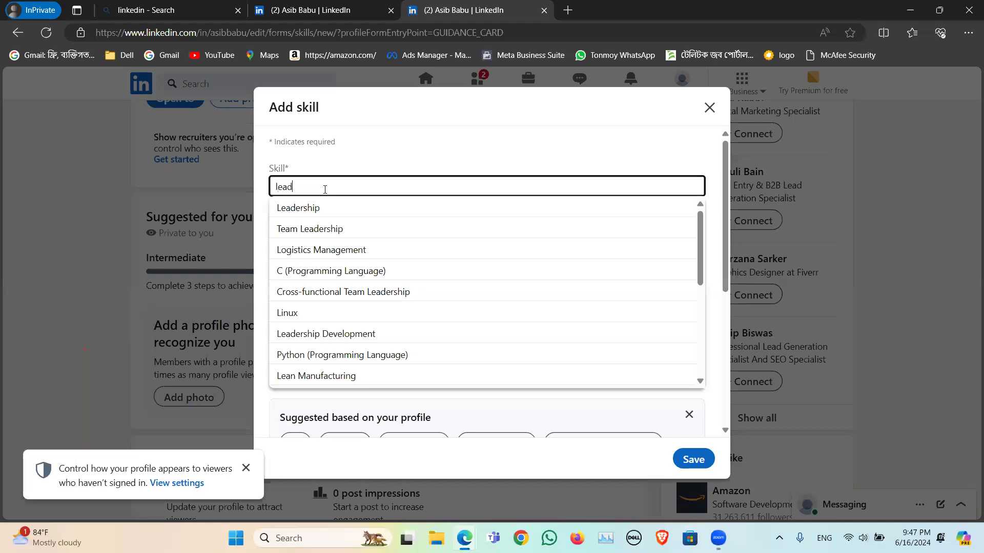
{"action": "type", "text": " gene"}
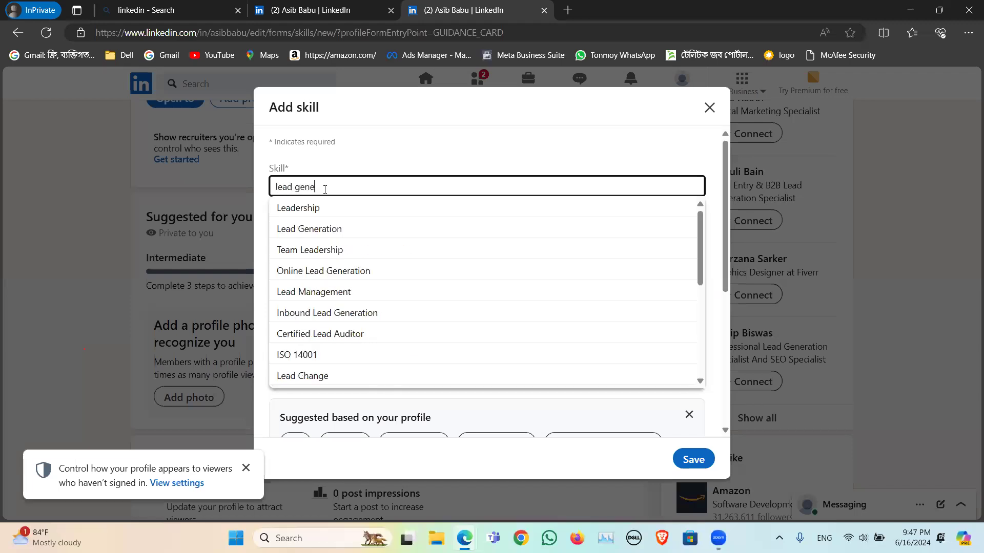
{"action": "left_click", "coordinate": [339, 208]}
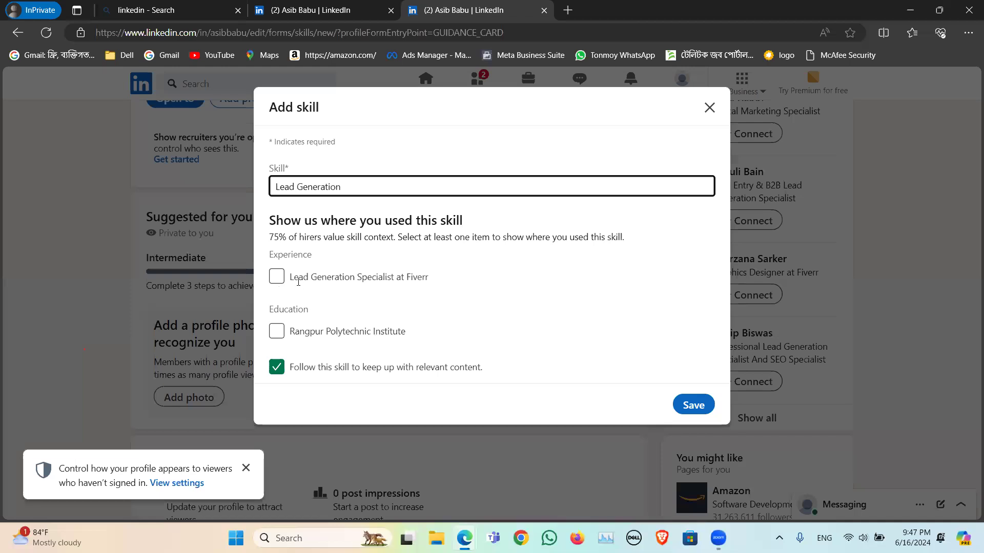
{"action": "left_click", "coordinate": [270, 275]}
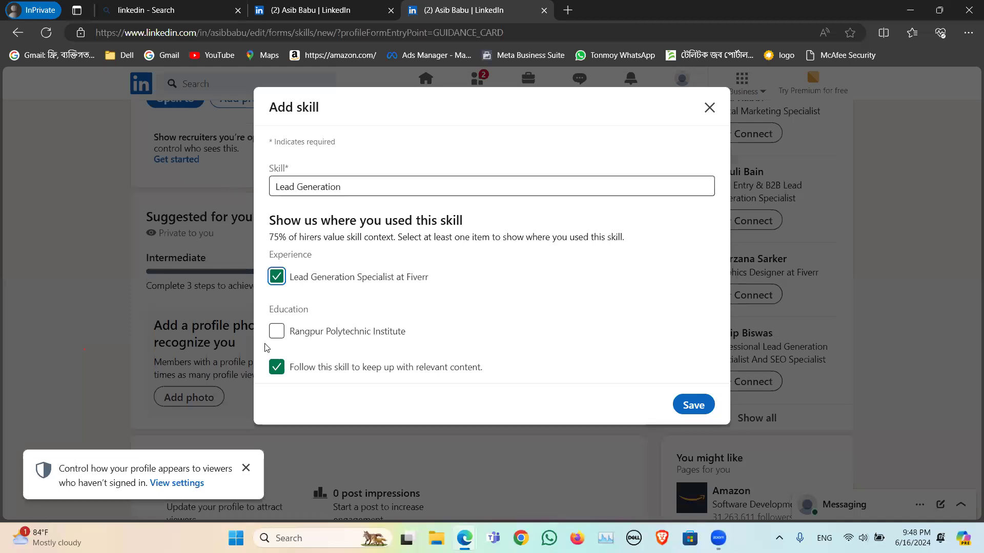
{"action": "left_click", "coordinate": [706, 405]}
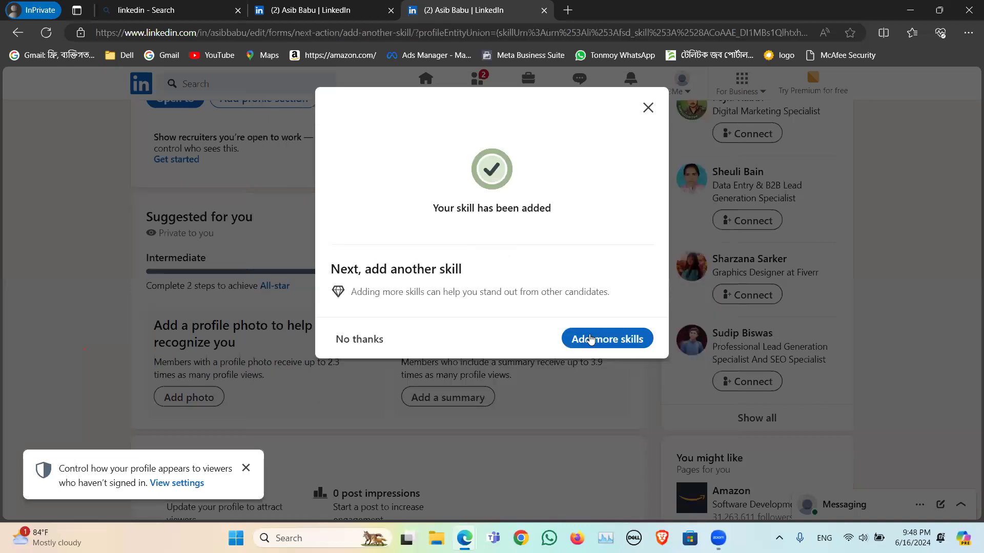
{"action": "left_click", "coordinate": [600, 340]}
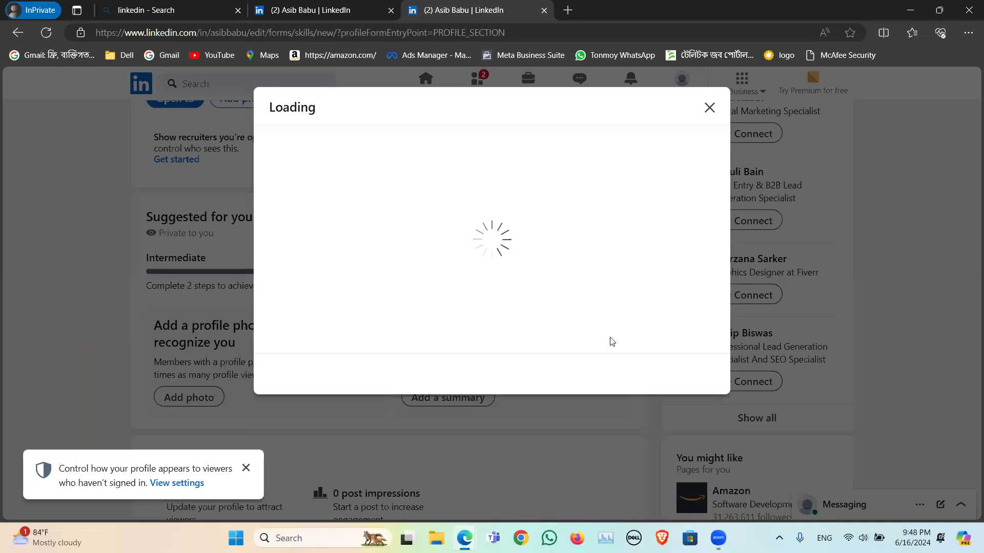
Search 'digital marke' and save Digital Marketing as a skill.
{"action": "left_click", "coordinate": [344, 186]}
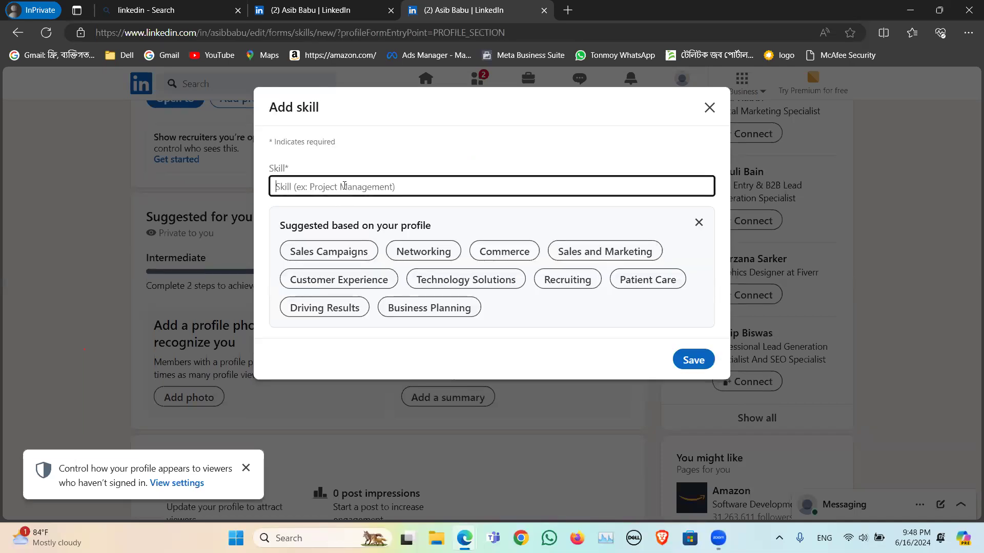
{"action": "type", "text": "d"}
{"action": "key", "text": "BackSpace"}
{"action": "type", "text": "dig"}
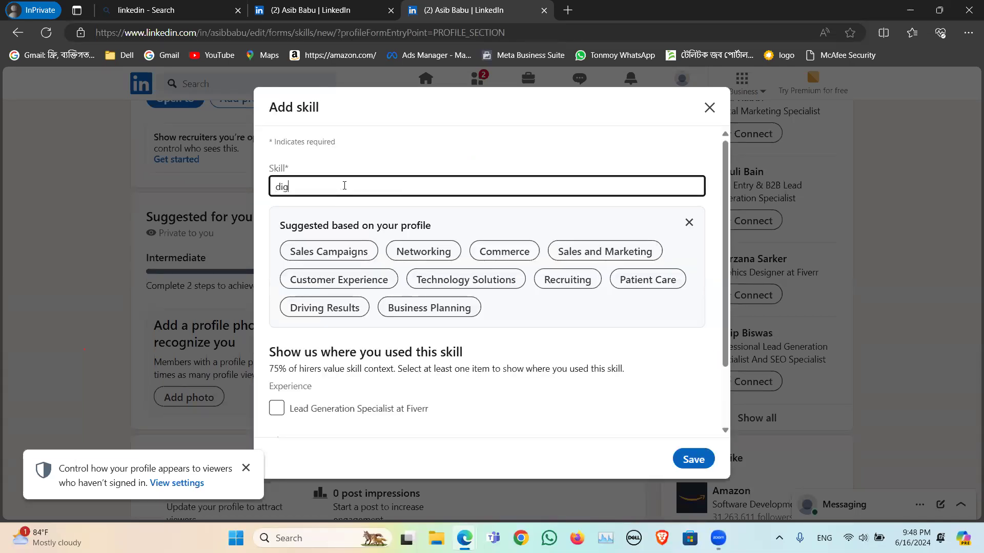
{"action": "type", "text": "ital marke"}
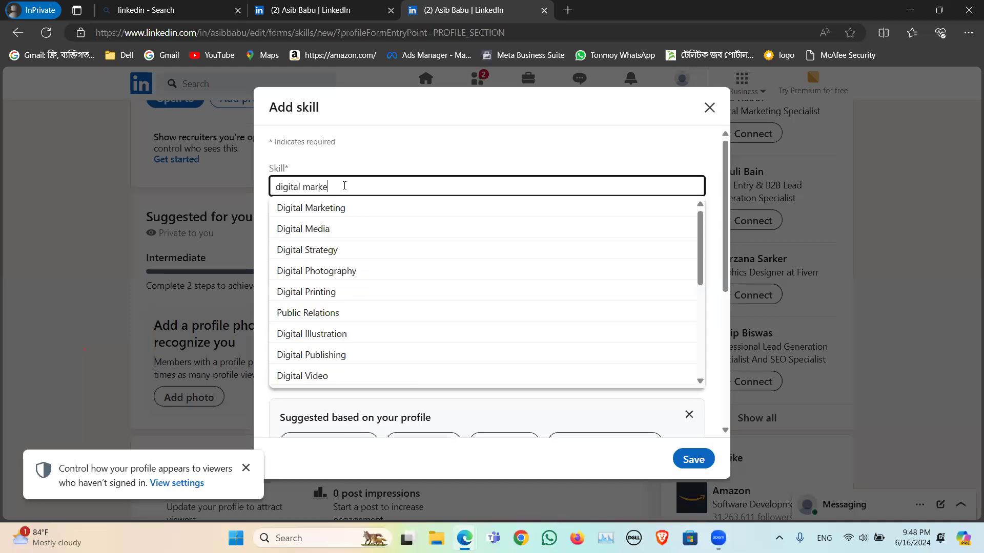
{"action": "left_click", "coordinate": [340, 214]}
{"action": "left_click", "coordinate": [687, 406]}
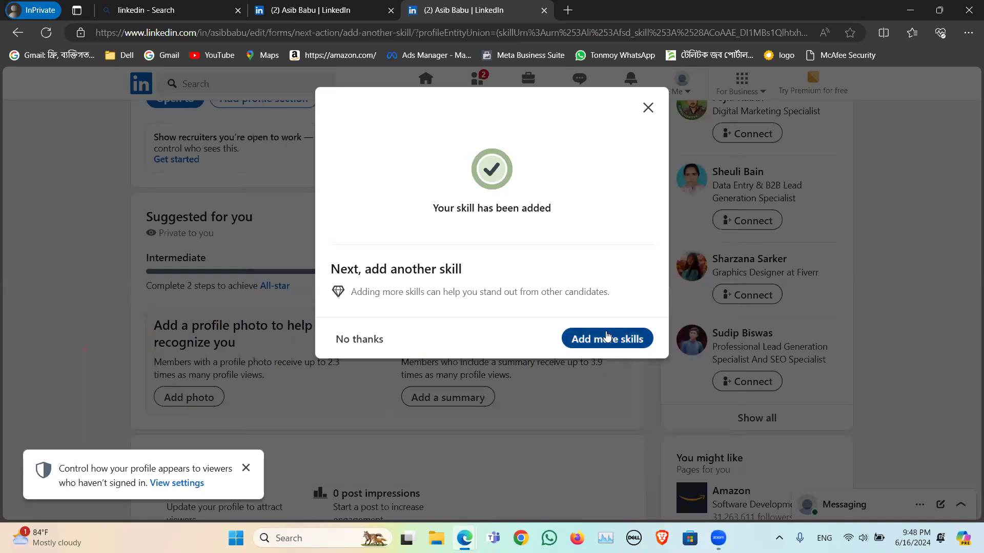
Add the suggested Sales and Marketing skill and save it.
{"action": "left_click", "coordinate": [603, 338]}
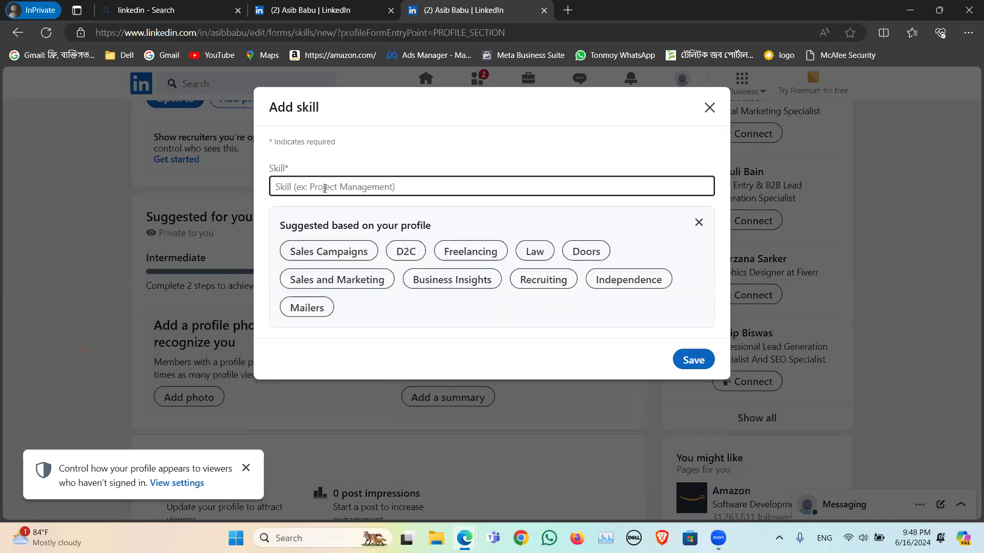
{"action": "left_click", "coordinate": [322, 186]}
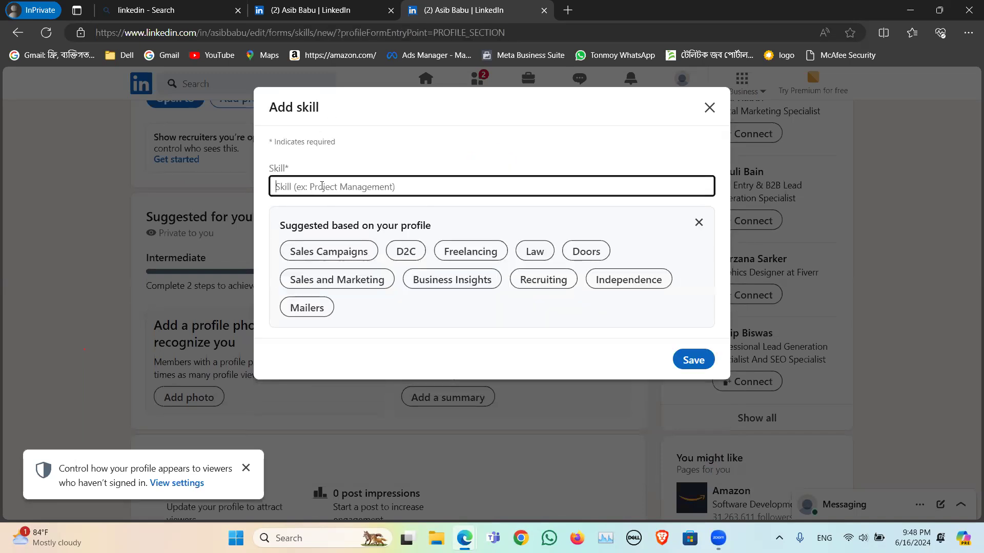
{"action": "left_click", "coordinate": [337, 279]}
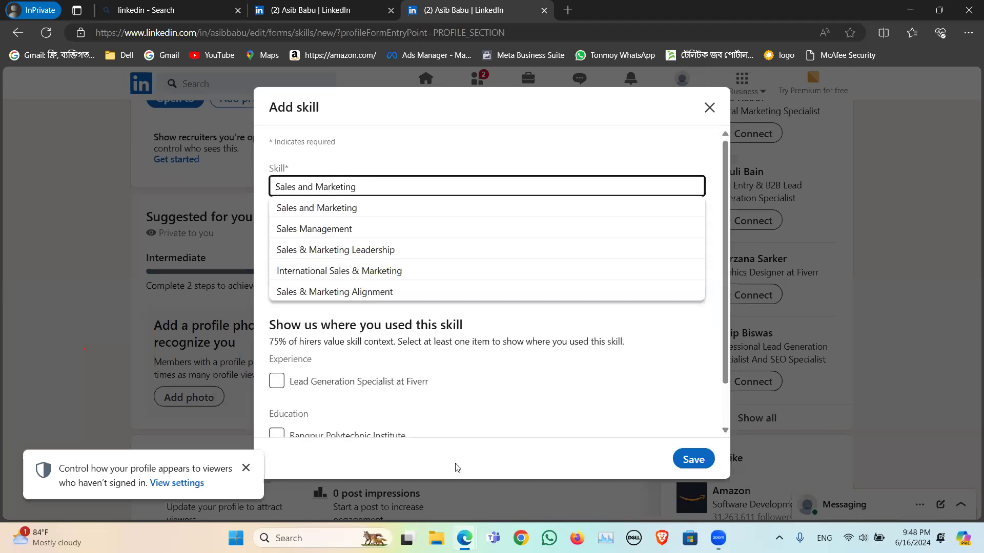
{"action": "scroll", "coordinate": [472, 385], "scroll_direction": "down", "scroll_amount": 1}
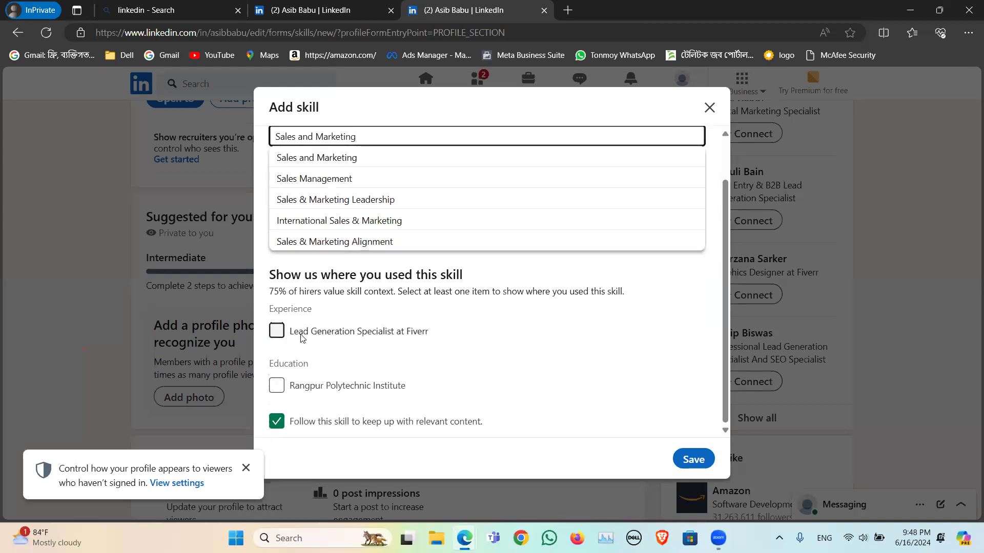
{"action": "left_click", "coordinate": [685, 455]}
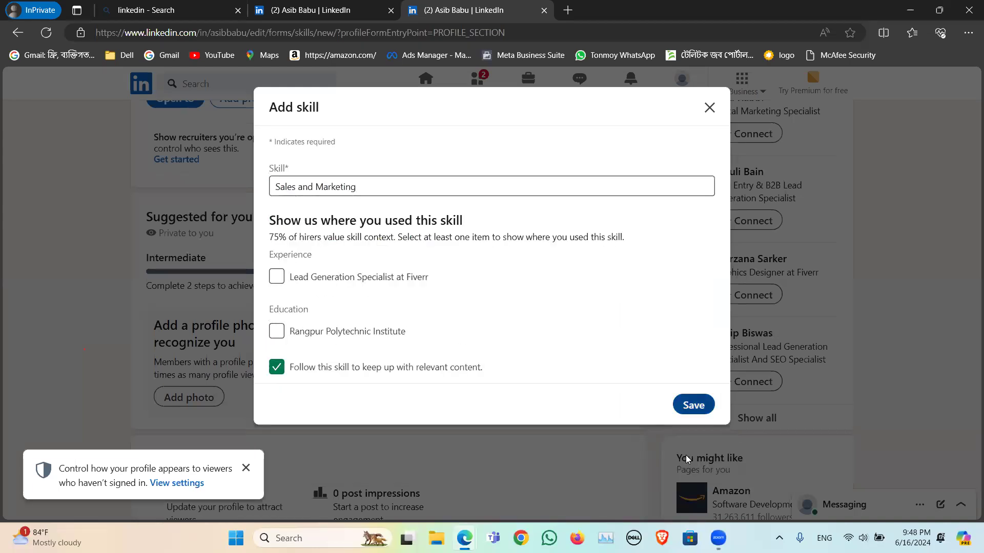
{"action": "left_click", "coordinate": [691, 407]}
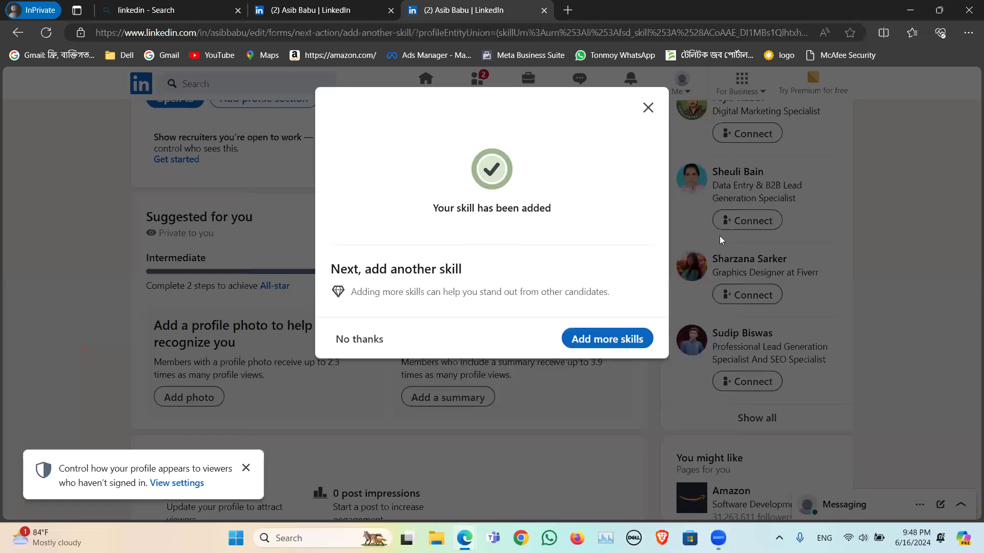
{"action": "left_click", "coordinate": [603, 338]}
Search 'social media ma' and save Social Media Marketing as a skill.
{"action": "left_click", "coordinate": [343, 189]}
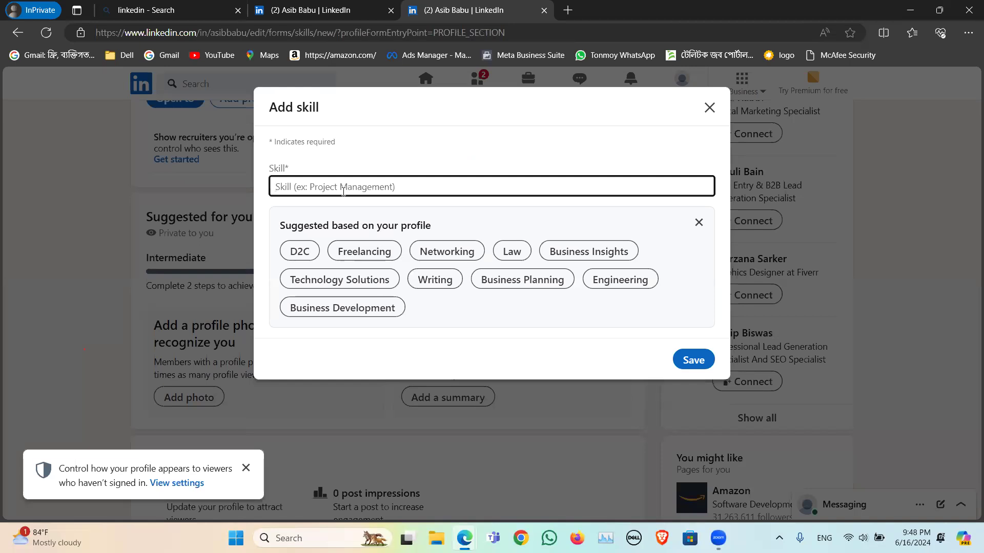
{"action": "type", "text": "soc"}
{"action": "key", "text": "BackSpace"}
{"action": "key", "text": "BackSpace"}
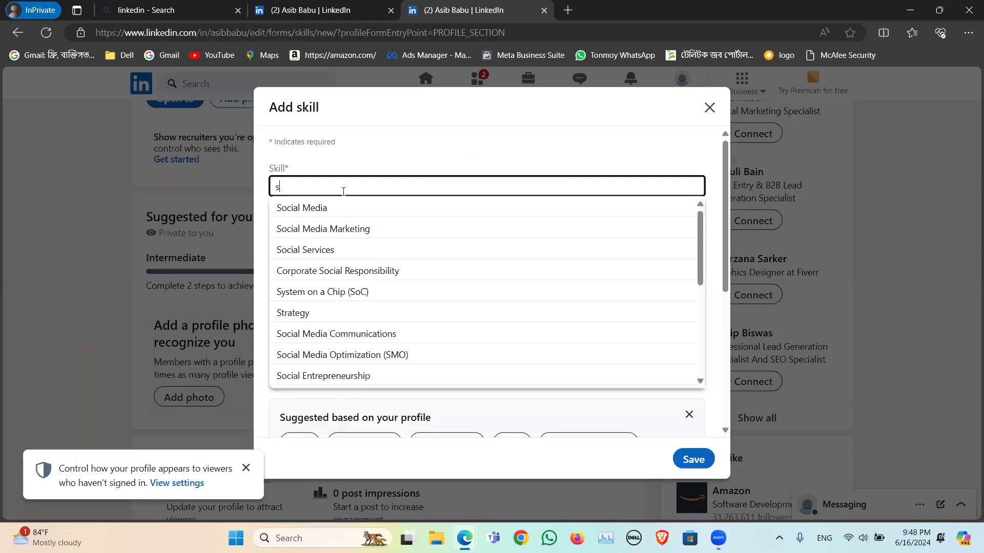
{"action": "type", "text": "ocial me"}
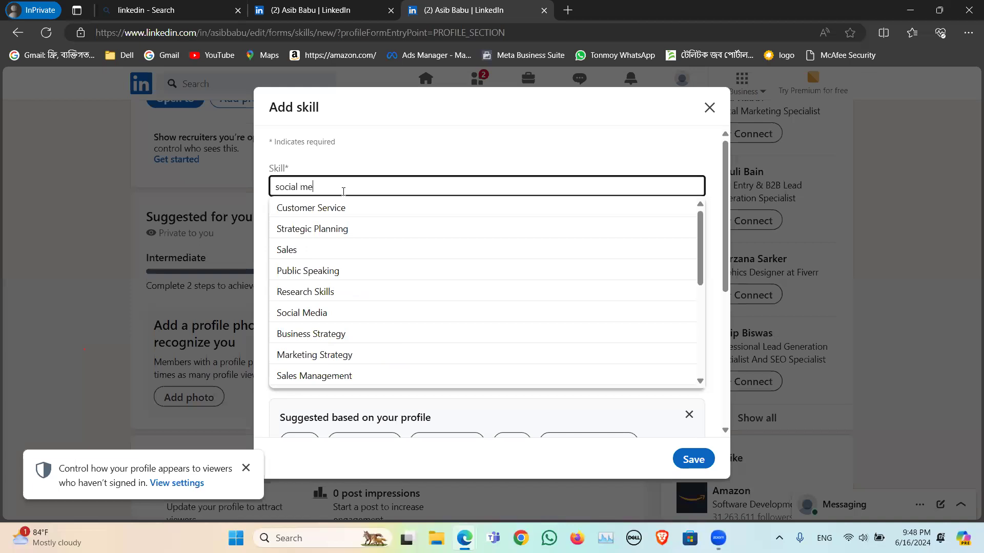
{"action": "type", "text": "dia mar"}
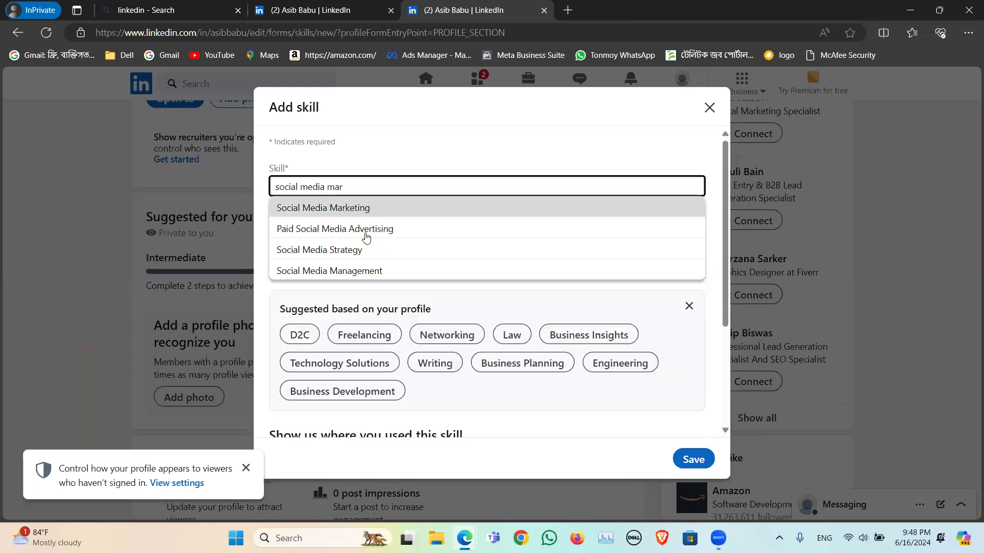
{"action": "left_click", "coordinate": [376, 218]}
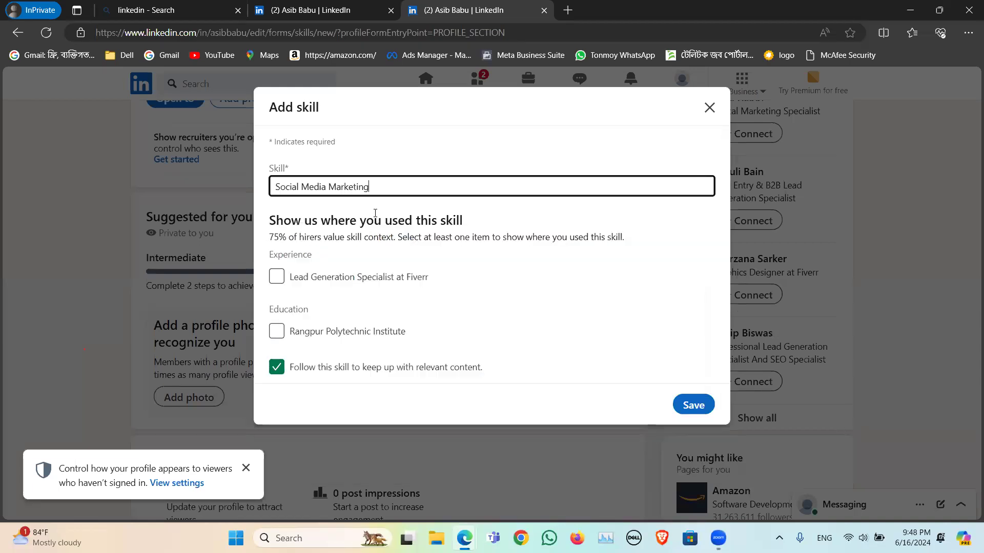
{"action": "left_click", "coordinate": [695, 406]}
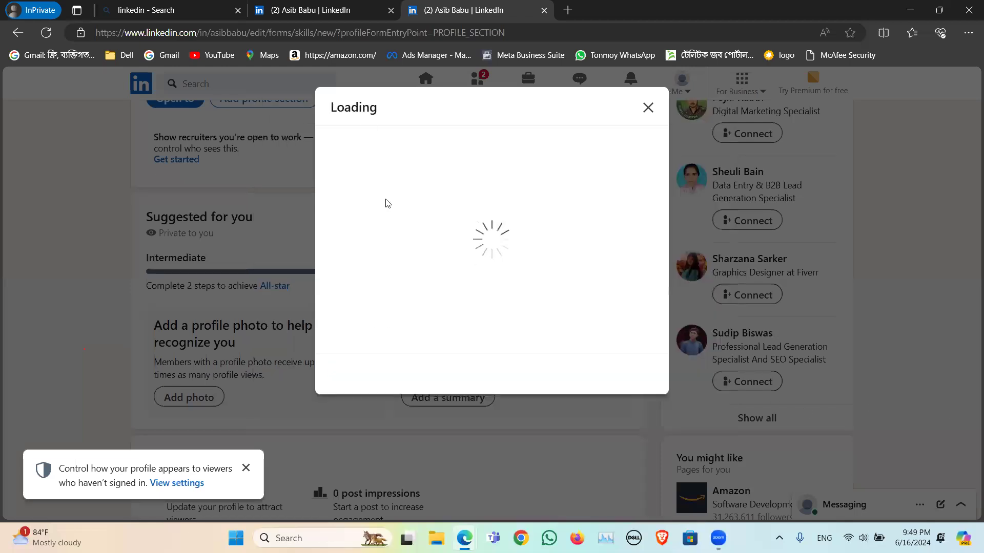
{"action": "left_click", "coordinate": [600, 340]}
Search 'social media' again and try saving Social Media Marketing once more.
{"action": "left_click", "coordinate": [333, 185]}
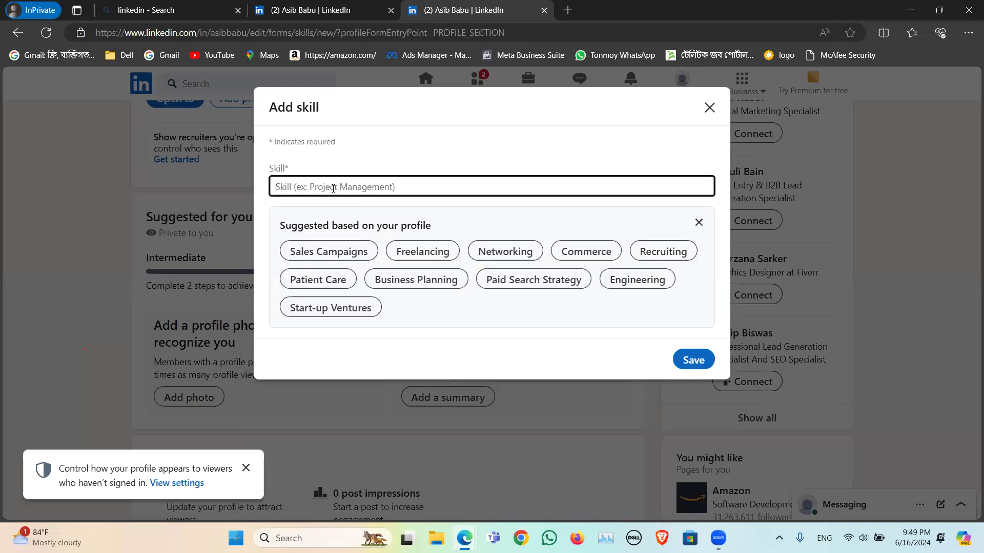
{"action": "type", "text": ".so"}
{"action": "key", "text": "BackSpace"}
{"action": "key", "text": "BackSpace"}
{"action": "key", "text": "BackSpace"}
{"action": "type", "text": "social"}
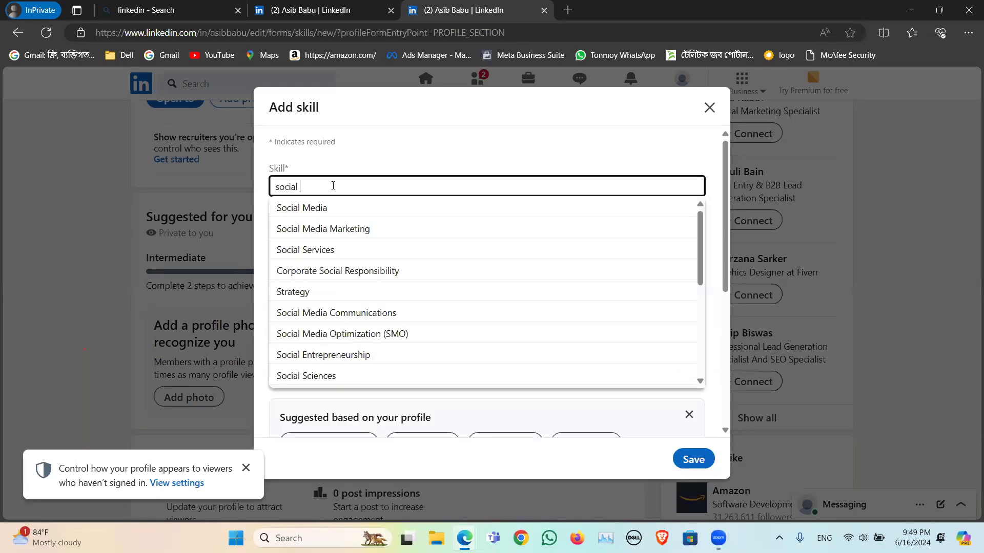
{"action": "type", "text": " media"}
{"action": "left_click", "coordinate": [360, 227]}
{"action": "left_click", "coordinate": [694, 405]}
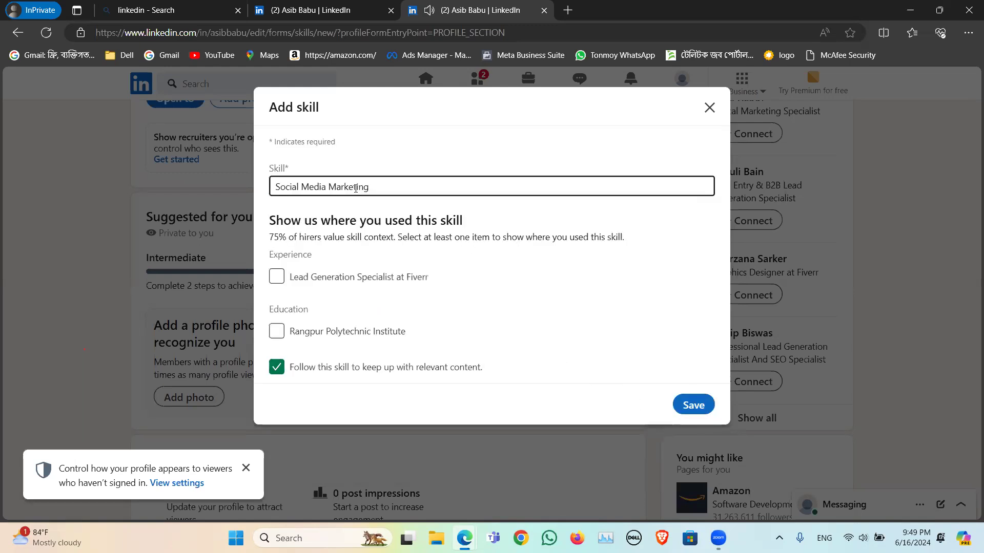
{"action": "left_click", "coordinate": [695, 404]}
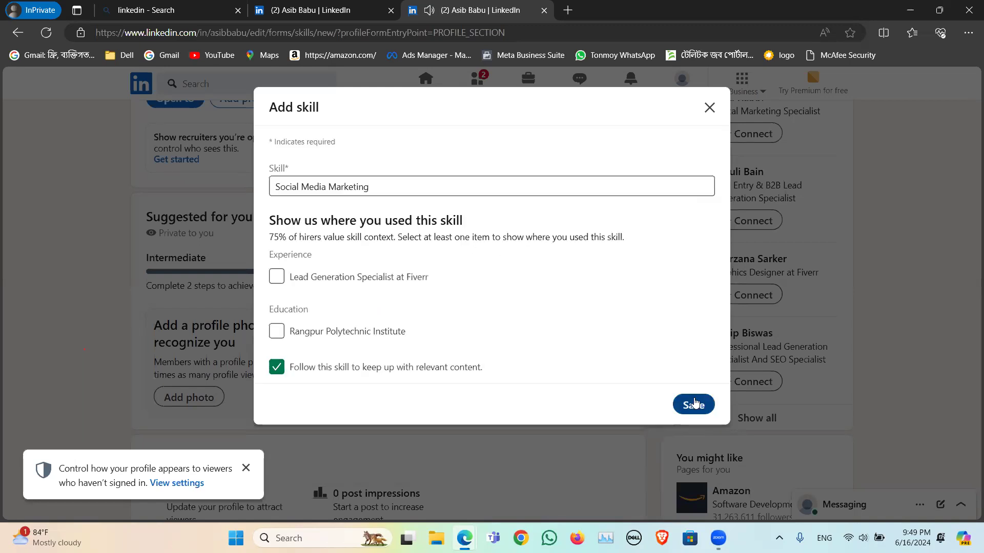
Save Paid Social Media Advertising and Business-to-Business (B2B) as skills.
{"action": "triple_click", "coordinate": [375, 183]}
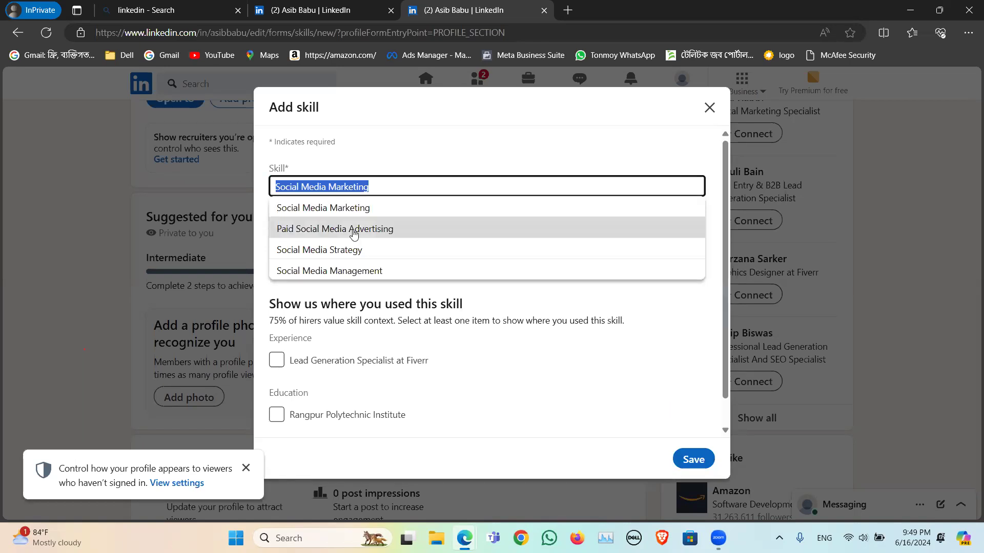
{"action": "left_click", "coordinate": [391, 228]}
{"action": "left_click", "coordinate": [682, 407]}
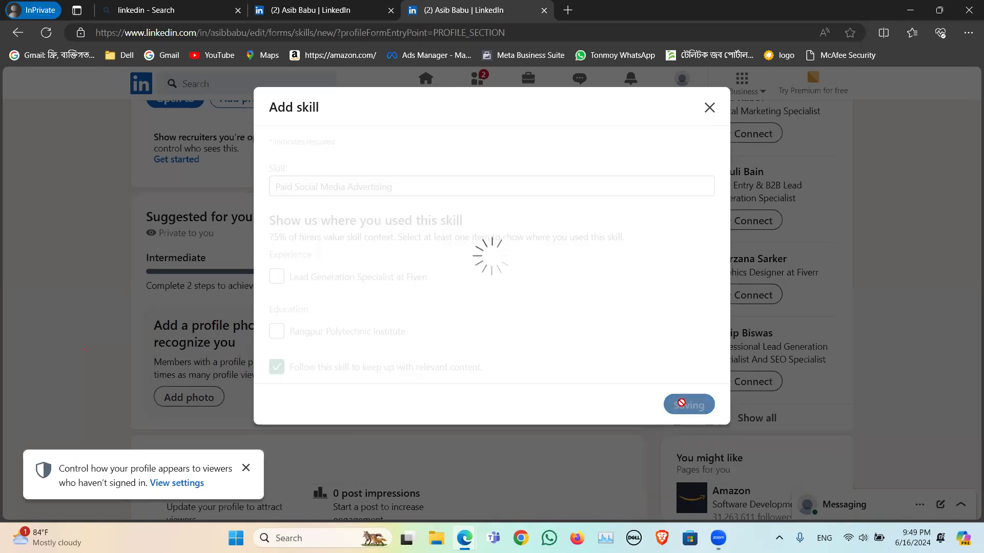
{"action": "left_click", "coordinate": [593, 340]}
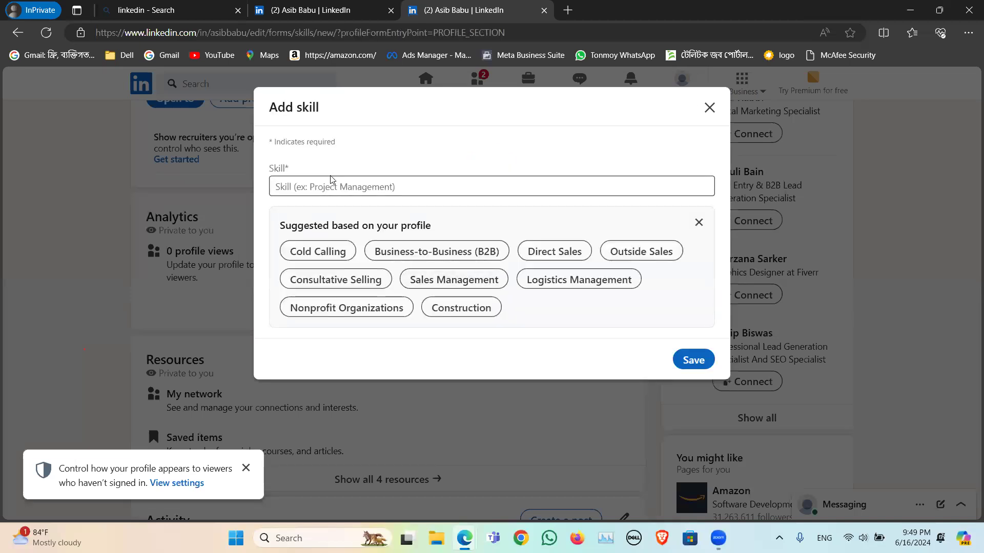
{"action": "left_click", "coordinate": [420, 255]}
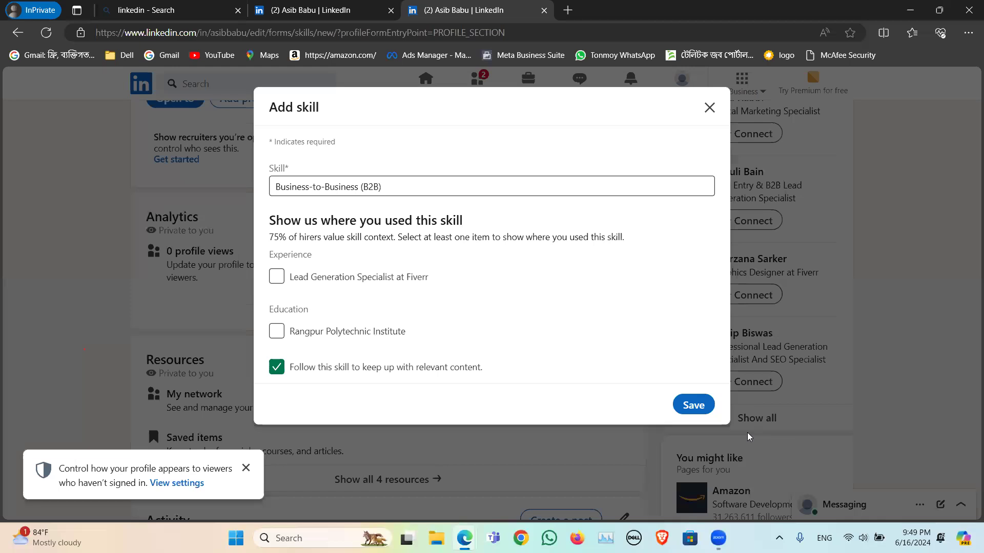
{"action": "left_click", "coordinate": [695, 406]}
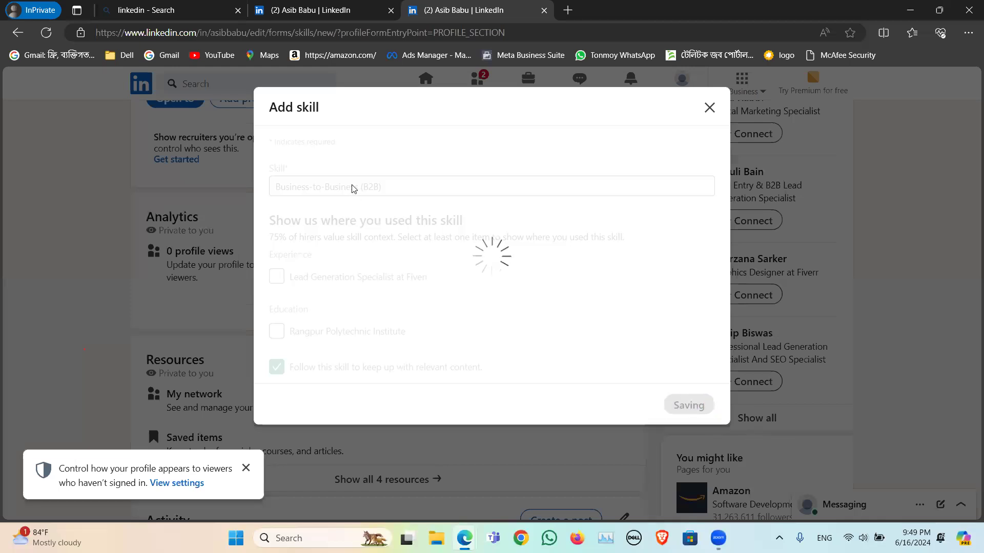
{"action": "left_click", "coordinate": [694, 404]}
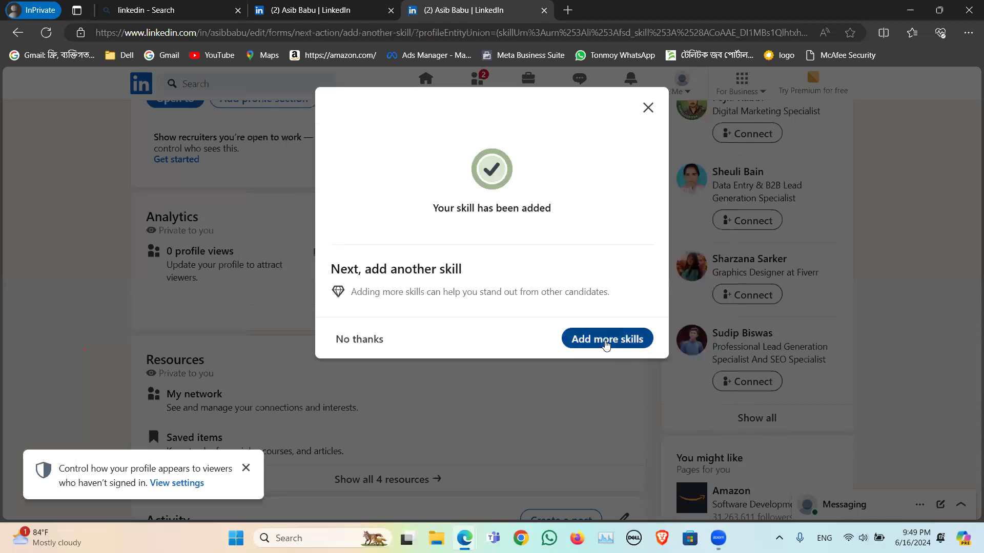
Add E-commerce SEO and E-Commerce as skills.
{"action": "left_click", "coordinate": [605, 339]}
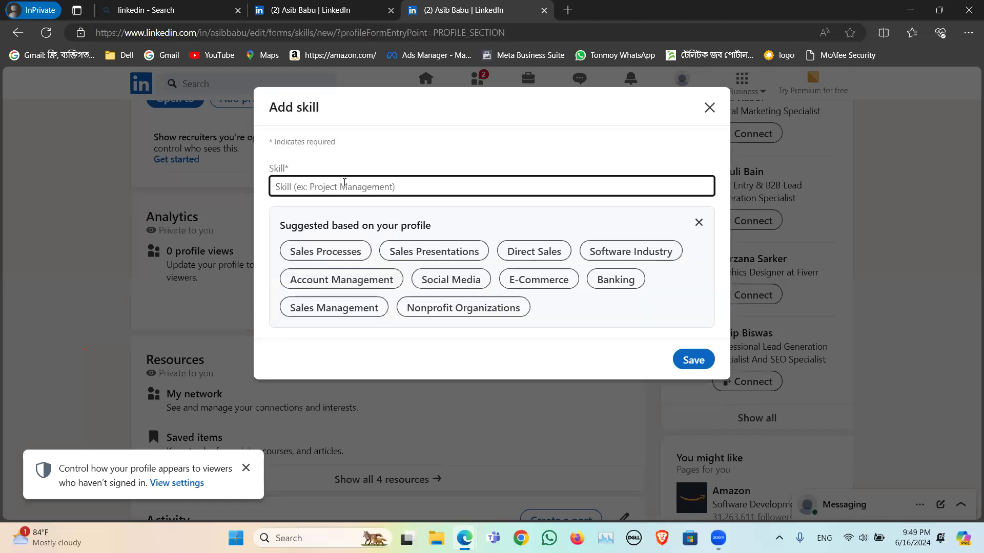
{"action": "left_click", "coordinate": [550, 280]}
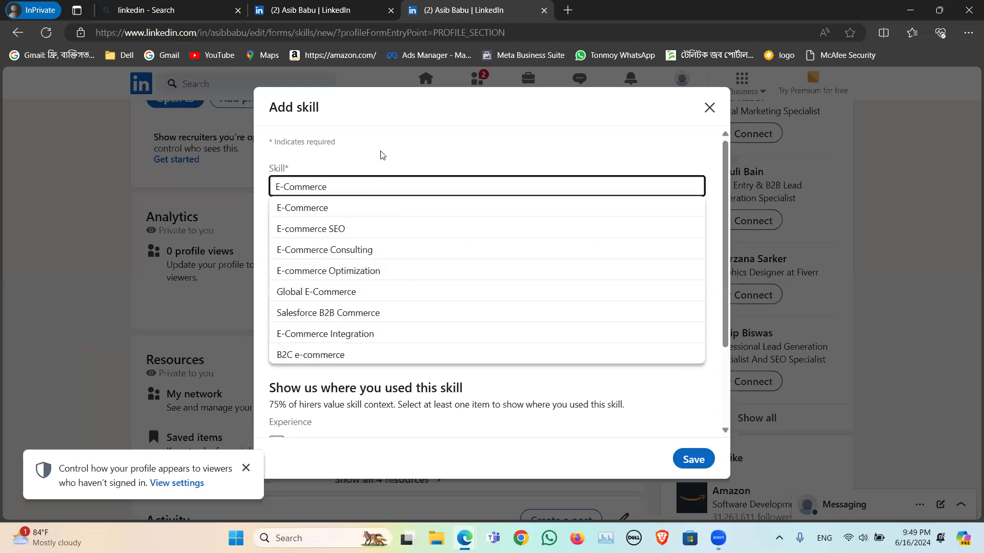
{"action": "left_click", "coordinate": [351, 230]}
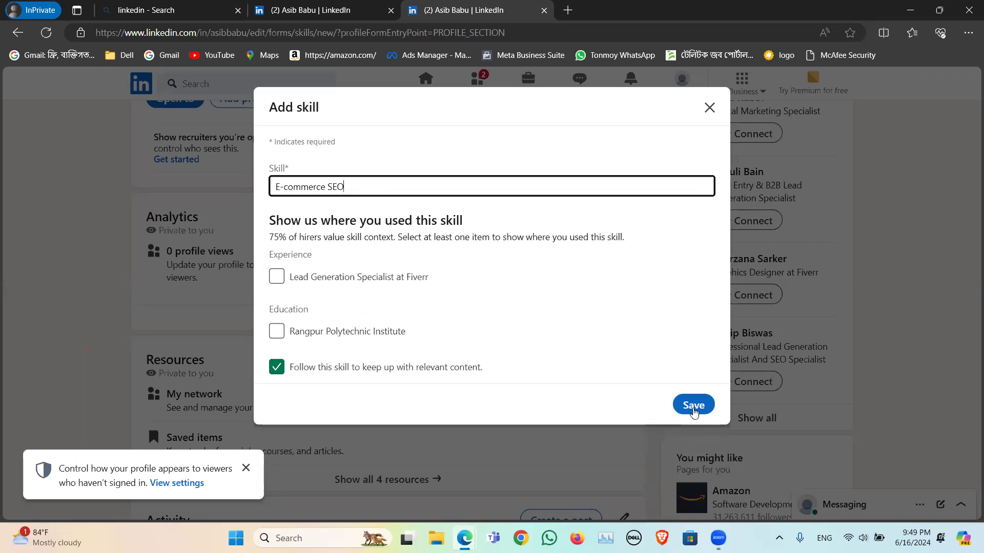
{"action": "left_click", "coordinate": [678, 402]}
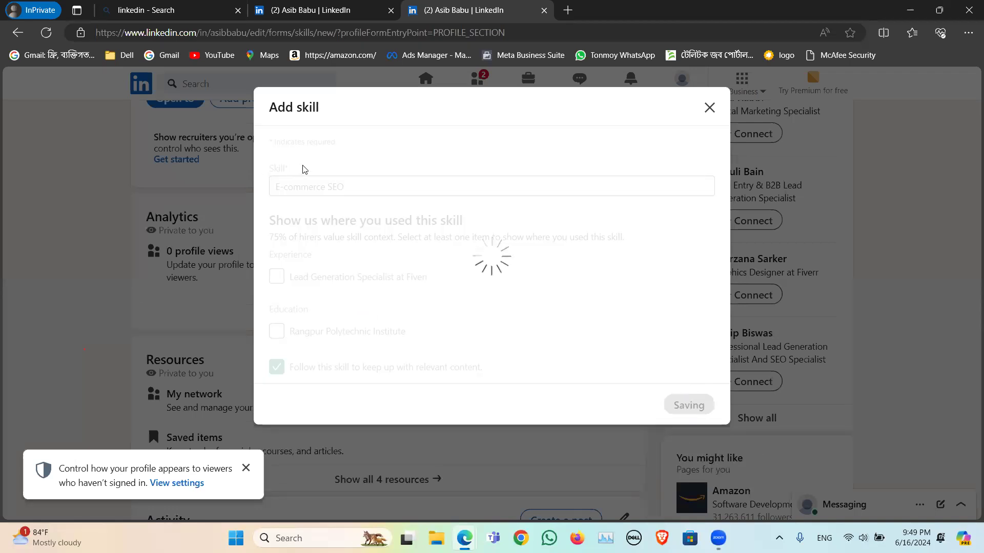
{"action": "left_click_drag", "start_coordinate": [587, 273], "coordinate": [612, 342]}
{"action": "left_click", "coordinate": [611, 339]}
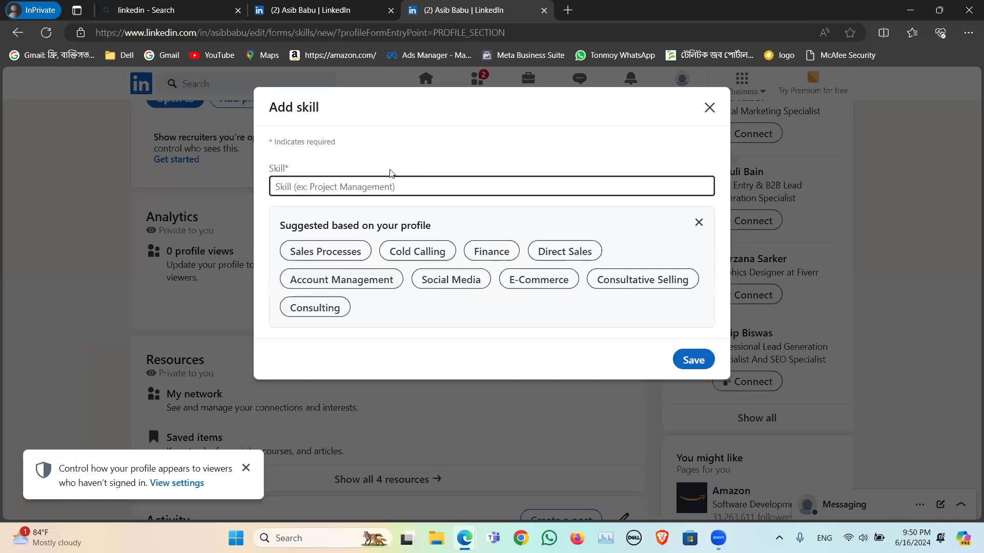
{"action": "left_click", "coordinate": [538, 280]}
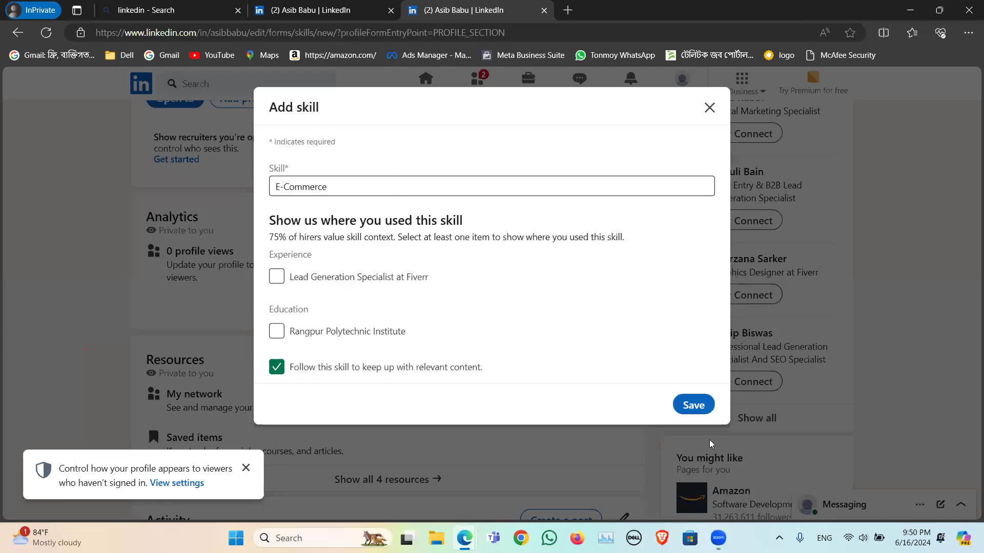
{"action": "left_click", "coordinate": [690, 403]}
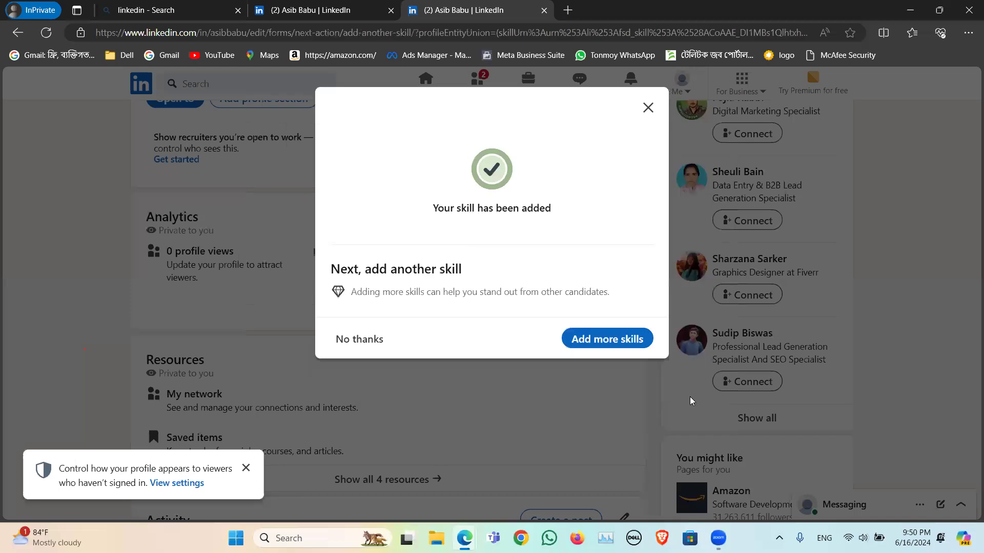
Add Consulting and Digital Media as skills.
{"action": "left_click", "coordinate": [622, 344]}
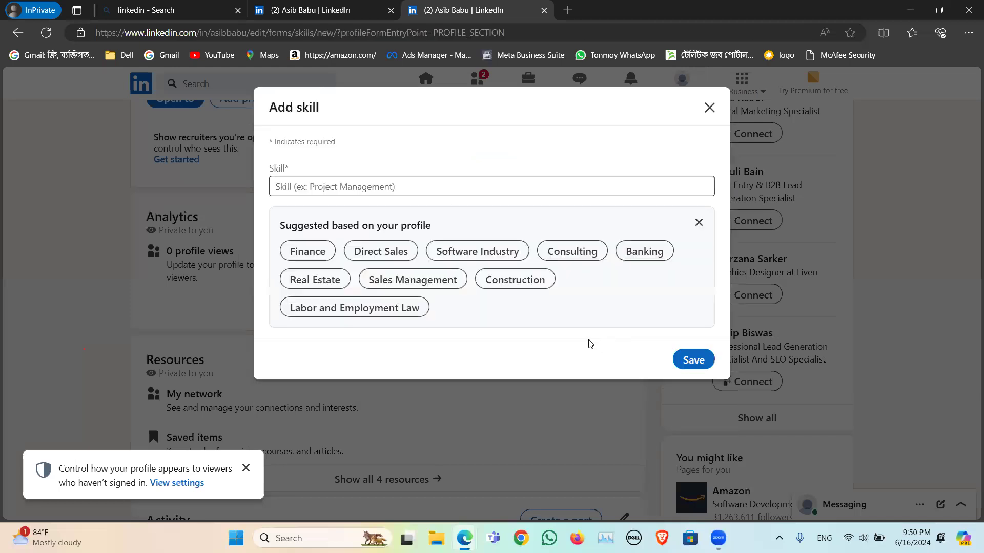
{"action": "left_click", "coordinate": [571, 251]}
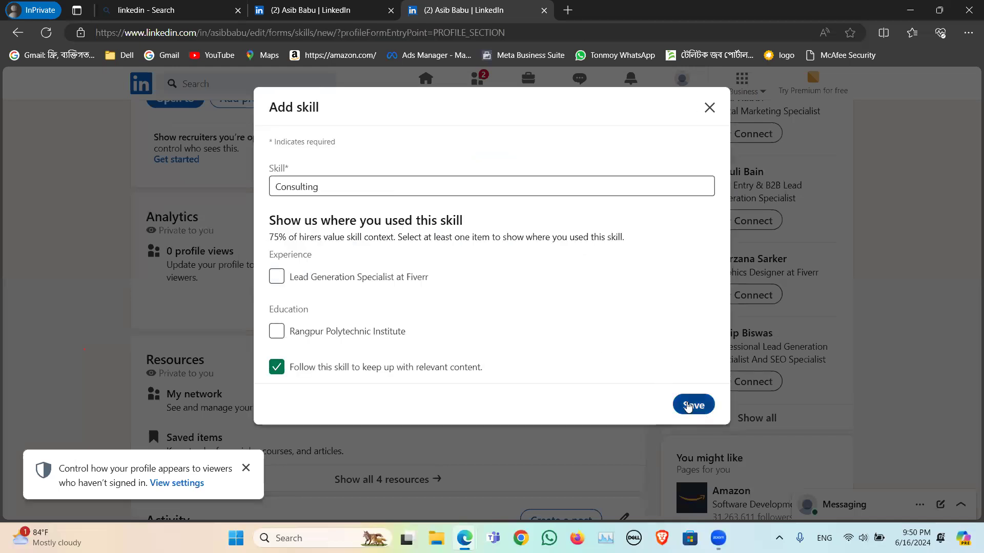
{"action": "left_click", "coordinate": [688, 406]}
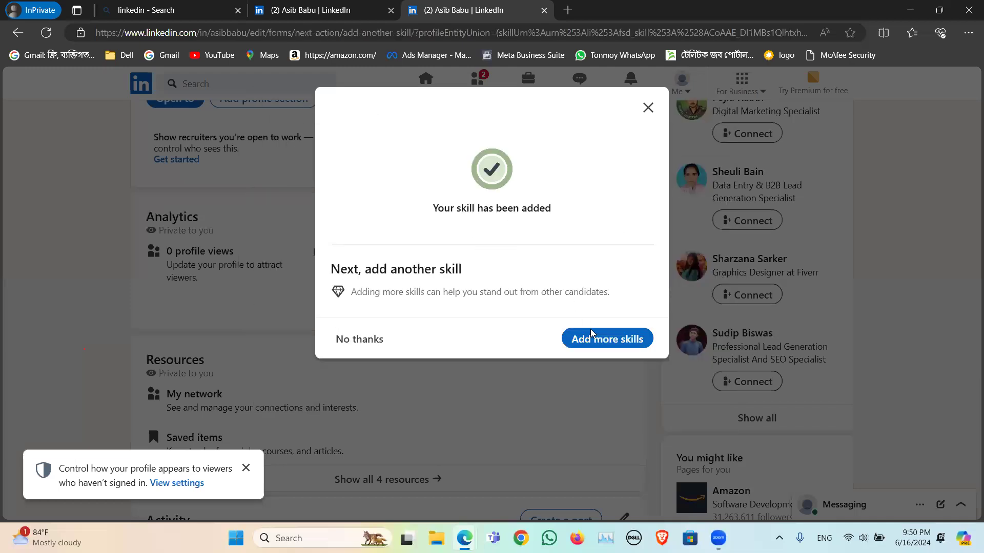
{"action": "left_click", "coordinate": [590, 336]}
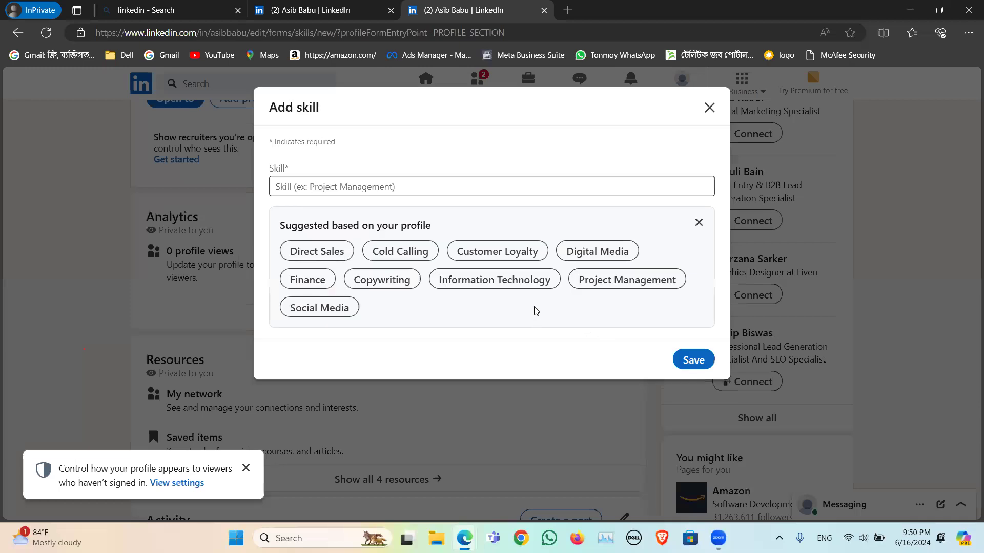
{"action": "left_click", "coordinate": [607, 262]}
{"action": "left_click", "coordinate": [682, 404]}
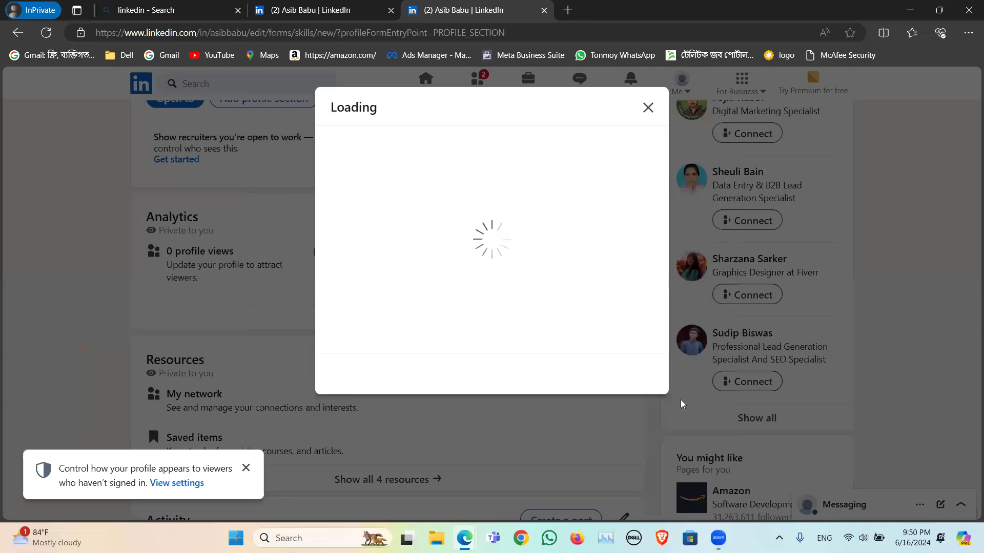
Add Marketing Strategy and Sales Management as skills.
{"action": "left_click", "coordinate": [597, 336]}
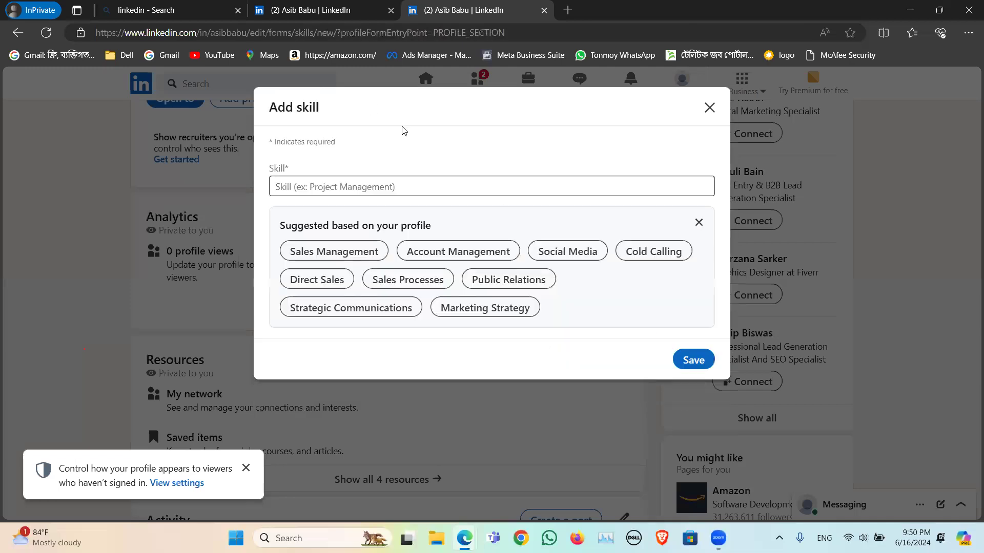
{"action": "left_click", "coordinate": [452, 307]}
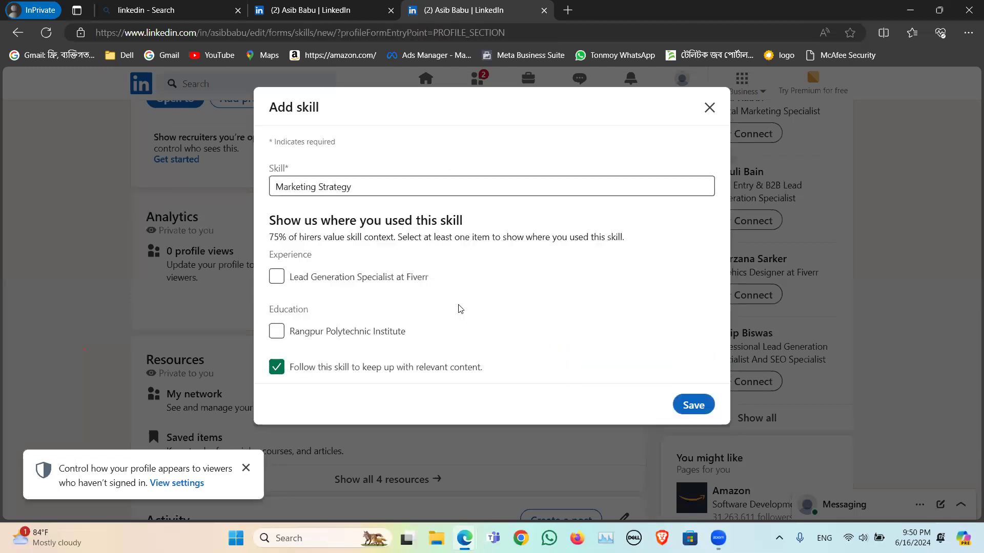
{"action": "left_click", "coordinate": [681, 402]}
{"action": "left_click", "coordinate": [606, 337]}
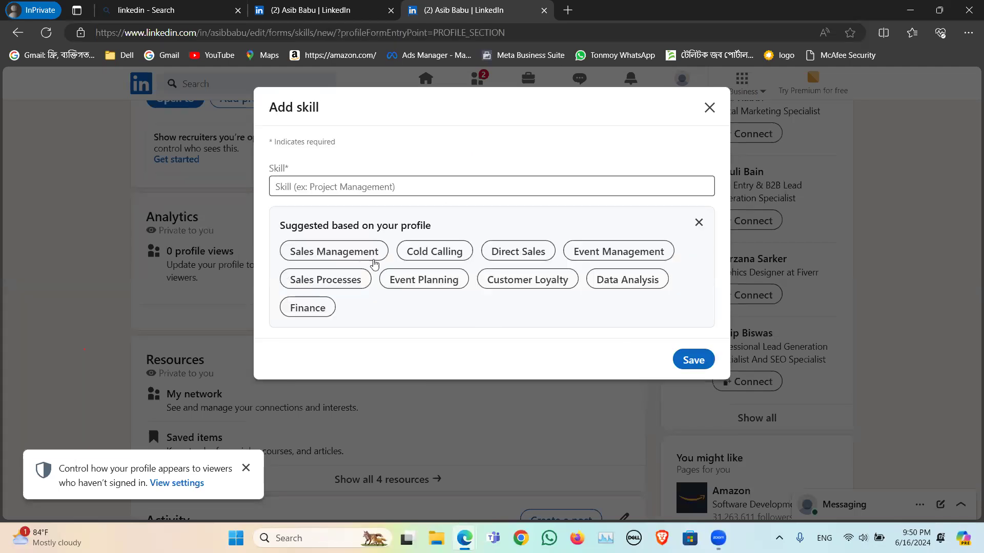
{"action": "left_click", "coordinate": [374, 262]}
{"action": "left_click", "coordinate": [691, 405]}
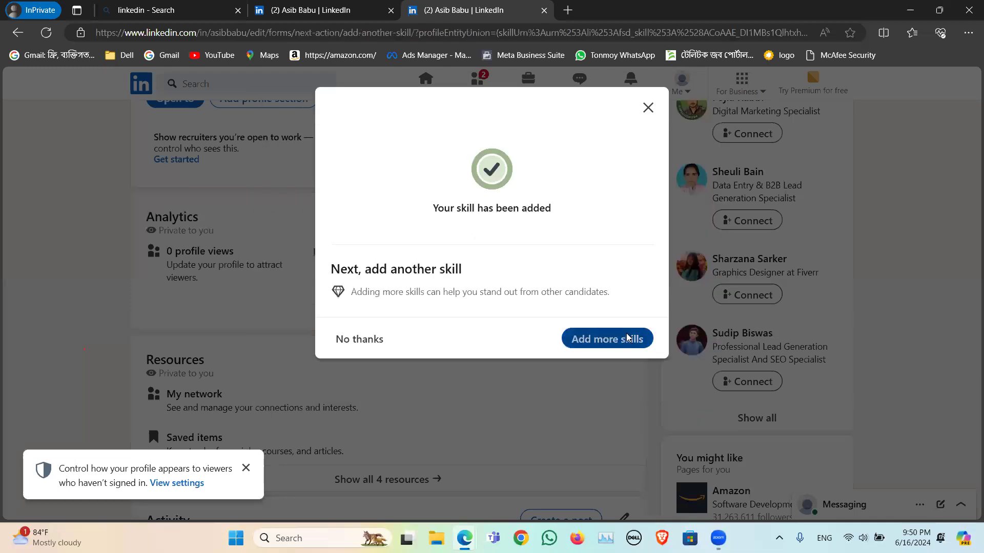
{"action": "left_click", "coordinate": [627, 339]}
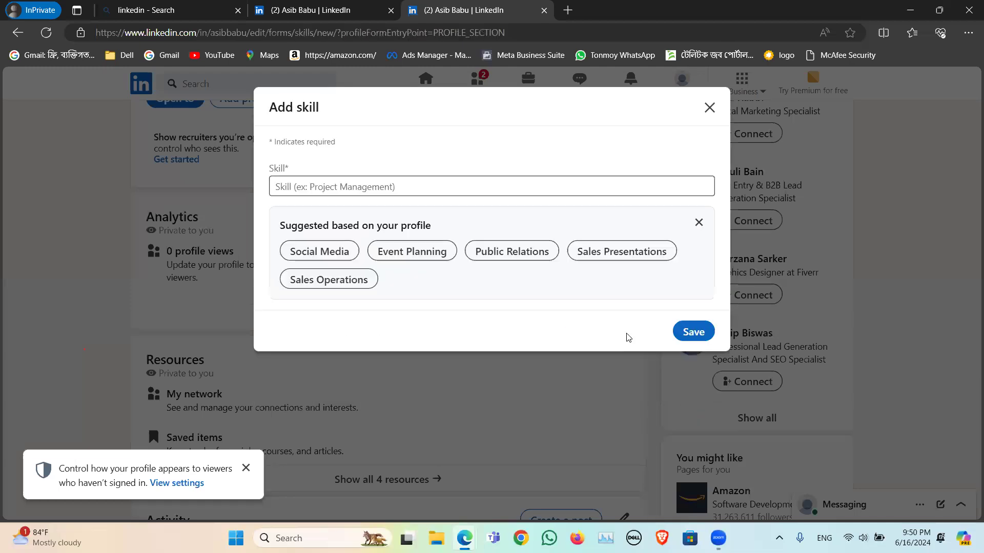
Search 'seo' and save Search Engine Optimization (SEO) as a skill.
{"action": "left_click", "coordinate": [384, 185]}
{"action": "type", "text": "c"}
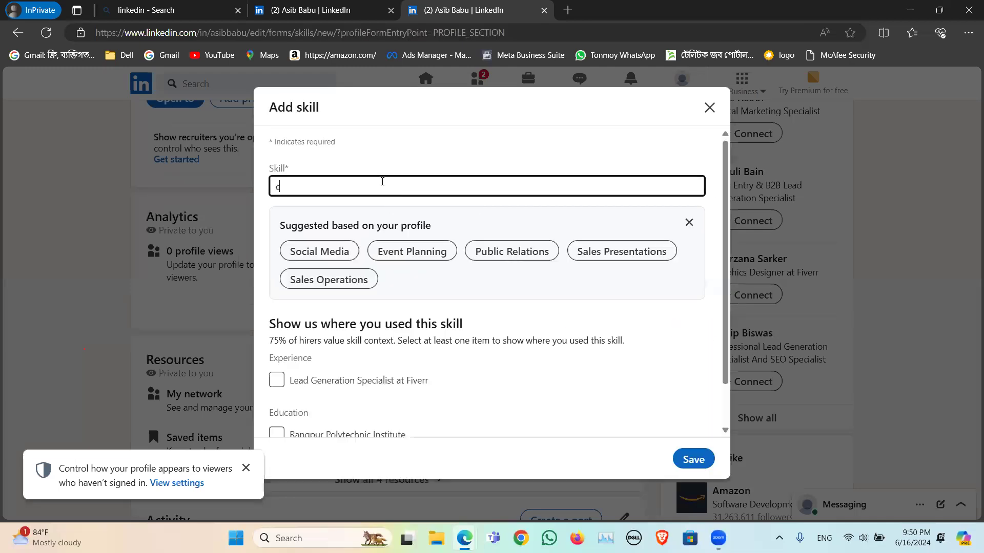
{"action": "key", "text": "BackSpace"}
{"action": "type", "text": "seo"}
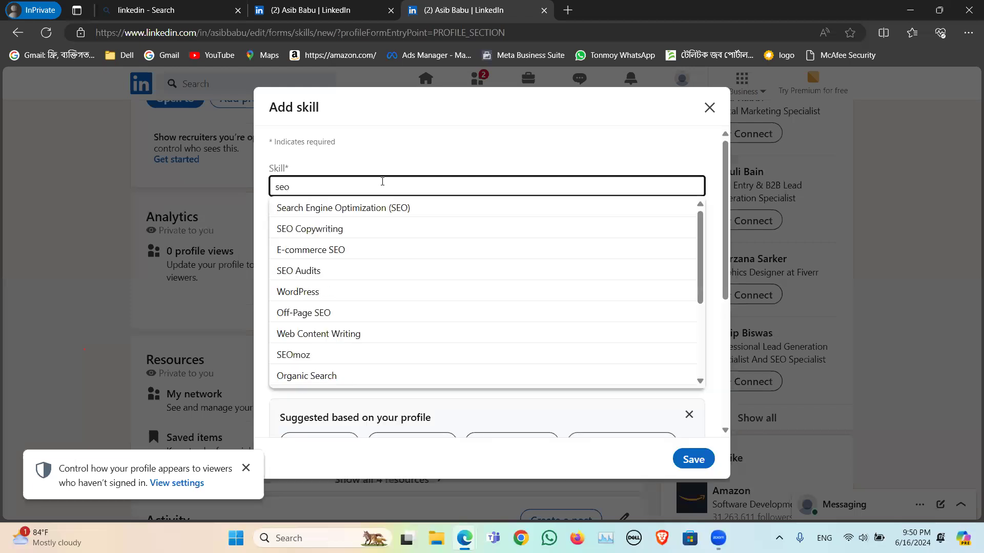
{"action": "left_click", "coordinate": [395, 208]}
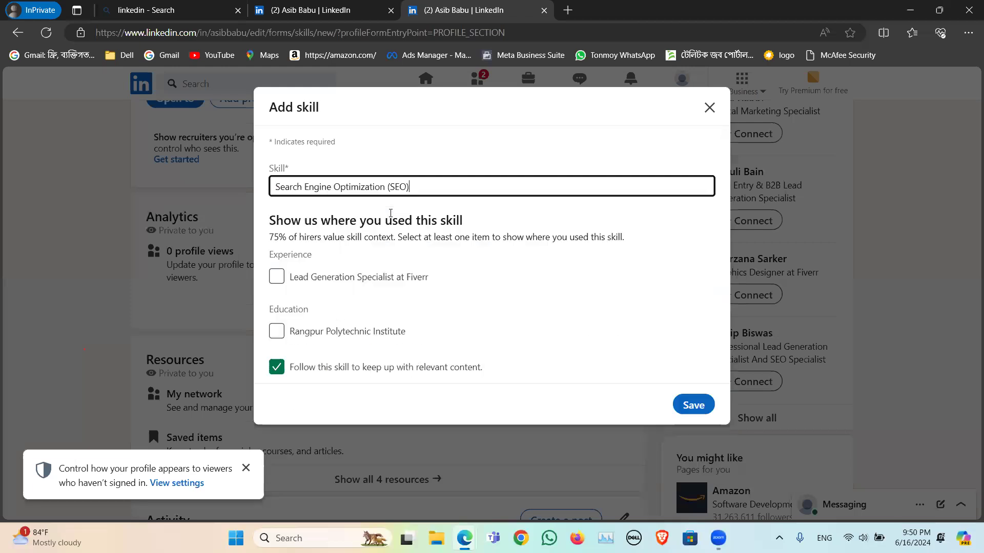
{"action": "left_click", "coordinate": [698, 410]}
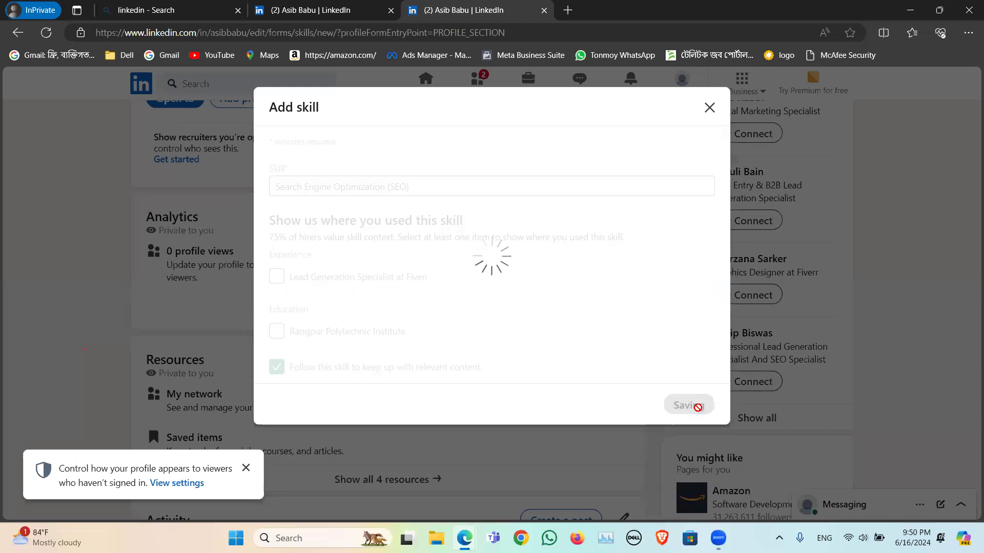
{"action": "left_click", "coordinate": [698, 410]}
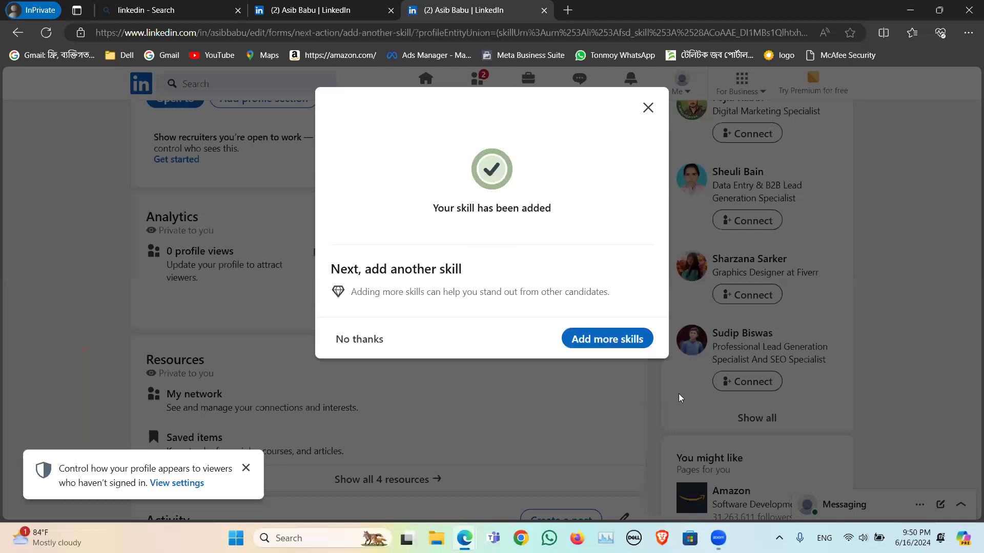
Search 'social media ma' and pick Social Media Management as the next skill.
{"action": "left_click", "coordinate": [598, 337]}
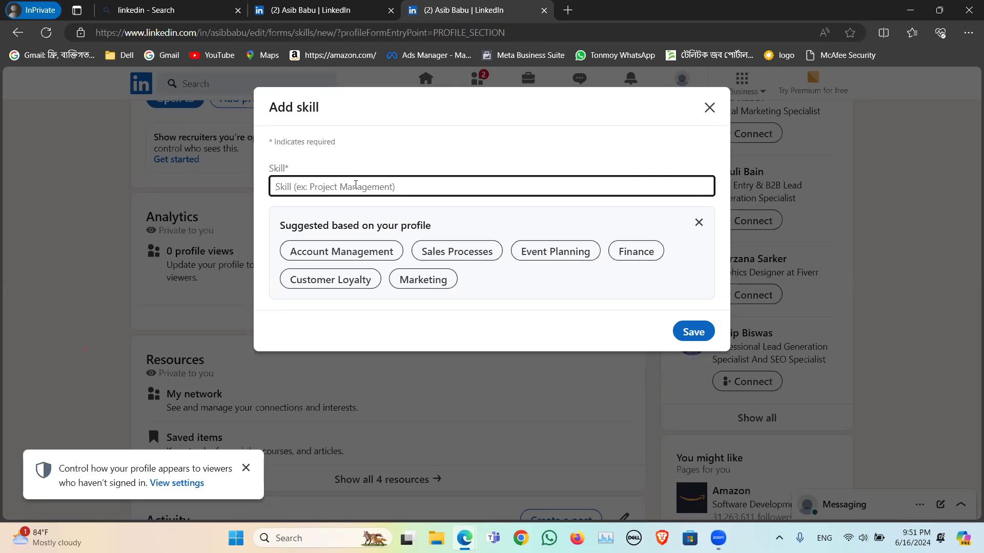
{"action": "type", "text": "social"}
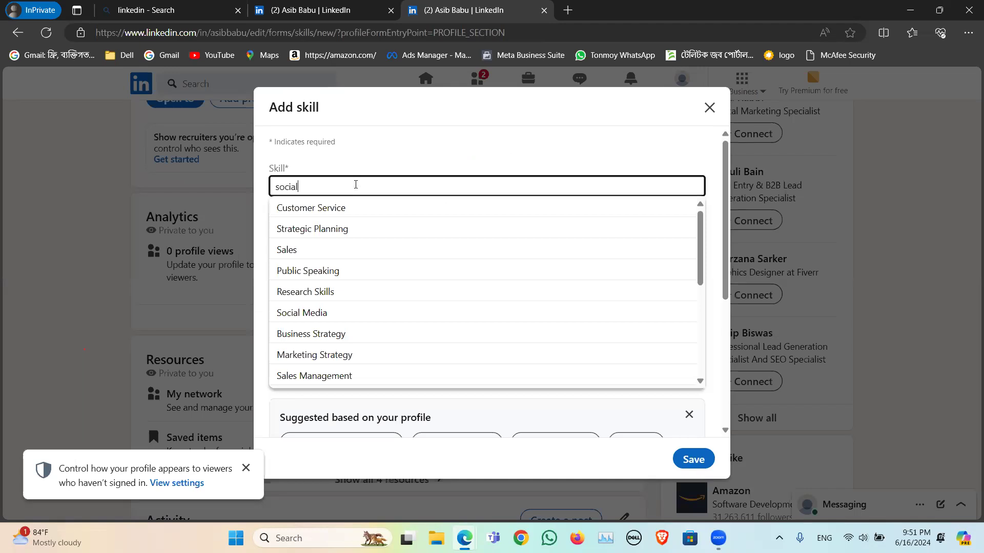
{"action": "type", "text": " media"}
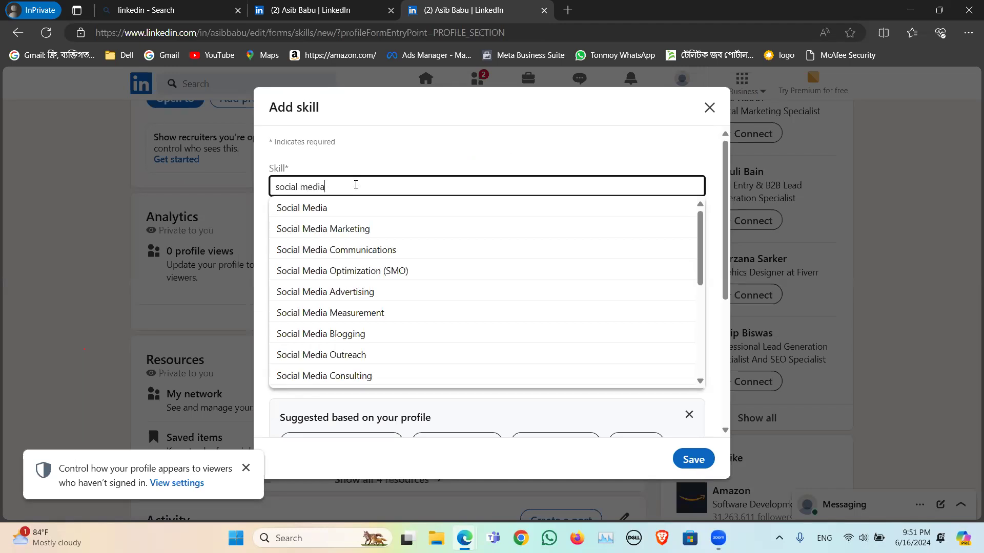
{"action": "type", "text": " ma"}
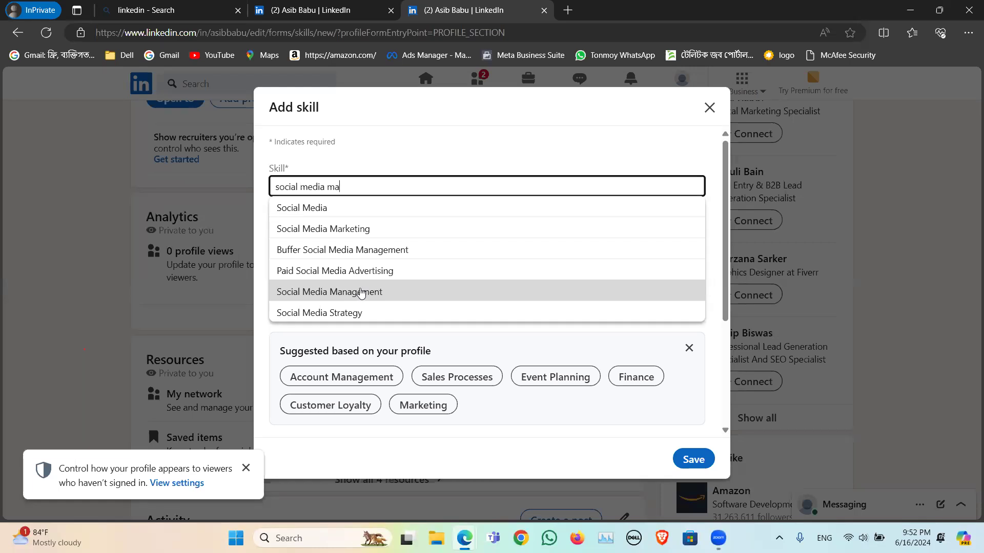
{"action": "left_click", "coordinate": [361, 292]}
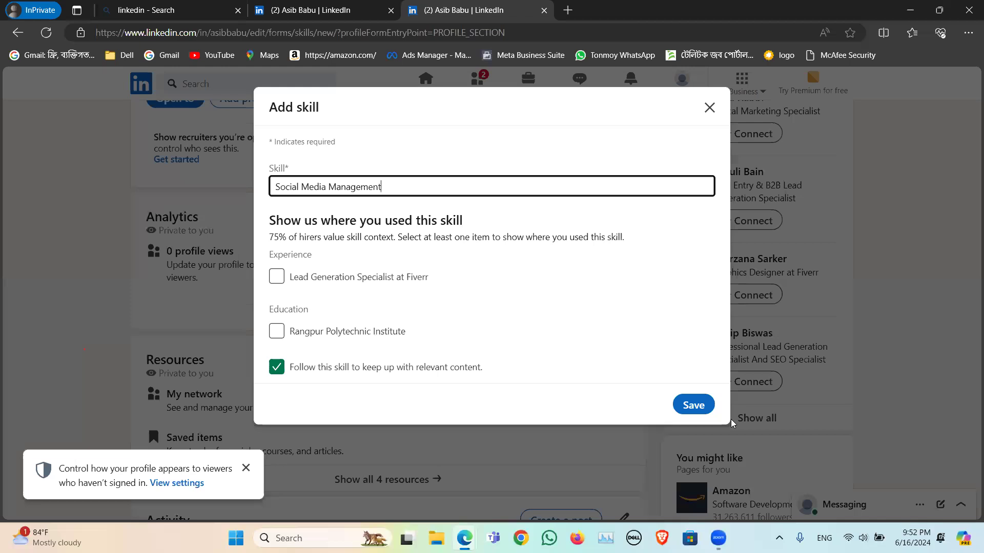
{"action": "left_click", "coordinate": [693, 404]}
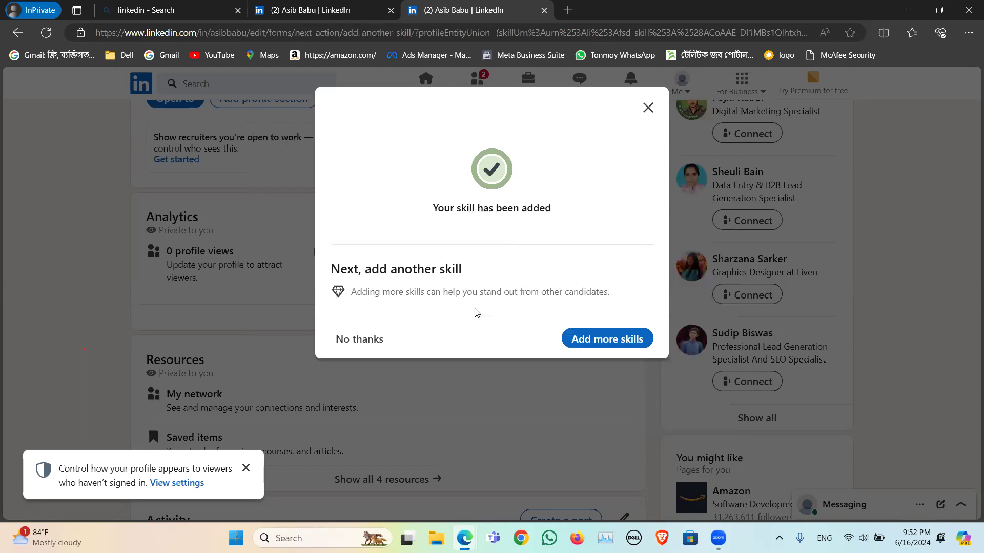
Search 'social me' and save Social Media Optimization (SMO) as a skill.
{"action": "left_click", "coordinate": [592, 342]}
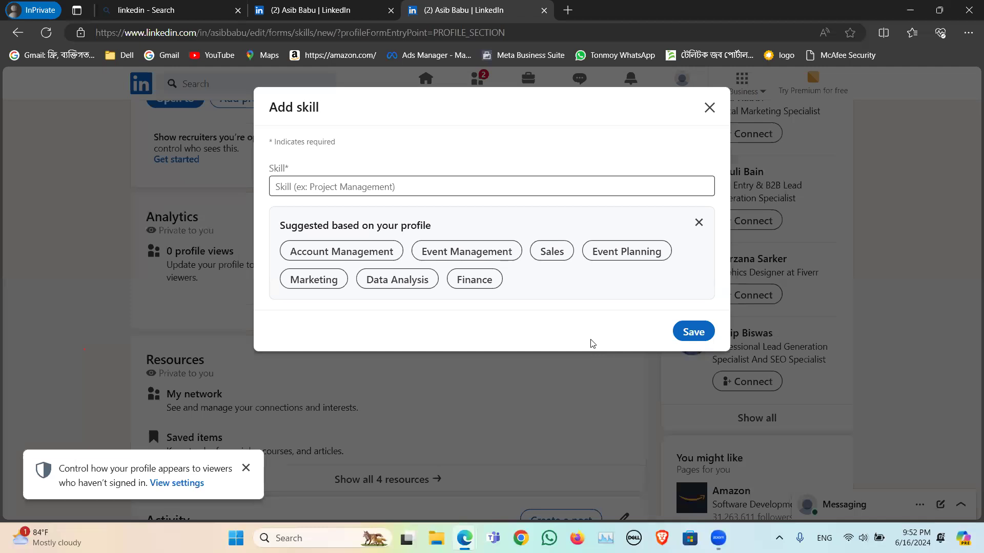
{"action": "left_click", "coordinate": [319, 189]}
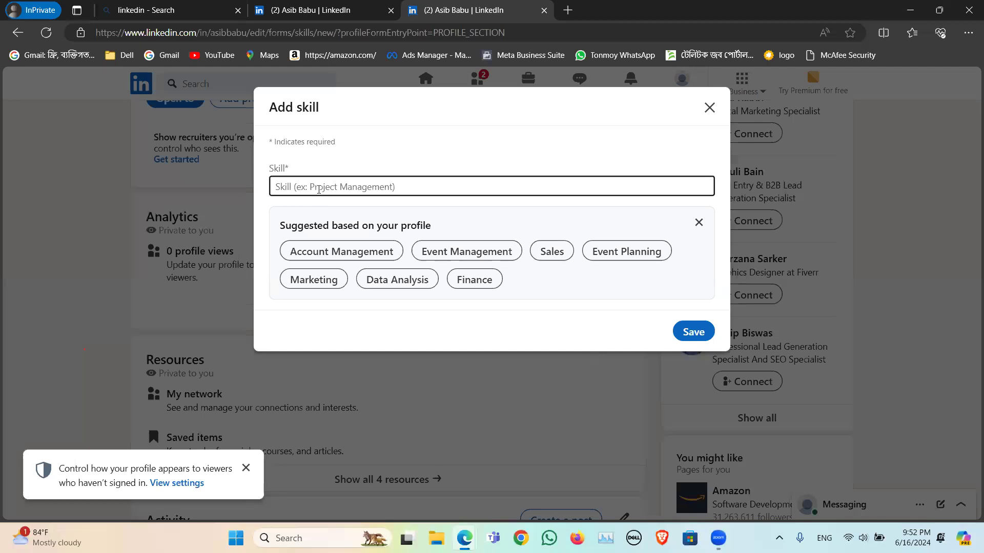
{"action": "left_click", "coordinate": [317, 189]}
{"action": "type", "text": "soc"}
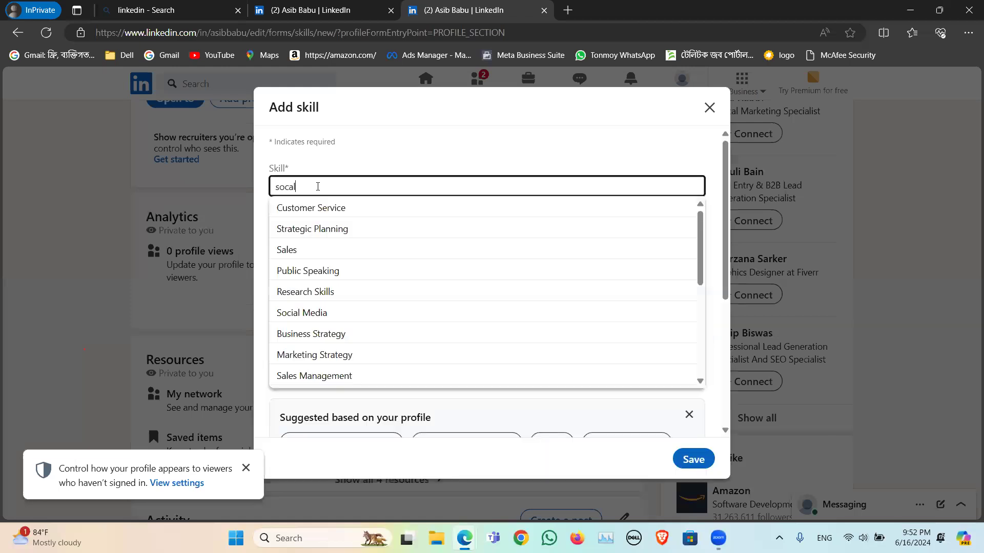
{"action": "key", "text": "BackSpace"}
{"action": "type", "text": "cila"}
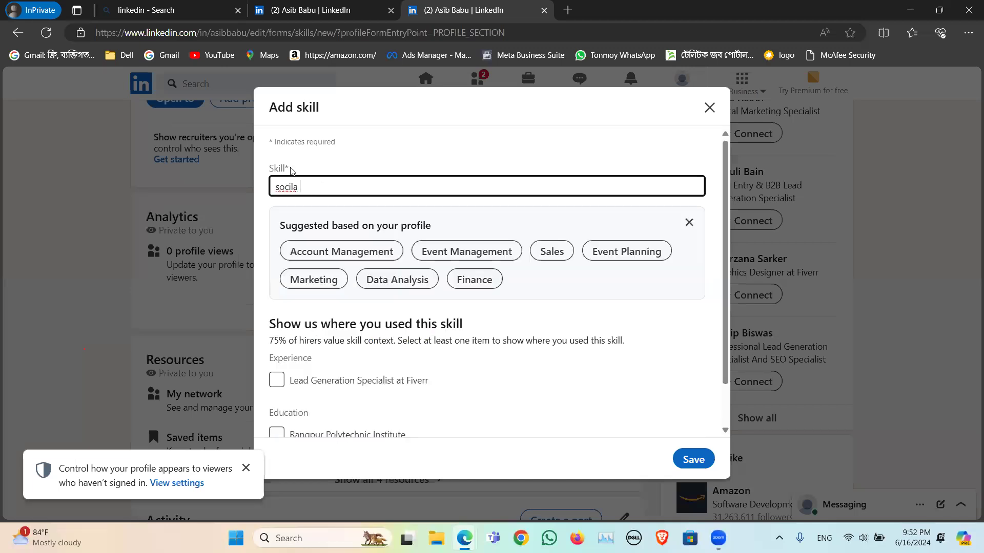
{"action": "key", "text": "BackSpace"}
{"action": "key", "text": "BackSpace"}
{"action": "key", "text": "BackSpace"}
{"action": "key", "text": "BackSpace"}
{"action": "key", "text": "BackSpace"}
{"action": "key", "text": "BackSpace"}
{"action": "key", "text": "BackSpace"}
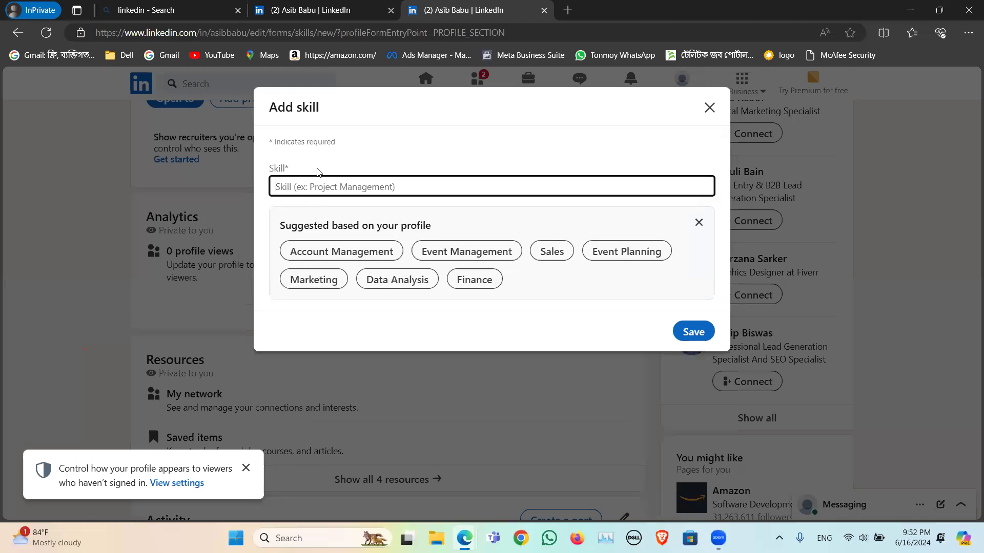
{"action": "type", "text": "social me"}
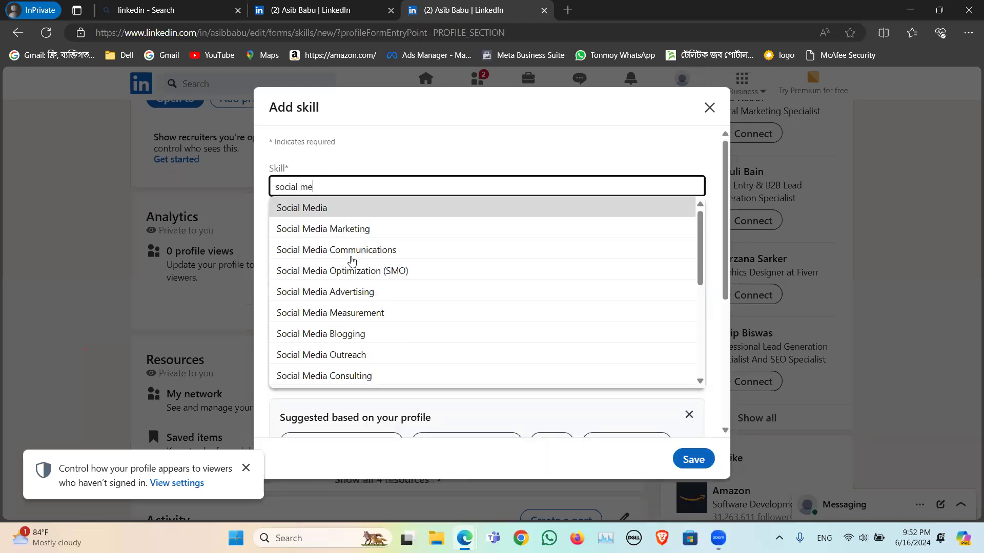
{"action": "left_click", "coordinate": [352, 270]}
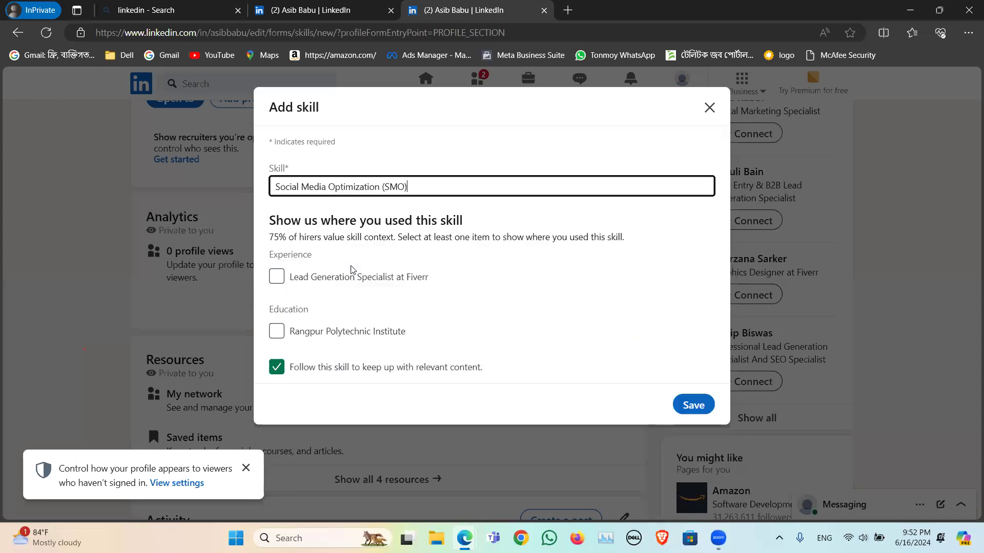
{"action": "left_click", "coordinate": [692, 408]}
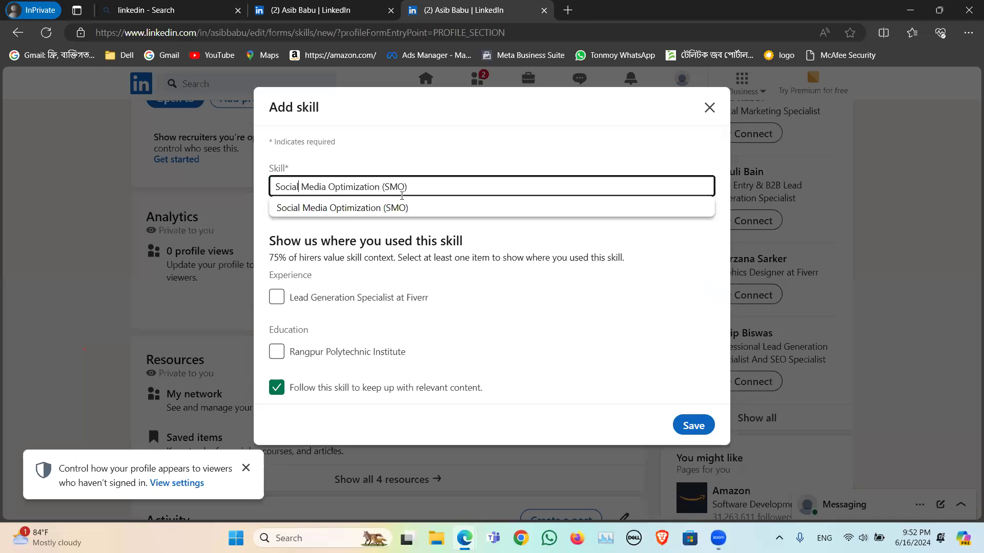
{"action": "left_click", "coordinate": [603, 339]}
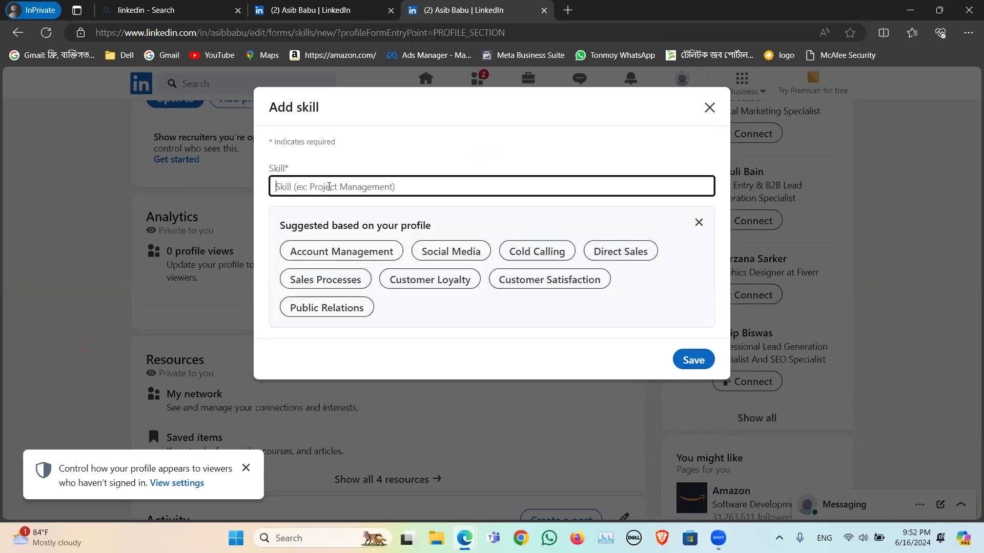
Search 'sear' and save Search Engine Marketing (SEM) as a skill.
{"action": "type", "text": "search"}
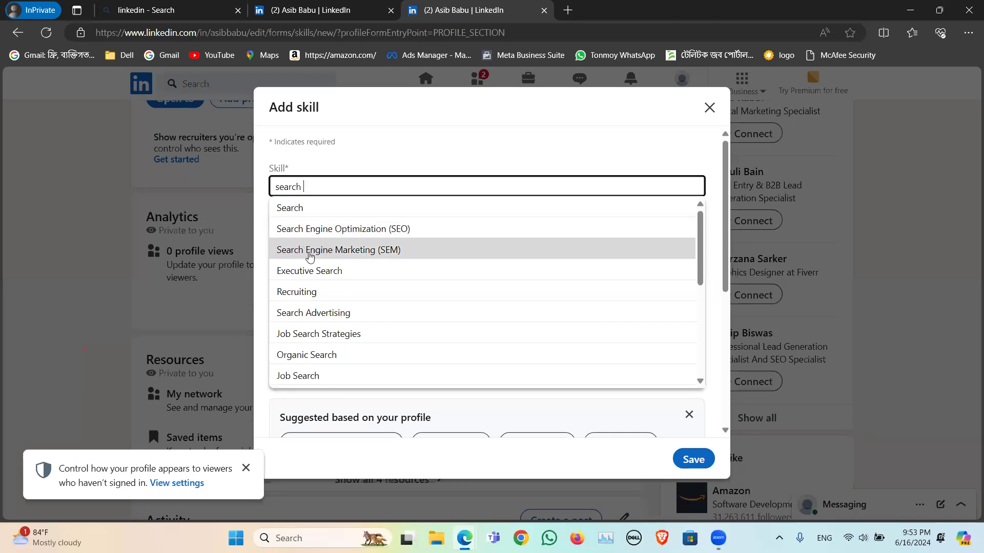
{"action": "left_click", "coordinate": [310, 253]}
{"action": "left_click", "coordinate": [691, 404]}
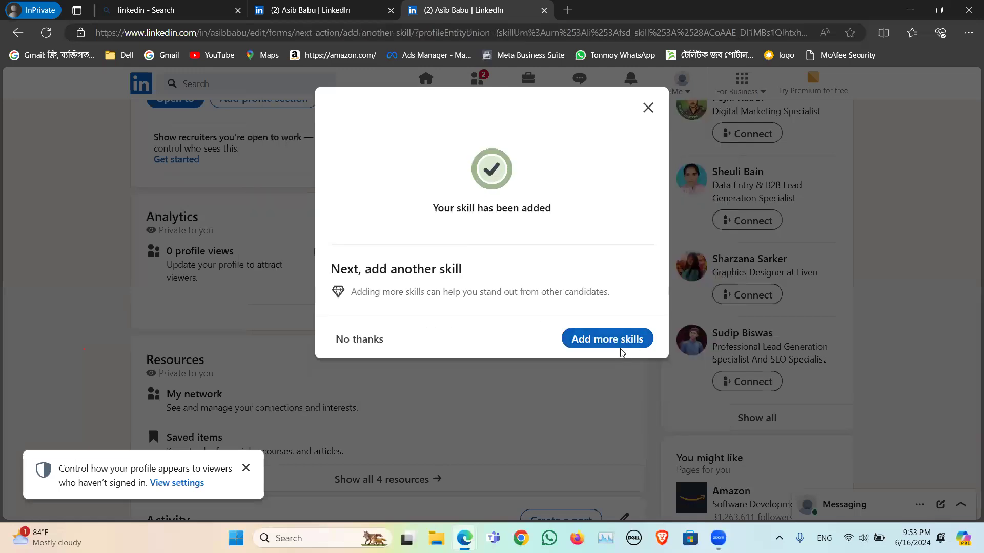
{"action": "left_click", "coordinate": [619, 344]}
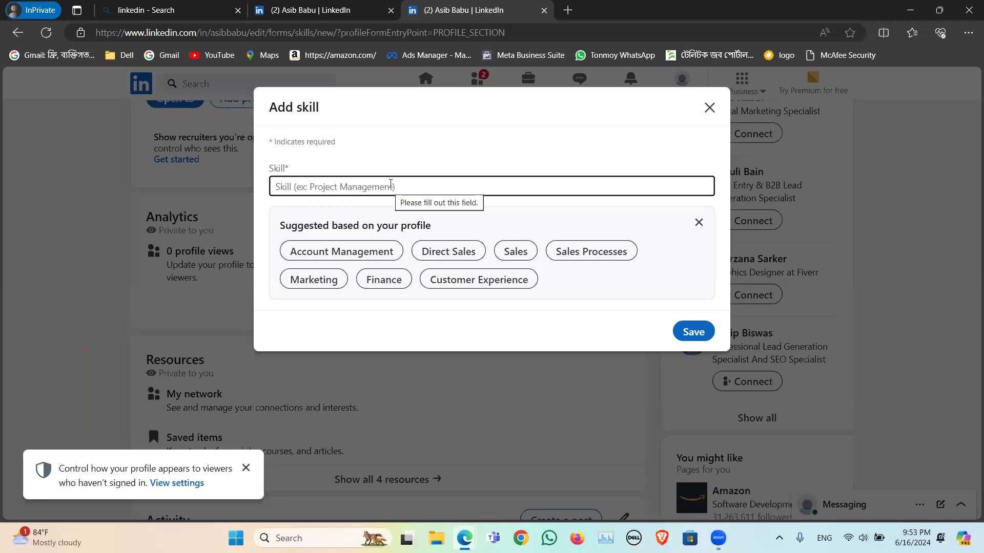
Replace a 'b2b' search with 'lead gene' and save Online Lead Generation as a skill.
{"action": "left_click", "coordinate": [390, 183]}
{"action": "type", "text": "b2b"}
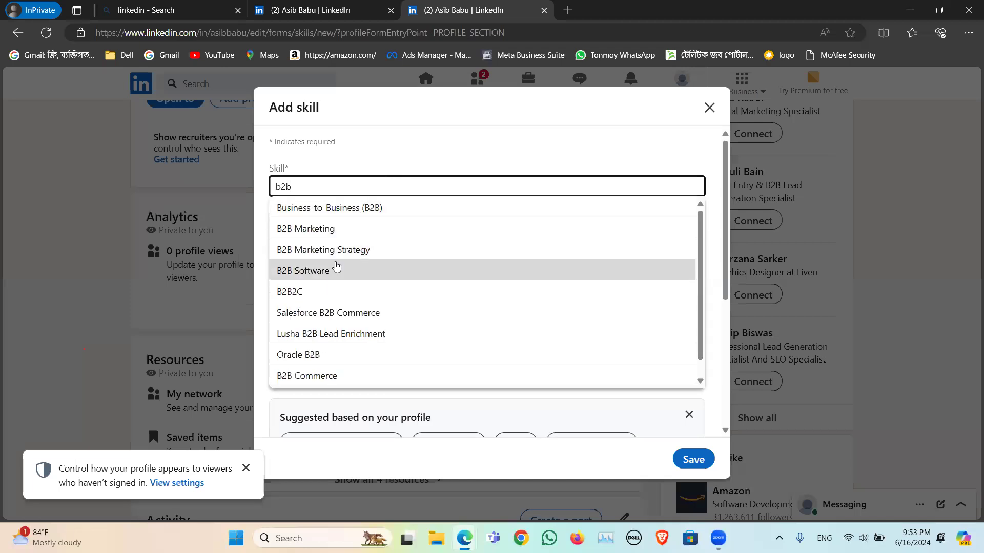
{"action": "scroll", "coordinate": [387, 251], "scroll_direction": "down", "scroll_amount": 1}
{"action": "scroll", "coordinate": [385, 254], "scroll_direction": "down", "scroll_amount": 1}
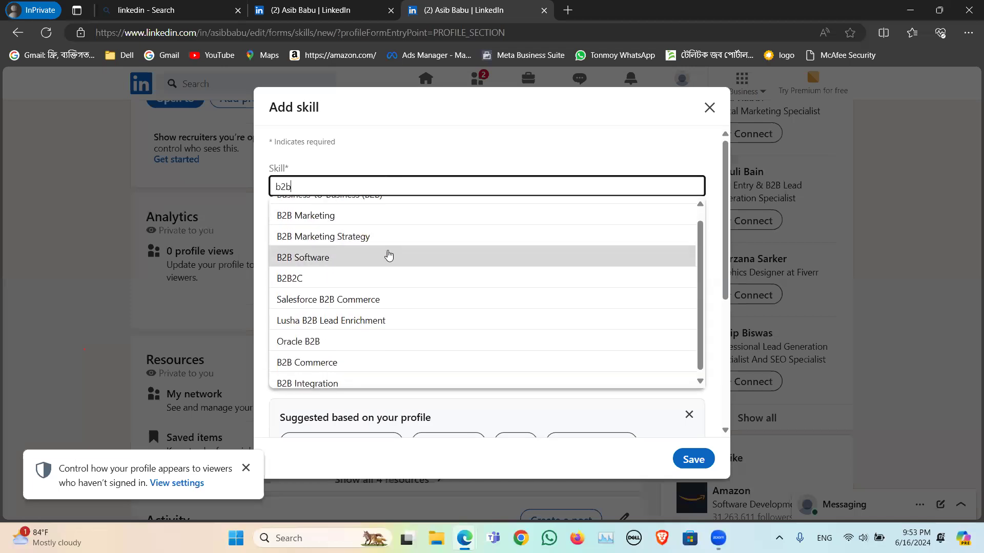
{"action": "scroll", "coordinate": [375, 213], "scroll_direction": "up", "scroll_amount": 2}
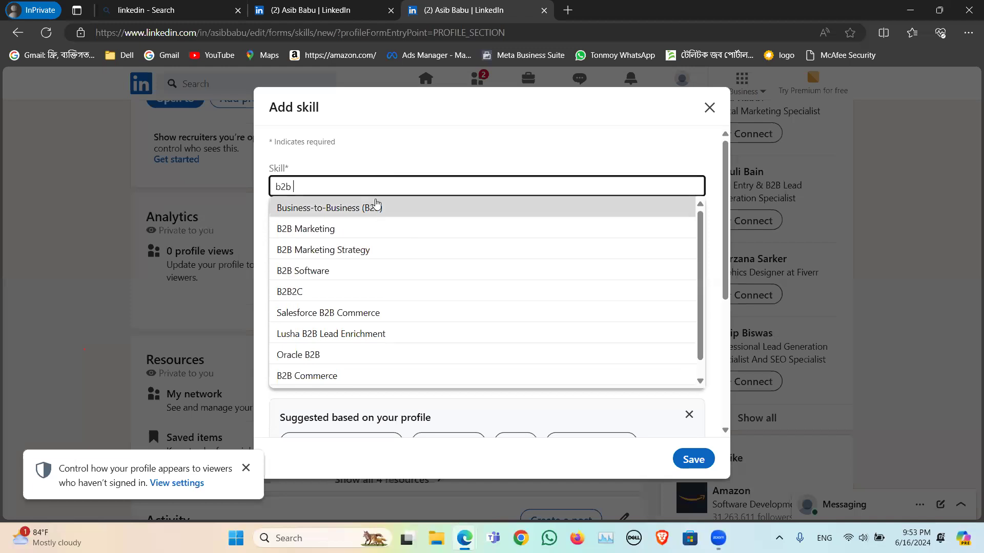
{"action": "type", "text": "ad"}
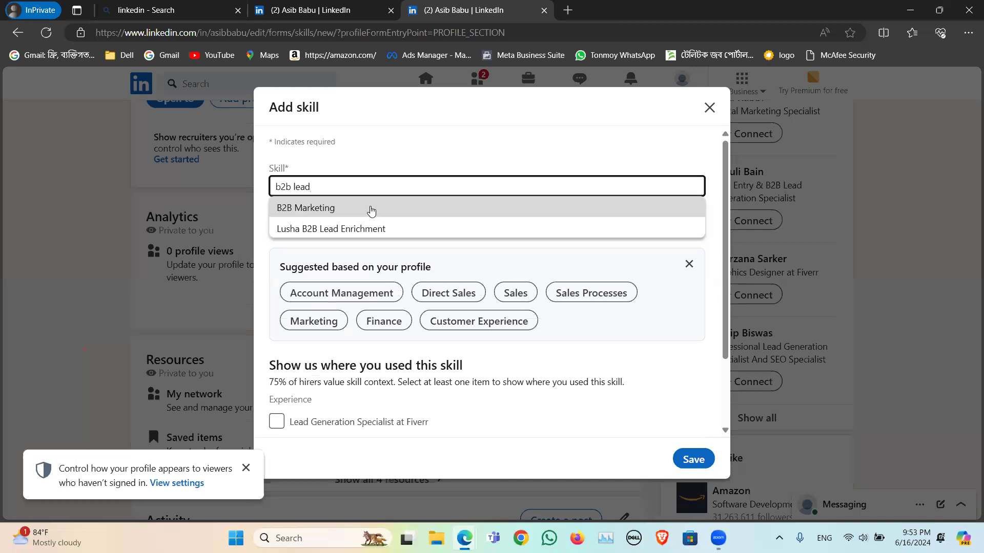
{"action": "key", "text": "ctrl+a"}
{"action": "type", "text": "lead gene"}
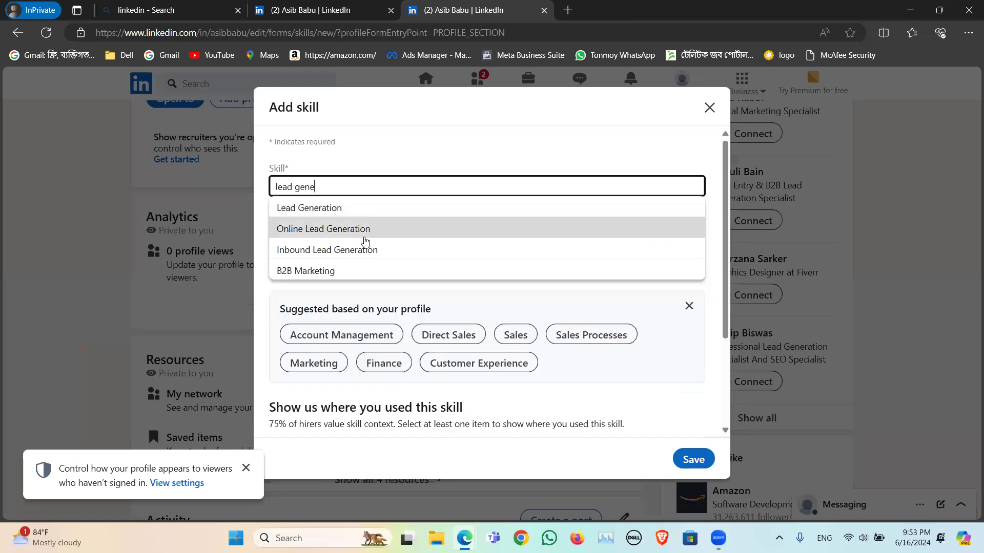
{"action": "left_click", "coordinate": [365, 232]}
{"action": "left_click", "coordinate": [686, 403]}
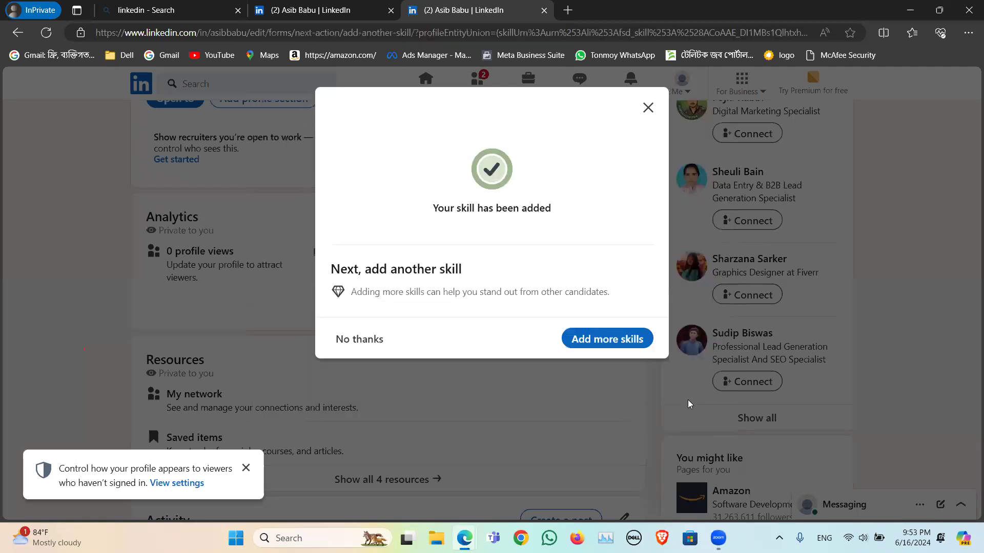
Decline adding more skills and scroll the profile, which now lists 17 skills.
{"action": "left_click", "coordinate": [344, 339]}
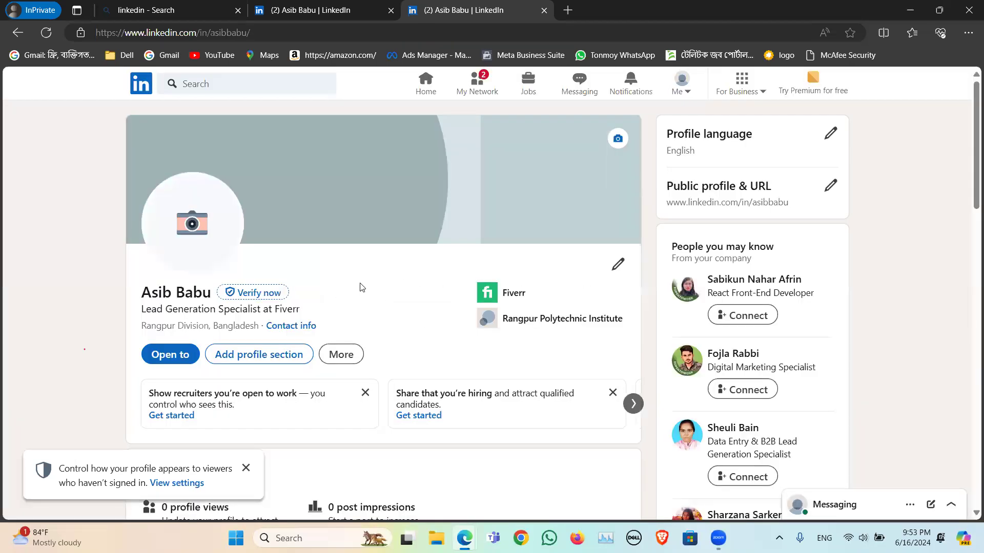
{"action": "scroll", "coordinate": [468, 308], "scroll_direction": "down", "scroll_amount": 10}
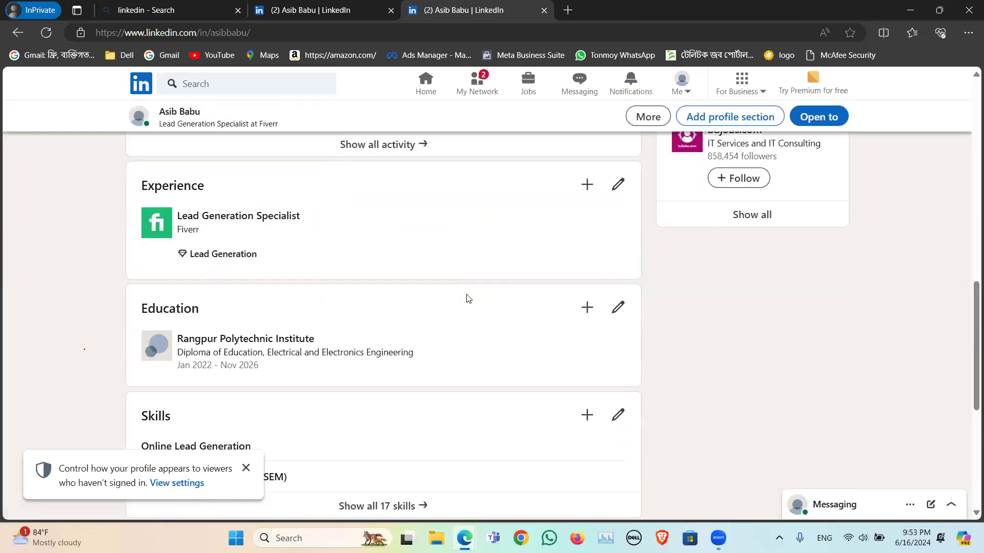
{"action": "scroll", "coordinate": [465, 297], "scroll_direction": "down", "scroll_amount": 5}
{"action": "scroll", "coordinate": [464, 297], "scroll_direction": "up", "scroll_amount": 15}
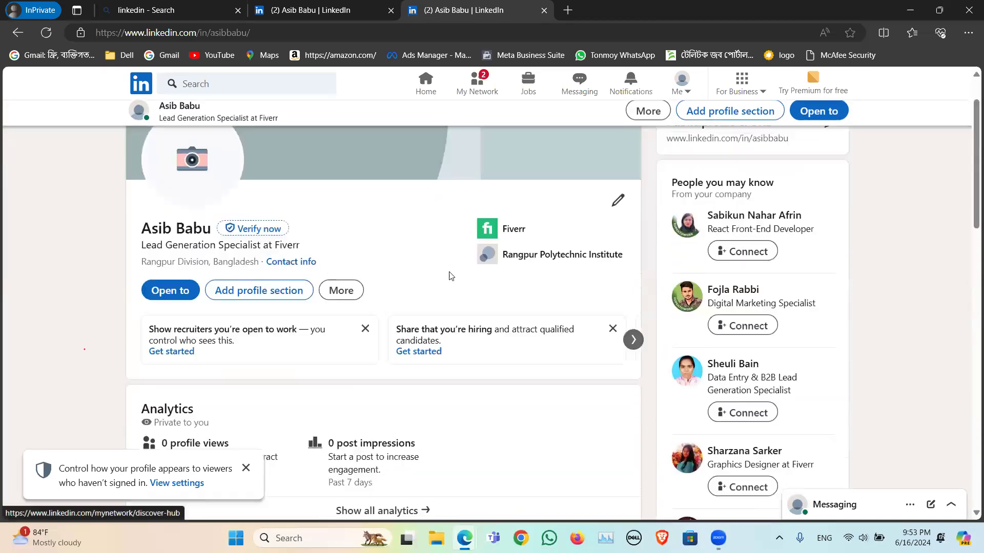
{"action": "scroll", "coordinate": [375, 228], "scroll_direction": "down", "scroll_amount": 3}
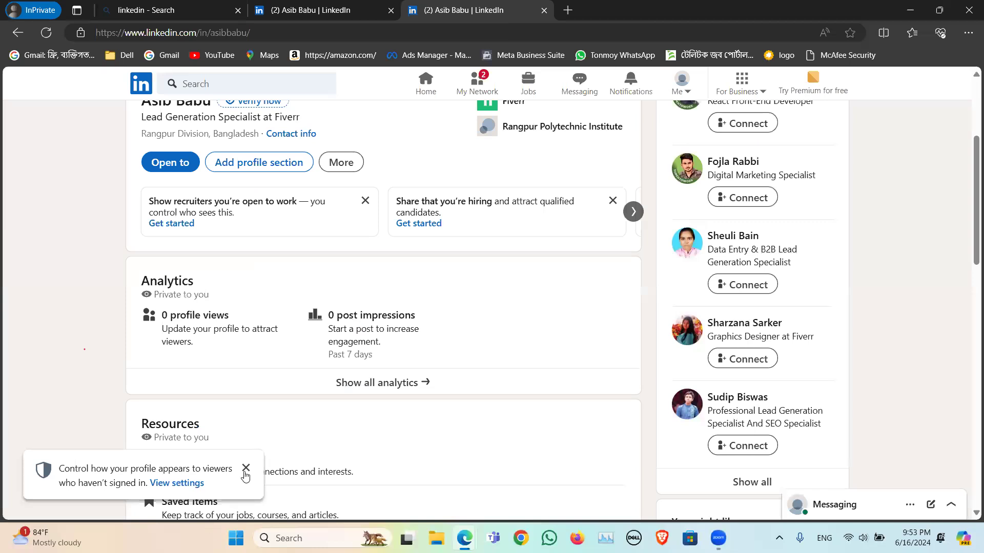
Dismiss the profile-visibility notice and scroll through the profile page.
{"action": "left_click", "coordinate": [245, 470]}
{"action": "scroll", "coordinate": [294, 218], "scroll_direction": "down", "scroll_amount": 3}
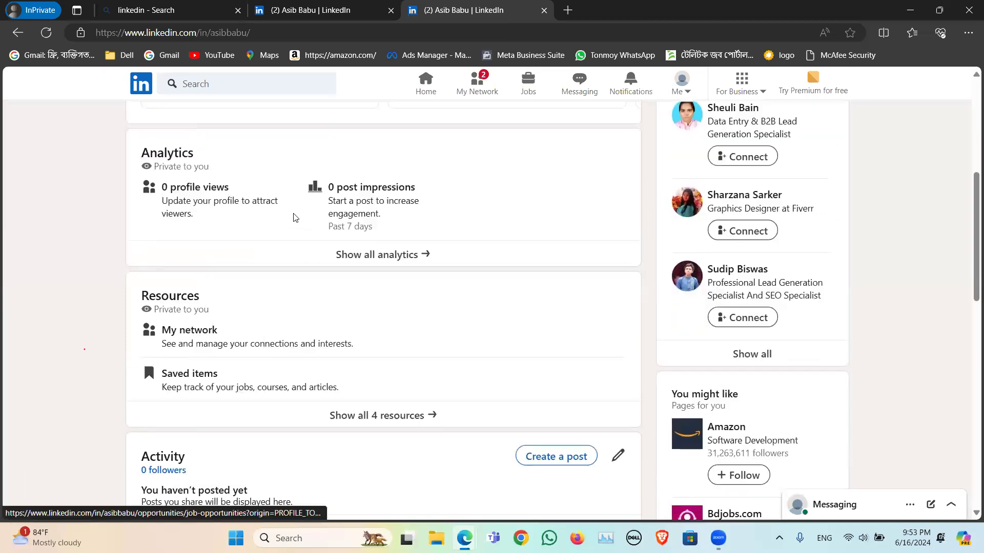
{"action": "scroll", "coordinate": [295, 217], "scroll_direction": "down", "scroll_amount": 10}
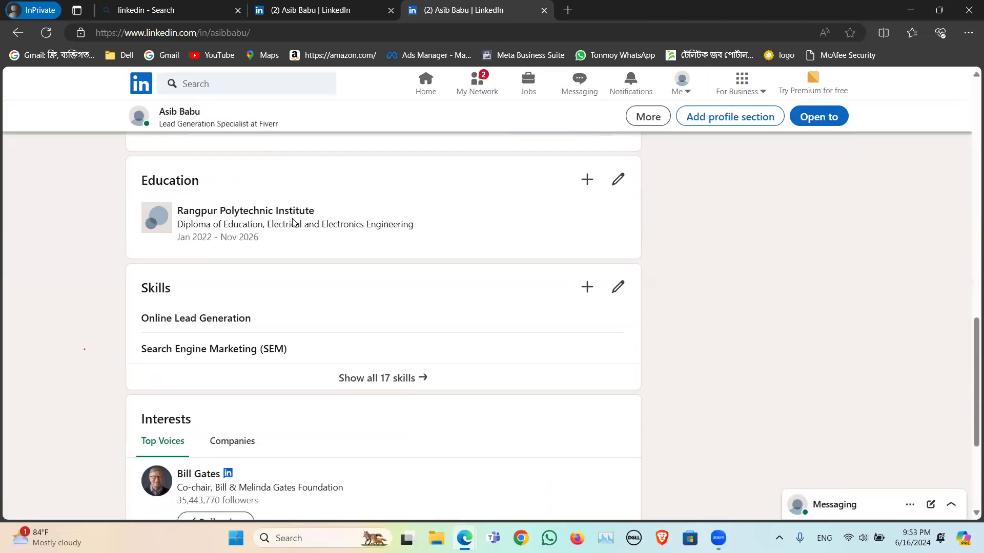
{"action": "scroll", "coordinate": [287, 232], "scroll_direction": "down", "scroll_amount": 3}
{"action": "scroll", "coordinate": [290, 233], "scroll_direction": "up", "scroll_amount": 10}
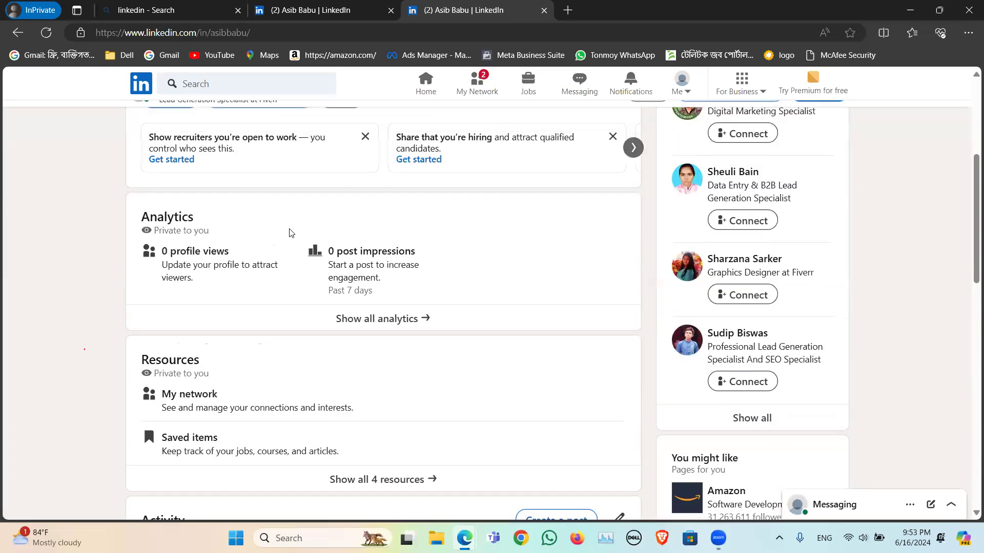
{"action": "scroll", "coordinate": [290, 233], "scroll_direction": "up", "scroll_amount": 4}
Open the intro editor, look over the contact info form, and close it unchanged.
{"action": "left_click", "coordinate": [617, 202]}
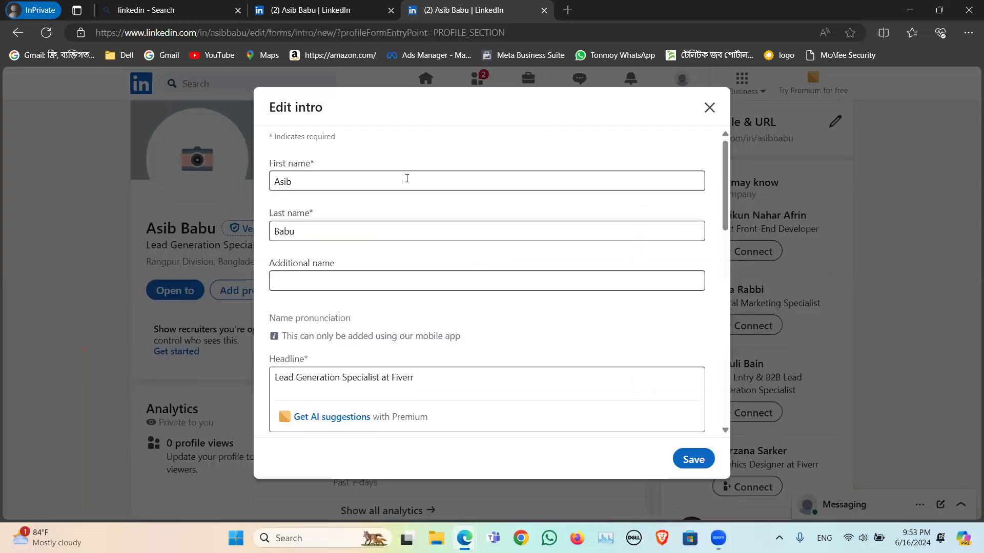
{"action": "scroll", "coordinate": [433, 239], "scroll_direction": "down", "scroll_amount": 7}
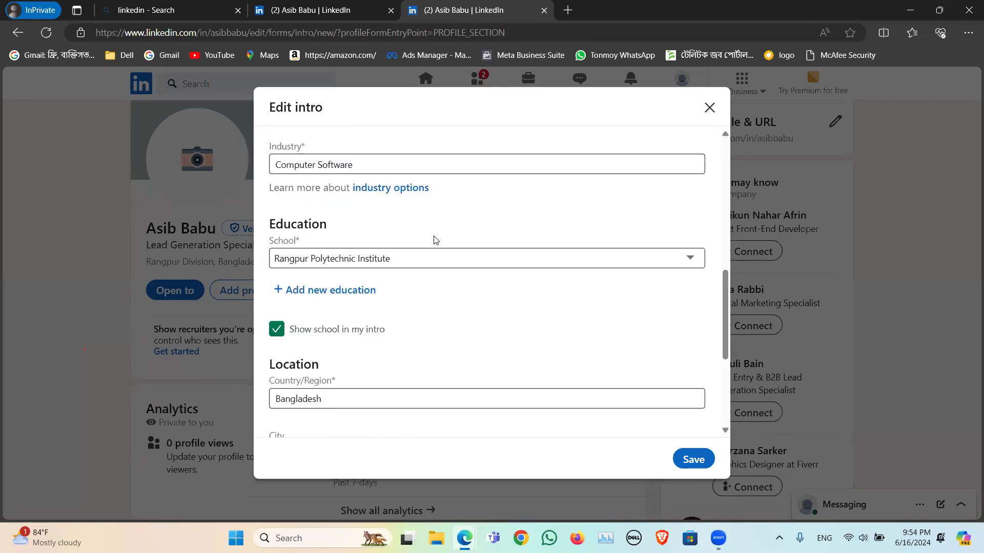
{"action": "scroll", "coordinate": [435, 239], "scroll_direction": "down", "scroll_amount": 4}
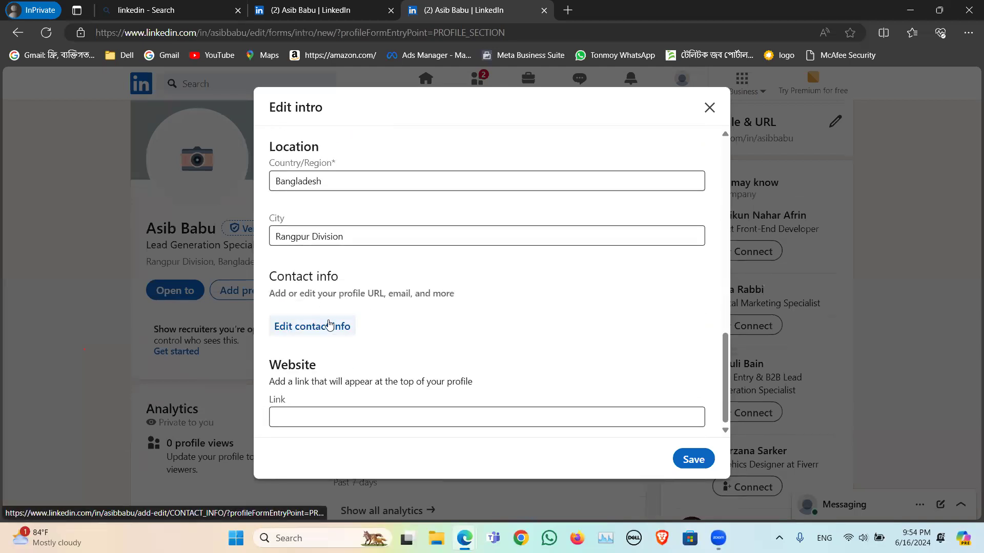
{"action": "left_click", "coordinate": [330, 326]}
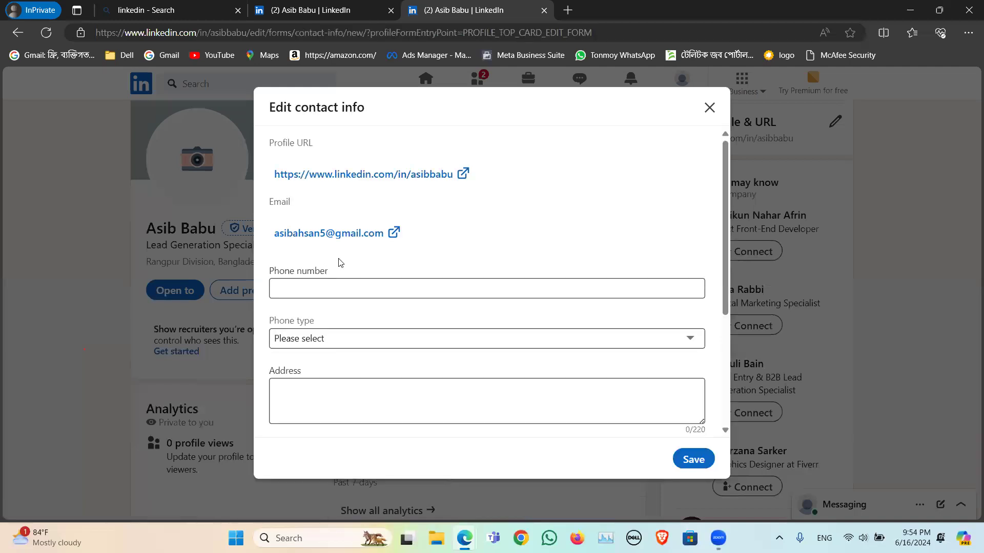
{"action": "scroll", "coordinate": [359, 276], "scroll_direction": "down", "scroll_amount": 3}
{"action": "scroll", "coordinate": [420, 256], "scroll_direction": "up", "scroll_amount": 1}
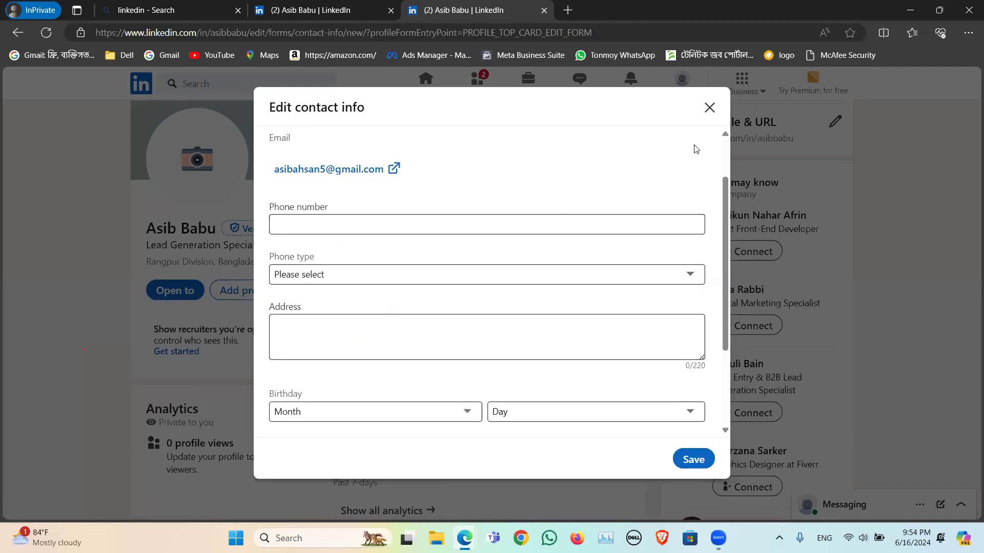
{"action": "left_click", "coordinate": [708, 107]}
Scroll through the rest of the intro form and close it without saving.
{"action": "scroll", "coordinate": [380, 232], "scroll_direction": "up", "scroll_amount": 5}
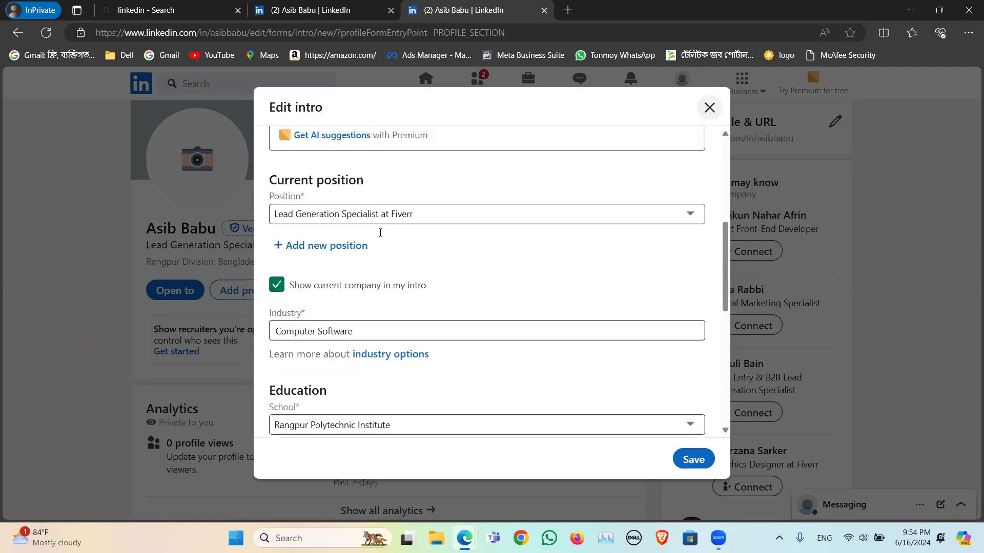
{"action": "scroll", "coordinate": [391, 230], "scroll_direction": "up", "scroll_amount": 5}
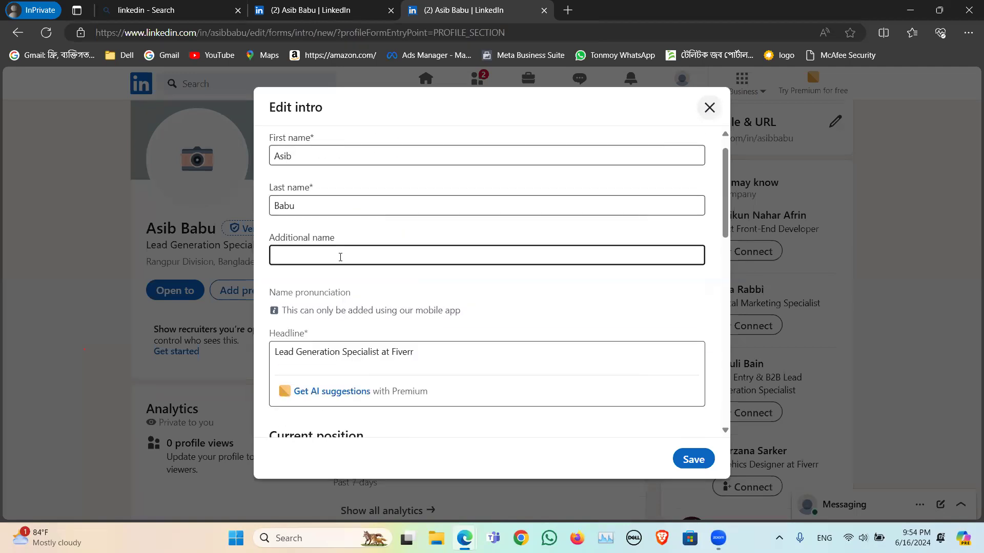
{"action": "scroll", "coordinate": [362, 185], "scroll_direction": "down", "scroll_amount": 5}
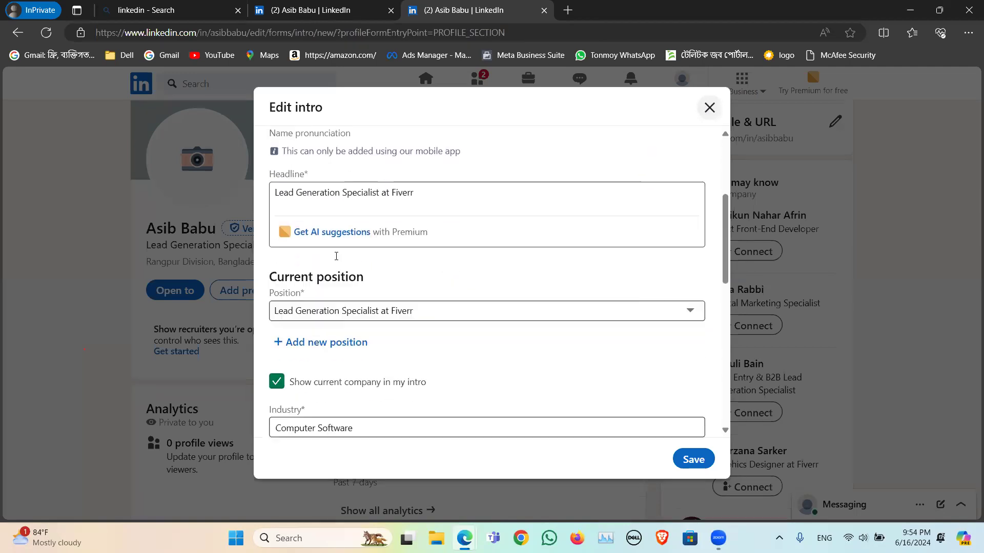
{"action": "scroll", "coordinate": [337, 256], "scroll_direction": "down", "scroll_amount": 7}
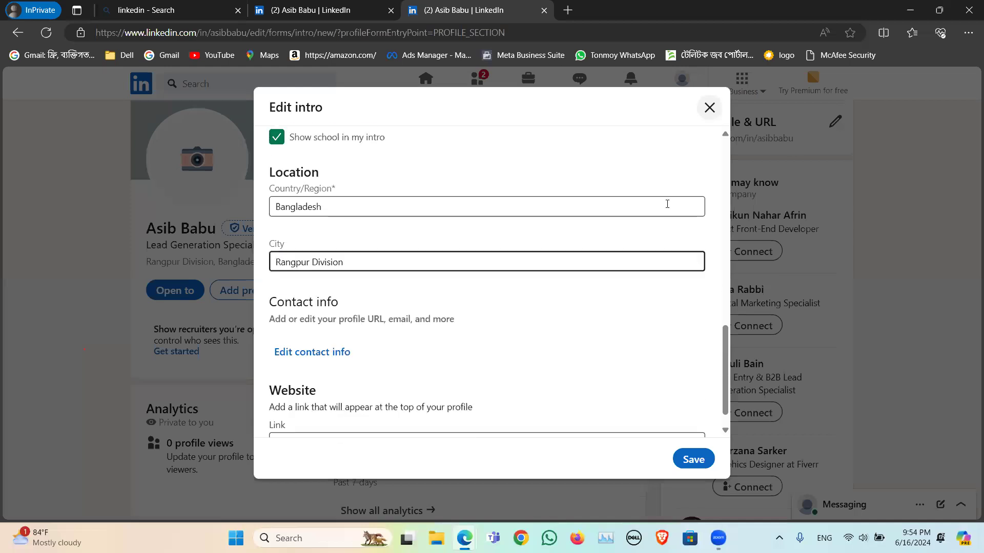
{"action": "left_click", "coordinate": [709, 108]}
{"action": "scroll", "coordinate": [496, 278], "scroll_direction": "down", "scroll_amount": 2}
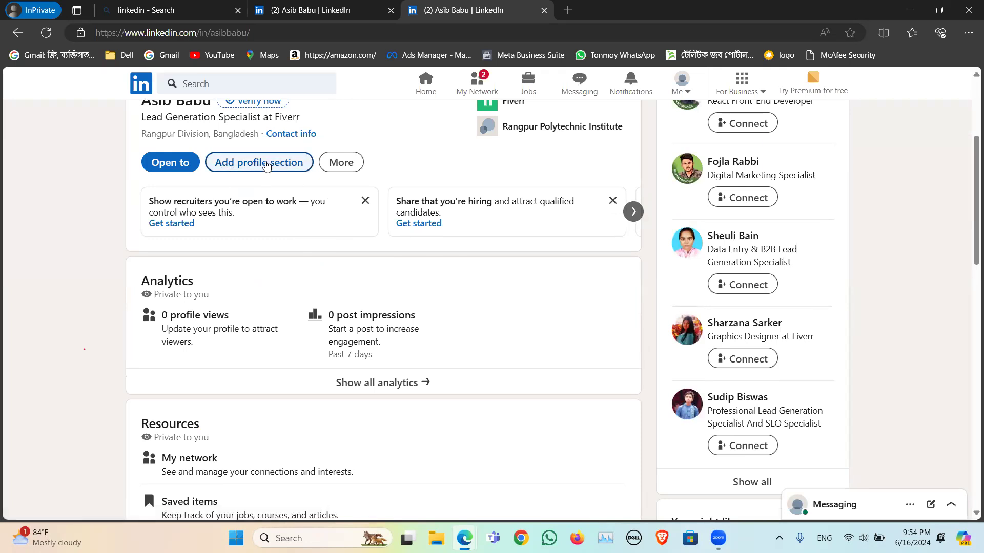
Open an empty About form via Add profile section > Core, then switch to Chrome.
{"action": "left_click", "coordinate": [266, 164]}
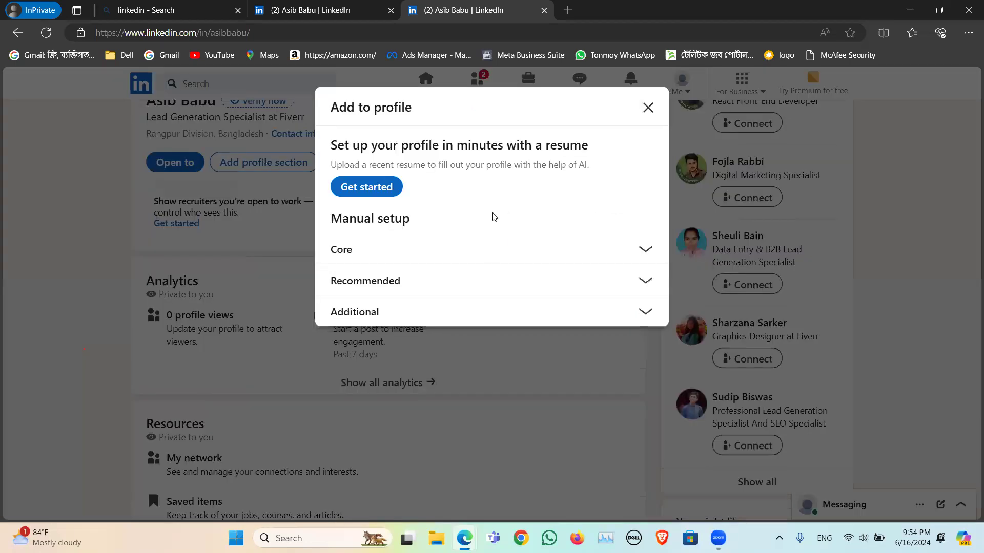
{"action": "left_click", "coordinate": [646, 250]}
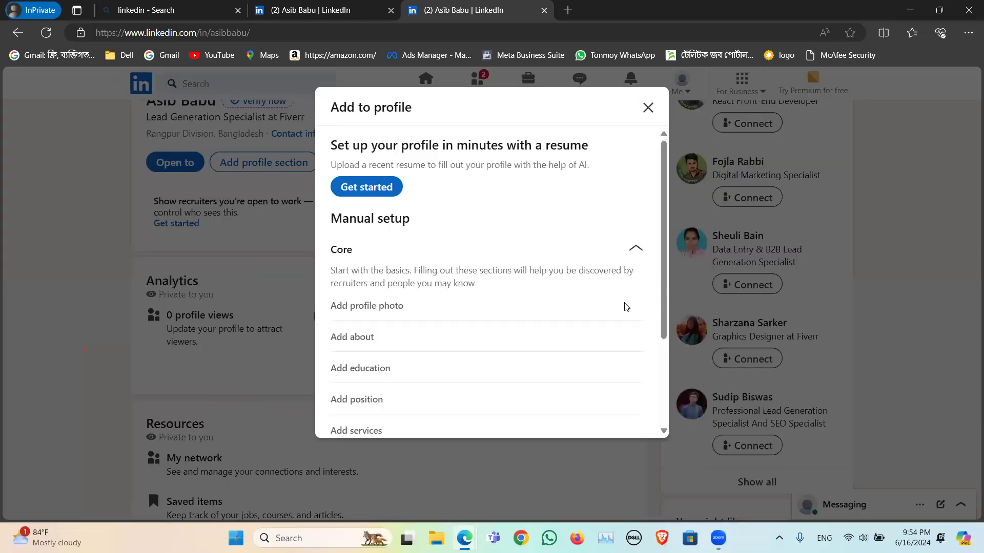
{"action": "scroll", "coordinate": [408, 322], "scroll_direction": "down", "scroll_amount": 1}
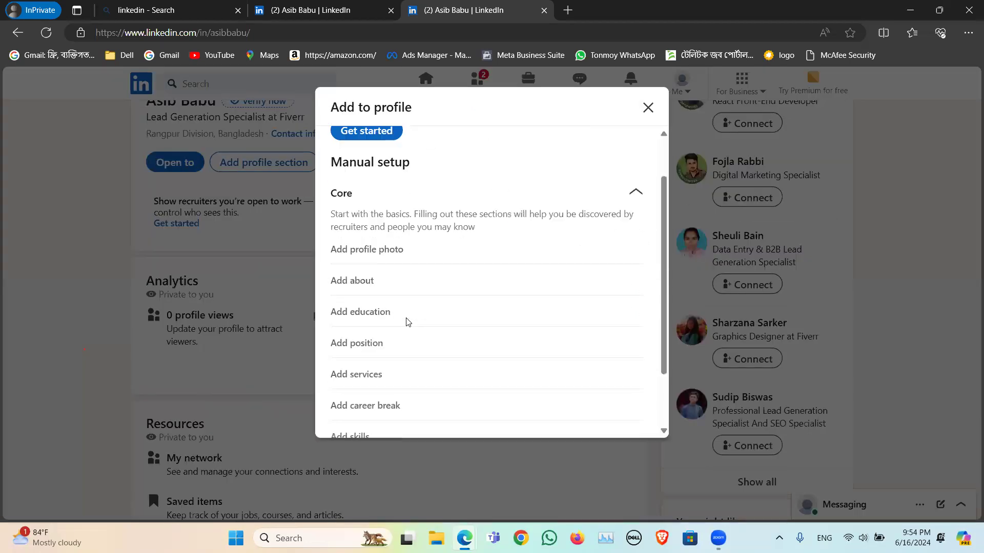
{"action": "left_click", "coordinate": [356, 277]}
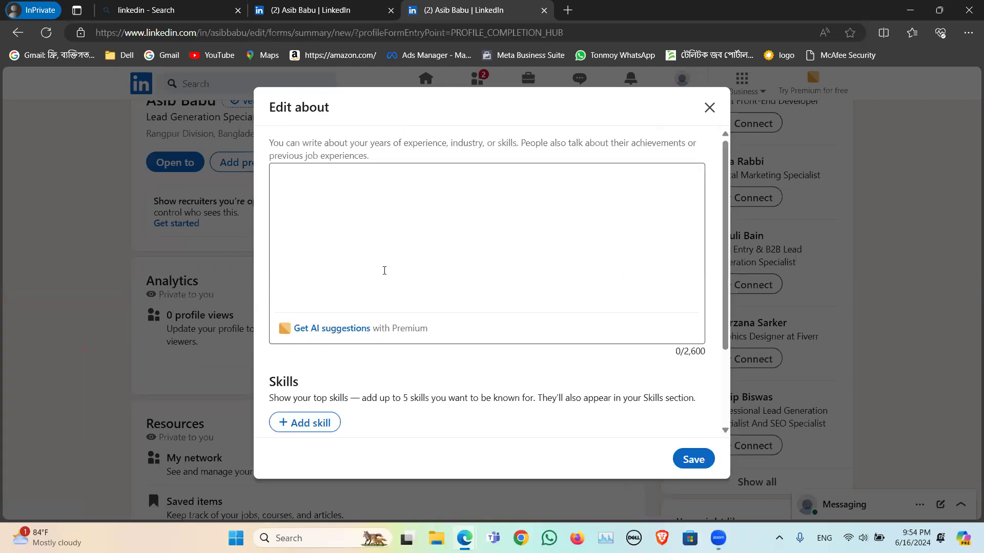
{"action": "left_click", "coordinate": [327, 198]}
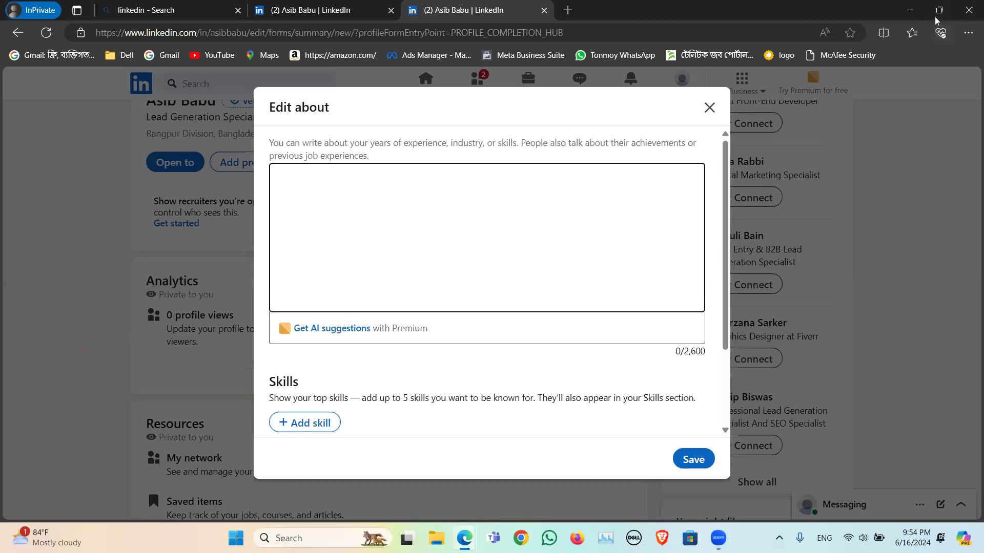
{"action": "left_click", "coordinate": [521, 538]}
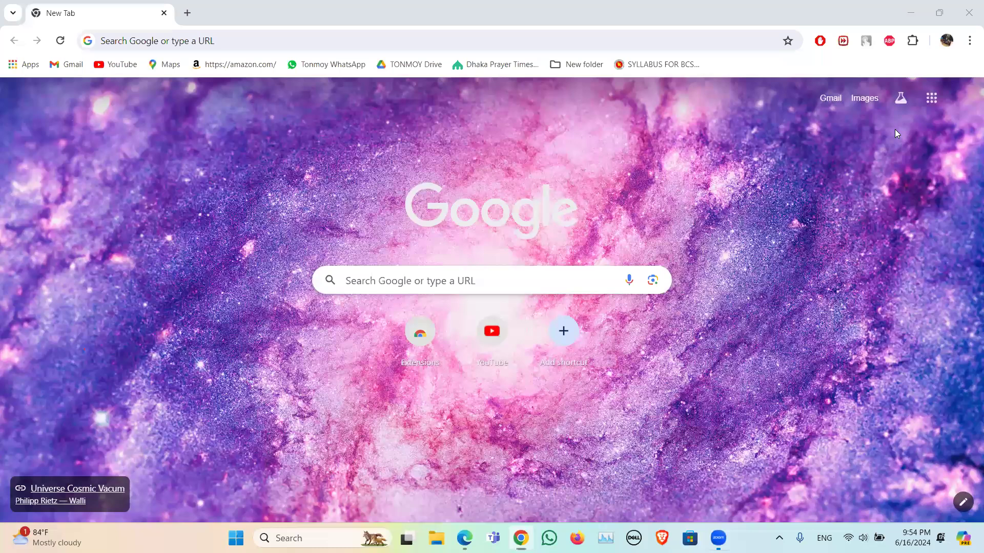
Enter 'chat' in Chrome's address bar to go to chat.openai.com.
{"action": "left_click", "coordinate": [318, 41]}
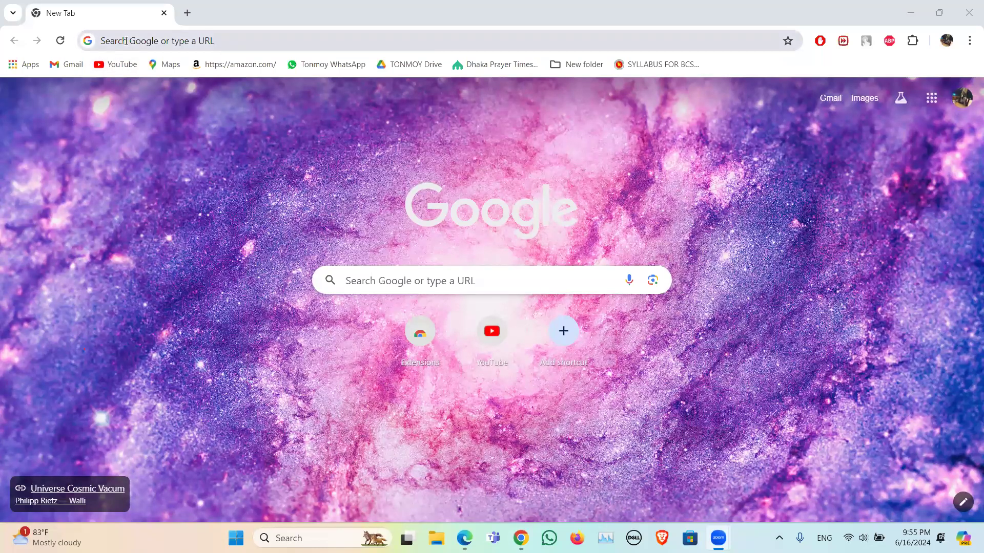
{"action": "left_click", "coordinate": [125, 41]}
{"action": "left_click", "coordinate": [9, 140]}
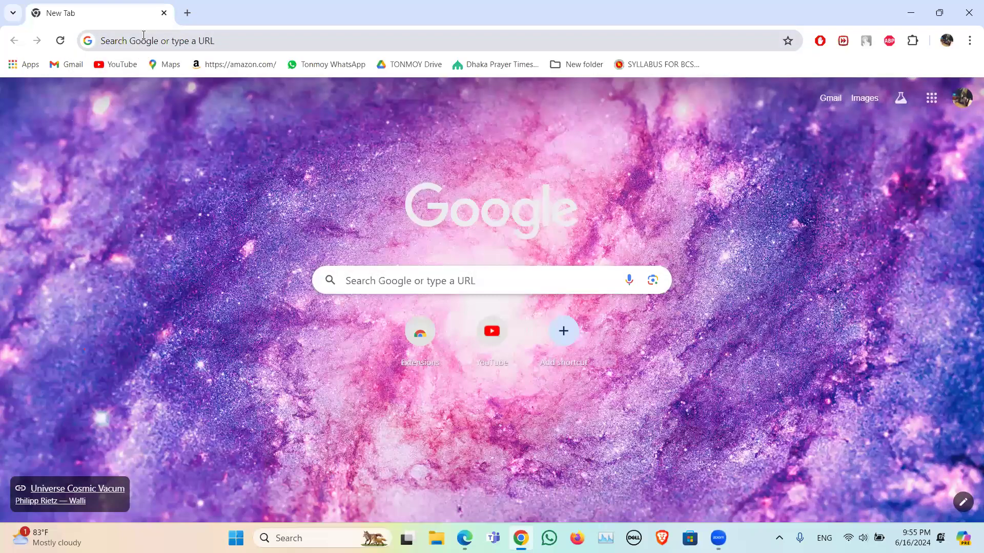
{"action": "left_click", "coordinate": [136, 39]}
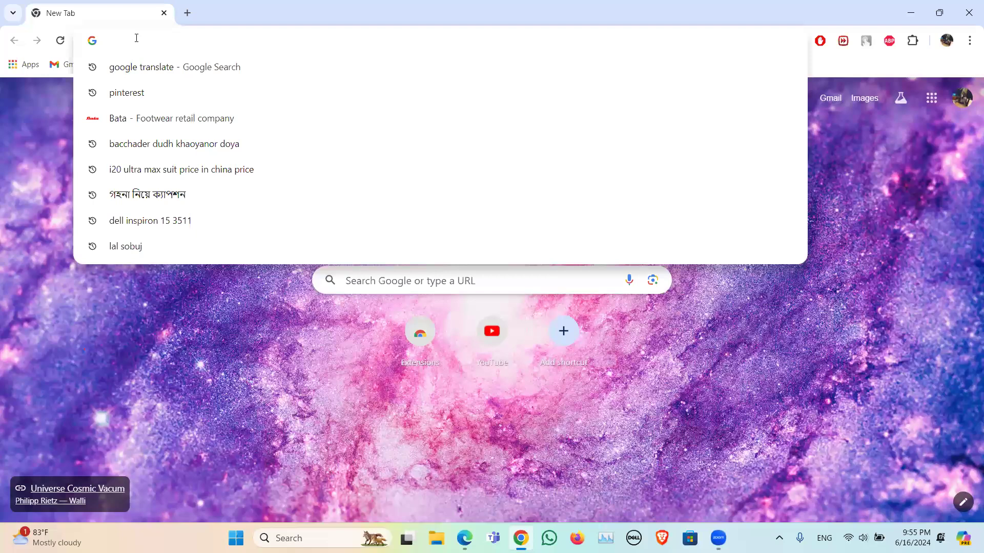
{"action": "type", "text": "chat.openai.com"}
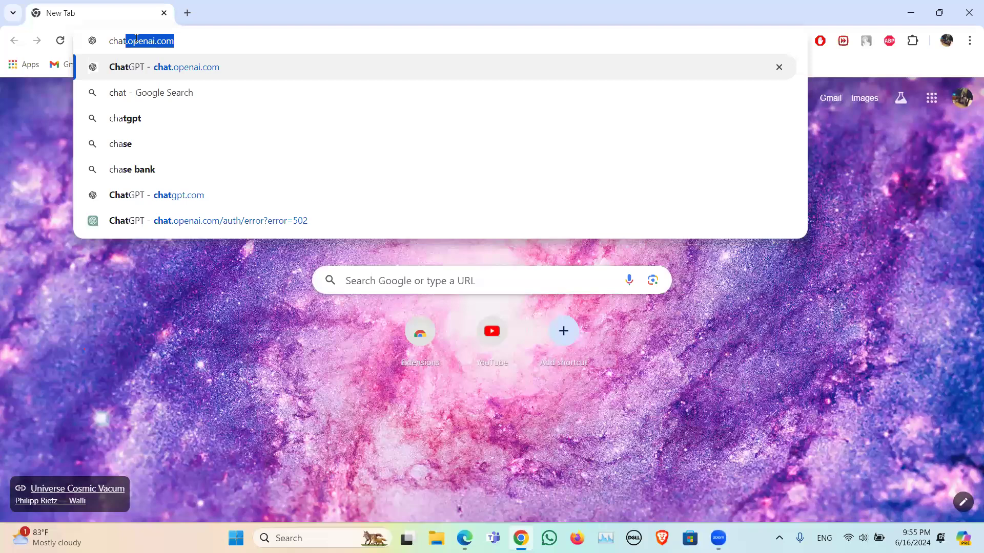
{"action": "key", "text": "Return"}
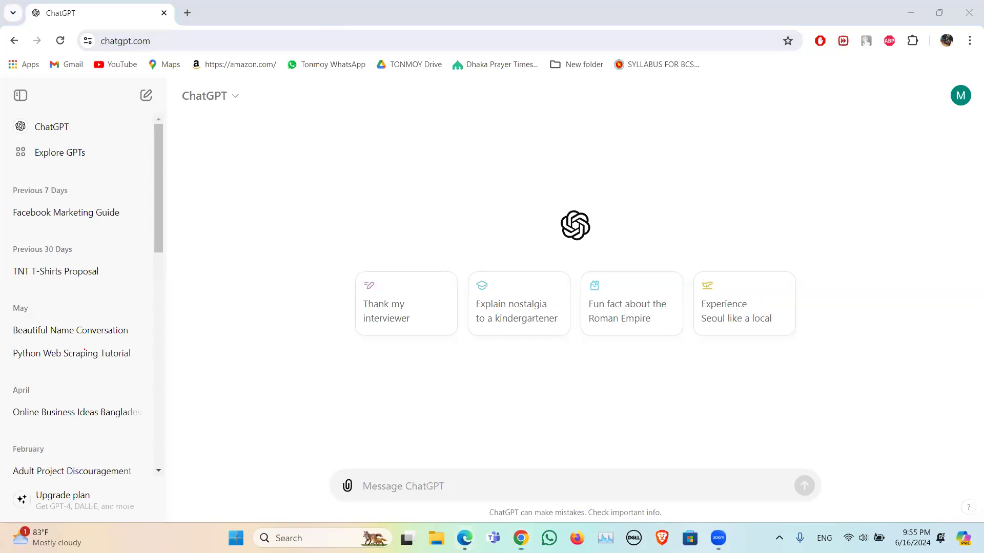
Check the LinkedIn About editor in Edge, then return to Chrome and open an Incognito window.
{"action": "left_click", "coordinate": [464, 538]}
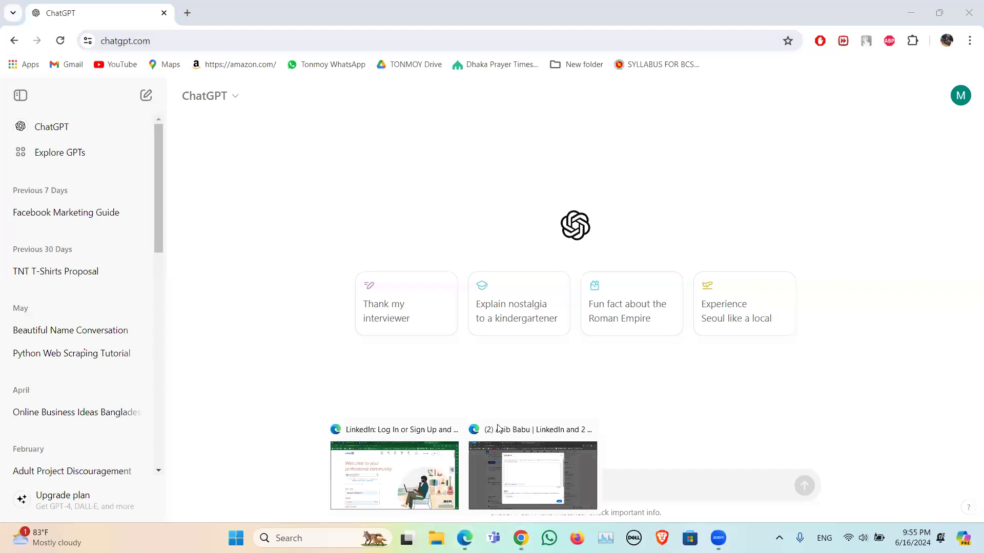
{"action": "left_click", "coordinate": [492, 459]}
{"action": "key", "text": "alt+Tab"}
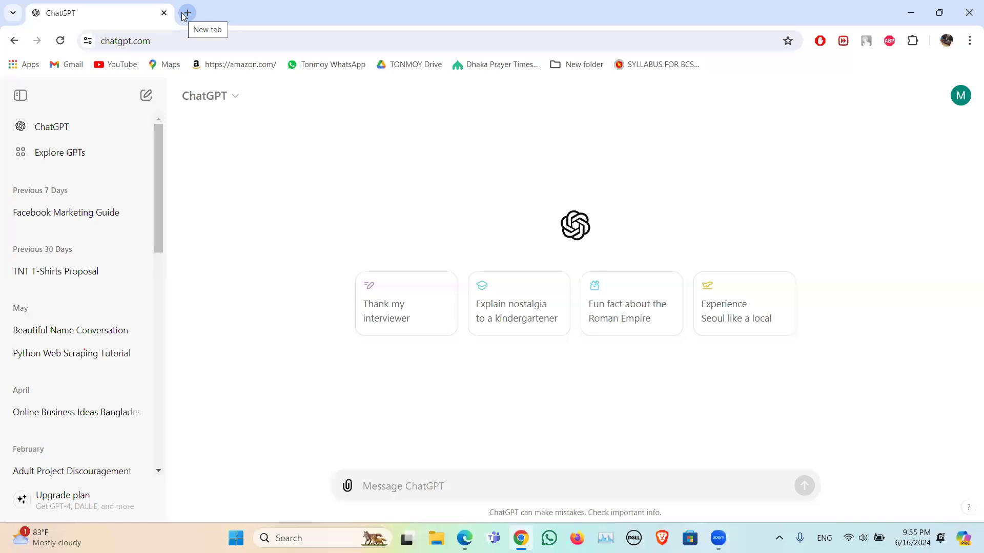
{"action": "key", "text": "ctrl+shift+n"}
Load ChatGPT in the Incognito window and focus its message box.
{"action": "type", "text": "chat"}
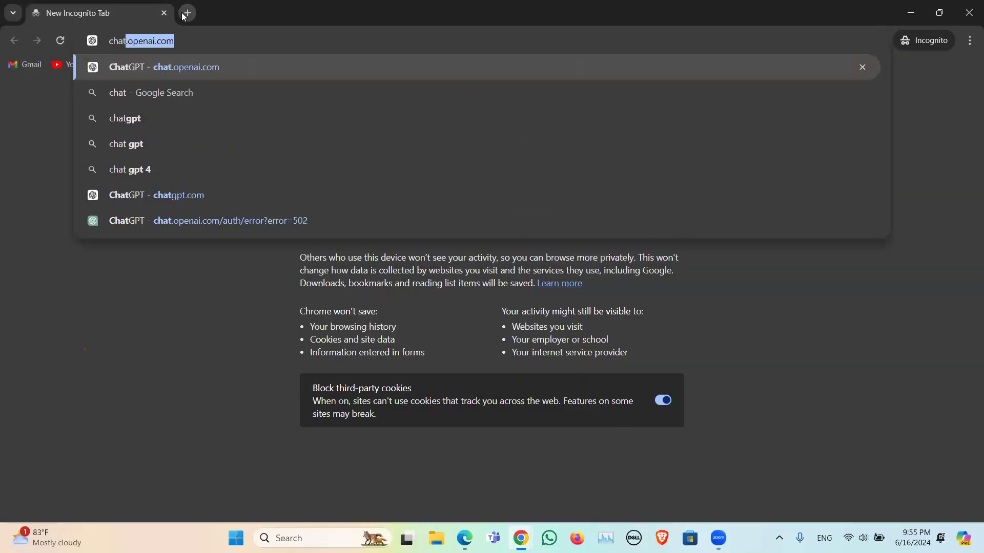
{"action": "key", "text": "Return"}
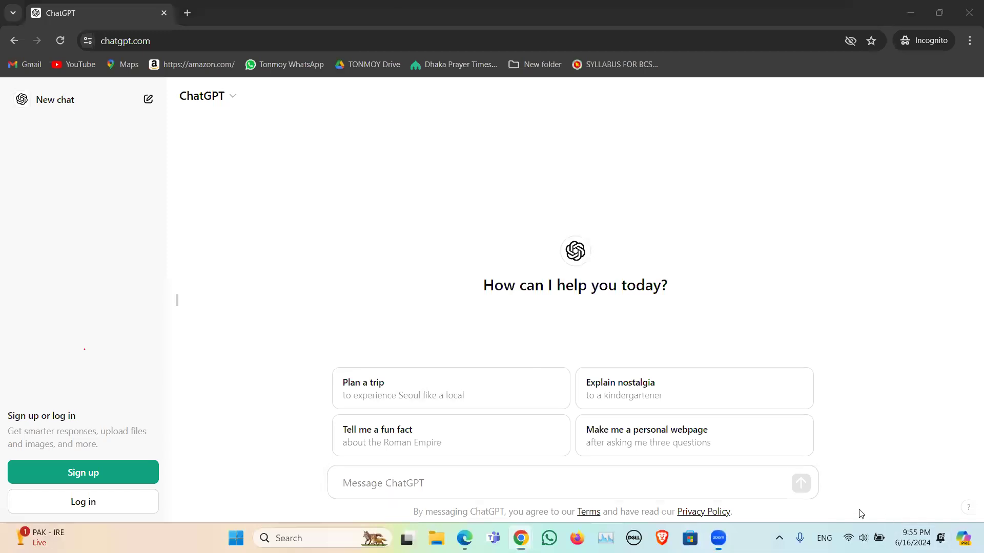
{"action": "left_click", "coordinate": [417, 481]}
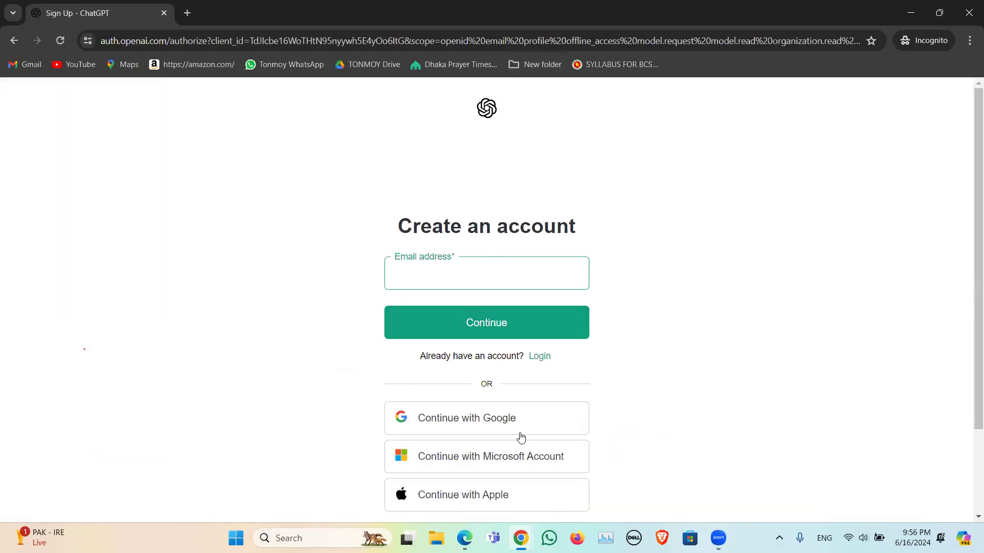
Try signing up with Google, then go back twice to the ChatGPT home page.
{"action": "left_click", "coordinate": [480, 413]}
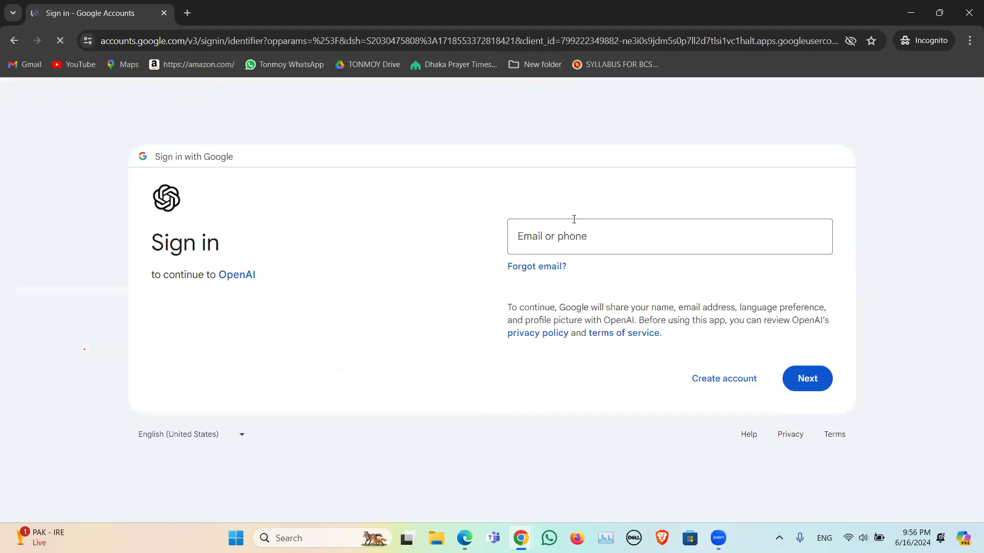
{"action": "left_click", "coordinate": [573, 222]}
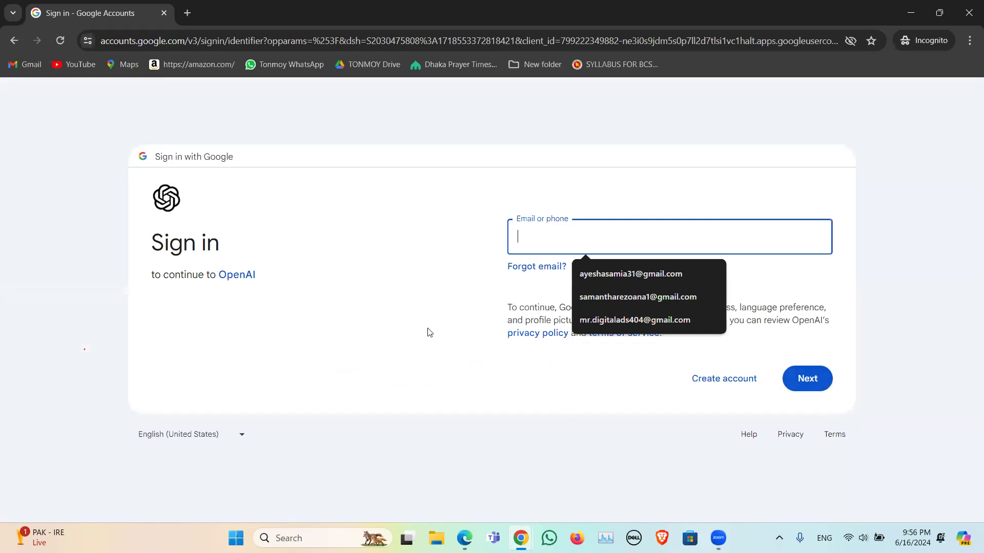
{"action": "left_click", "coordinate": [359, 298]}
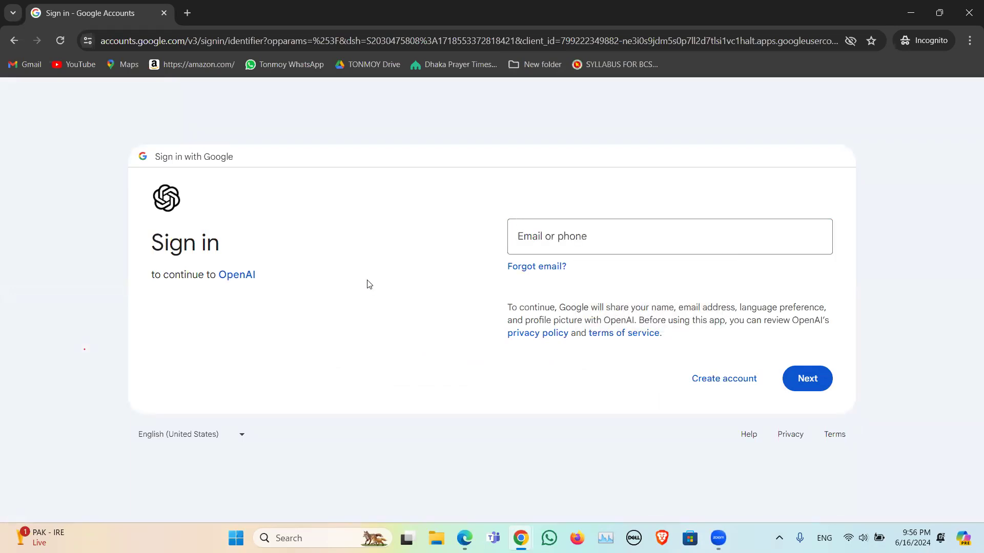
{"action": "left_click", "coordinate": [13, 42]}
{"action": "left_click", "coordinate": [13, 41]}
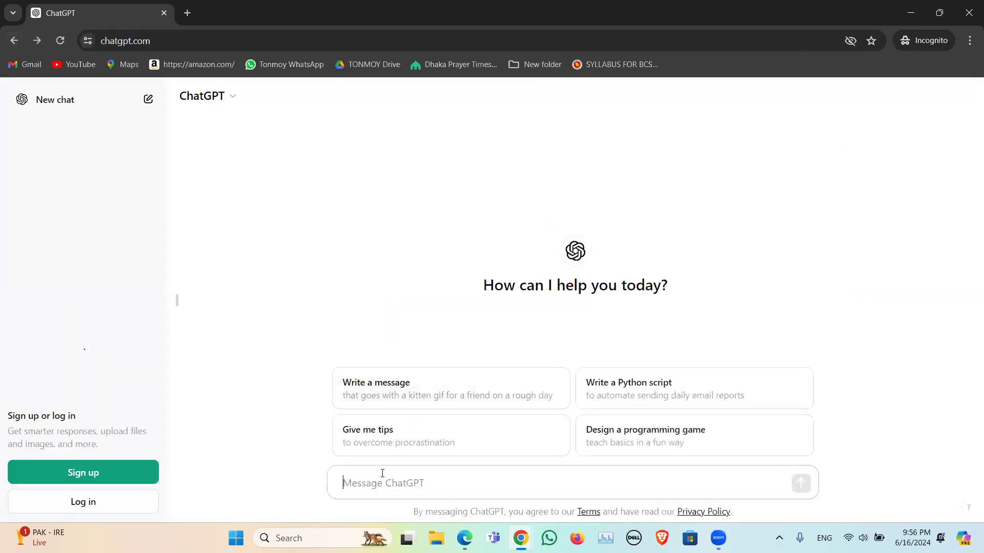
In the private ChatGPT window, start a prompt introducing yourself by first name.
{"action": "mouse_move", "coordinate": [521, 538]}
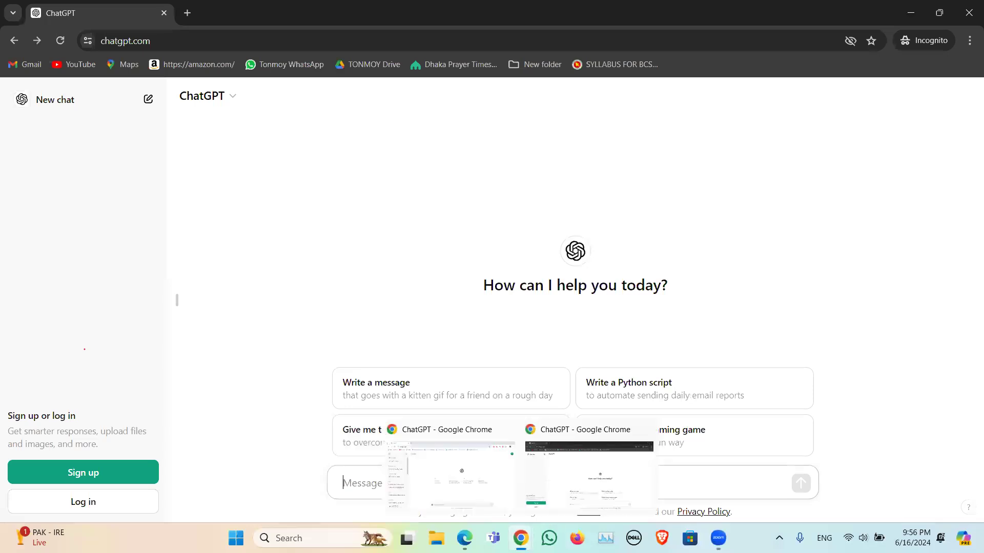
{"action": "left_click", "coordinate": [446, 449]}
{"action": "left_click", "coordinate": [465, 538]}
{"action": "left_click", "coordinate": [530, 474]}
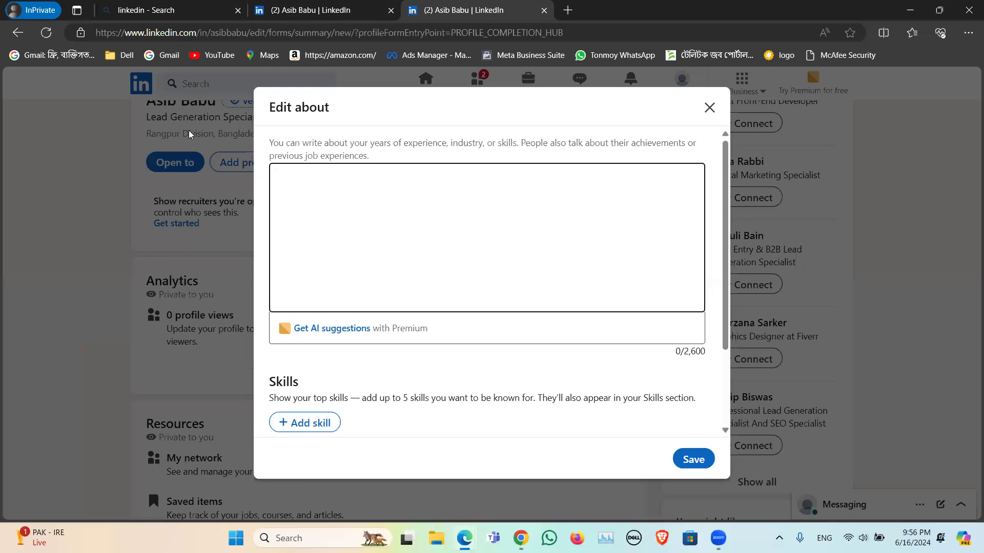
{"action": "mouse_move", "coordinate": [521, 538]}
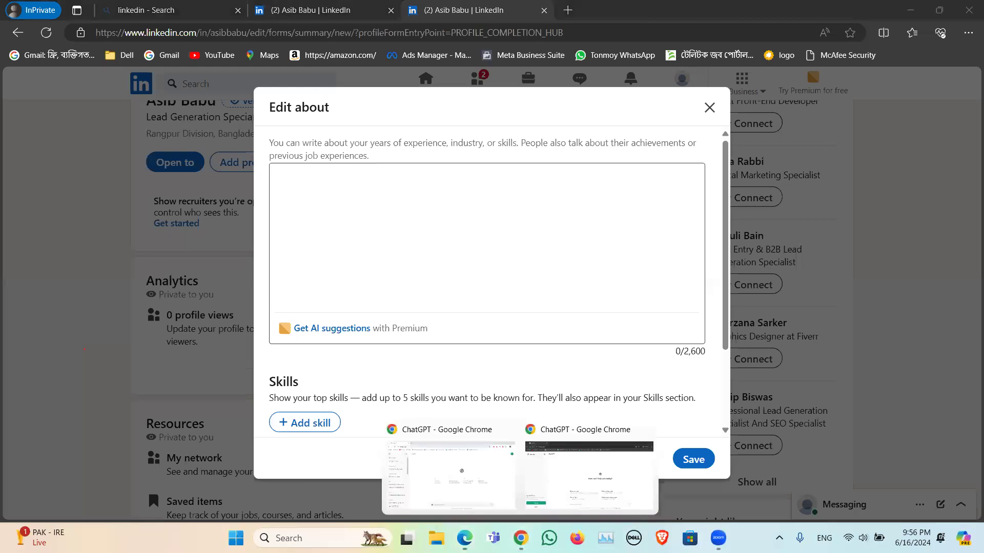
{"action": "left_click", "coordinate": [571, 483]}
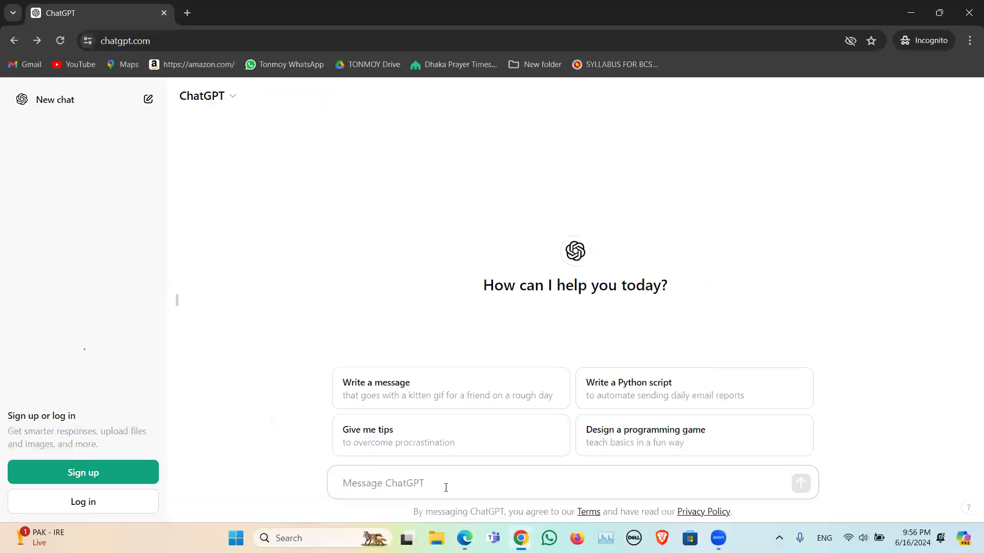
{"action": "type", "text": "my "}
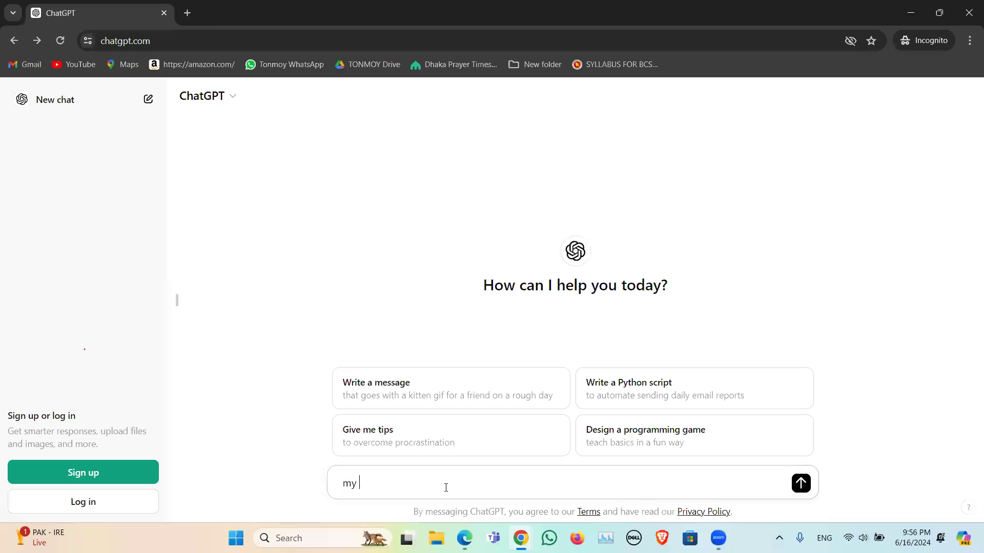
Close the LinkedIn About editor, then continue the ChatGPT prompt with the surname and 'I'm a di…'.
{"action": "left_click", "coordinate": [531, 477]}
{"action": "left_click_drag", "start_coordinate": [252, 195], "coordinate": [709, 106]}
{"action": "left_click", "coordinate": [709, 106]}
{"action": "scroll", "coordinate": [192, 256], "scroll_direction": "up", "scroll_amount": 2}
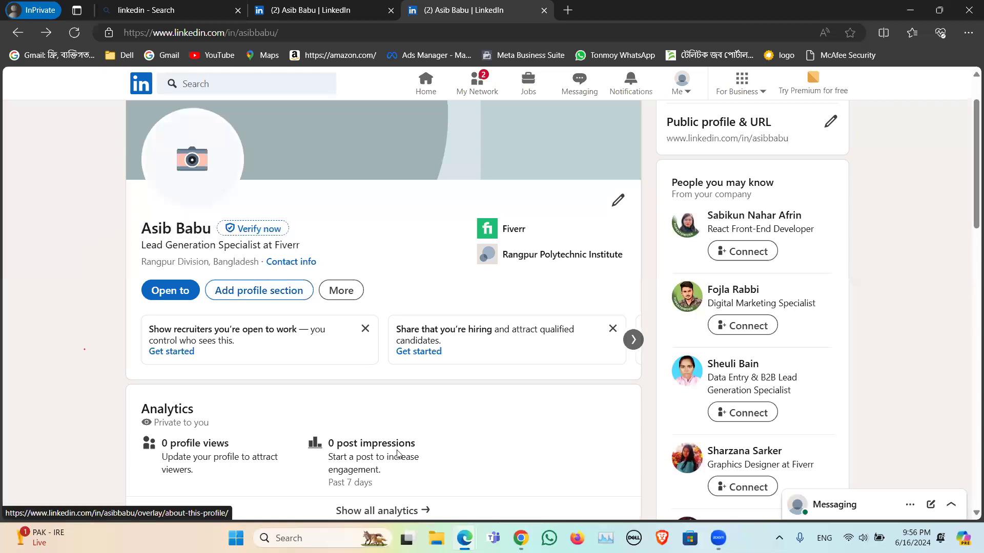
{"action": "left_click", "coordinate": [521, 538]}
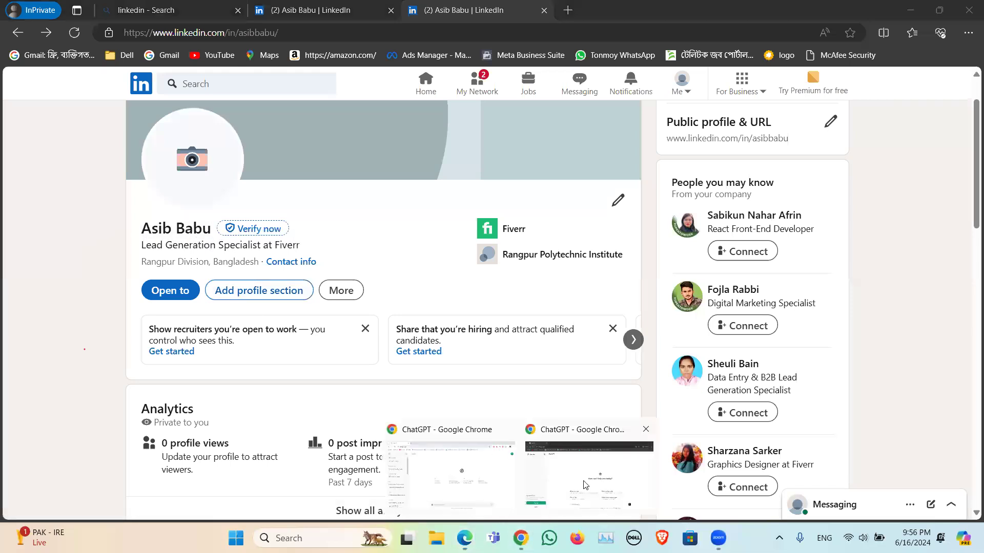
{"action": "left_click", "coordinate": [585, 484]}
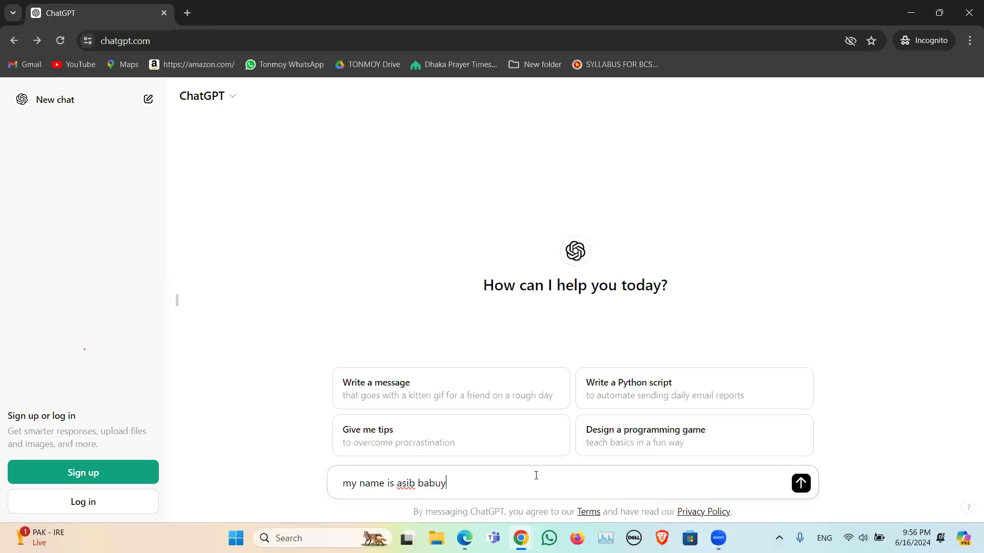
{"action": "type", "text": ", I'm a disi"}
Extend the prompt: digital marketer with knowledge of lead generation, social media, SEM and SEO, fixing 'knowlage'.
{"action": "key", "text": "BackSpace"}
{"action": "key", "text": "BackSpace"}
{"action": "type", "text": "gital marketer, I have"}
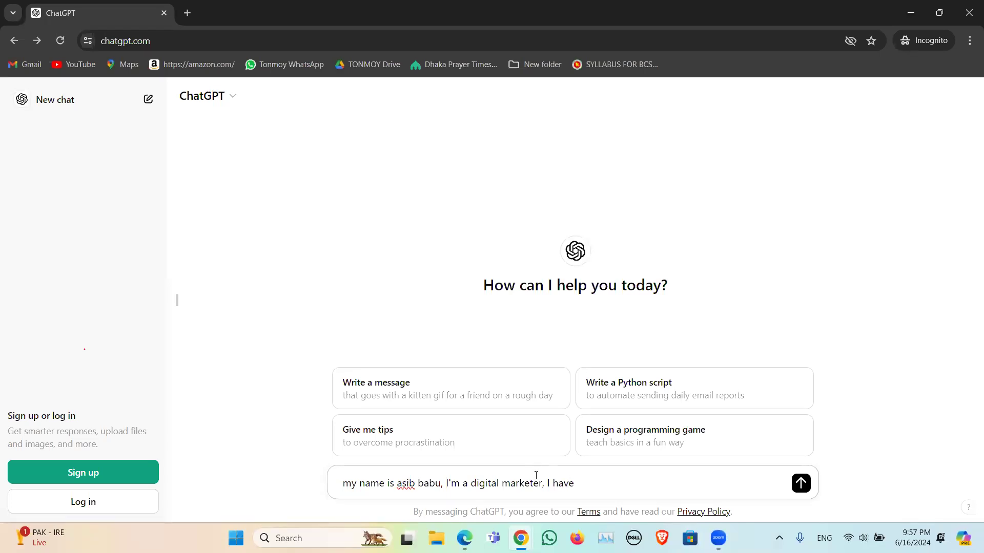
{"action": "type", "text": " knowlage"}
{"action": "right_click", "coordinate": [599, 486]}
{"action": "left_click", "coordinate": [640, 230]}
{"action": "type", "text": "about lead"}
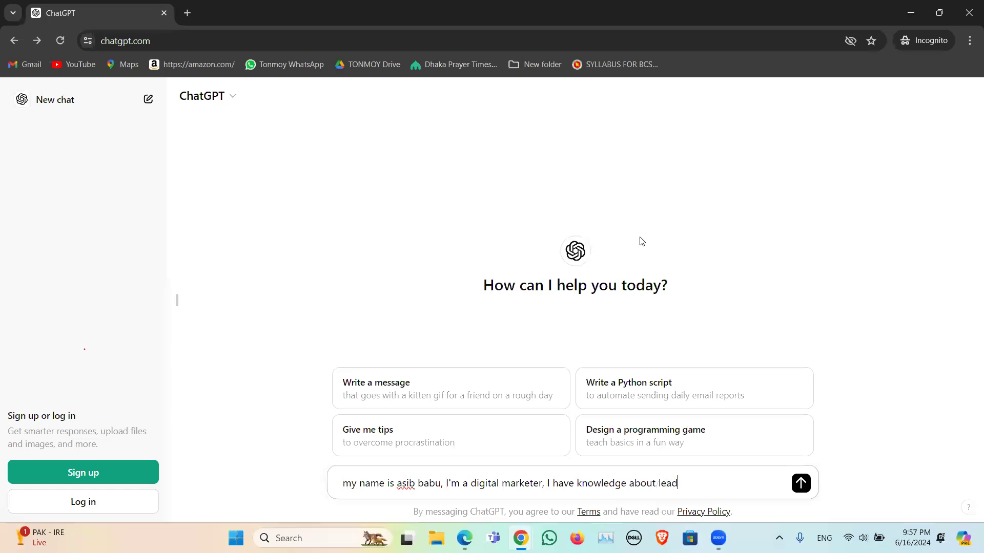
{"action": "type", "text": " generation,"}
{"action": "type", "text": " social "}
{"action": "type", "text": "media "}
{"action": "type", "text": "mar"}
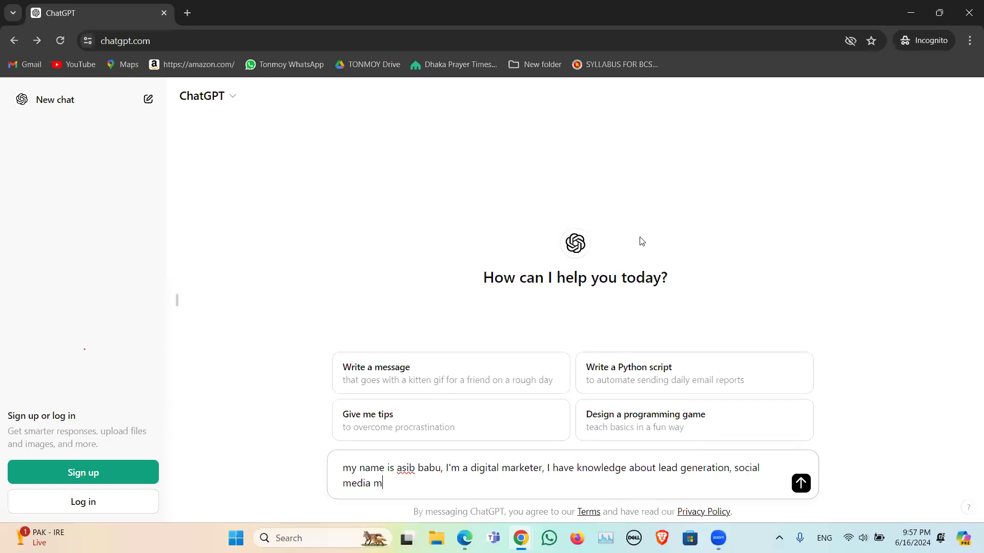
{"action": "type", "text": "keting, search engine"}
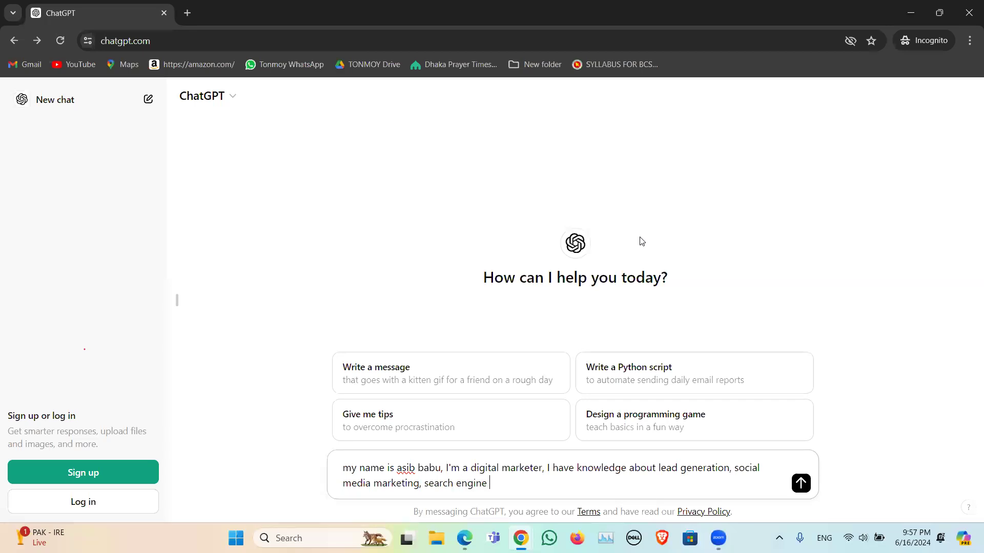
{"action": "type", "text": " marketing and SEO. now write a about section for my"}
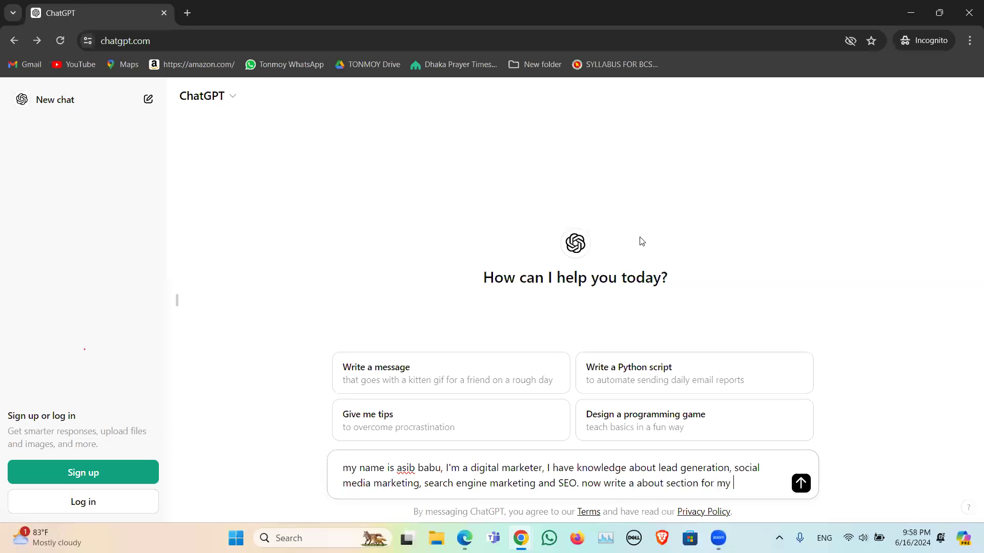
{"action": "type", "text": " linkedin profile."}
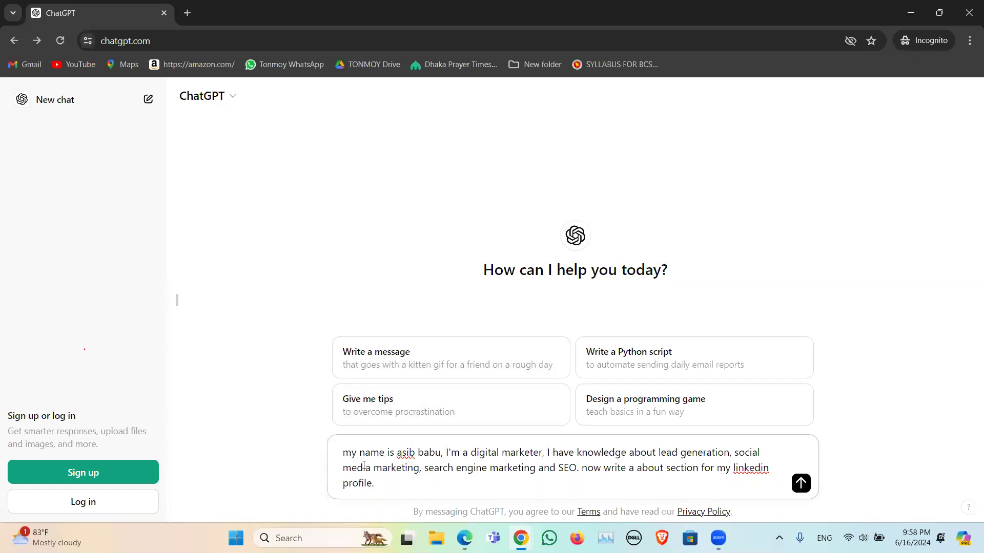
Replace 'knowledge' in the prompt with 'some skill'.
{"action": "left_click_drag", "start_coordinate": [343, 453], "coordinate": [634, 453]}
{"action": "left_click", "coordinate": [572, 459]}
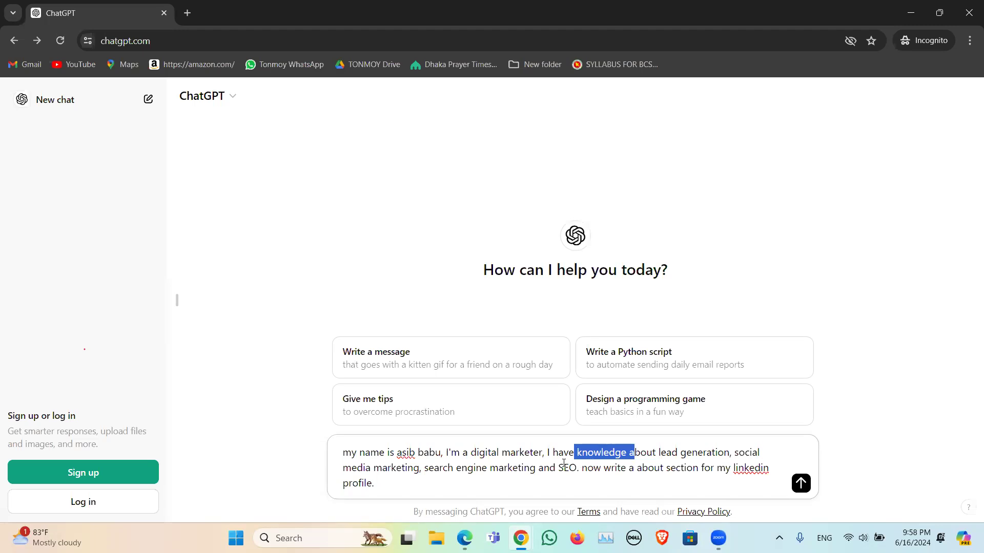
{"action": "left_click", "coordinate": [574, 453]}
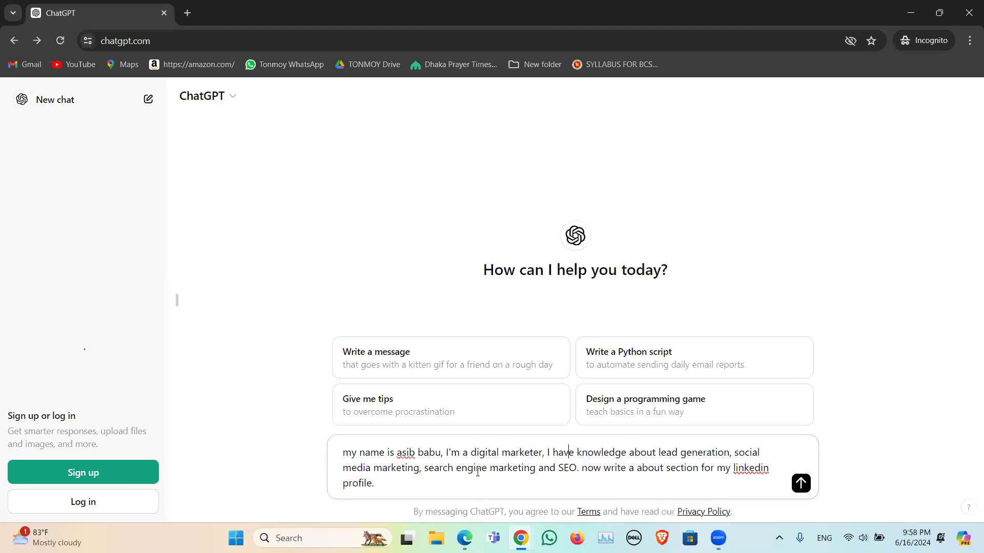
{"action": "left_click_drag", "start_coordinate": [626, 453], "coordinate": [578, 452]}
{"action": "type", "text": "some skill"}
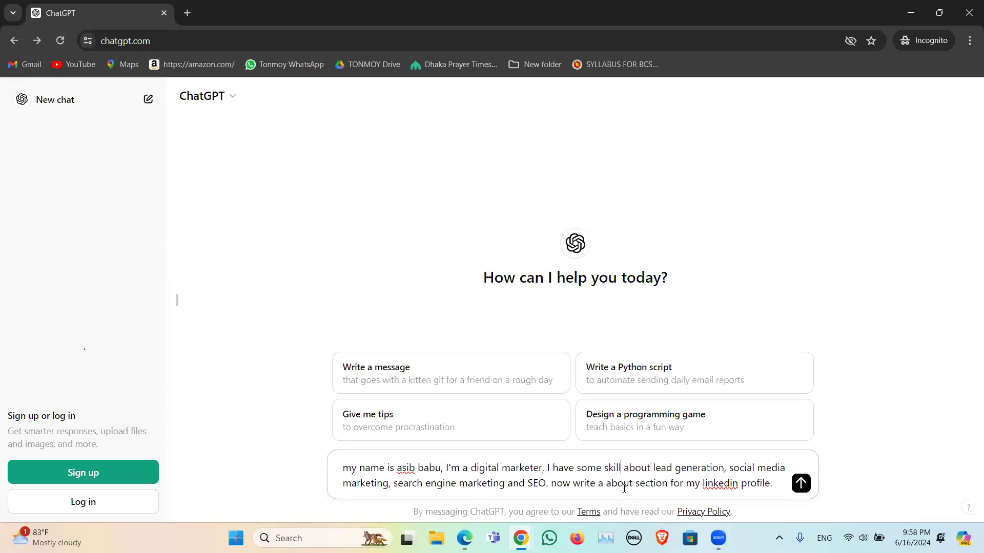
Append 'as like as me' after 'profile.' at the end of the prompt.
{"action": "left_click_drag", "start_coordinate": [653, 467], "coordinate": [767, 493]}
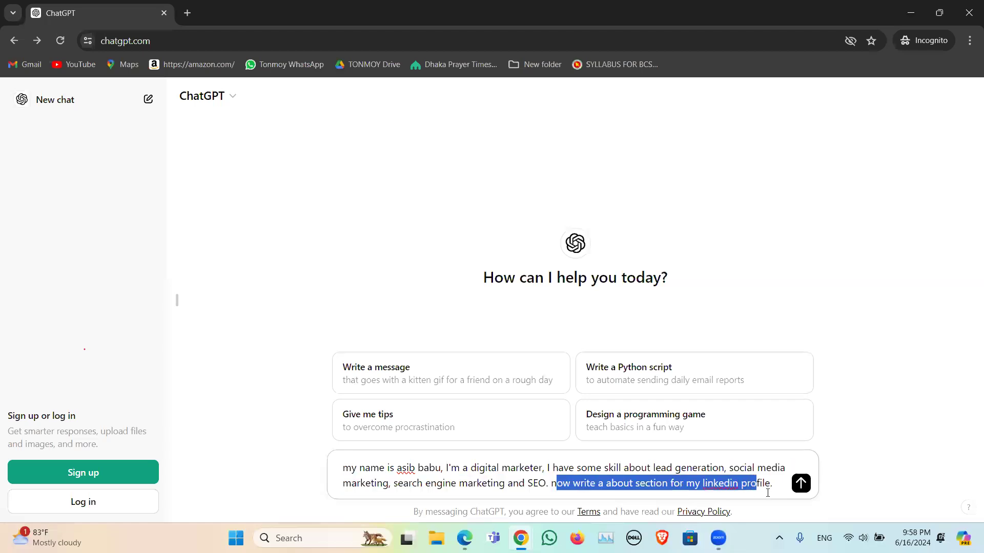
{"action": "left_click", "coordinate": [781, 486]}
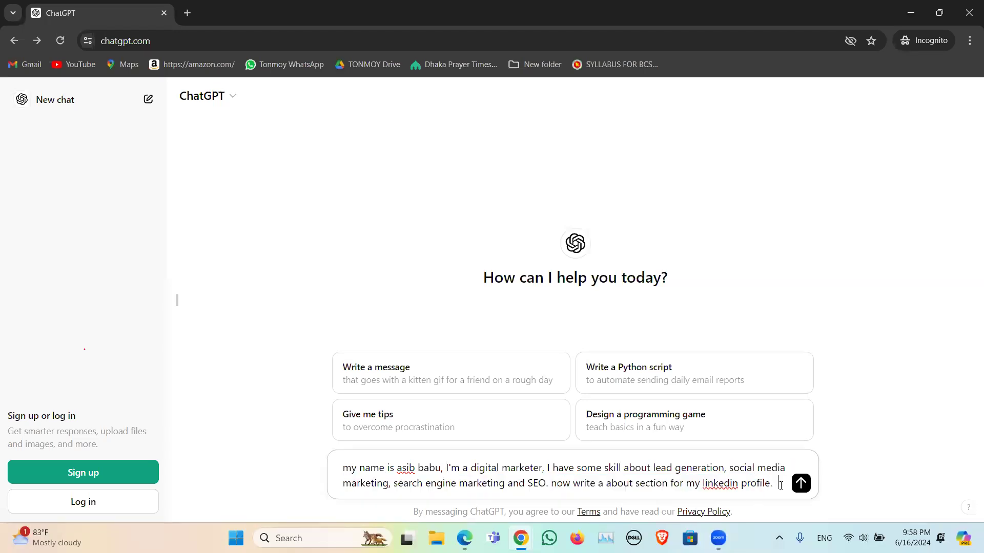
{"action": "type", "text": "as like as me."}
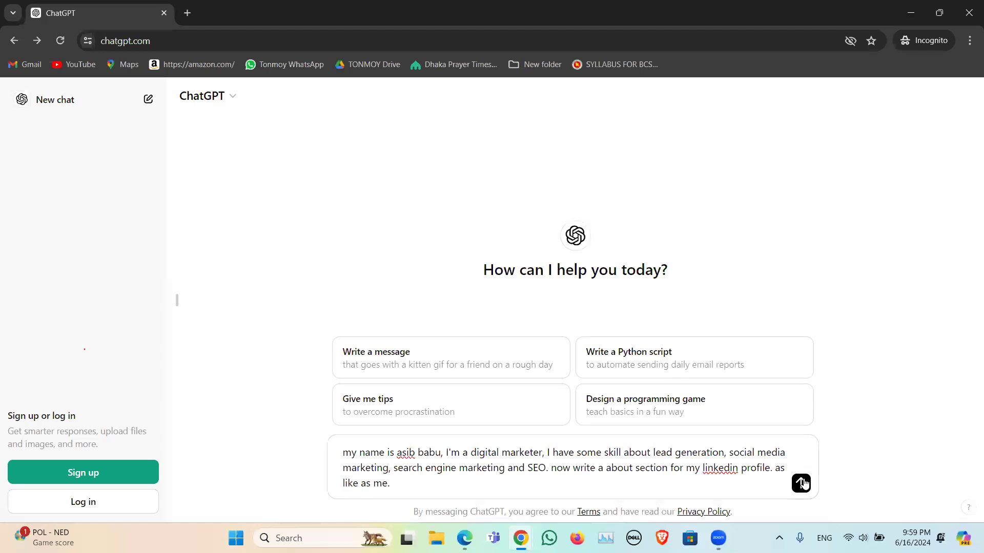
Send the About-section prompt and let ChatGPT generate its reply.
{"action": "left_click", "coordinate": [801, 483]}
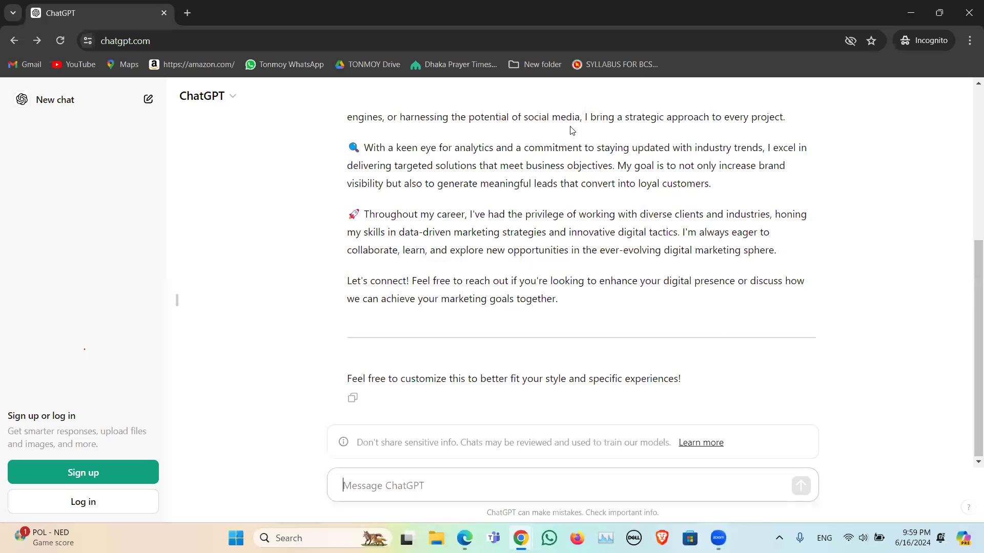
{"action": "scroll", "coordinate": [387, 366], "scroll_direction": "up", "scroll_amount": 2}
{"action": "scroll", "coordinate": [392, 363], "scroll_direction": "down", "scroll_amount": 2}
Copy the generated About text, selecting the reply from 'Welcome' to its end.
{"action": "left_click", "coordinate": [352, 399]}
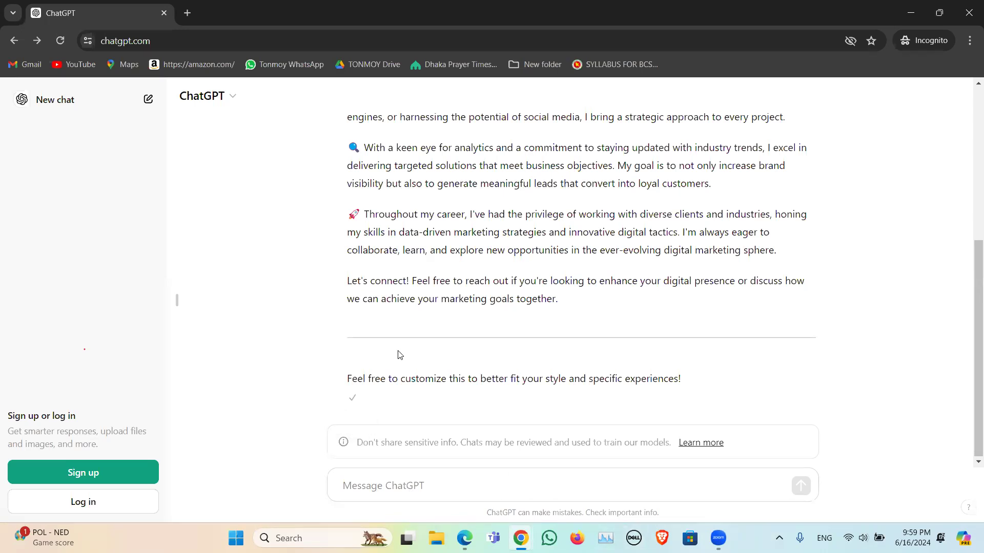
{"action": "scroll", "coordinate": [398, 307], "scroll_direction": "up", "scroll_amount": 5}
{"action": "left_click_drag", "start_coordinate": [349, 279], "coordinate": [600, 443]}
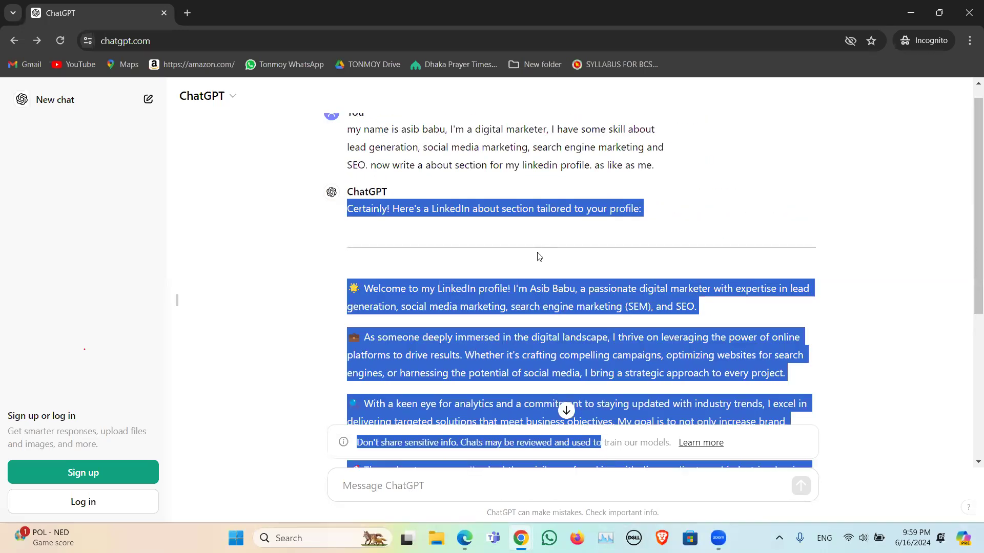
{"action": "left_click_drag", "start_coordinate": [346, 288], "coordinate": [713, 383]}
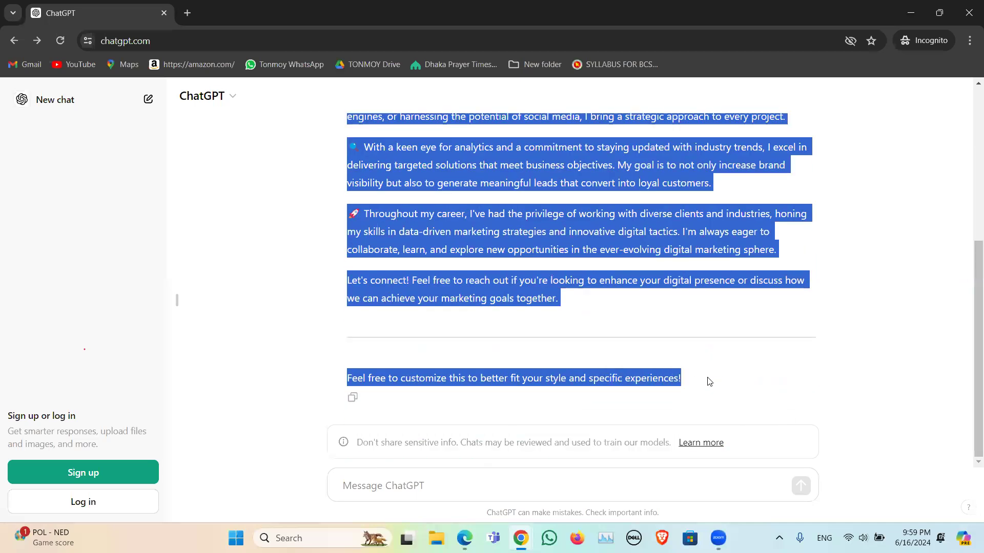
Add an About section via Add profile section > Core and paste the copied ChatGPT summary.
{"action": "mouse_move", "coordinate": [464, 538]}
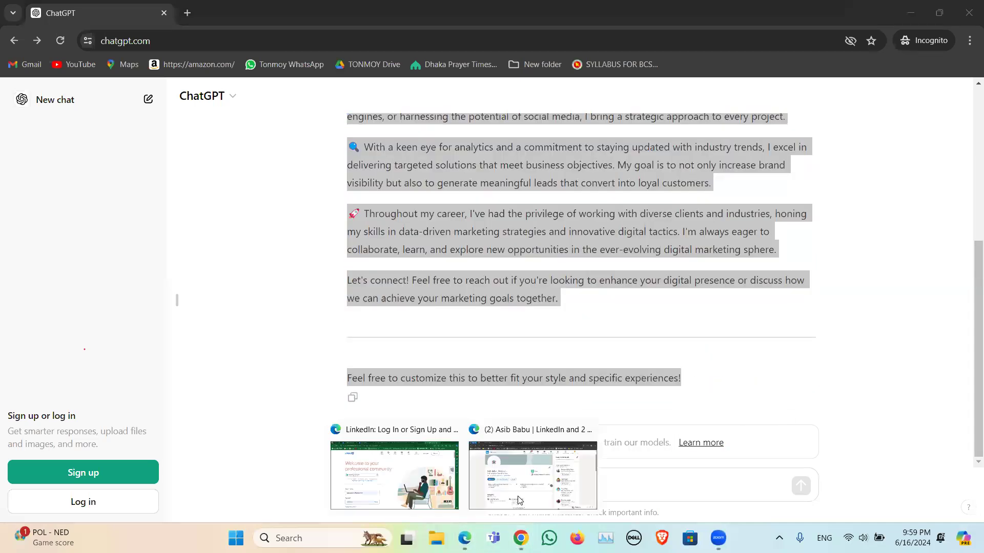
{"action": "left_click", "coordinate": [524, 488]}
{"action": "scroll", "coordinate": [289, 241], "scroll_direction": "down", "scroll_amount": 4}
{"action": "scroll", "coordinate": [290, 241], "scroll_direction": "up", "scroll_amount": 4}
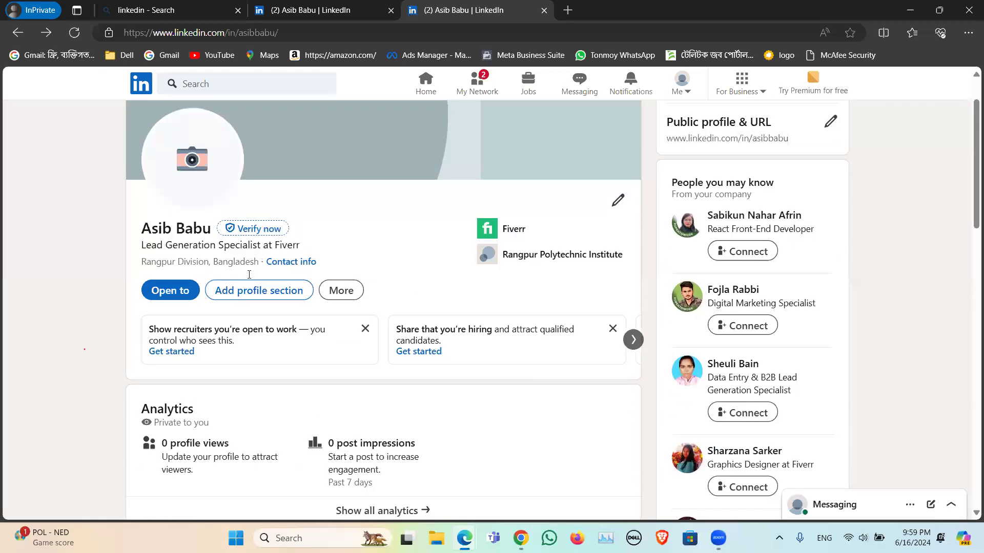
{"action": "left_click", "coordinate": [246, 288]}
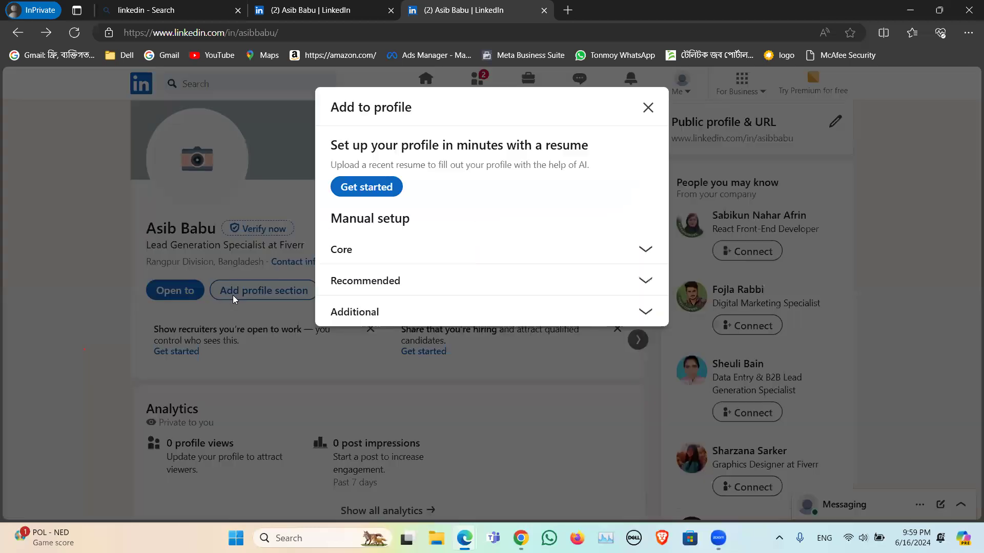
{"action": "left_click", "coordinate": [643, 249]}
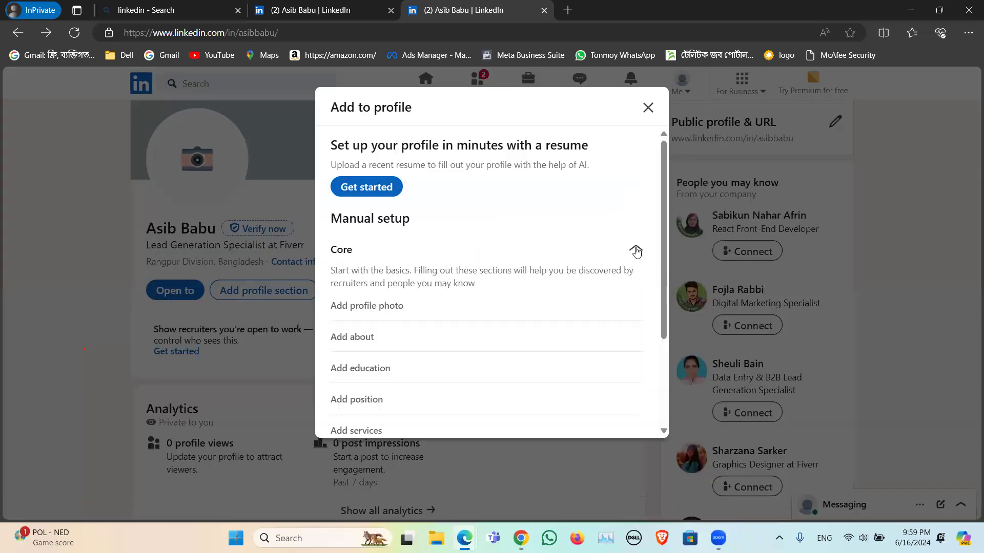
{"action": "left_click", "coordinate": [357, 337]}
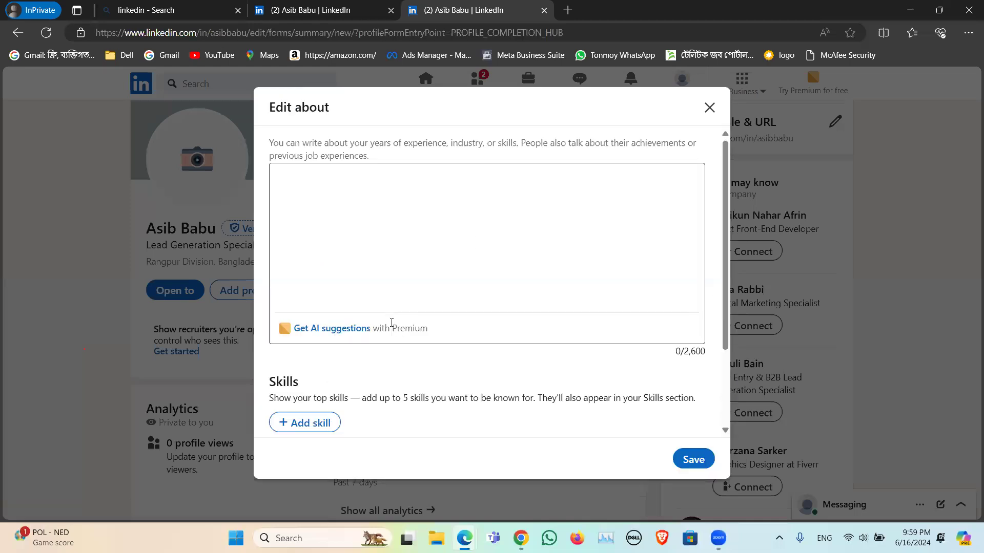
{"action": "left_click", "coordinate": [313, 199]}
{"action": "key", "text": "ctrl+v"}
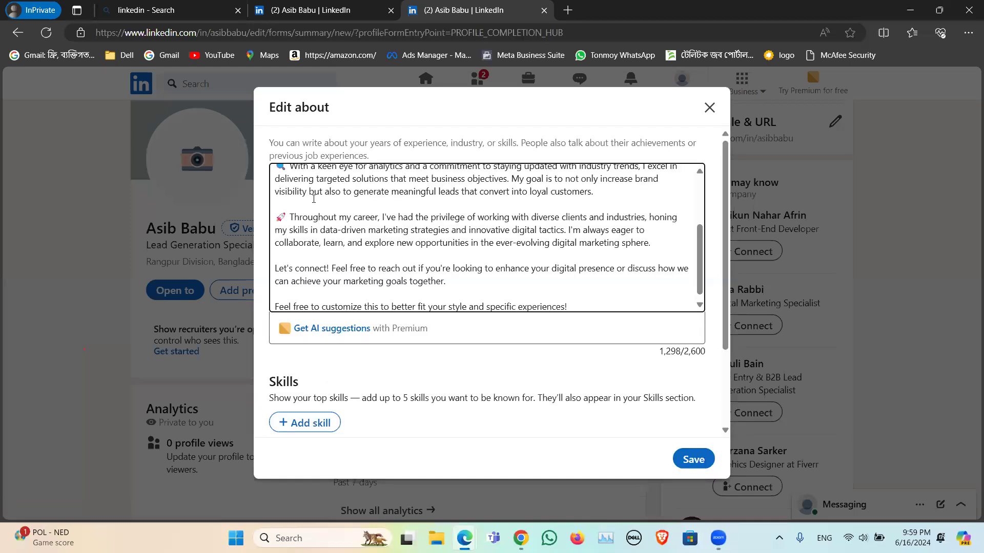
Trim the opening line to 'Welcome to my profile!' by deleting 'LinkedIn' and the extra space.
{"action": "scroll", "coordinate": [329, 287], "scroll_direction": "up", "scroll_amount": 3}
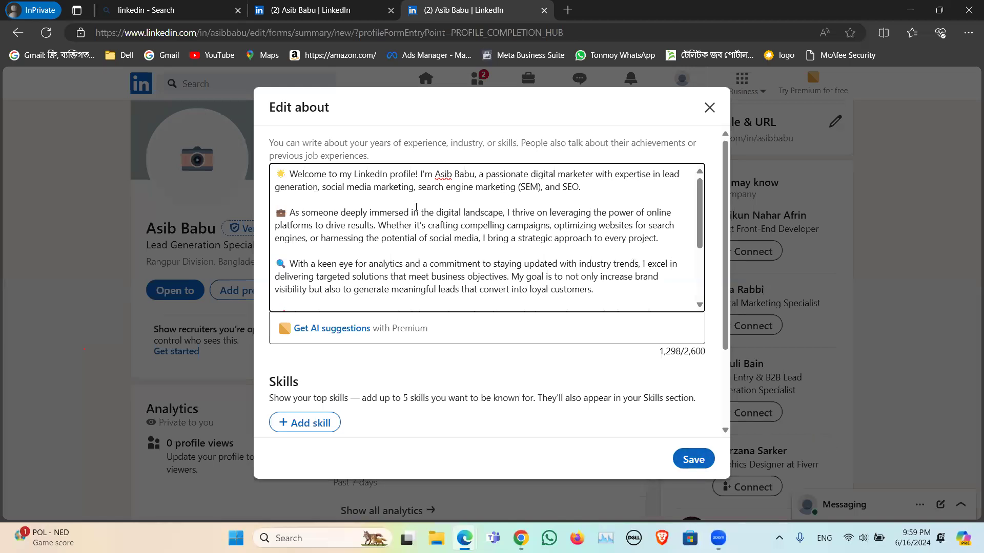
{"action": "scroll", "coordinate": [416, 207], "scroll_direction": "down", "scroll_amount": 2}
{"action": "scroll", "coordinate": [416, 213], "scroll_direction": "up", "scroll_amount": 2}
{"action": "left_click_drag", "start_coordinate": [291, 175], "coordinate": [348, 175]}
{"action": "left_click", "coordinate": [417, 173]}
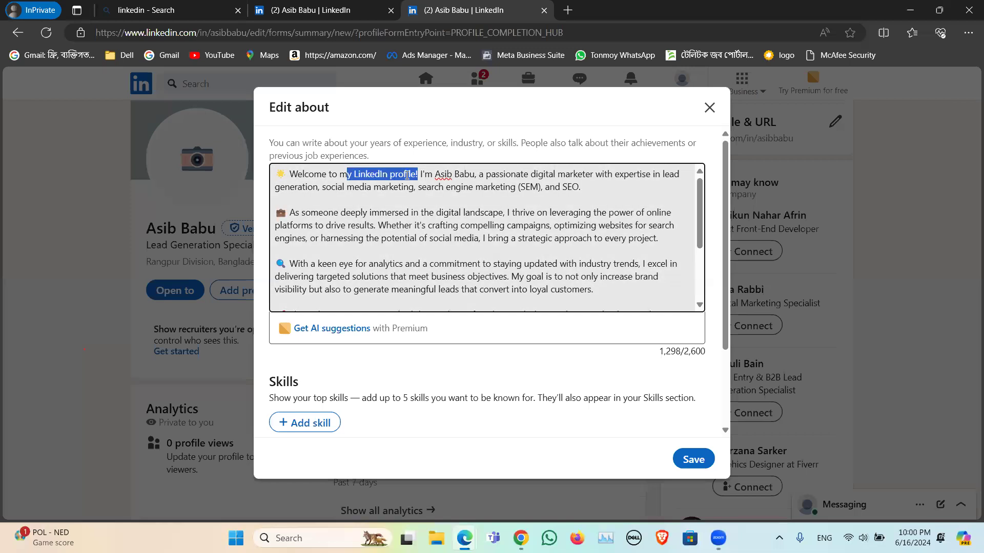
{"action": "right_click", "coordinate": [403, 174]}
{"action": "left_click", "coordinate": [388, 175]}
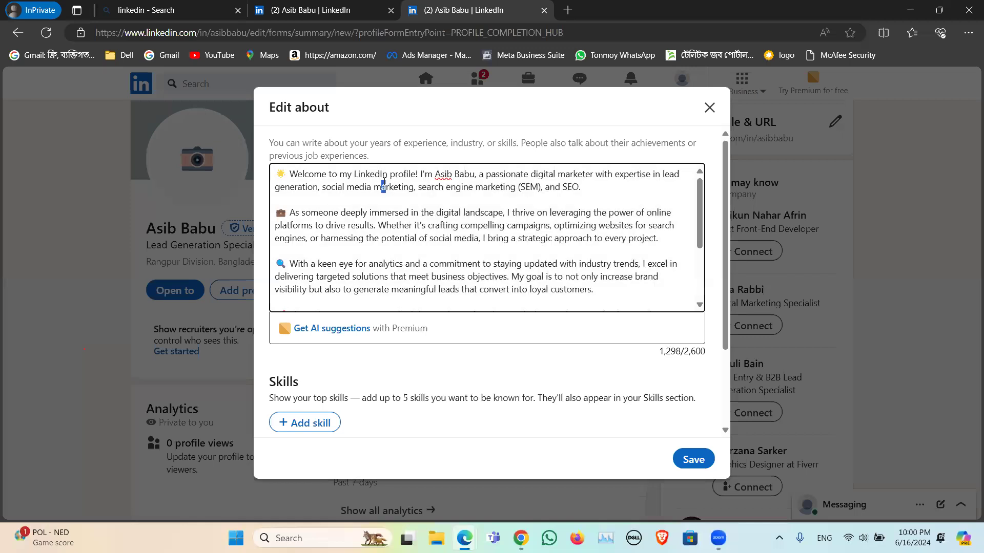
{"action": "key", "text": "BackSpace"}
{"action": "key", "text": "BackSpace"}
{"action": "key", "text": "BackSpace"}
{"action": "key", "text": "BackSpace"}
{"action": "key", "text": "BackSpace"}
{"action": "key", "text": "BackSpace"}
{"action": "key", "text": "BackSpace"}
{"action": "key", "text": "BackSpace"}
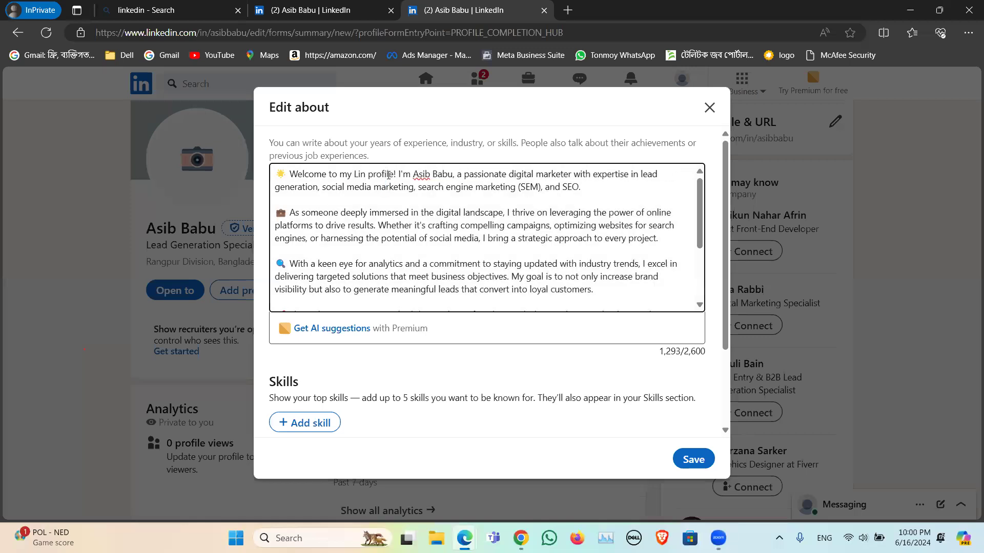
{"action": "key", "text": "BackSpace"}
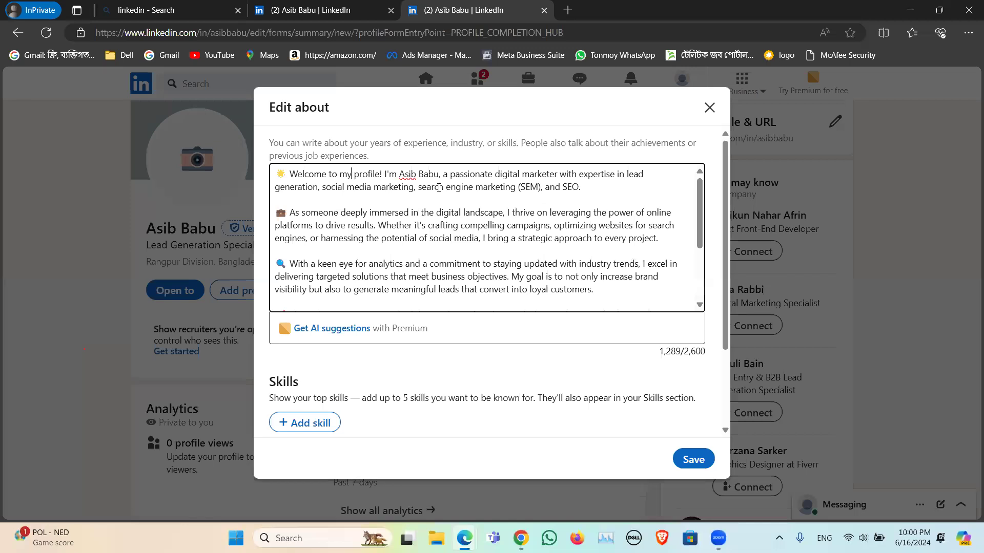
Look over the pasted 1,289-character About draft, then switch to the ChatGPT window.
{"action": "scroll", "coordinate": [523, 249], "scroll_direction": "down", "scroll_amount": 3}
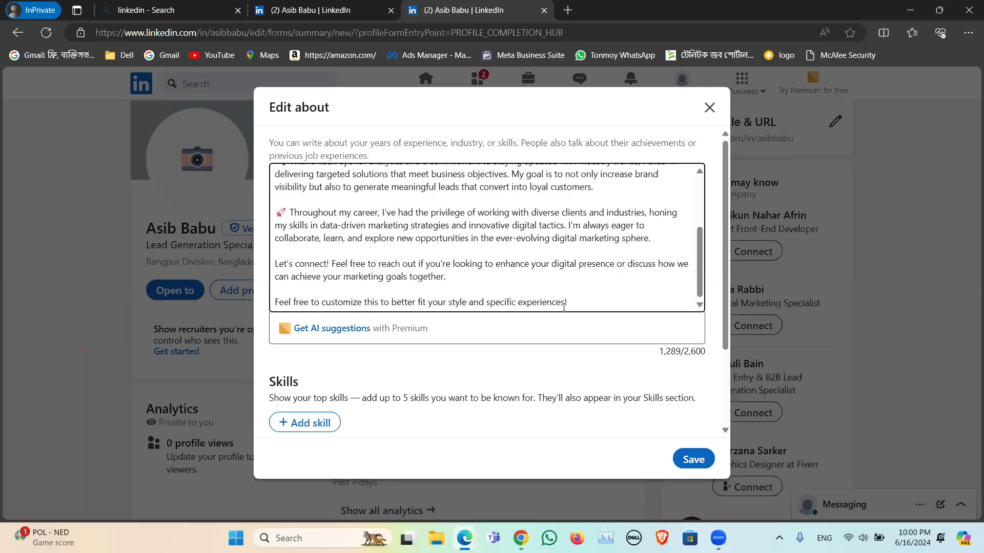
{"action": "mouse_move", "coordinate": [716, 535]}
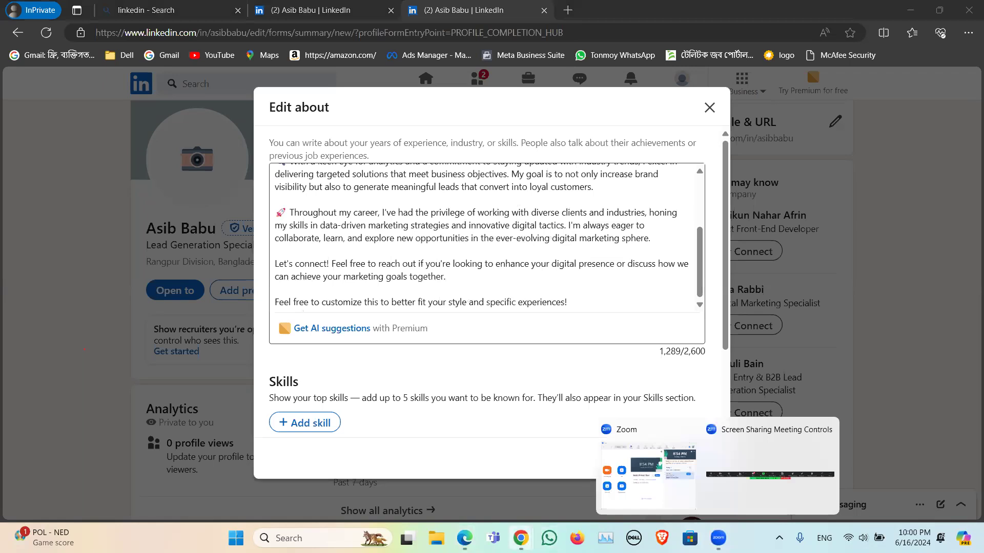
{"action": "mouse_move", "coordinate": [523, 536]}
{"action": "left_click", "coordinate": [566, 477]}
Reread ChatGPT's generated About reply, then return to the LinkedIn About editor.
{"action": "scroll", "coordinate": [501, 277], "scroll_direction": "up", "scroll_amount": 5}
{"action": "left_click", "coordinate": [444, 282]}
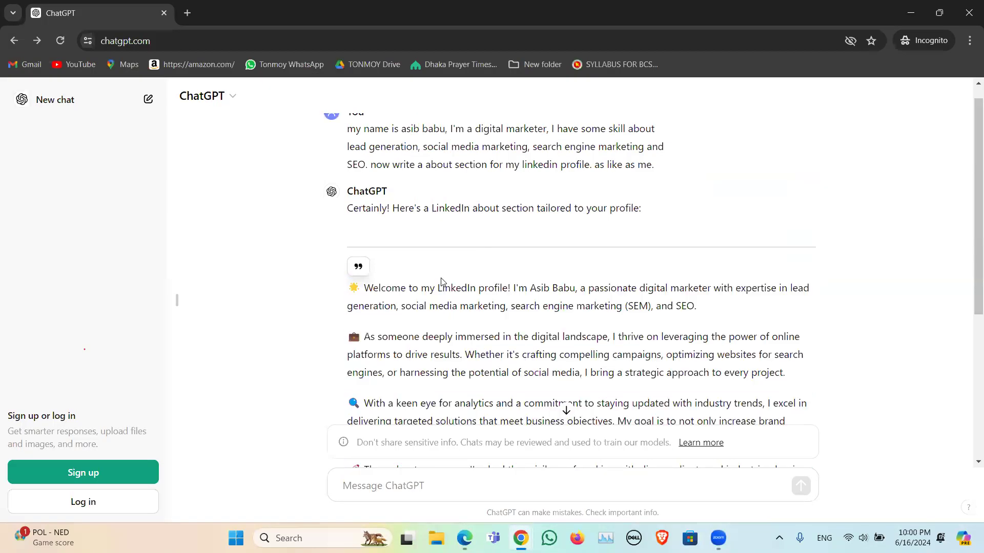
{"action": "scroll", "coordinate": [442, 264], "scroll_direction": "down", "scroll_amount": 3}
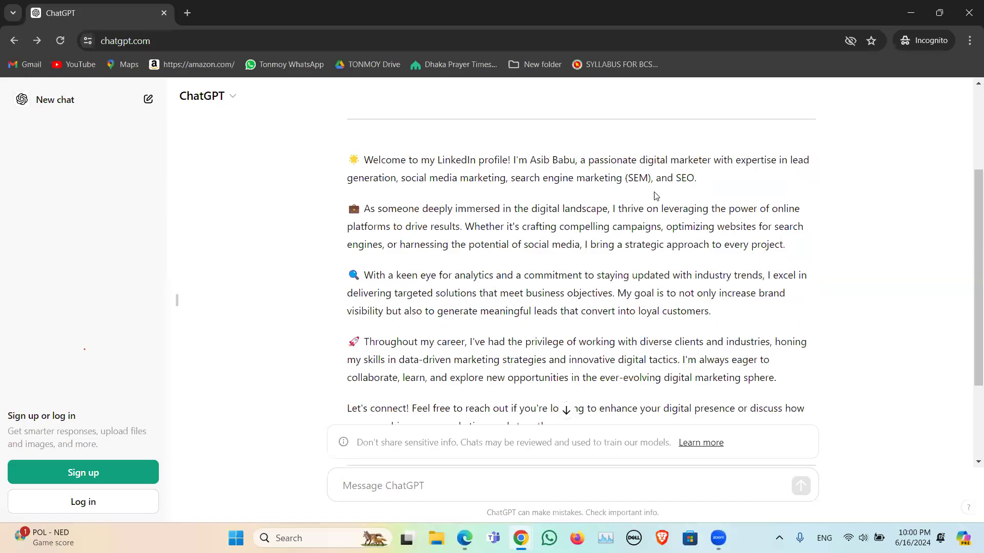
{"action": "scroll", "coordinate": [623, 241], "scroll_direction": "down", "scroll_amount": 1}
{"action": "scroll", "coordinate": [623, 240], "scroll_direction": "down", "scroll_amount": 1}
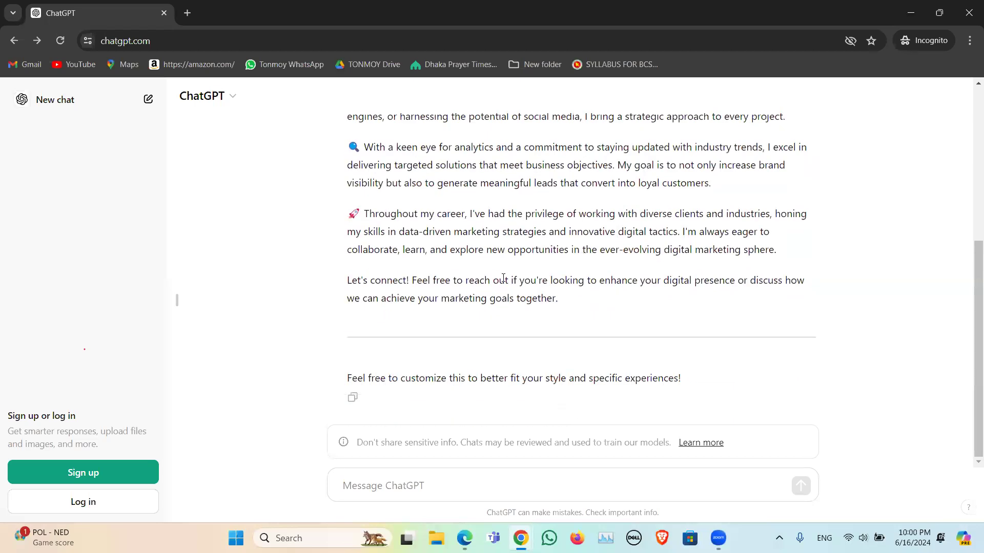
{"action": "scroll", "coordinate": [512, 231], "scroll_direction": "up", "scroll_amount": 5}
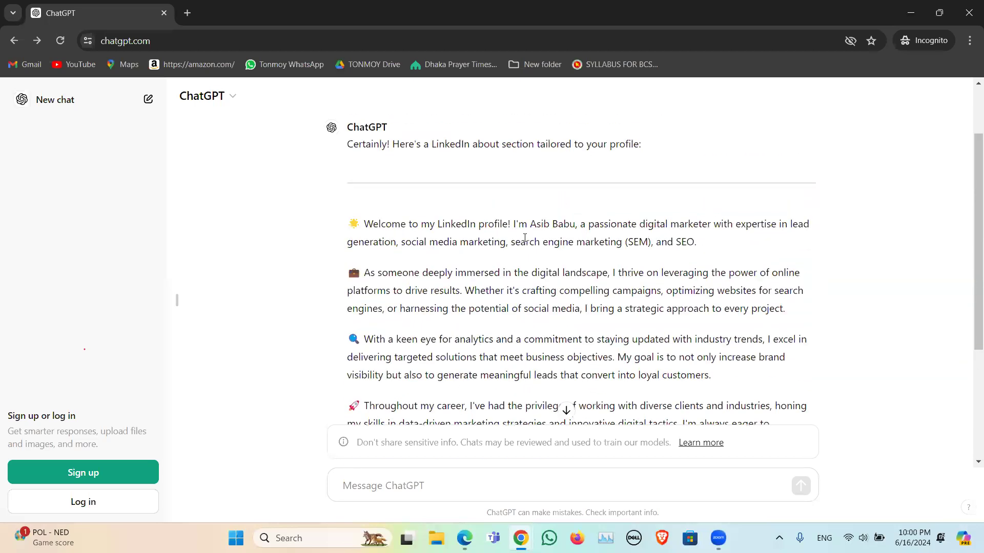
{"action": "scroll", "coordinate": [513, 229], "scroll_direction": "down", "scroll_amount": 5}
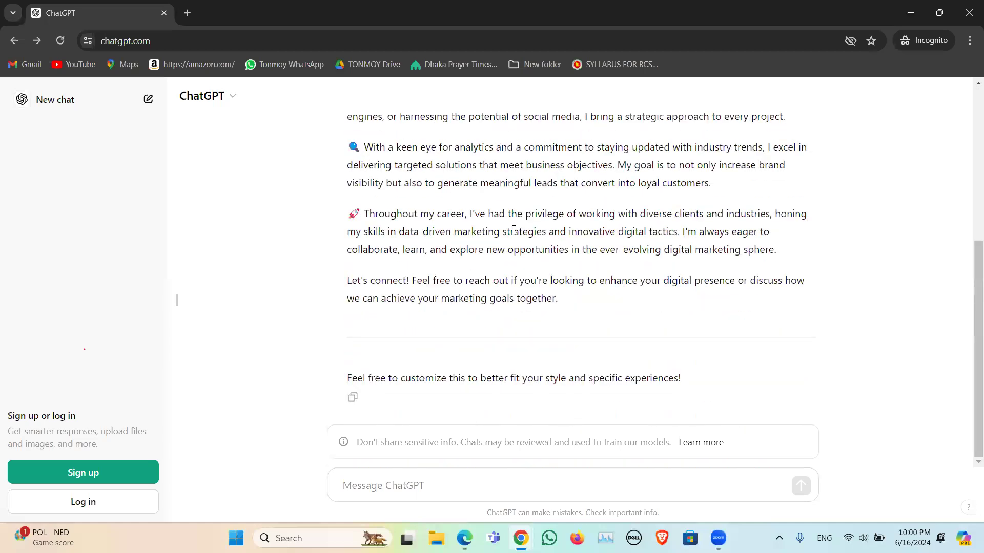
{"action": "scroll", "coordinate": [610, 234], "scroll_direction": "up", "scroll_amount": 2}
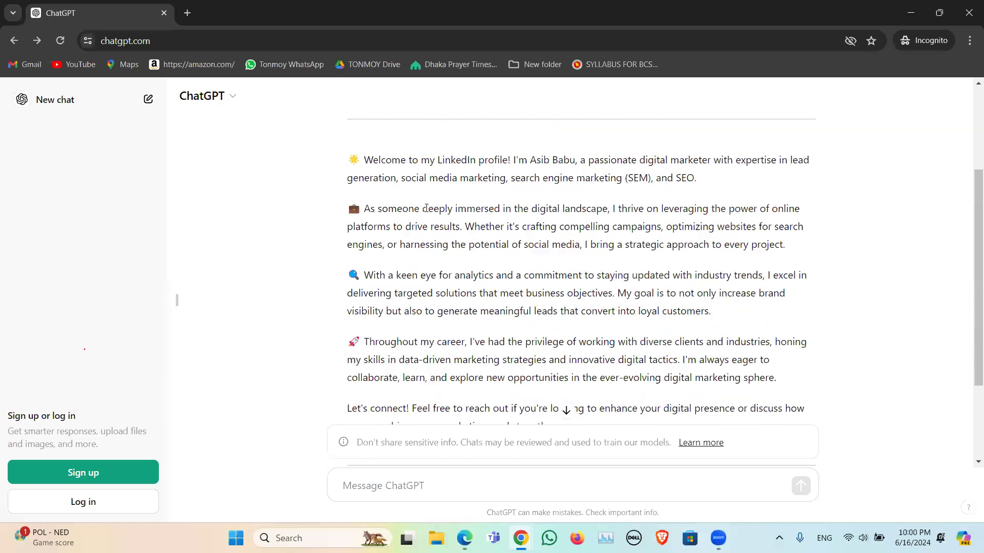
{"action": "scroll", "coordinate": [493, 293], "scroll_direction": "down", "scroll_amount": 2}
{"action": "mouse_move", "coordinate": [465, 538]}
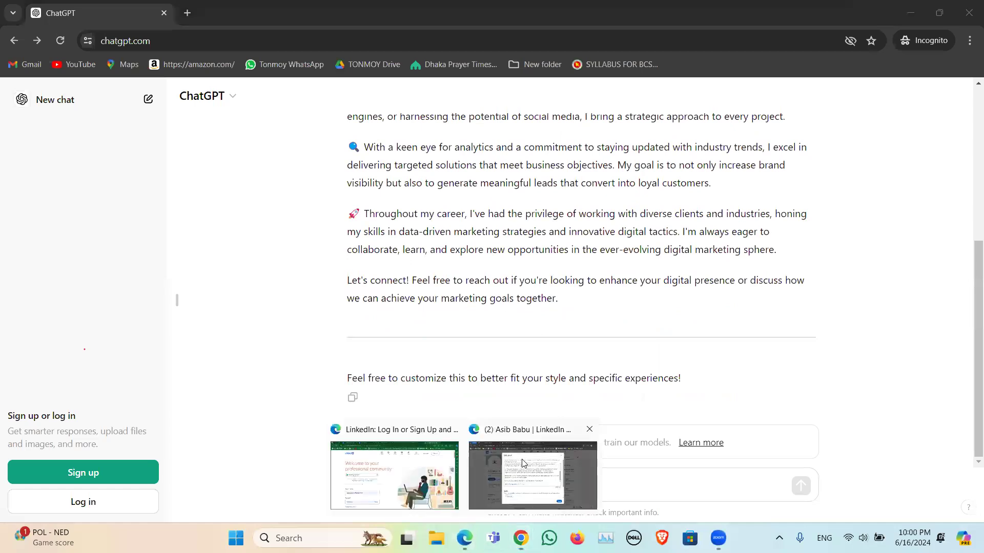
{"action": "left_click", "coordinate": [525, 464]}
Delete the closing customization note line from the About text.
{"action": "scroll", "coordinate": [377, 205], "scroll_direction": "up", "scroll_amount": 3}
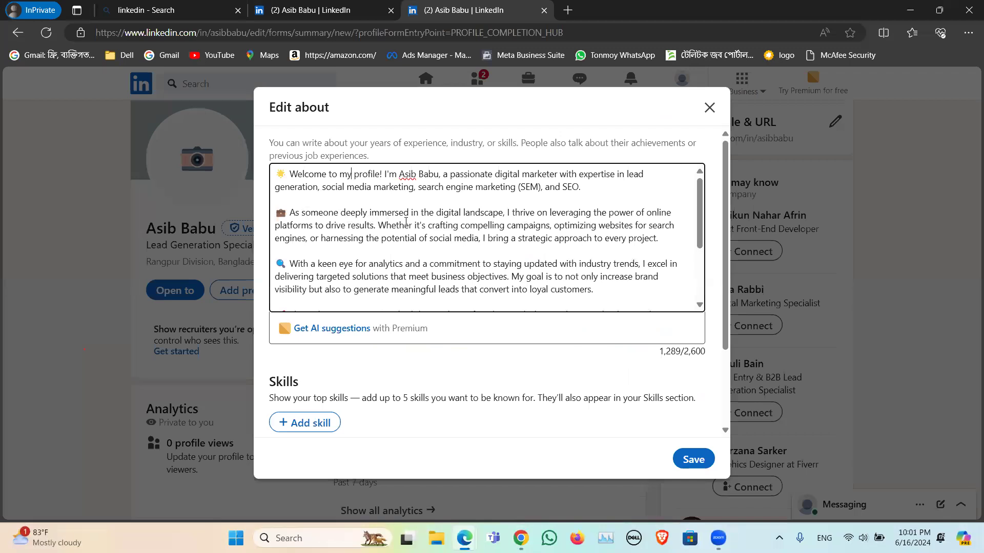
{"action": "scroll", "coordinate": [358, 209], "scroll_direction": "down", "scroll_amount": 1}
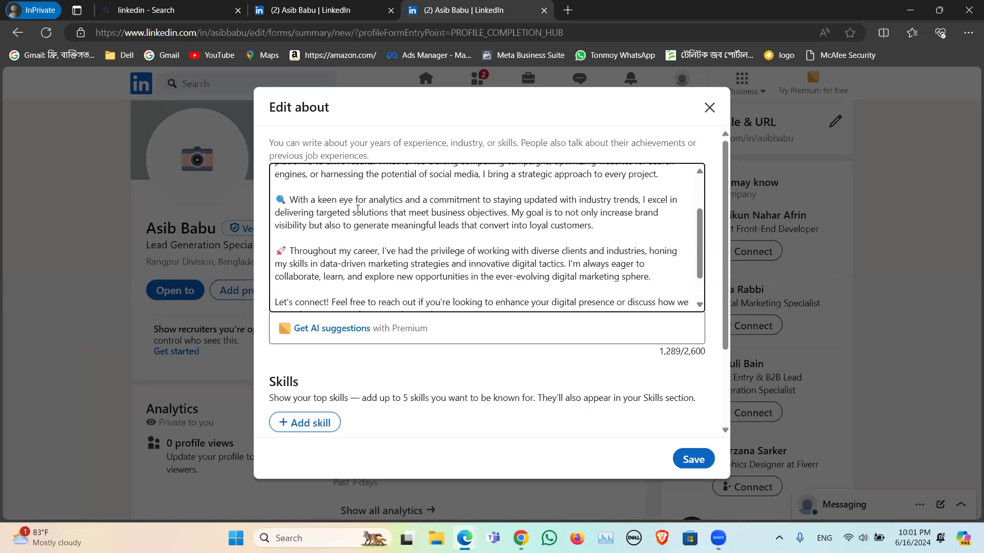
{"action": "scroll", "coordinate": [343, 255], "scroll_direction": "down", "scroll_amount": 1}
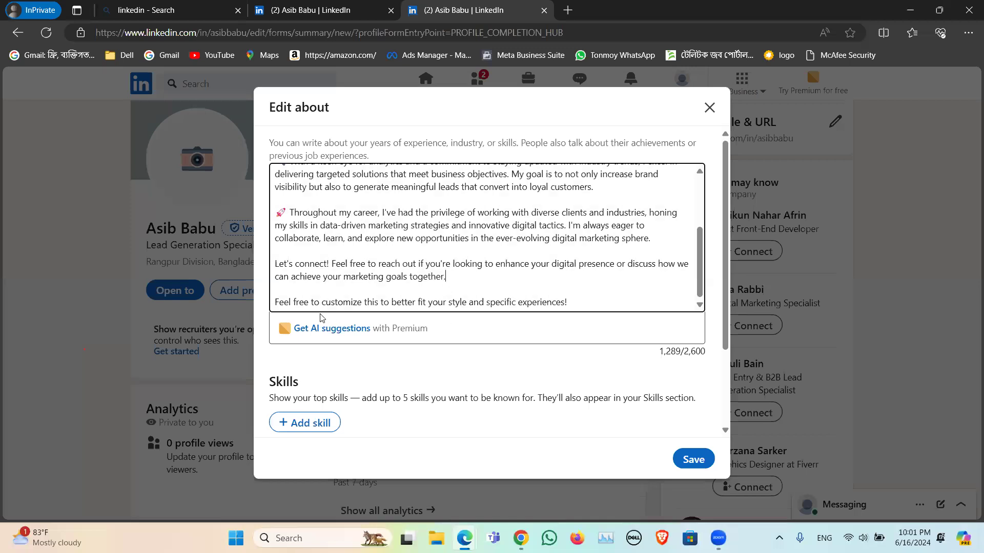
{"action": "left_click_drag", "start_coordinate": [275, 301], "coordinate": [586, 312]}
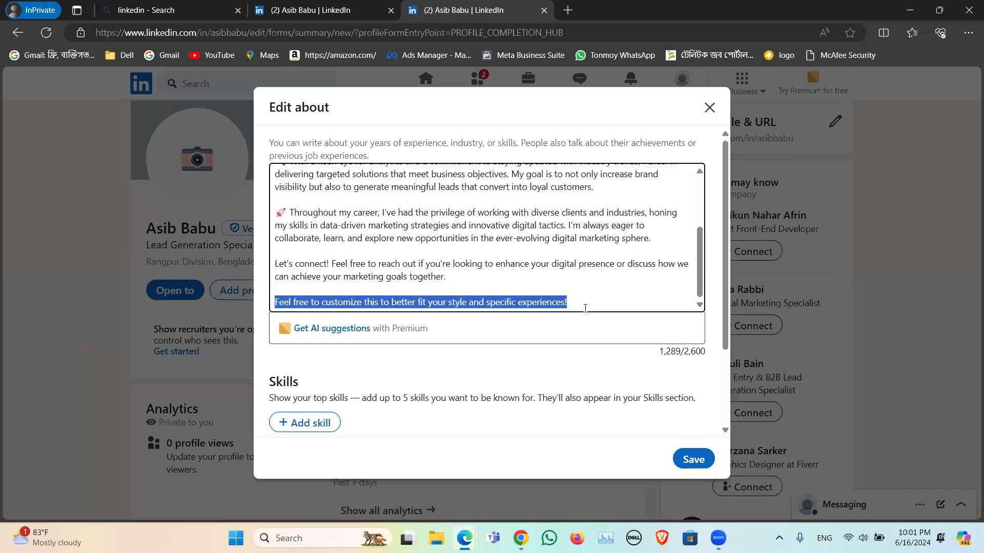
{"action": "key", "text": "BackSpace"}
{"action": "key", "text": "BackSpace"}
{"action": "key", "text": "BackSpace"}
Save the 1,209-character About section and dismiss the update confirmation.
{"action": "scroll", "coordinate": [438, 276], "scroll_direction": "up", "scroll_amount": 3}
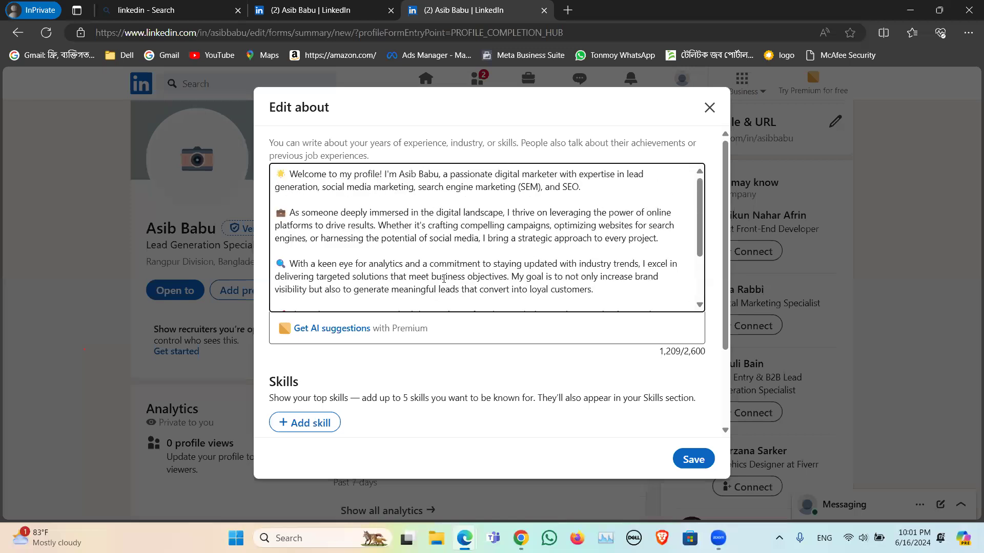
{"action": "scroll", "coordinate": [410, 205], "scroll_direction": "down", "scroll_amount": 3}
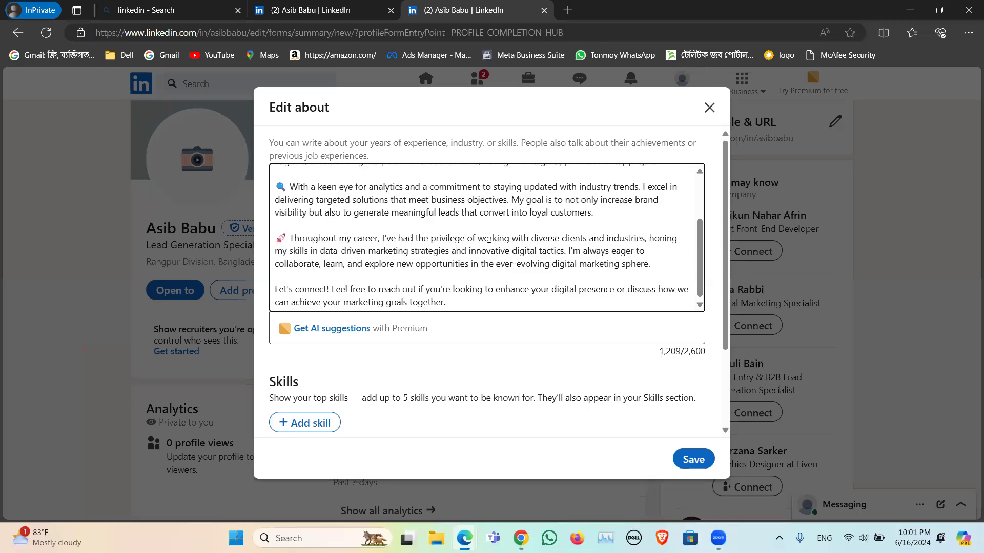
{"action": "left_click", "coordinate": [694, 459]}
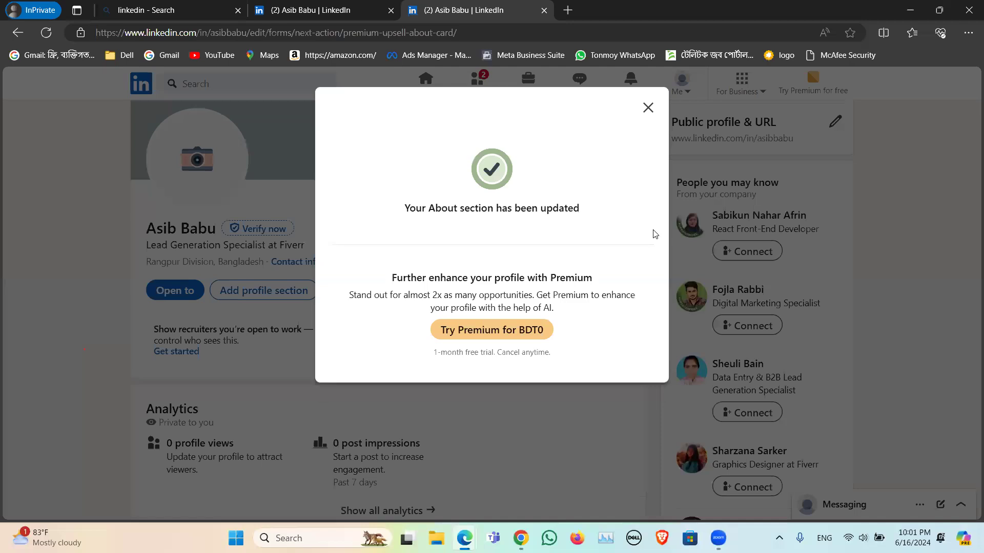
{"action": "left_click", "coordinate": [648, 107]}
{"action": "scroll", "coordinate": [382, 430], "scroll_direction": "down", "scroll_amount": 10}
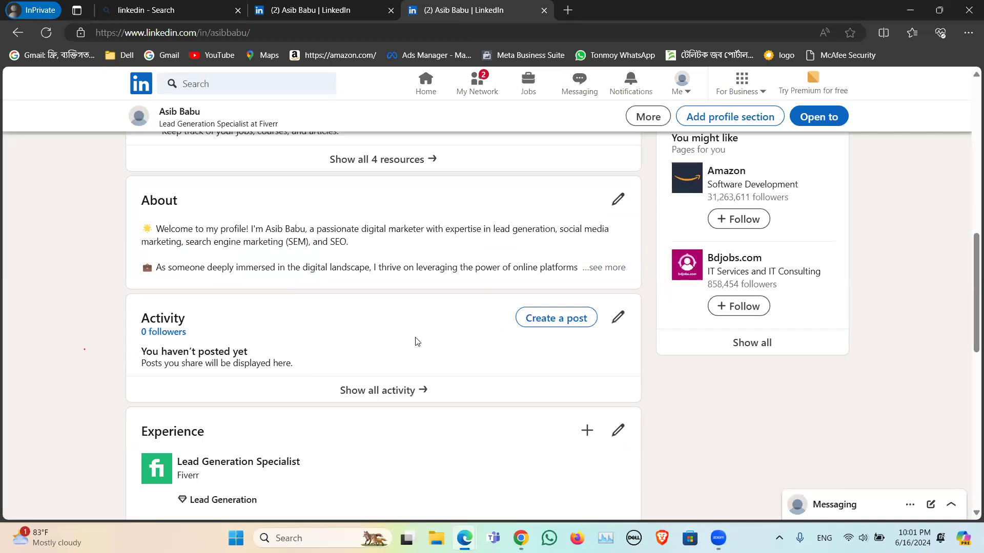
Switch back to the ChatGPT chat window.
{"action": "left_click", "coordinate": [521, 538]}
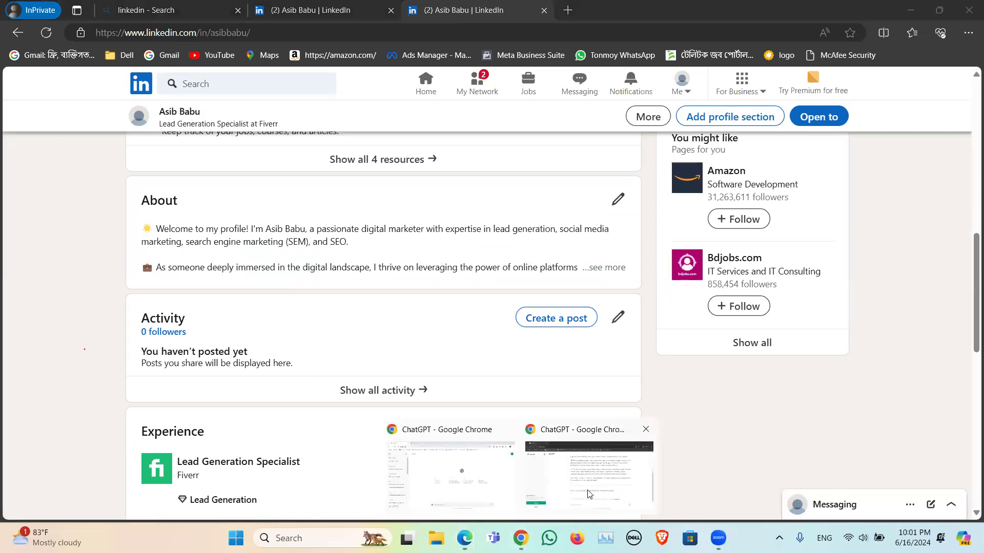
{"action": "left_click", "coordinate": [589, 493]}
{"action": "scroll", "coordinate": [511, 333], "scroll_direction": "up", "scroll_amount": 4}
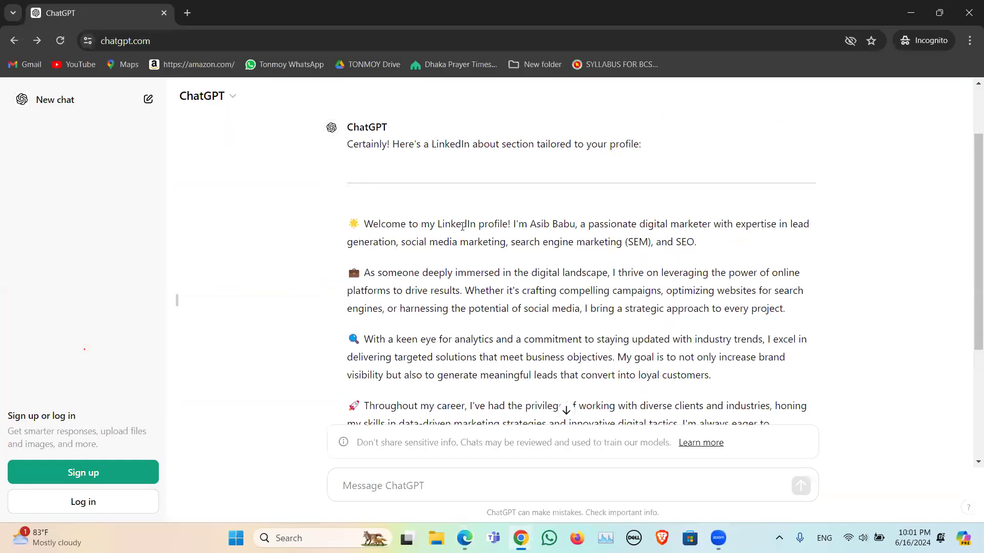
Copy the earlier About-section prompt and paste it into the message box.
{"action": "scroll", "coordinate": [462, 226], "scroll_direction": "up", "scroll_amount": 2}
{"action": "scroll", "coordinate": [565, 293], "scroll_direction": "down", "scroll_amount": 5}
{"action": "scroll", "coordinate": [576, 292], "scroll_direction": "up", "scroll_amount": 5}
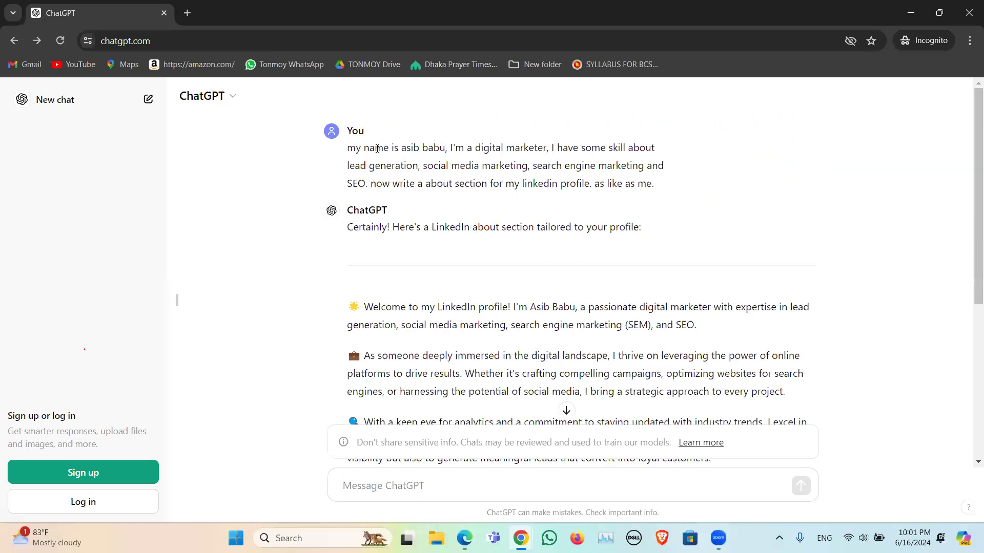
{"action": "left_click_drag", "start_coordinate": [348, 147], "coordinate": [649, 178]}
{"action": "key", "text": "ctrl+c"}
{"action": "left_click", "coordinate": [394, 486]}
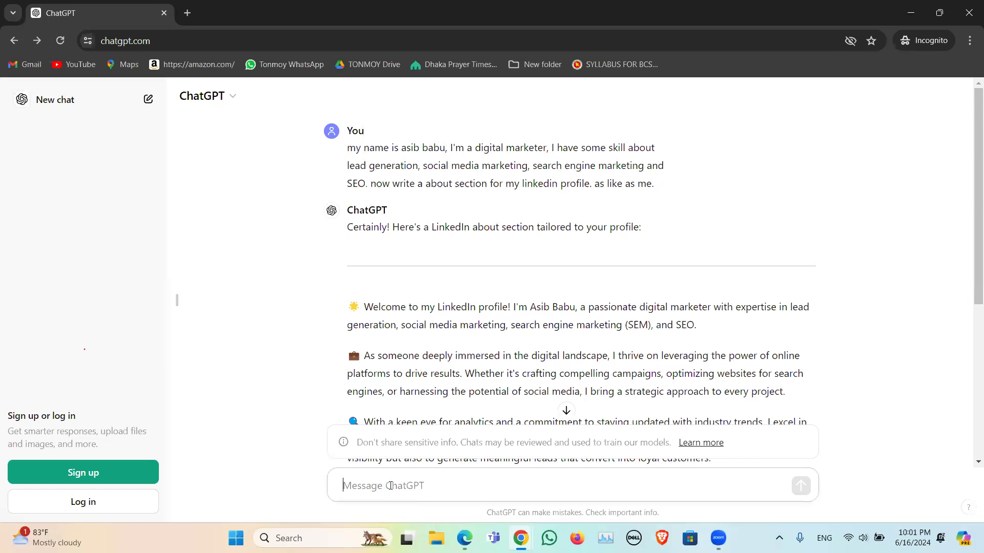
{"action": "key", "text": "ctrl+v"}
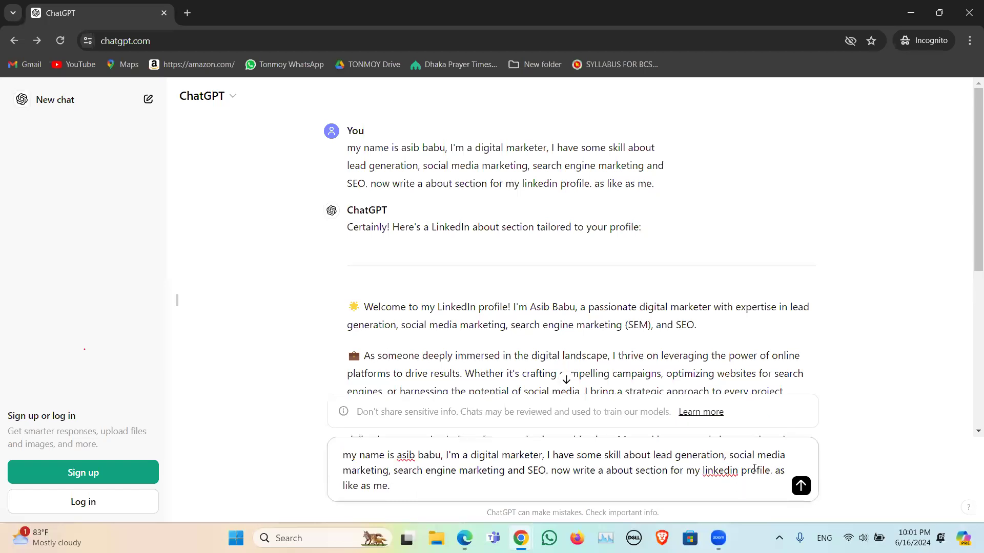
Add 'I also have 3month+ experience about lead generation and social media marketing.' after SEO.
{"action": "left_click", "coordinate": [549, 465]}
{"action": "type", "text": "I"}
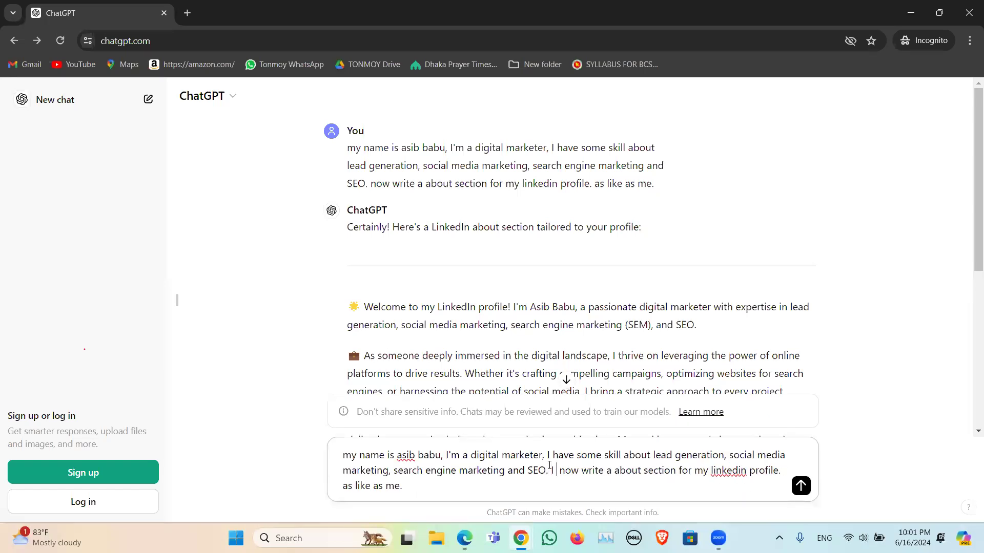
{"action": "type", "text": " also"}
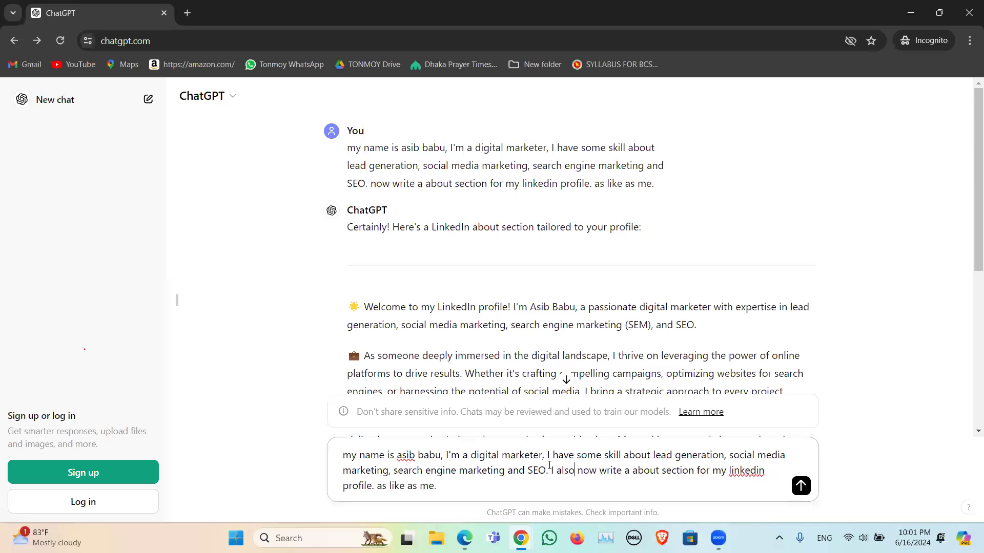
{"action": "type", "text": " have"}
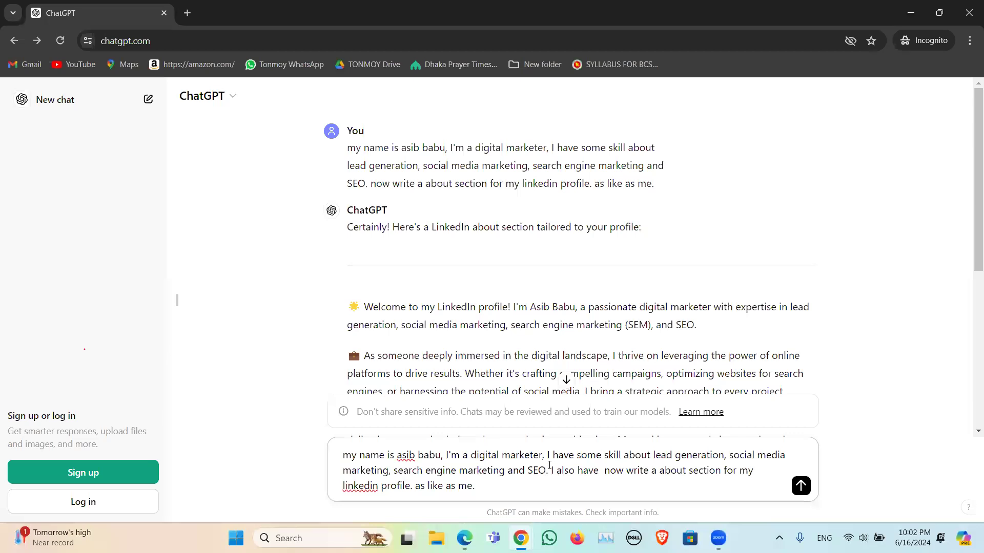
{"action": "left_click", "coordinate": [601, 471]}
{"action": "type", "text": "3"}
{"action": "type", "text": "month"}
{"action": "type", "text": "+"}
{"action": "type", "text": " experi"}
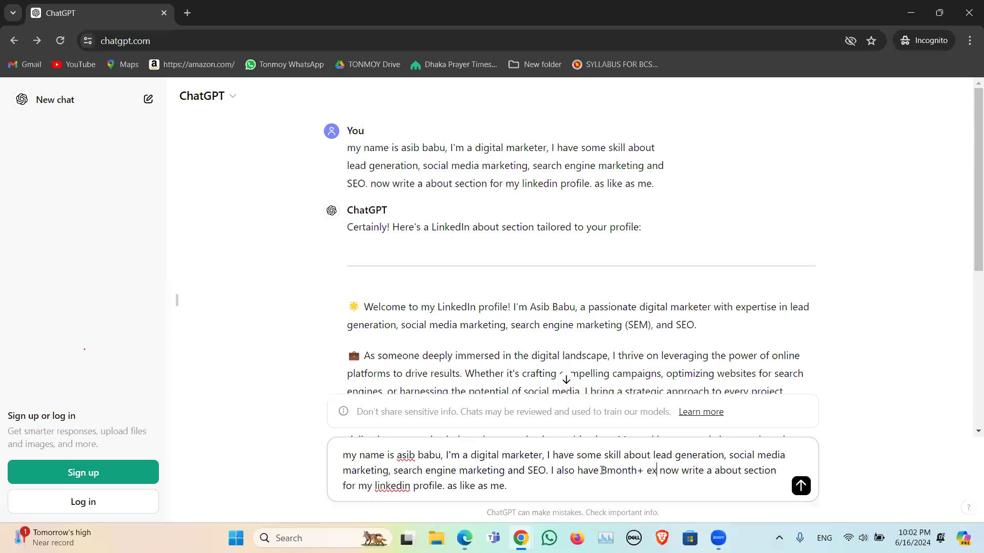
{"action": "type", "text": "ce"}
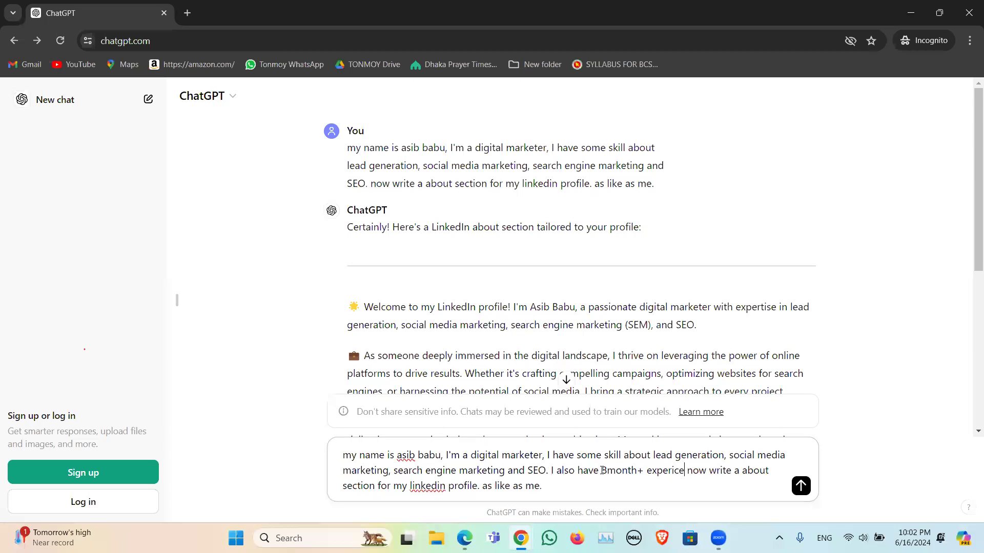
{"action": "type", "text": "ce"}
{"action": "key", "text": "BackSpace"}
{"action": "key", "text": "BackSpace"}
{"action": "key", "text": "BackSpace"}
{"action": "key", "text": "BackSpace"}
{"action": "key", "text": "BackSpace"}
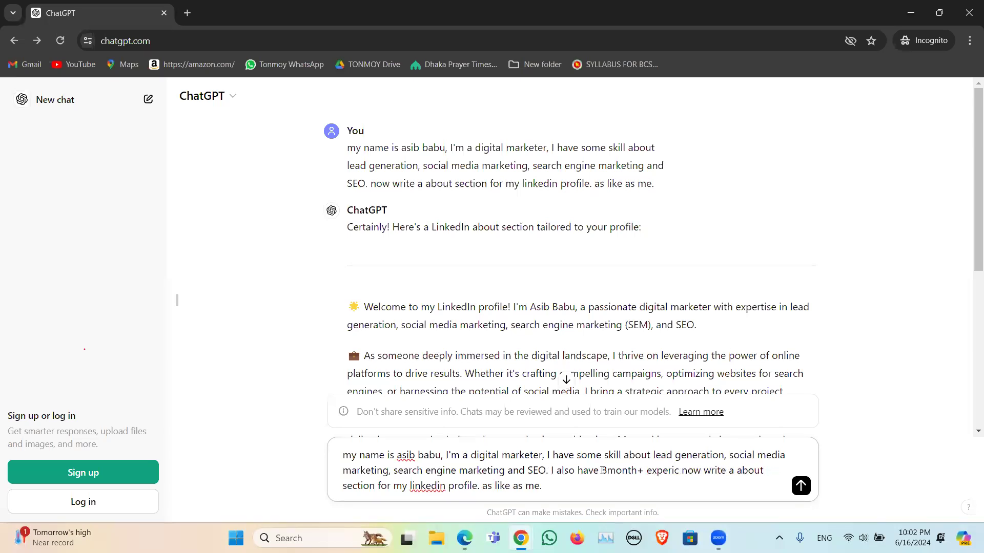
{"action": "type", "text": "ience "}
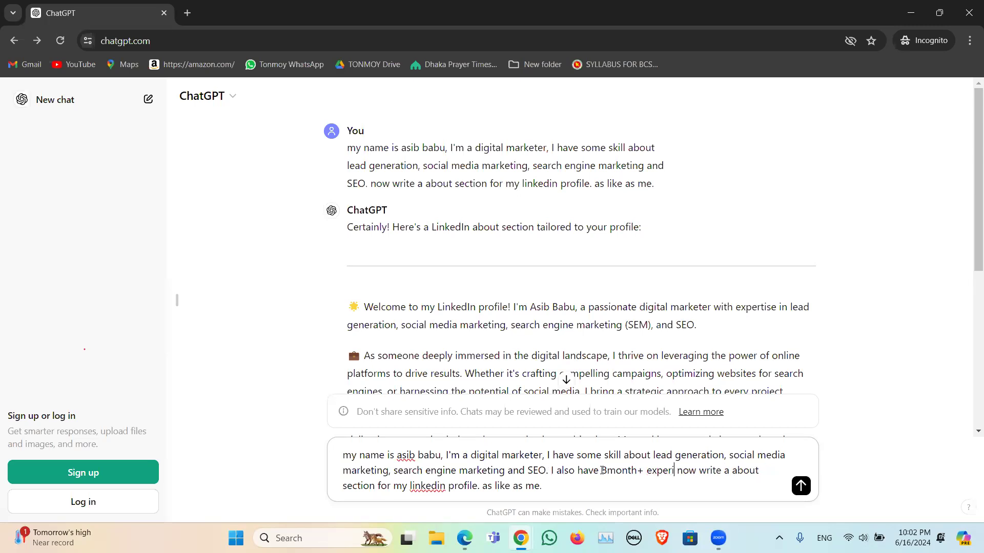
{"action": "type", "text": "a"}
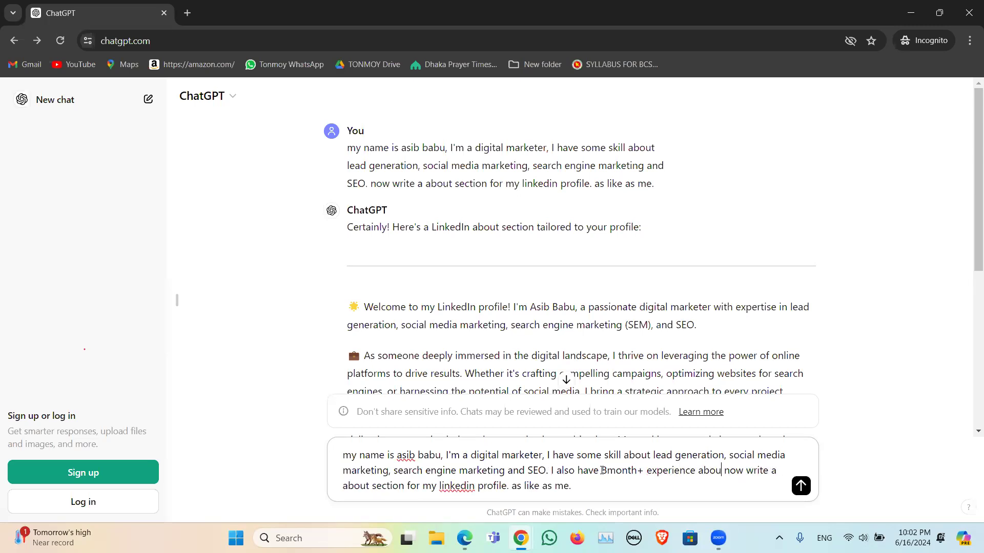
{"action": "type", "text": "bout lead ne"}
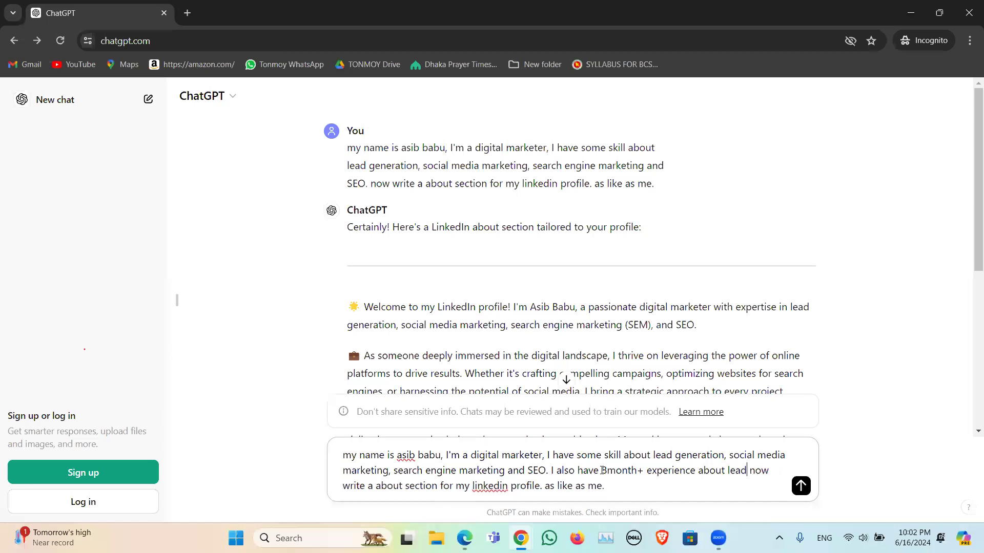
{"action": "type", "text": "ga"}
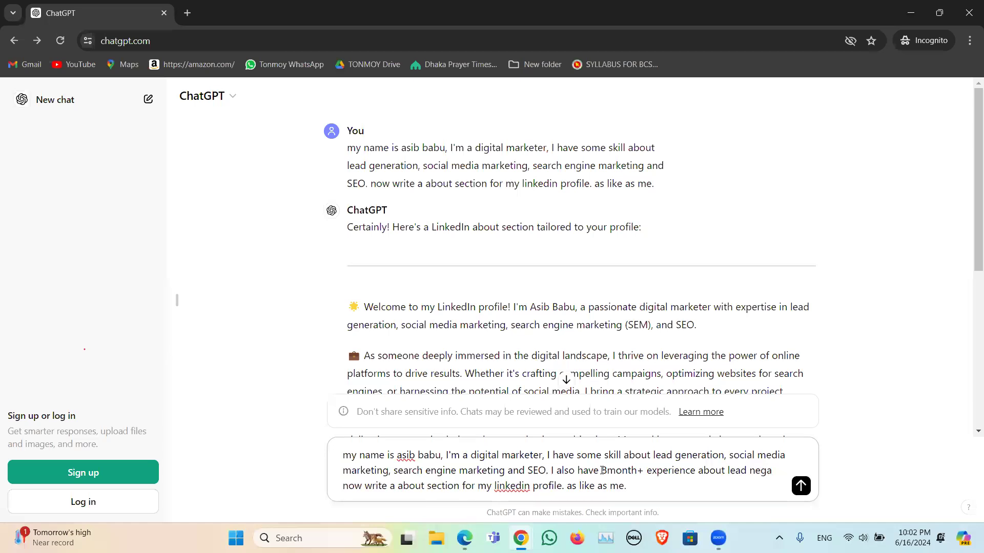
{"action": "key", "text": "BackSpace"}
{"action": "key", "text": "BackSpace"}
{"action": "key", "text": "BackSpace"}
{"action": "key", "text": "BackSpace"}
{"action": "type", "text": "generation a"}
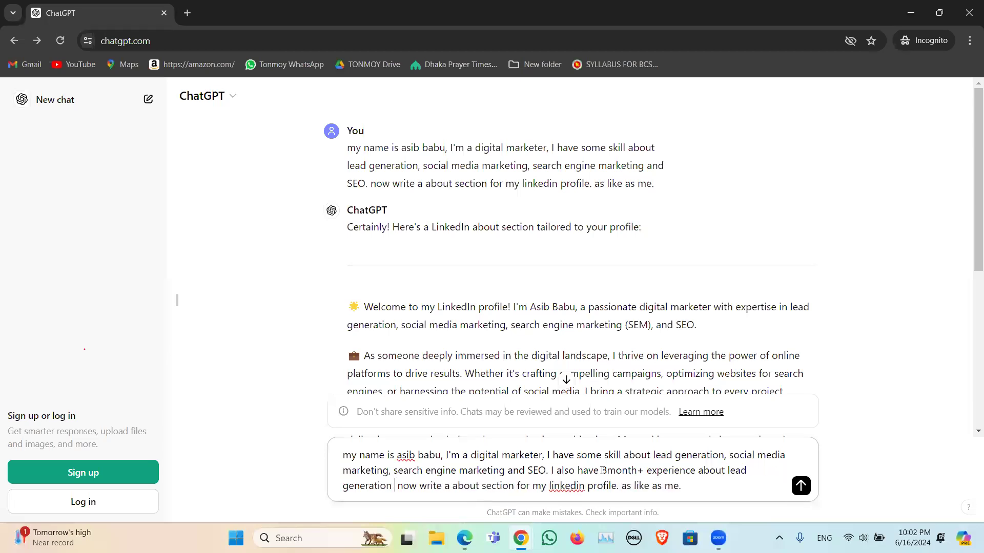
{"action": "type", "text": "nd social media"}
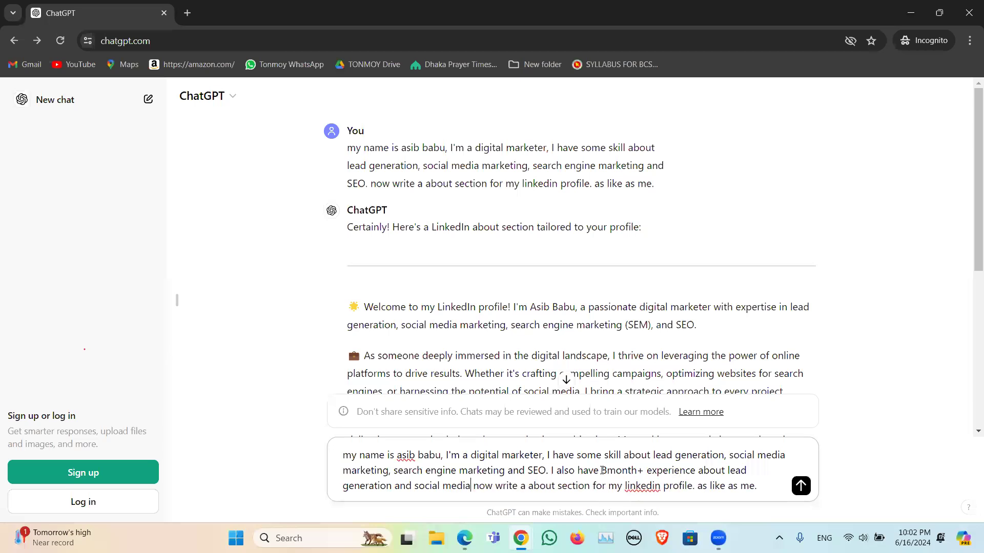
{"action": "type", "text": " marketing"}
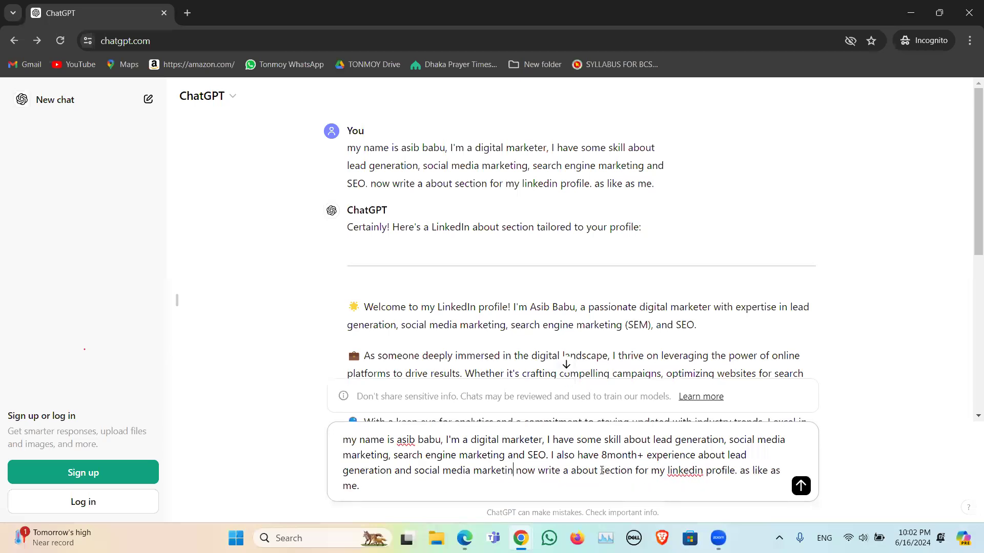
{"action": "type", "text": "."}
Send the revised prompt and review ChatGPT's new About draft citing over 8 months' experience.
{"action": "key", "text": "Return"}
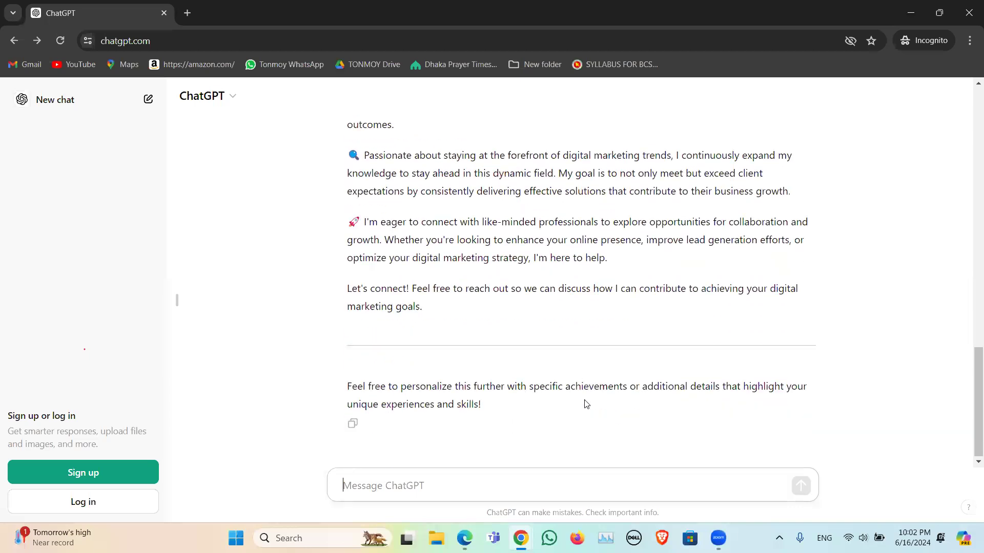
{"action": "scroll", "coordinate": [502, 328], "scroll_direction": "up", "scroll_amount": 5}
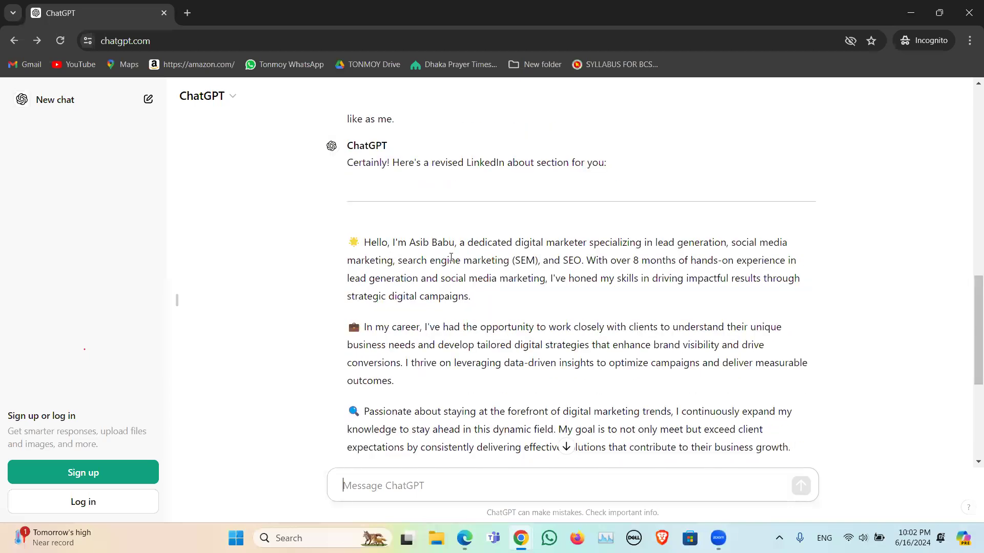
{"action": "scroll", "coordinate": [451, 256], "scroll_direction": "down", "scroll_amount": 1}
{"action": "scroll", "coordinate": [452, 256], "scroll_direction": "up", "scroll_amount": 3}
Select the new About draft and bring the LinkedIn profile window back.
{"action": "left_click_drag", "start_coordinate": [346, 180], "coordinate": [429, 322]}
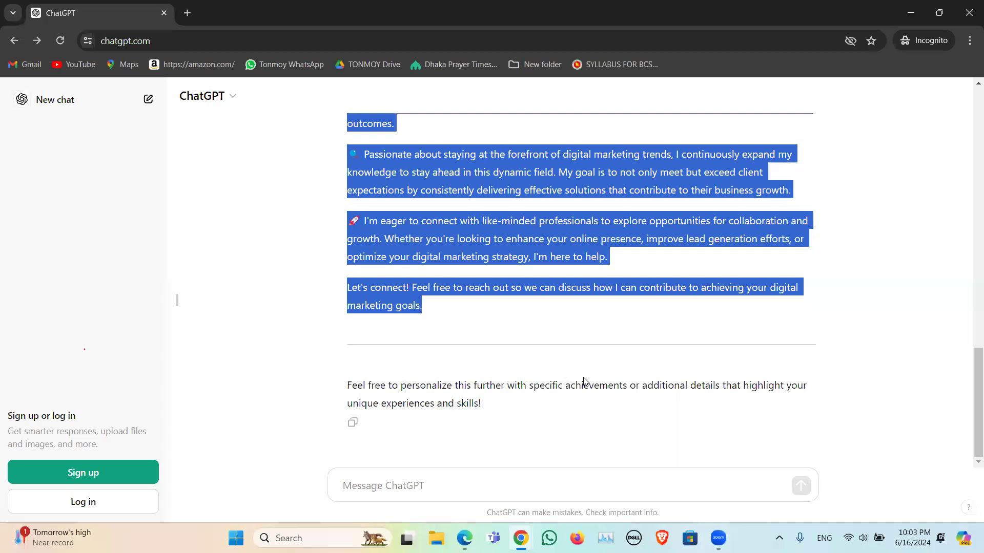
{"action": "scroll", "coordinate": [450, 351], "scroll_direction": "up", "scroll_amount": 5}
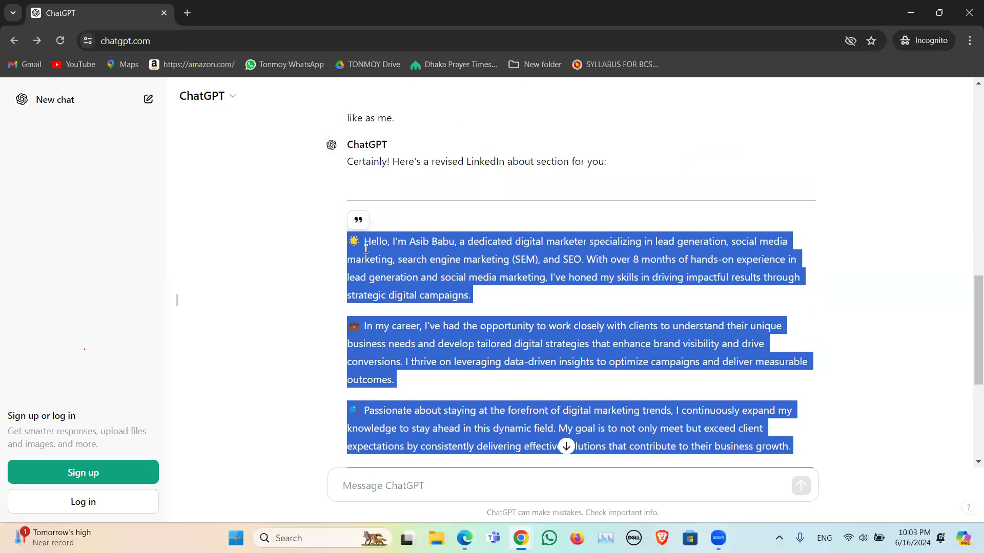
{"action": "scroll", "coordinate": [453, 272], "scroll_direction": "down", "scroll_amount": 3}
{"action": "scroll", "coordinate": [453, 271], "scroll_direction": "up", "scroll_amount": 1}
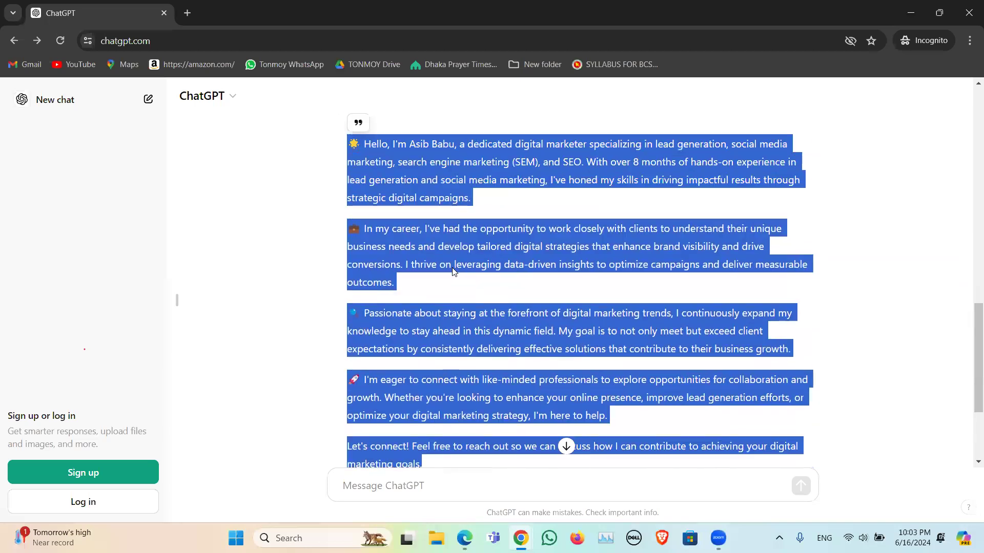
{"action": "scroll", "coordinate": [453, 272], "scroll_direction": "up", "scroll_amount": 1}
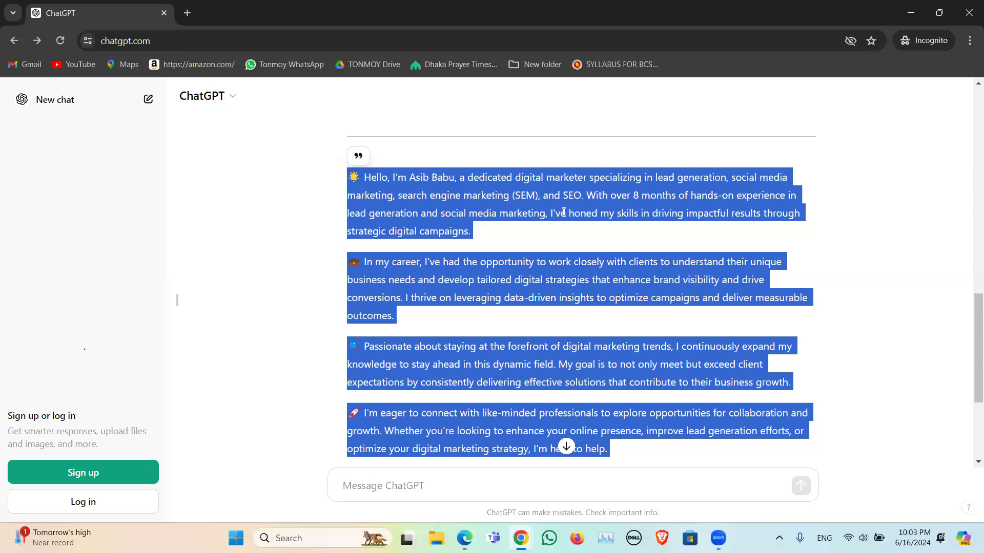
{"action": "left_click", "coordinate": [464, 538]}
{"action": "left_click", "coordinate": [515, 480]}
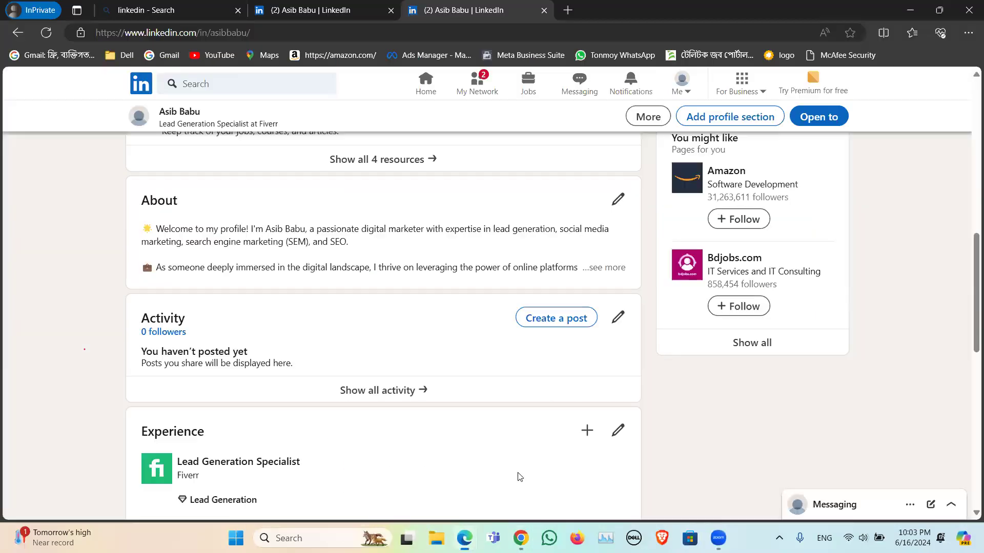
Replace the About text with the revised ChatGPT draft, save it, and reload the profile.
{"action": "left_click", "coordinate": [618, 200]}
{"action": "left_click", "coordinate": [439, 277]}
{"action": "key", "text": "ctrl+a"}
{"action": "key", "text": "BackSpace"}
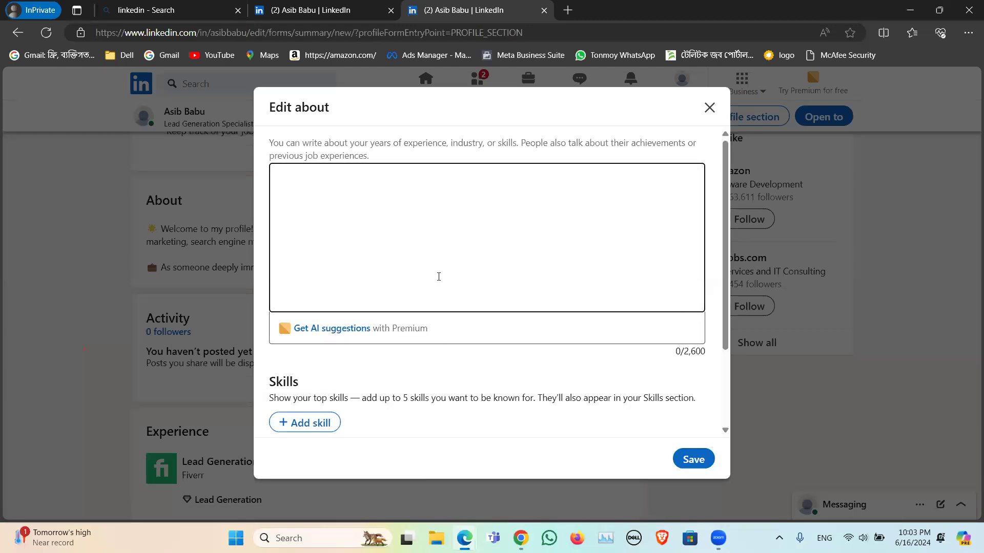
{"action": "key", "text": "ctrl+v"}
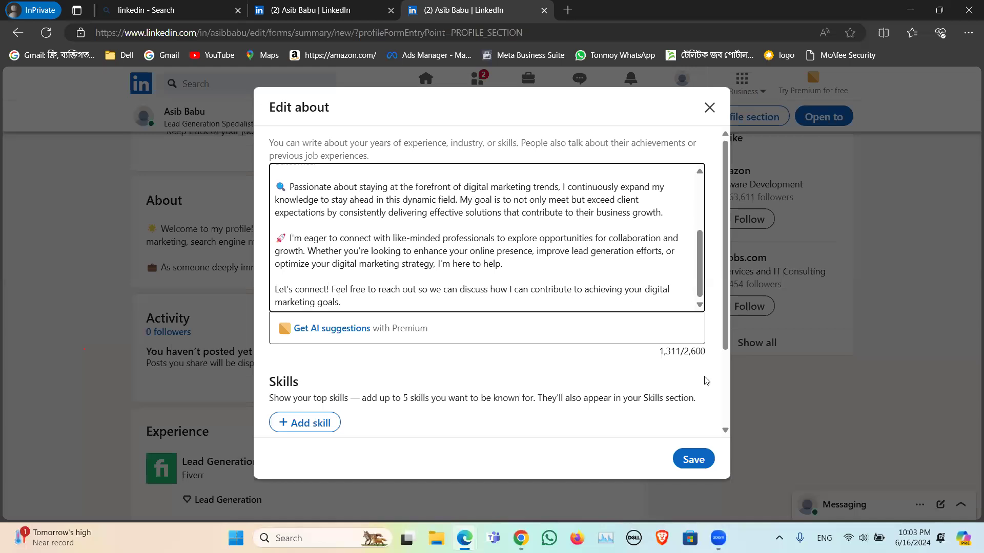
{"action": "left_click", "coordinate": [691, 459]}
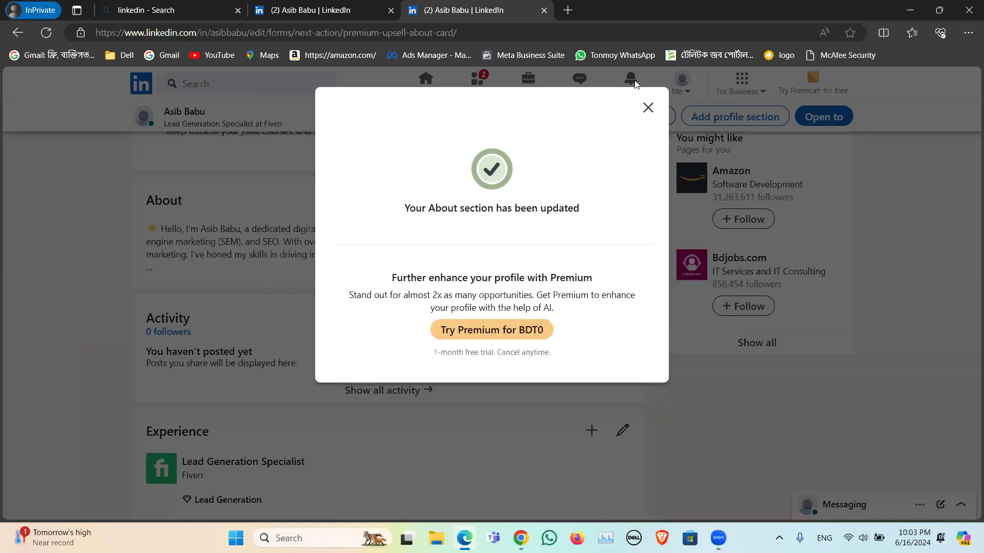
{"action": "left_click", "coordinate": [647, 108]}
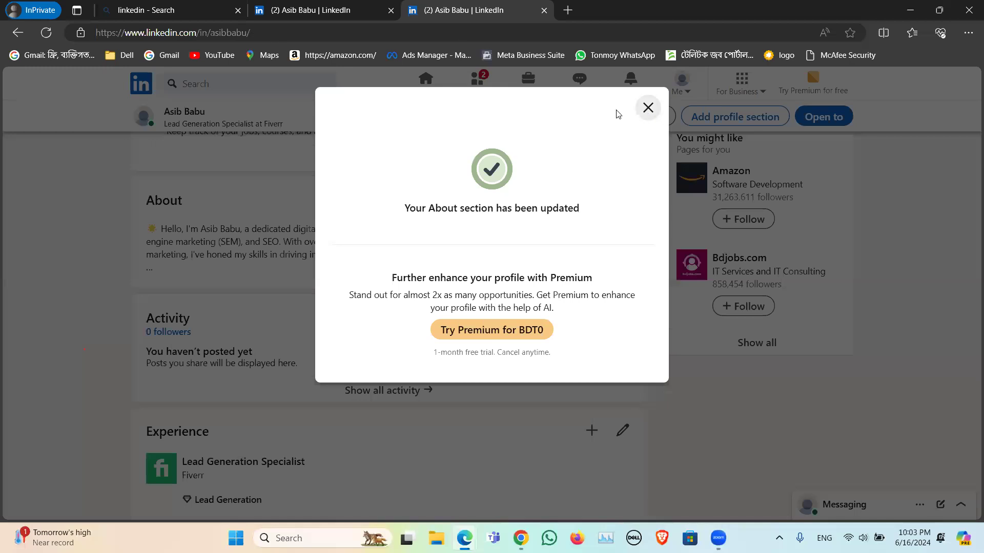
{"action": "left_click", "coordinate": [45, 33]}
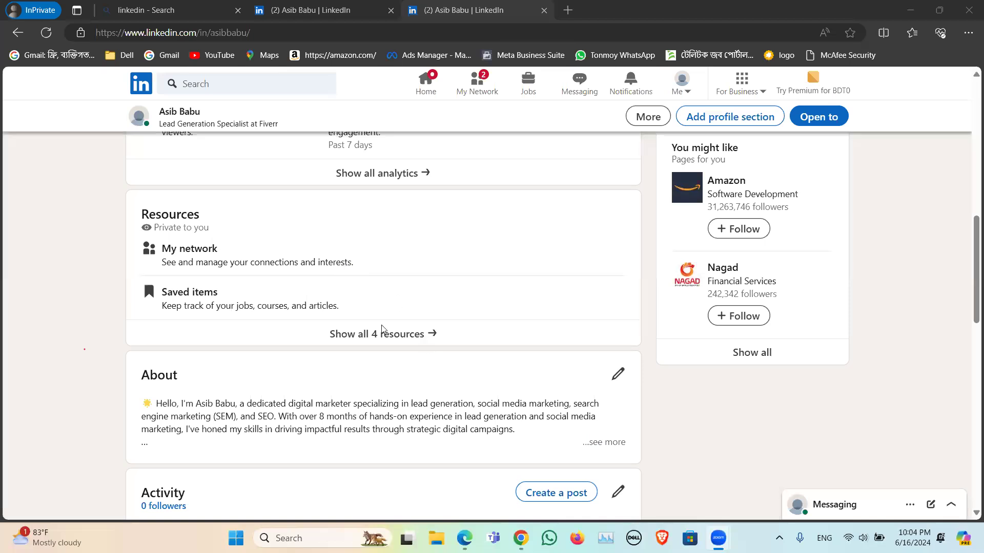
Start an education entry from Add profile section, then close it without adding anything.
{"action": "scroll", "coordinate": [381, 329], "scroll_direction": "up", "scroll_amount": 10}
{"action": "left_click", "coordinate": [281, 351]}
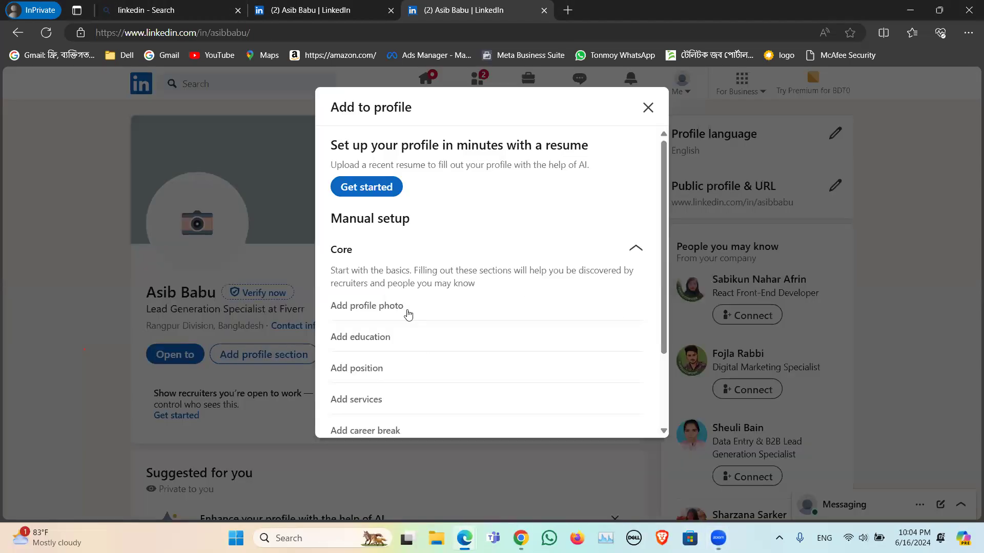
{"action": "scroll", "coordinate": [409, 314], "scroll_direction": "down", "scroll_amount": 2}
{"action": "left_click", "coordinate": [383, 274]}
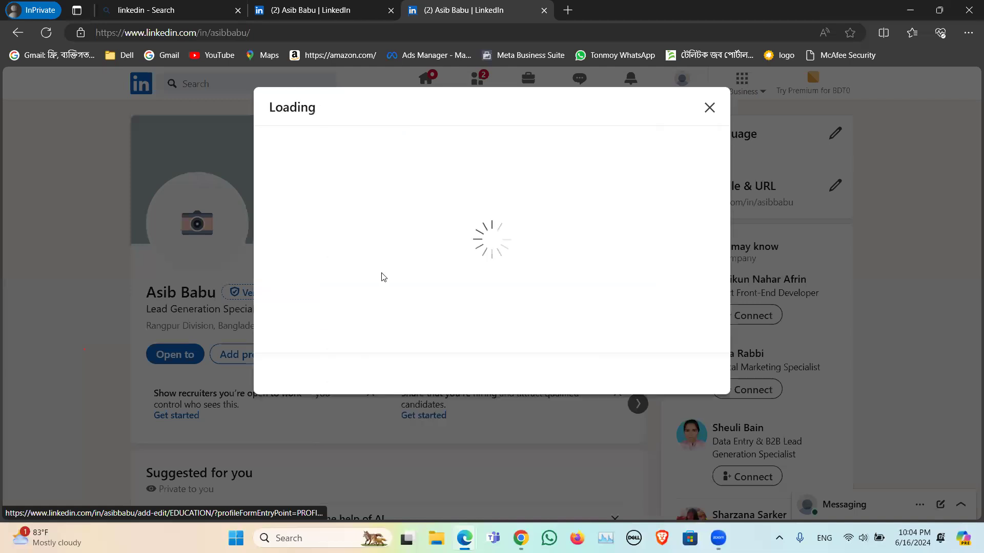
{"action": "scroll", "coordinate": [355, 305], "scroll_direction": "down", "scroll_amount": 3}
{"action": "scroll", "coordinate": [359, 300], "scroll_direction": "down", "scroll_amount": 4}
{"action": "scroll", "coordinate": [678, 219], "scroll_direction": "up", "scroll_amount": 7}
{"action": "triple_click", "coordinate": [706, 105]}
{"action": "left_click", "coordinate": [706, 105]}
Start adding a new Full-time position, choosing its job title from the suggestions.
{"action": "left_click", "coordinate": [280, 361]}
{"action": "scroll", "coordinate": [400, 255], "scroll_direction": "down", "scroll_amount": 2}
{"action": "left_click", "coordinate": [366, 266]}
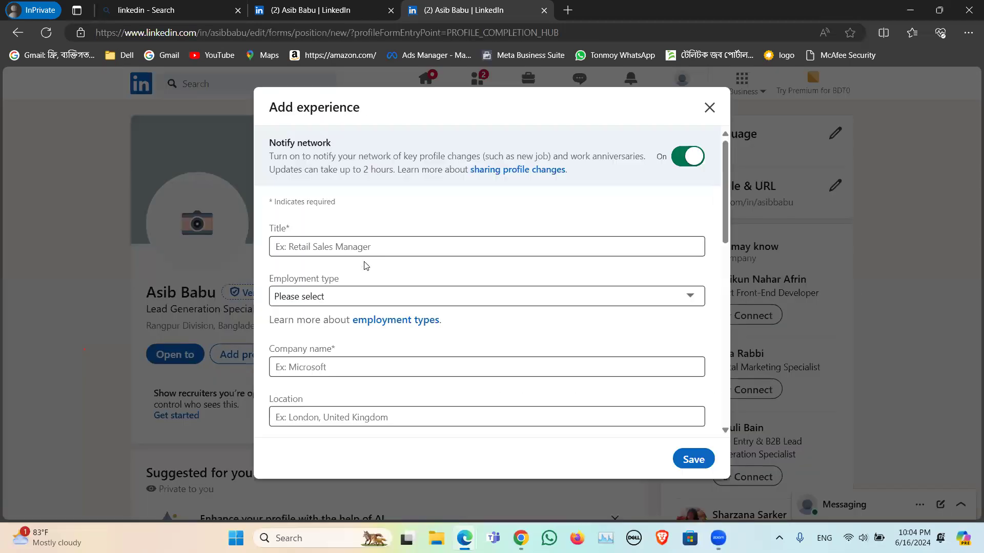
{"action": "left_click", "coordinate": [372, 250]}
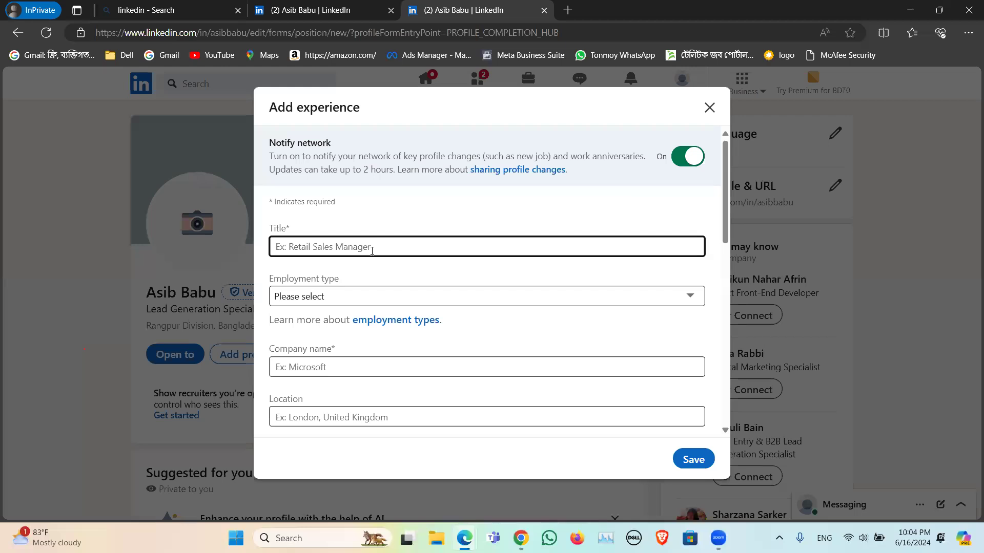
{"action": "type", "text": "socia"}
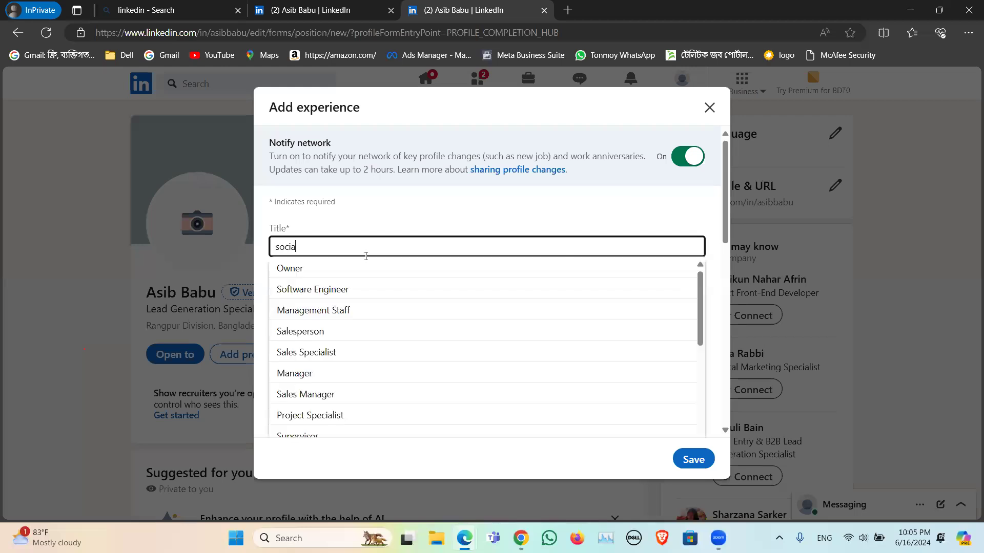
{"action": "type", "text": "l media"}
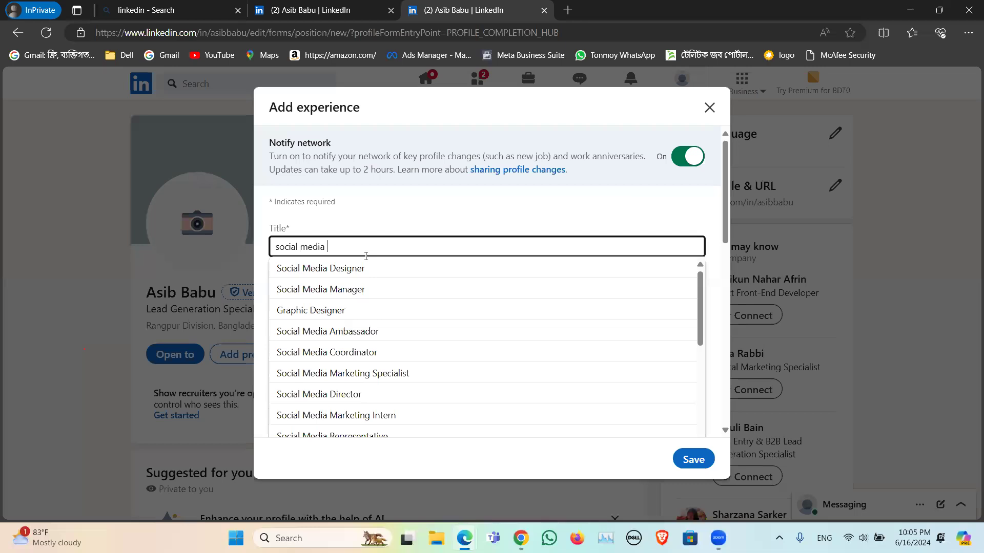
{"action": "type", "text": " ma"}
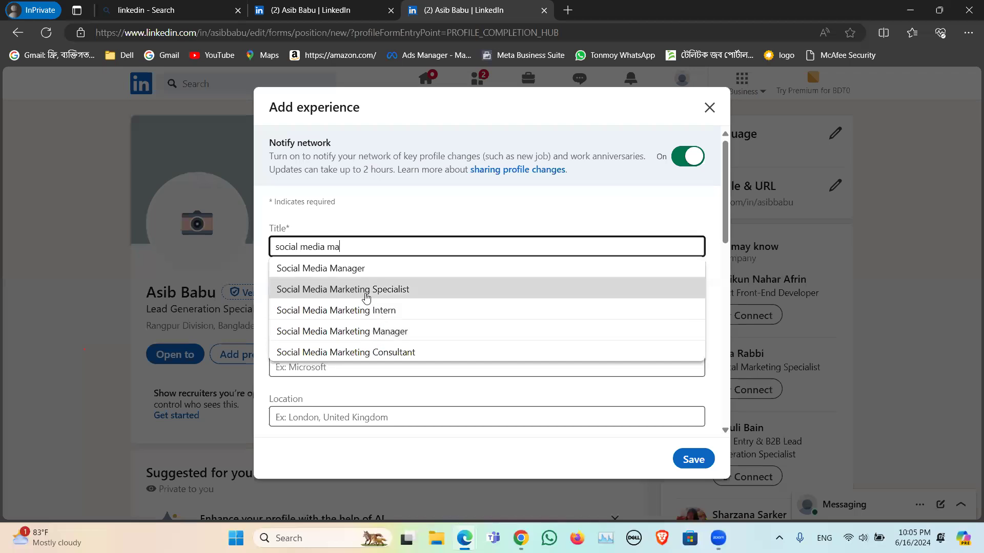
{"action": "left_click", "coordinate": [359, 275]}
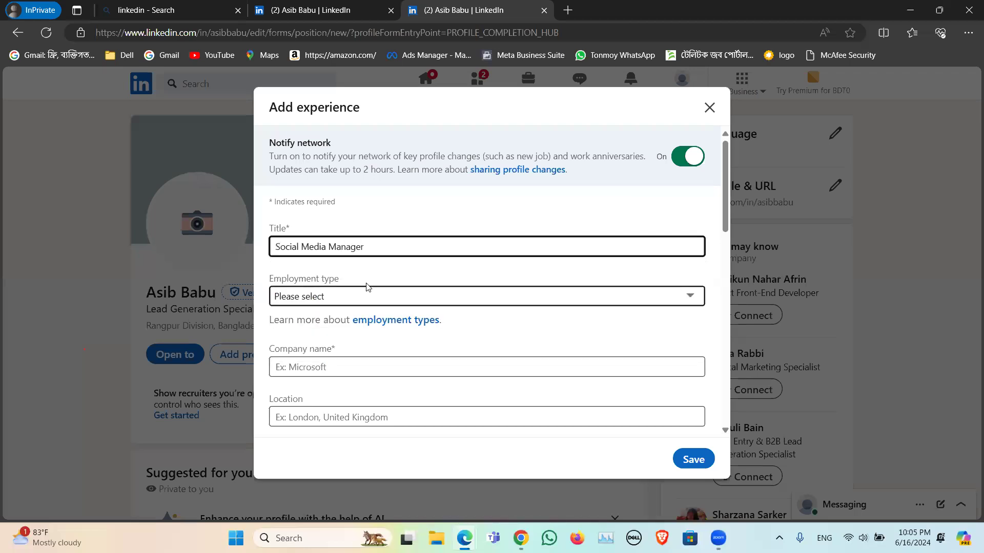
{"action": "left_click", "coordinate": [372, 296]}
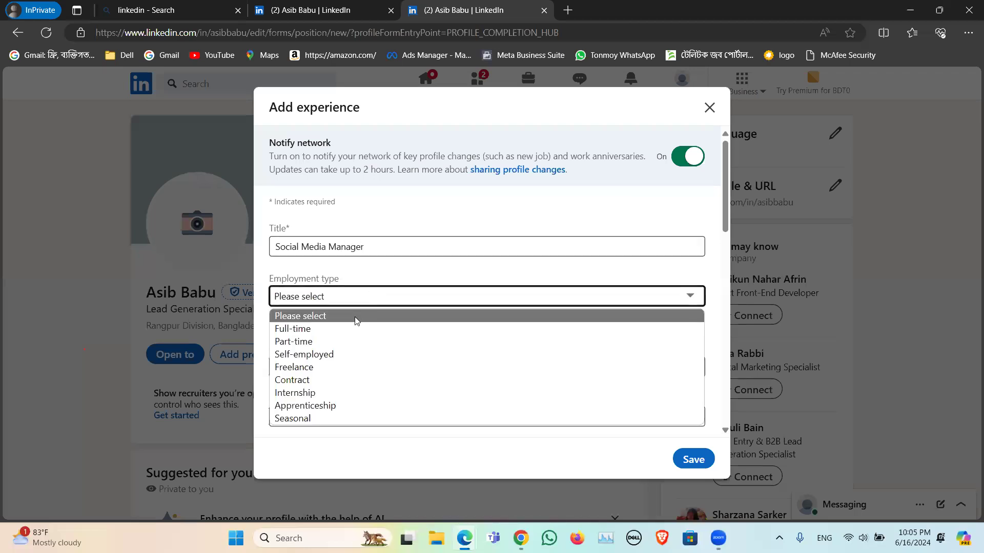
{"action": "left_click", "coordinate": [319, 328]}
Set the position's company to Fiverr and location type to Remote.
{"action": "scroll", "coordinate": [358, 281], "scroll_direction": "down", "scroll_amount": 3}
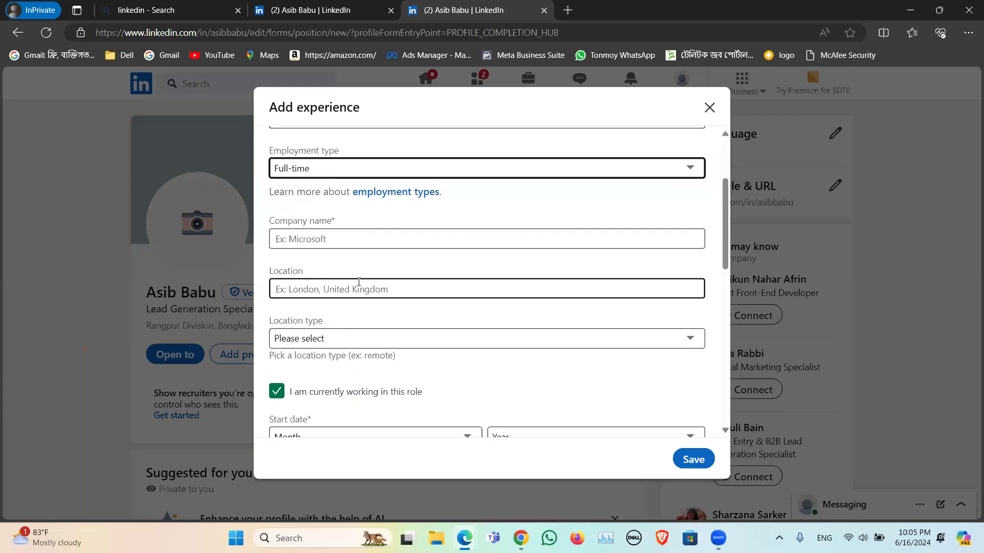
{"action": "left_click", "coordinate": [353, 240]}
{"action": "type", "text": "fiverr"}
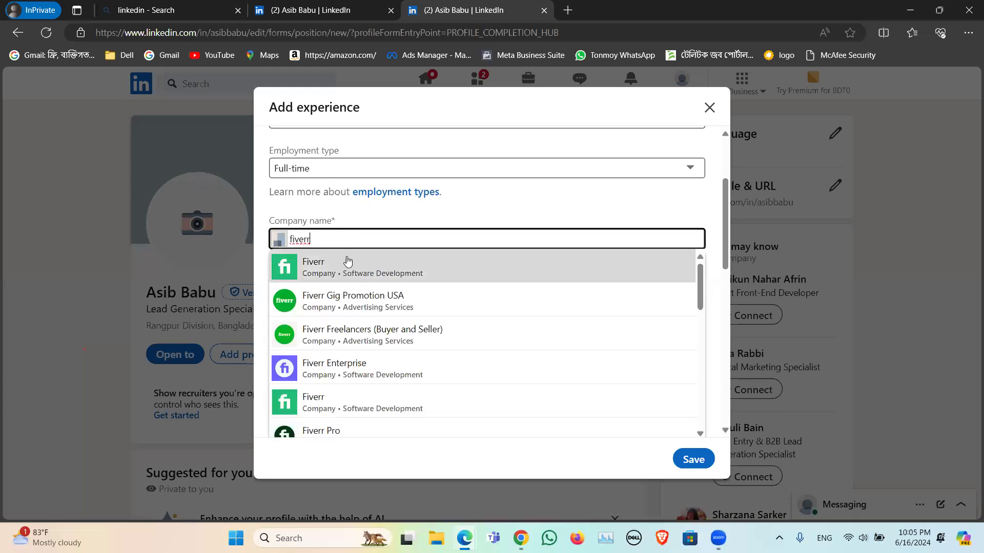
{"action": "left_click", "coordinate": [345, 264]}
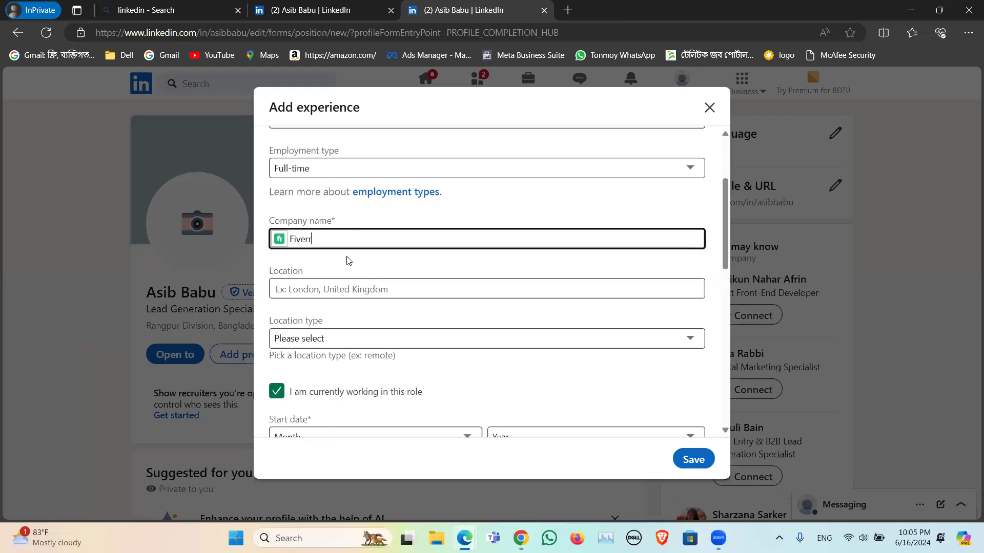
{"action": "left_click", "coordinate": [380, 341]}
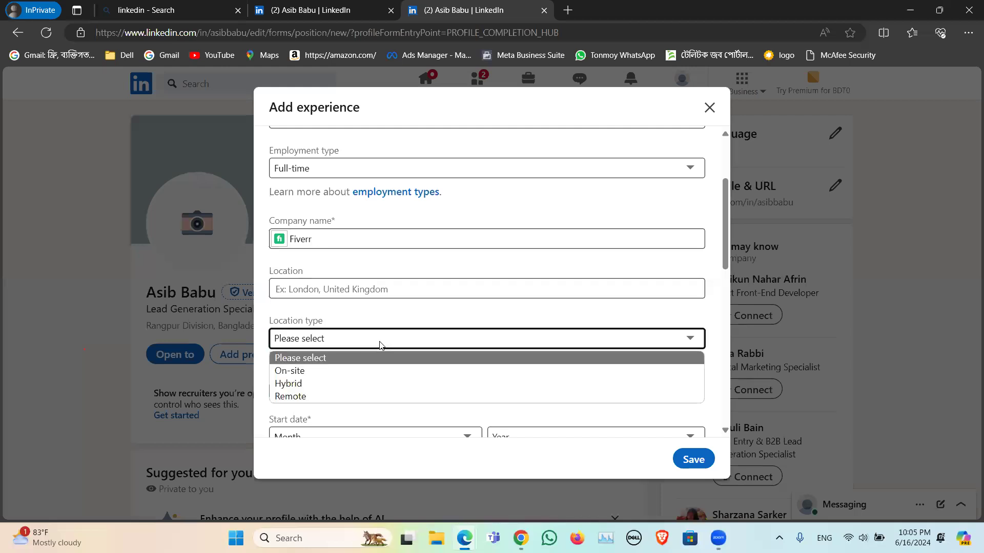
{"action": "left_click", "coordinate": [299, 397]}
{"action": "scroll", "coordinate": [372, 317], "scroll_direction": "down", "scroll_amount": 2}
{"action": "scroll", "coordinate": [372, 318], "scroll_direction": "down", "scroll_amount": 3}
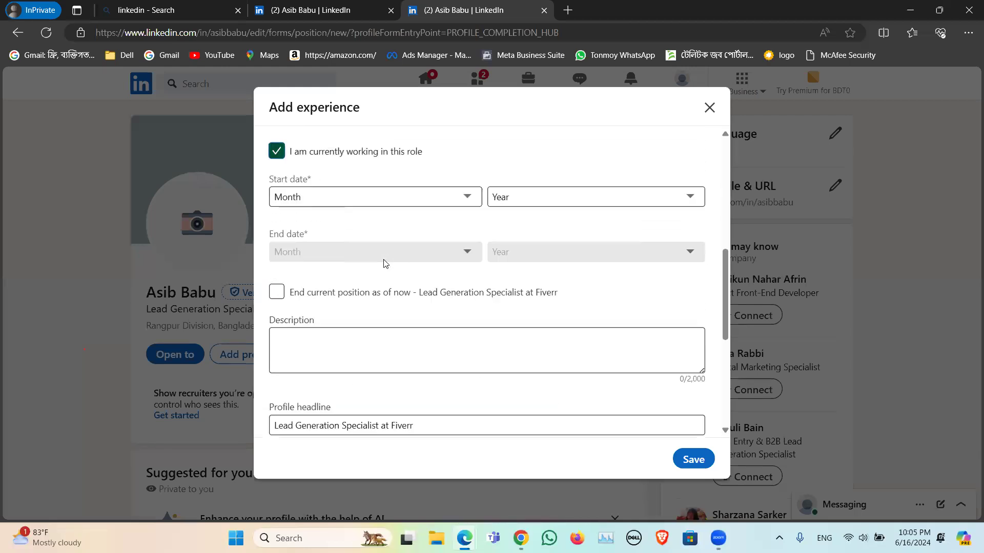
Set the position's start date to October 2023.
{"action": "left_click", "coordinate": [610, 180]}
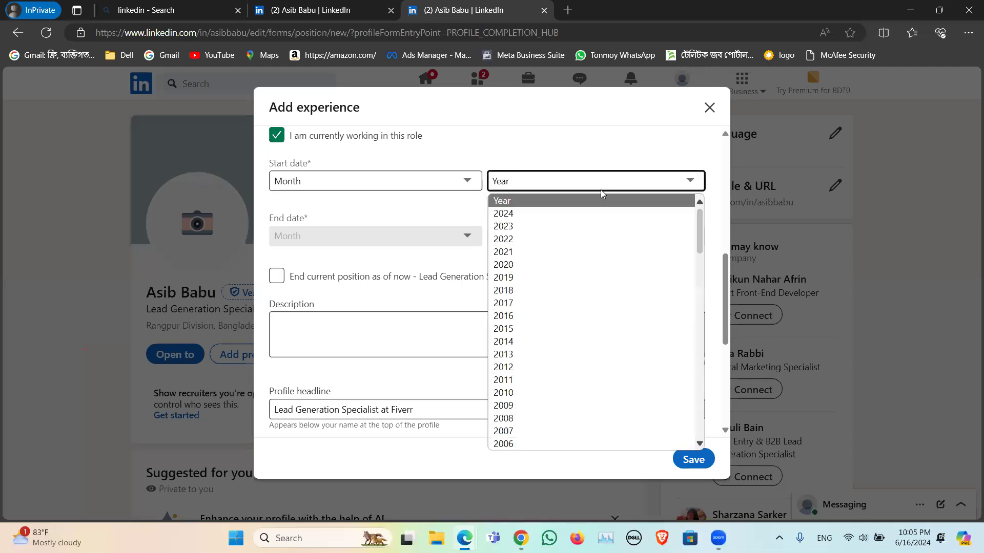
{"action": "left_click", "coordinate": [510, 226]}
{"action": "left_click", "coordinate": [369, 182]}
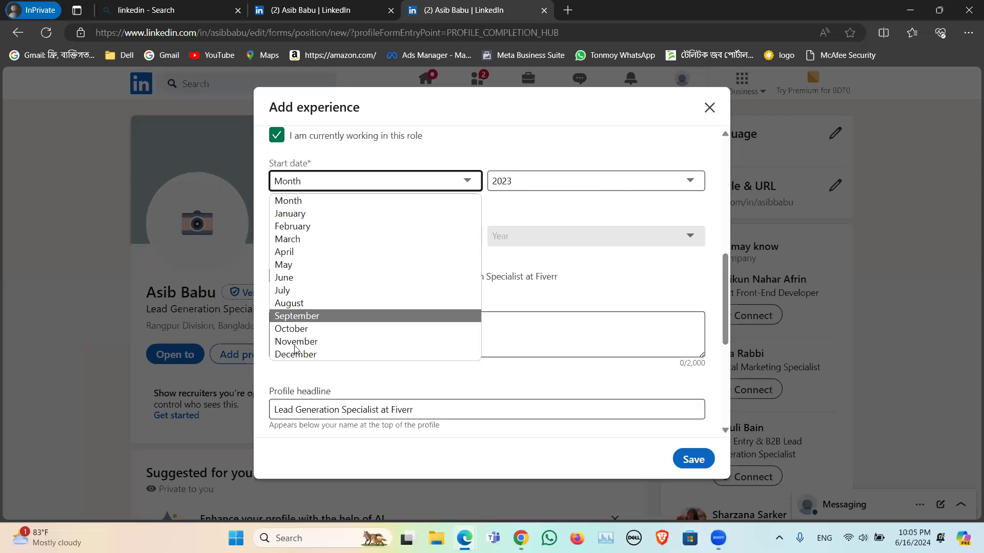
{"action": "left_click", "coordinate": [297, 322]}
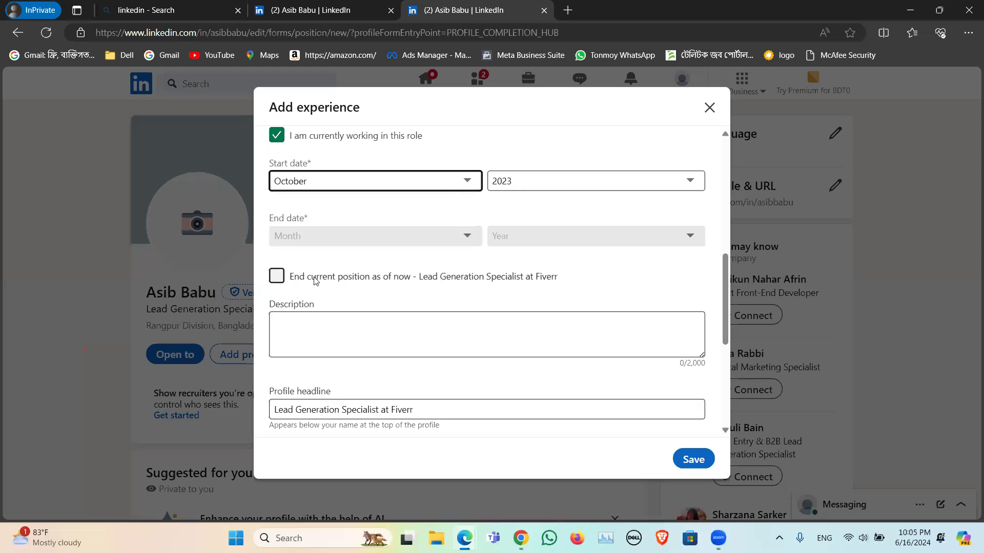
{"action": "scroll", "coordinate": [348, 292], "scroll_direction": "down", "scroll_amount": 3}
{"action": "scroll", "coordinate": [358, 287], "scroll_direction": "down", "scroll_amount": 2}
{"action": "scroll", "coordinate": [372, 290], "scroll_direction": "up", "scroll_amount": 1}
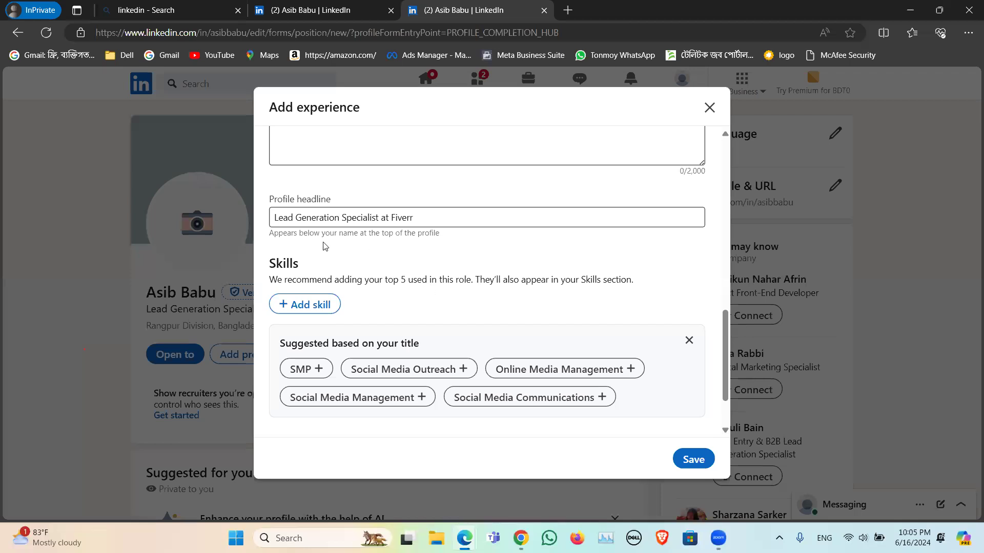
Change the position's profile headline to 'Lead Generation || Digital Marketing || Social Media Marketer'.
{"action": "triple_click", "coordinate": [402, 218]}
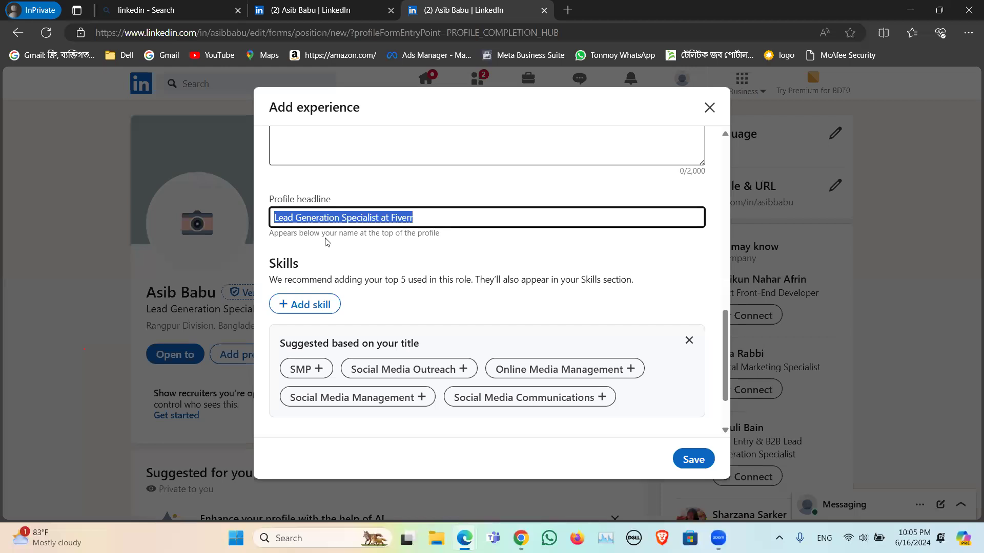
{"action": "left_click", "coordinate": [358, 217]}
{"action": "left_click_drag", "start_coordinate": [345, 217], "coordinate": [589, 235]}
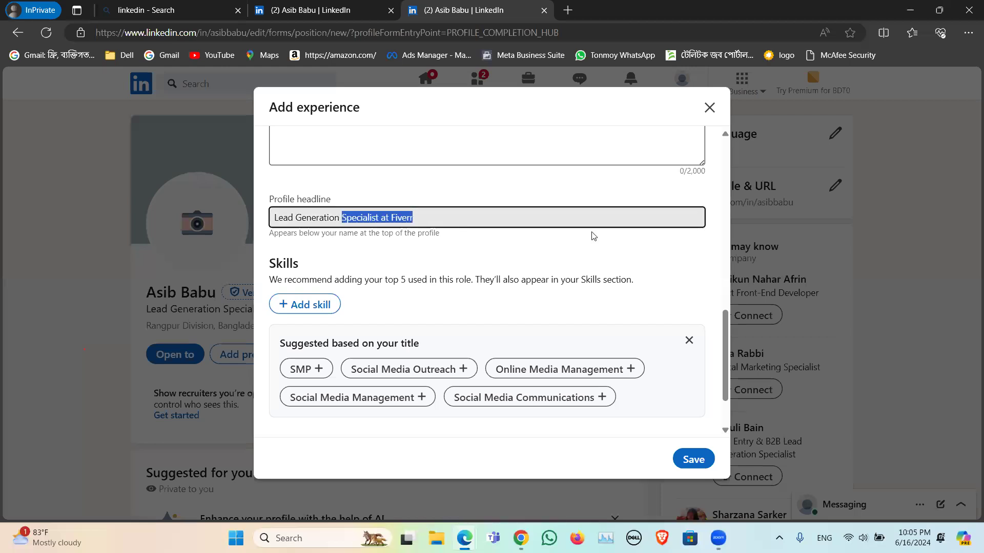
{"action": "key", "text": "BackSpace"}
{"action": "type", "text": "||"}
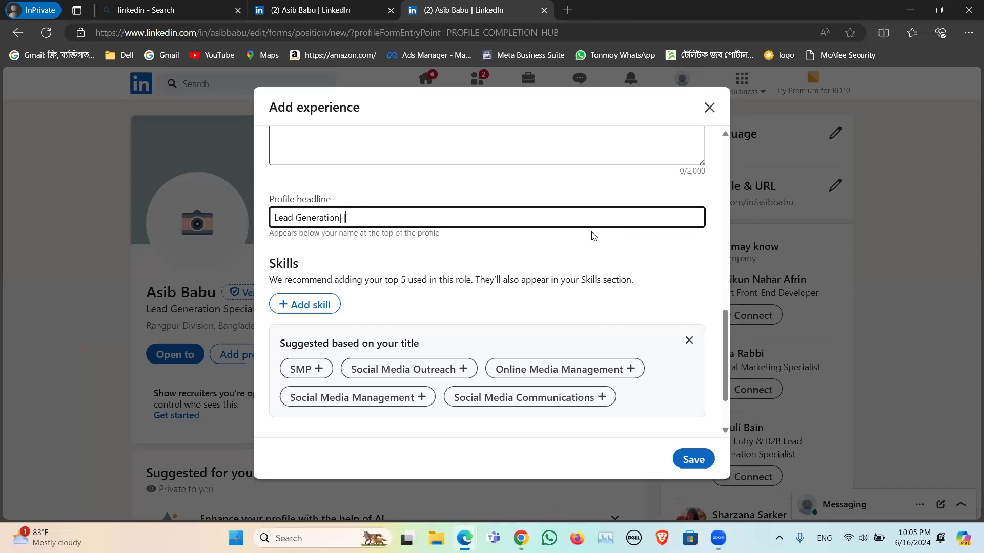
{"action": "key", "text": "BackSpace"}
{"action": "key", "text": "BackSpace"}
{"action": "type", "text": "|| Digital Marketing || S"}
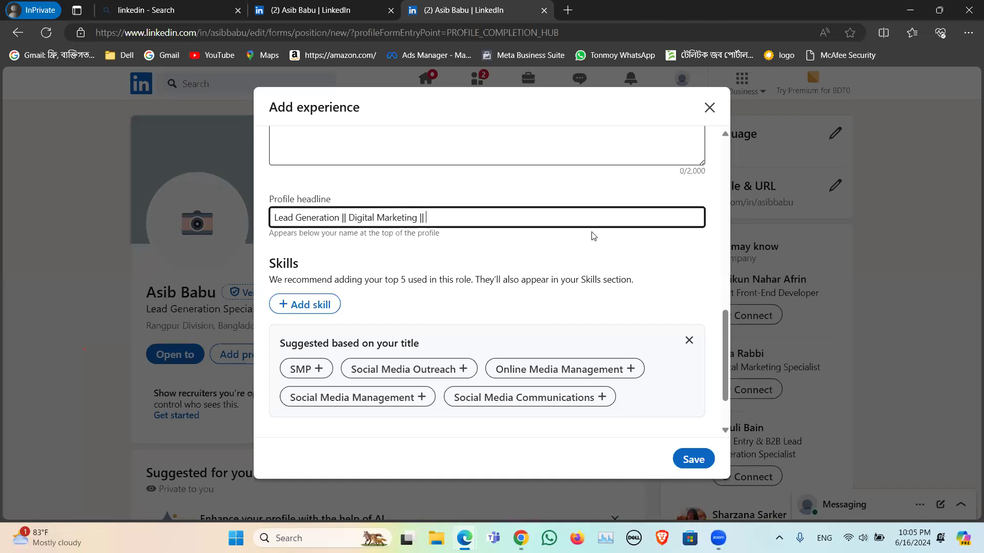
{"action": "type", "text": "ocail"}
{"action": "key", "text": "BackSpace"}
{"action": "key", "text": "BackSpace"}
{"action": "key", "text": "BackSpace"}
{"action": "key", "text": "BackSpace"}
{"action": "type", "text": "ial Media Marketer"}
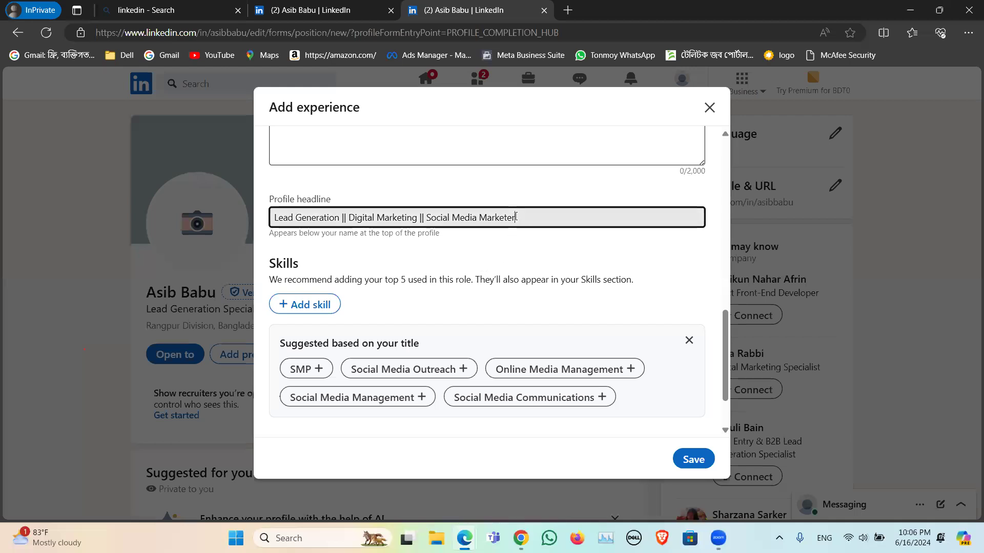
{"action": "left_click", "coordinate": [439, 217], "text": "shift"}
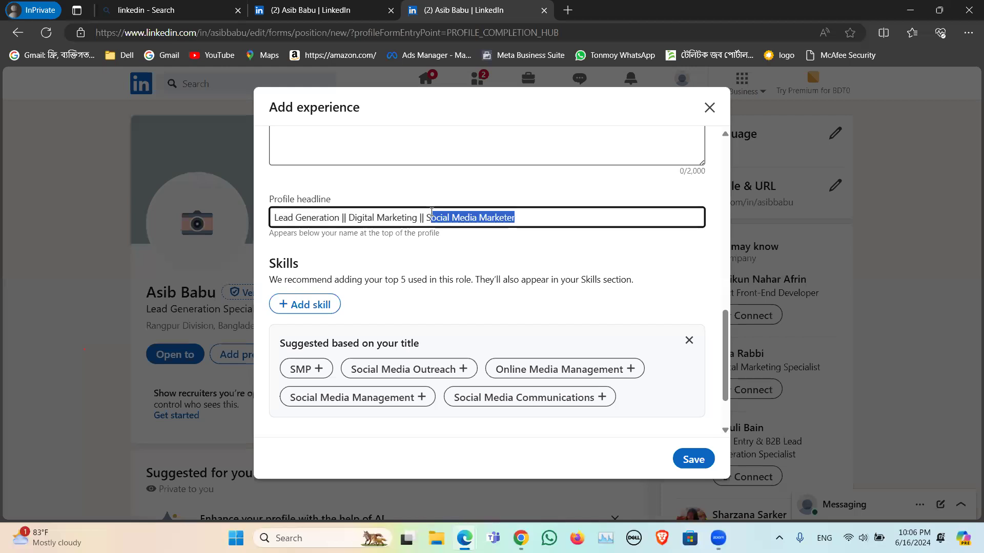
{"action": "type", "text": "e"}
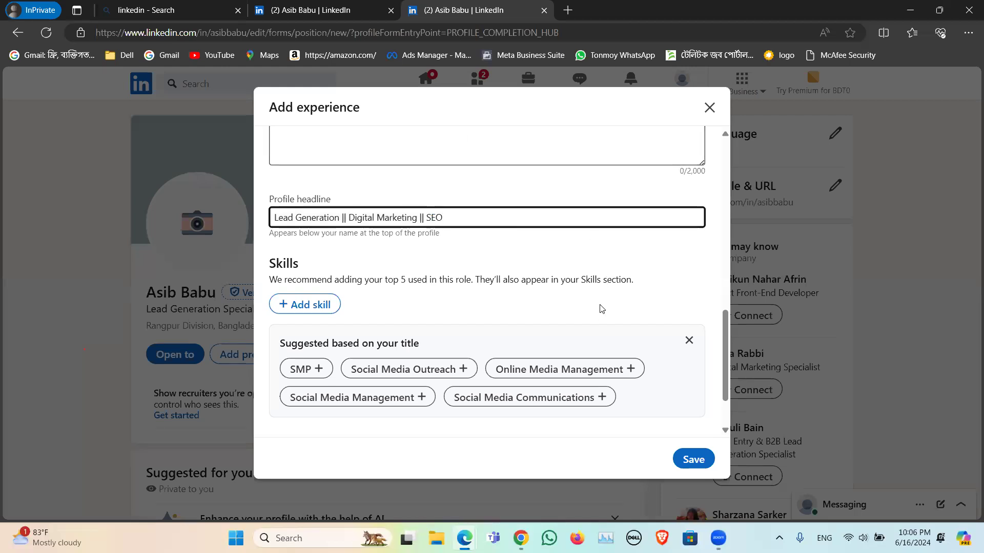
Save the new Fiverr position, skipping the share and colleague suggestions.
{"action": "left_click", "coordinate": [691, 460]}
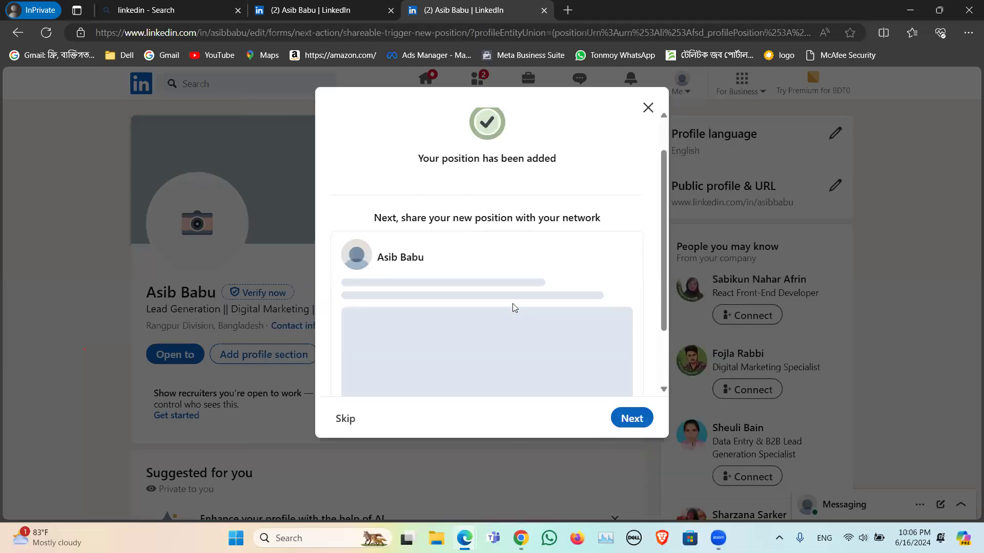
{"action": "scroll", "coordinate": [514, 307], "scroll_direction": "down", "scroll_amount": 2}
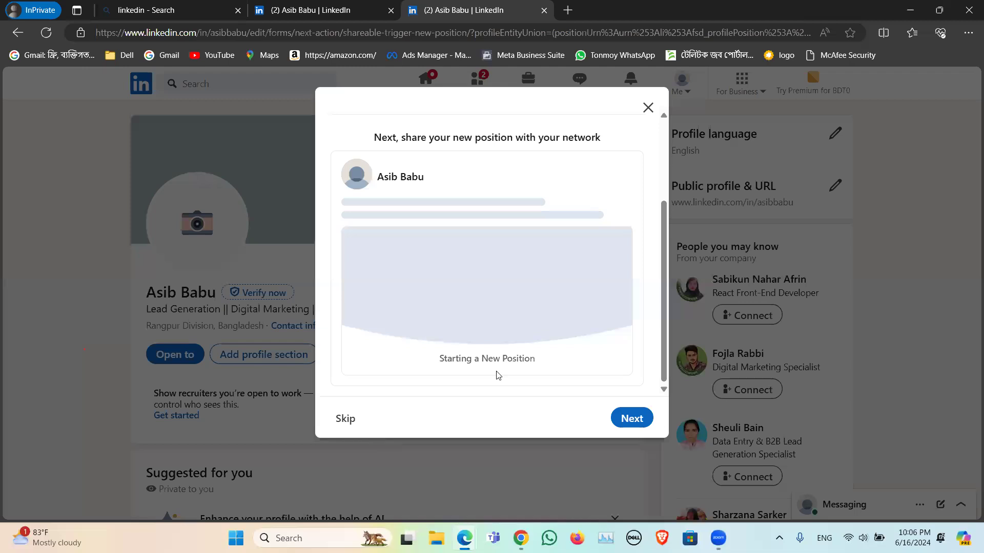
{"action": "left_click", "coordinate": [344, 419]}
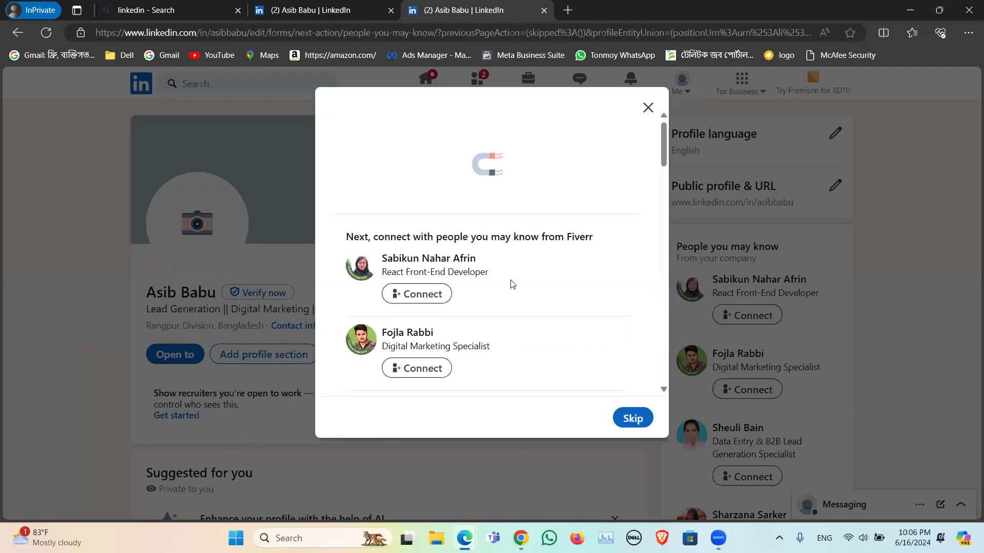
{"action": "left_click", "coordinate": [634, 418]}
{"action": "scroll", "coordinate": [424, 378], "scroll_direction": "down", "scroll_amount": 5}
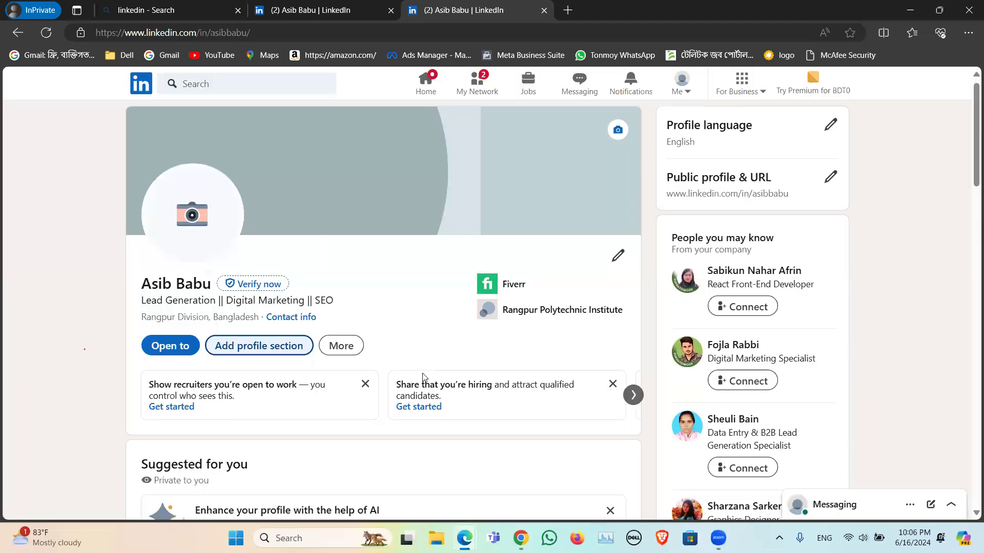
{"action": "scroll", "coordinate": [424, 378], "scroll_direction": "up", "scroll_amount": 3}
Start adding a course from the Recommended profile sections.
{"action": "left_click", "coordinate": [270, 229]}
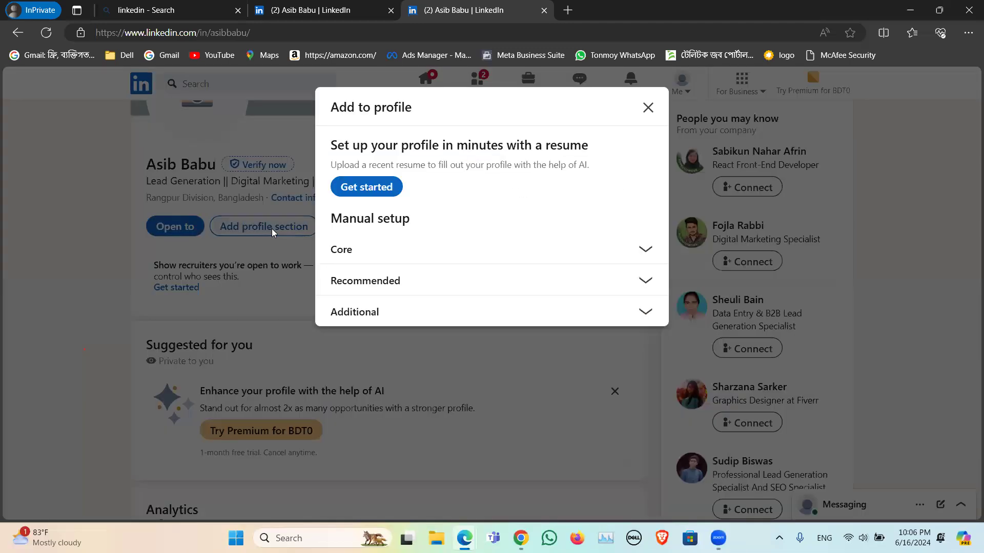
{"action": "left_click", "coordinate": [646, 250]}
{"action": "scroll", "coordinate": [389, 346], "scroll_direction": "down", "scroll_amount": 1}
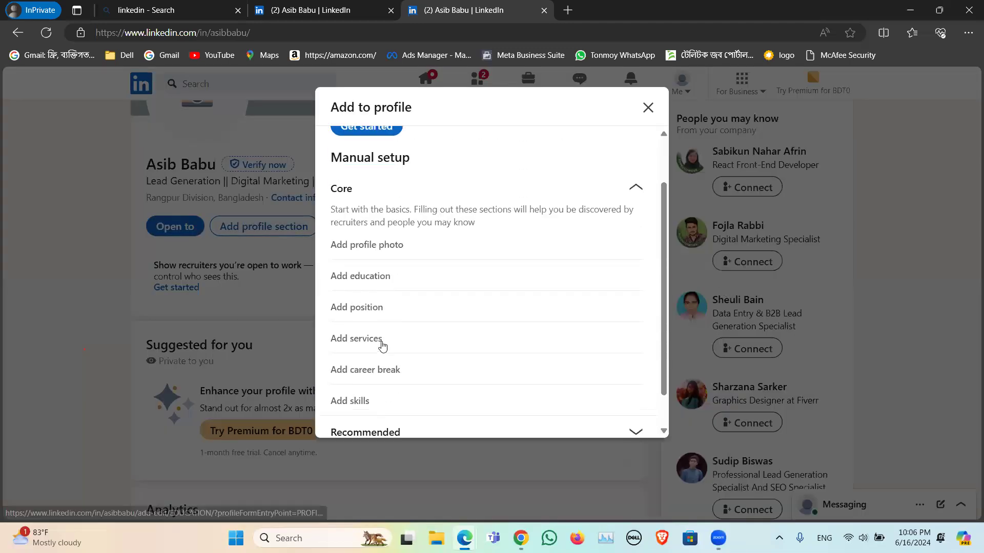
{"action": "scroll", "coordinate": [417, 323], "scroll_direction": "down", "scroll_amount": 1}
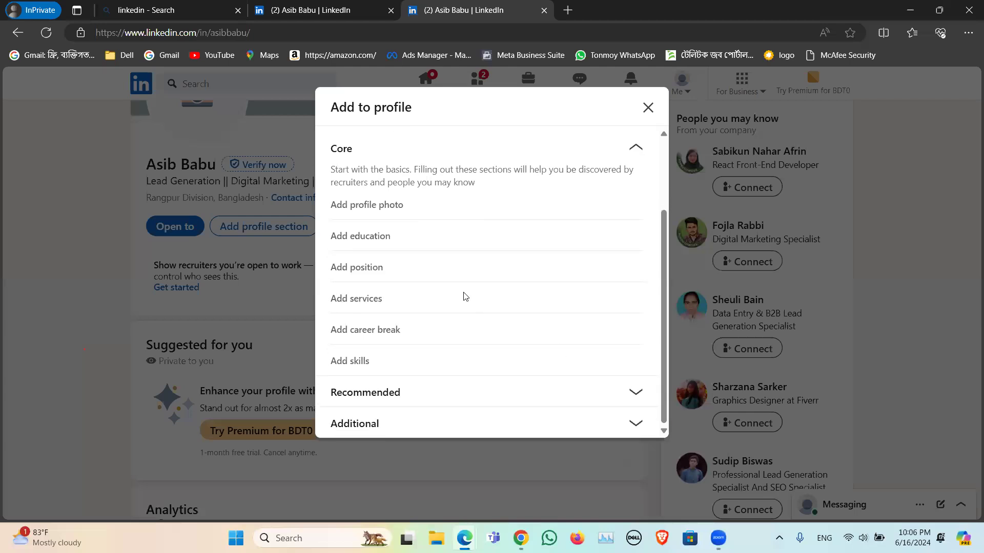
{"action": "left_click", "coordinate": [583, 390]}
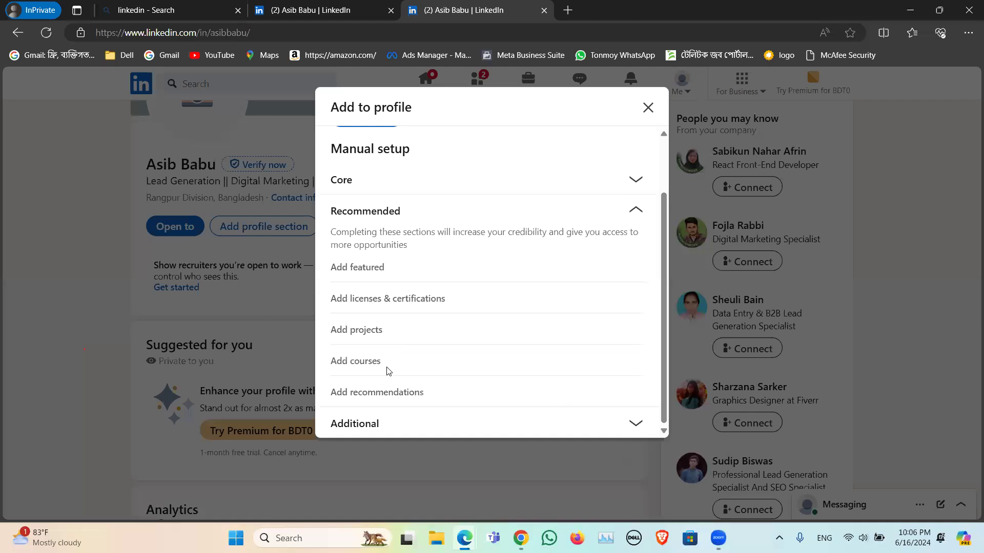
{"action": "left_click", "coordinate": [371, 368]}
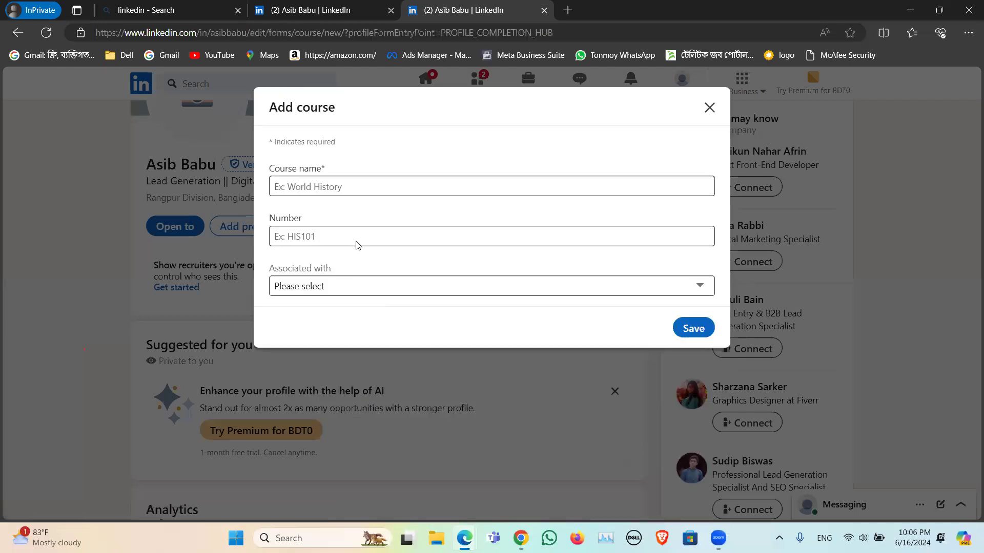
Save course 'Digital Marketing Lead Generation', number LDM70, linked to Lead Generation Specialist at Fiverr.
{"action": "left_click", "coordinate": [354, 189]}
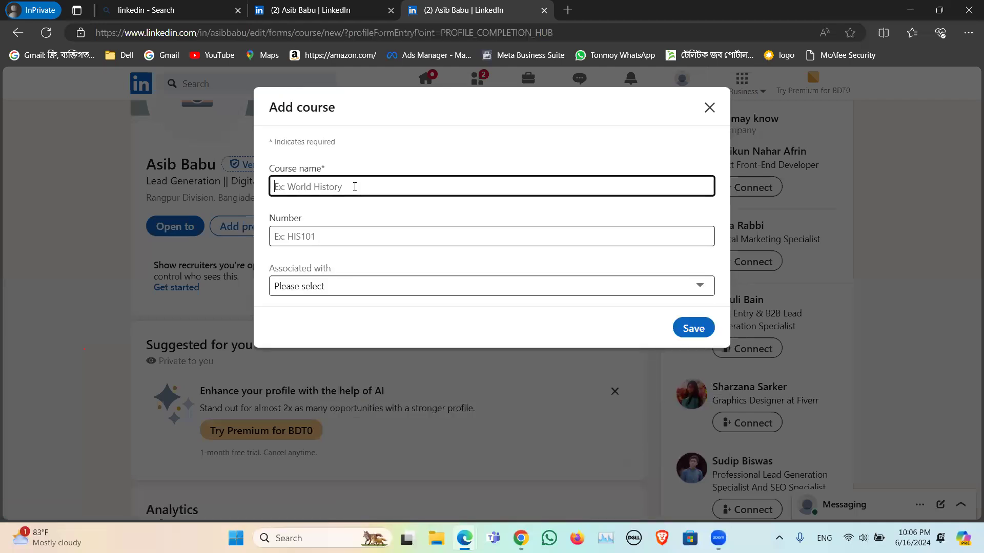
{"action": "type", "text": "Digital Marketing  Lead Ge"}
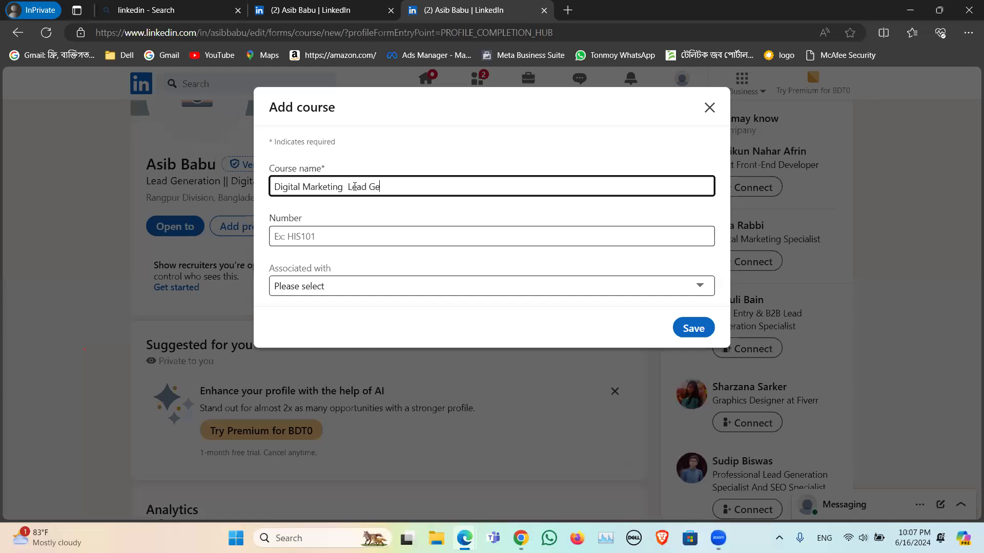
{"action": "type", "text": "ion"}
{"action": "left_click", "coordinate": [338, 242]}
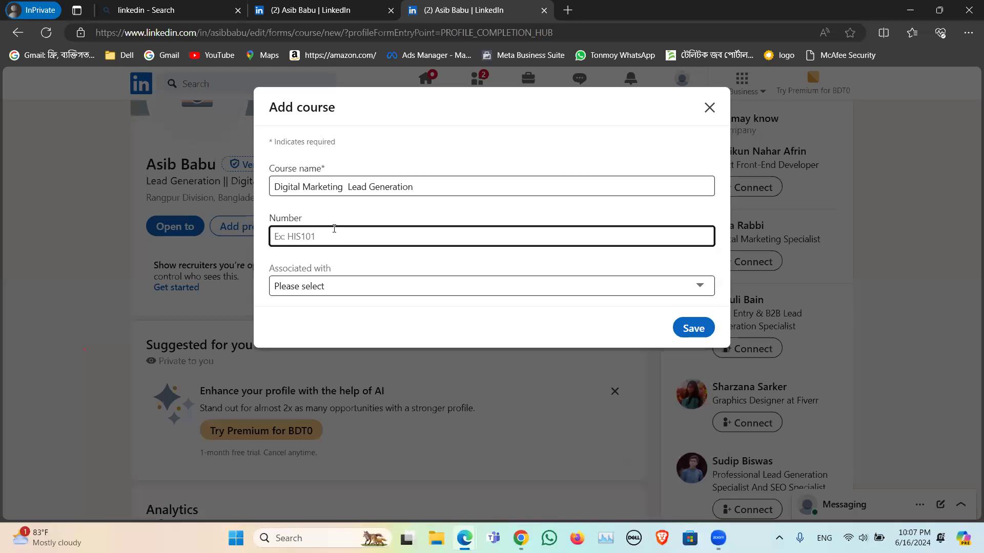
{"action": "type", "text": "LDM70"}
{"action": "left_click", "coordinate": [346, 291]}
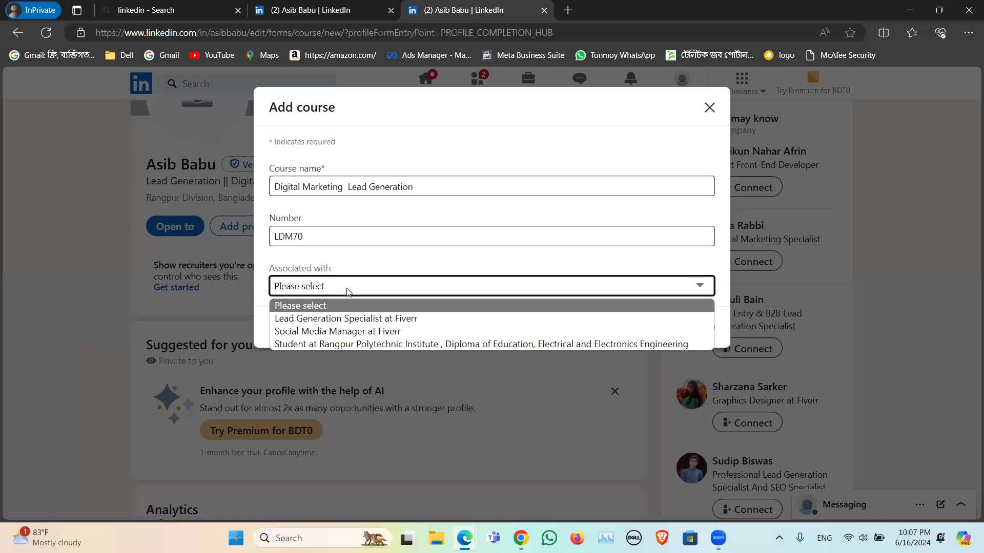
{"action": "left_click", "coordinate": [354, 316]}
{"action": "left_click", "coordinate": [353, 286]}
{"action": "left_click", "coordinate": [347, 318]}
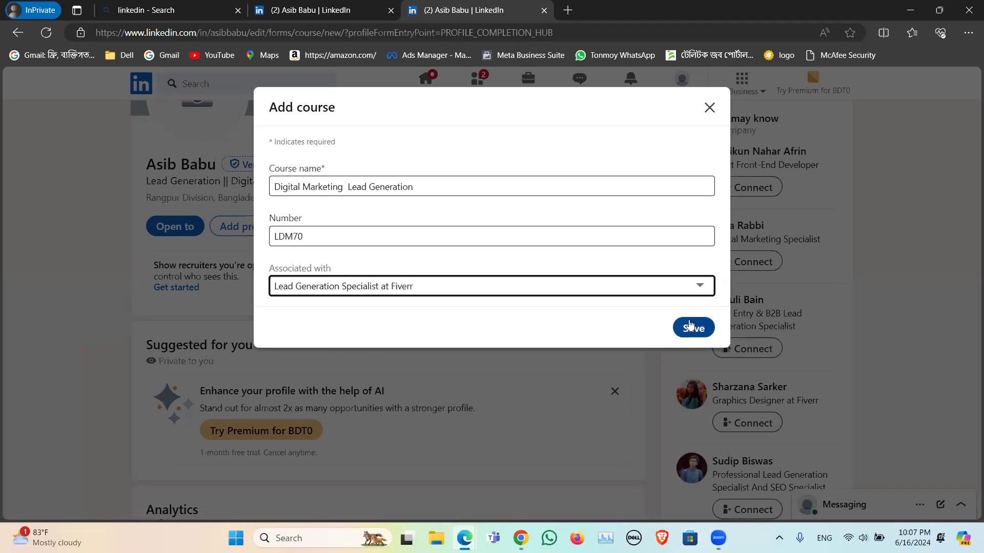
{"action": "left_click", "coordinate": [692, 327]}
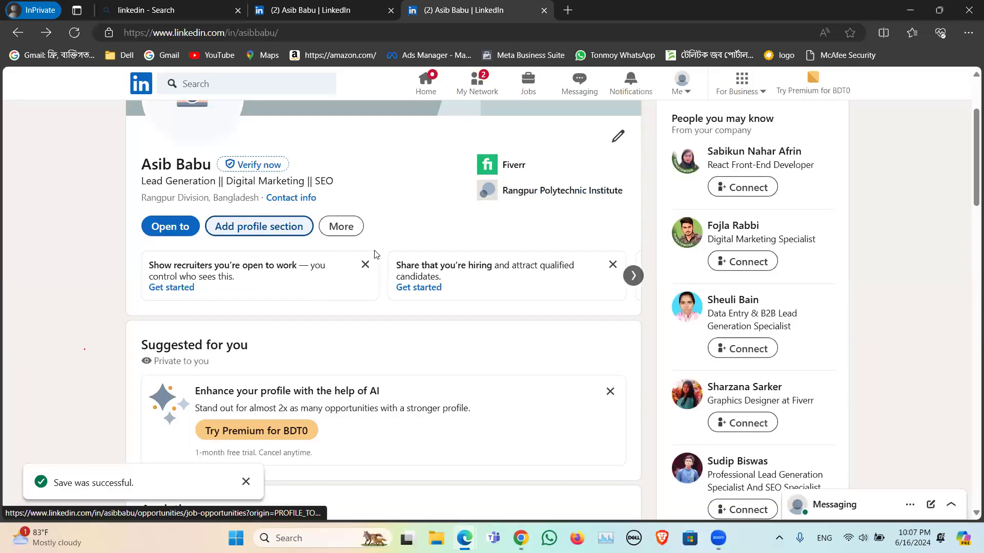
Browse the add-profile-section choices and close the list without adding anything.
{"action": "left_click", "coordinate": [294, 232]}
{"action": "left_click", "coordinate": [522, 309]}
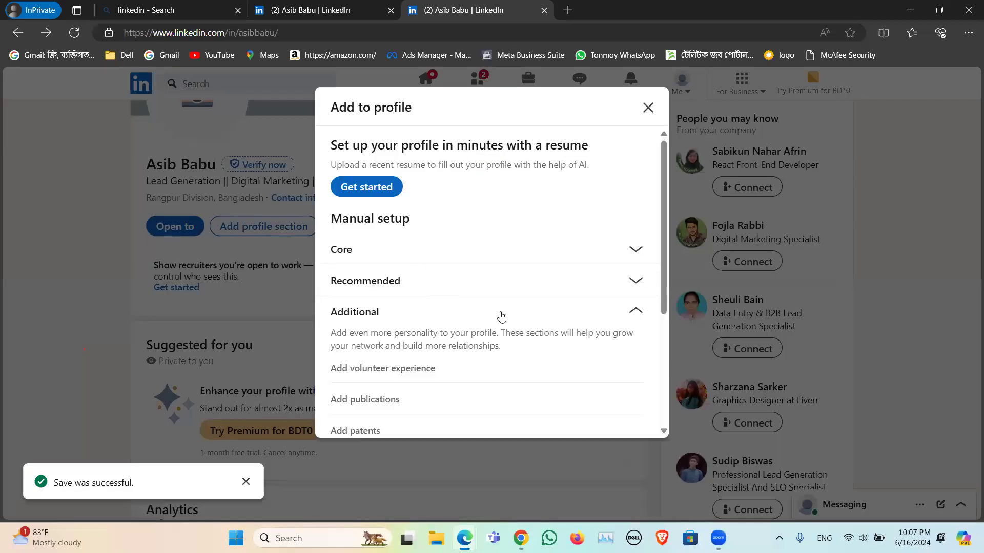
{"action": "scroll", "coordinate": [430, 324], "scroll_direction": "down", "scroll_amount": 2}
{"action": "scroll", "coordinate": [432, 302], "scroll_direction": "down", "scroll_amount": 1}
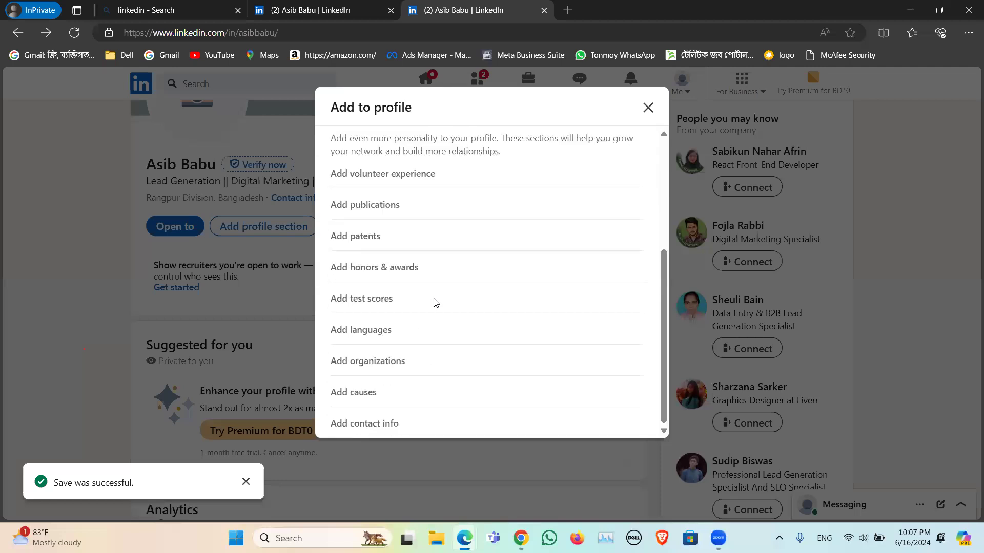
{"action": "scroll", "coordinate": [432, 300], "scroll_direction": "up", "scroll_amount": 4}
{"action": "left_click", "coordinate": [647, 107]}
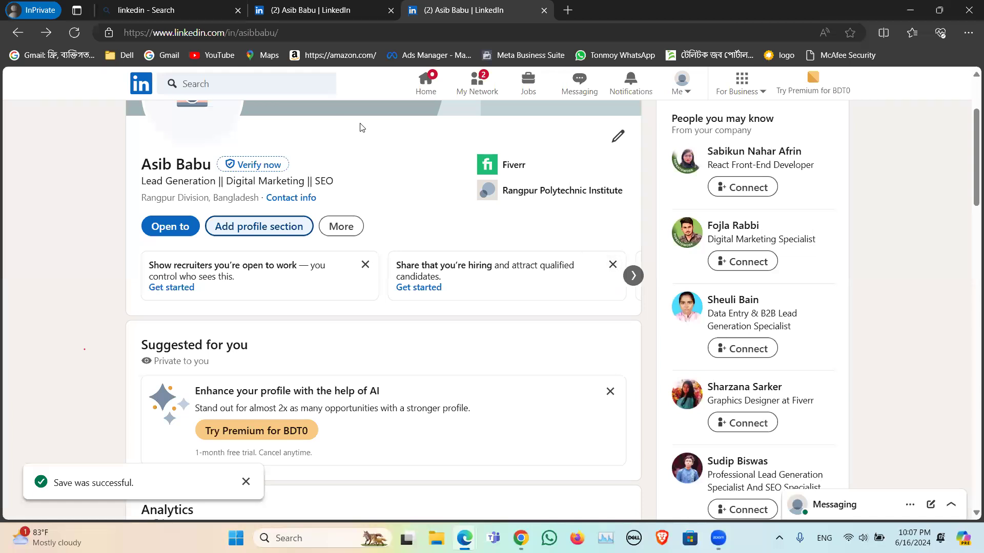
{"action": "scroll", "coordinate": [497, 302], "scroll_direction": "up", "scroll_amount": 3}
Open your own profile from the Me menu and review the intro details without saving changes.
{"action": "left_click", "coordinate": [419, 91]}
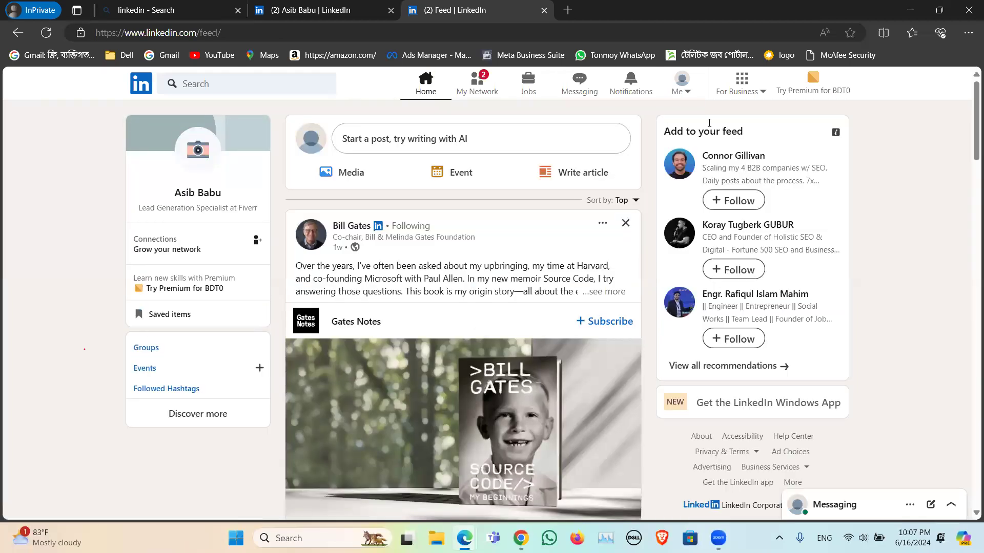
{"action": "left_click", "coordinate": [681, 86]}
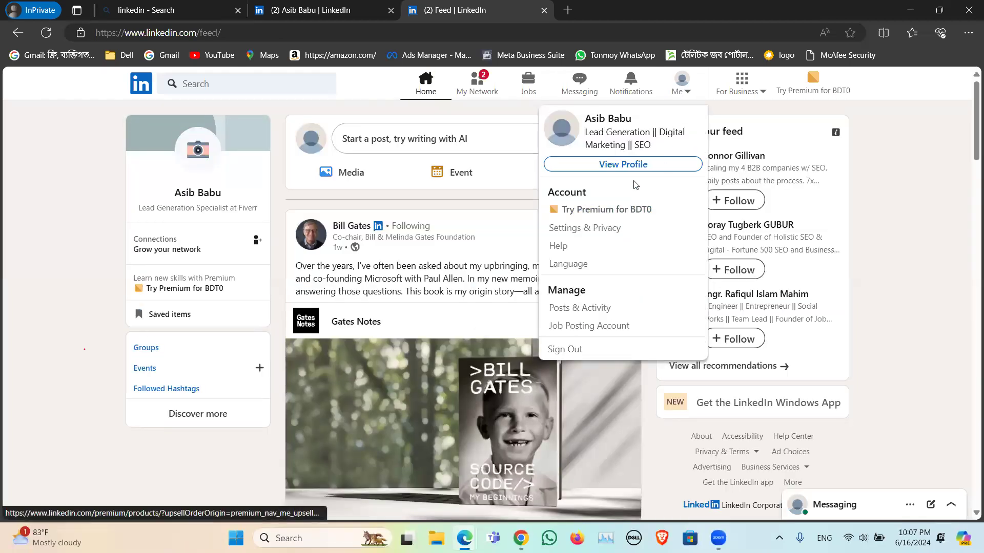
{"action": "left_click", "coordinate": [630, 172]}
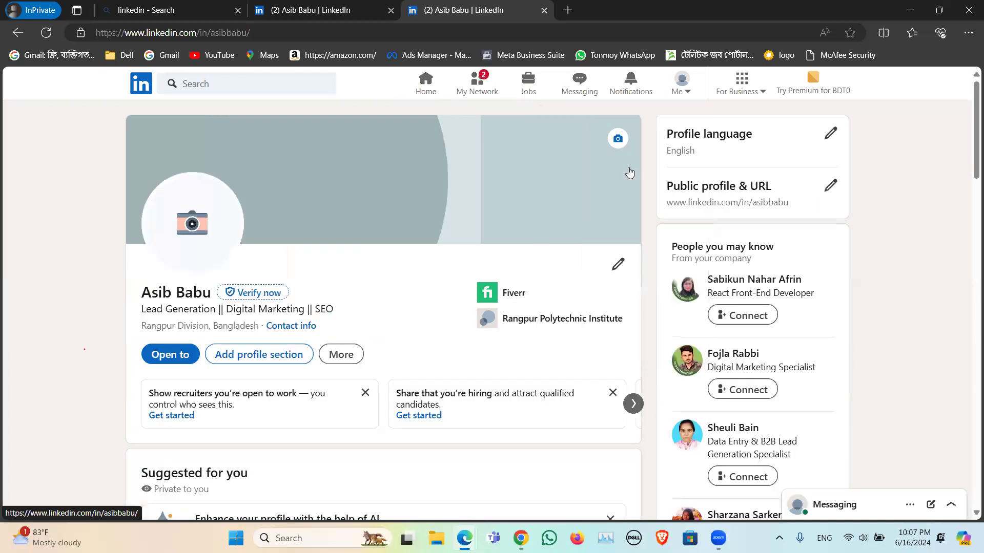
{"action": "left_click", "coordinate": [619, 264]}
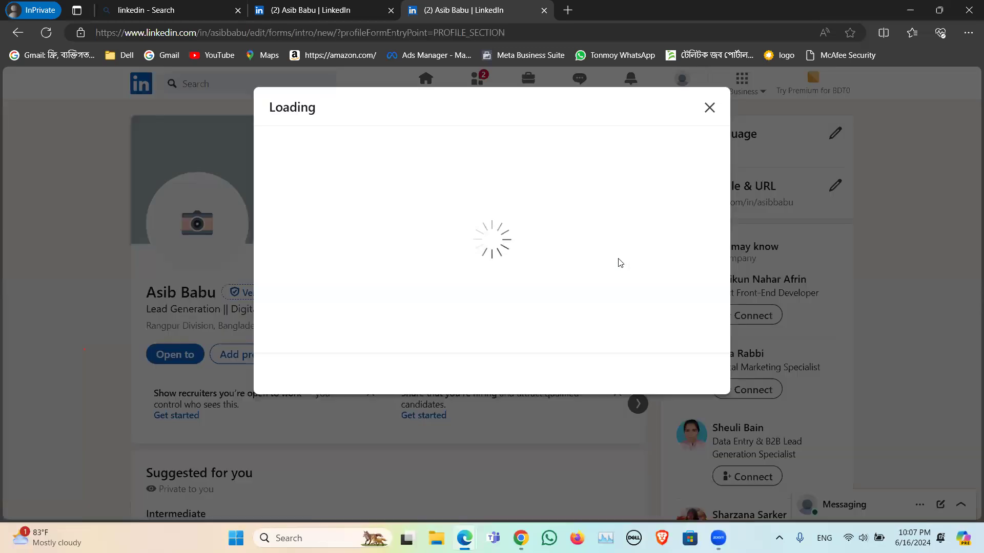
{"action": "scroll", "coordinate": [399, 207], "scroll_direction": "down", "scroll_amount": 10}
{"action": "scroll", "coordinate": [405, 205], "scroll_direction": "down", "scroll_amount": 3}
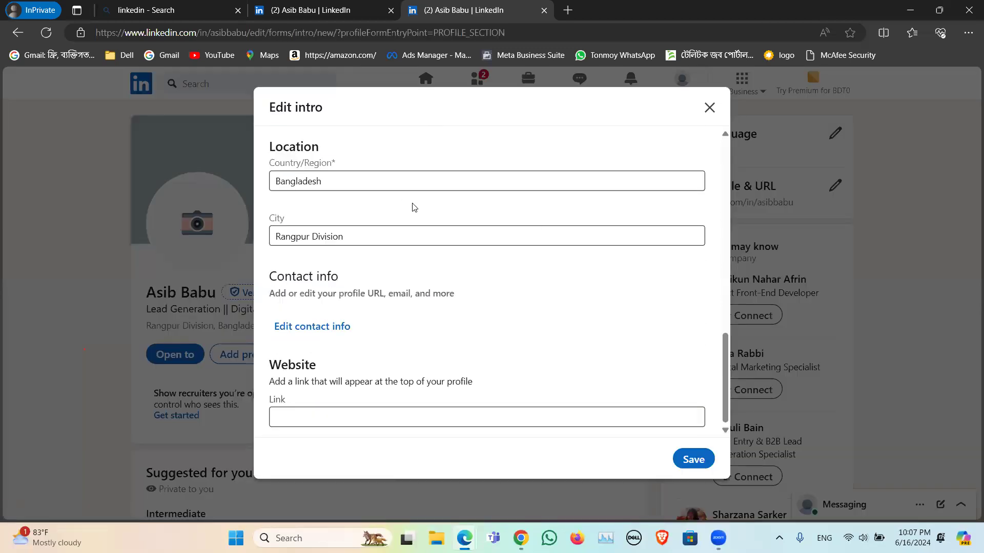
{"action": "left_click", "coordinate": [708, 107]}
{"action": "scroll", "coordinate": [474, 328], "scroll_direction": "down", "scroll_amount": 5}
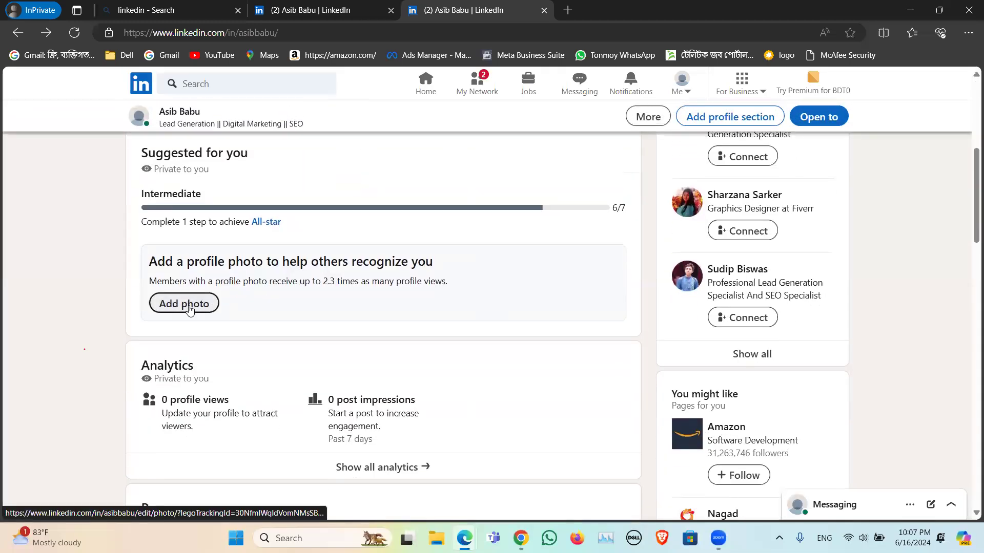
Open the Experience details page, view the Add position options, and return to the profile.
{"action": "scroll", "coordinate": [239, 307], "scroll_direction": "down", "scroll_amount": 5}
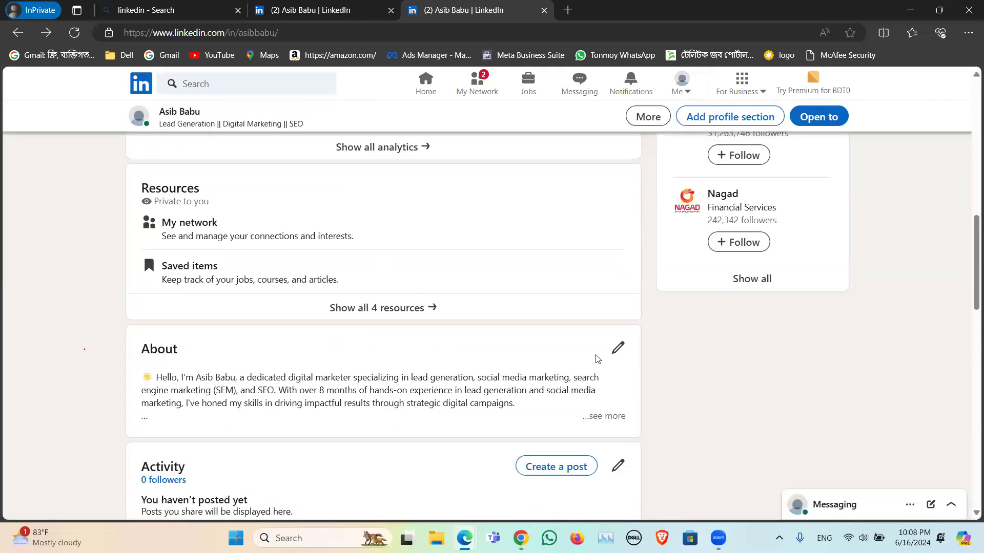
{"action": "scroll", "coordinate": [594, 356], "scroll_direction": "down", "scroll_amount": 2}
{"action": "scroll", "coordinate": [570, 330], "scroll_direction": "down", "scroll_amount": 3}
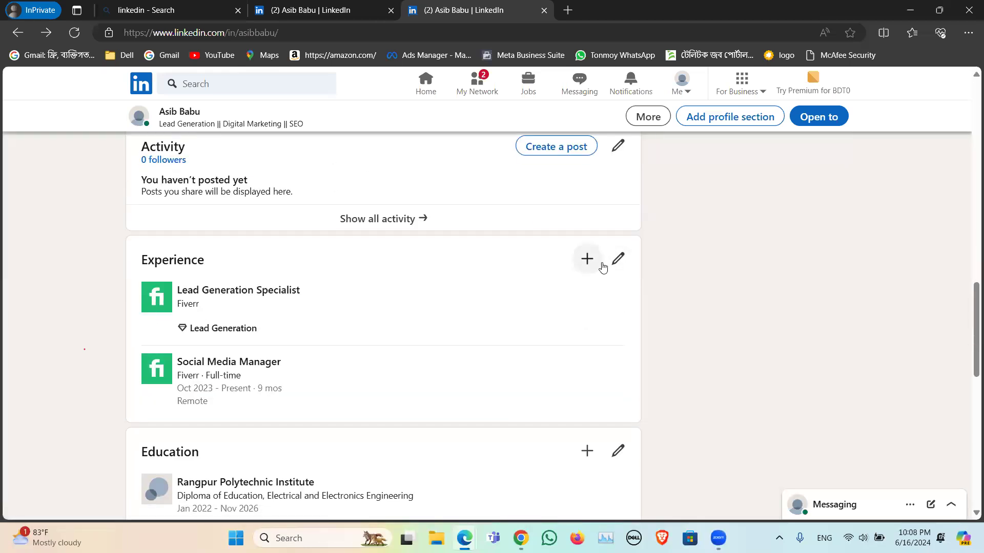
{"action": "left_click", "coordinate": [619, 265]}
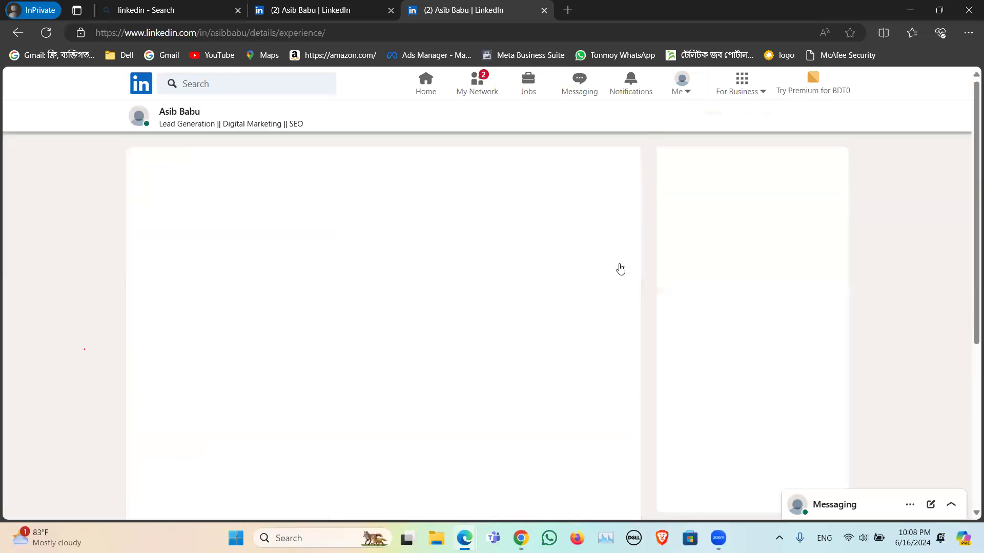
{"action": "left_click", "coordinate": [618, 171]}
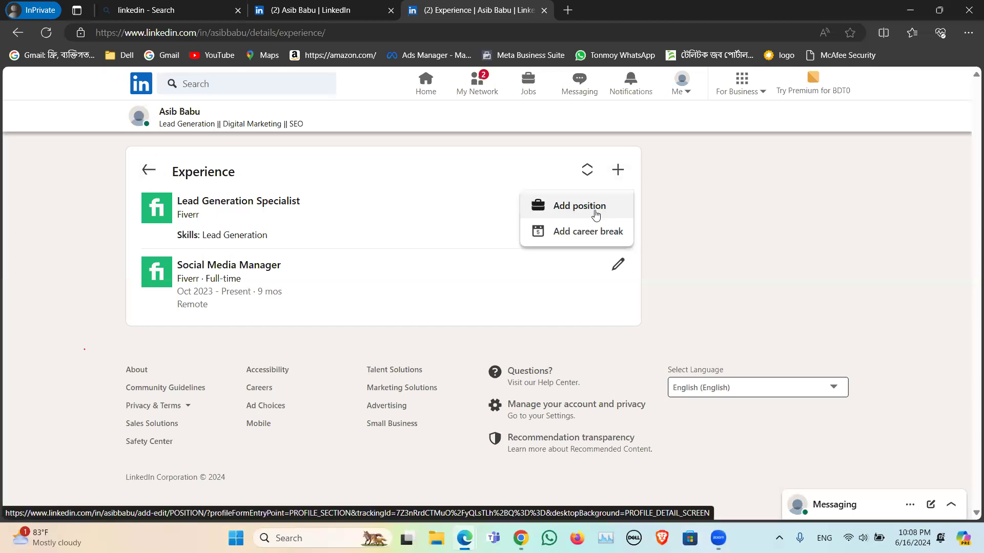
{"action": "left_click", "coordinate": [162, 174]}
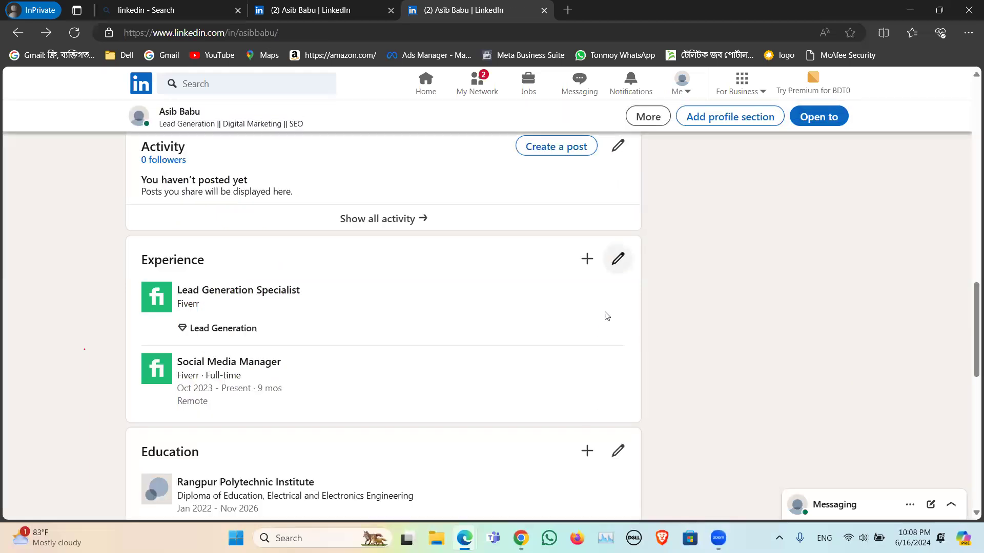
{"action": "left_click", "coordinate": [617, 260]}
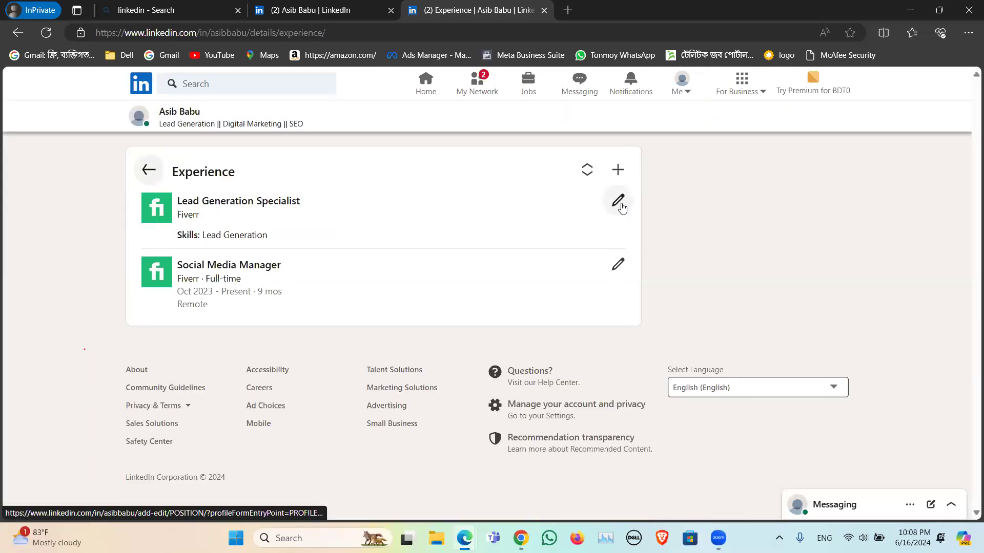
{"action": "left_click", "coordinate": [149, 169]}
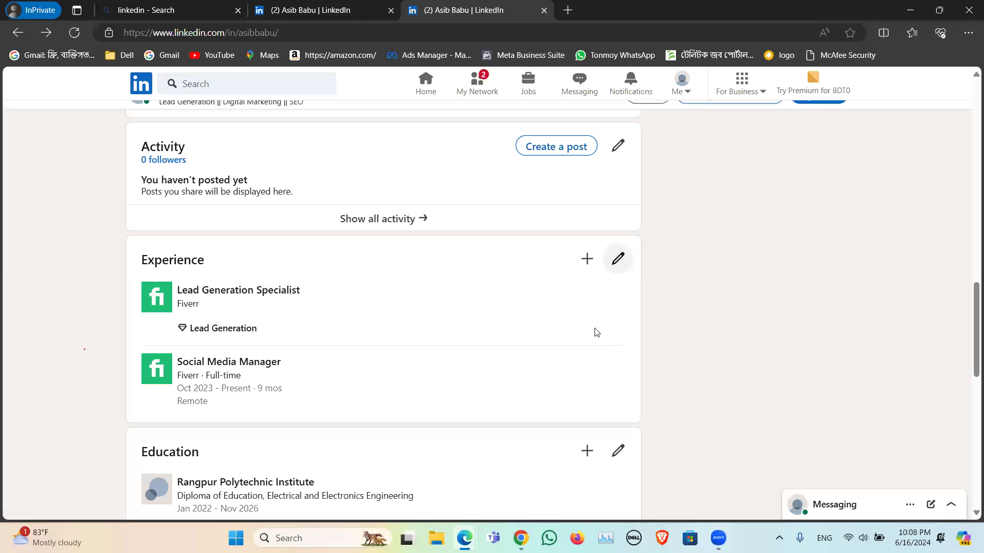
Open the Add education form, close it unsaved, then bring up the account menu.
{"action": "scroll", "coordinate": [415, 274], "scroll_direction": "down", "scroll_amount": 5}
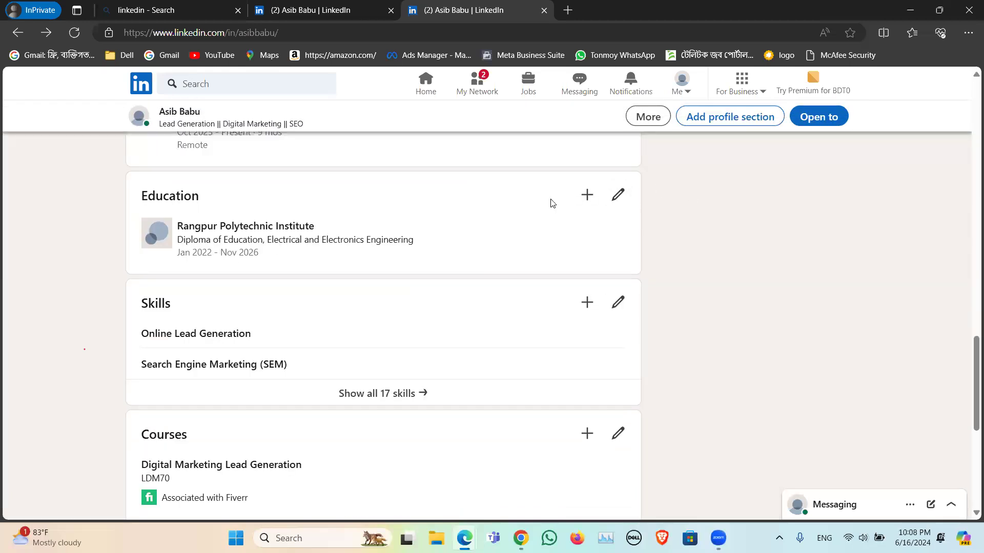
{"action": "left_click", "coordinate": [586, 195]}
{"action": "left_click", "coordinate": [337, 245]}
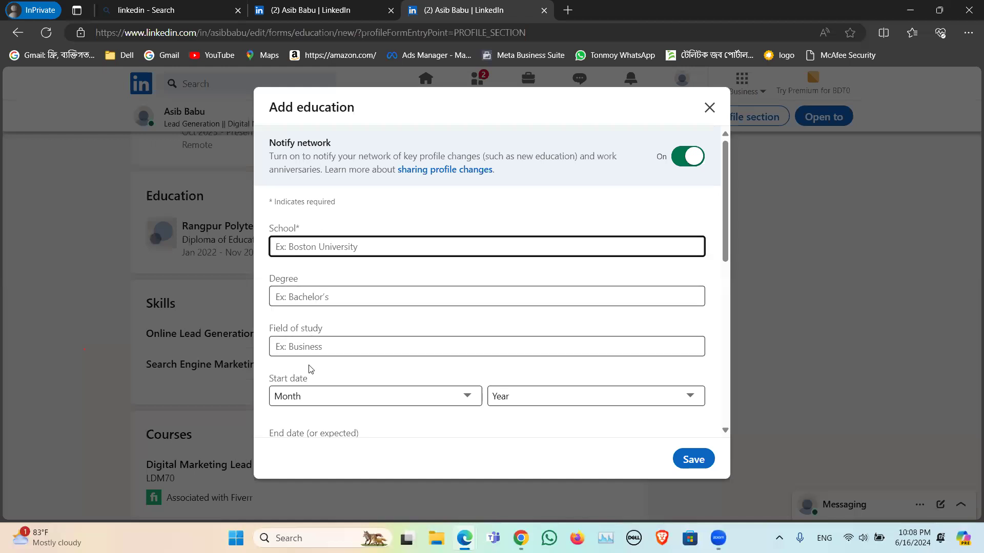
{"action": "scroll", "coordinate": [383, 225], "scroll_direction": "down", "scroll_amount": 10}
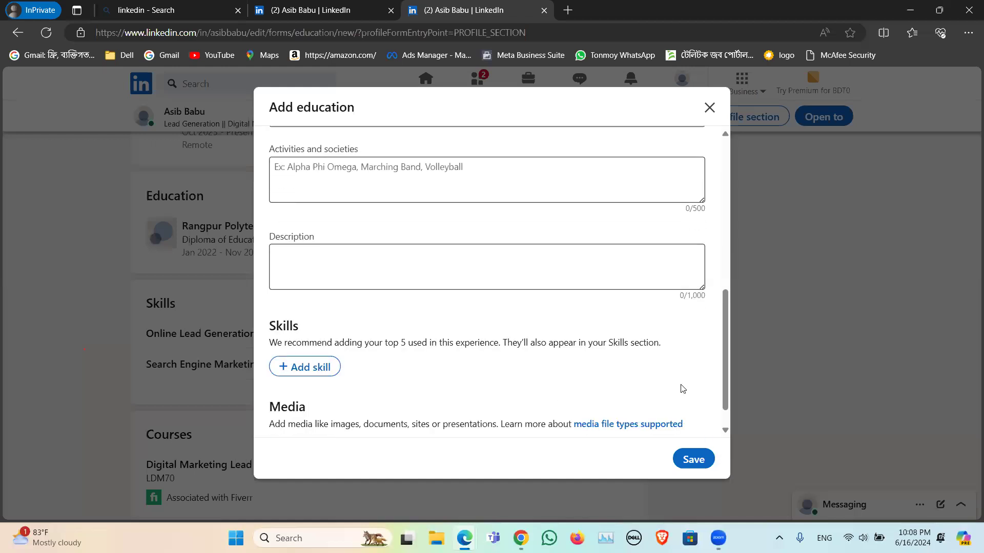
{"action": "scroll", "coordinate": [728, 183], "scroll_direction": "up", "scroll_amount": 10}
{"action": "left_click", "coordinate": [710, 109]}
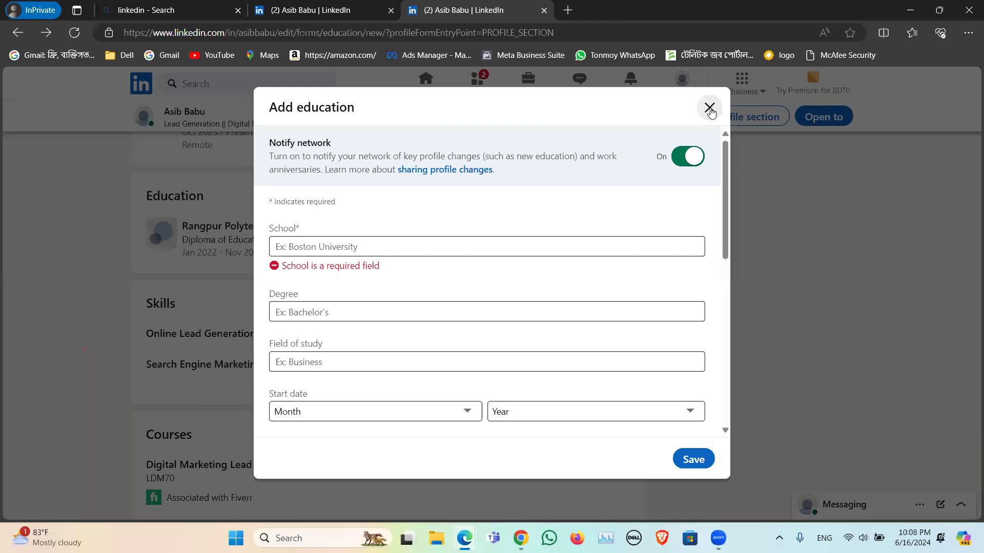
{"action": "scroll", "coordinate": [266, 340], "scroll_direction": "down", "scroll_amount": 5}
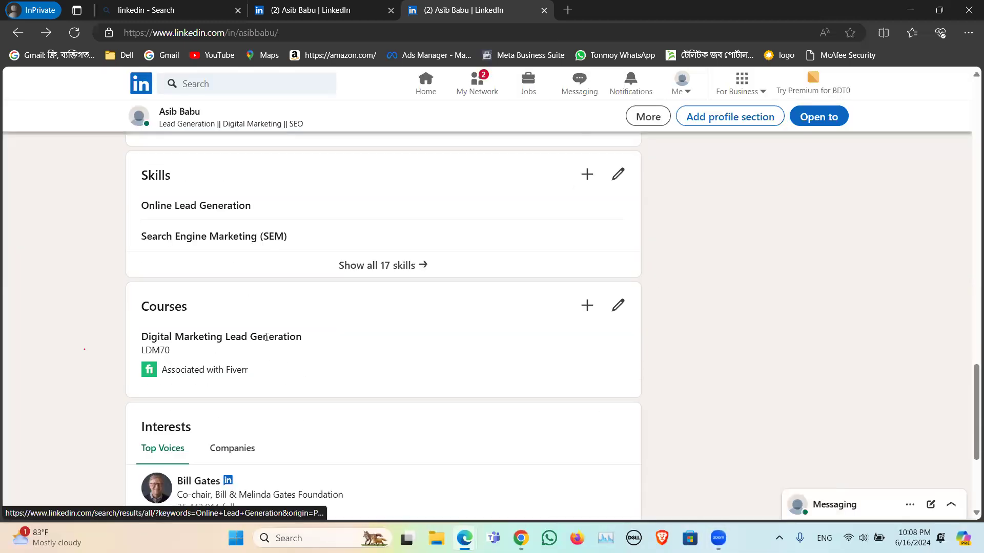
{"action": "scroll", "coordinate": [274, 338], "scroll_direction": "up", "scroll_amount": 15}
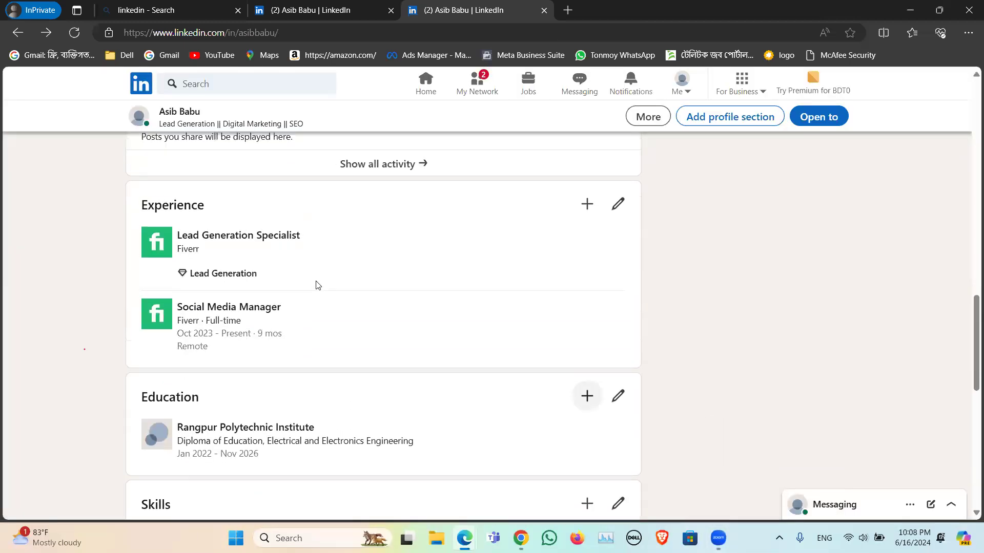
{"action": "left_click", "coordinate": [681, 84]}
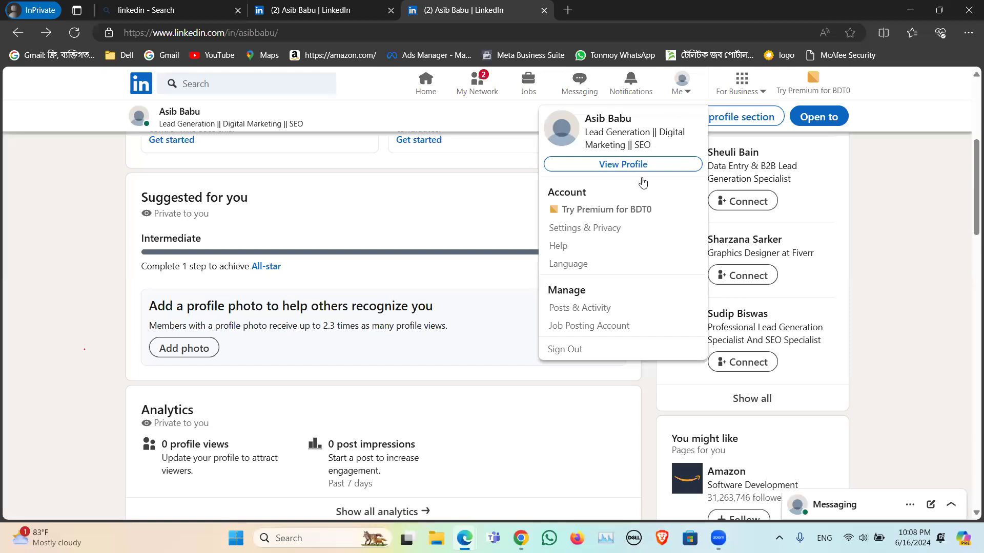
Look at the name, location and industry settings and close the intro editor unchanged.
{"action": "left_click", "coordinate": [587, 226]}
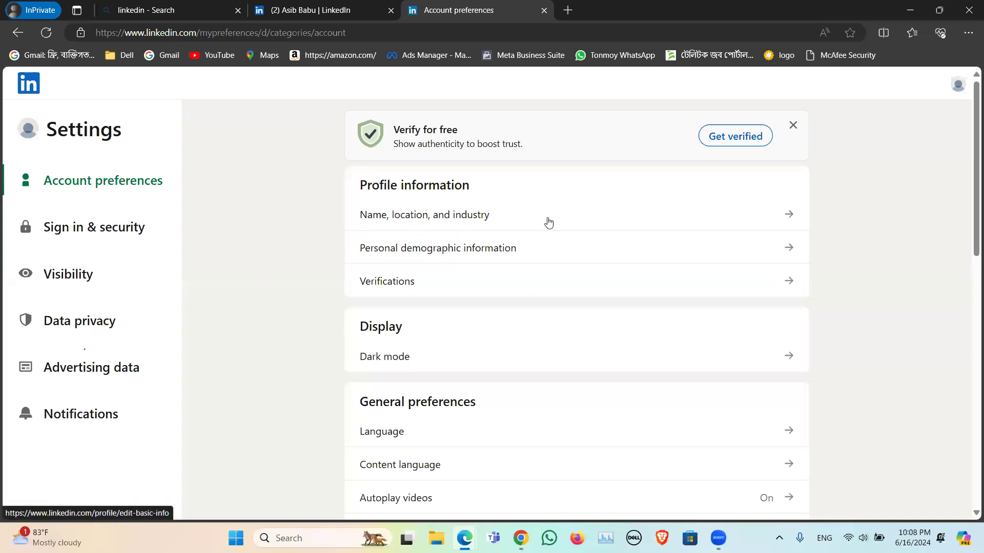
{"action": "scroll", "coordinate": [544, 229], "scroll_direction": "down", "scroll_amount": 1}
{"action": "scroll", "coordinate": [545, 230], "scroll_direction": "up", "scroll_amount": 1}
{"action": "left_click", "coordinate": [543, 219]}
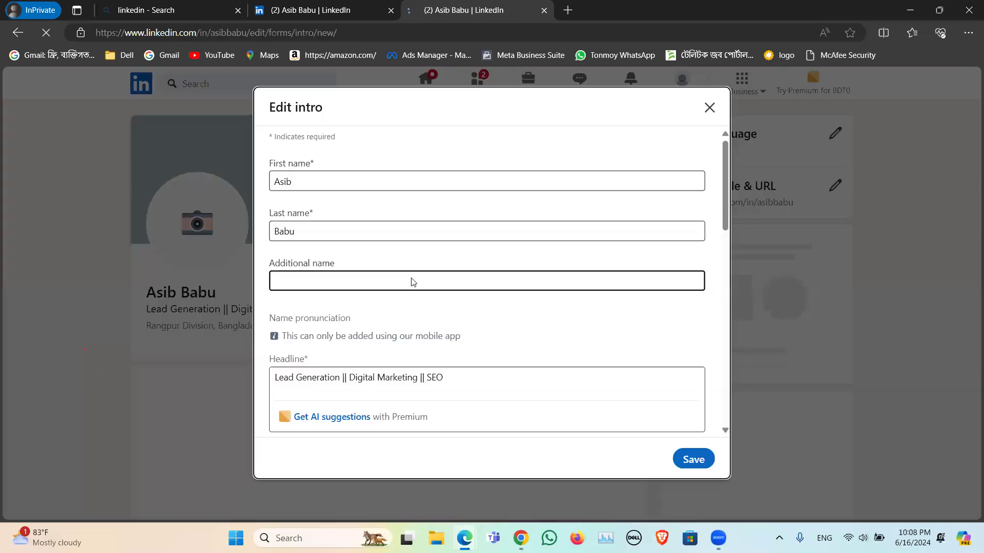
{"action": "scroll", "coordinate": [522, 272], "scroll_direction": "down", "scroll_amount": 2}
{"action": "scroll", "coordinate": [528, 265], "scroll_direction": "up", "scroll_amount": 2}
{"action": "left_click", "coordinate": [708, 108]}
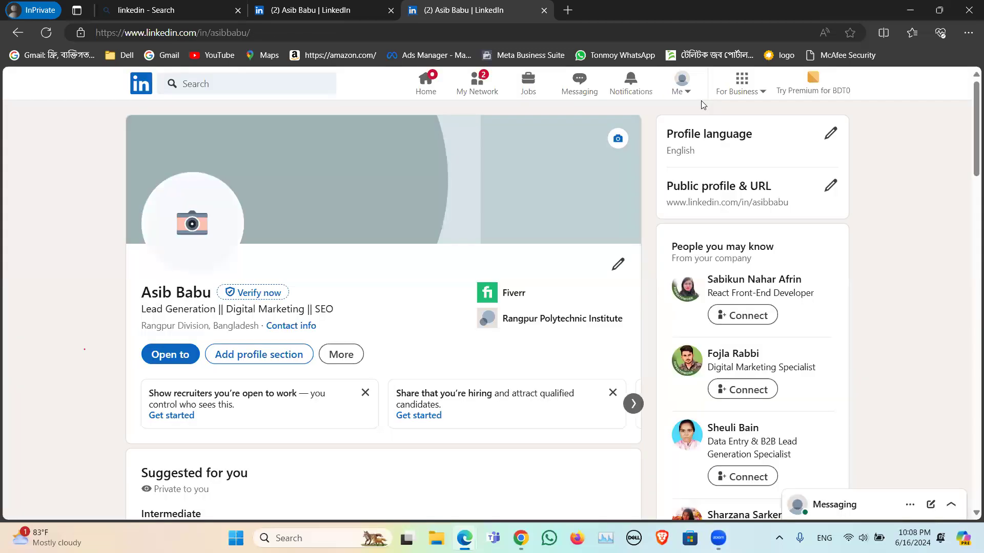
Reopen Settings & Privacy and review the account's verifications in Account preferences.
{"action": "left_click", "coordinate": [672, 82]}
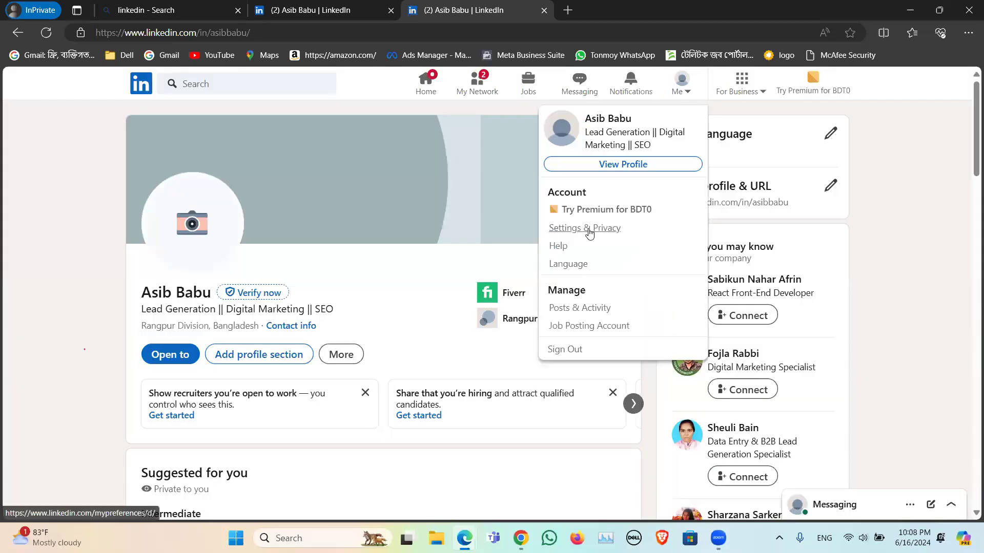
{"action": "left_click", "coordinate": [588, 229]}
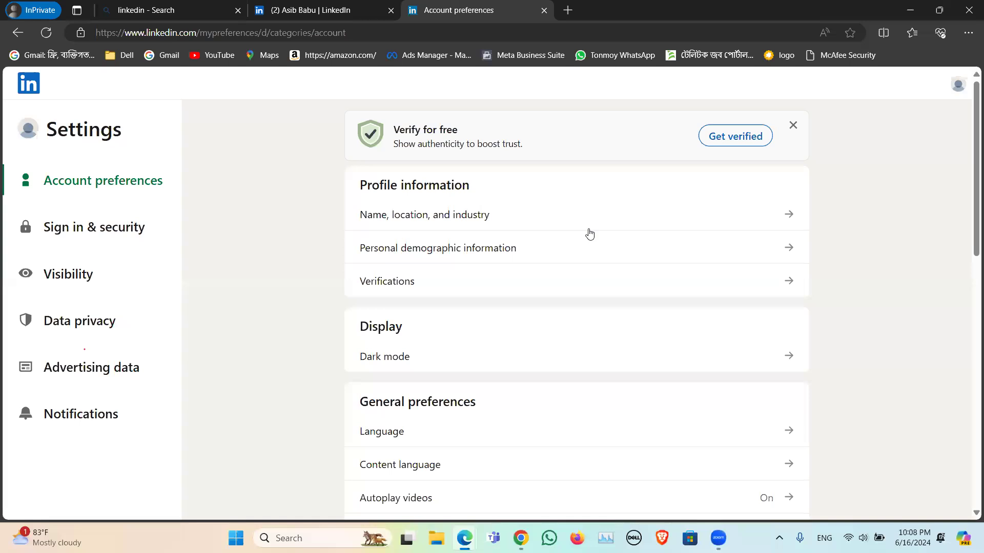
{"action": "scroll", "coordinate": [589, 237], "scroll_direction": "down", "scroll_amount": 1}
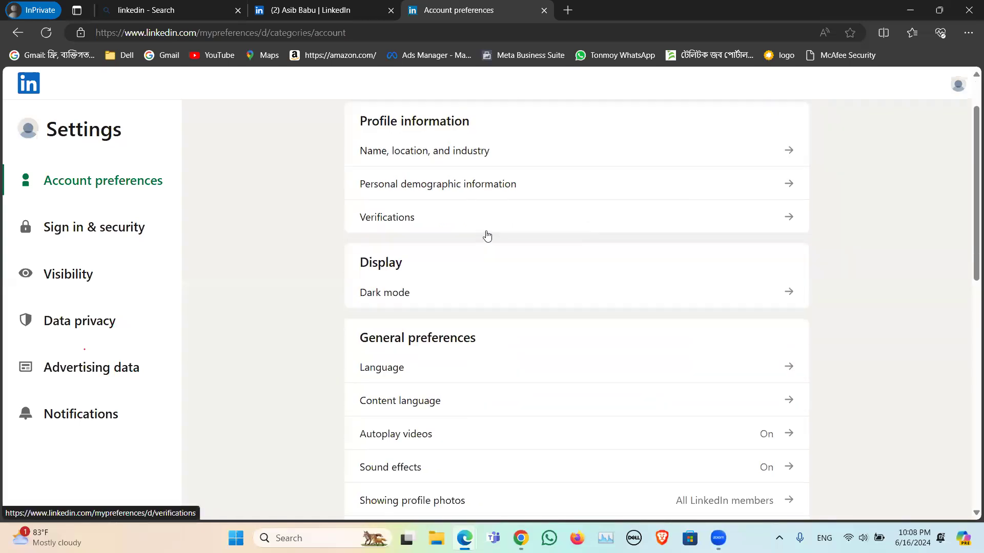
{"action": "left_click", "coordinate": [426, 216]}
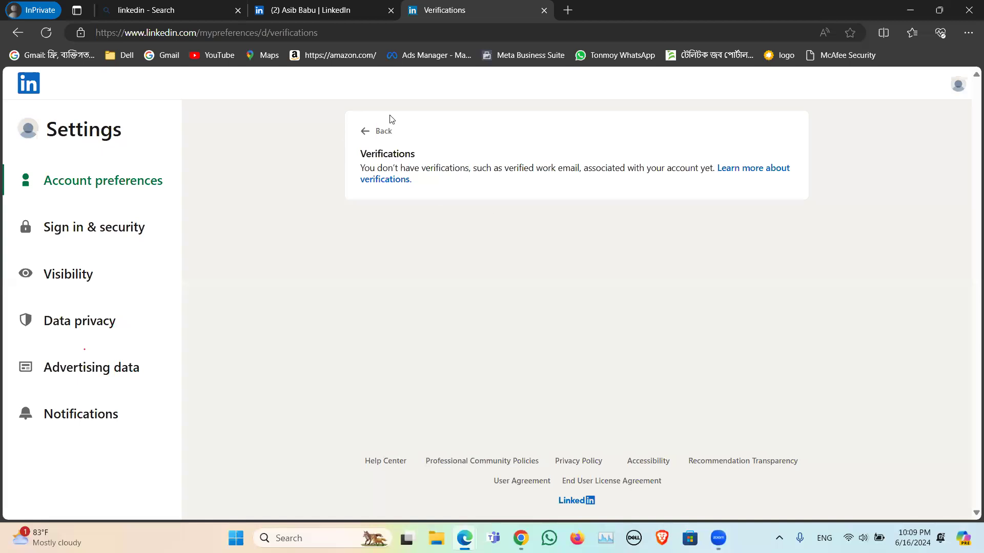
{"action": "left_click", "coordinate": [364, 131]}
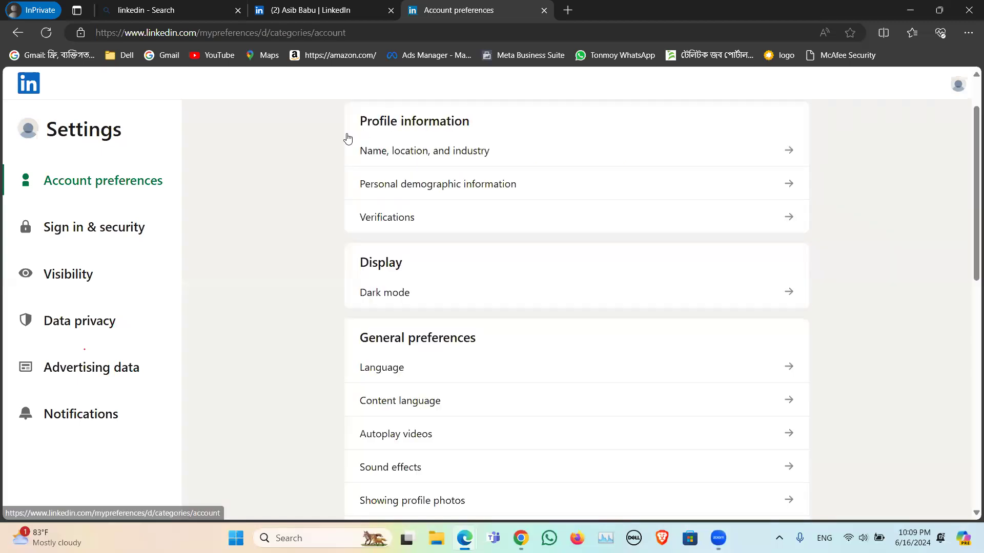
{"action": "scroll", "coordinate": [382, 308], "scroll_direction": "down", "scroll_amount": 5}
{"action": "scroll", "coordinate": [103, 176], "scroll_direction": "down", "scroll_amount": 5}
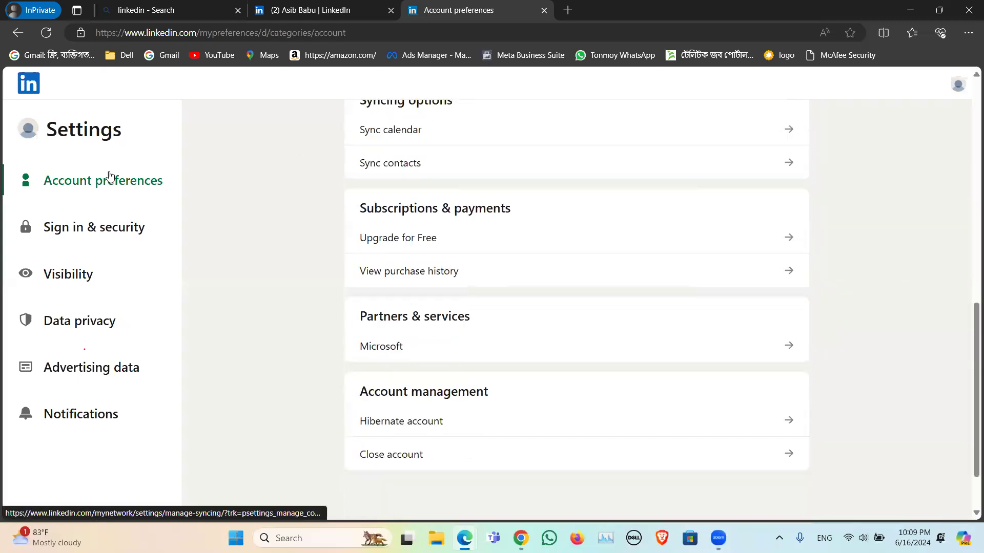
Start adding a phone number under Sign in & security, which requests an emailed code.
{"action": "left_click", "coordinate": [107, 230]}
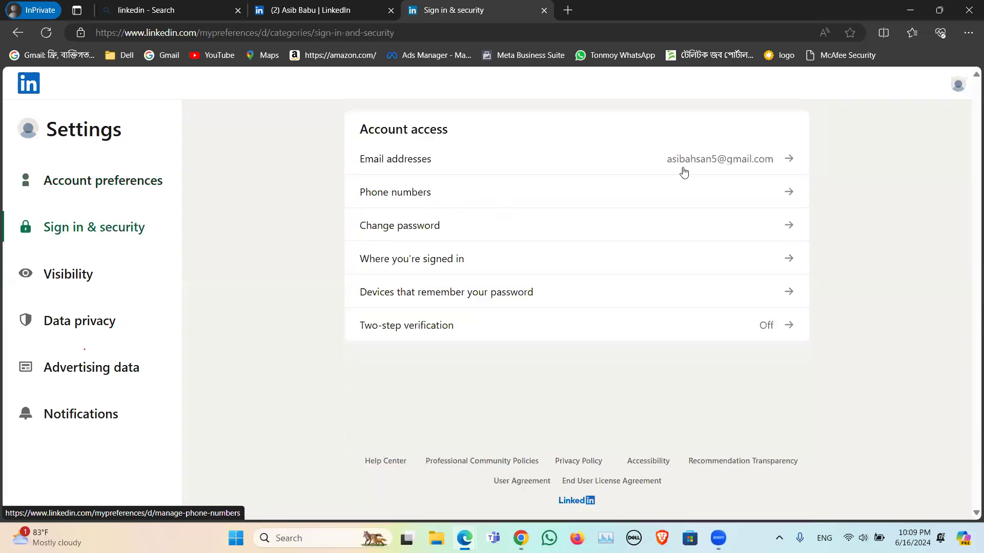
{"action": "left_click", "coordinate": [644, 199]}
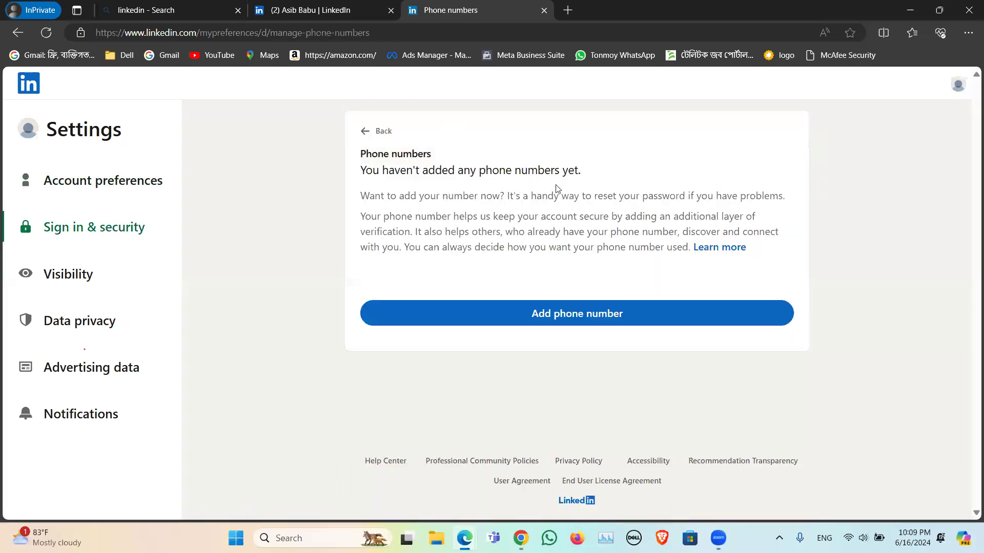
{"action": "left_click", "coordinate": [568, 322]}
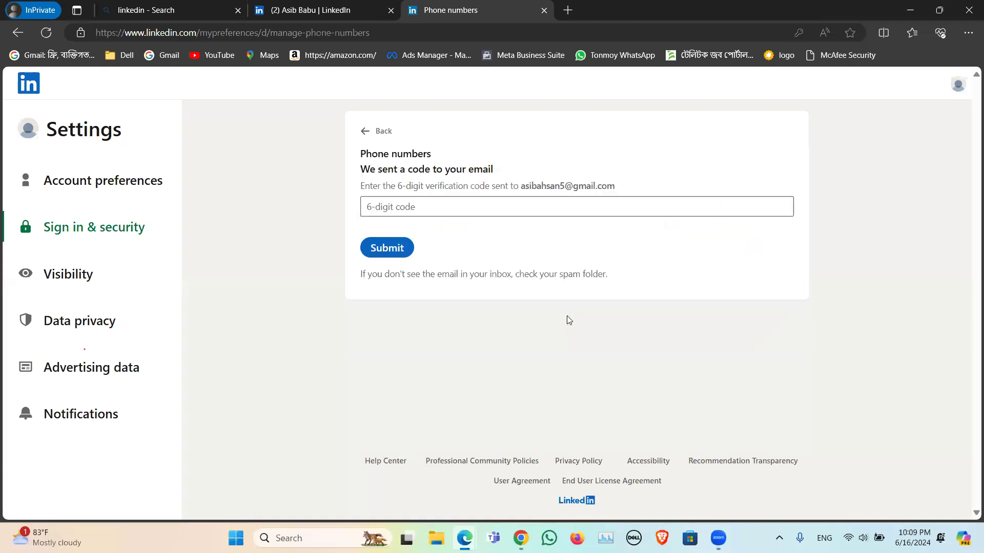
{"action": "left_click", "coordinate": [440, 209]}
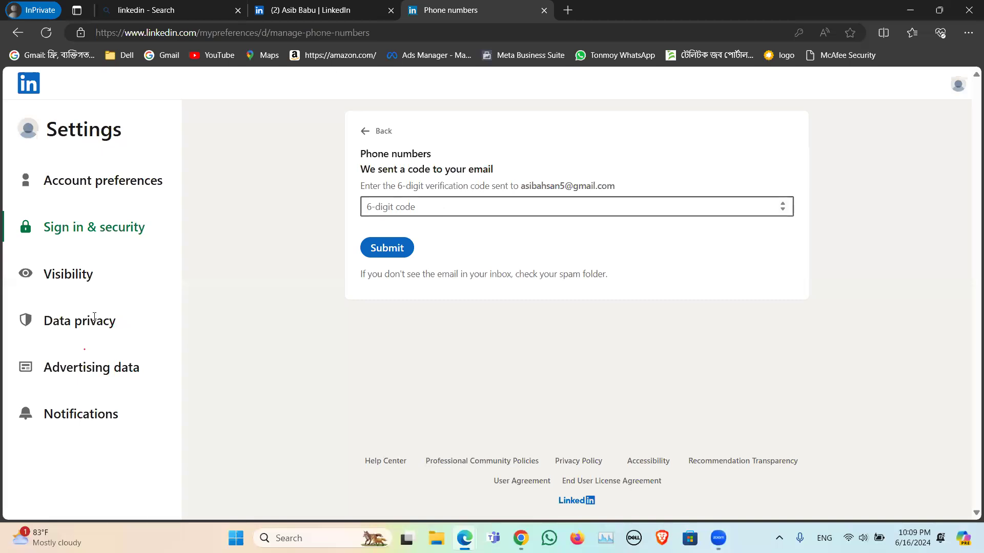
{"action": "left_click", "coordinate": [148, 370]}
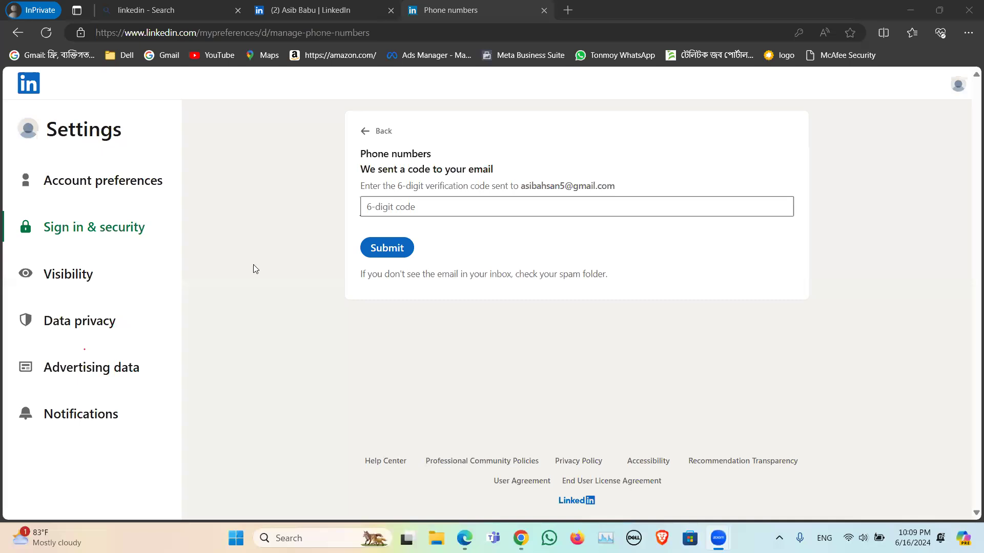
Enter the emailed 6-digit verification code and submit it.
{"action": "left_click", "coordinate": [436, 202]}
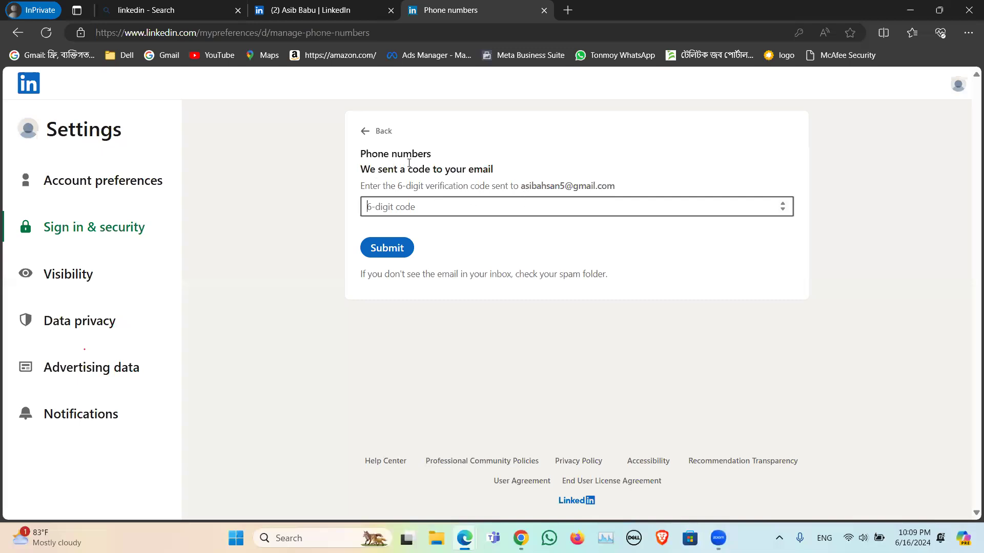
{"action": "left_click", "coordinate": [489, 139]}
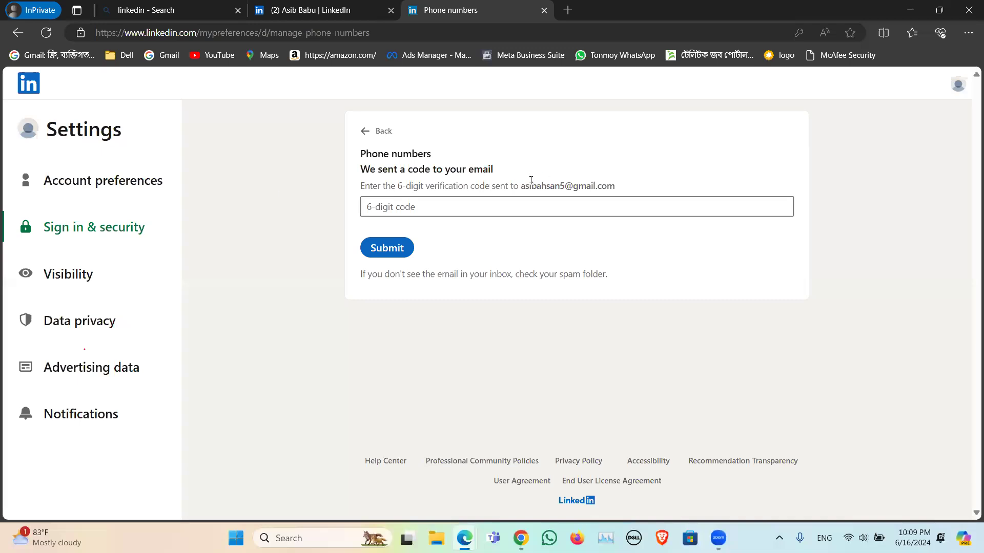
{"action": "left_click_drag", "start_coordinate": [362, 170], "coordinate": [517, 170]}
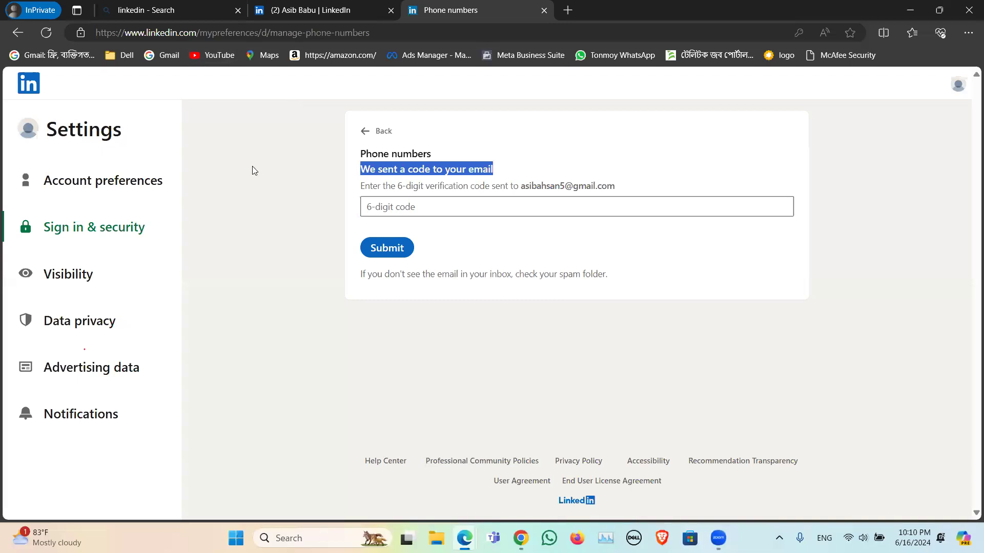
{"action": "left_click", "coordinate": [417, 214]}
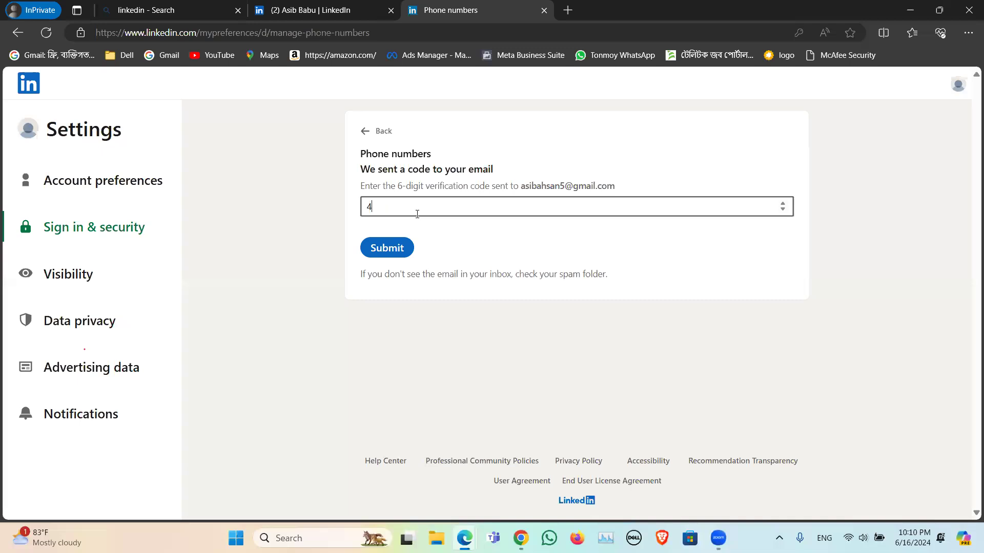
{"action": "left_click", "coordinate": [383, 248]}
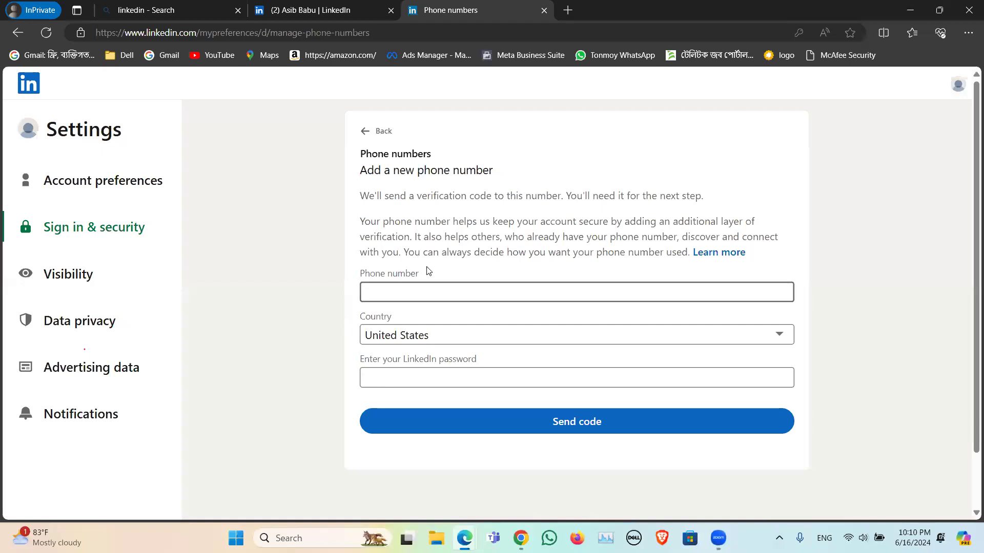
Choose Bangladesh as the country and paste in the new phone number.
{"action": "left_click", "coordinate": [512, 335]}
{"action": "scroll", "coordinate": [450, 253], "scroll_direction": "down", "scroll_amount": 3}
{"action": "left_click", "coordinate": [411, 229]}
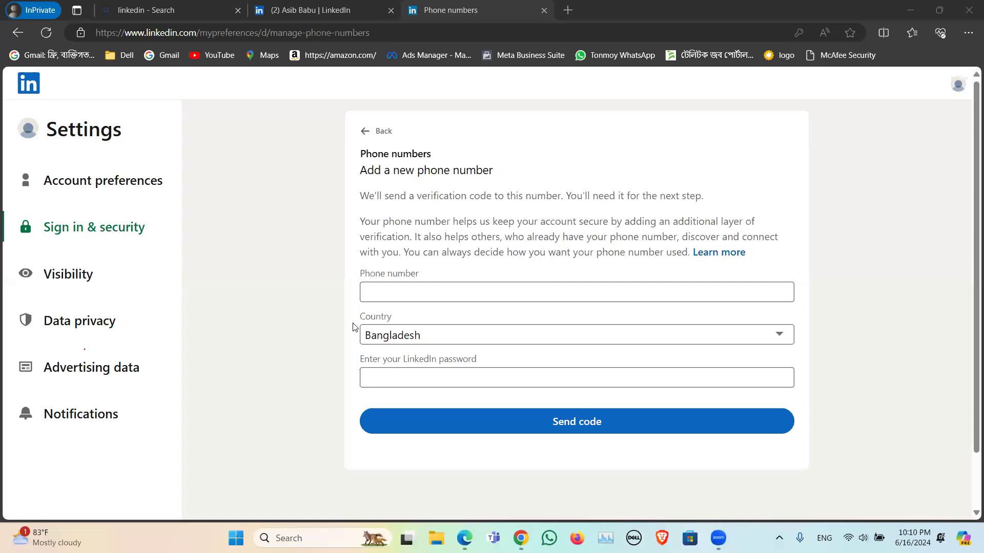
{"action": "left_click", "coordinate": [395, 291]}
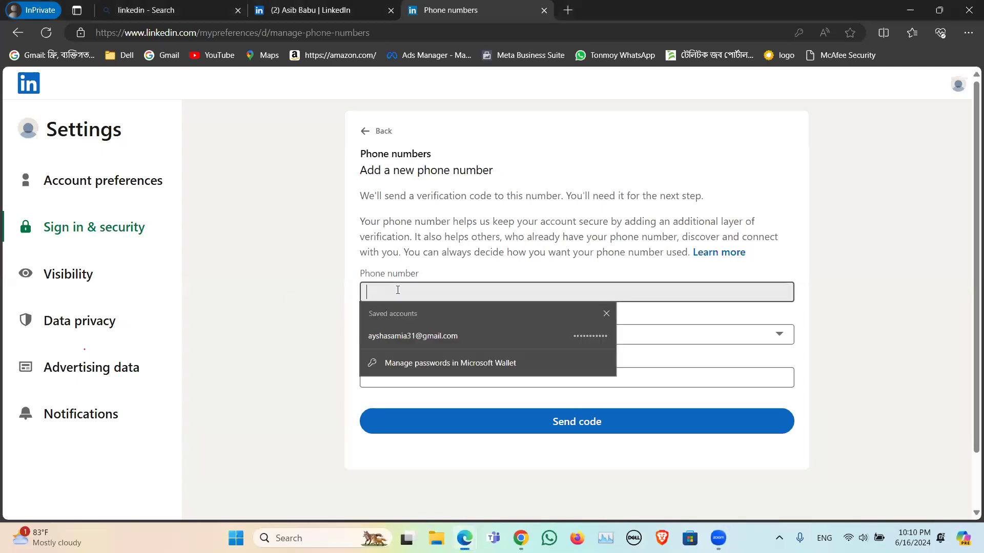
{"action": "key", "text": "ctrl+v"}
Fill the account password from the saved account and request a verification code.
{"action": "left_click", "coordinate": [530, 378]}
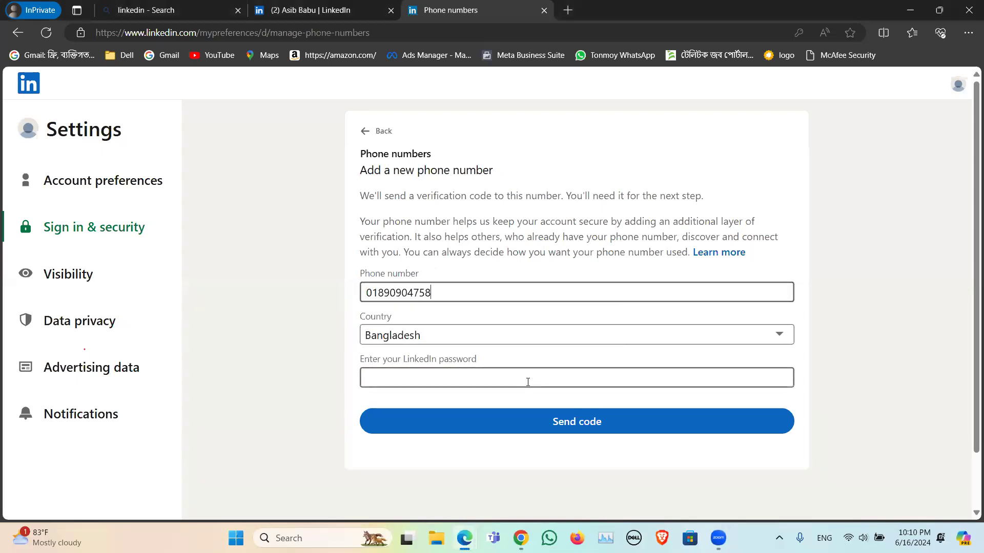
{"action": "left_click", "coordinate": [254, 316]}
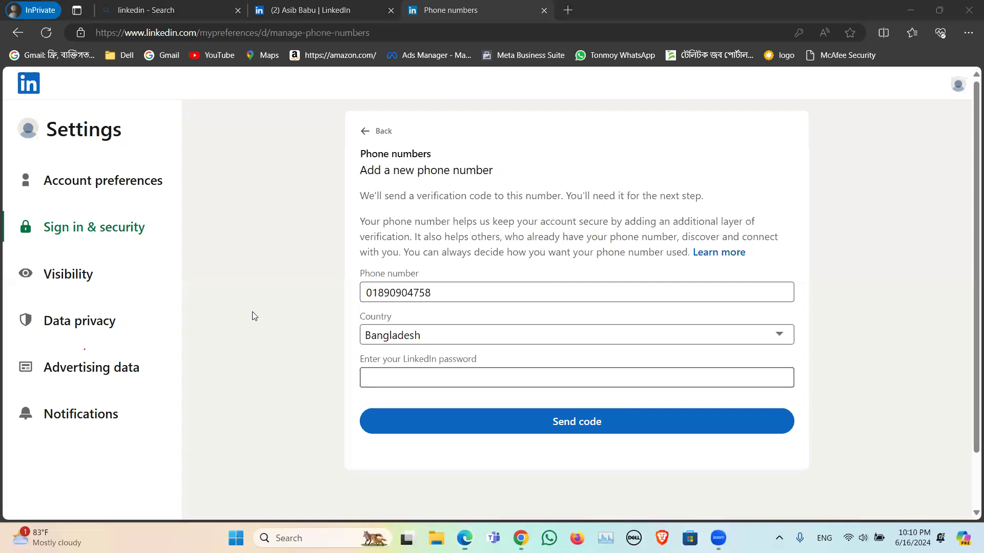
{"action": "left_click", "coordinate": [403, 378]}
{"action": "left_click", "coordinate": [407, 415]}
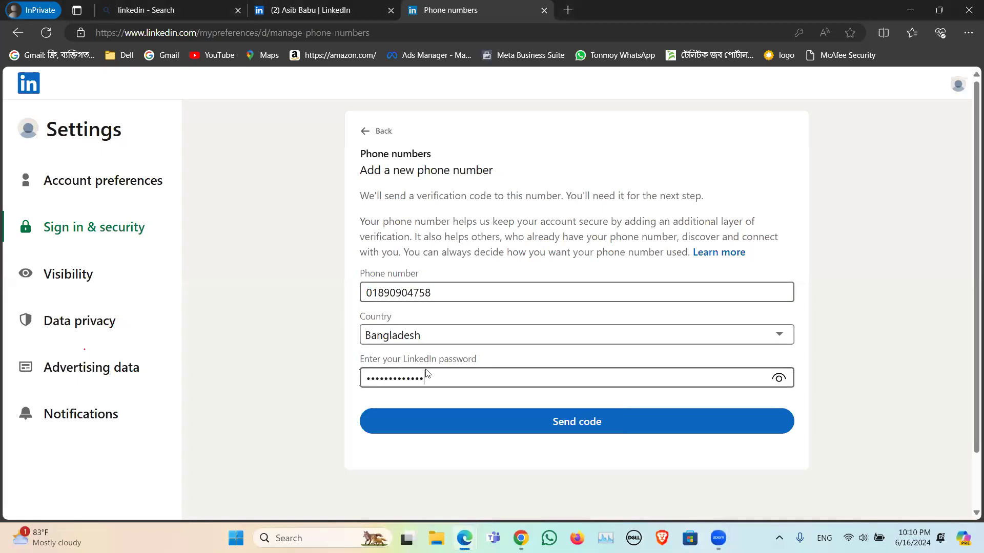
{"action": "left_click", "coordinate": [595, 421]}
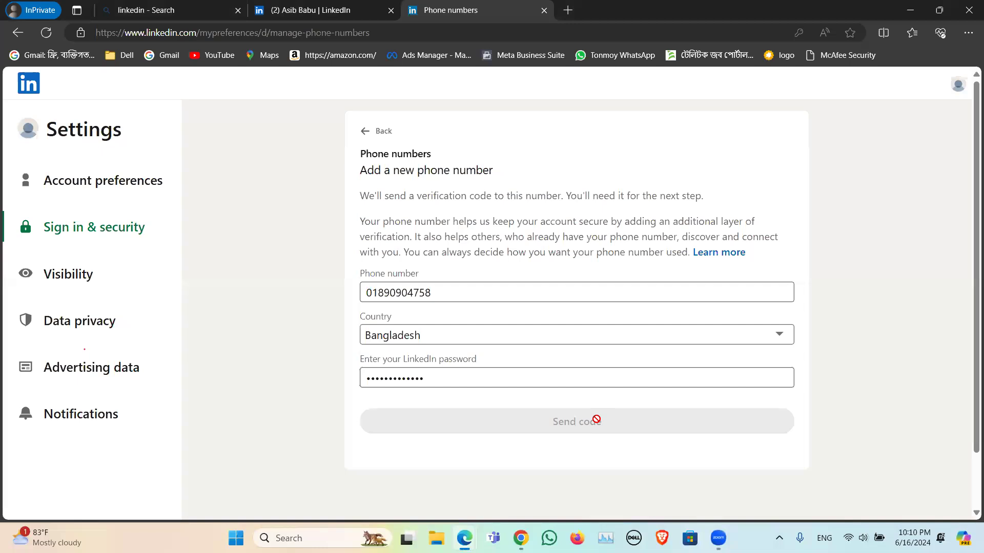
{"action": "left_click", "coordinate": [412, 251]}
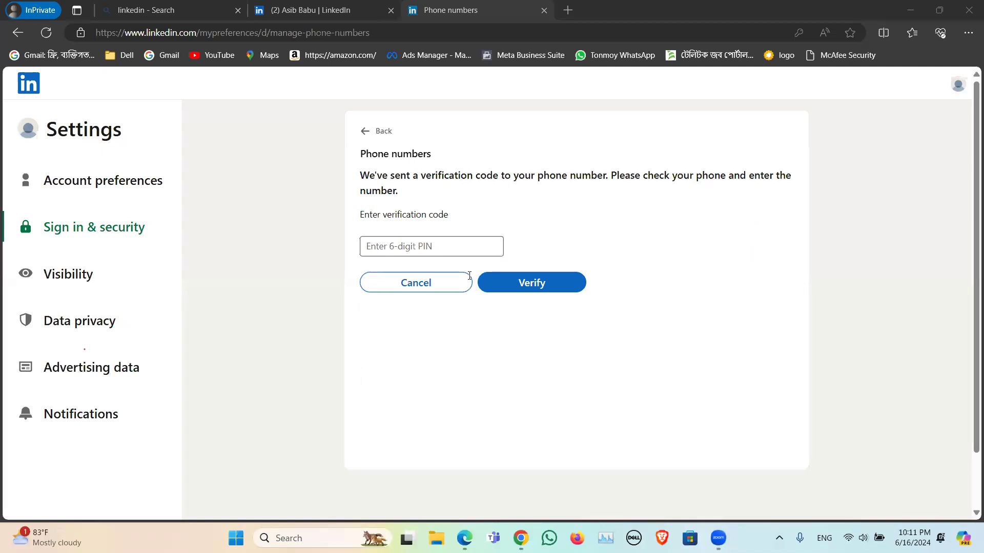
Leave the verification PIN unentered and cancel phone verification, returning to Account preferences.
{"action": "left_click", "coordinate": [415, 251]}
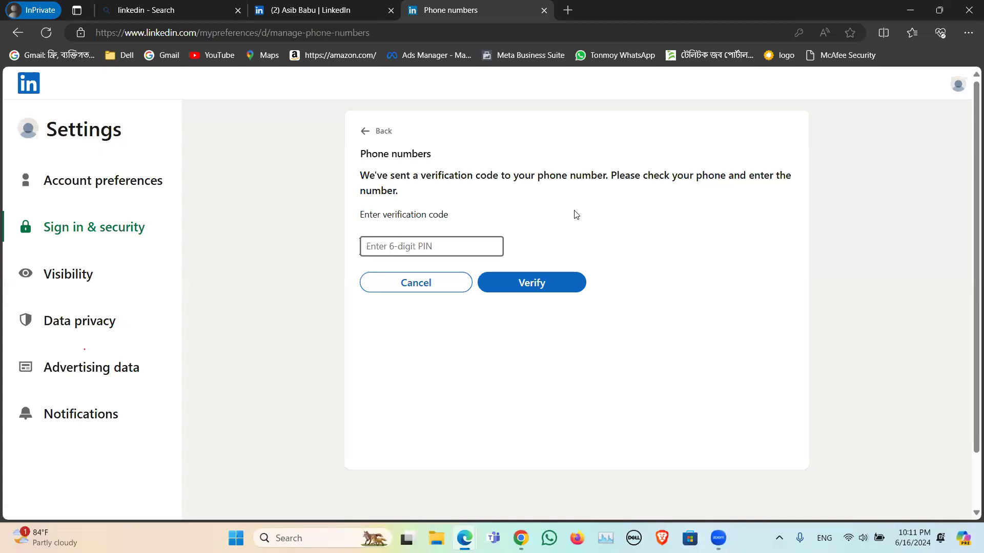
{"action": "left_click", "coordinate": [574, 211]}
{"action": "left_click_drag", "start_coordinate": [559, 221], "coordinate": [555, 227]}
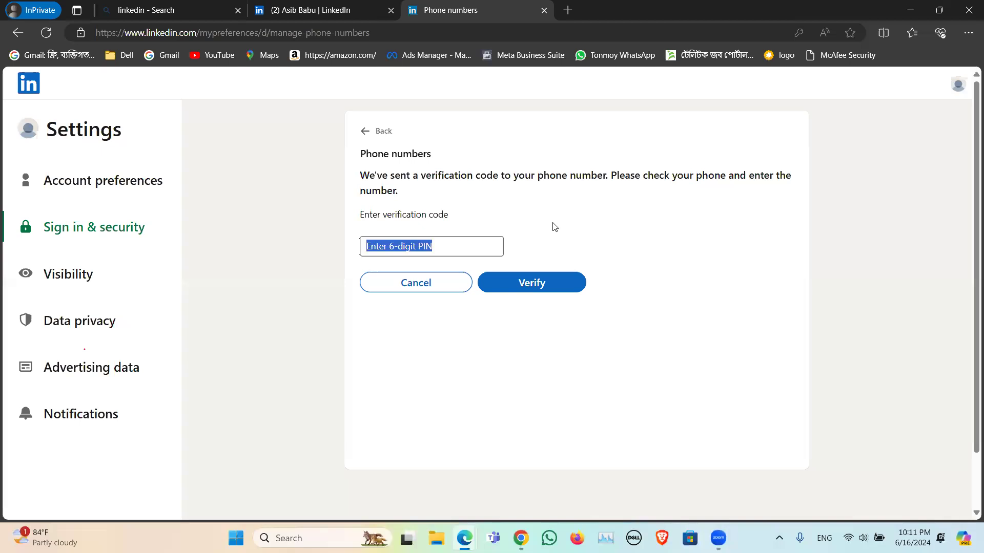
{"action": "left_click", "coordinate": [432, 247]}
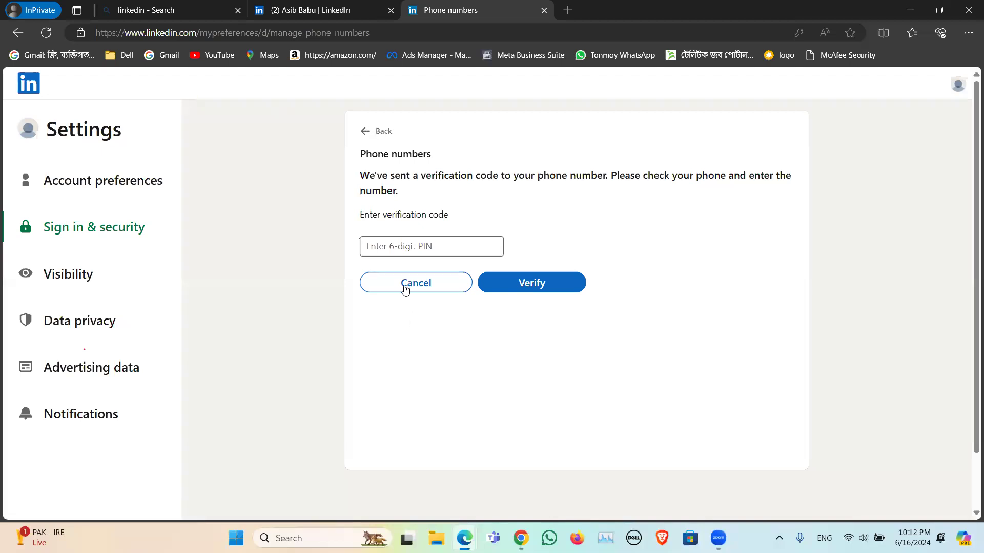
{"action": "left_click", "coordinate": [391, 245]}
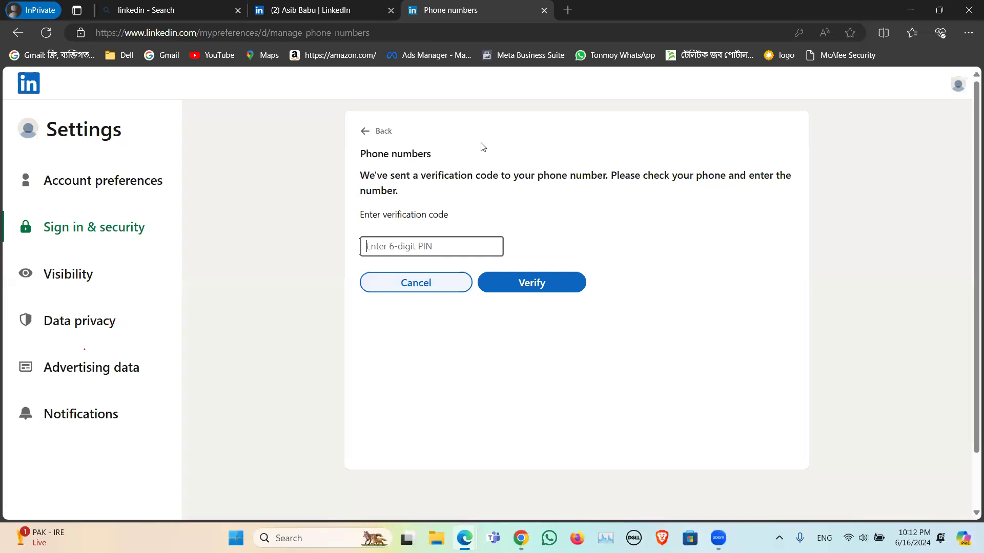
{"action": "left_click", "coordinate": [411, 283]}
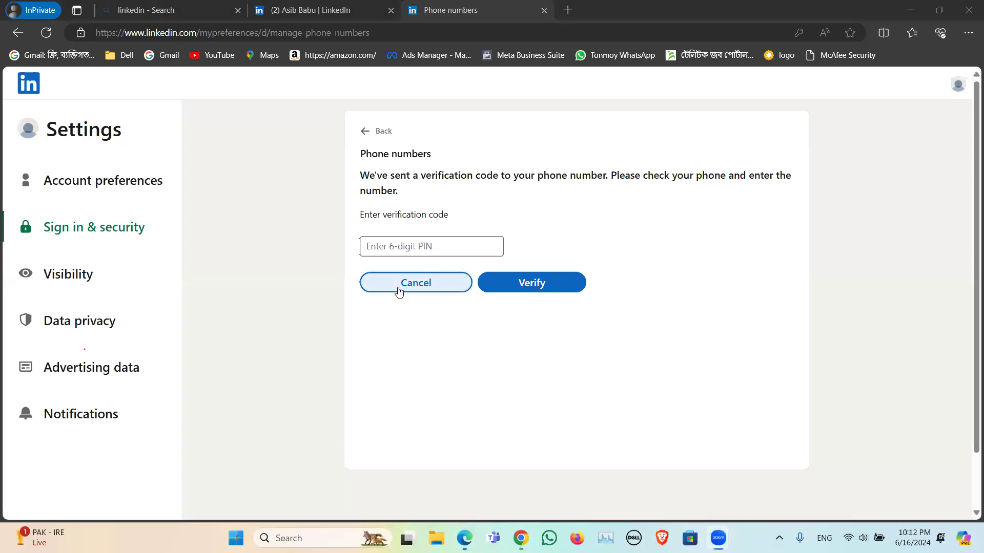
{"action": "left_click", "coordinate": [122, 182]}
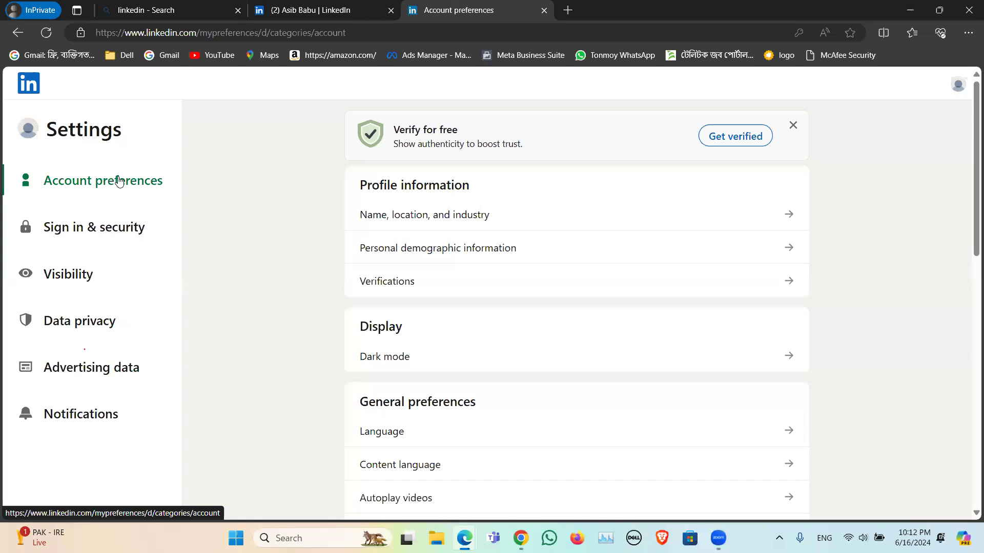
Check Two-step verification under Sign in & security, leave it Off, and open View Profile.
{"action": "left_click", "coordinate": [111, 238]}
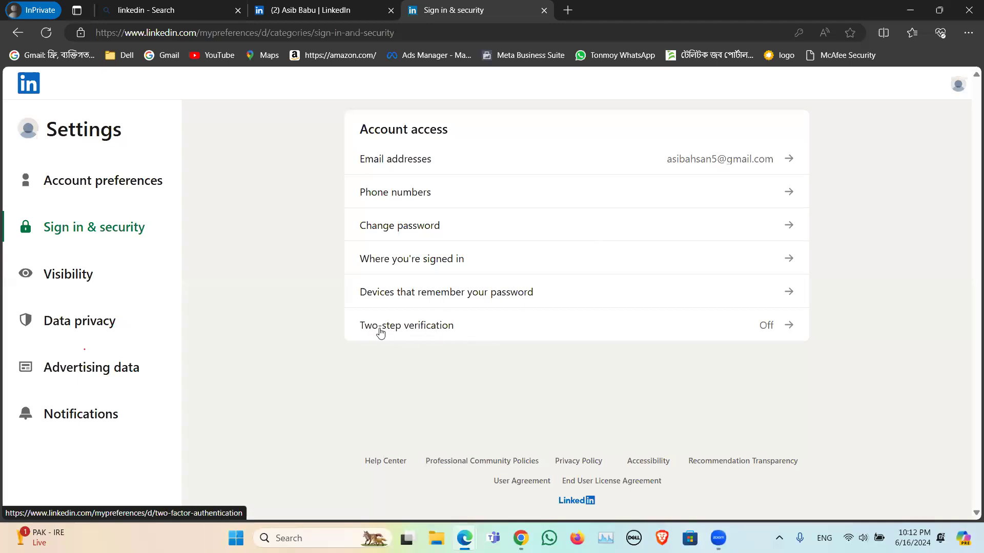
{"action": "left_click", "coordinate": [515, 330]}
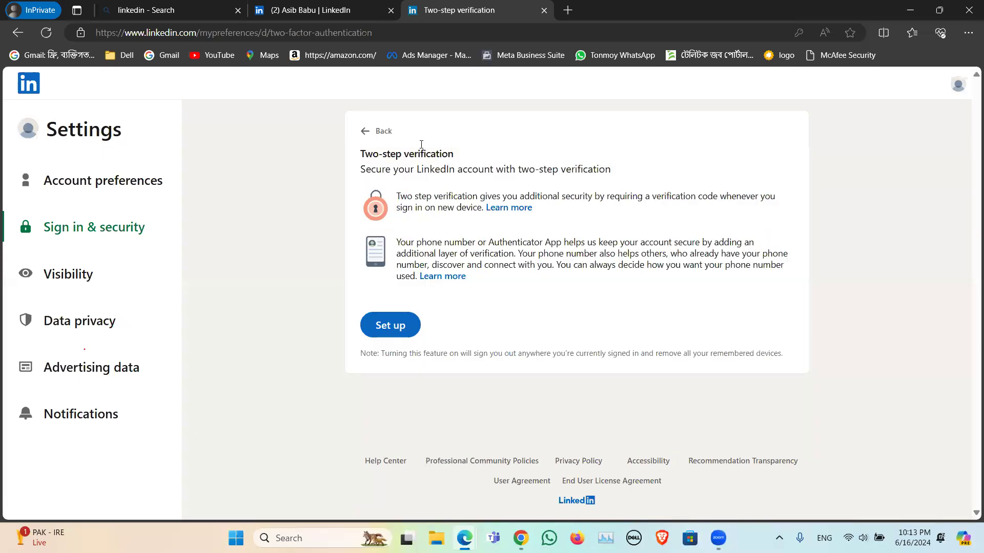
{"action": "left_click", "coordinate": [363, 135]}
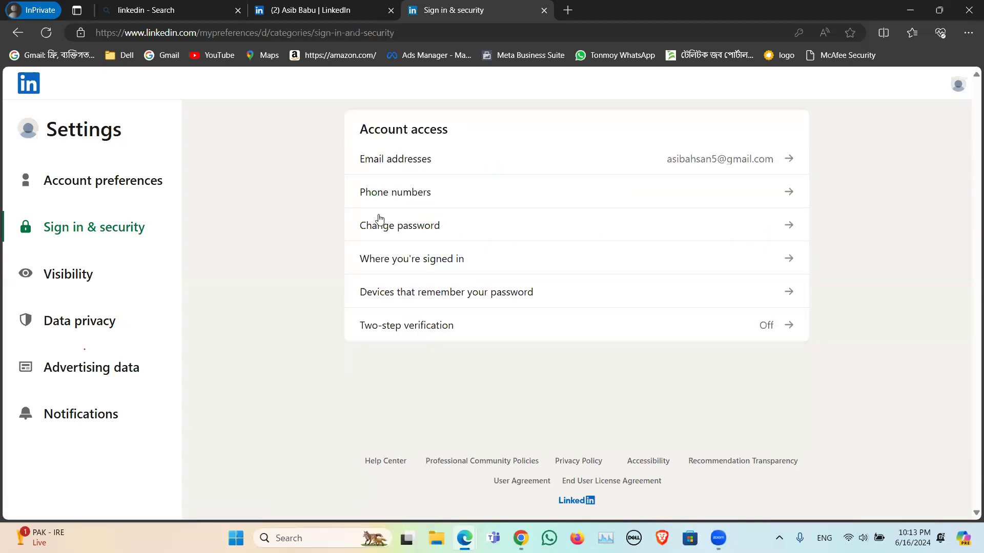
{"action": "left_click", "coordinate": [956, 92]}
{"action": "left_click", "coordinate": [920, 199]}
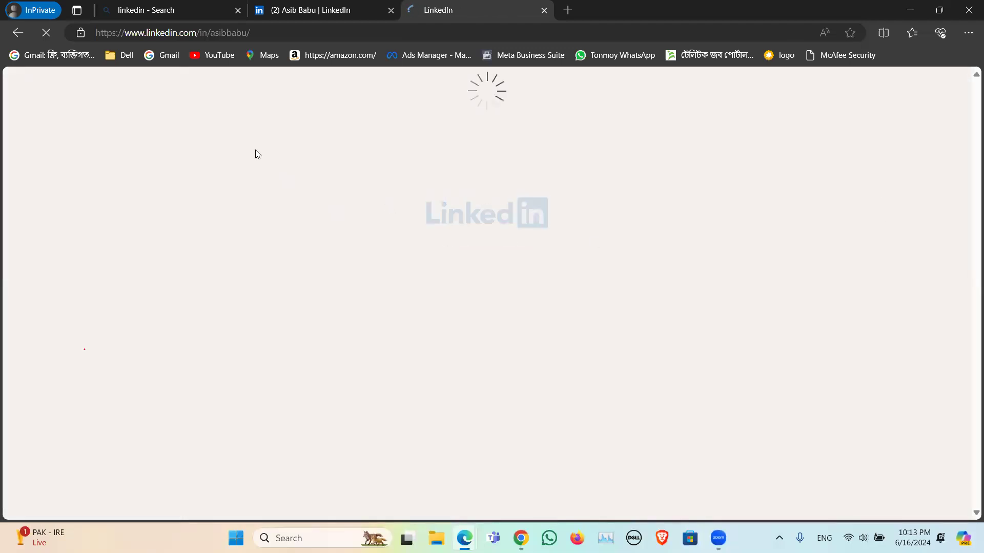
Scroll through the completed profile, then return to the home feed.
{"action": "scroll", "coordinate": [453, 298], "scroll_direction": "down", "scroll_amount": 5}
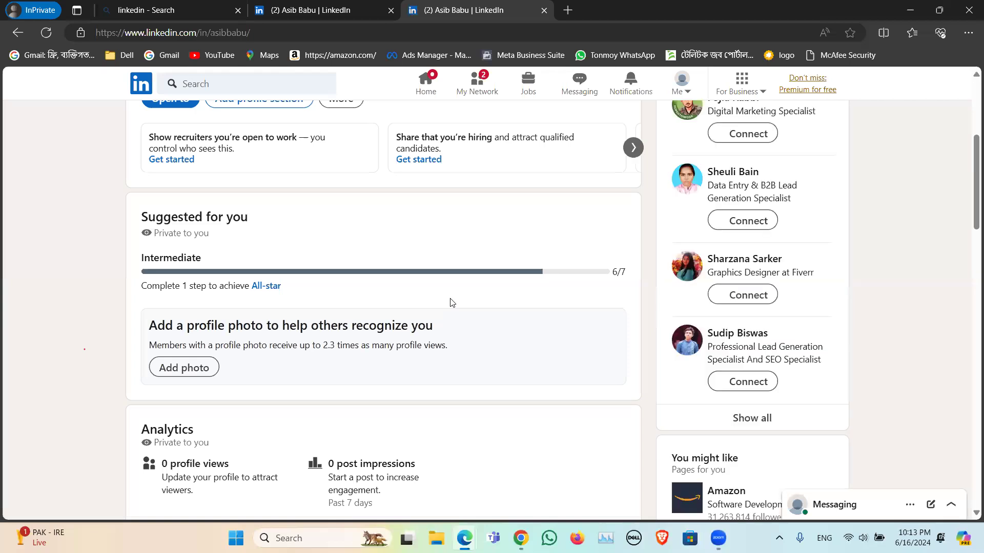
{"action": "scroll", "coordinate": [459, 316], "scroll_direction": "down", "scroll_amount": 19}
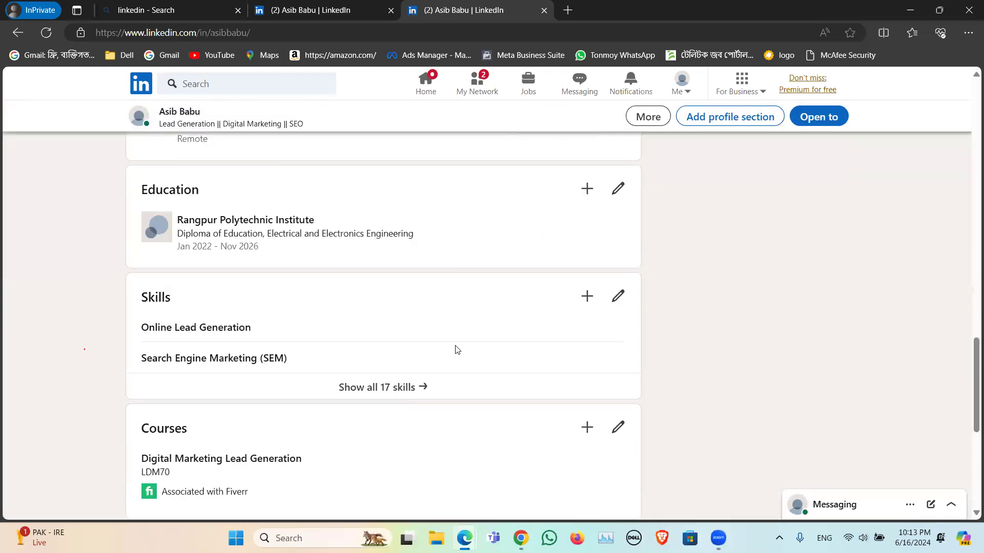
{"action": "scroll", "coordinate": [457, 347], "scroll_direction": "up", "scroll_amount": 9}
{"action": "scroll", "coordinate": [375, 353], "scroll_direction": "up", "scroll_amount": 7}
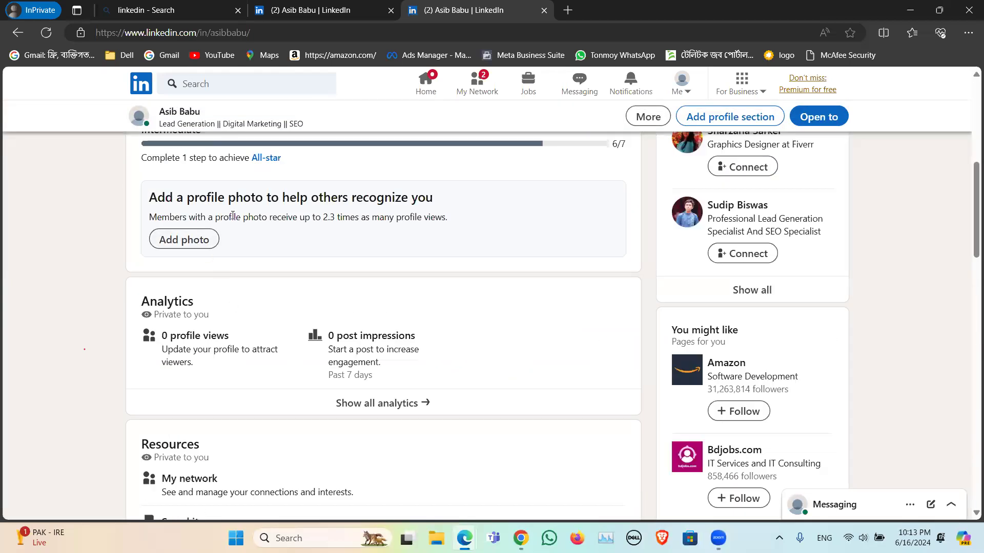
{"action": "scroll", "coordinate": [232, 216], "scroll_direction": "up", "scroll_amount": 1}
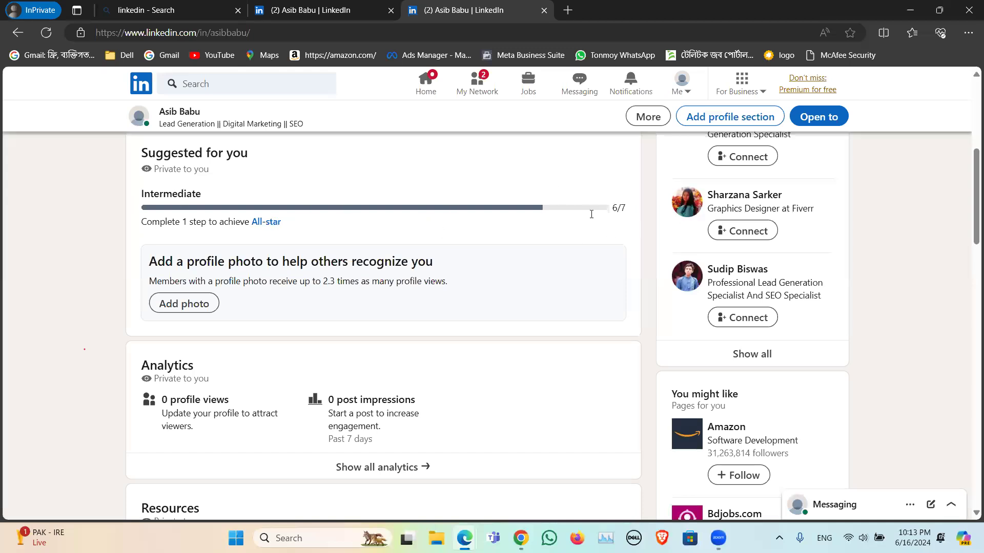
{"action": "scroll", "coordinate": [566, 208], "scroll_direction": "up", "scroll_amount": 6}
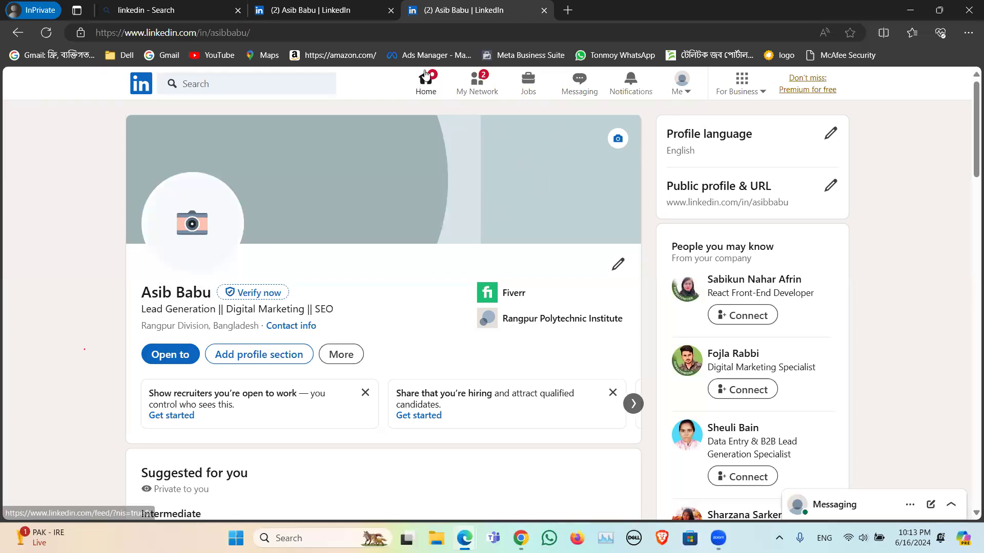
{"action": "left_click", "coordinate": [431, 91]}
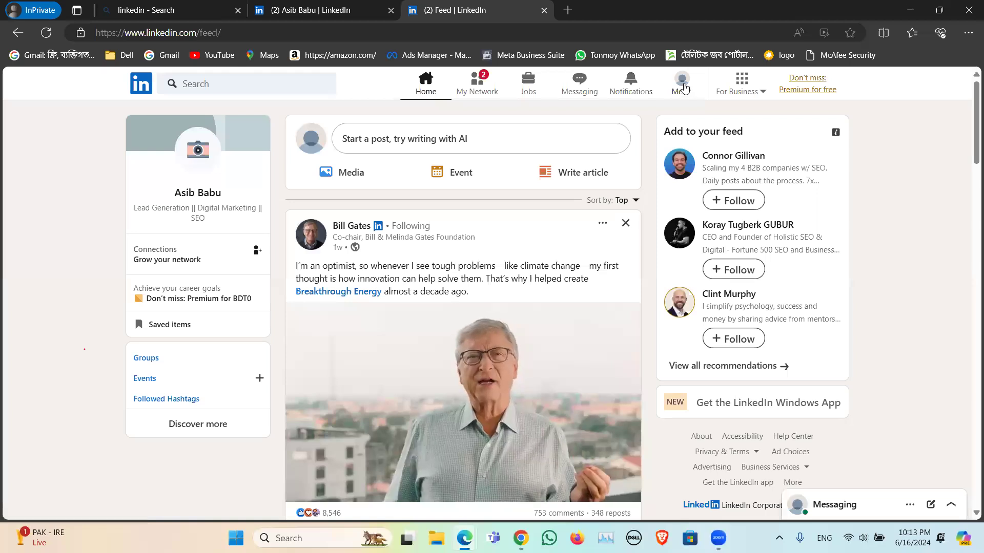
Go to My Network's suggestions page and click into the top search box.
{"action": "left_click", "coordinate": [683, 86]}
{"action": "left_click", "coordinate": [738, 114]}
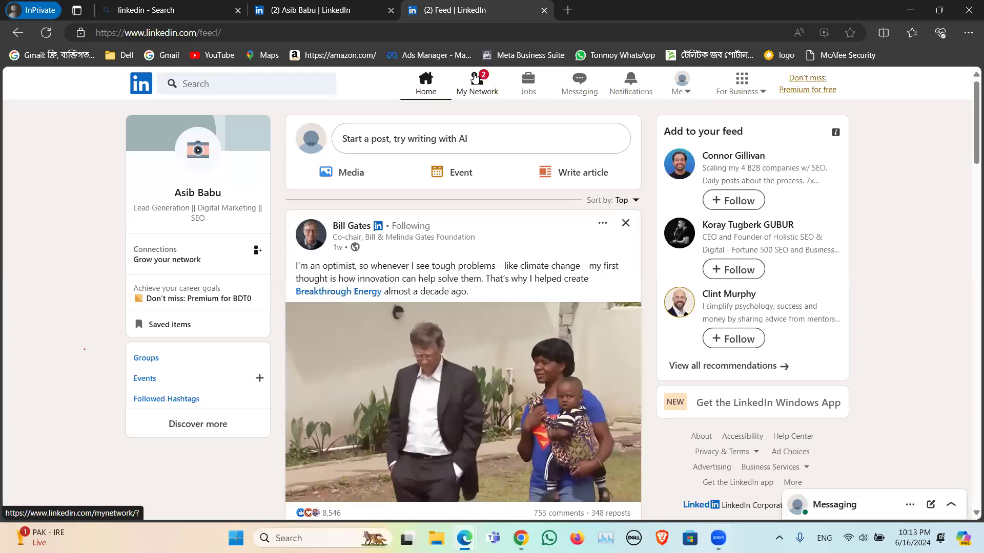
{"action": "left_click", "coordinate": [475, 77]}
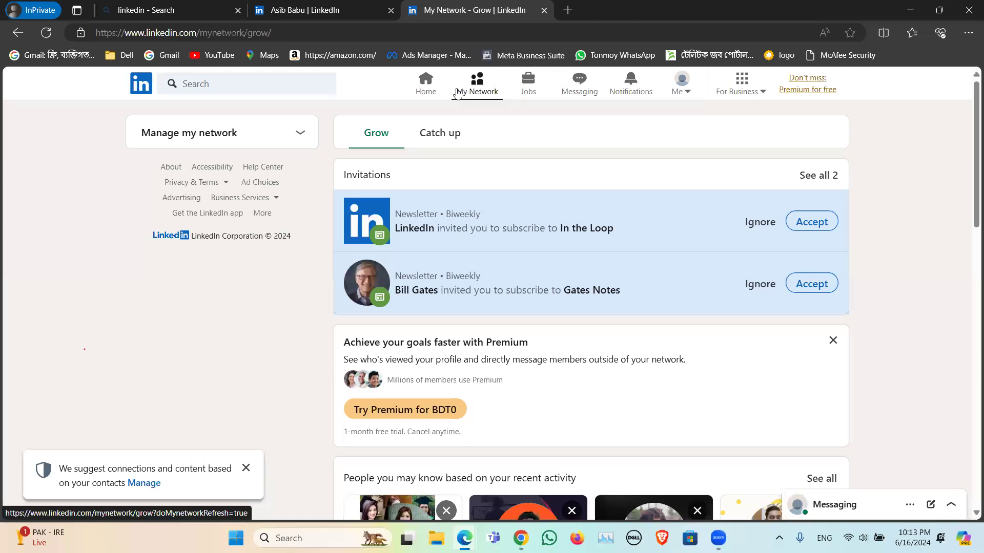
{"action": "scroll", "coordinate": [547, 414], "scroll_direction": "down", "scroll_amount": 8}
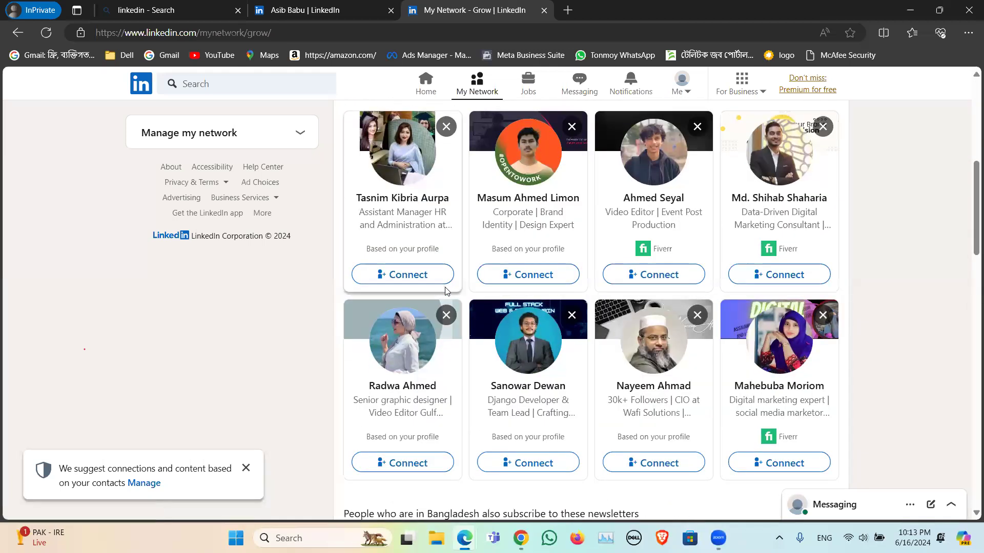
{"action": "scroll", "coordinate": [478, 260], "scroll_direction": "up", "scroll_amount": 5}
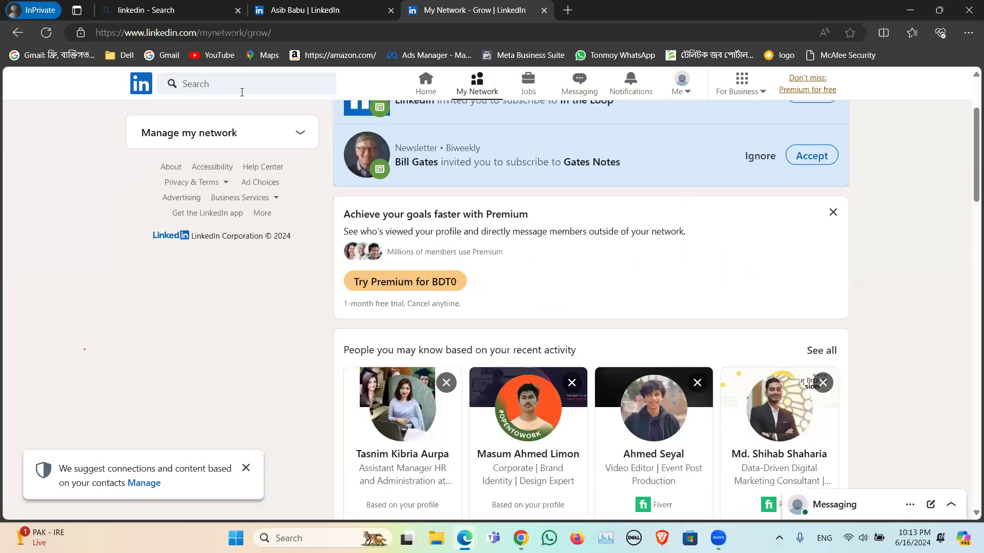
{"action": "left_click", "coordinate": [236, 83]}
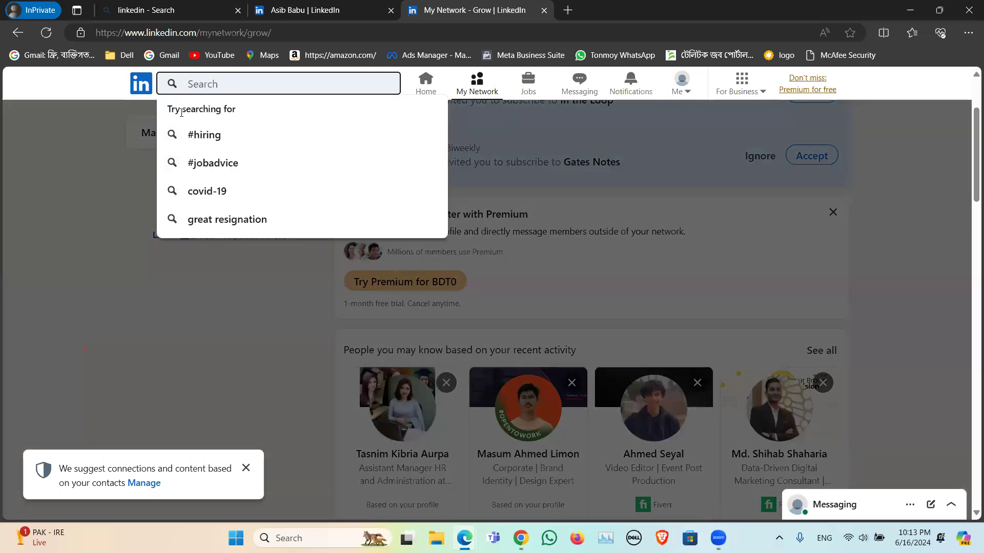
Search 'ceo' and narrow the results to People, dismissing the pop-up notices.
{"action": "type", "text": "ceo"}
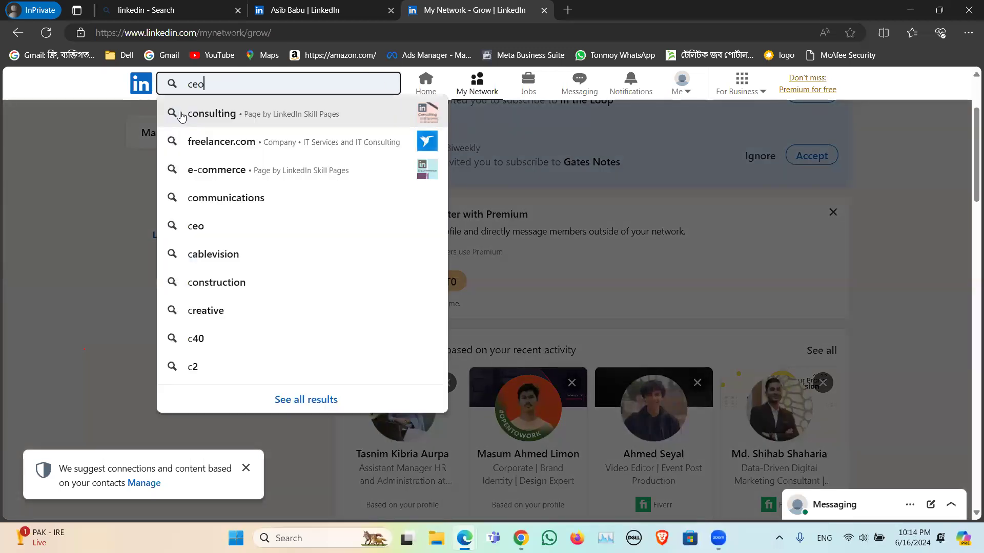
{"action": "key", "text": "Return"}
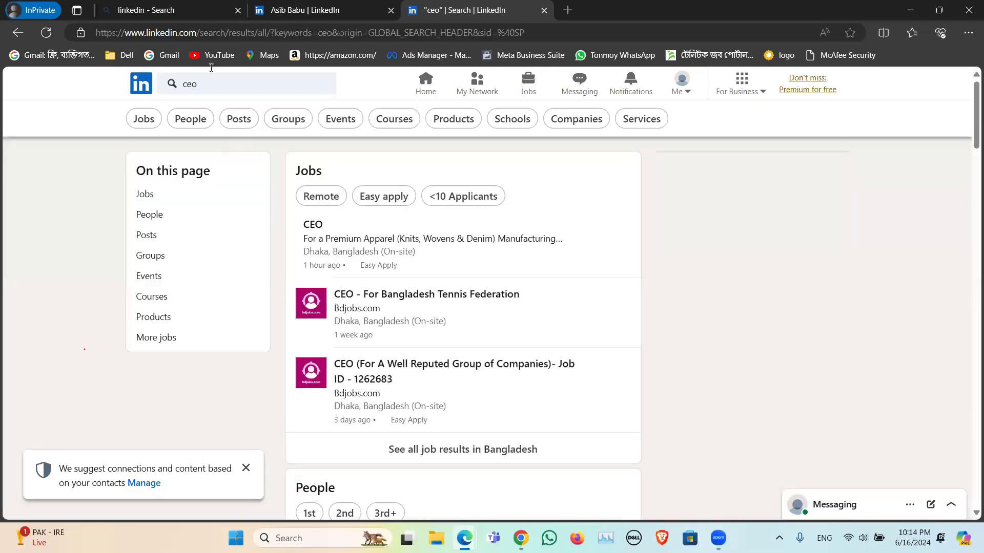
{"action": "left_click", "coordinate": [202, 123]}
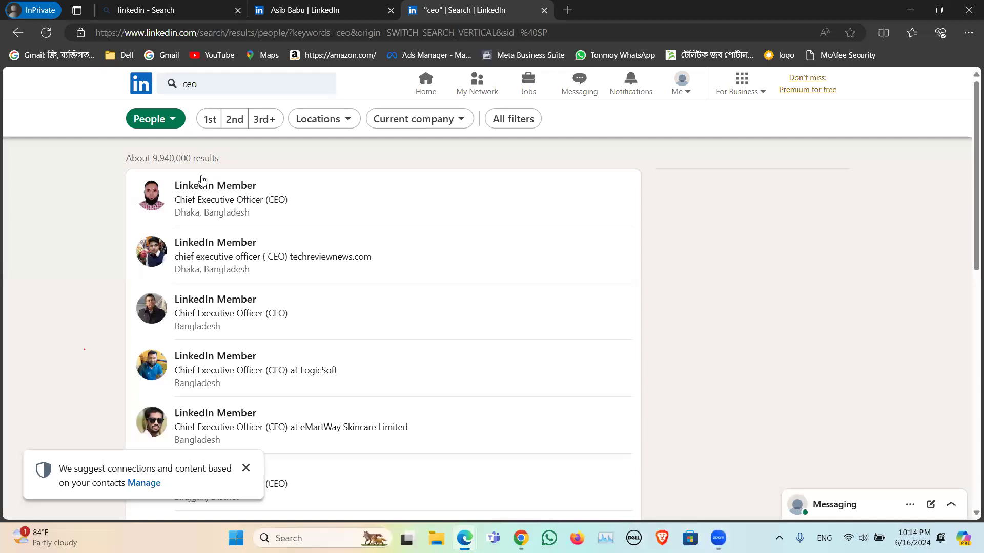
{"action": "scroll", "coordinate": [187, 216], "scroll_direction": "down", "scroll_amount": 2}
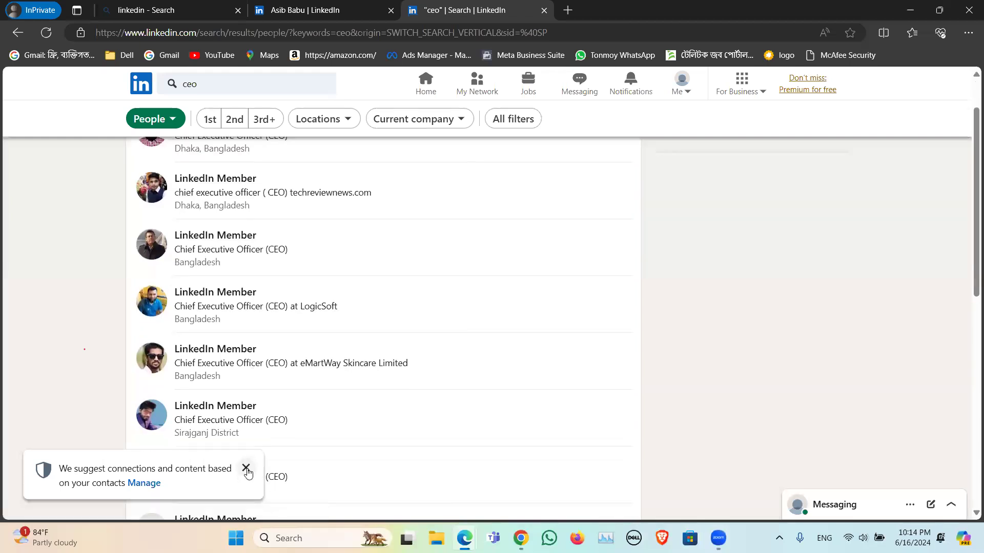
{"action": "left_click", "coordinate": [246, 467]}
{"action": "scroll", "coordinate": [260, 336], "scroll_direction": "up", "scroll_amount": 2}
{"action": "left_click", "coordinate": [213, 185]}
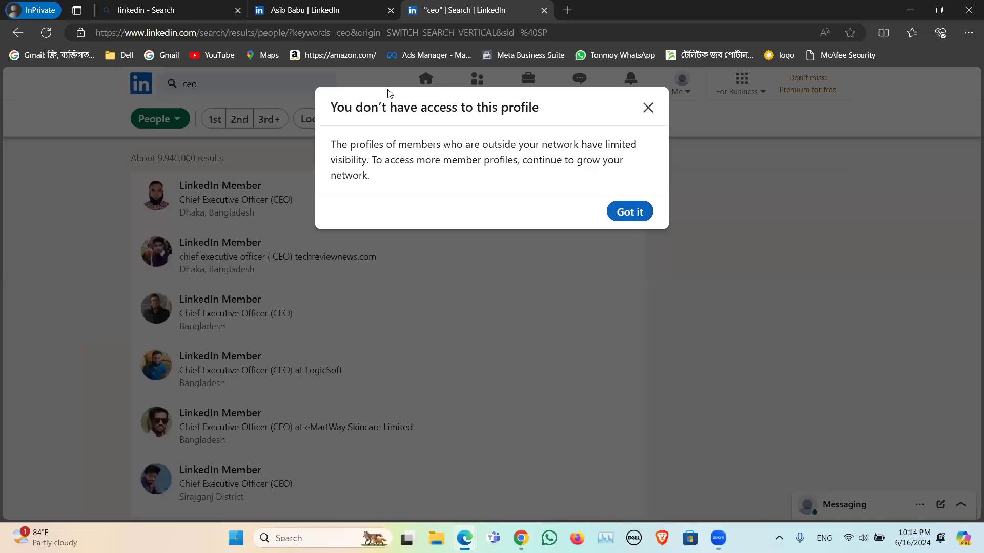
{"action": "left_click", "coordinate": [633, 210]}
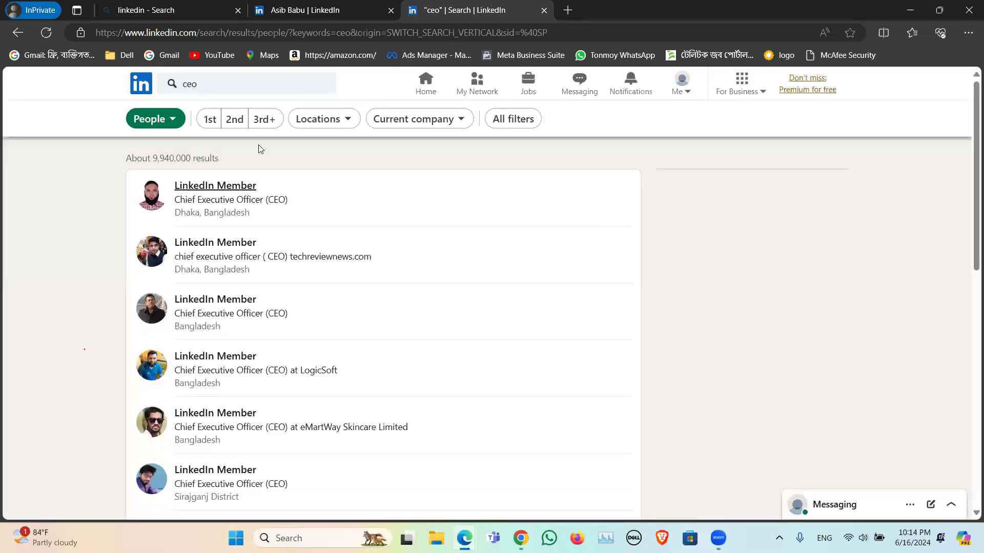
Filter to 1st, 2nd and 3rd+ connections in the United States and follow the second result.
{"action": "left_click", "coordinate": [212, 125]}
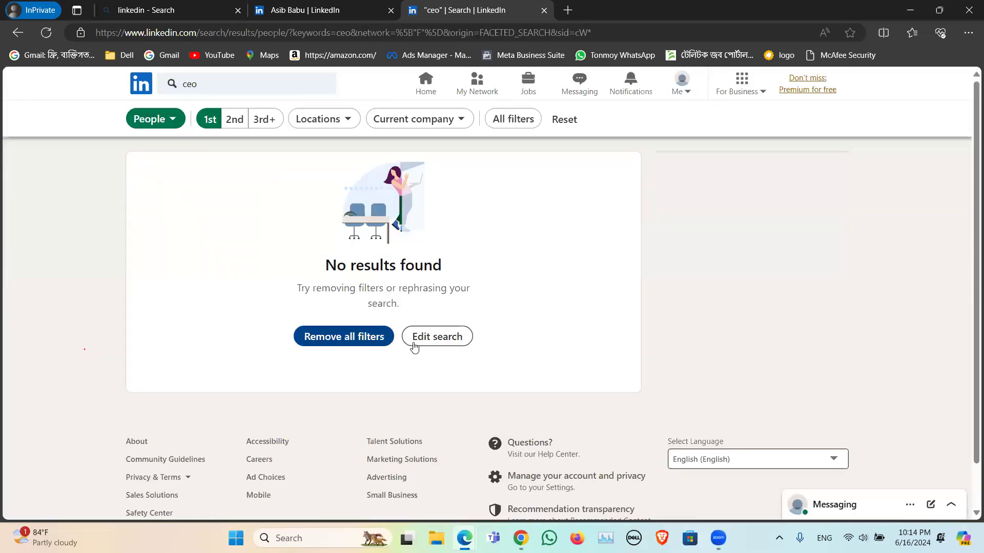
{"action": "left_click", "coordinate": [239, 119]}
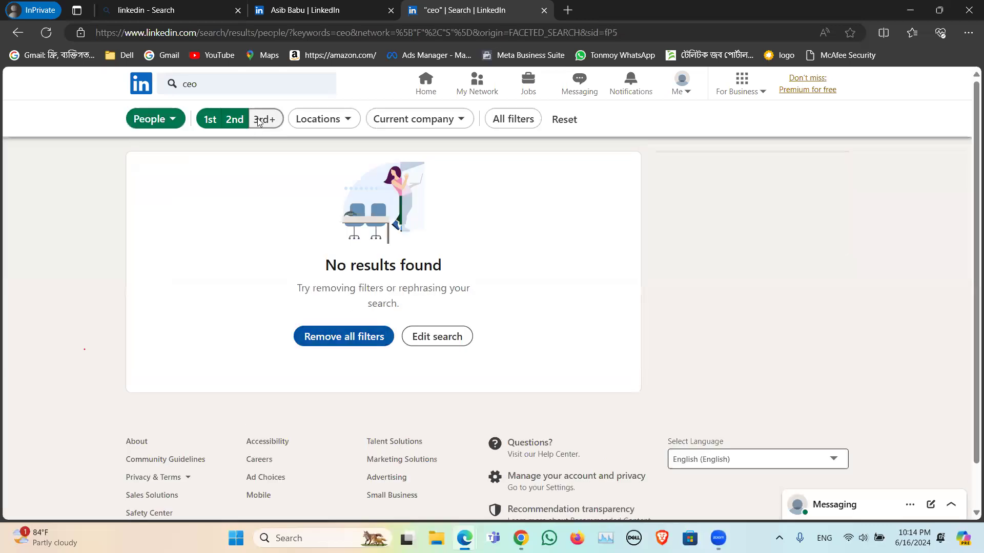
{"action": "left_click", "coordinate": [257, 130]}
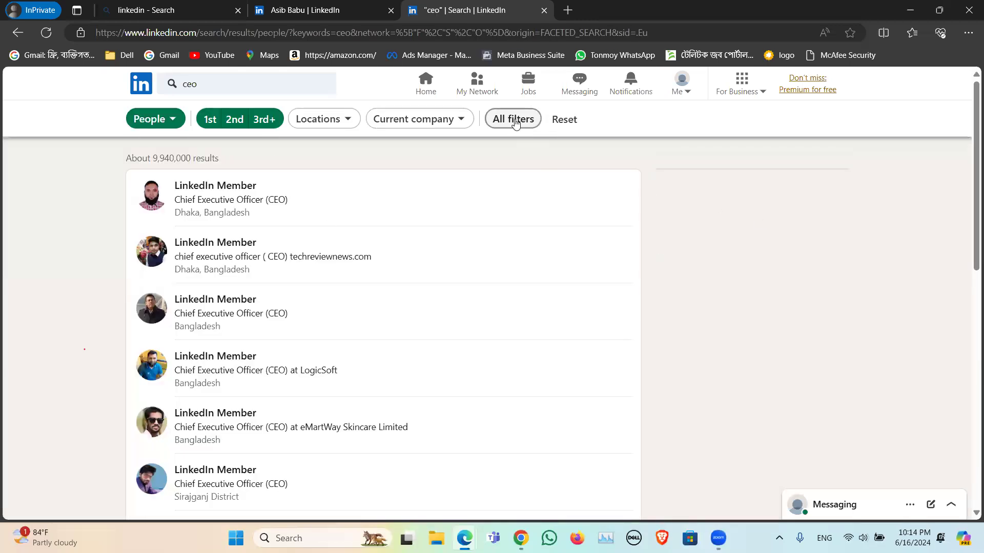
{"action": "left_click", "coordinate": [348, 118]}
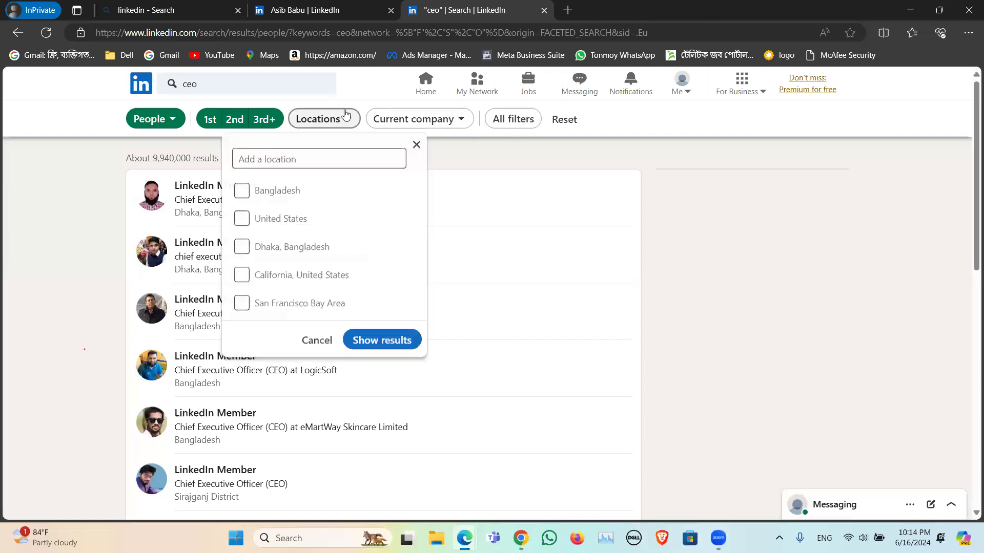
{"action": "left_click", "coordinate": [382, 340]}
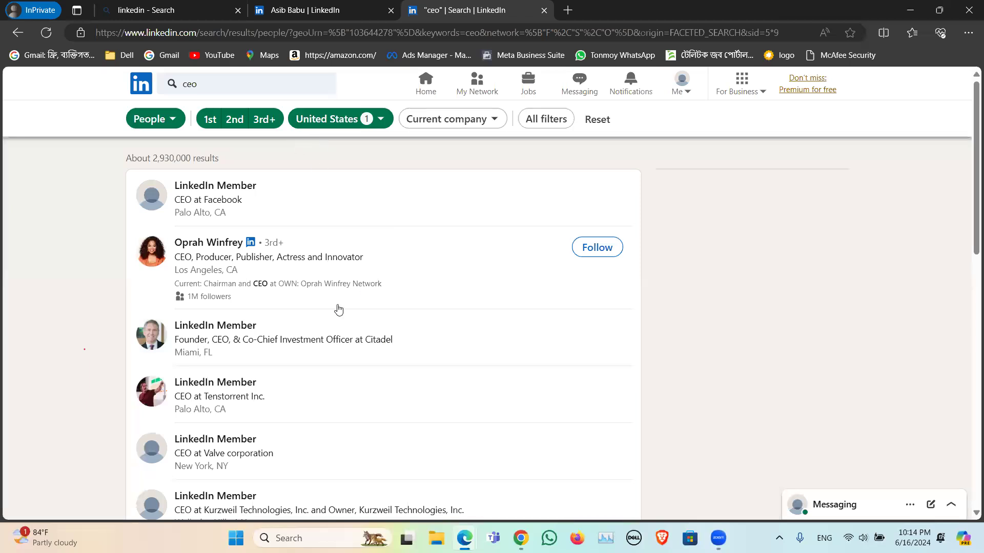
{"action": "left_click", "coordinate": [611, 254]}
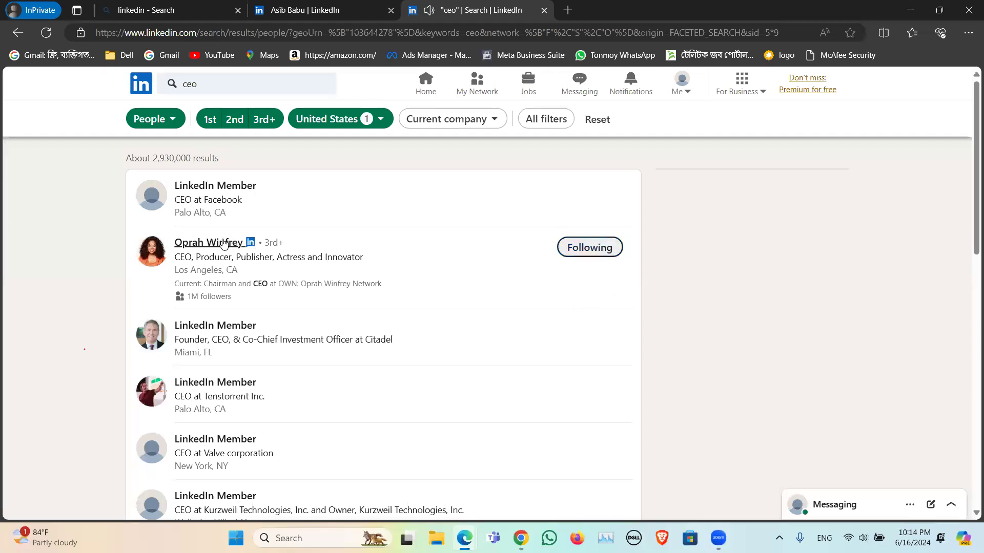
{"action": "left_click", "coordinate": [223, 241]}
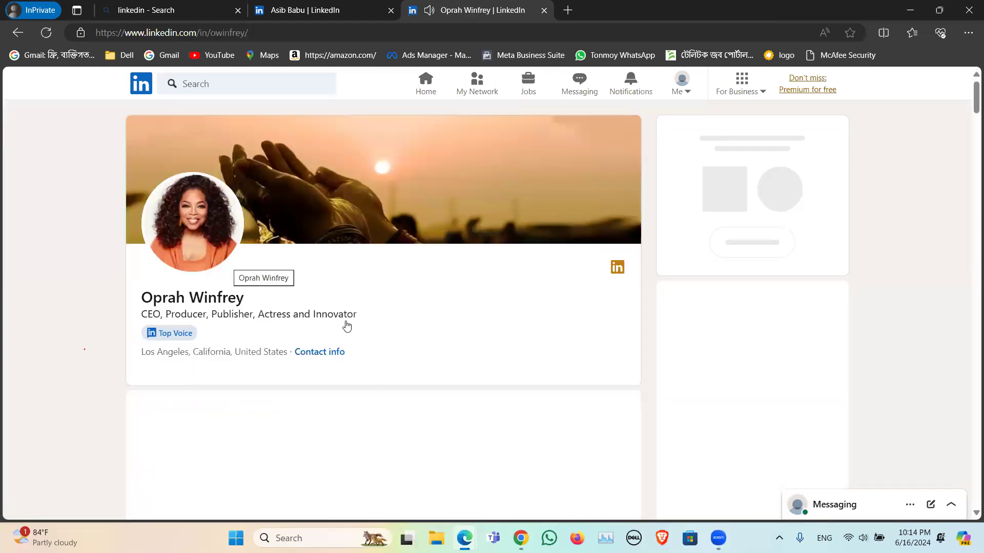
Start a Connect invitation from More, begin entering an email address, then close the dialog.
{"action": "left_click", "coordinate": [321, 393]}
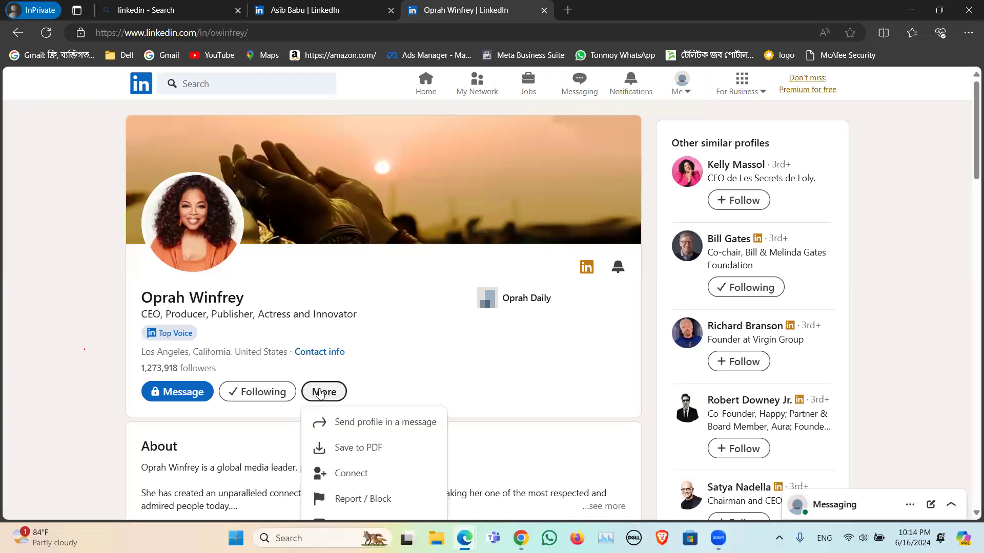
{"action": "left_click", "coordinate": [336, 470]}
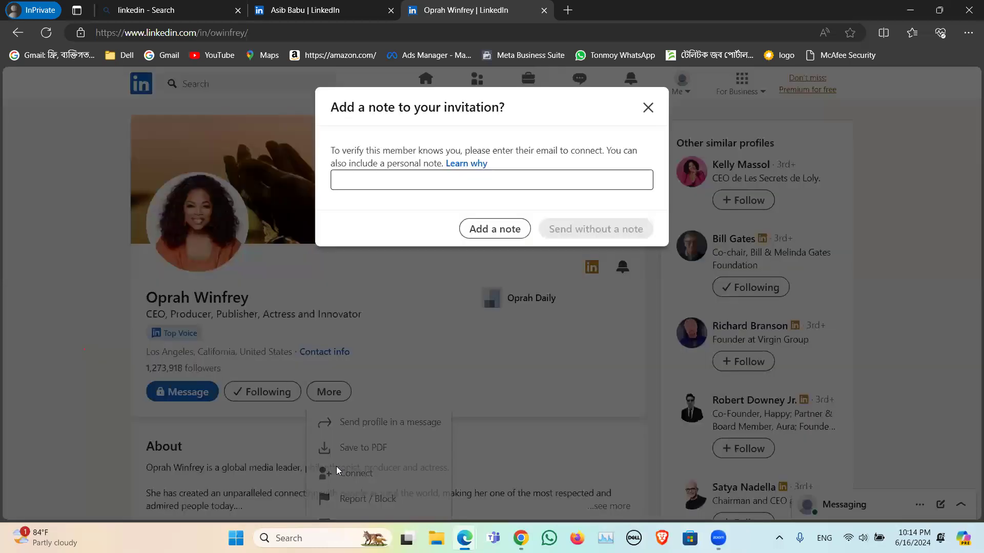
{"action": "left_click", "coordinate": [432, 182]}
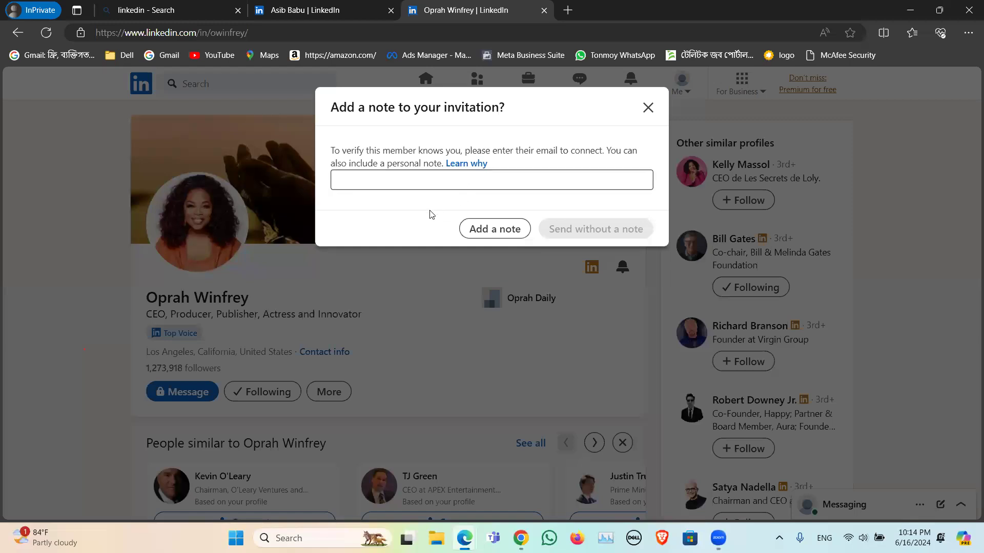
{"action": "left_click", "coordinate": [414, 180]}
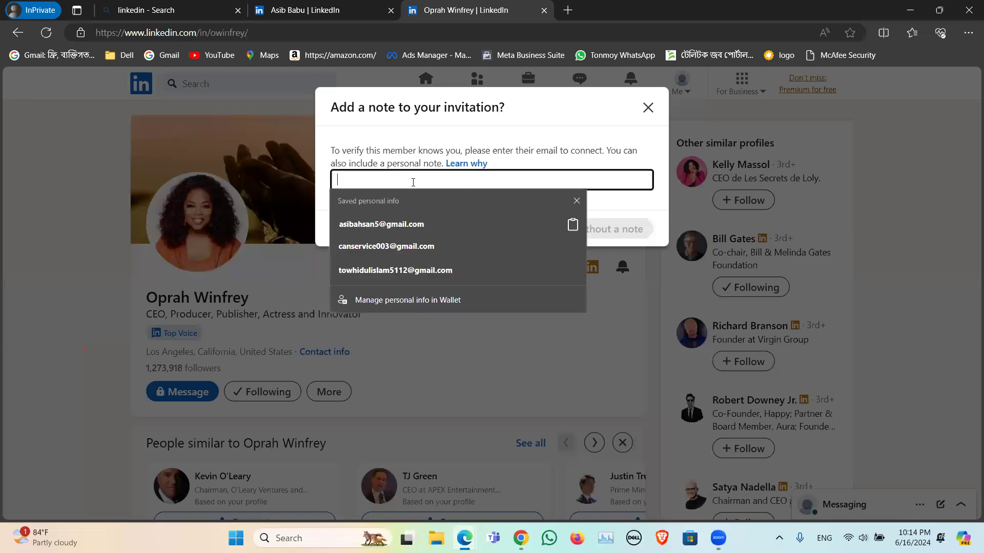
{"action": "type", "text": "hello"}
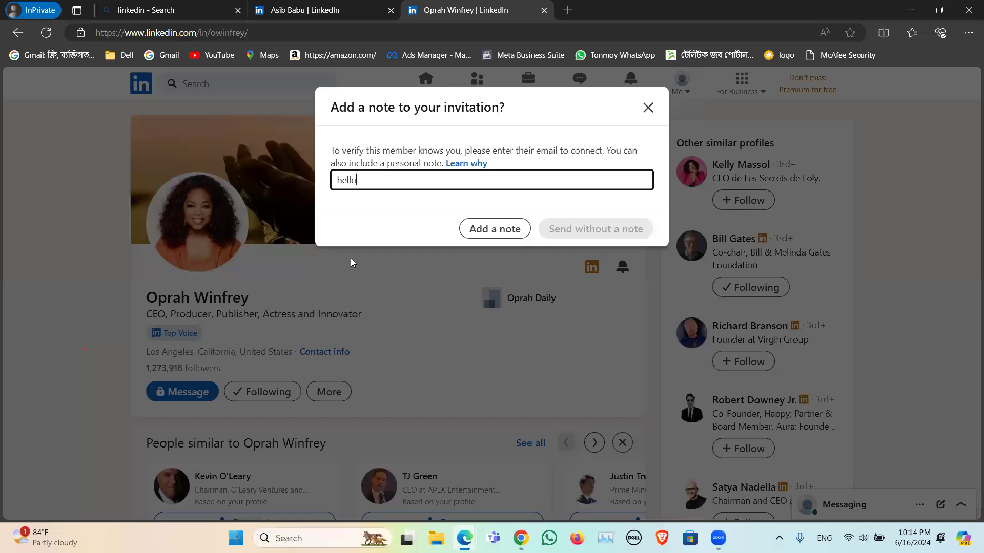
{"action": "left_click", "coordinate": [352, 260]}
Retry Connect, close the invitation unsent, and return to the My Network page.
{"action": "left_click", "coordinate": [325, 392]}
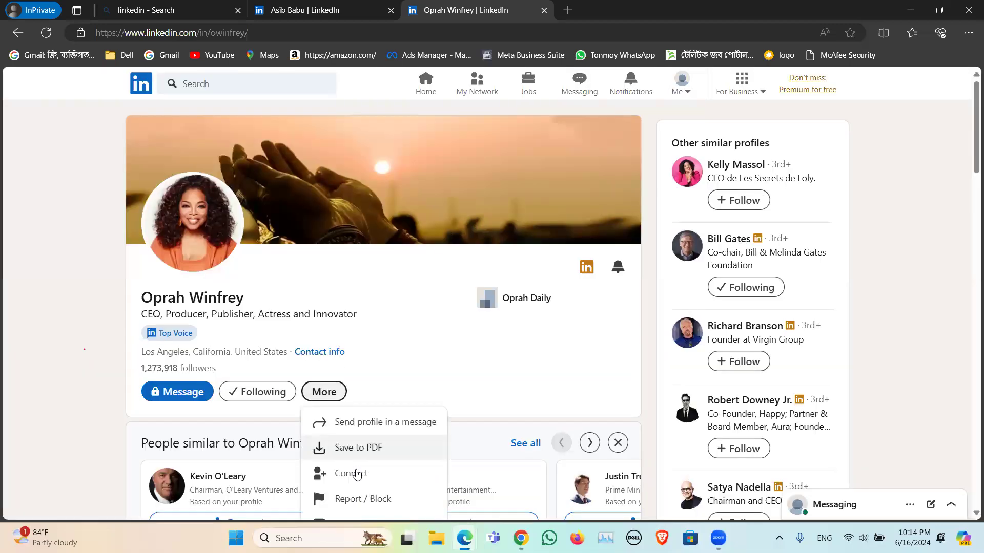
{"action": "left_click", "coordinate": [352, 470]}
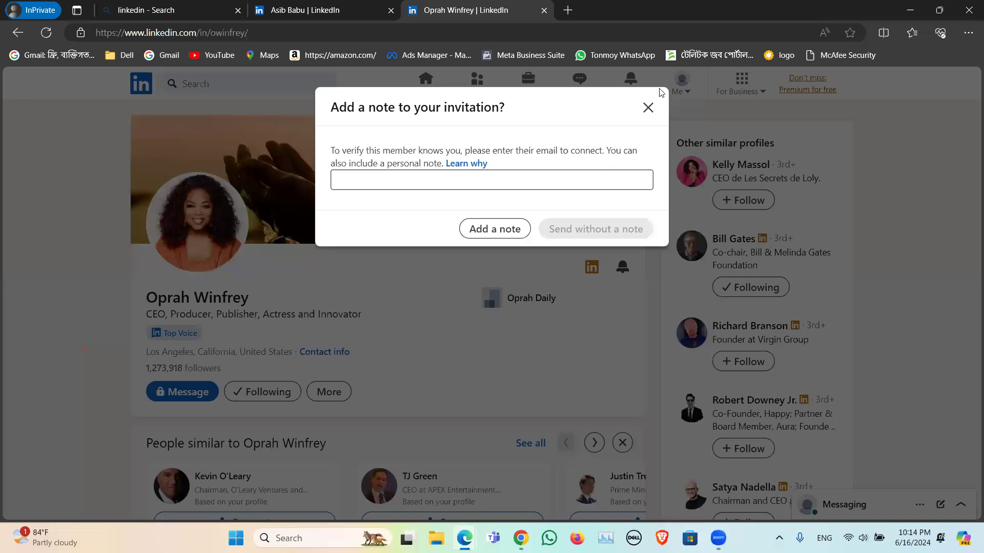
{"action": "left_click", "coordinate": [651, 106]}
{"action": "scroll", "coordinate": [615, 205], "scroll_direction": "down", "scroll_amount": 3}
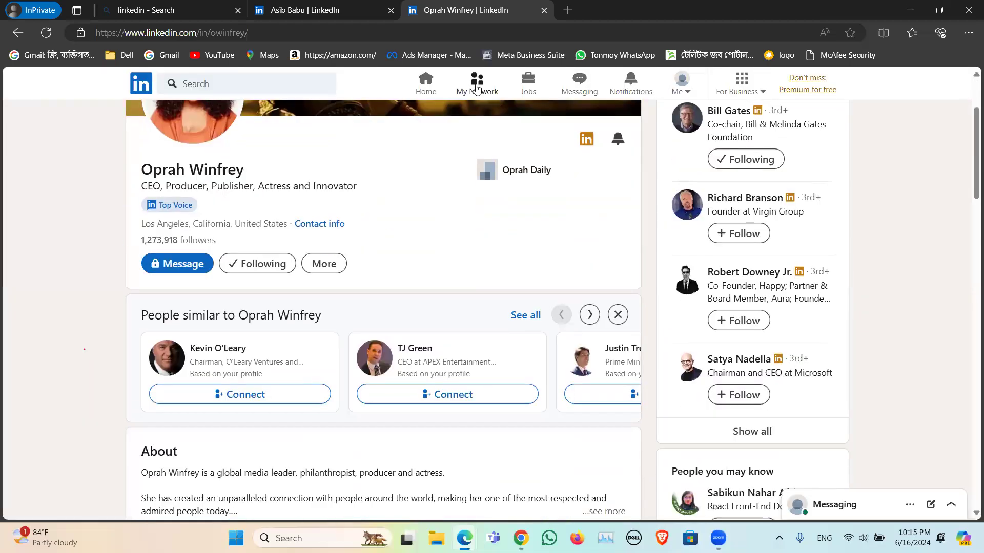
{"action": "scroll", "coordinate": [512, 154], "scroll_direction": "up", "scroll_amount": 3}
{"action": "left_click", "coordinate": [425, 81]}
Send connection requests to seven suggested people on the My Network page.
{"action": "left_click", "coordinate": [480, 85]}
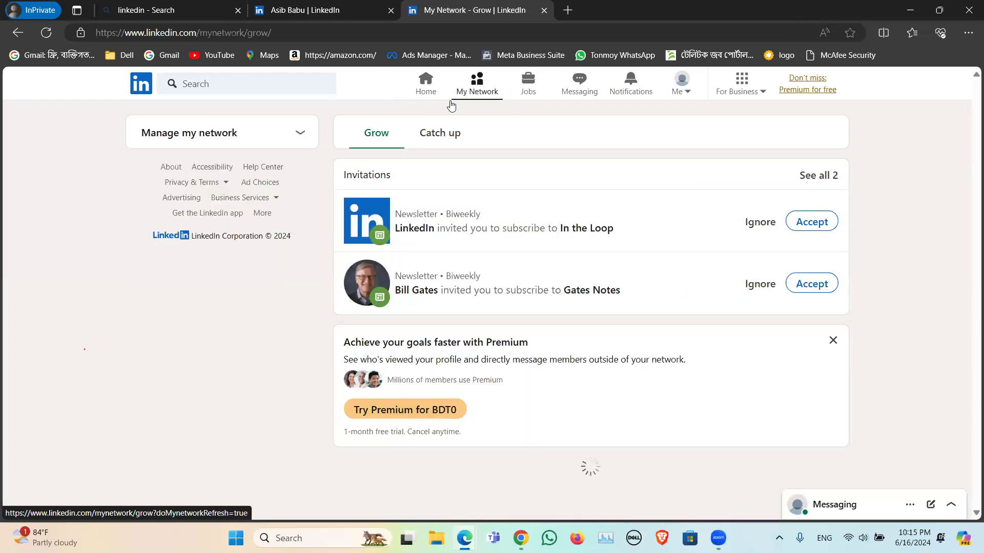
{"action": "scroll", "coordinate": [556, 282], "scroll_direction": "down", "scroll_amount": 6}
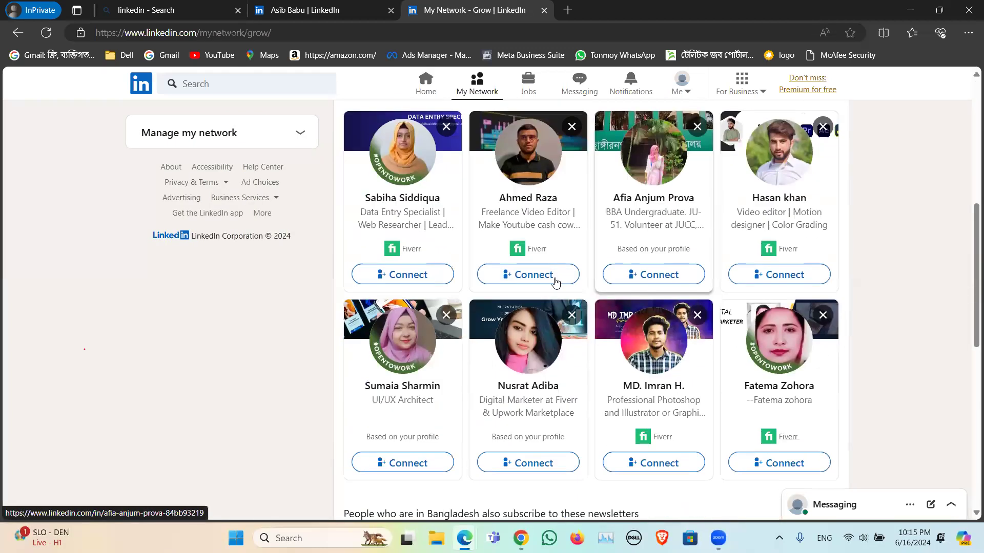
{"action": "scroll", "coordinate": [554, 282], "scroll_direction": "up", "scroll_amount": 1}
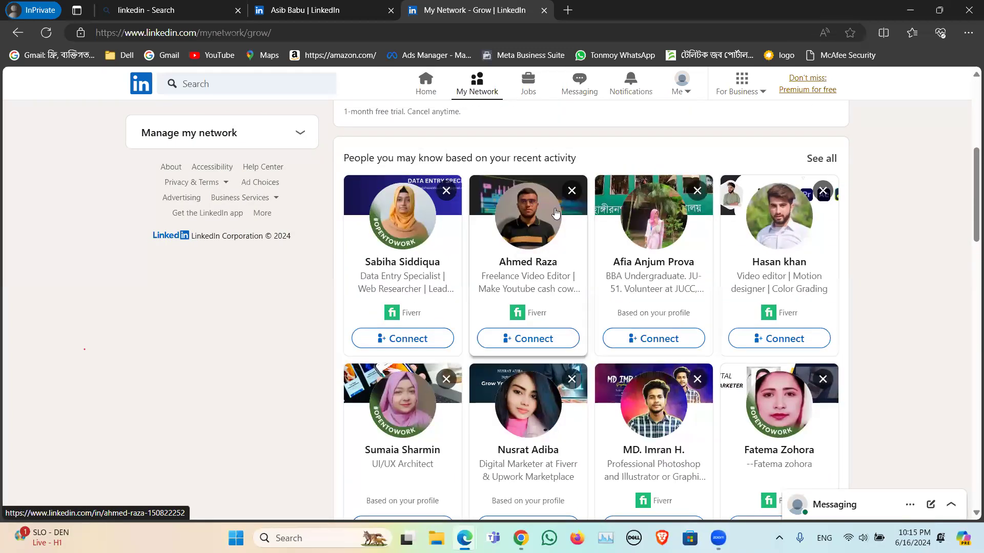
{"action": "left_click", "coordinate": [401, 341]}
{"action": "left_click", "coordinate": [535, 342]}
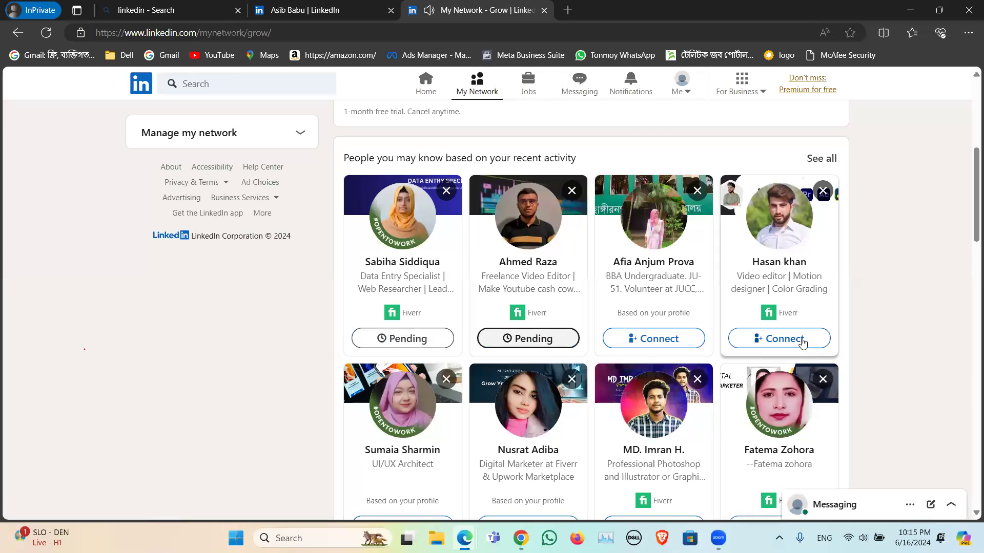
{"action": "left_click", "coordinate": [802, 343]}
{"action": "scroll", "coordinate": [789, 328], "scroll_direction": "down", "scroll_amount": 2}
{"action": "left_click", "coordinate": [783, 398]}
{"action": "left_click", "coordinate": [535, 397]}
{"action": "left_click", "coordinate": [653, 398]}
{"action": "left_click", "coordinate": [406, 398]}
Accept the In the Loop newsletter invitation, then return to the home feed.
{"action": "scroll", "coordinate": [410, 397], "scroll_direction": "down", "scroll_amount": 4}
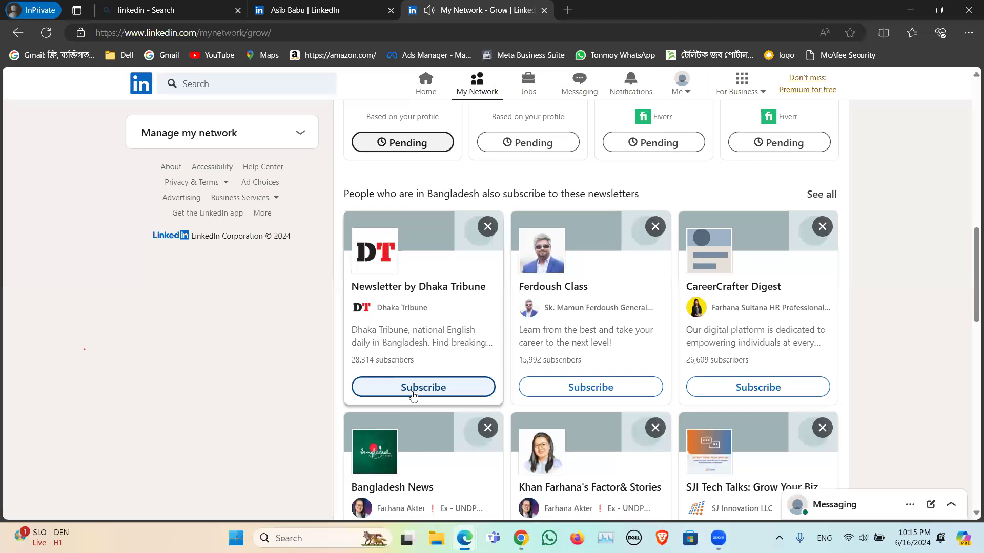
{"action": "scroll", "coordinate": [617, 371], "scroll_direction": "up", "scroll_amount": 15}
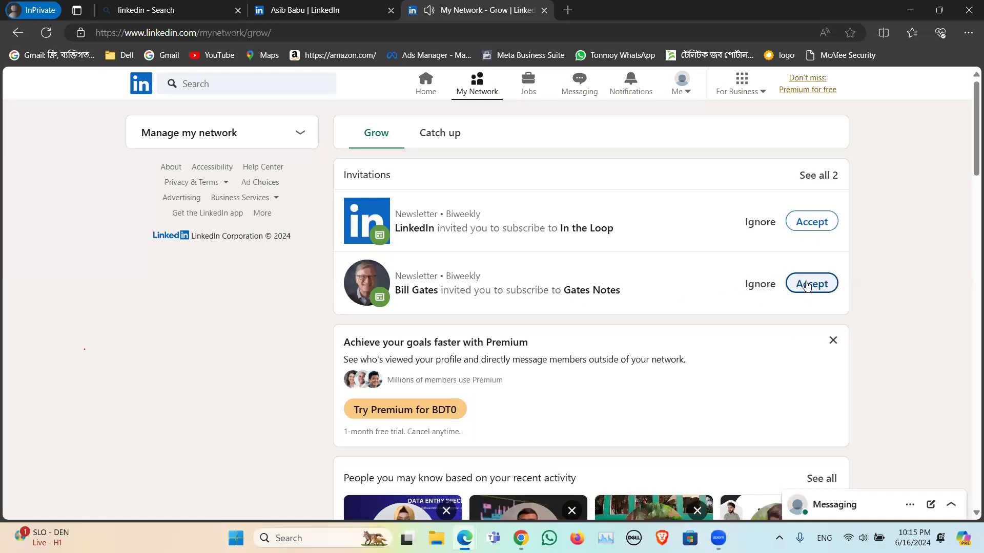
{"action": "left_click", "coordinate": [808, 255]}
{"action": "scroll", "coordinate": [664, 327], "scroll_direction": "down", "scroll_amount": 4}
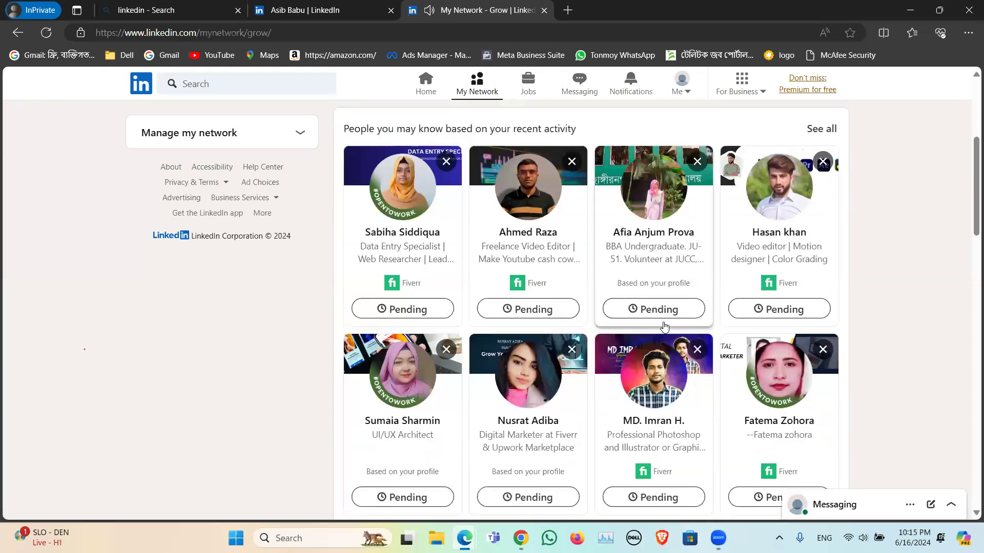
{"action": "scroll", "coordinate": [665, 327], "scroll_direction": "up", "scroll_amount": 4}
{"action": "scroll", "coordinate": [551, 303], "scroll_direction": "down", "scroll_amount": 3}
{"action": "scroll", "coordinate": [588, 204], "scroll_direction": "up", "scroll_amount": 3}
{"action": "scroll", "coordinate": [588, 204], "scroll_direction": "up", "scroll_amount": 1}
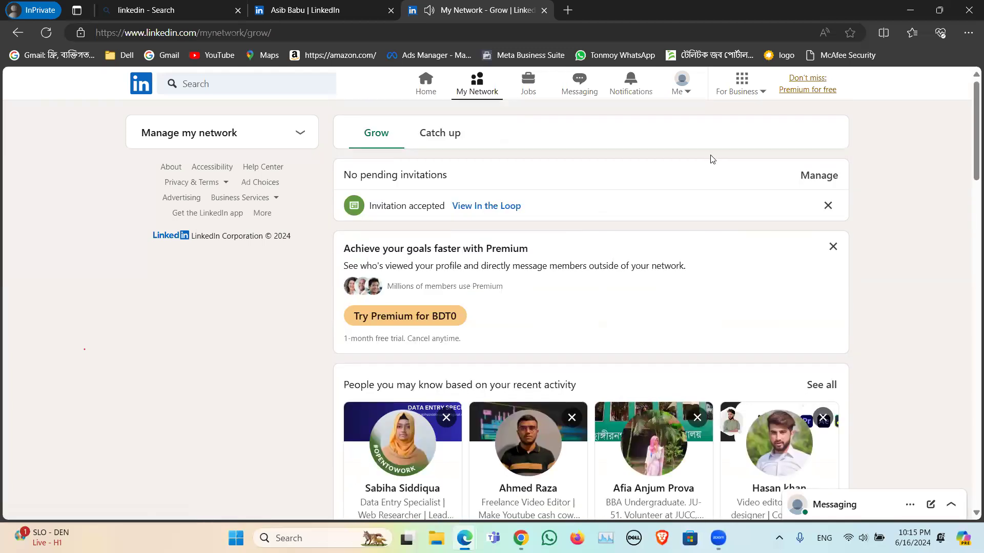
{"action": "left_click", "coordinate": [425, 91]}
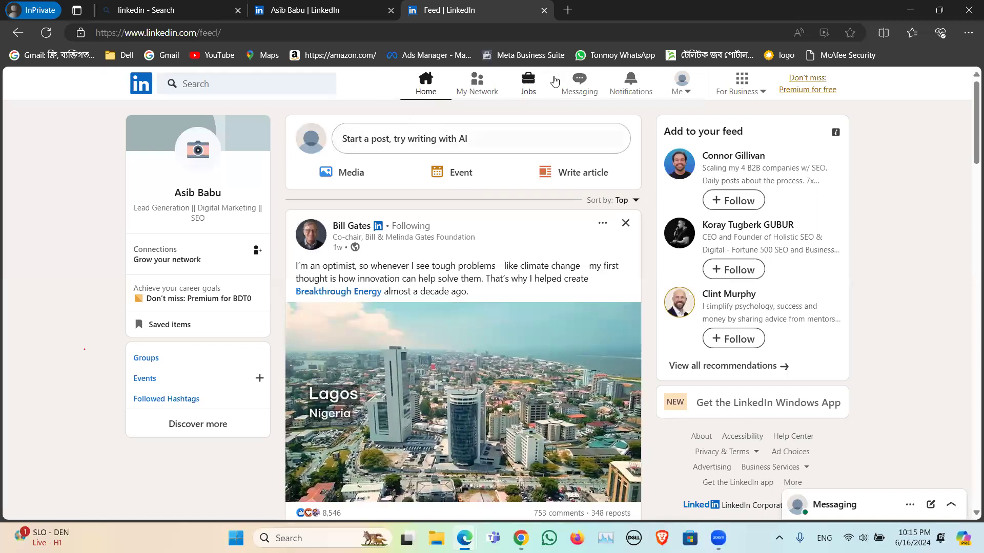
Rerun the recent 'ceo' search and narrow the results to People.
{"action": "left_click", "coordinate": [475, 85]}
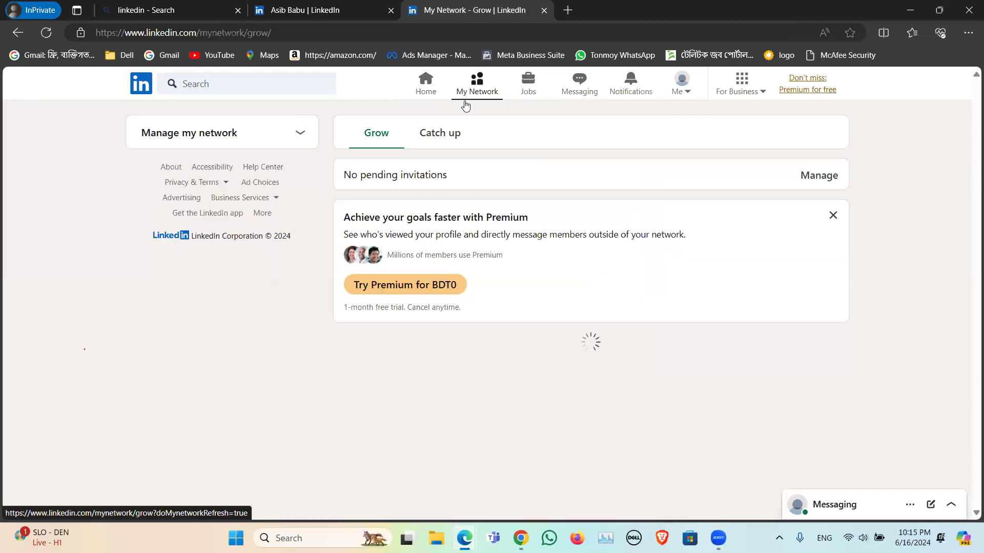
{"action": "scroll", "coordinate": [509, 288], "scroll_direction": "down", "scroll_amount": 1}
{"action": "scroll", "coordinate": [508, 288], "scroll_direction": "up", "scroll_amount": 1}
{"action": "left_click", "coordinate": [287, 82]}
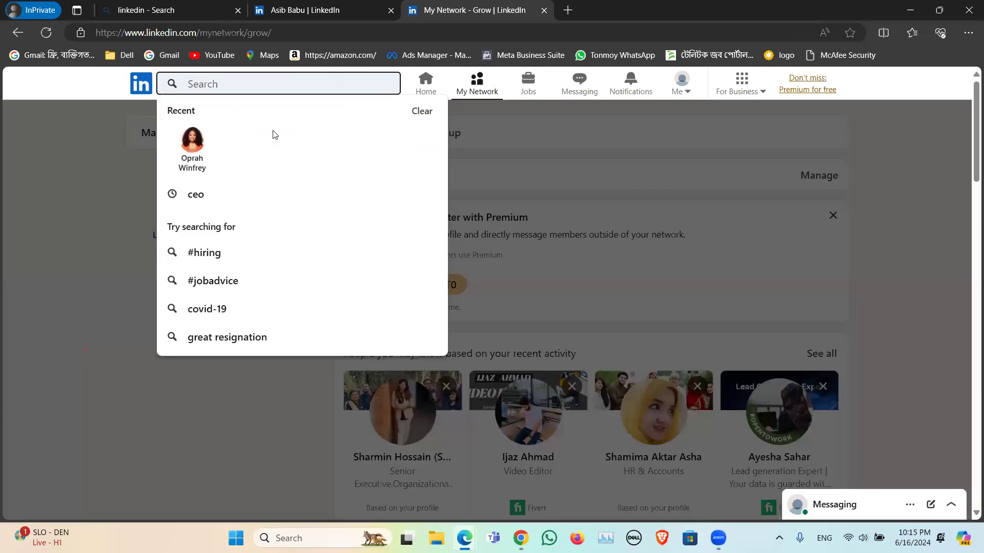
{"action": "left_click", "coordinate": [196, 196]}
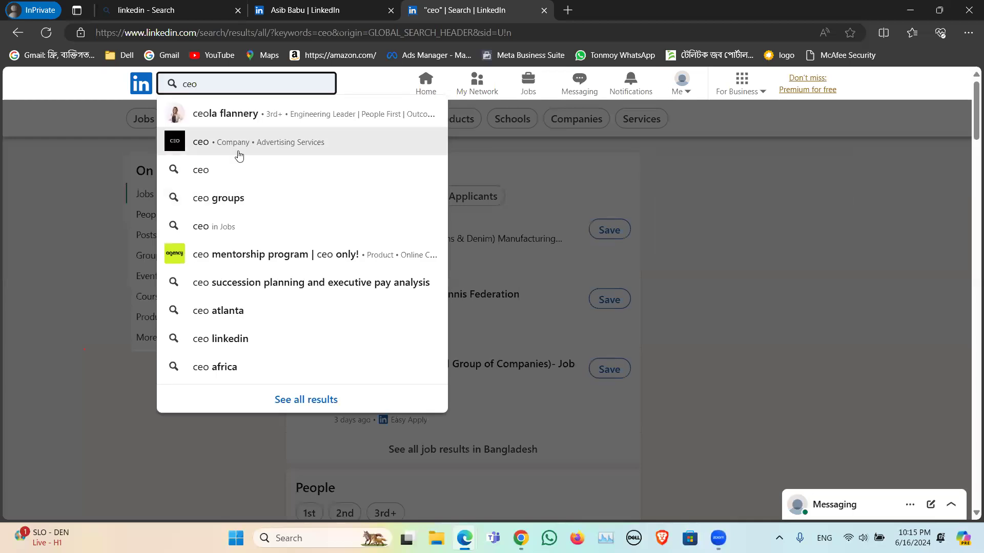
{"action": "left_click", "coordinate": [744, 218]}
{"action": "left_click", "coordinate": [191, 118]}
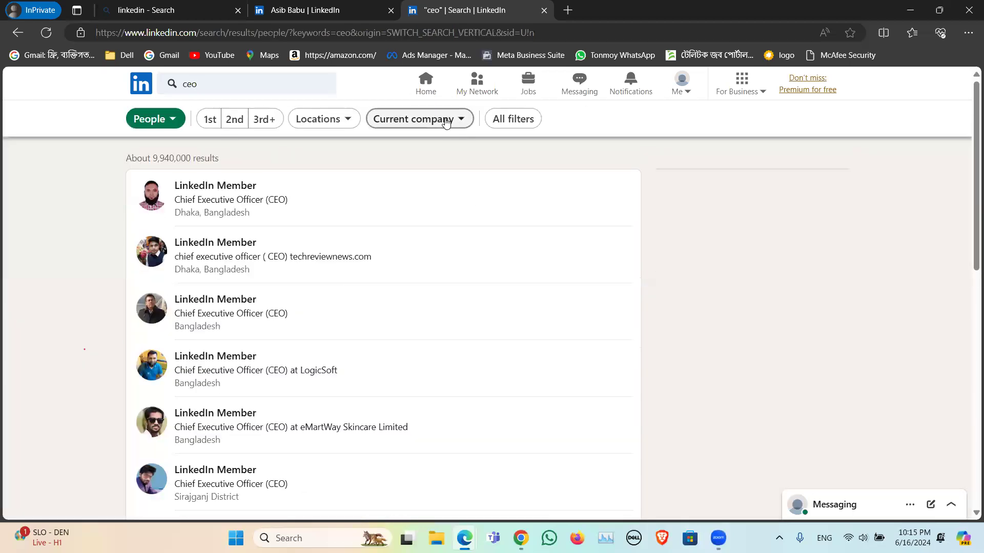
Filter the 'ceo' people results to 1st, 2nd and 3rd+ connections.
{"action": "left_click", "coordinate": [322, 118]}
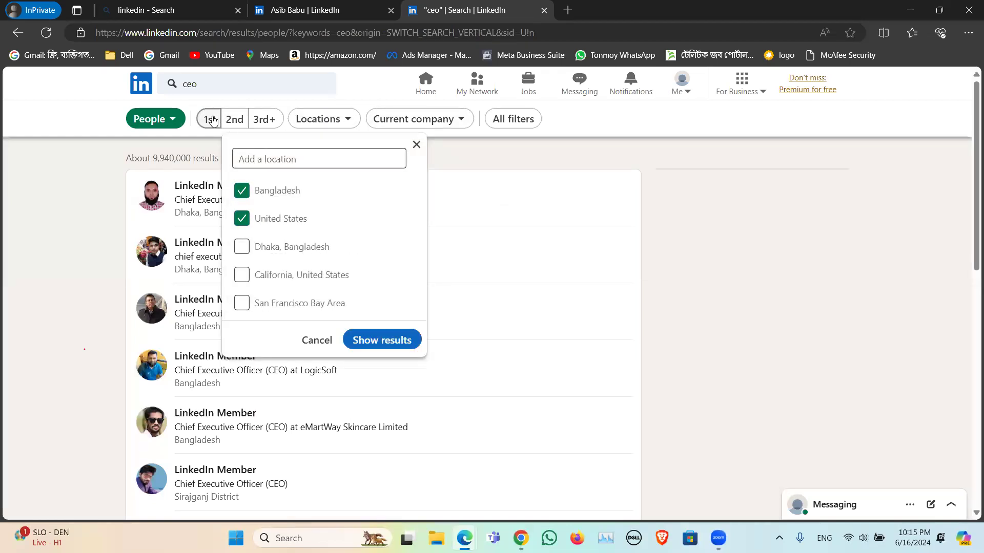
{"action": "left_click", "coordinate": [211, 119]}
{"action": "left_click", "coordinate": [234, 119]}
{"action": "left_click", "coordinate": [263, 118]}
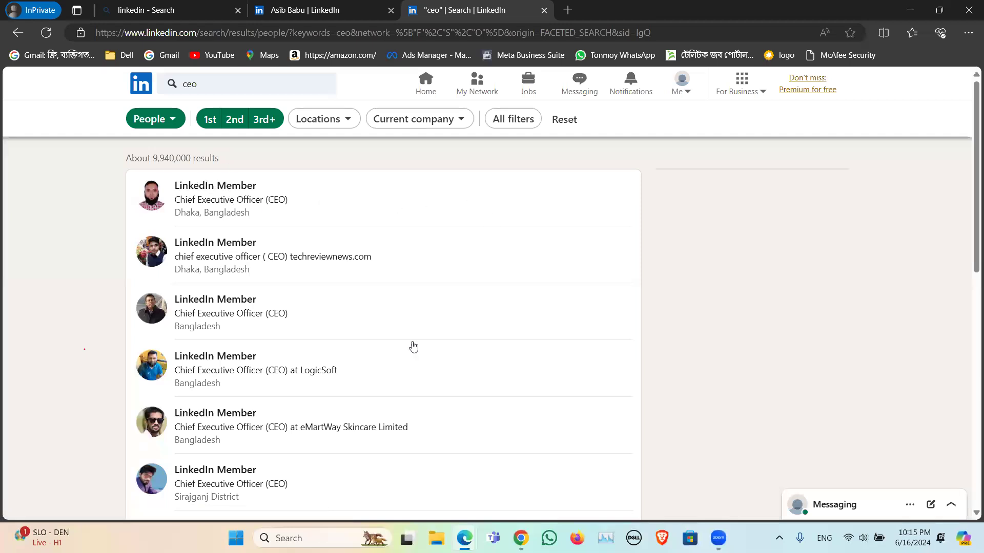
{"action": "scroll", "coordinate": [389, 277], "scroll_direction": "down", "scroll_amount": 10}
{"action": "scroll", "coordinate": [388, 275], "scroll_direction": "up", "scroll_amount": 10}
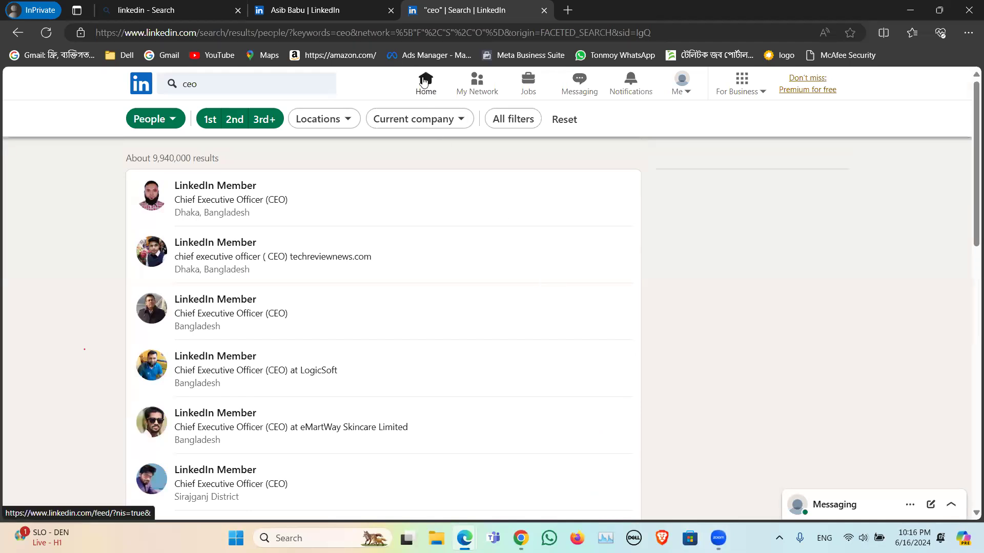
Send connection requests to two My Network suggestions and dismiss the weekly invitation limit notice.
{"action": "left_click", "coordinate": [423, 82]}
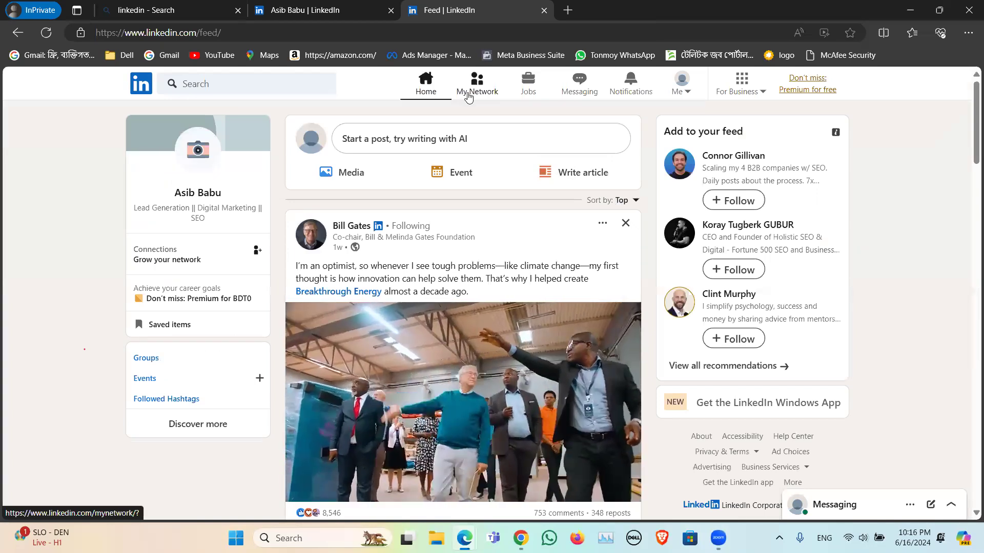
{"action": "left_click", "coordinate": [476, 82]}
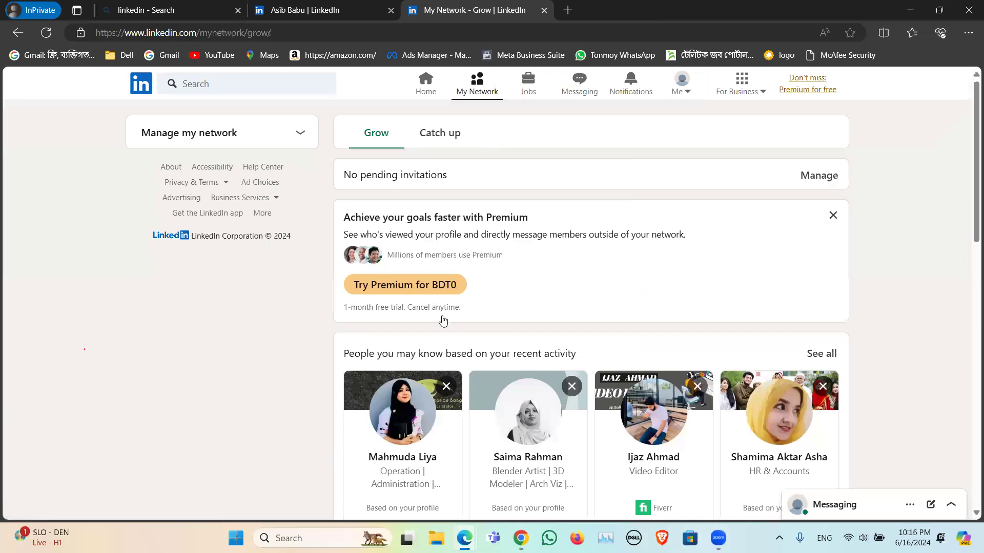
{"action": "scroll", "coordinate": [458, 293], "scroll_direction": "down", "scroll_amount": 3}
{"action": "left_click", "coordinate": [411, 406]}
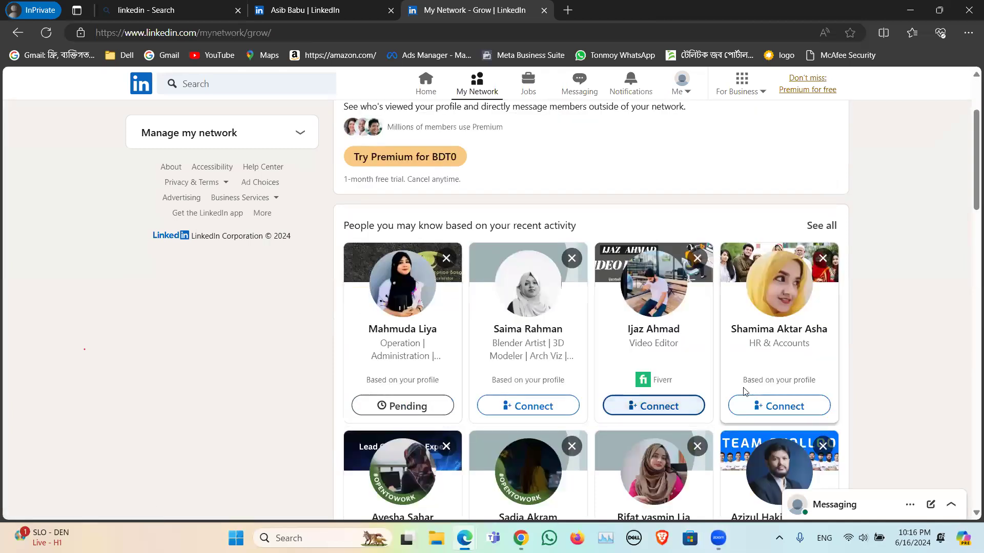
{"action": "scroll", "coordinate": [686, 404], "scroll_direction": "down", "scroll_amount": 5}
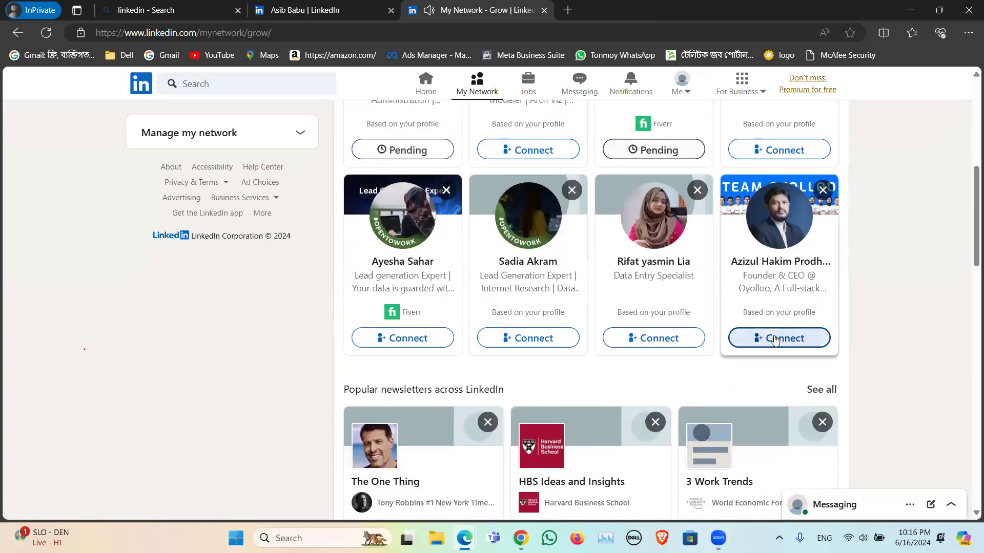
{"action": "left_click", "coordinate": [774, 339]}
{"action": "left_click", "coordinate": [548, 319]}
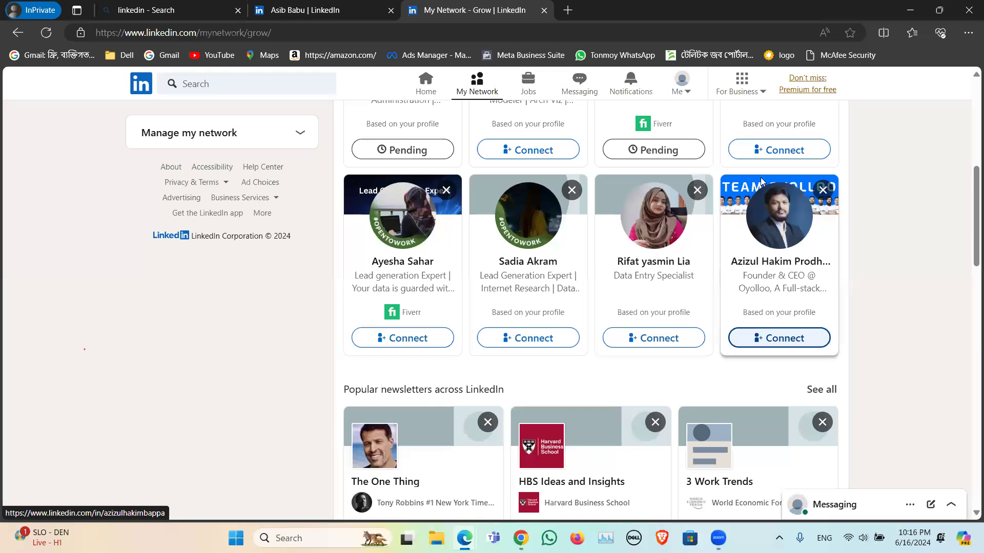
Browse the remaining suggestions and reload the My Network page.
{"action": "scroll", "coordinate": [761, 204], "scroll_direction": "up", "scroll_amount": 2}
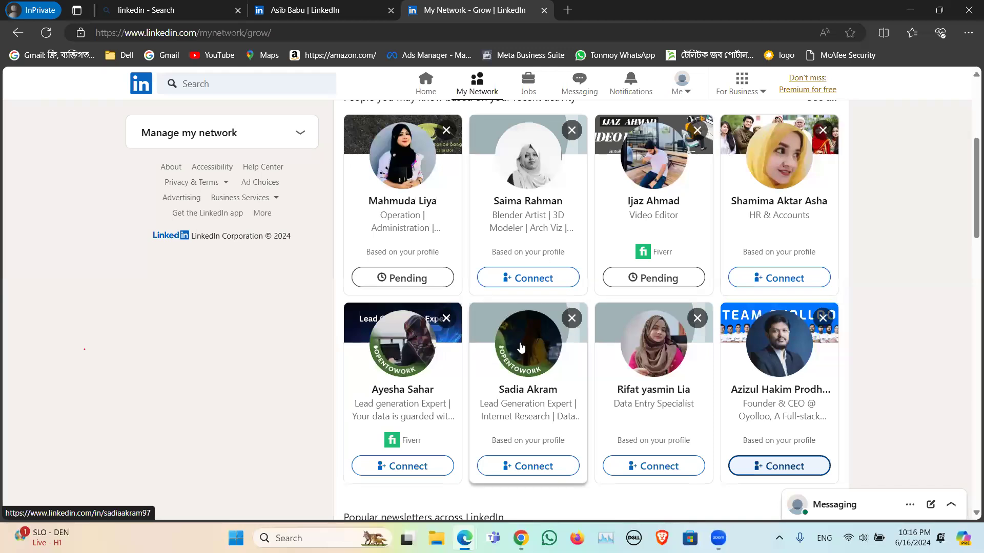
{"action": "scroll", "coordinate": [381, 330], "scroll_direction": "down", "scroll_amount": 1}
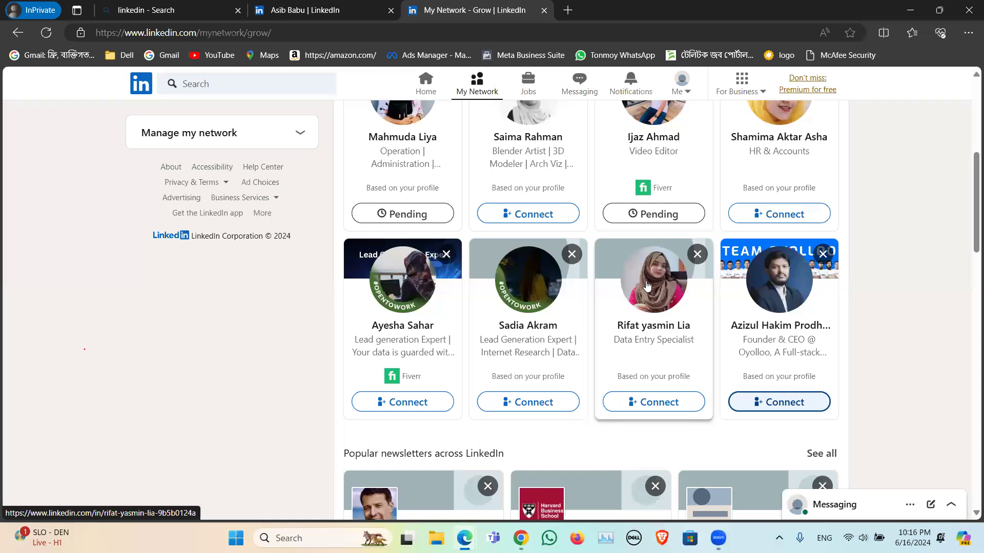
{"action": "scroll", "coordinate": [646, 286], "scroll_direction": "up", "scroll_amount": 4}
{"action": "scroll", "coordinate": [642, 290], "scroll_direction": "down", "scroll_amount": 2}
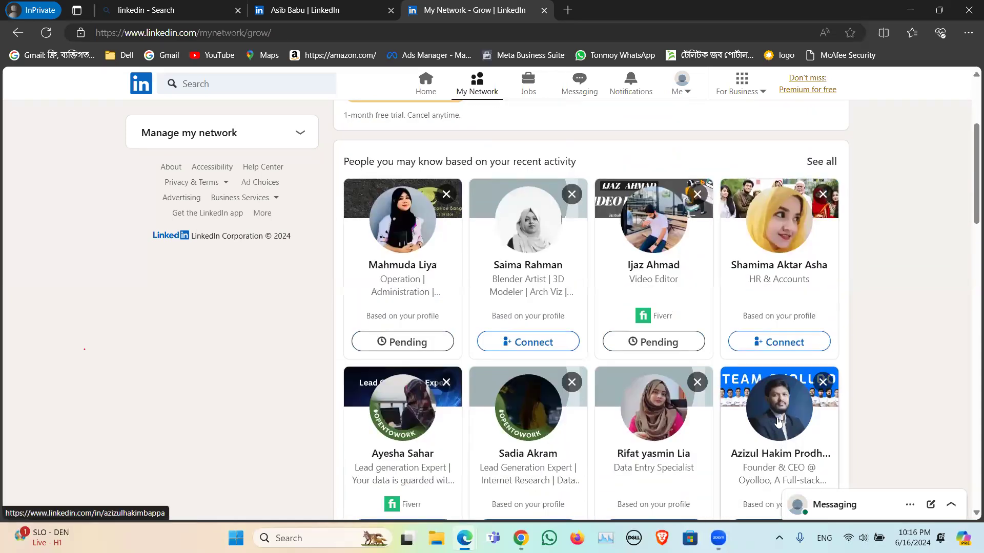
{"action": "scroll", "coordinate": [777, 421], "scroll_direction": "down", "scroll_amount": 1}
{"action": "scroll", "coordinate": [651, 297], "scroll_direction": "up", "scroll_amount": 4}
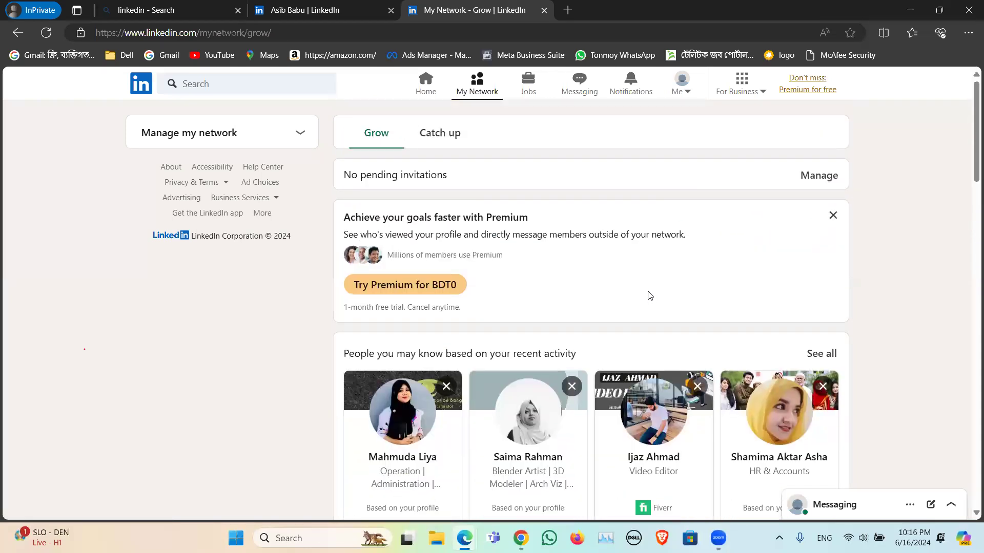
{"action": "scroll", "coordinate": [748, 287], "scroll_direction": "down", "scroll_amount": 4}
{"action": "left_click", "coordinate": [56, 38]}
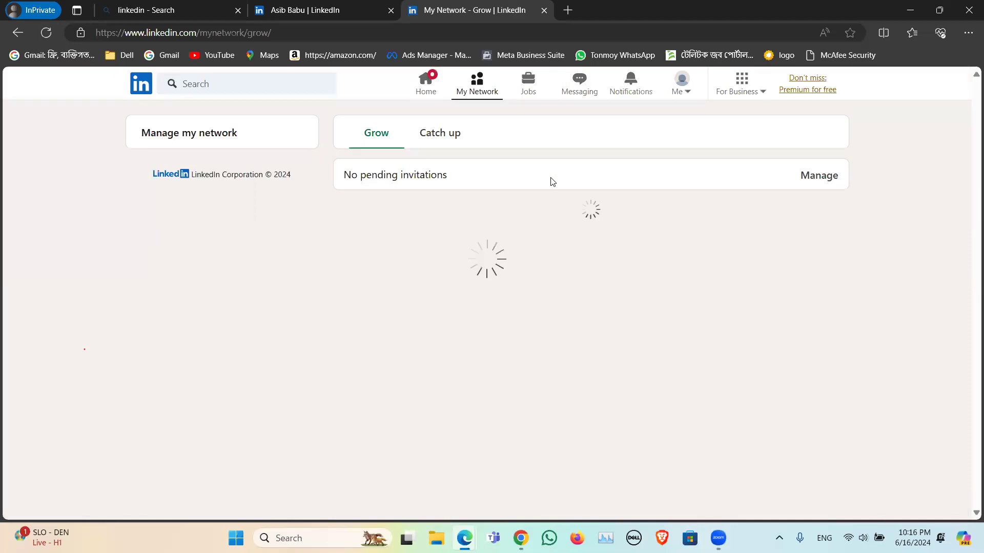
Reload once more and open the full 'People you may know based on your recent activity' list.
{"action": "scroll", "coordinate": [551, 205], "scroll_direction": "down", "scroll_amount": 2}
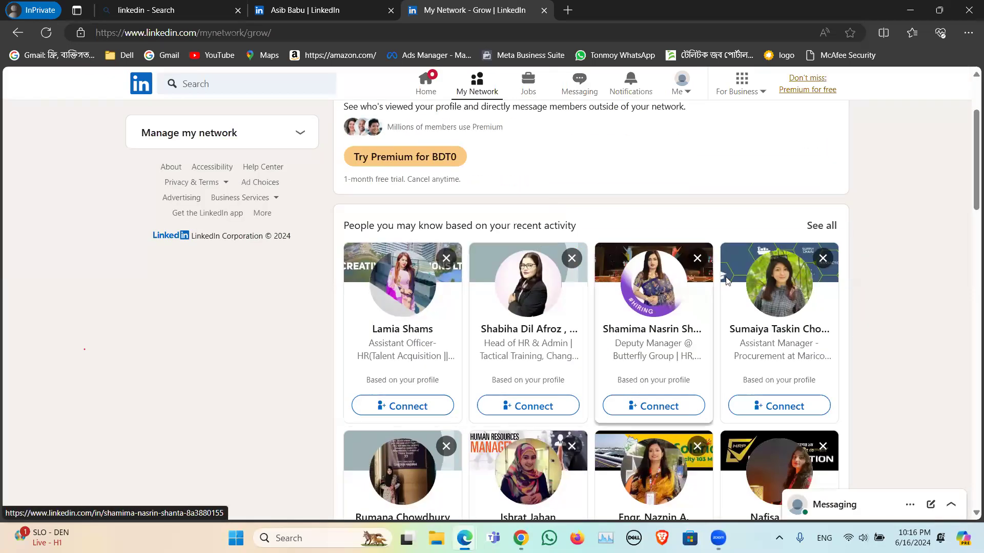
{"action": "scroll", "coordinate": [830, 318], "scroll_direction": "down", "scroll_amount": 5}
{"action": "scroll", "coordinate": [852, 354], "scroll_direction": "down", "scroll_amount": 4}
{"action": "scroll", "coordinate": [840, 348], "scroll_direction": "up", "scroll_amount": 6}
{"action": "scroll", "coordinate": [850, 353], "scroll_direction": "down", "scroll_amount": 7}
{"action": "scroll", "coordinate": [479, 307], "scroll_direction": "down", "scroll_amount": 7}
{"action": "scroll", "coordinate": [251, 234], "scroll_direction": "up", "scroll_amount": 9}
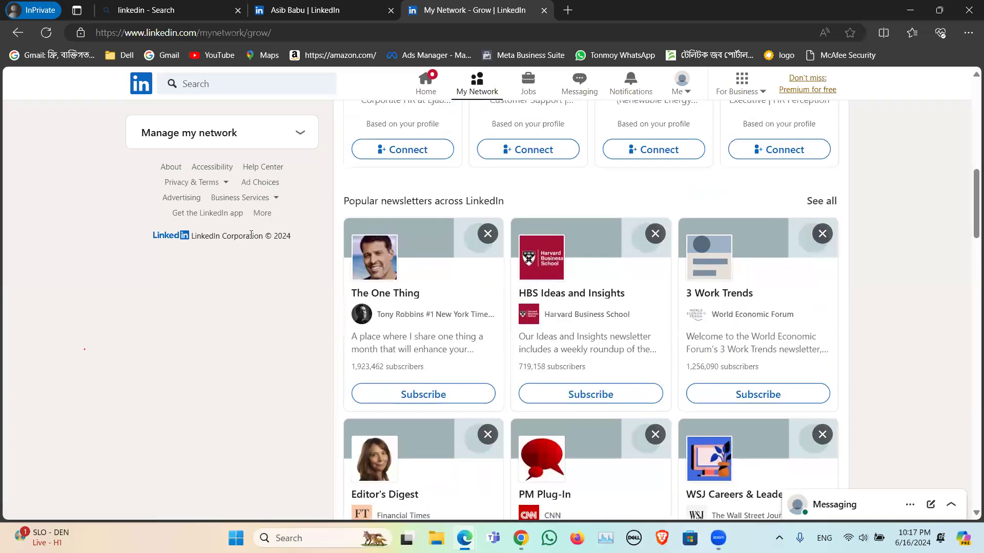
{"action": "scroll", "coordinate": [246, 231], "scroll_direction": "up", "scroll_amount": 7}
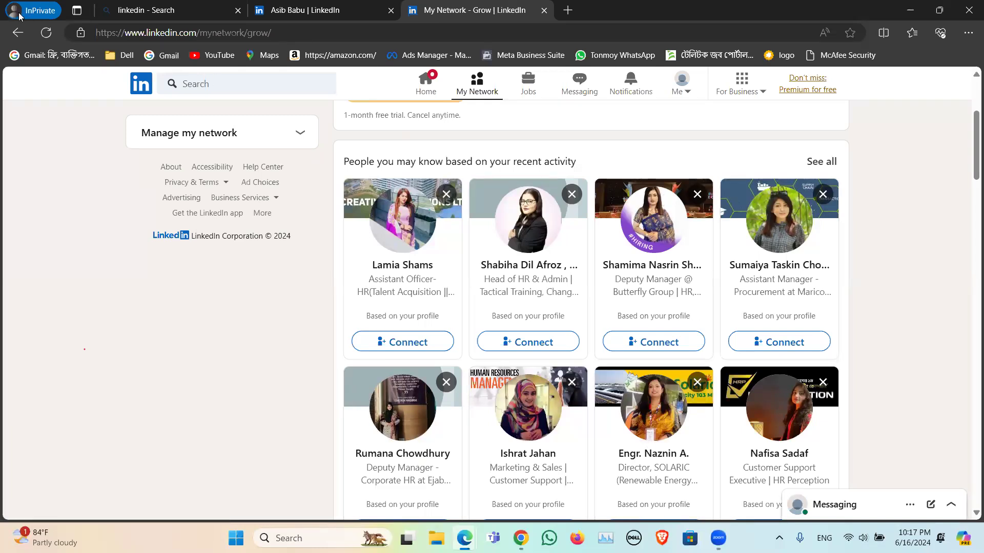
{"action": "left_click", "coordinate": [41, 34]}
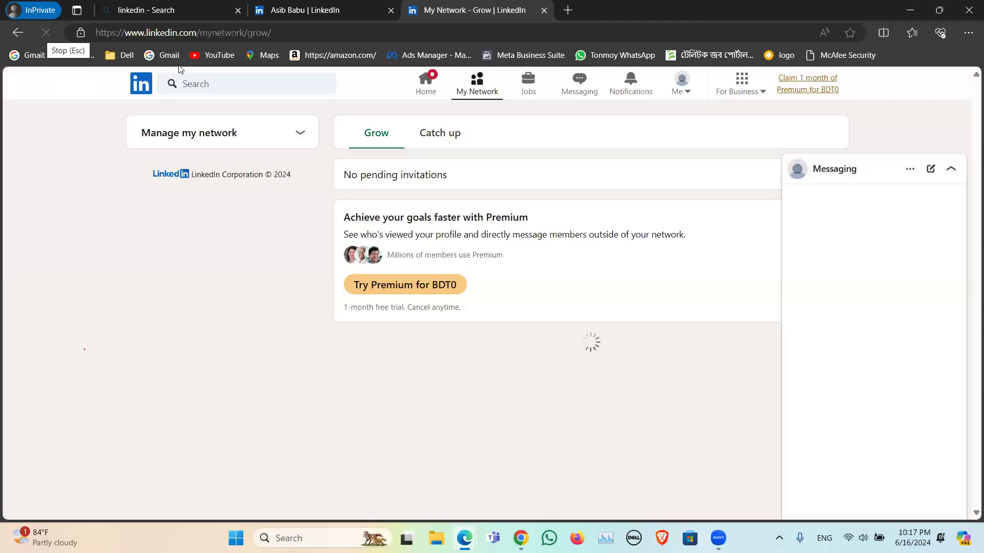
{"action": "scroll", "coordinate": [630, 241], "scroll_direction": "down", "scroll_amount": 3}
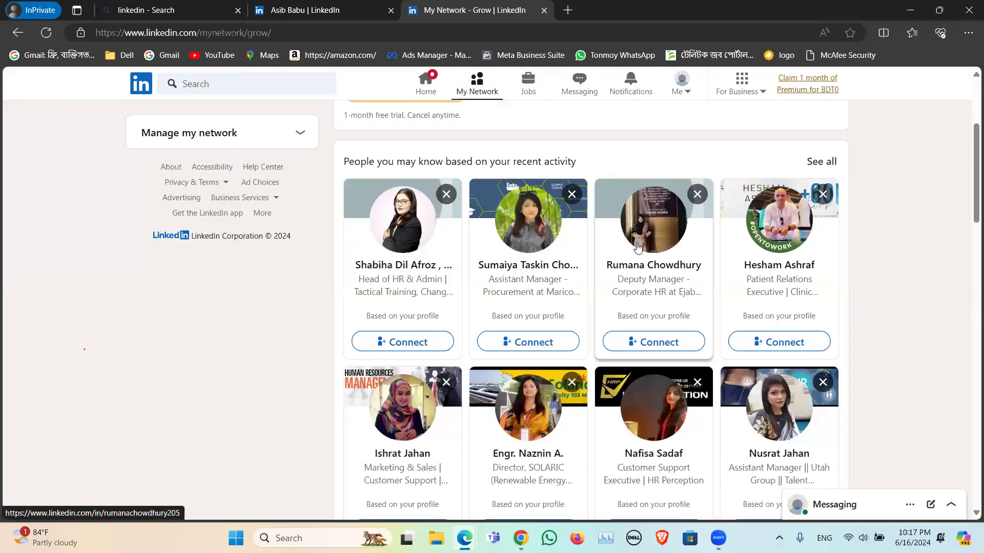
{"action": "scroll", "coordinate": [870, 333], "scroll_direction": "up", "scroll_amount": 3}
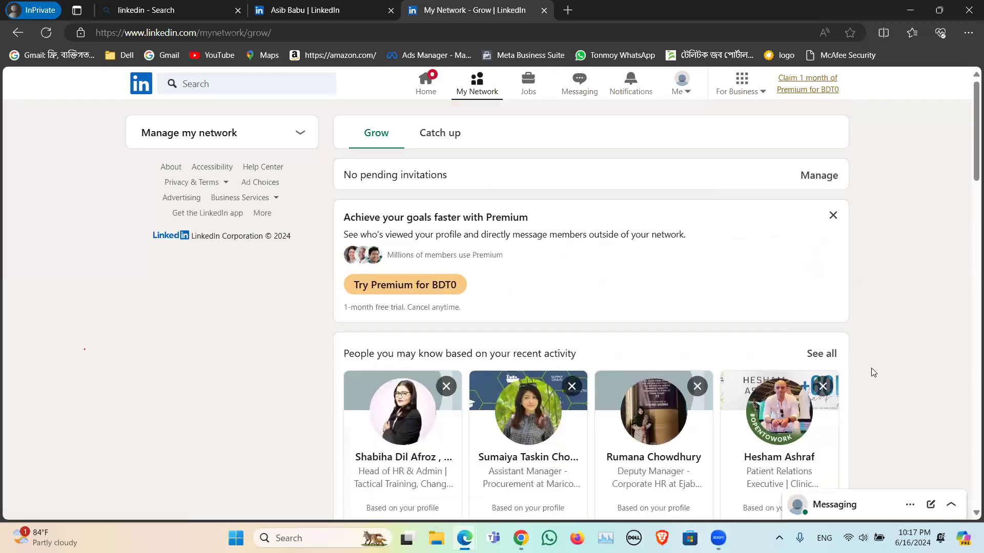
{"action": "left_click", "coordinate": [829, 354]}
Scroll through several more batches of suggested people, then close the list.
{"action": "scroll", "coordinate": [579, 237], "scroll_direction": "down", "scroll_amount": 5}
{"action": "scroll", "coordinate": [542, 215], "scroll_direction": "up", "scroll_amount": 5}
{"action": "scroll", "coordinate": [542, 215], "scroll_direction": "down", "scroll_amount": 10}
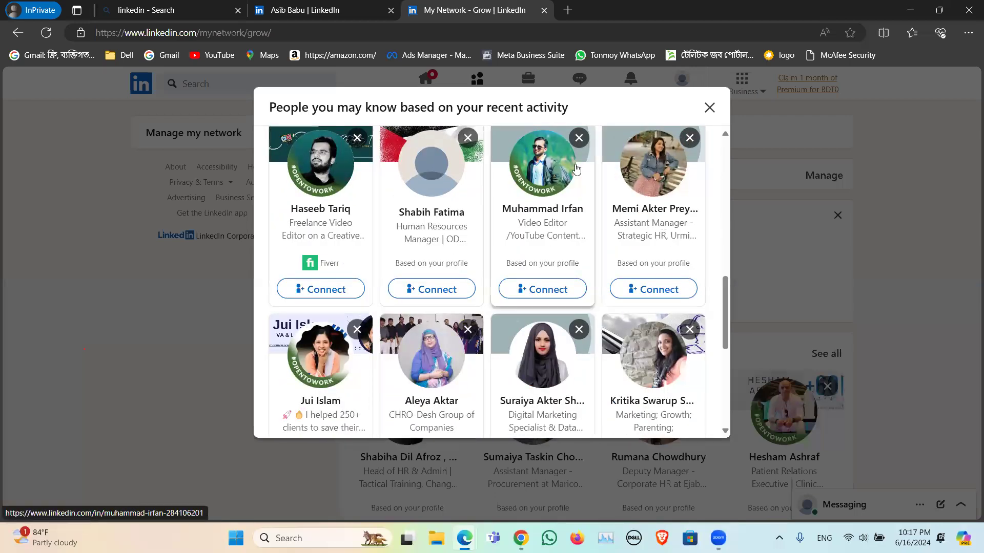
{"action": "scroll", "coordinate": [543, 205], "scroll_direction": "down", "scroll_amount": 3}
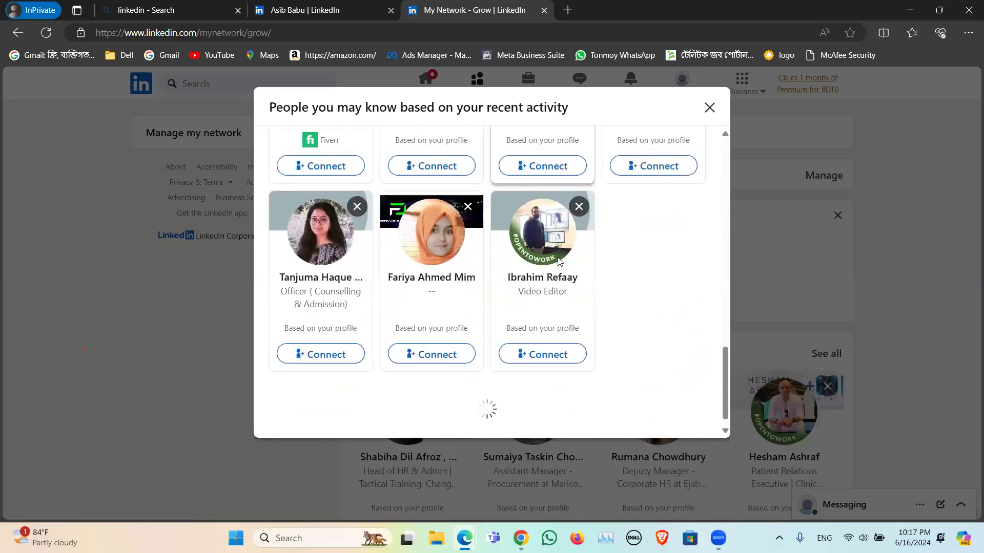
{"action": "scroll", "coordinate": [527, 246], "scroll_direction": "down", "scroll_amount": 5}
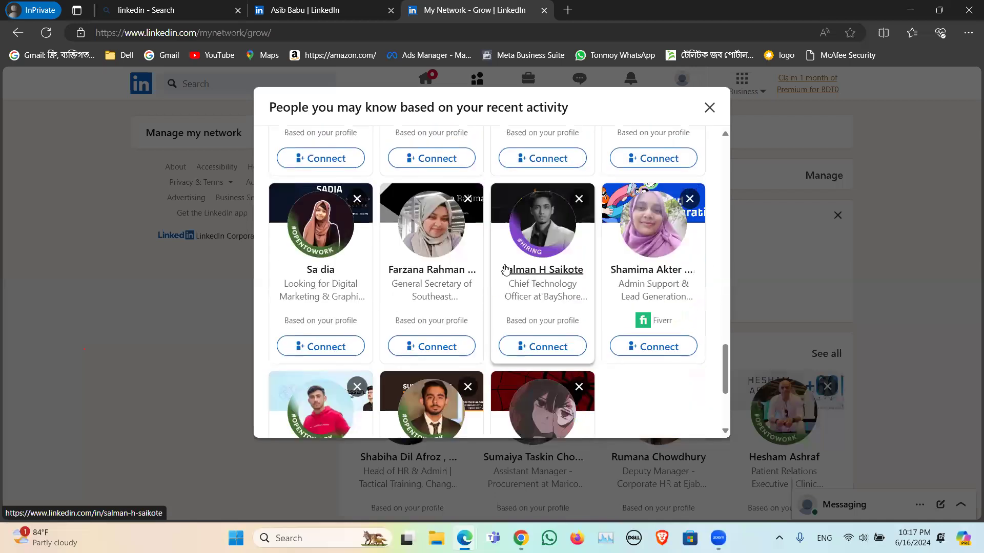
{"action": "scroll", "coordinate": [446, 259], "scroll_direction": "up", "scroll_amount": 3}
{"action": "scroll", "coordinate": [435, 251], "scroll_direction": "down", "scroll_amount": 3}
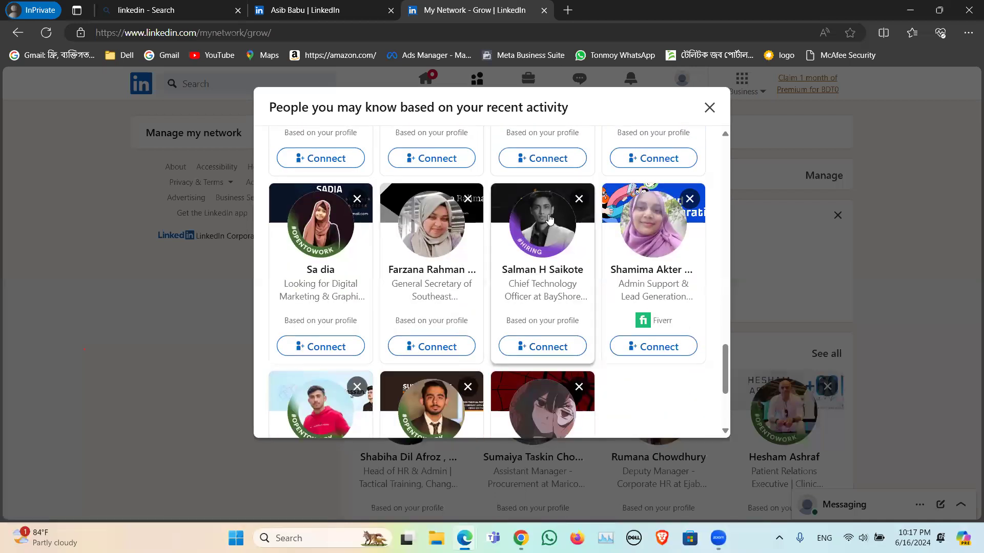
{"action": "scroll", "coordinate": [425, 328], "scroll_direction": "down", "scroll_amount": 3}
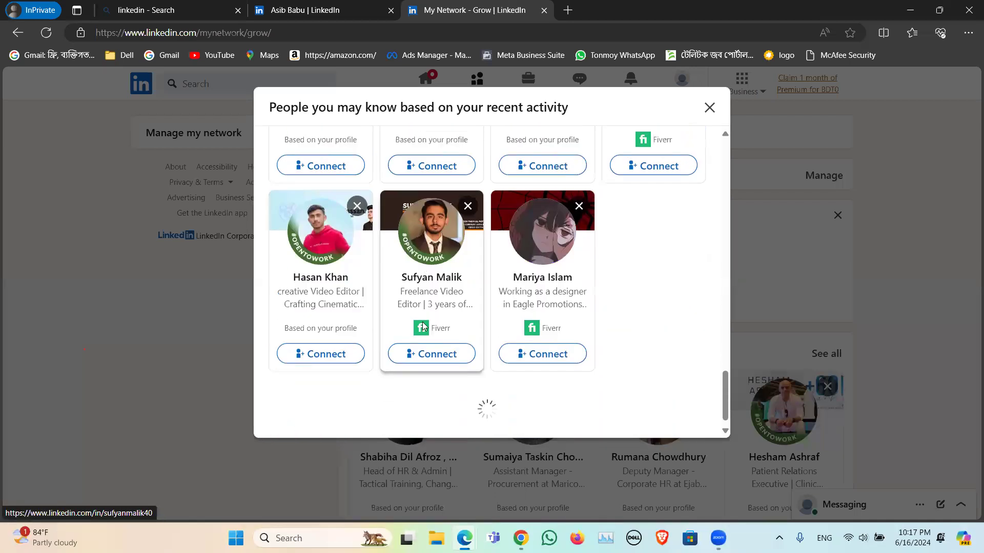
{"action": "scroll", "coordinate": [457, 263], "scroll_direction": "down", "scroll_amount": 4}
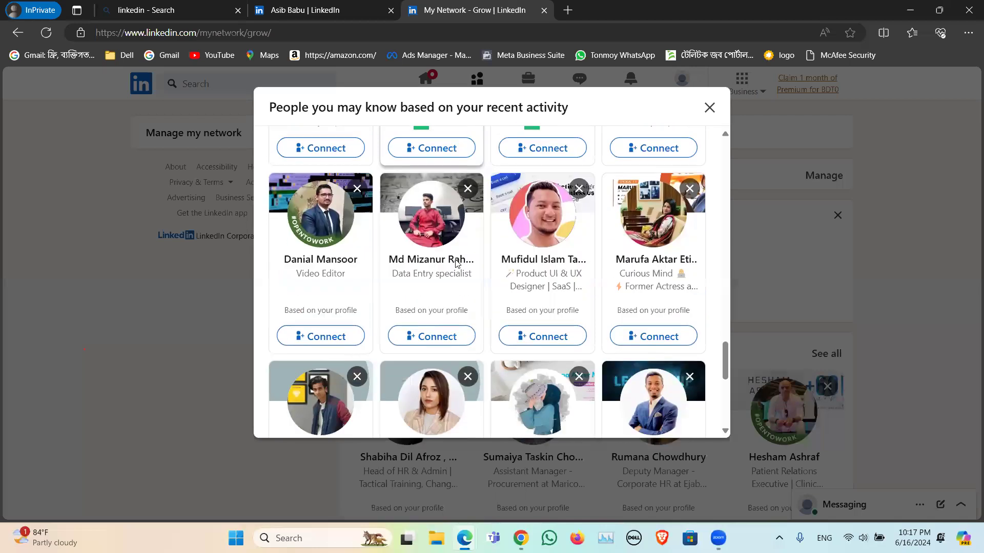
{"action": "scroll", "coordinate": [457, 264], "scroll_direction": "down", "scroll_amount": 5}
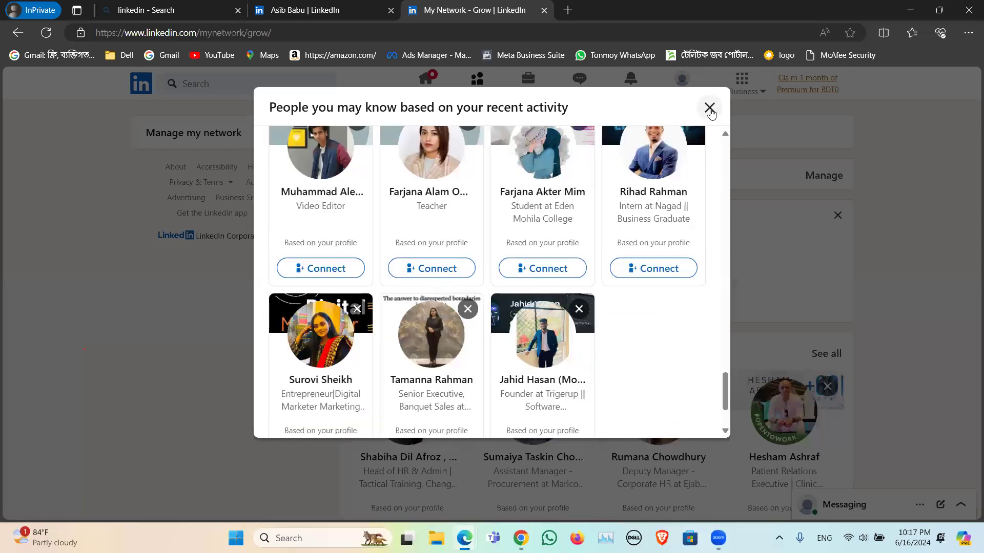
{"action": "left_click", "coordinate": [710, 108]}
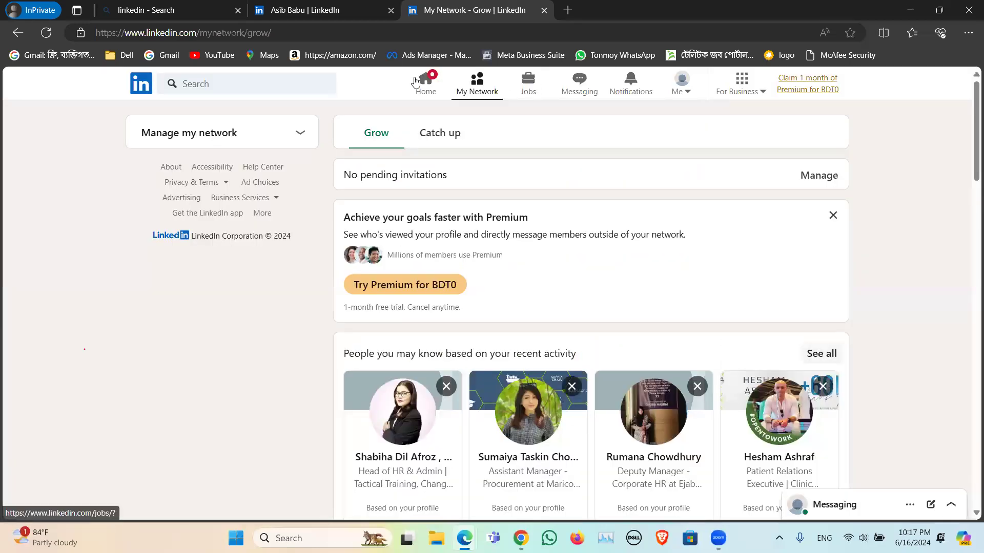
Sign out via the Me menu without remembering this browser, and dismiss the Windows app pop-up.
{"action": "left_click", "coordinate": [416, 82]}
{"action": "left_click", "coordinate": [682, 82]}
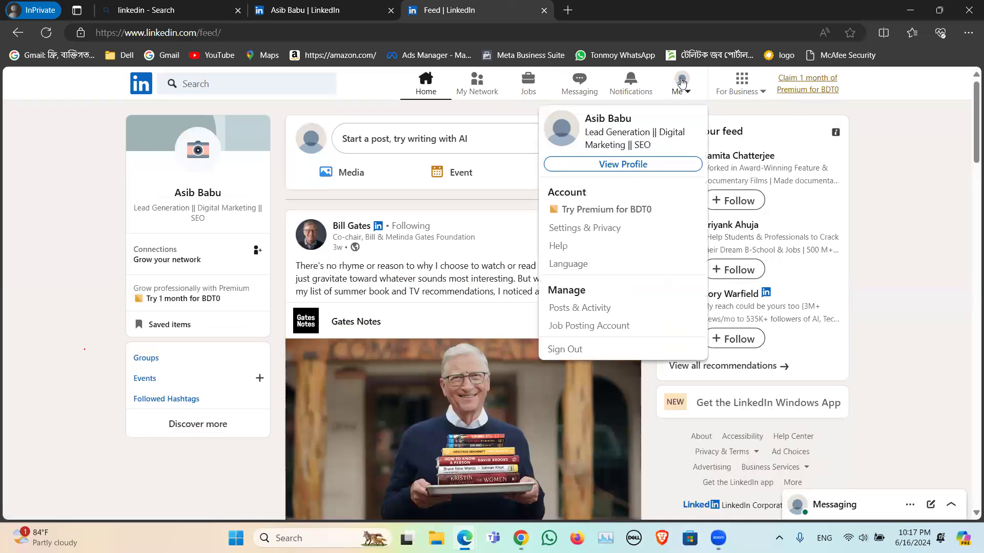
{"action": "left_click", "coordinate": [568, 346]}
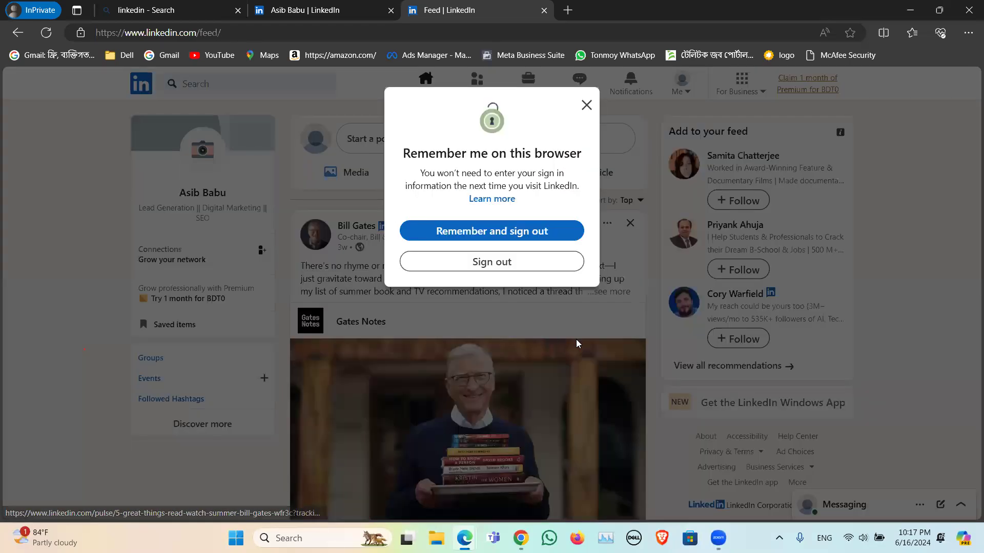
{"action": "left_click", "coordinate": [495, 263]}
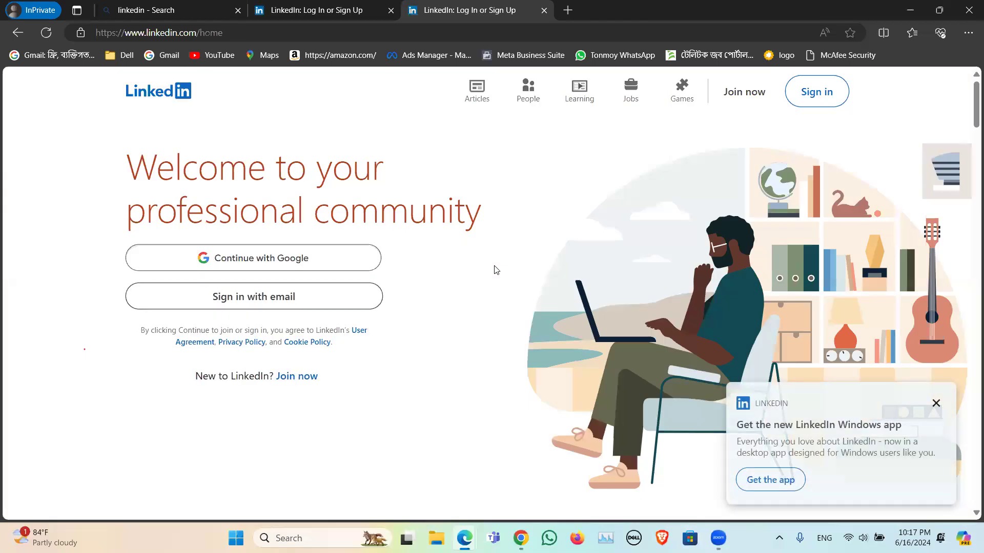
{"action": "left_click", "coordinate": [935, 403]}
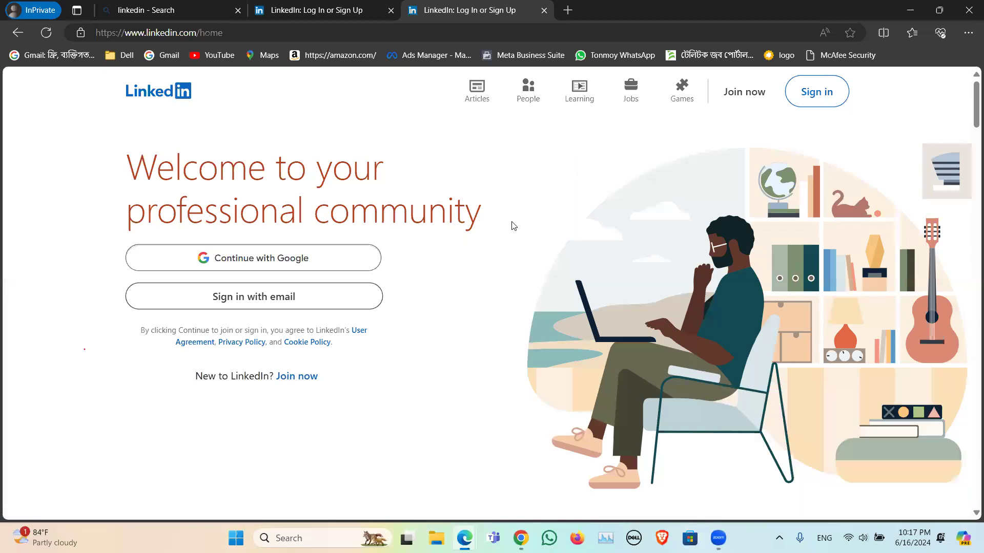
{"action": "left_click", "coordinate": [159, 94]}
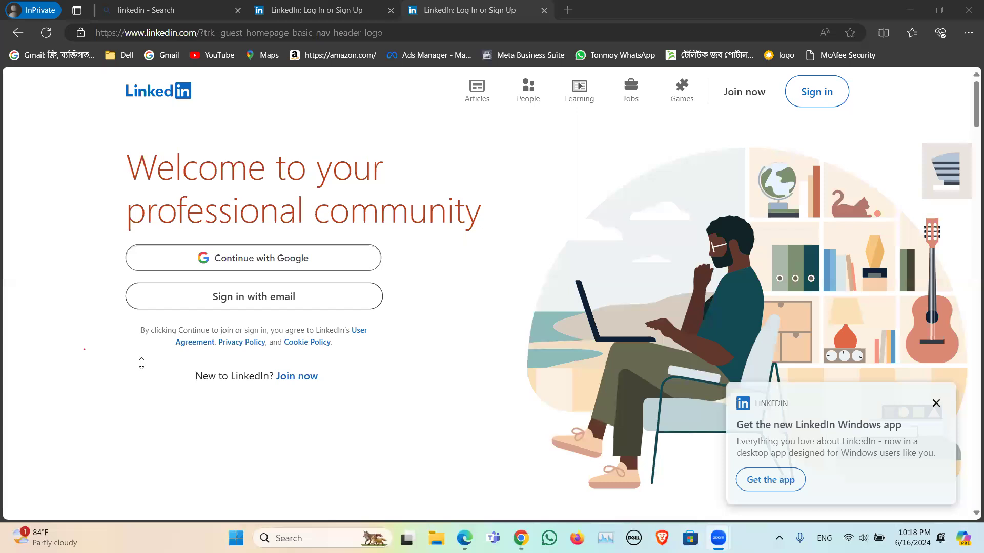
{"action": "left_click", "coordinate": [935, 404]}
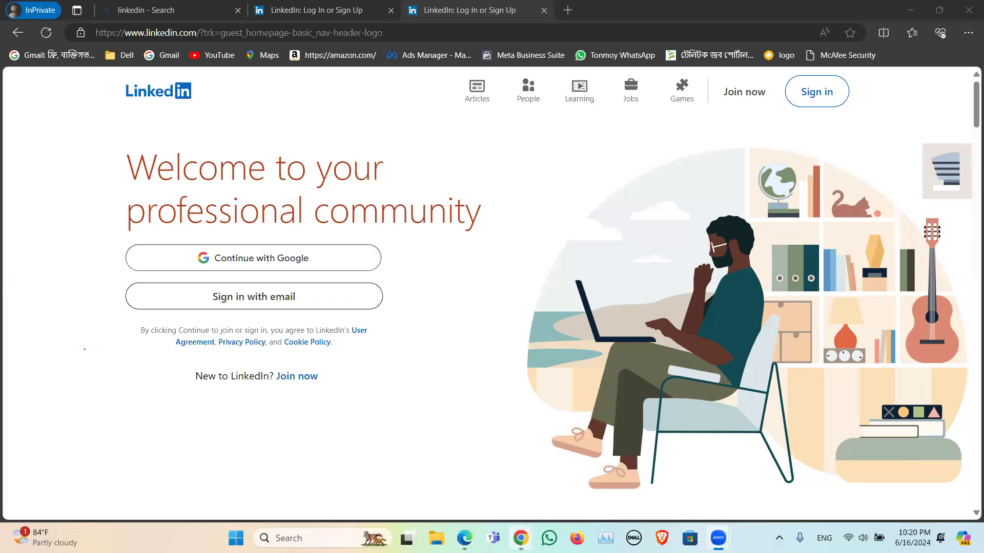
{"action": "mouse_move", "coordinate": [520, 537]}
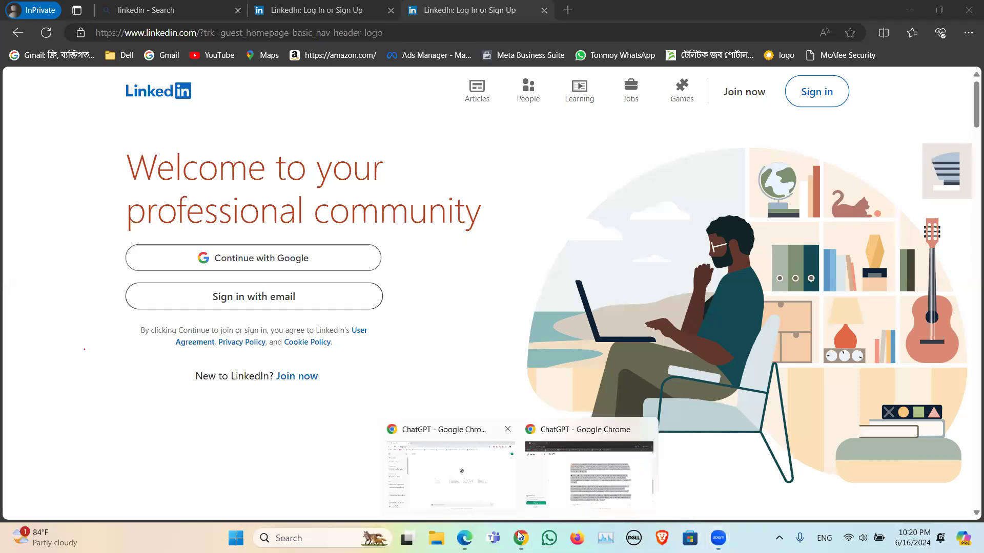
Close the Adblock Plus tab and the extra ChatGPT window in Chrome.
{"action": "left_click", "coordinate": [183, 14]}
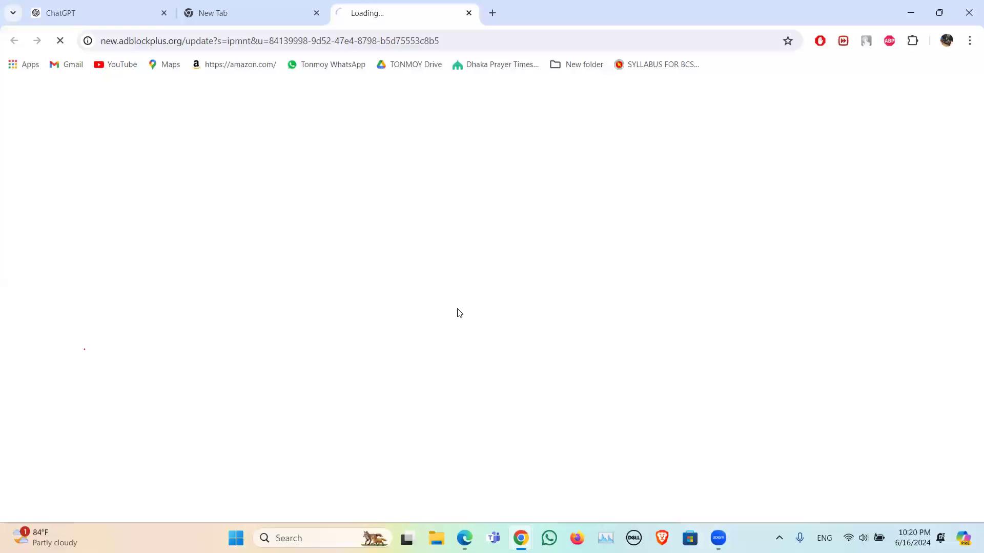
{"action": "left_click", "coordinate": [469, 12]}
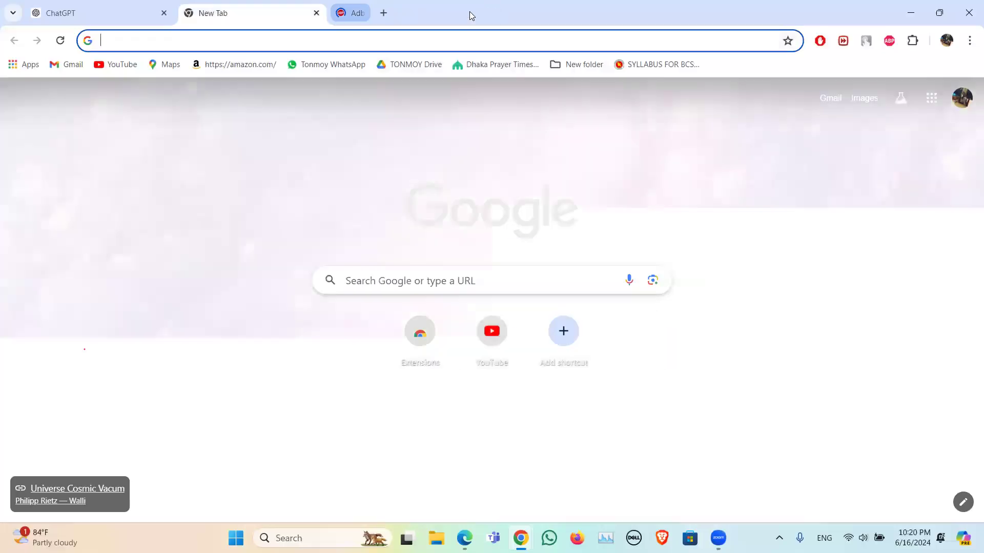
{"action": "mouse_move", "coordinate": [521, 538]}
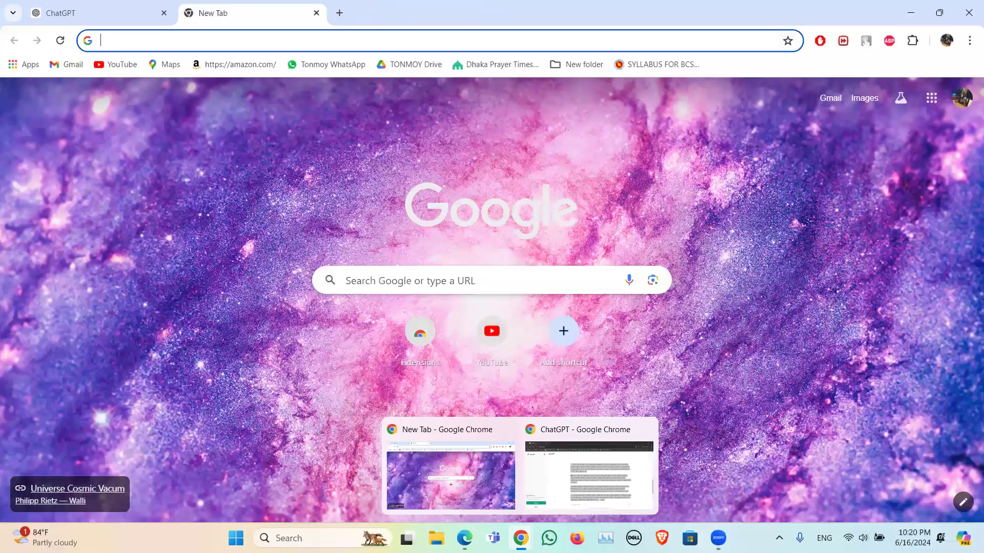
{"action": "left_click", "coordinate": [646, 430]}
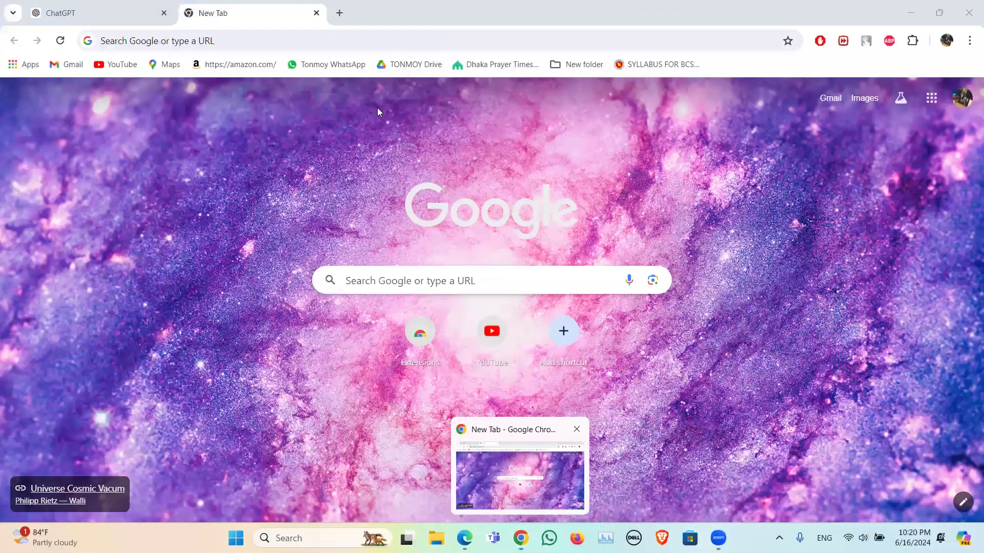
{"action": "left_click", "coordinate": [968, 42]}
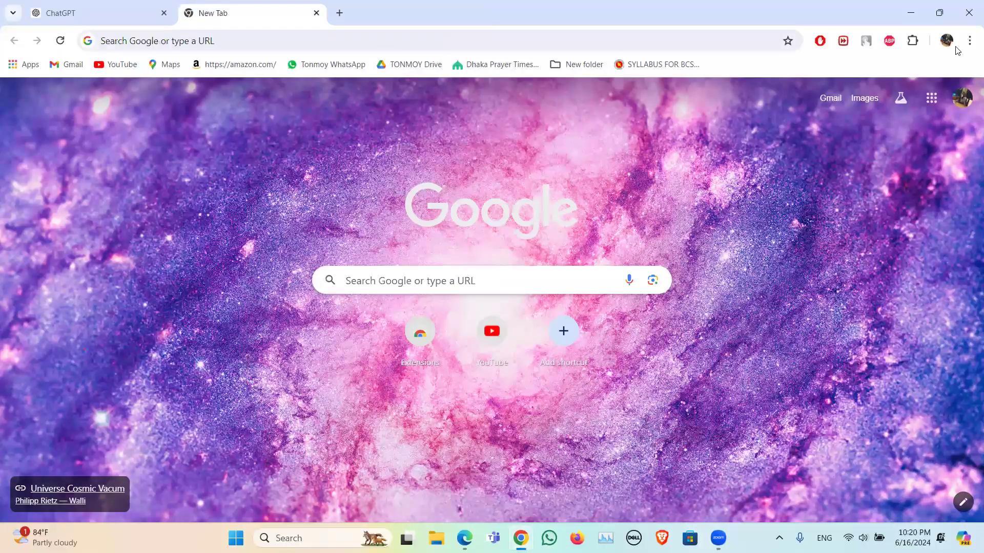
{"action": "left_click", "coordinate": [970, 41]}
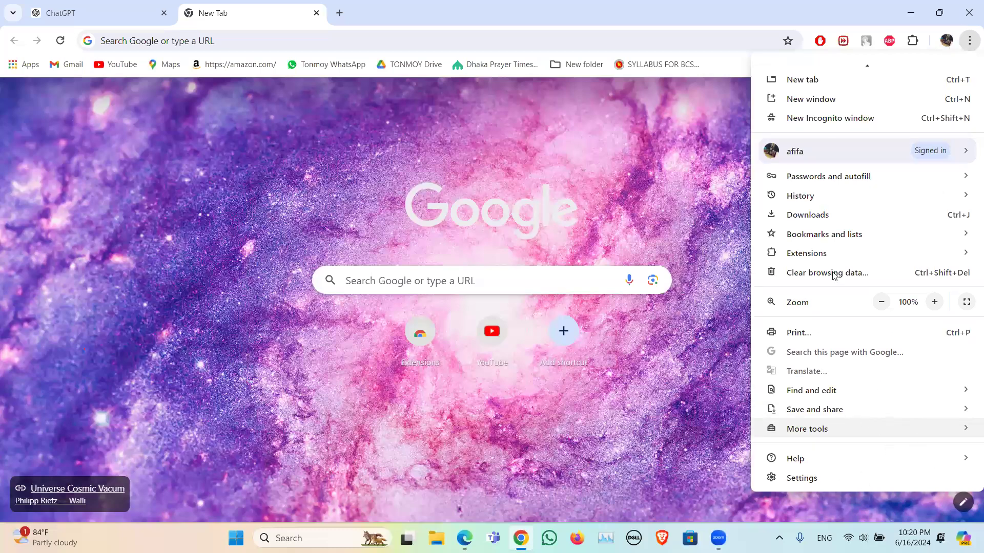
{"action": "scroll", "coordinate": [834, 275], "scroll_direction": "down", "scroll_amount": 1}
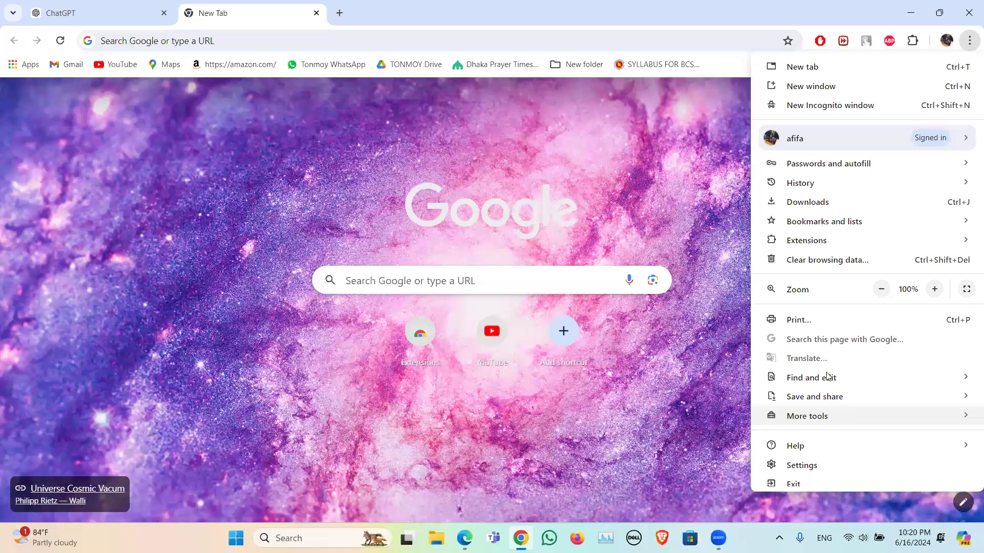
{"action": "left_click", "coordinate": [521, 110]}
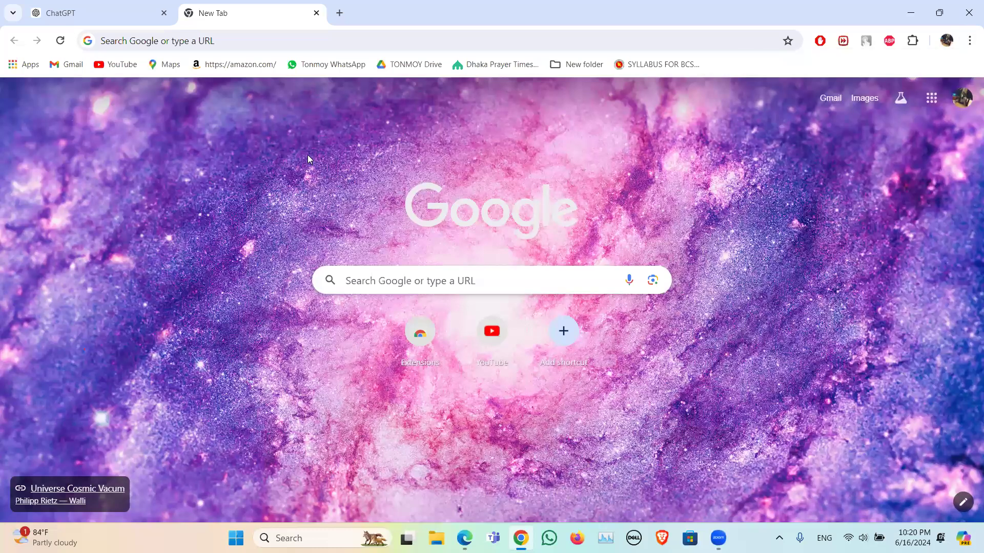
Search Google for 'linkedin' from the address bar.
{"action": "left_click", "coordinate": [181, 42]}
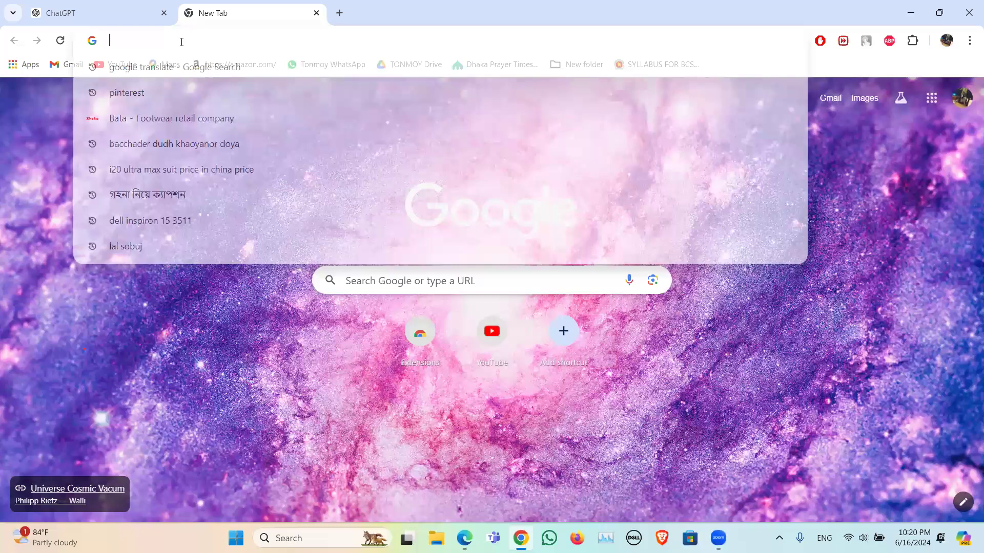
{"action": "type", "text": "line"}
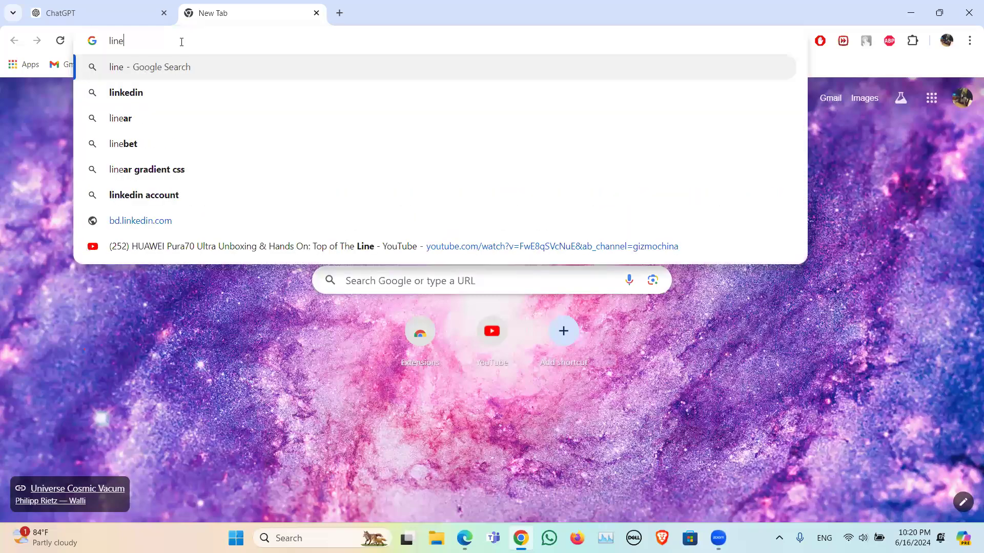
{"action": "key", "text": "Down"}
{"action": "key", "text": "Return"}
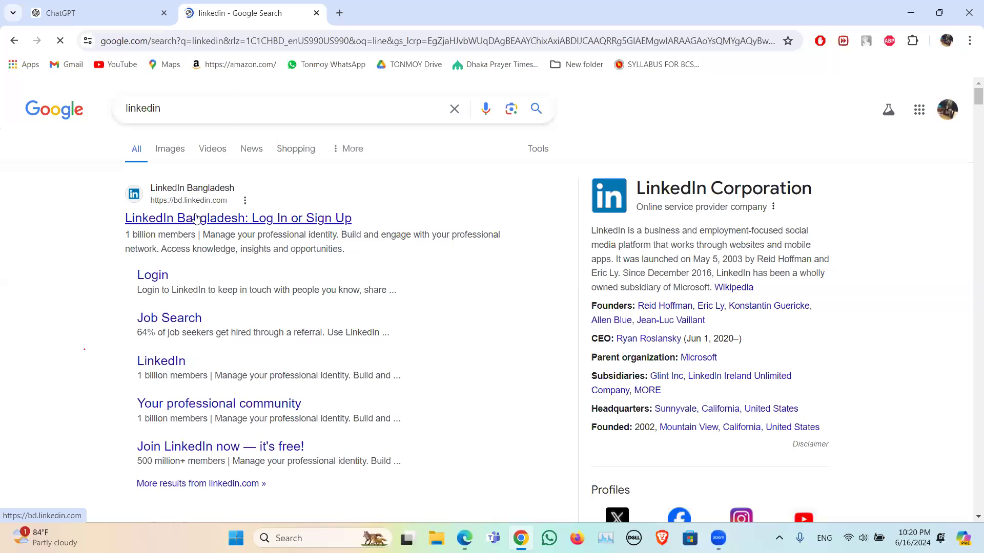
Open the 'LinkedIn Bangladesh: Log In or Sign Up' result, then close that LinkedIn tab.
{"action": "left_click", "coordinate": [196, 218]}
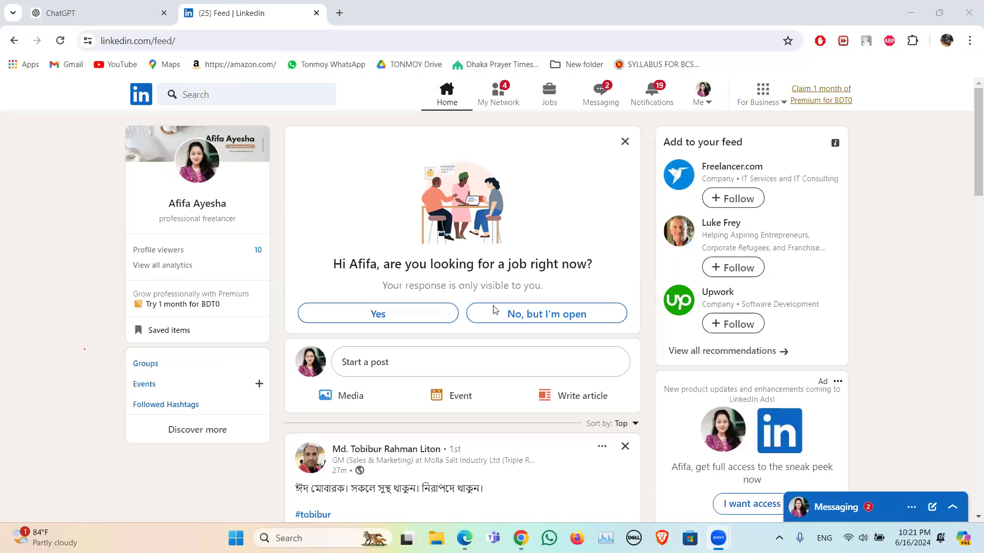
{"action": "left_click", "coordinate": [317, 14]}
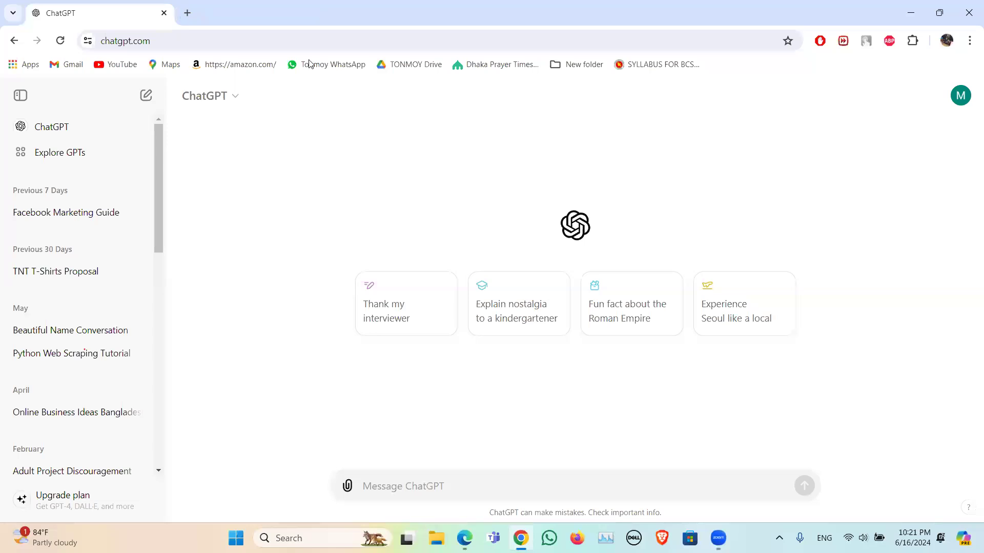
Close the LinkedIn tab and select June 23 in the Windows taskbar calendar.
{"action": "left_click", "coordinate": [309, 64]}
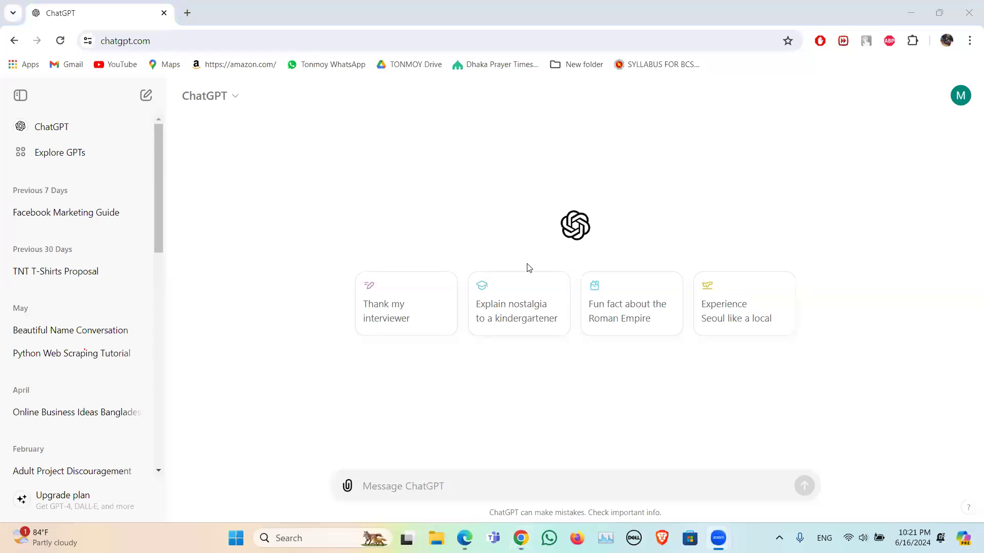
{"action": "left_click", "coordinate": [903, 533]}
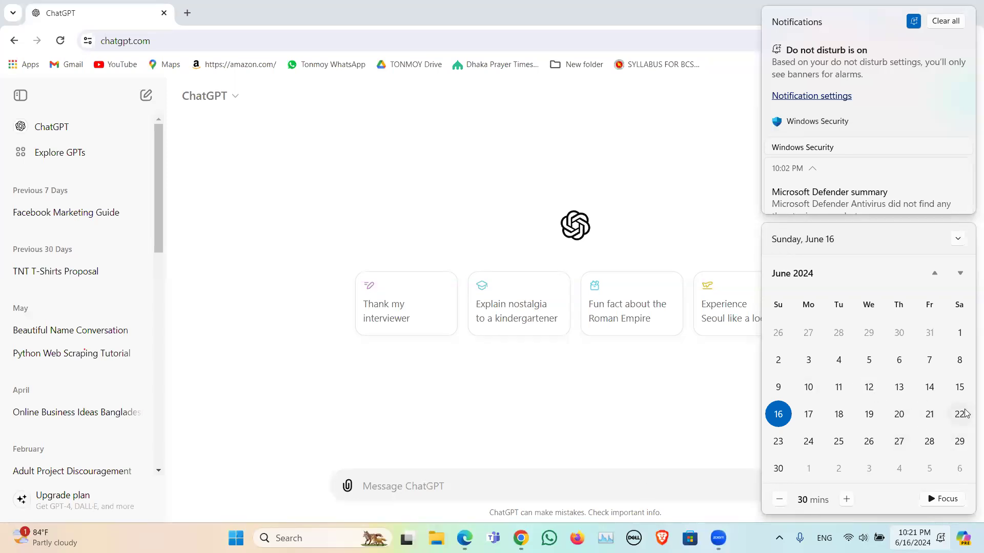
{"action": "left_click", "coordinate": [779, 441]}
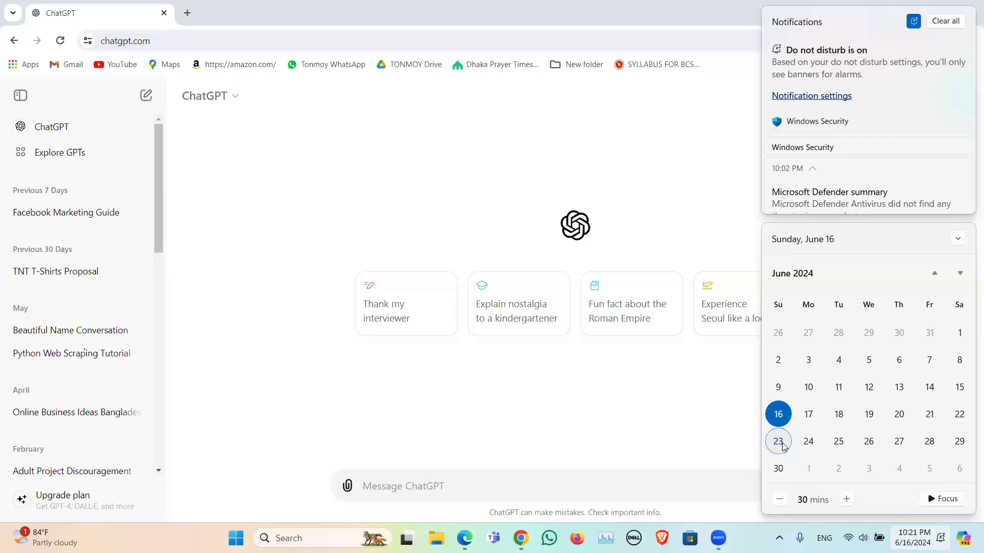